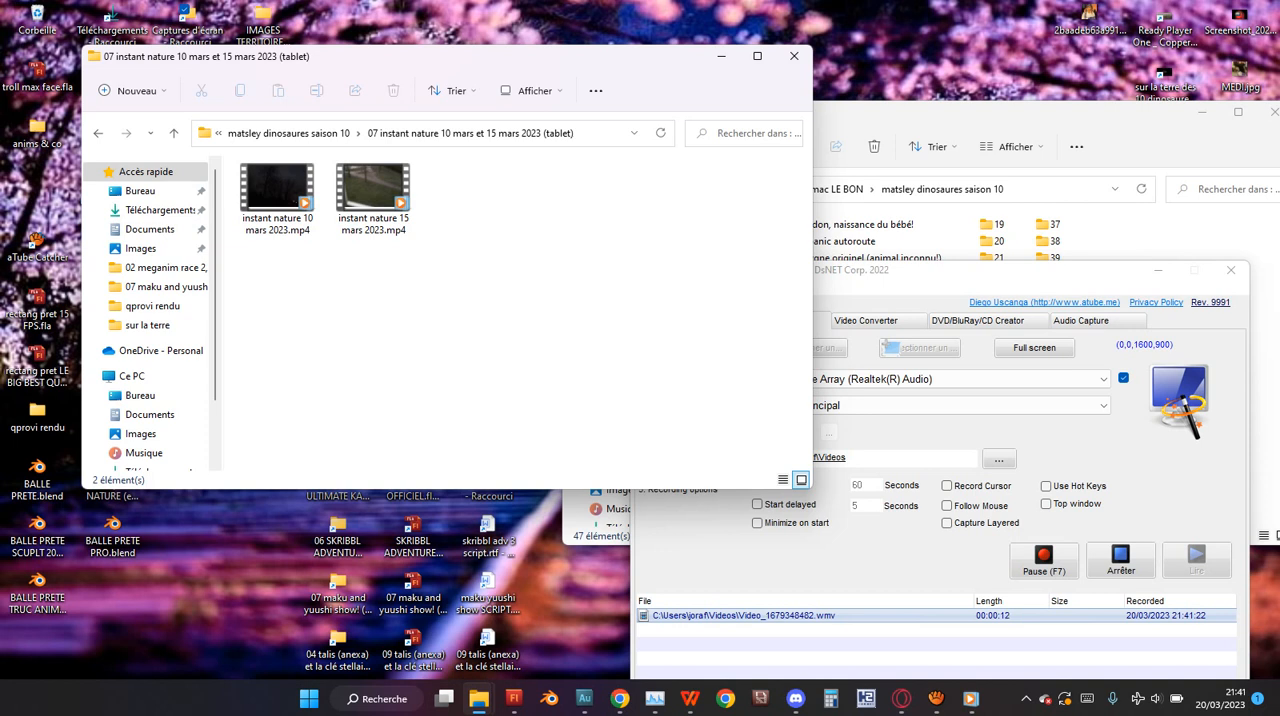
Reposition the "matsley dinosaures saison 10" folder window beside the "07 instant nature 10 mars et 15 mars 2023 (tablet)" window.
click(1085, 114)
mouse_move(1085, 112)
mouse_down()
mouse_move(945, 86)
mouse_move(1117, 88)
mouse_move(1099, 99)
mouse_up()
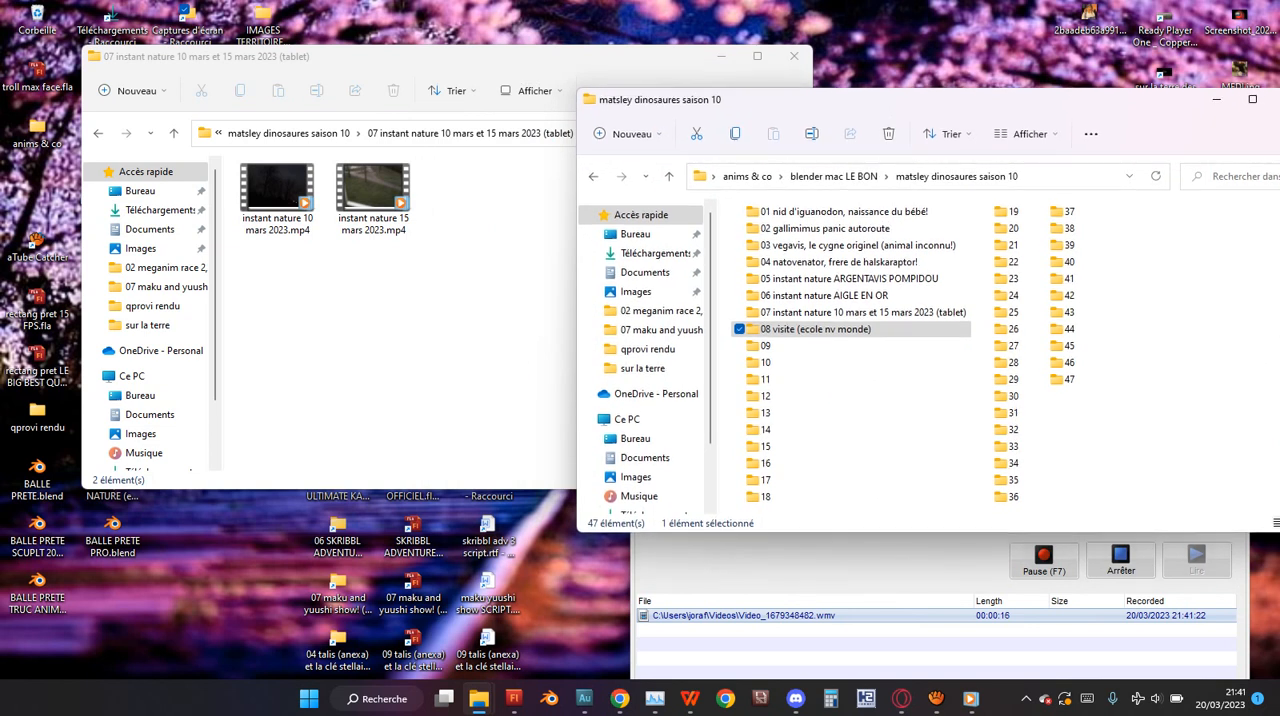
click(480, 57)
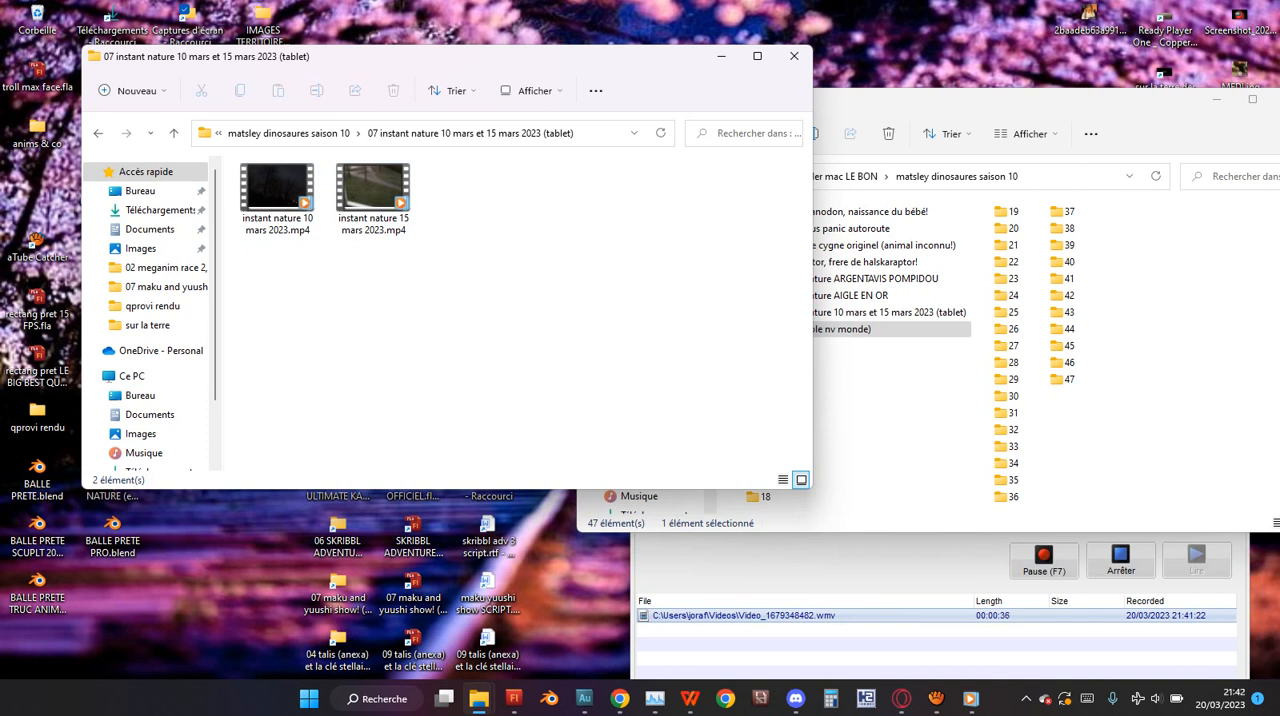
click(1130, 335)
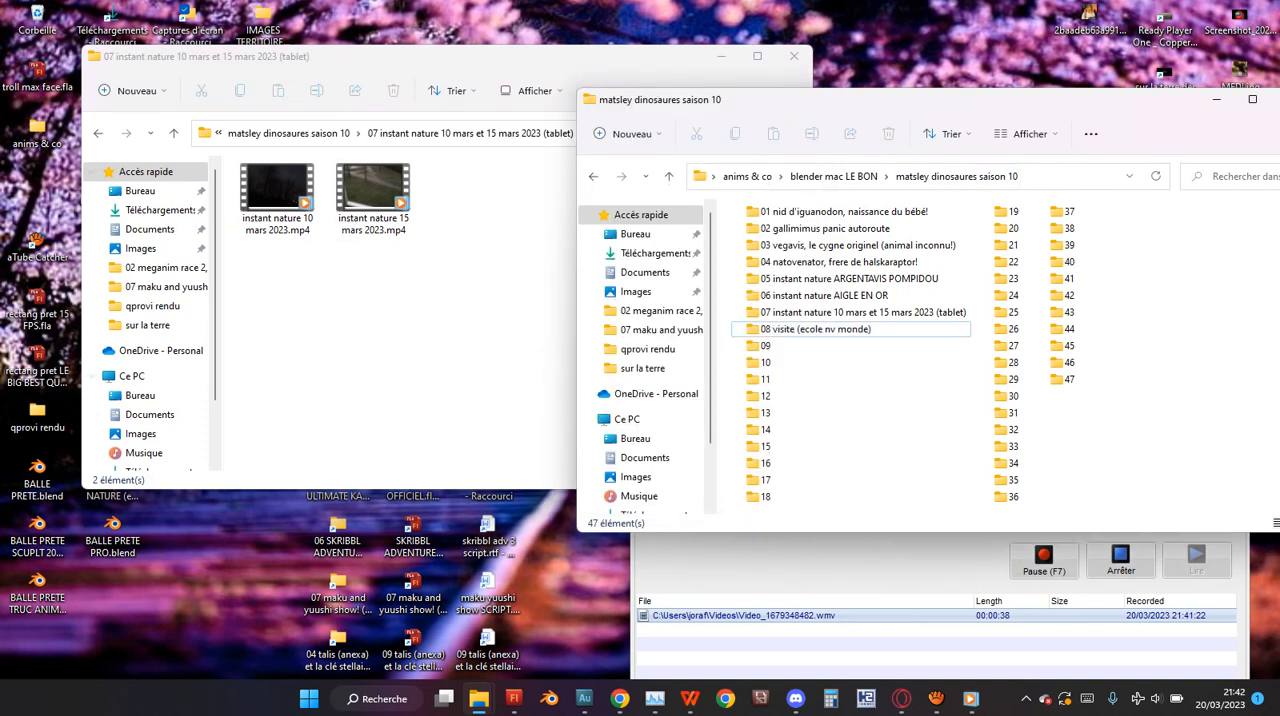
Play the video instant nature 15 mars 2023.mp4 from the 07 instant nature folder and pause it.
click(480, 310)
click(278, 195)
click(373, 195)
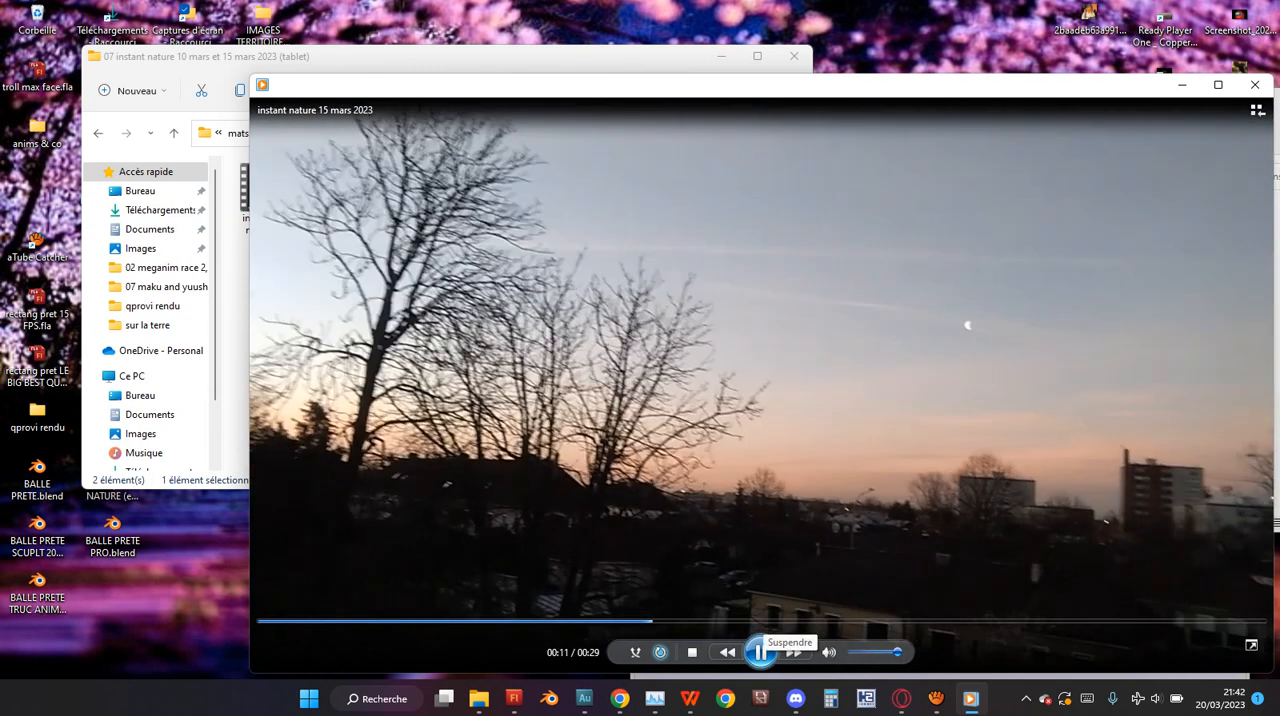
click(760, 651)
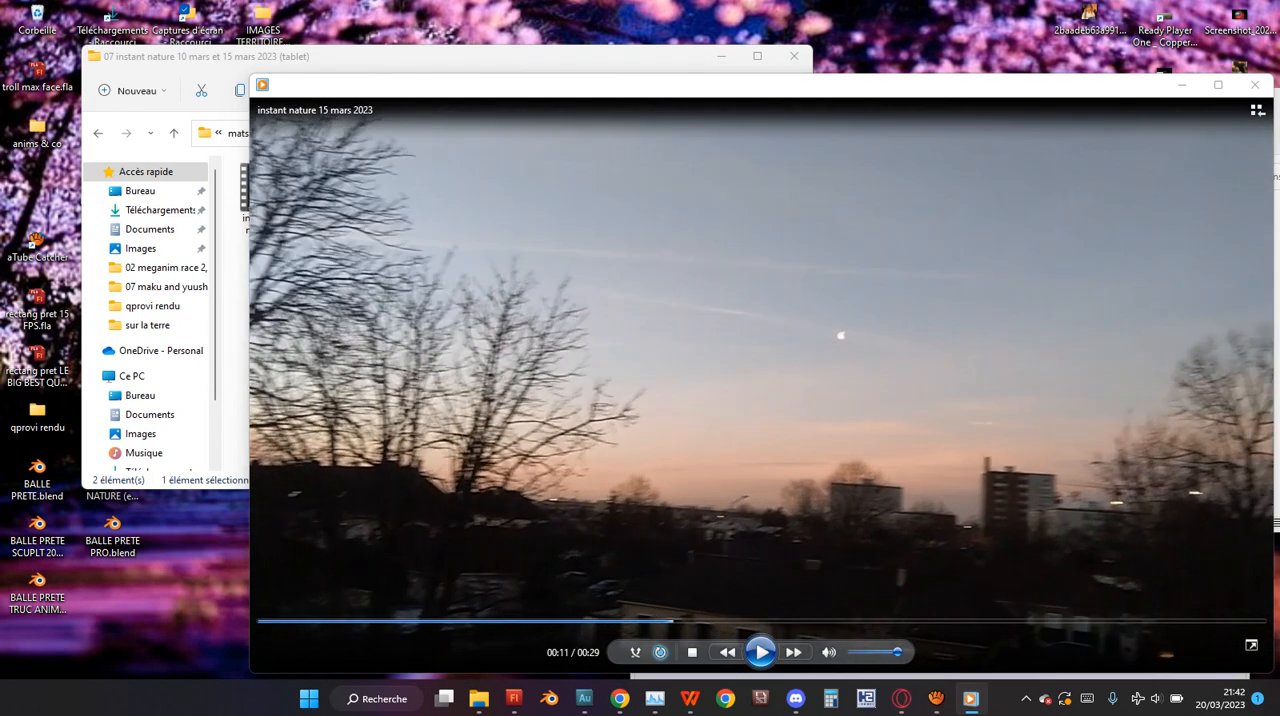
Play instant nature 10 mars 2023.mp4, skim through several moments of it, and close the player.
click(479, 698)
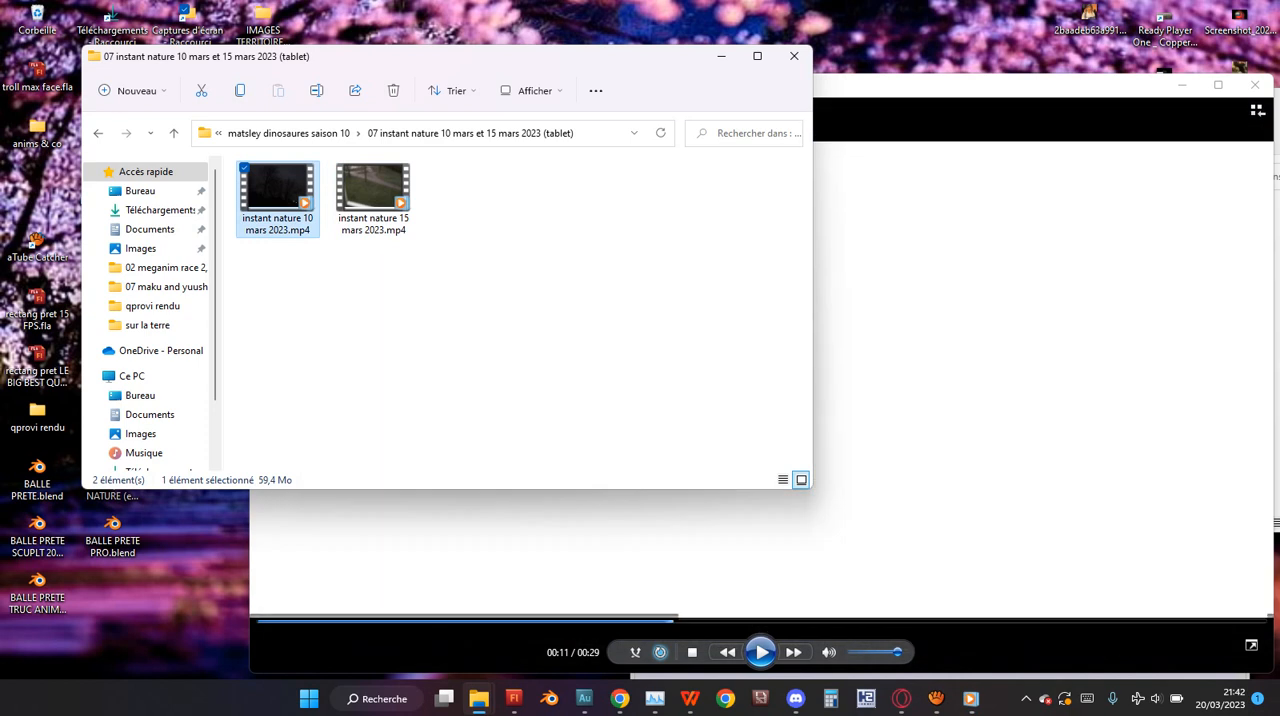
double_click(278, 192)
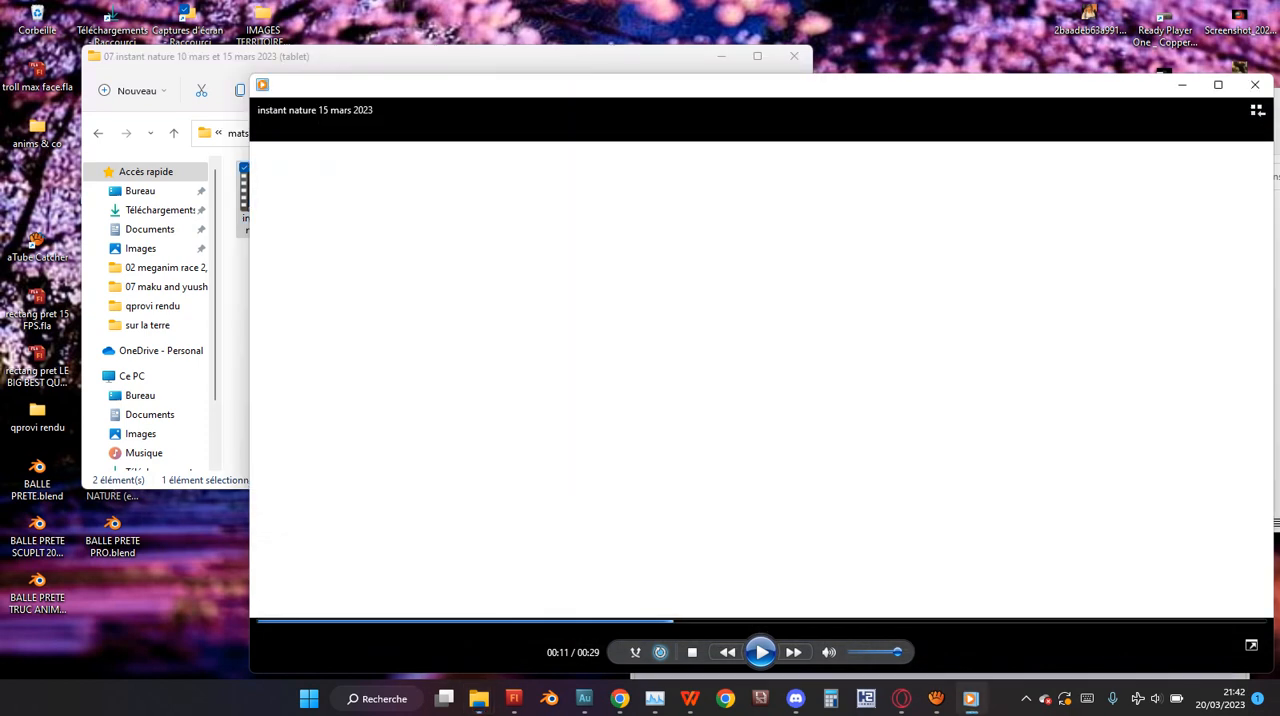
click(511, 621)
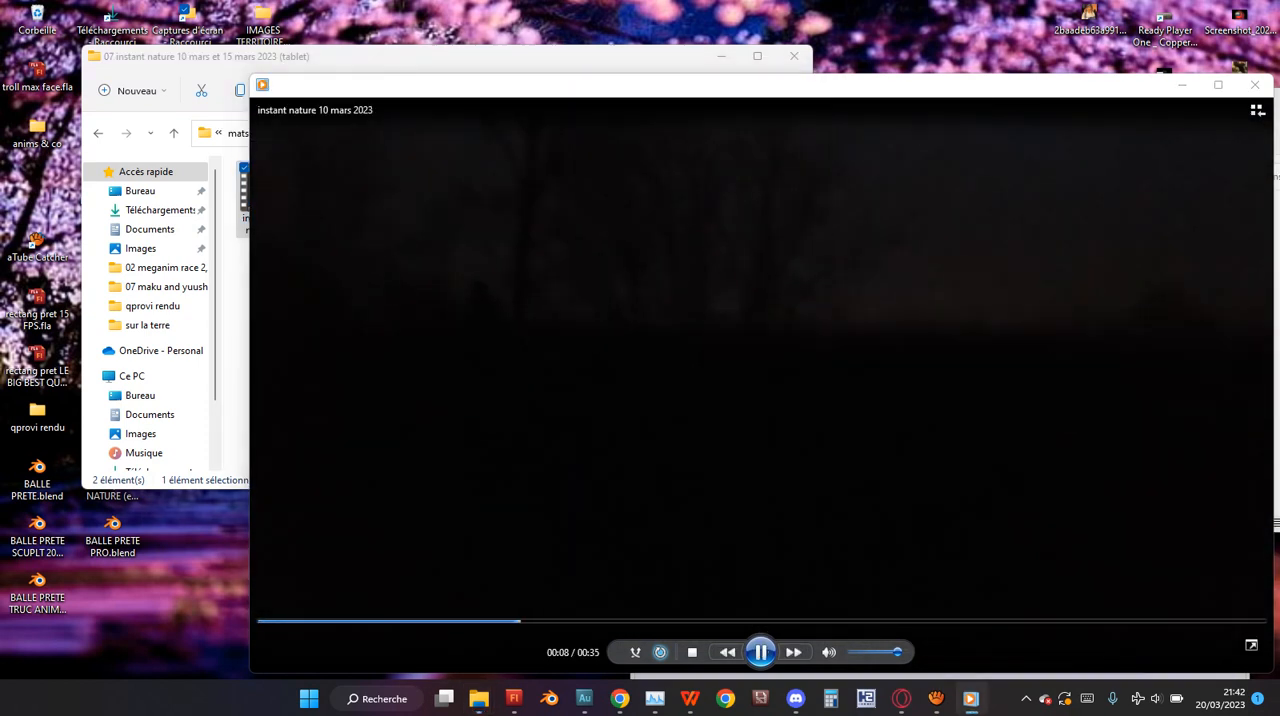
click(701, 621)
click(615, 621)
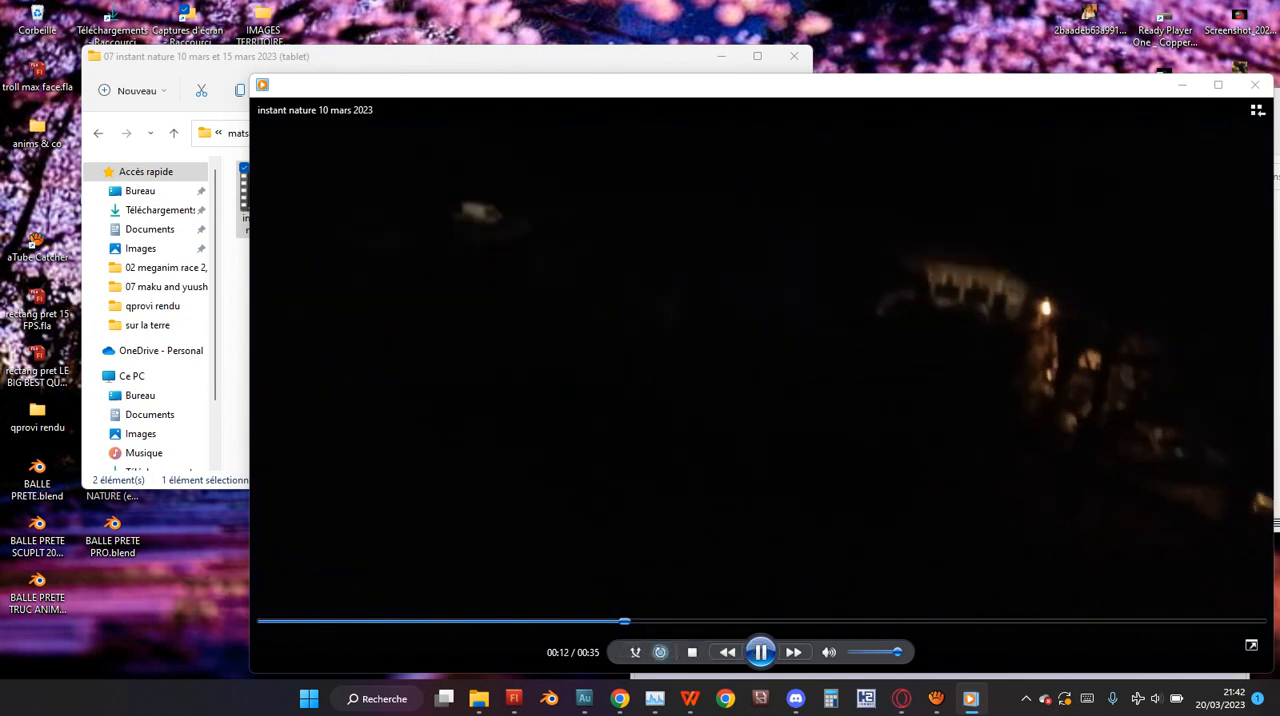
click(529, 621)
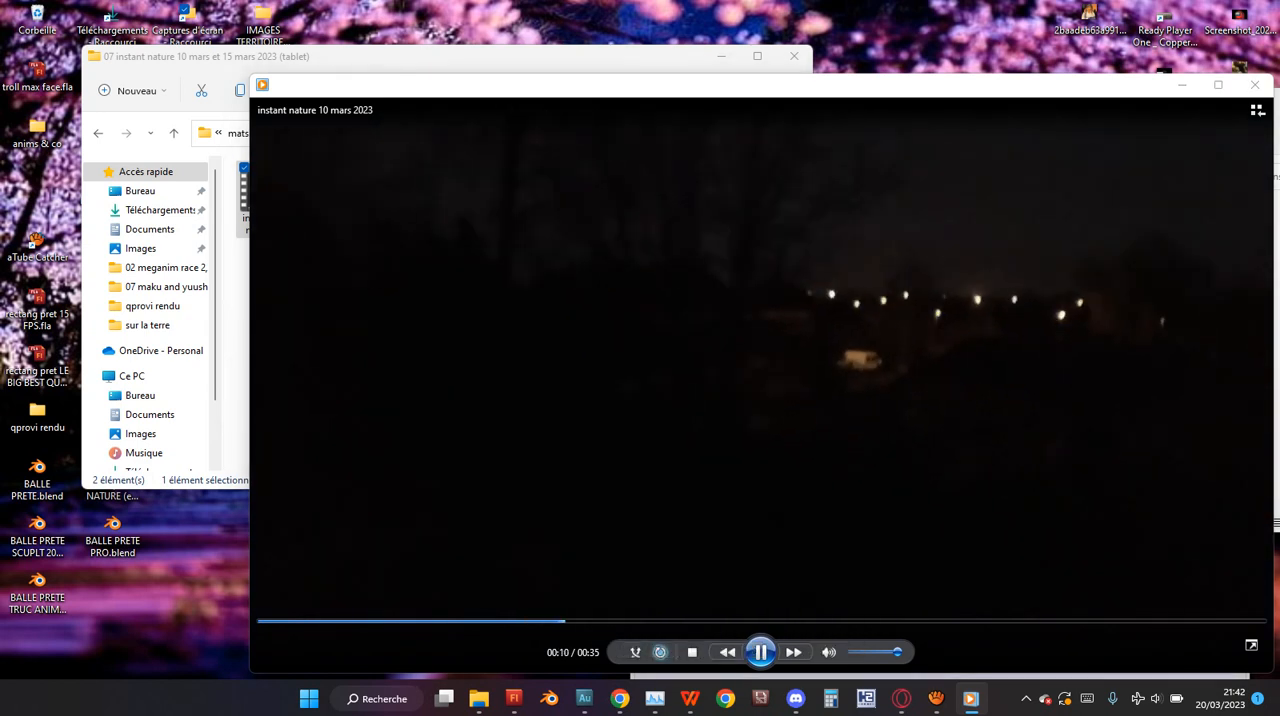
click(822, 621)
click(906, 621)
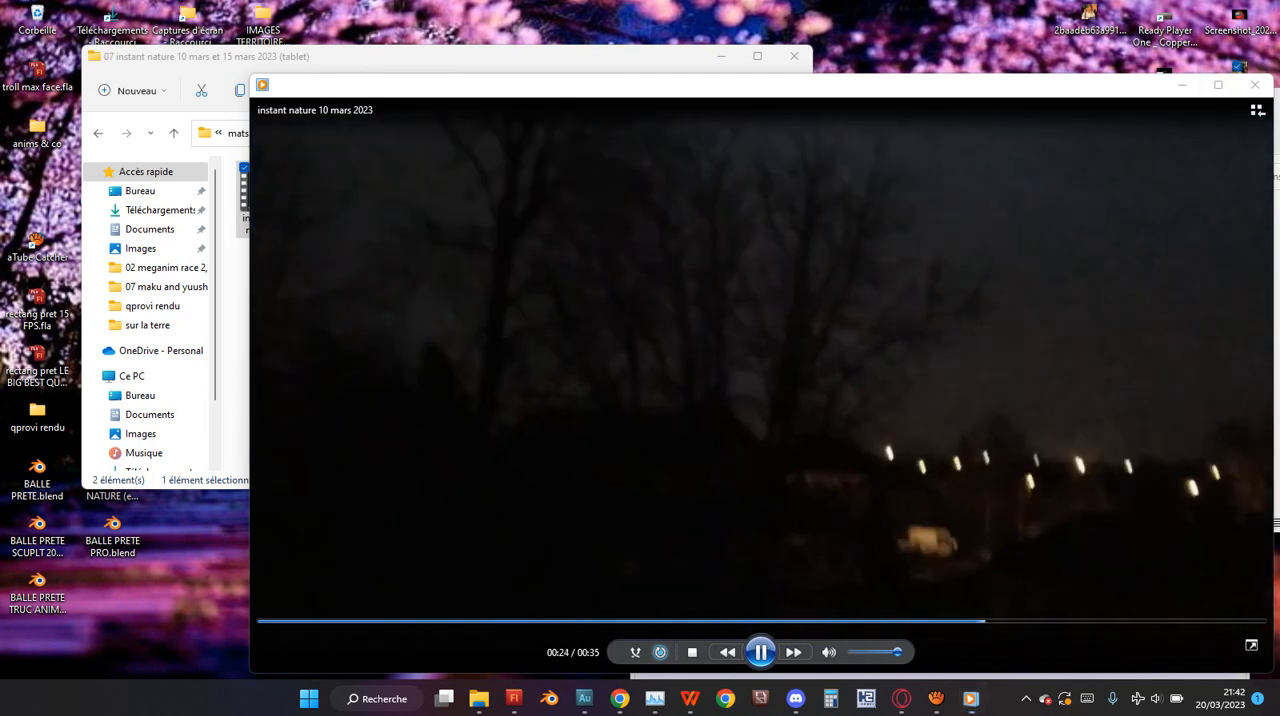
click(1254, 84)
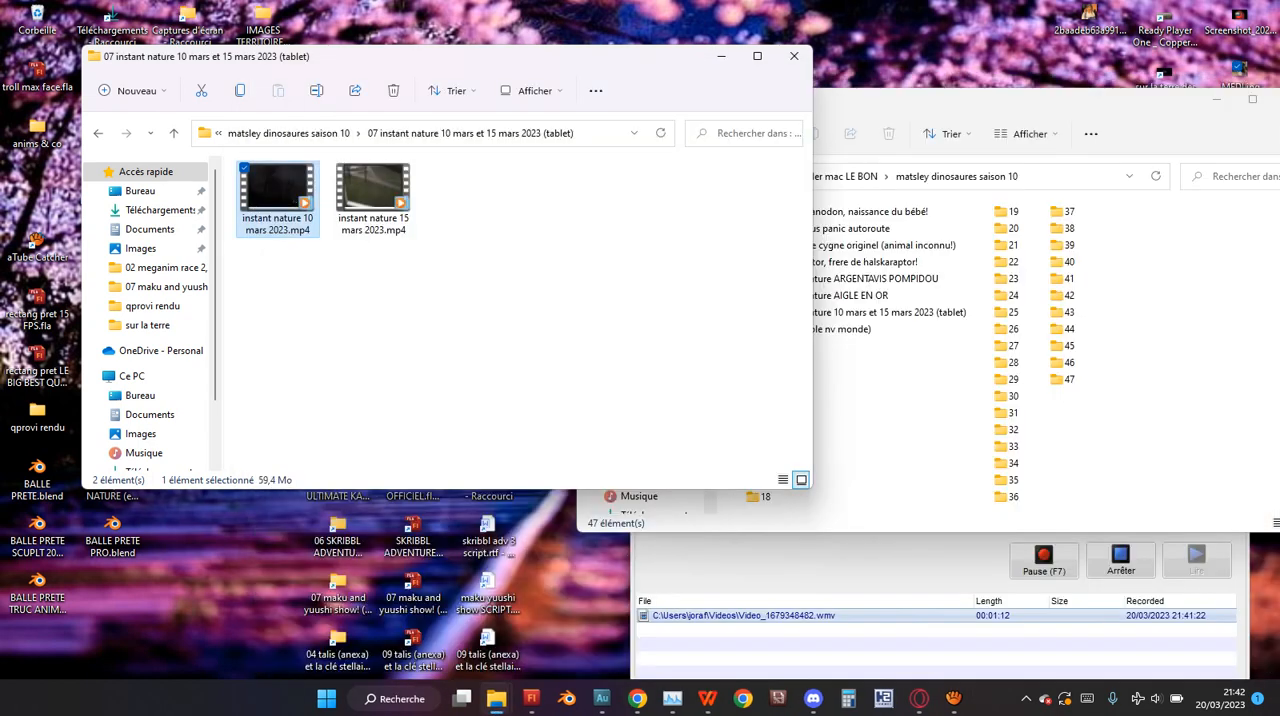
click(470, 260)
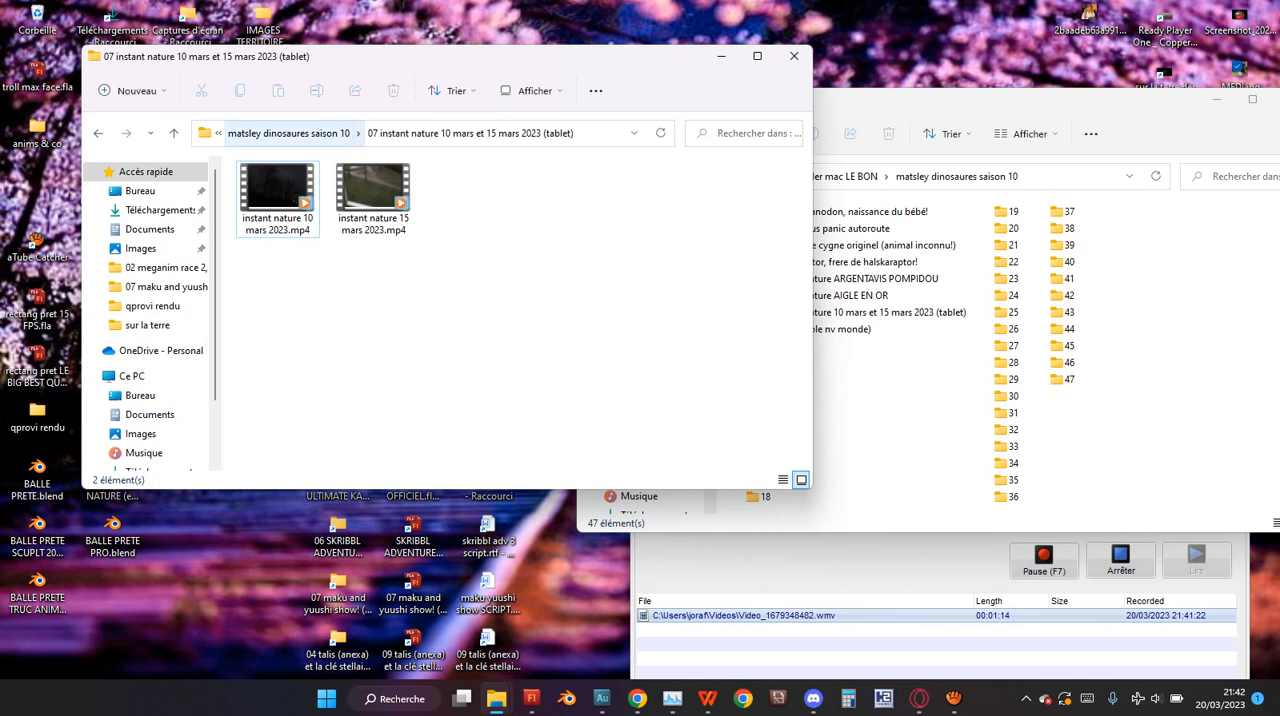
Look over the episode folders of matsley dinosaures saison 10, including the contents of "01 nid d'iguanodon, naissance du bébé!".
click(900, 509)
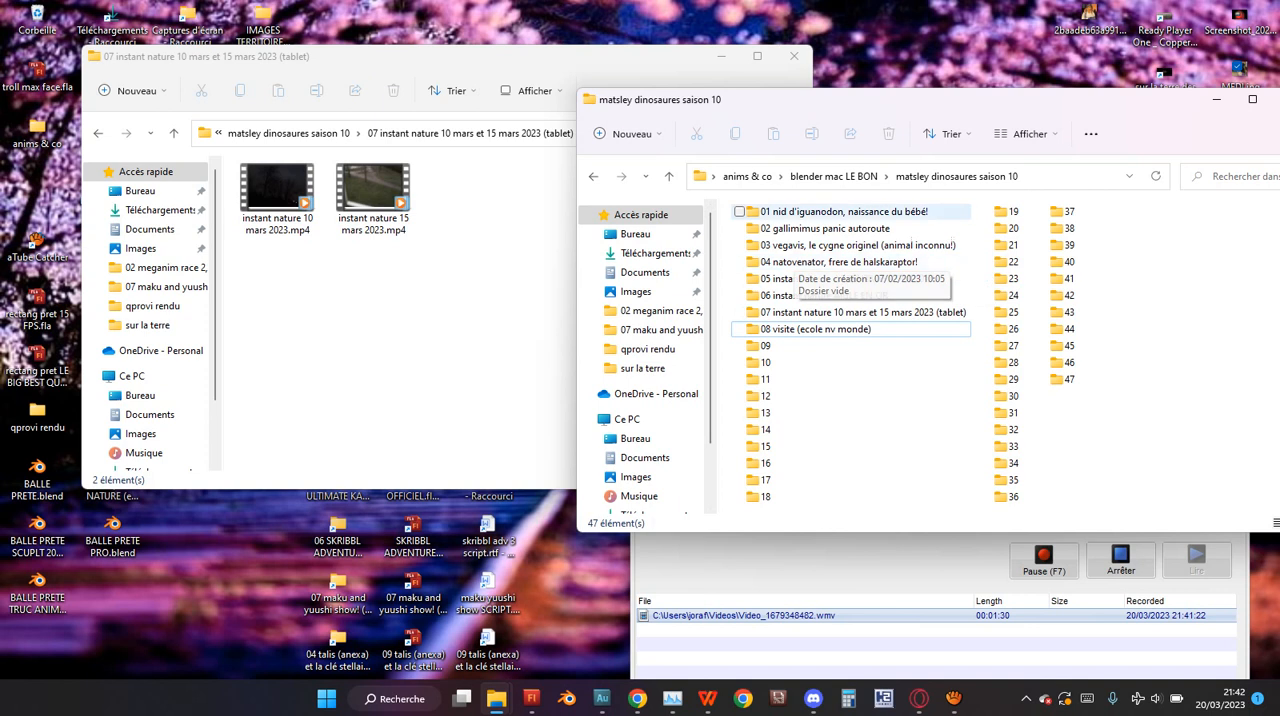
click(838, 296)
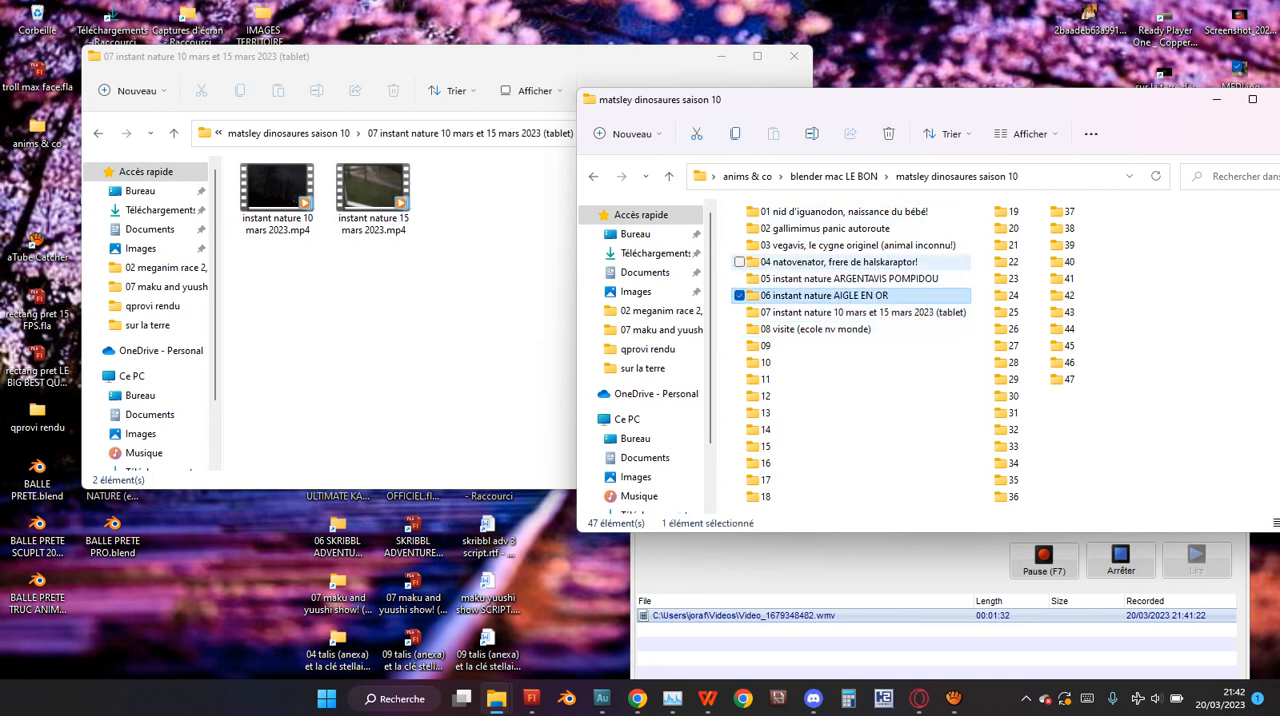
click(838, 279)
click(1140, 268)
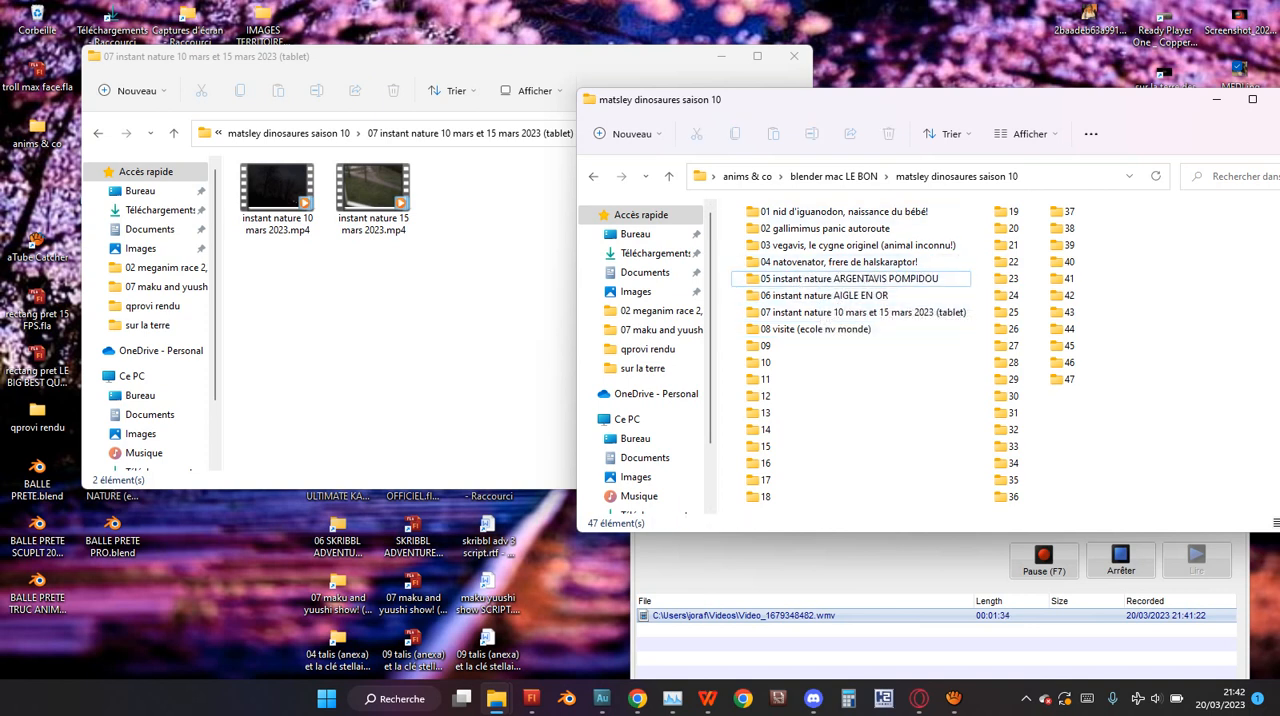
double_click(800, 211)
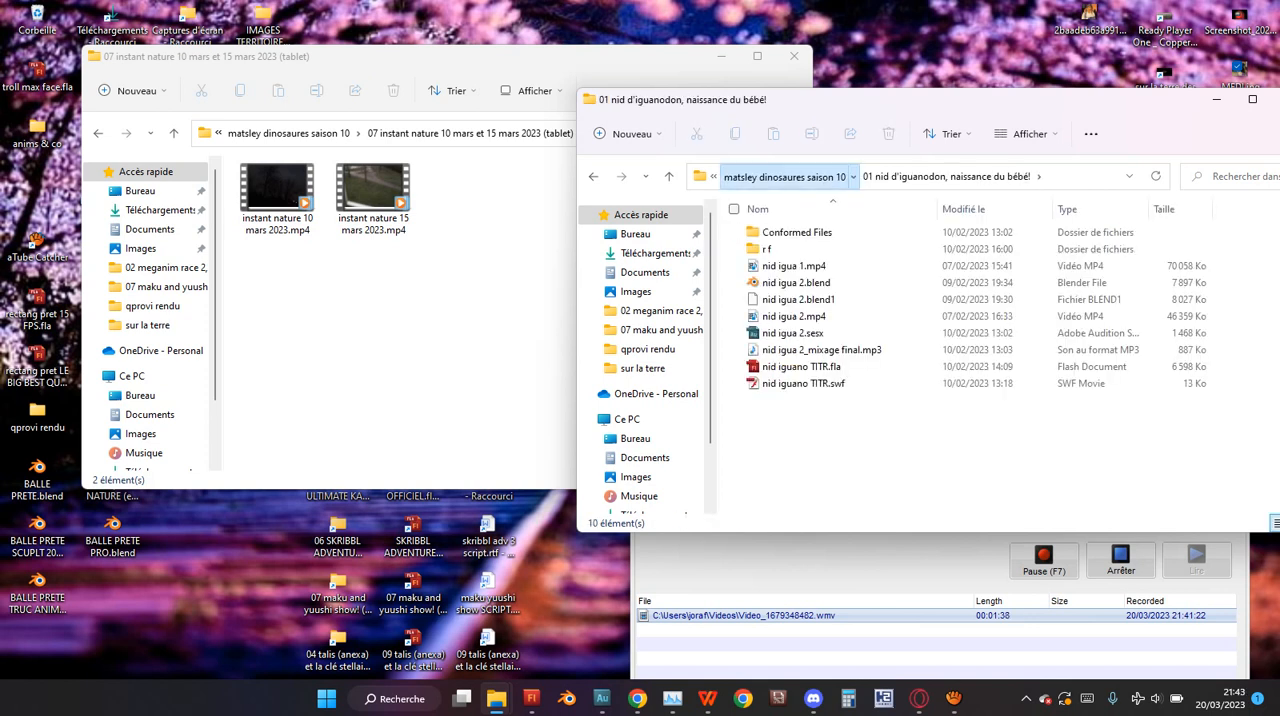
click(788, 176)
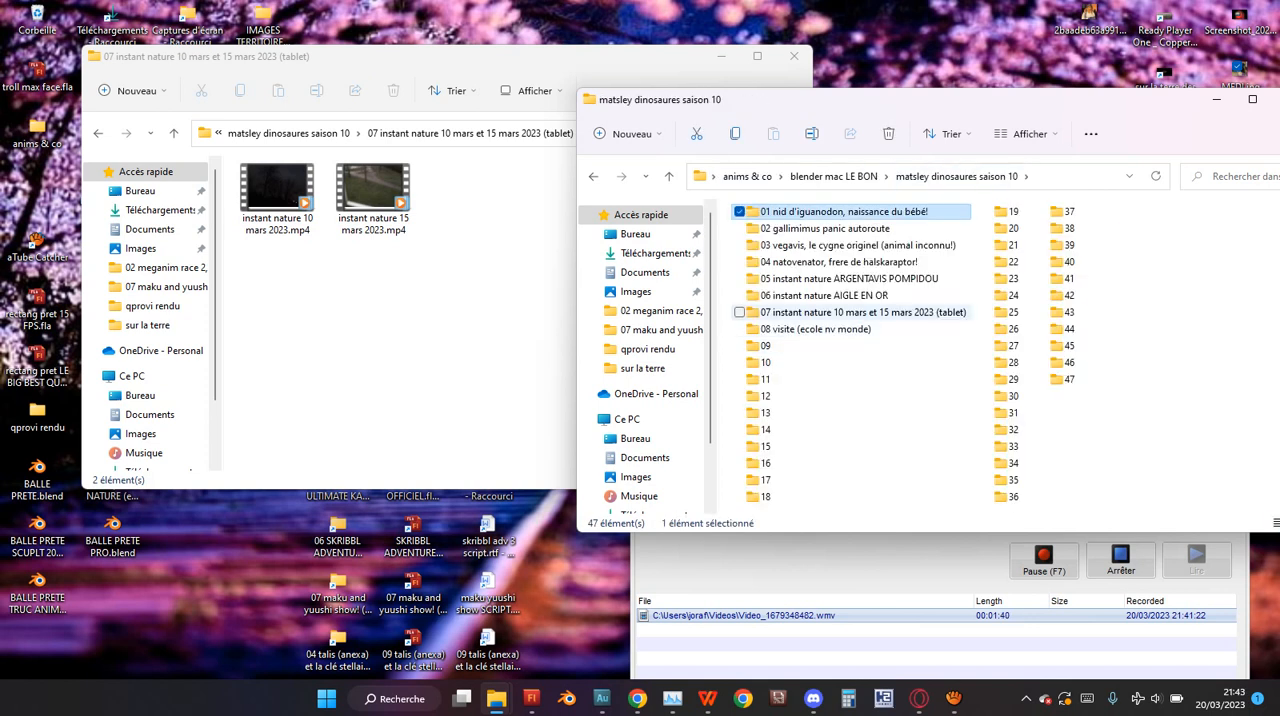
click(820, 295)
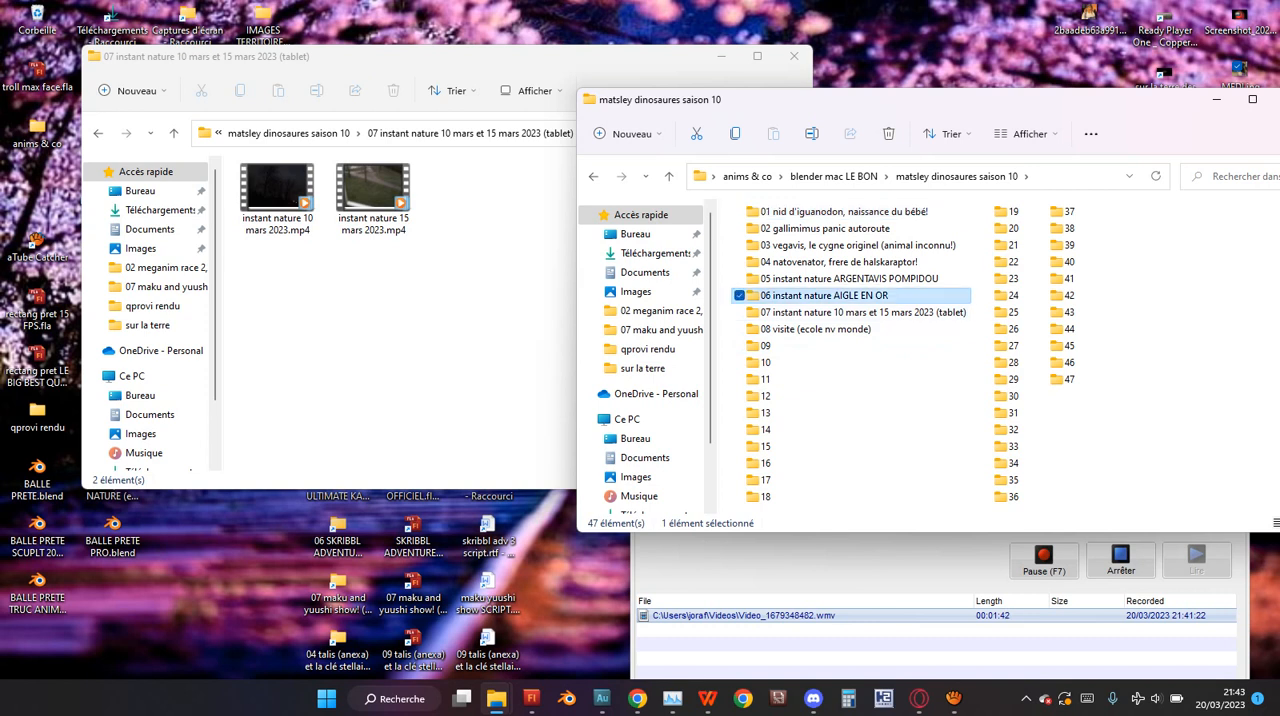
click(820, 278)
click(845, 262)
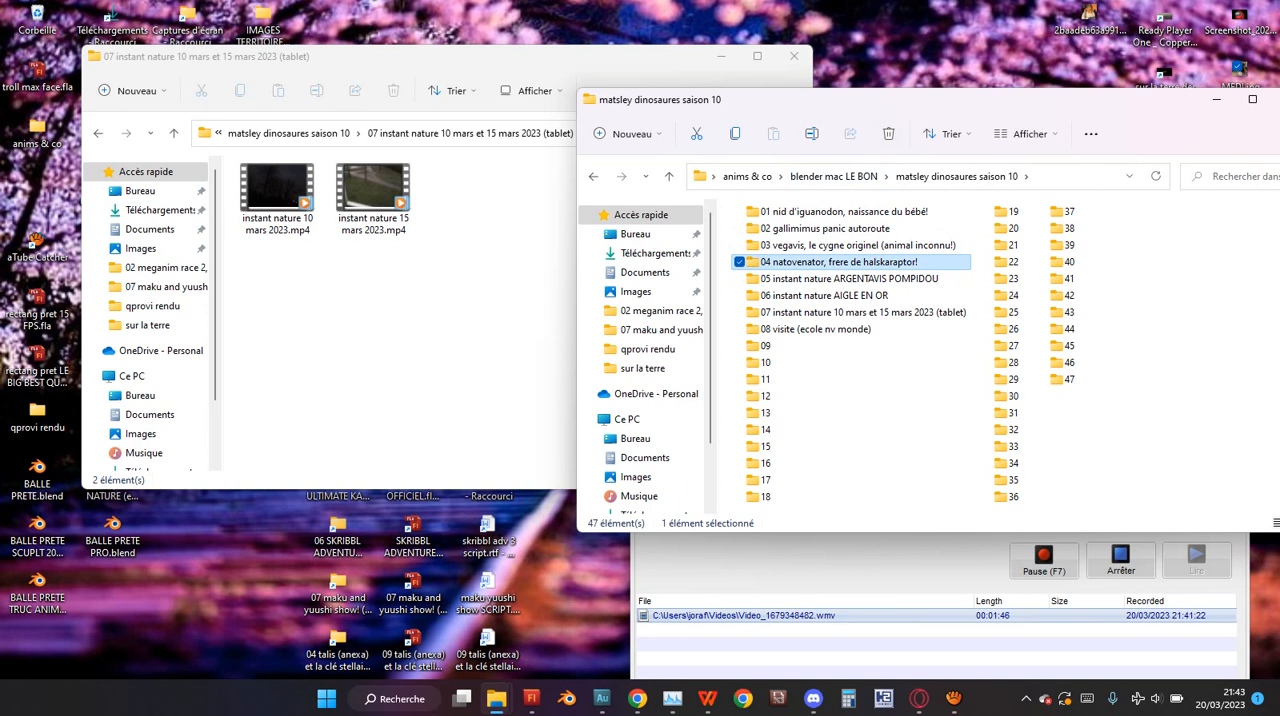
Open the "matsley dinosaures saison 9" folder inside "blender mac LE BON".
click(834, 176)
click(821, 300)
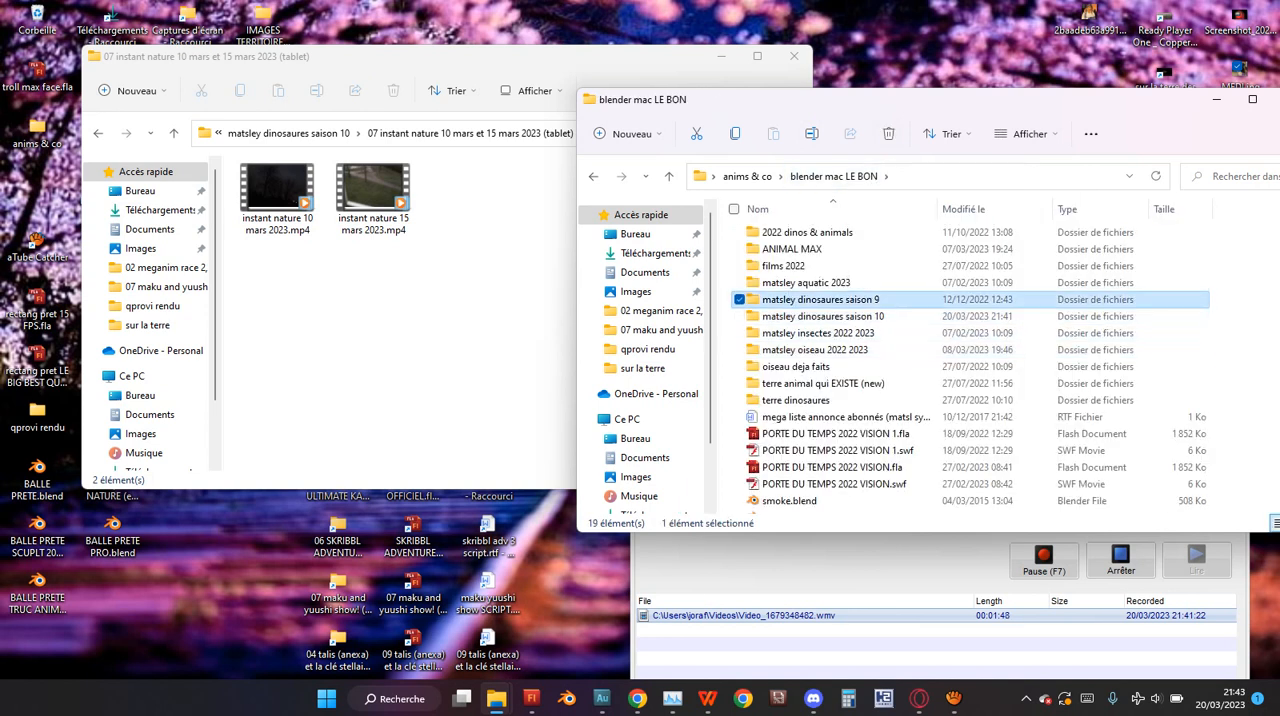
double_click(821, 300)
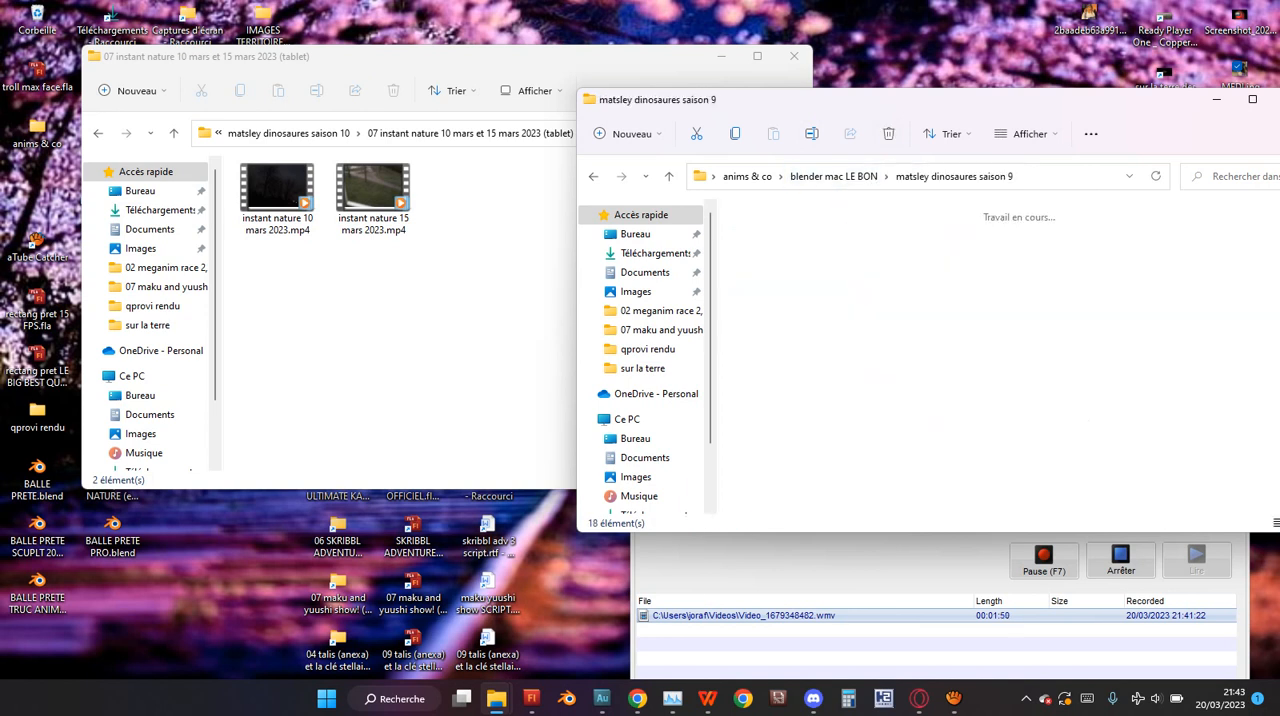
Look over the season 9 episode folders for an earlier instant nature project.
click(842, 480)
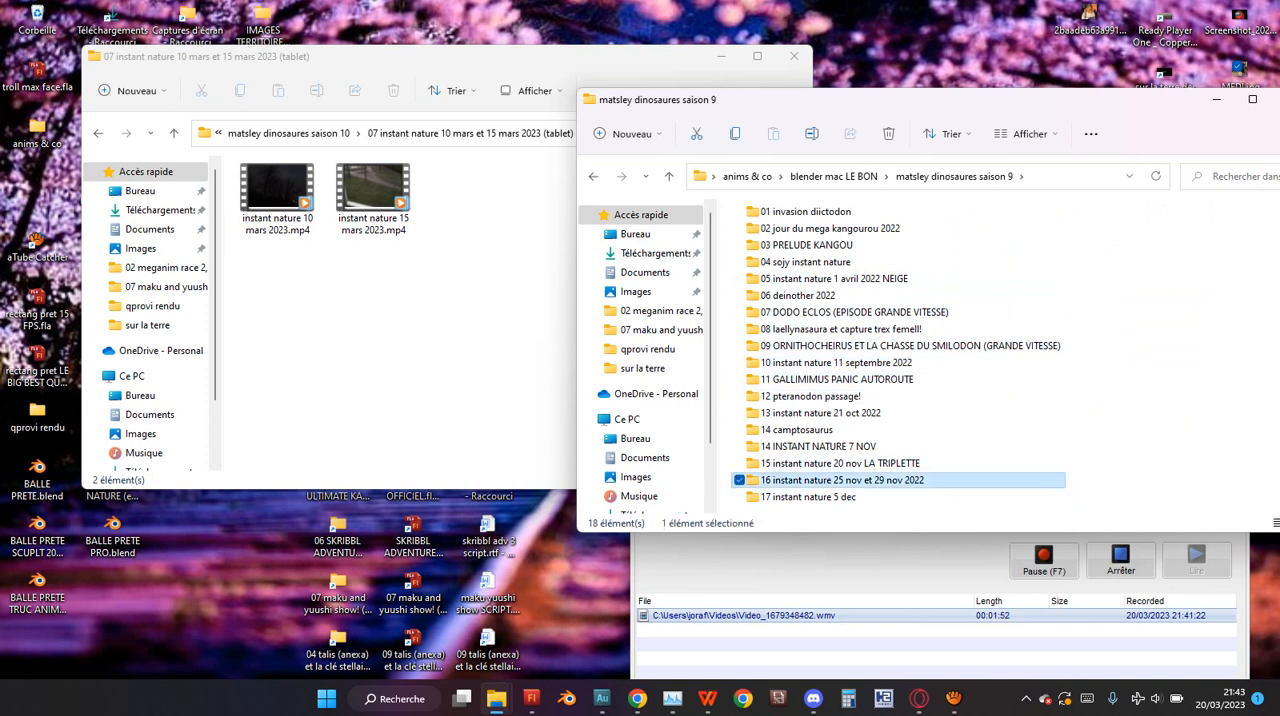
click(1110, 390)
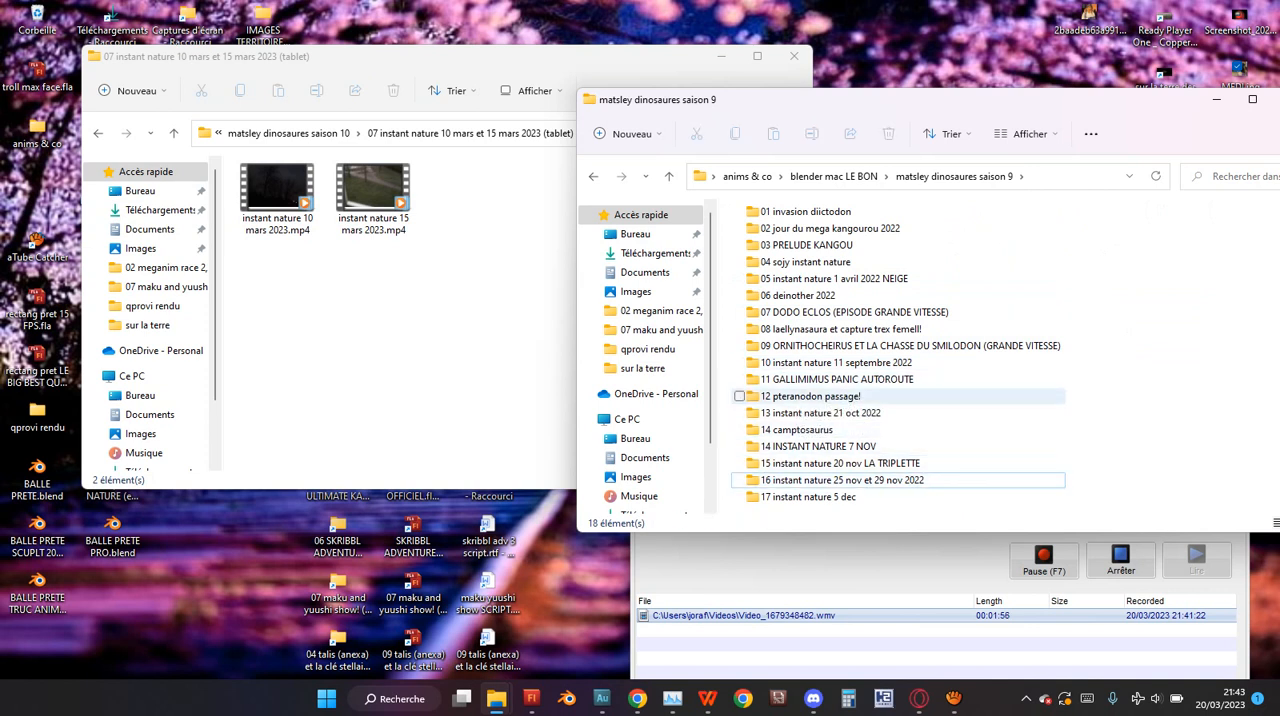
click(842, 480)
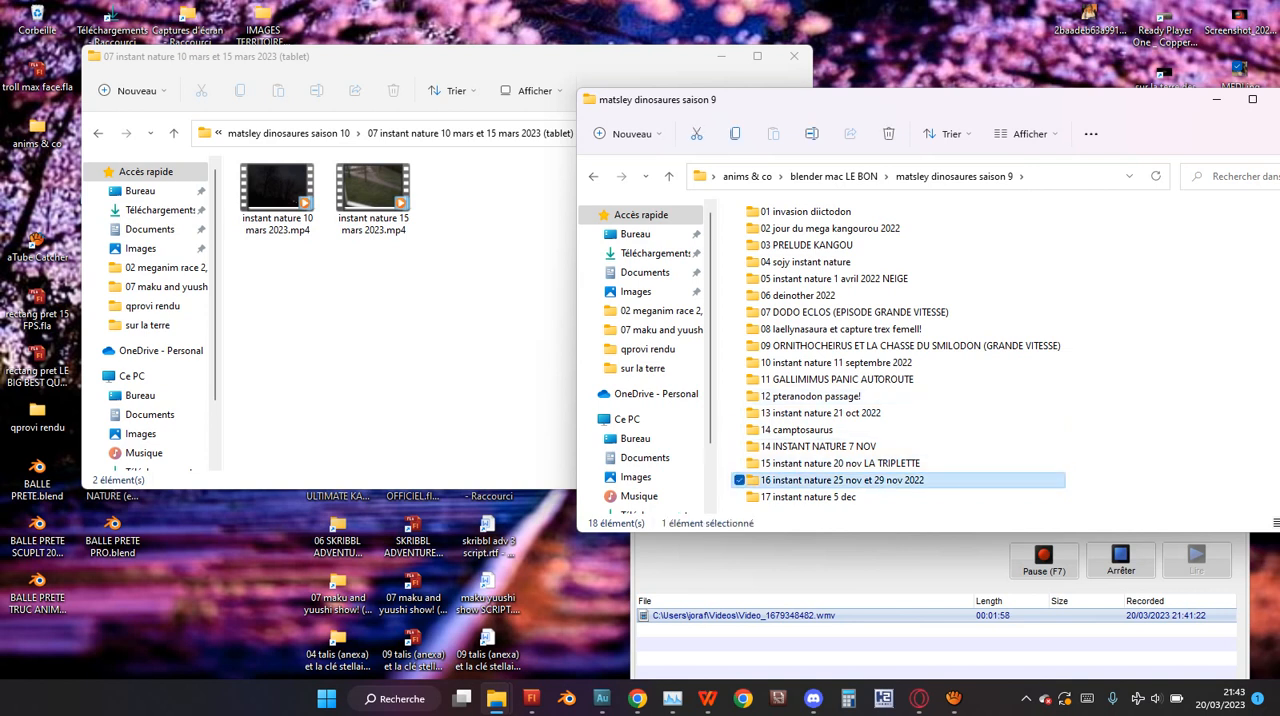
click(842, 464)
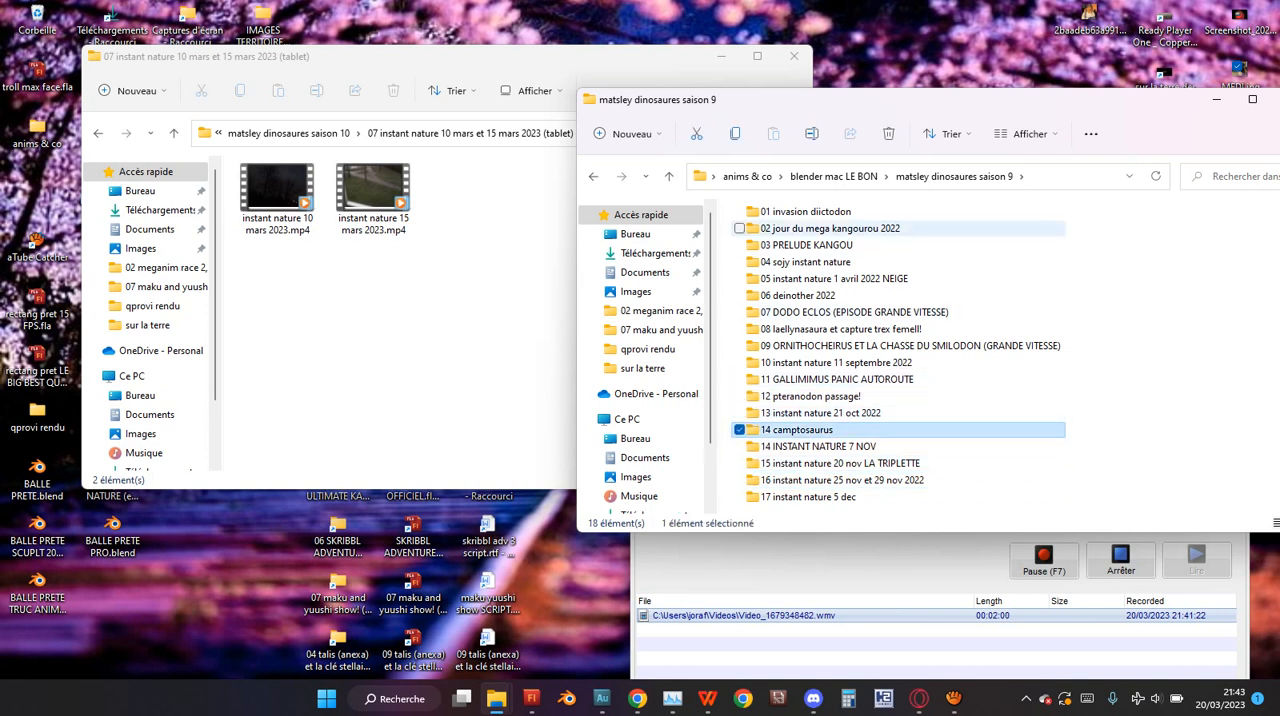
click(805, 212)
click(834, 279)
click(840, 329)
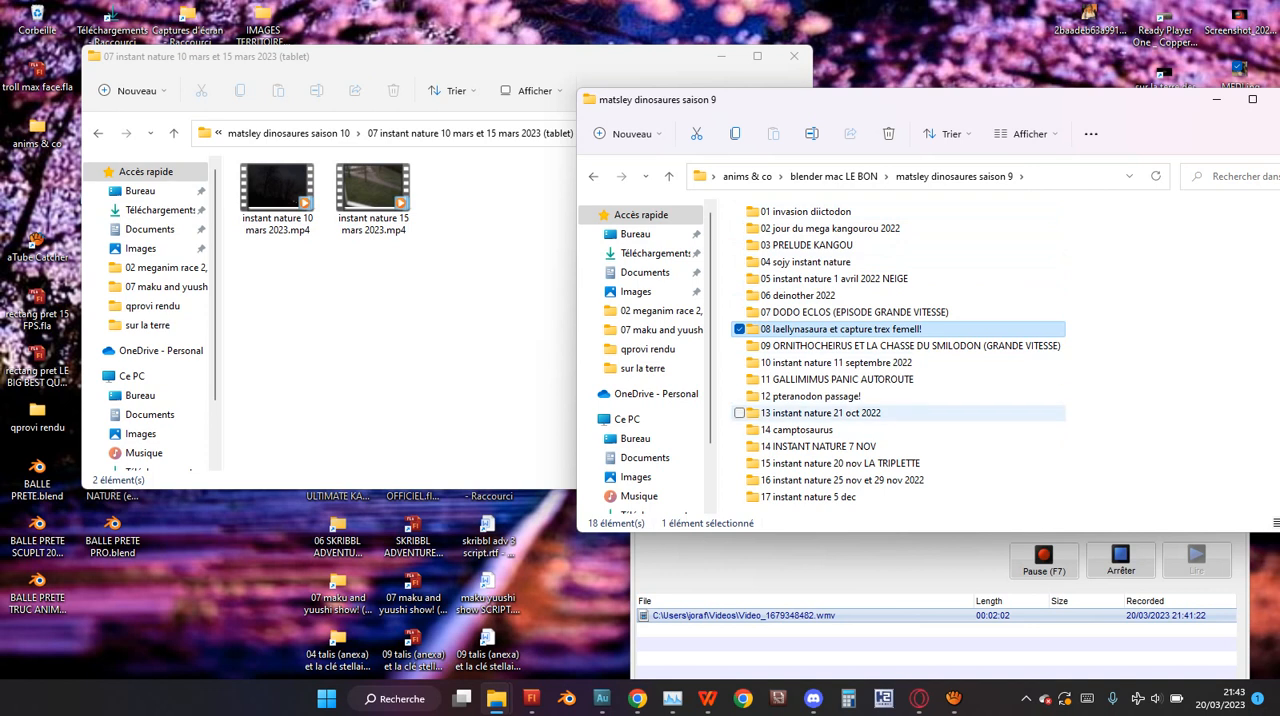
Open the r f subfolder of "16 instant nature 25 nov et 29 nov 2022", play "instant nature 25 et 29 nov 2022 finalis youtu.mp4", and close the player.
double_click(842, 480)
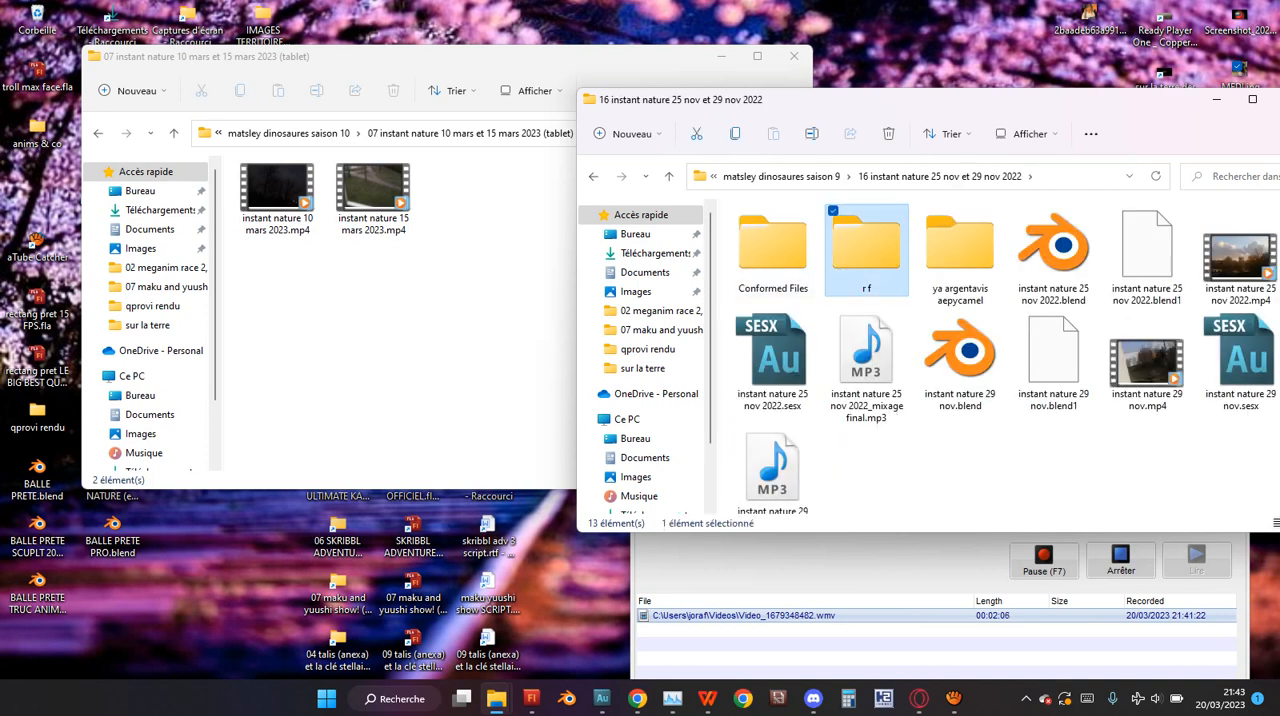
double_click(867, 245)
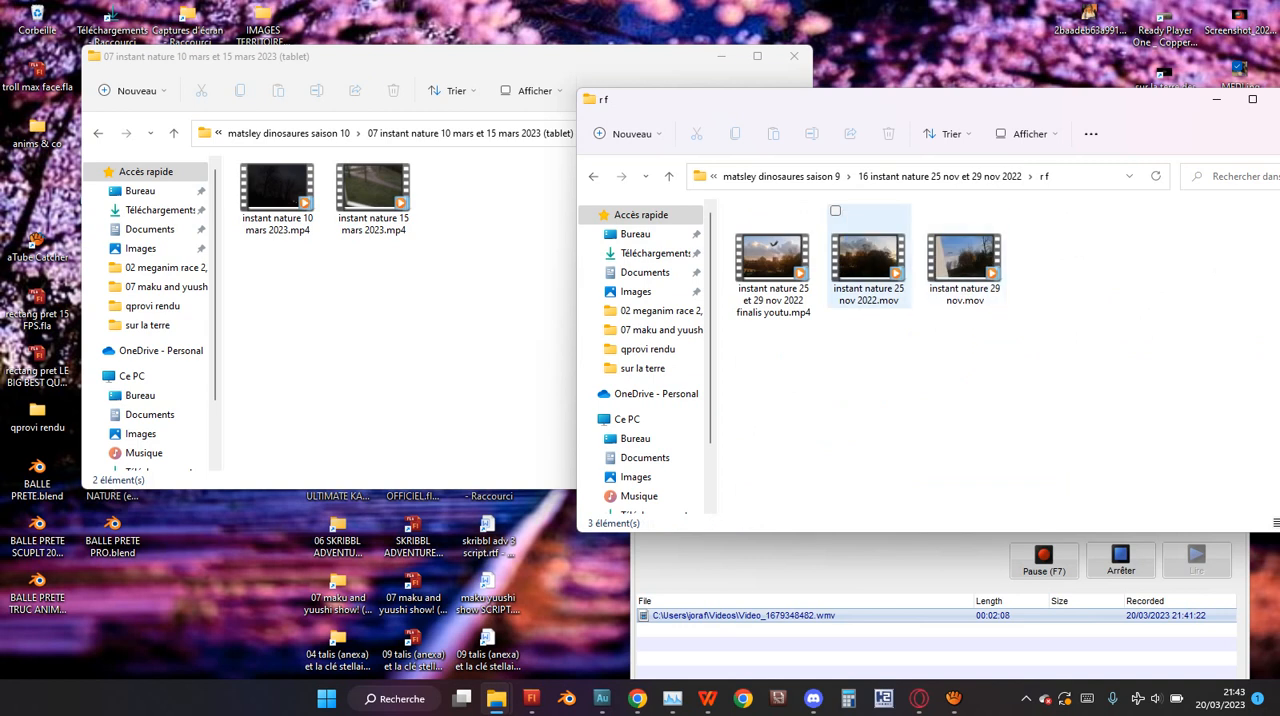
double_click(772, 262)
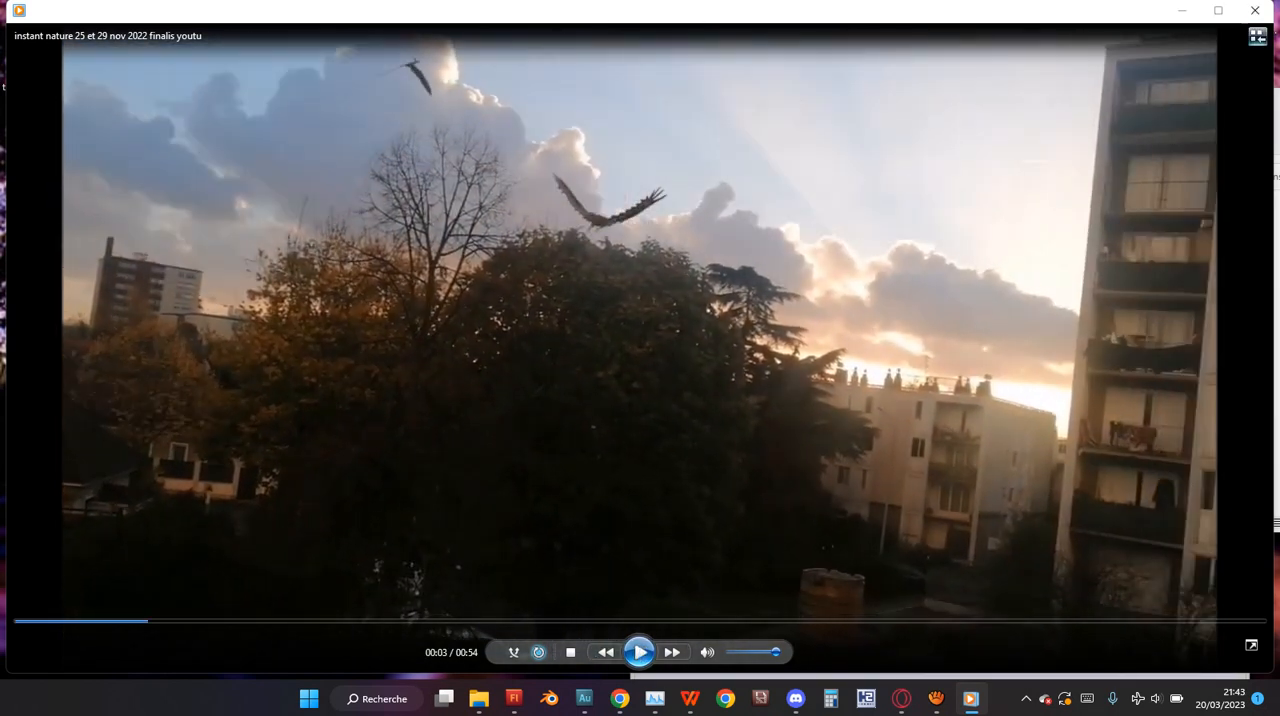
click(1254, 10)
click(1064, 385)
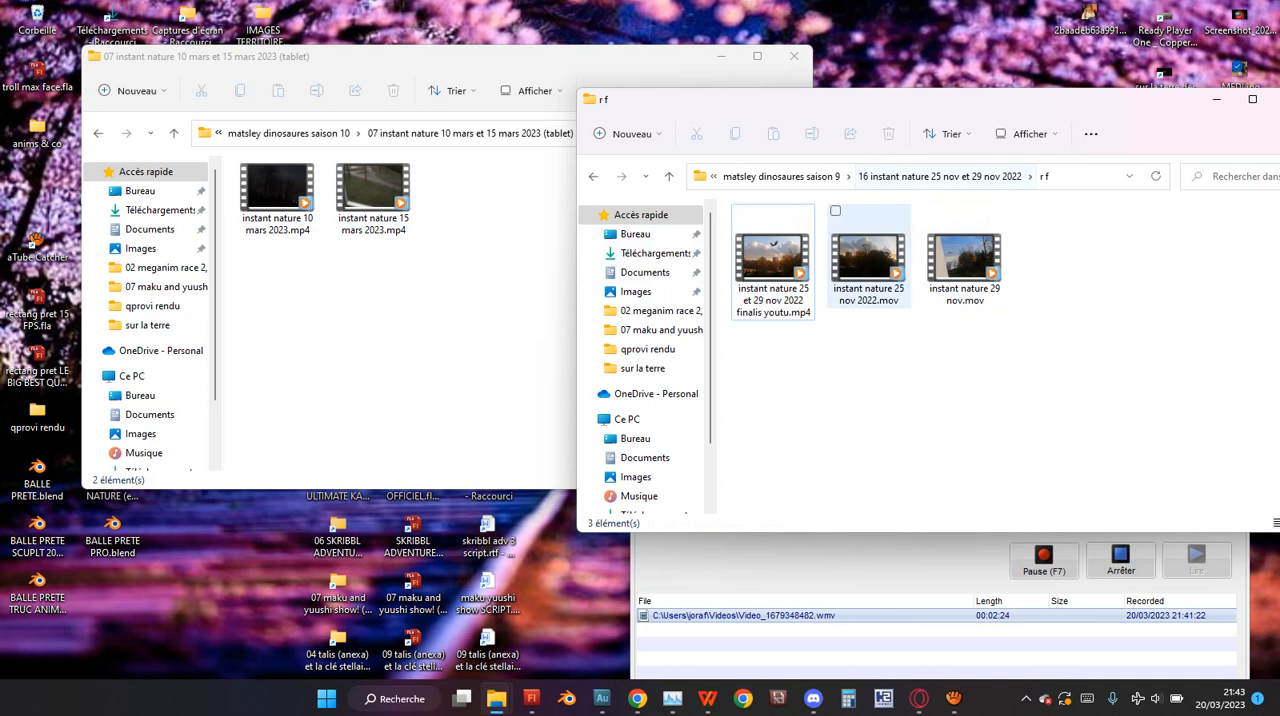
Copy instant nature 25 nov 2022.blend from the "16 instant nature 25 nov et 29 nov 2022" folder into "07 instant nature 10 mars et 15 mars 2023 (tablet)".
click(940, 176)
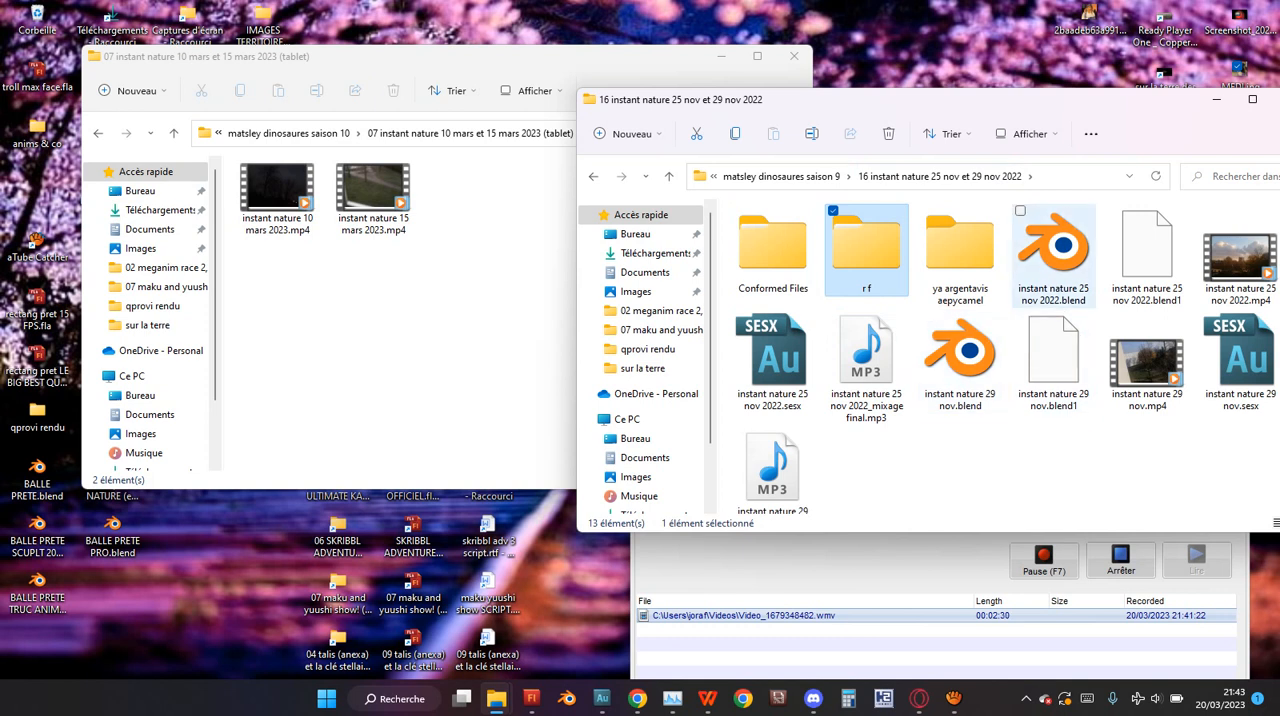
click(1054, 256)
key(ctrl+c)
click(490, 300)
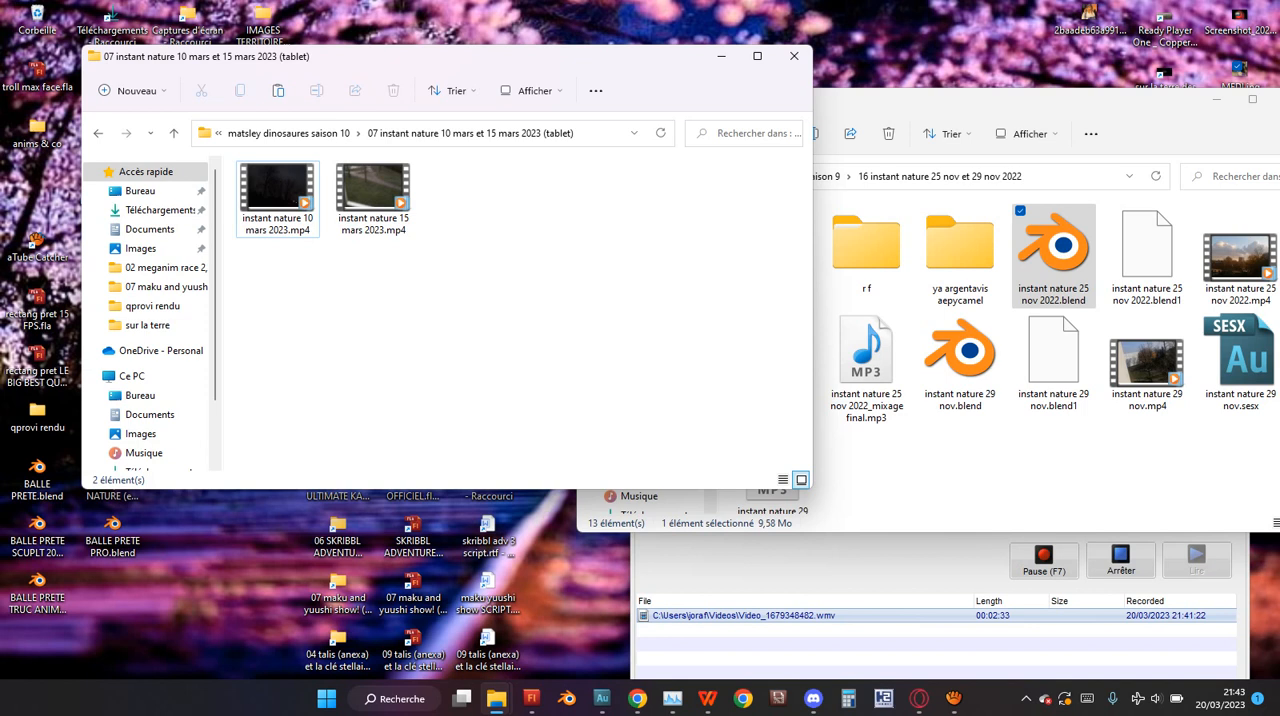
key(ctrl+v)
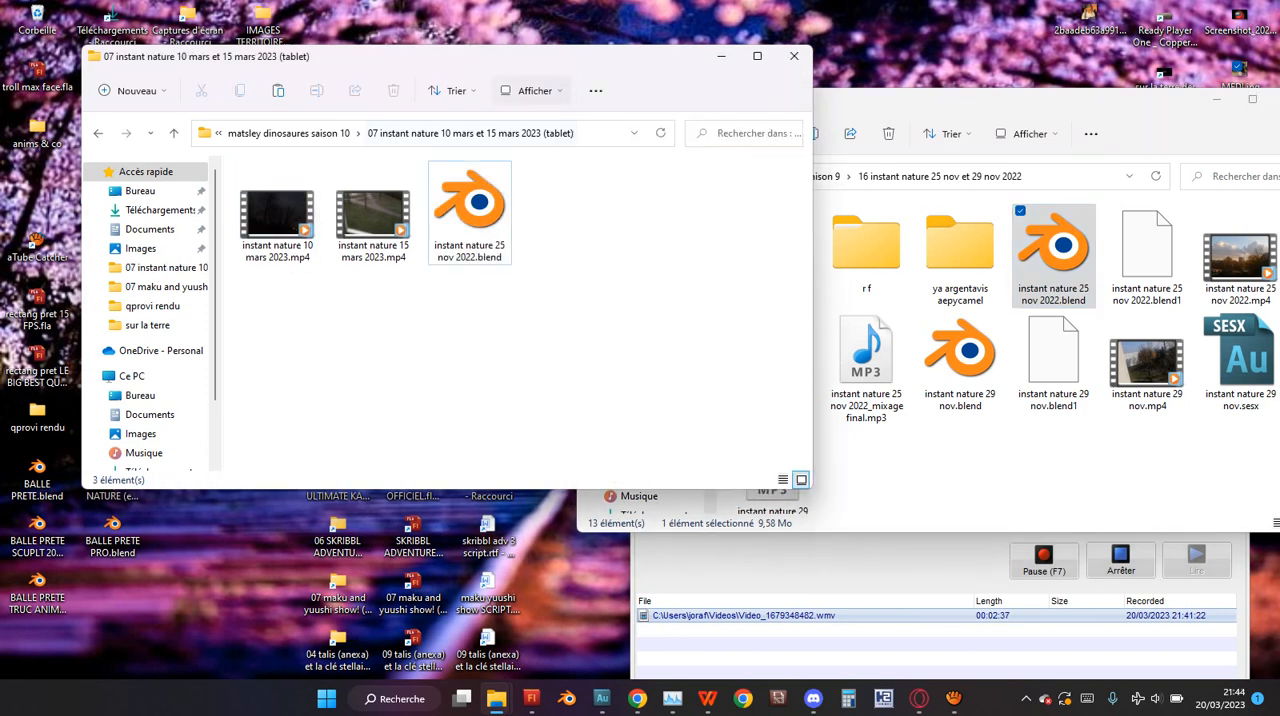
Rename the copied instant nature 25 nov 2022.blend as instant nature 10 mars 2023.blend, reusing the name of the 10 mars video.
click(278, 215)
key(F2)
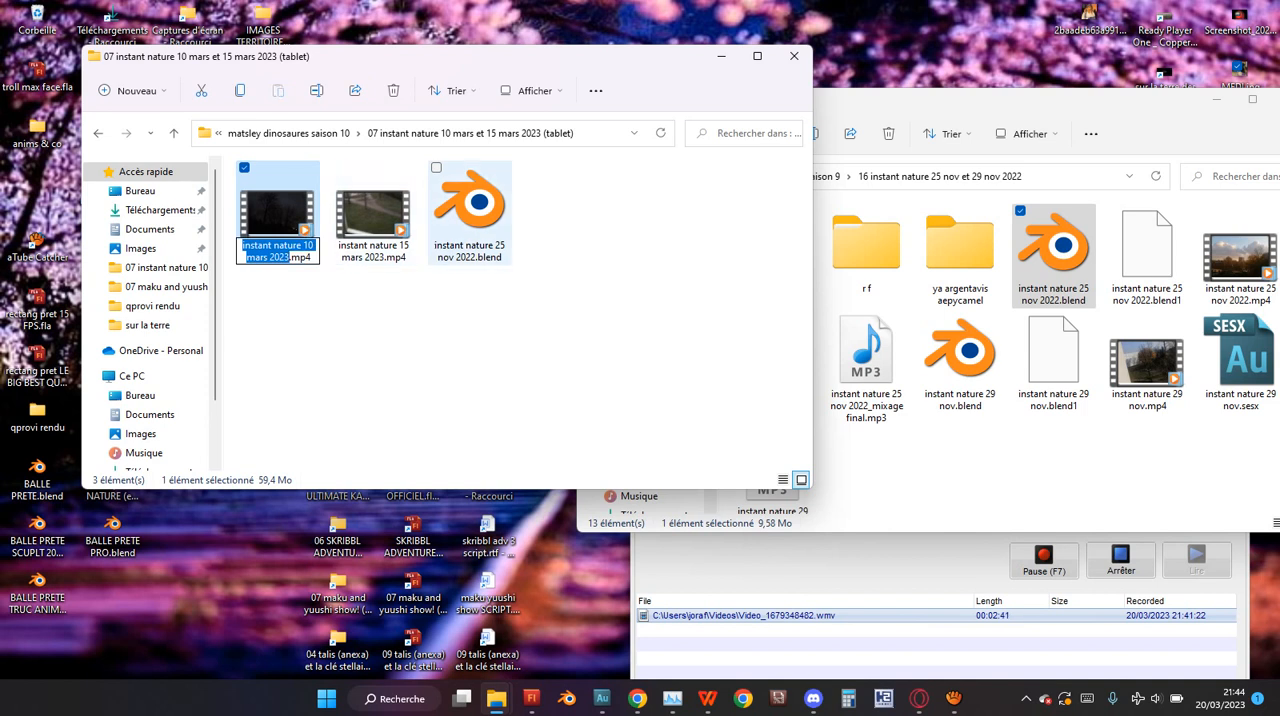
key(ctrl+c)
click(470, 212)
key(F2)
key(ctrl+v)
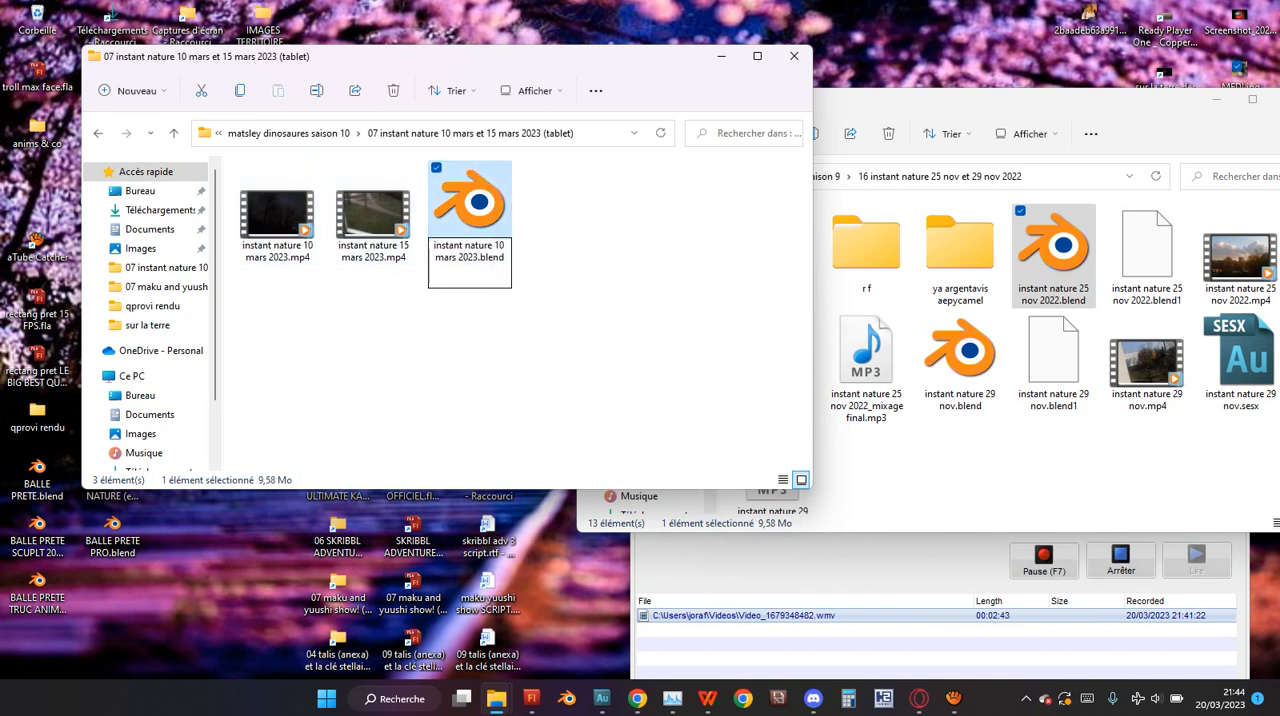
key(Return)
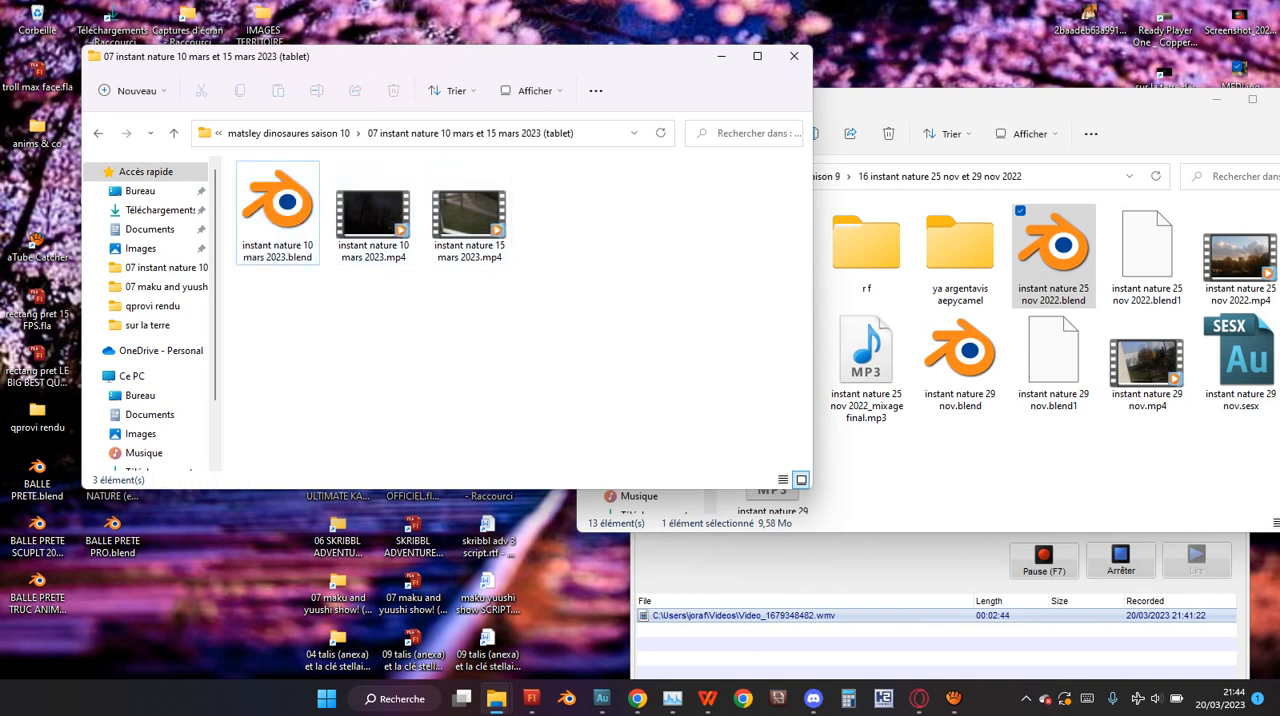
Create a folder named "r f" inside "07 instant nature 10 mars et 15 mars 2023 (tablet)".
key(ctrl+shift+n)
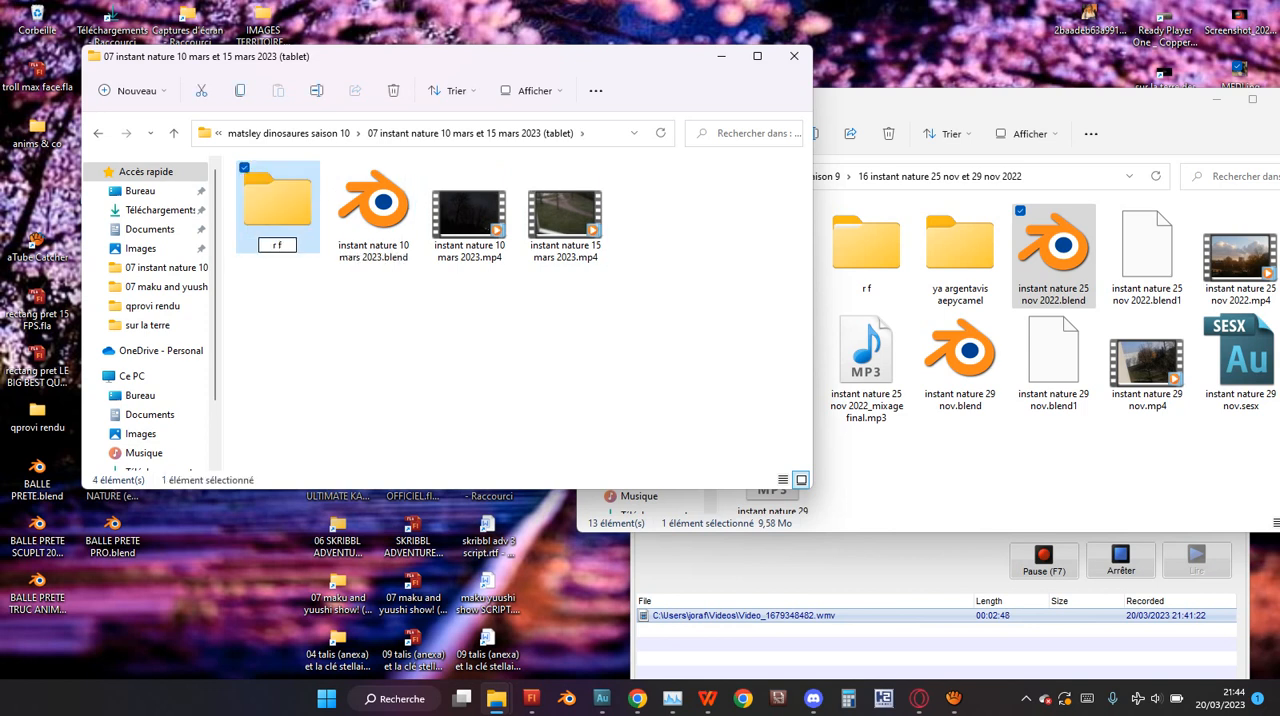
text(r f)
key(Escape)
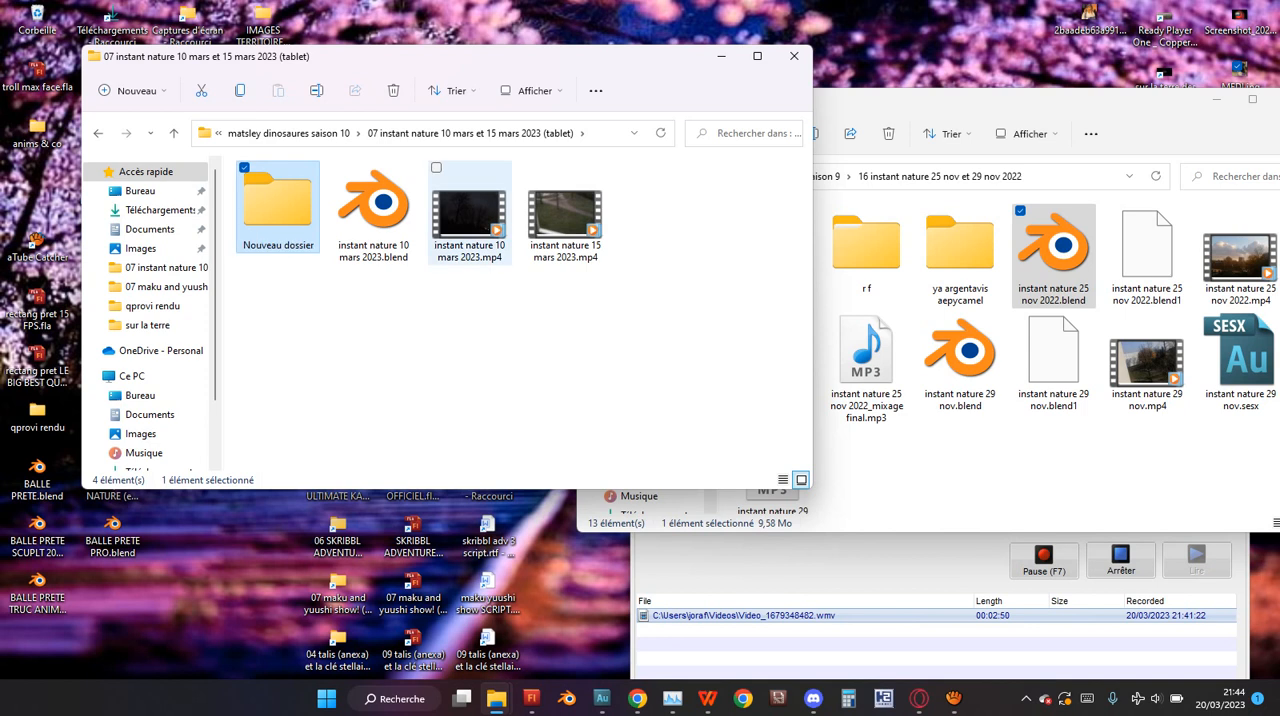
click(860, 448)
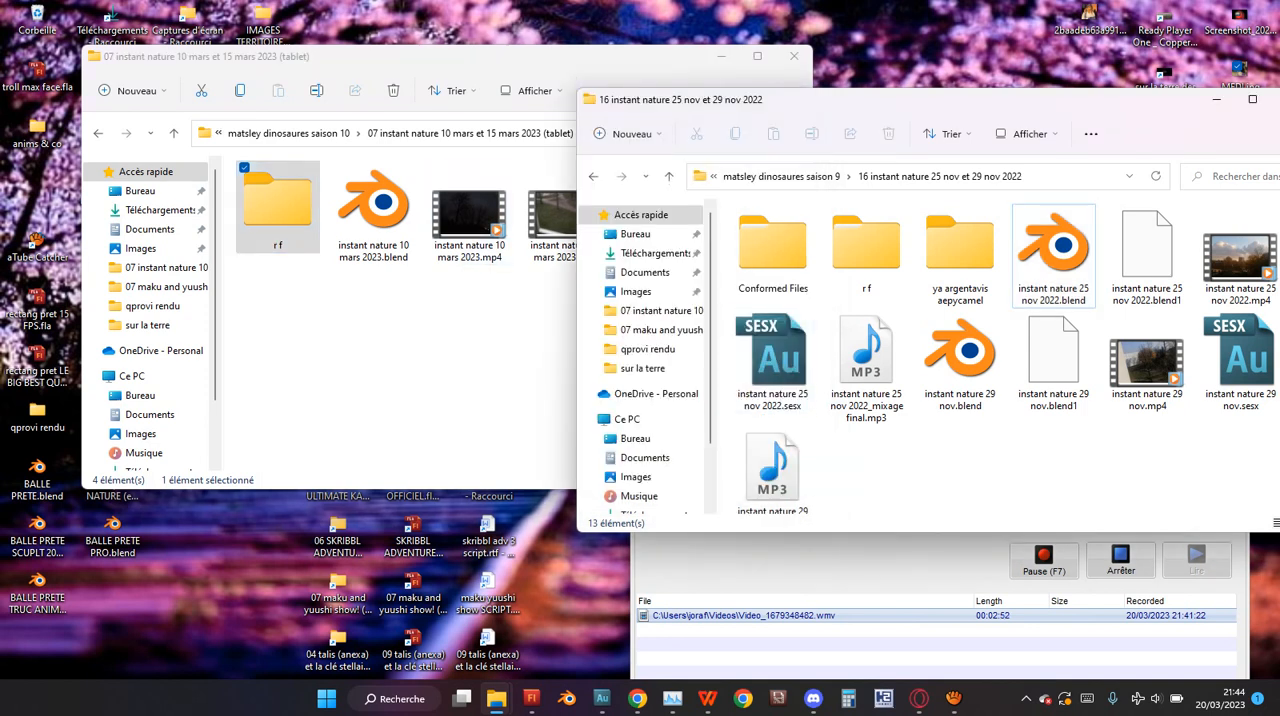
click(490, 335)
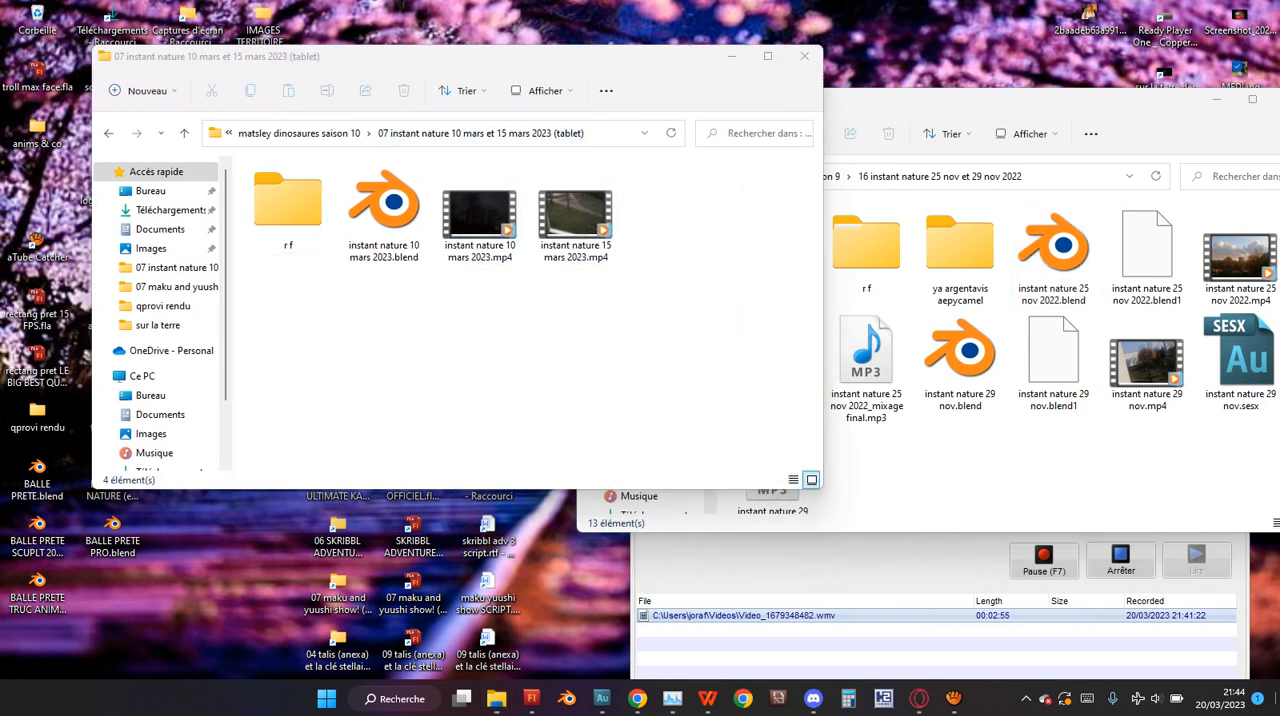
Bring back the "07 instant nature 10 mars et 15 mars 2023 (tablet)" window and open instant nature 10 mars 2023.blend in Blender.
key(super+d)
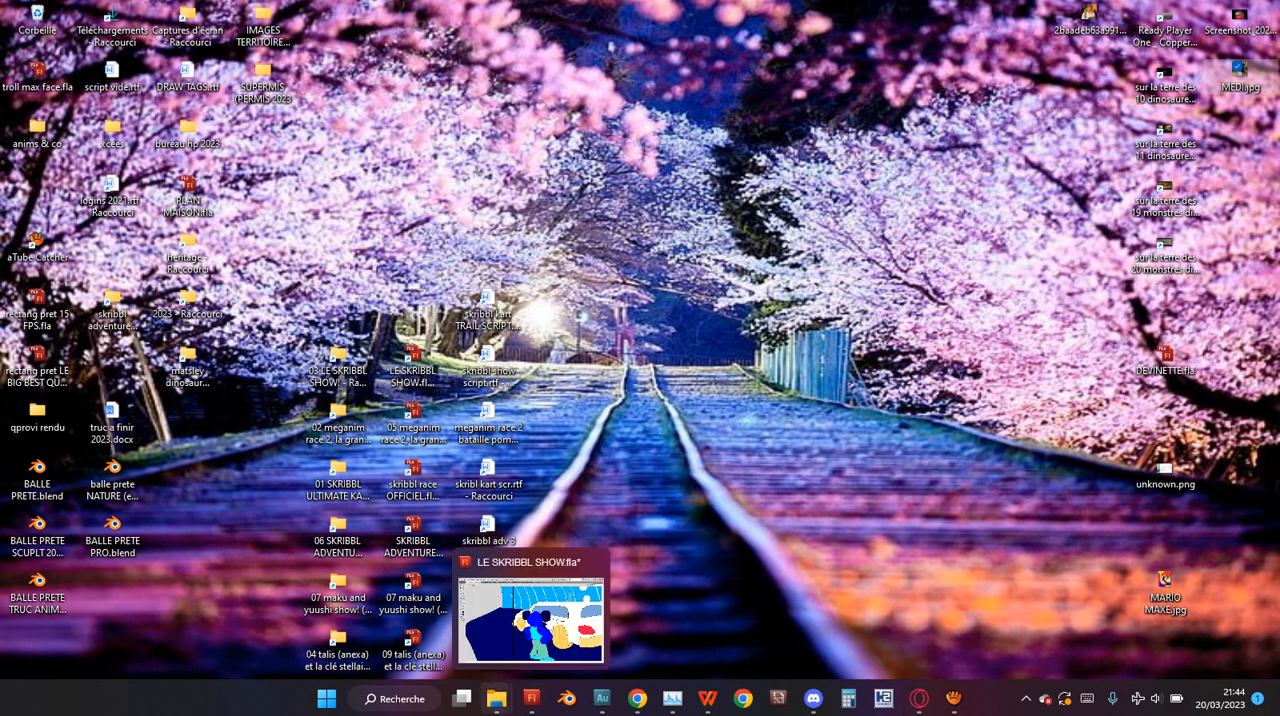
mouse_move(497, 698)
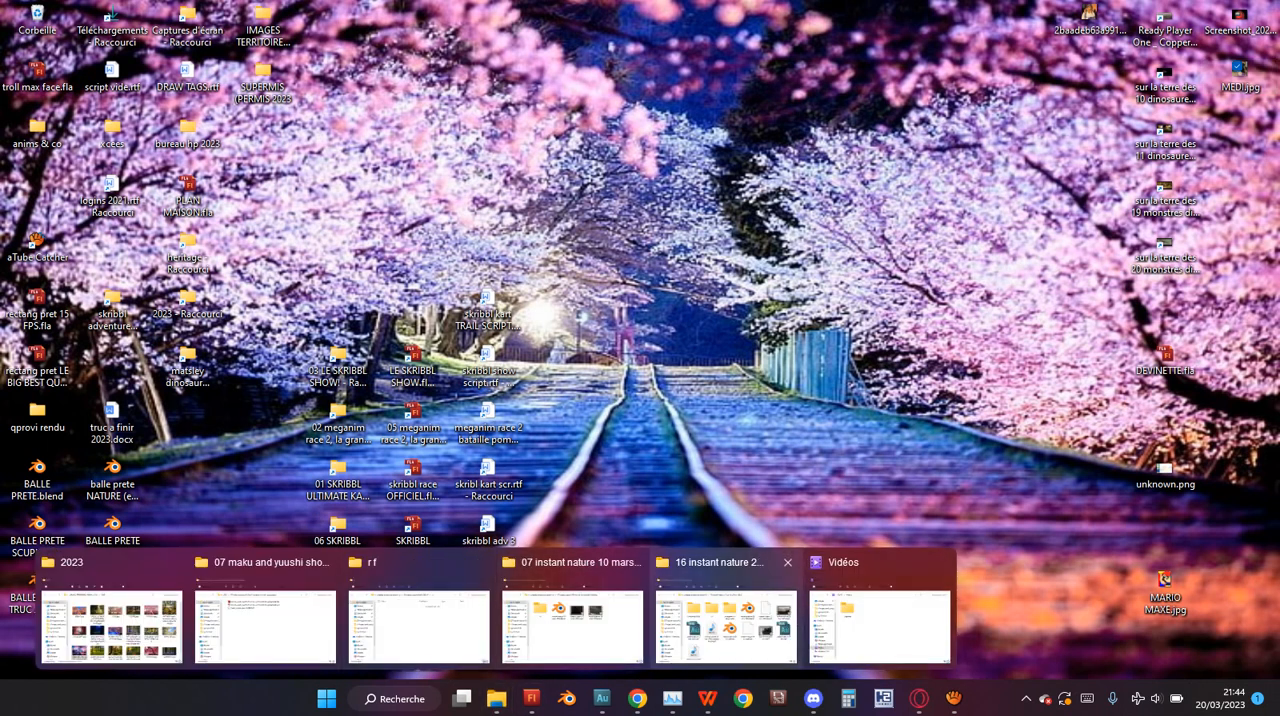
mouse_move(725, 625)
click(573, 615)
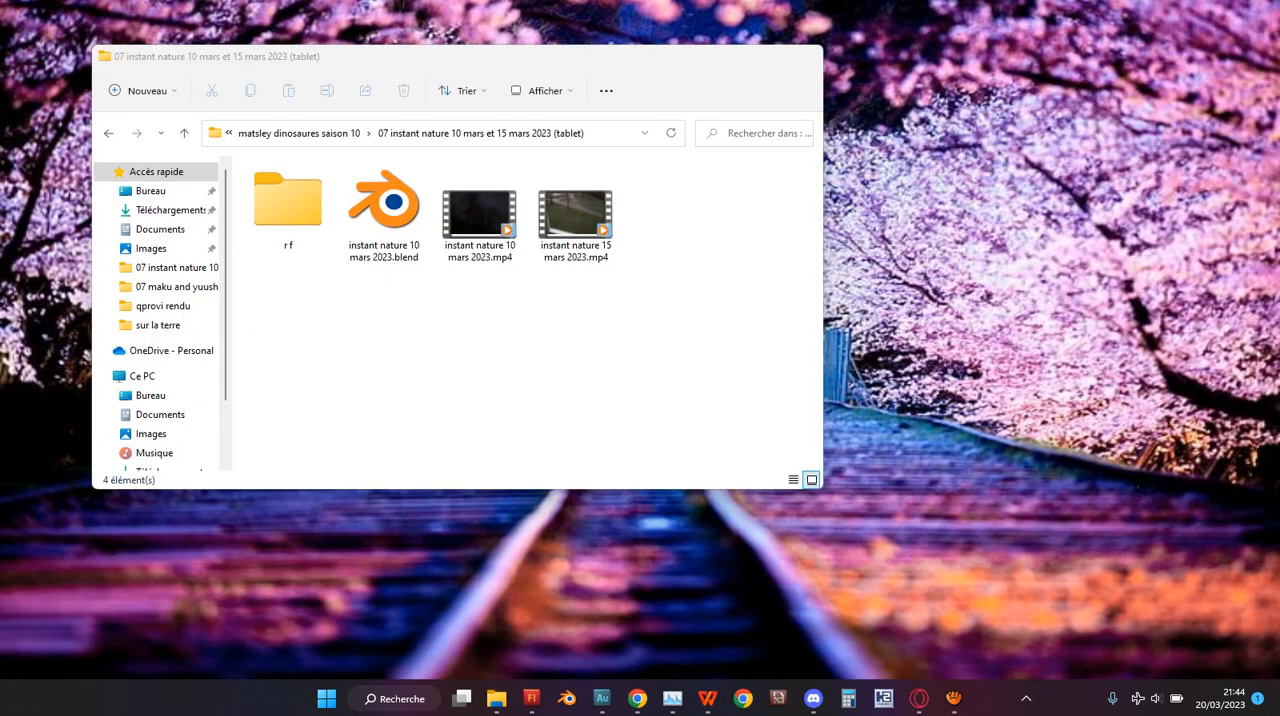
click(384, 210)
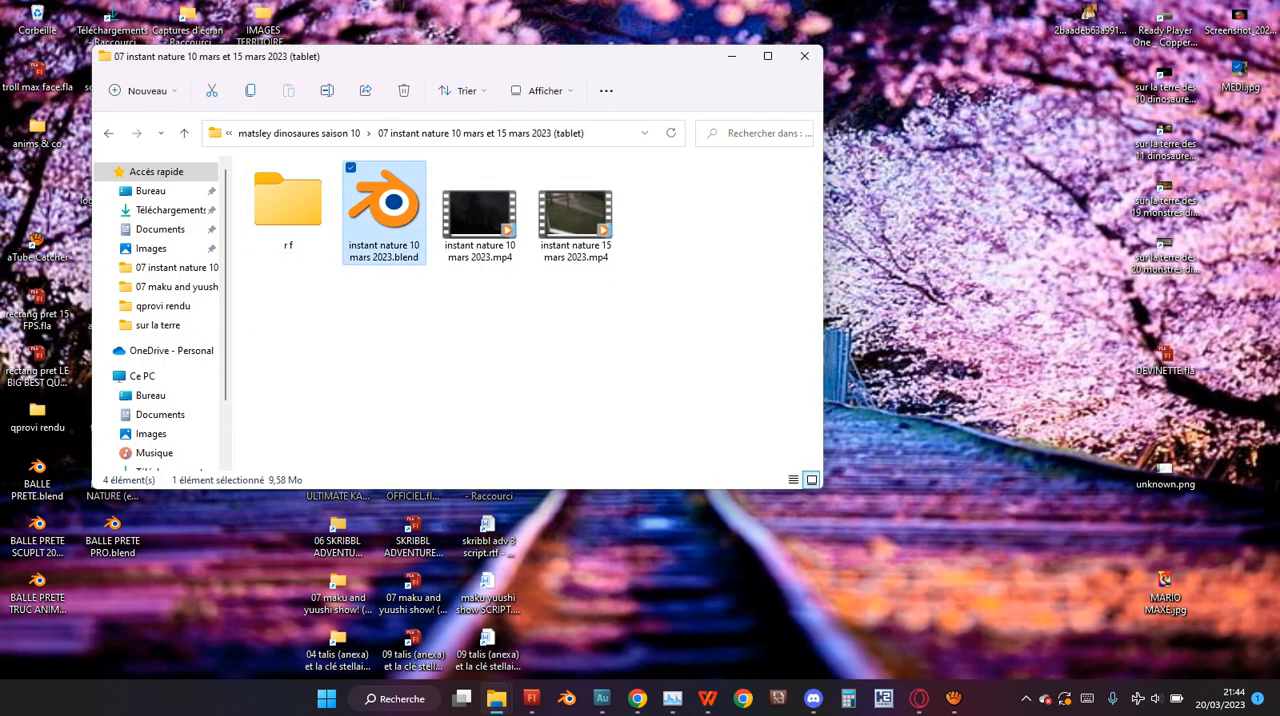
double_click(384, 210)
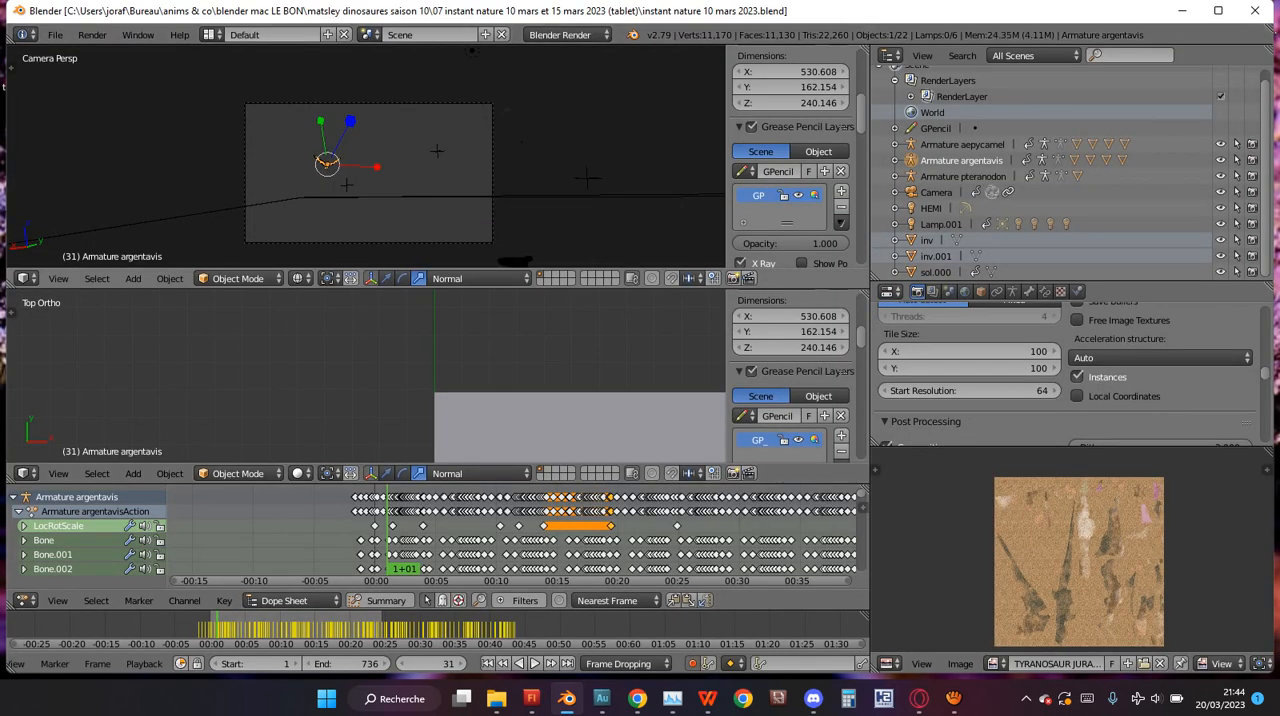
Display the camera view in solid shading and merge the two 3D views into one widened camera view.
scroll(366, 156, up, 6)
scroll(366, 156, down, 4)
key(z)
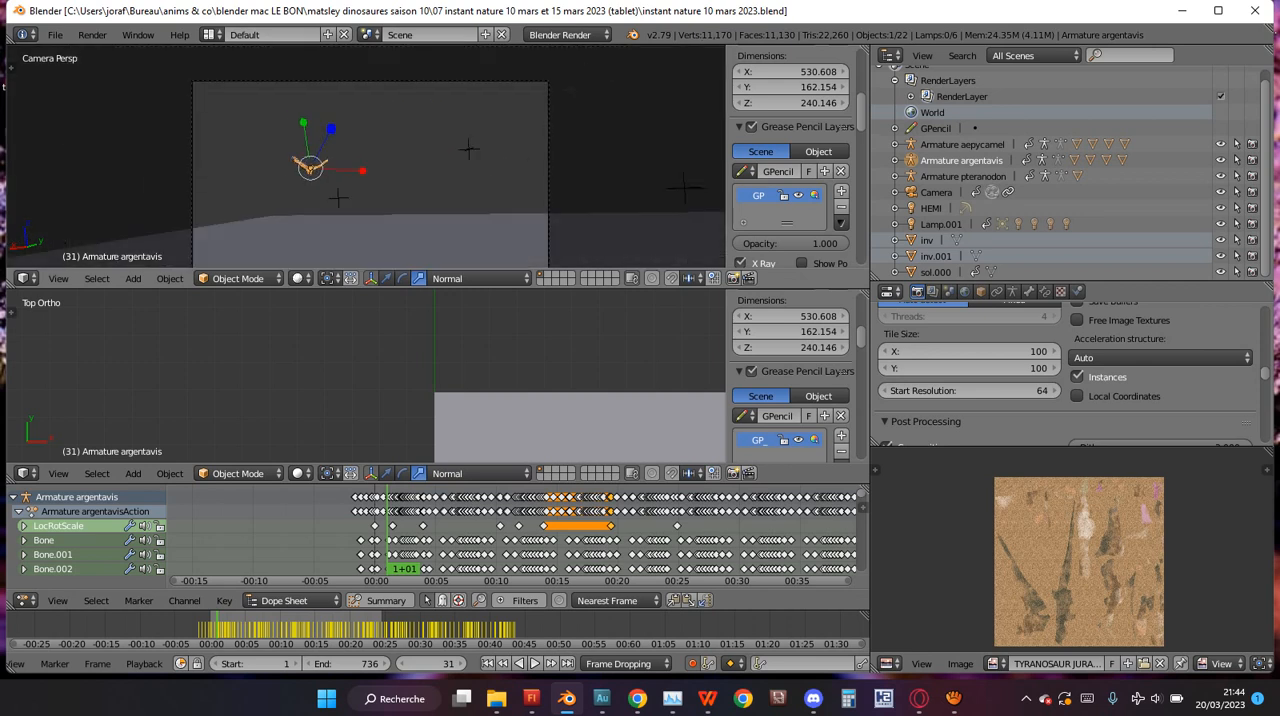
scroll(366, 170, down, 2)
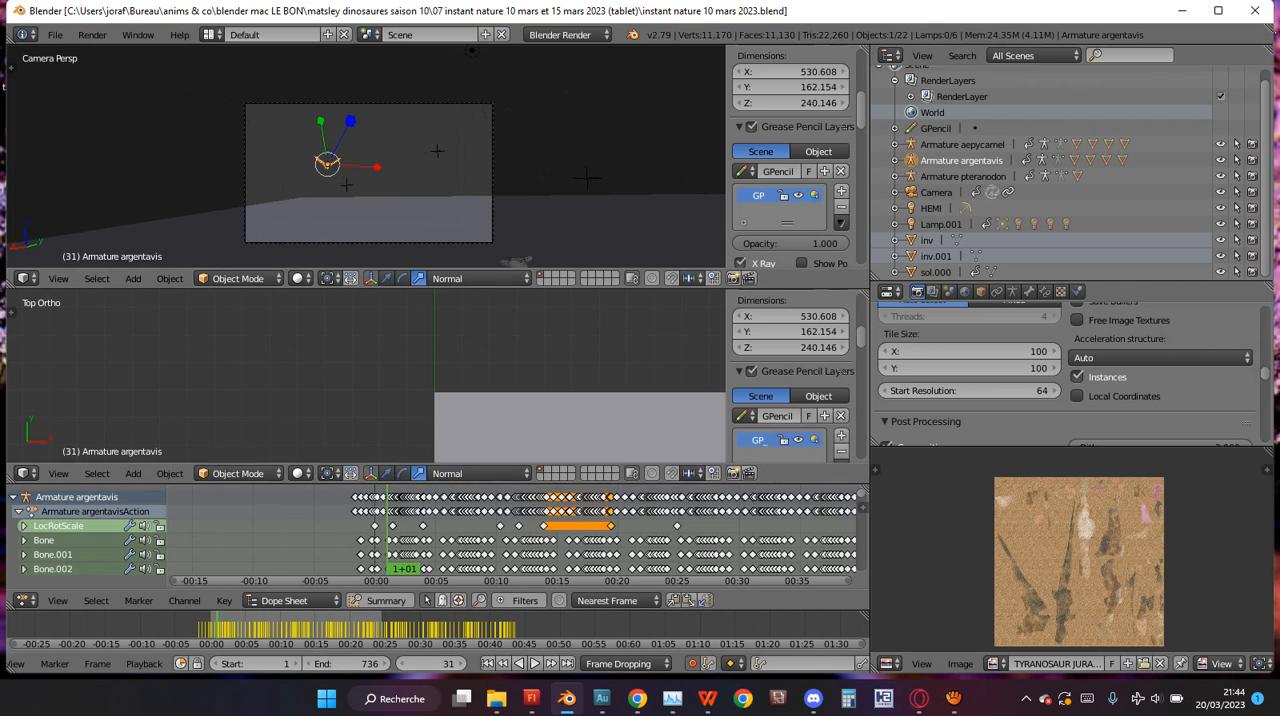
drag(870, 370, 1028, 370)
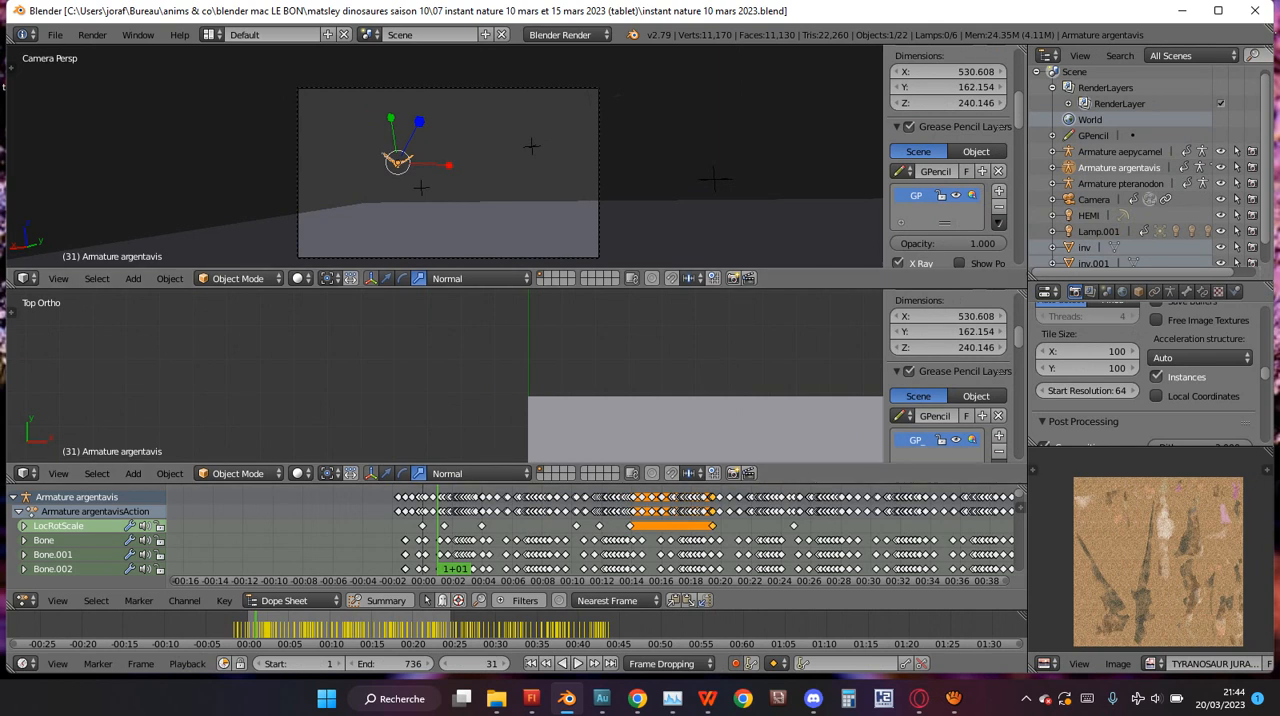
drag(10, 284, 14, 325)
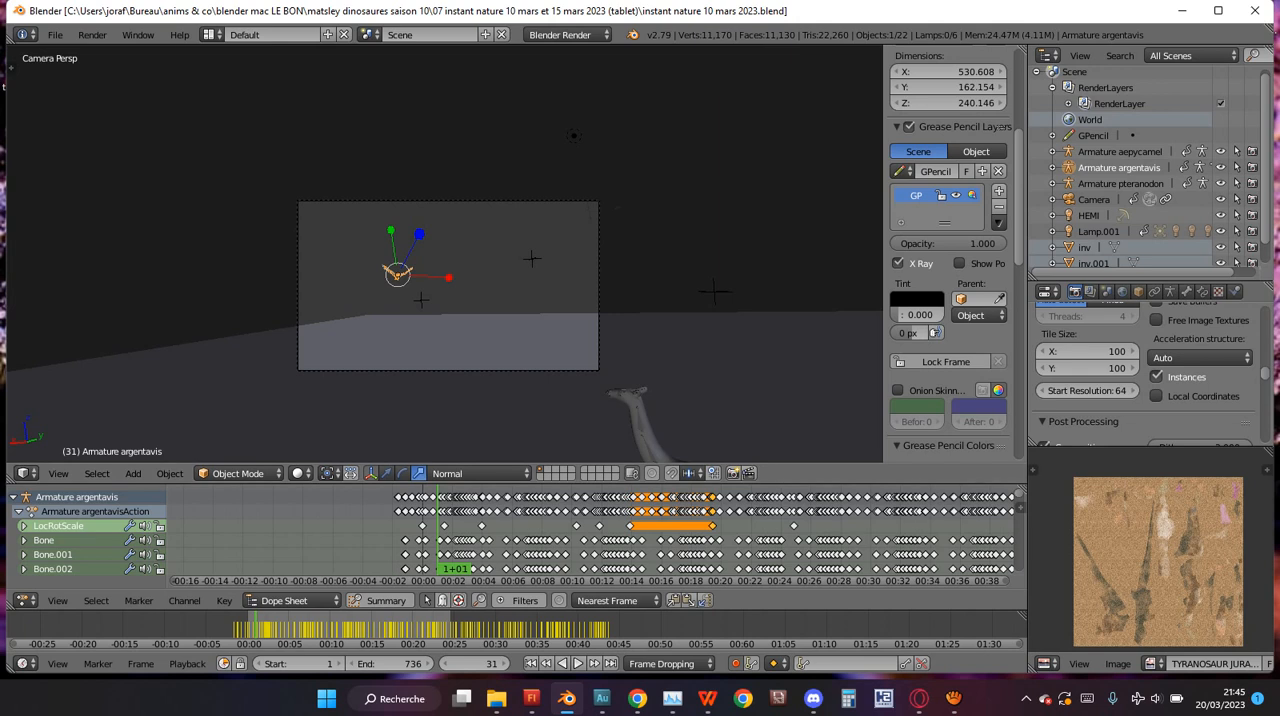
Split the 3D view into two stacked views and alternate the lower one between the top, camera and free views.
drag(11, 480, 14, 266)
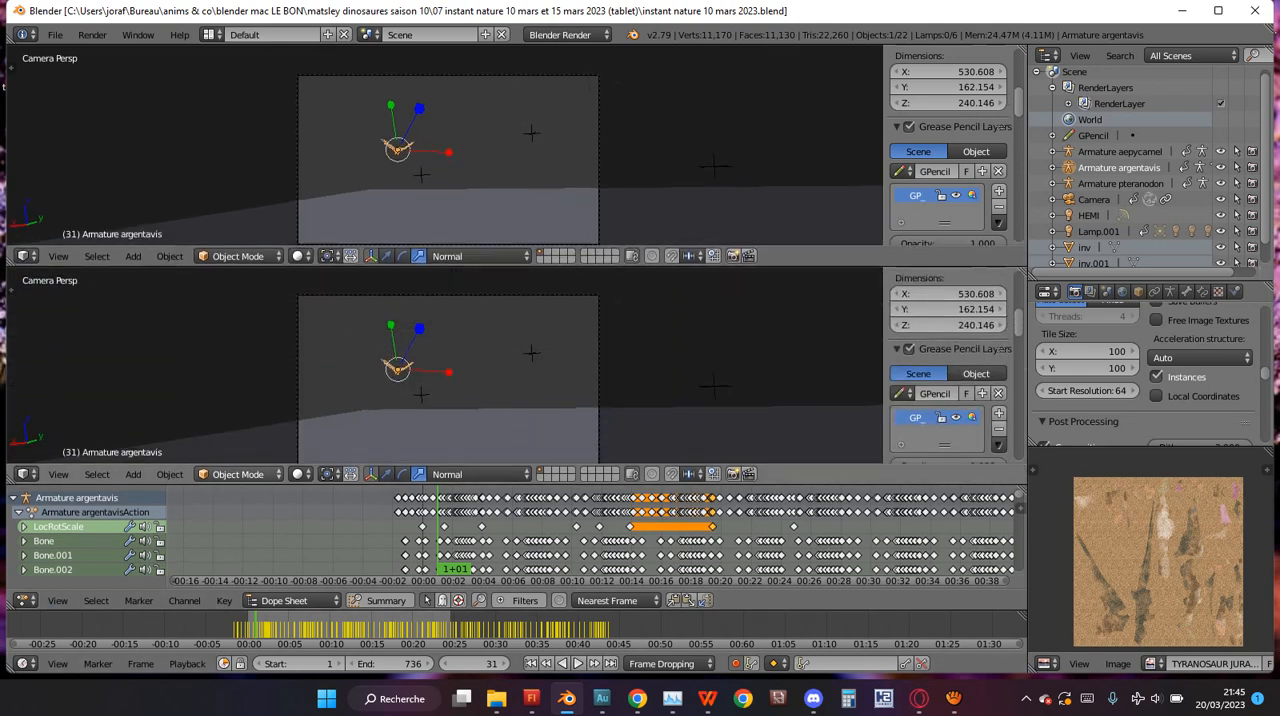
scroll(554, 455, down, 2)
scroll(554, 455, up, 1)
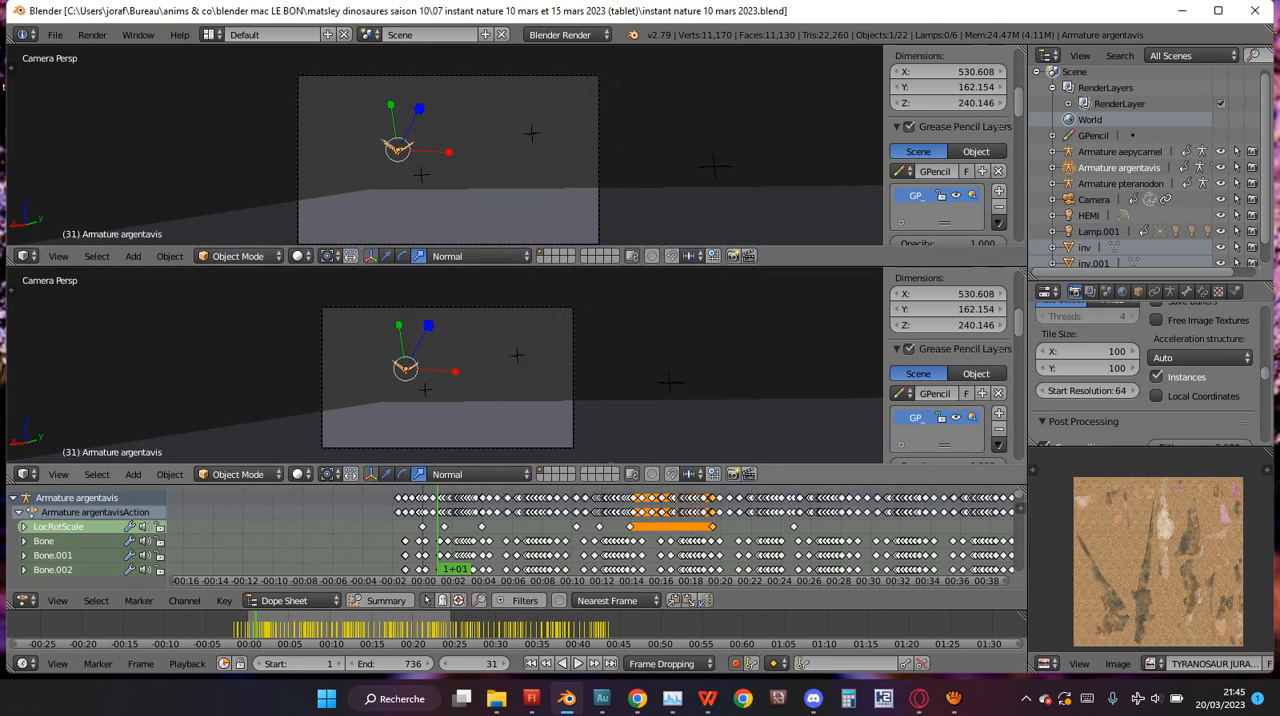
key(KP_7)
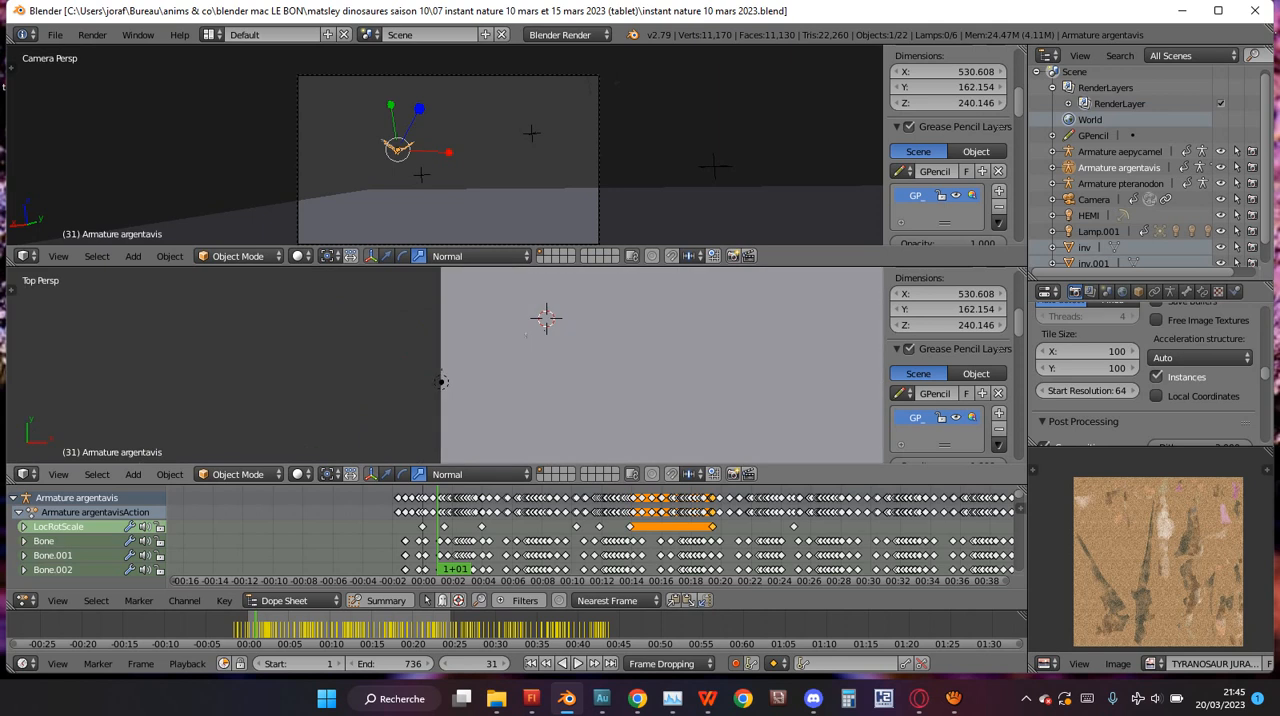
key(KP_0)
key(KP_0)
key(KP_0)
key(KP_0)
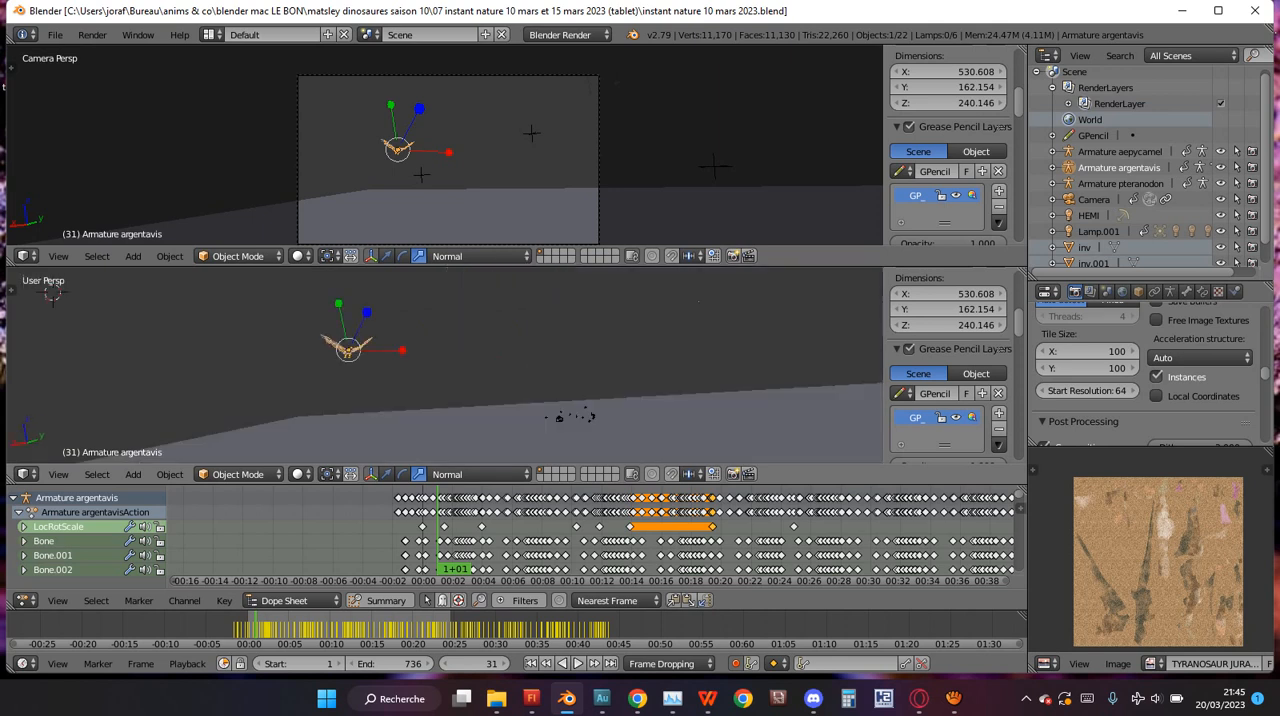
scroll(445, 364, down, 16)
scroll(443, 376, up, 8)
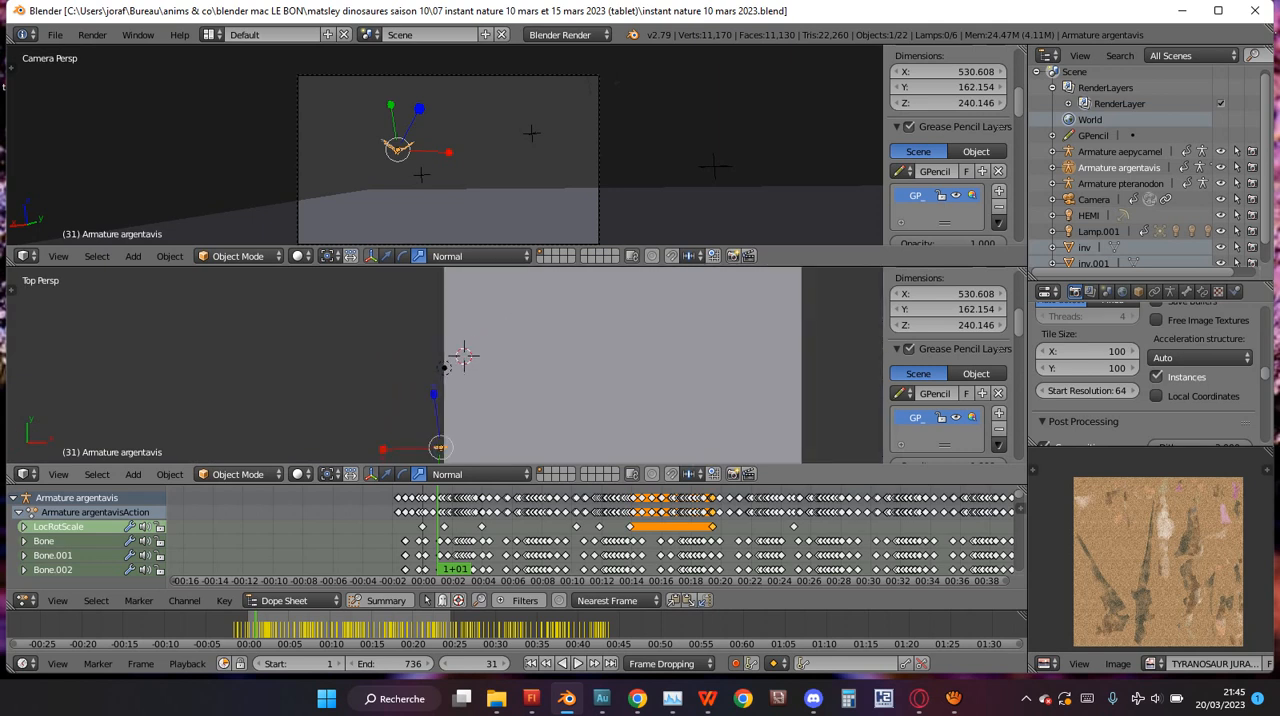
View the scene in perspective and from the right in the lower view, and merge both 3D views back into one camera view.
scroll(443, 376, down, 3)
scroll(457, 359, up, 3)
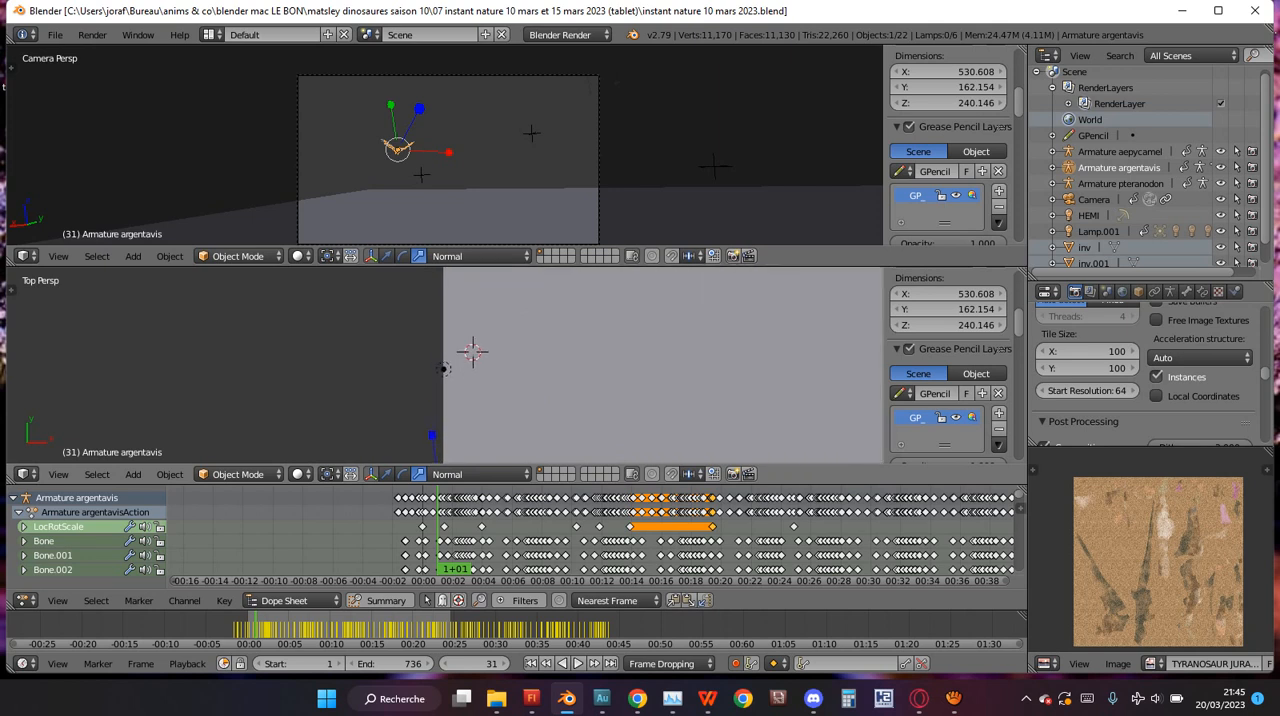
mouse_move(457, 372)
middle_down()
mouse_move(408, 298)
mouse_move(372, 280)
mouse_move(345, 285)
mouse_move(745, 291)
mouse_move(800, 322)
mouse_move(735, 335)
mouse_move(655, 305)
mouse_move(460, 350)
middle_up()
middle_drag(406, 400, 465, 368)
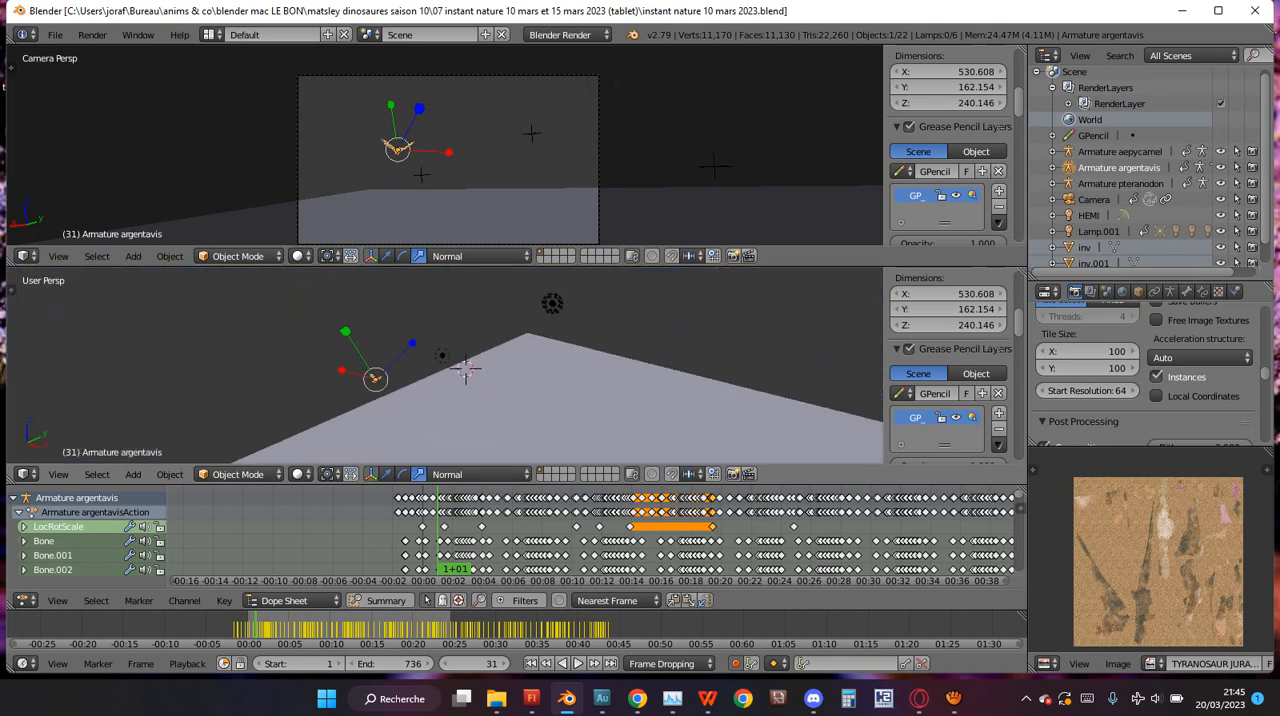
key(KP_3)
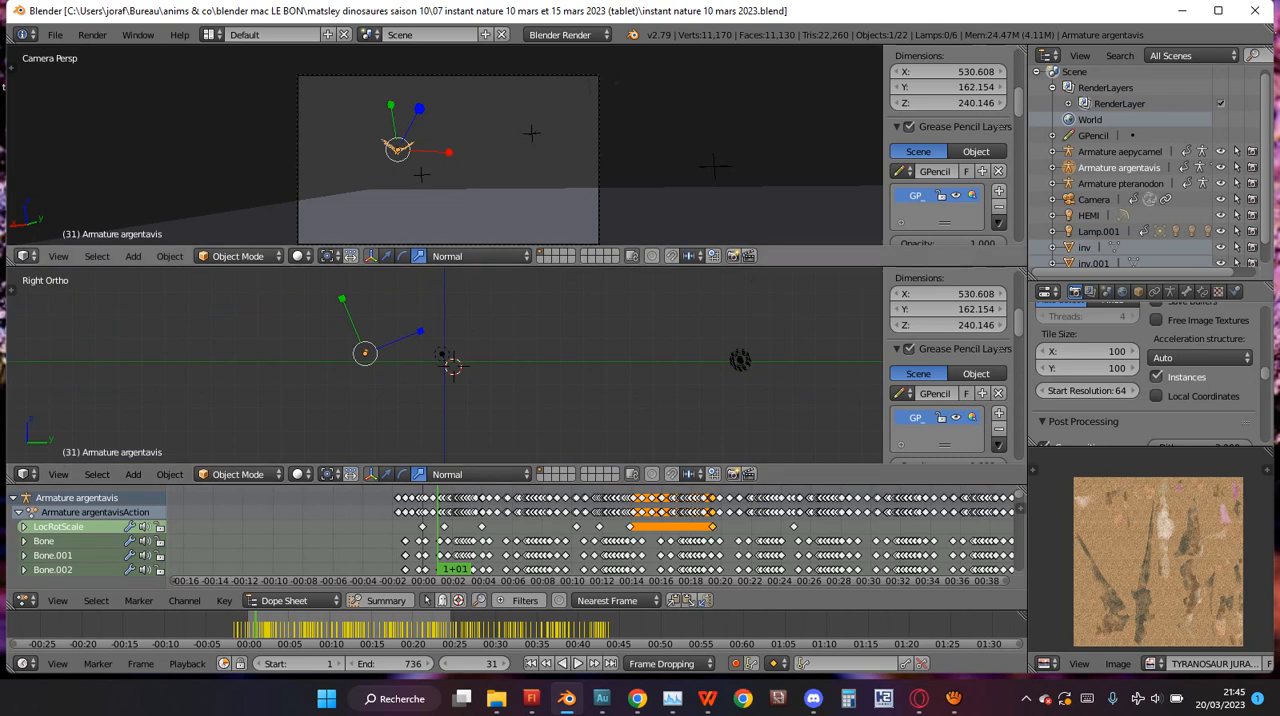
drag(11, 260, 18, 300)
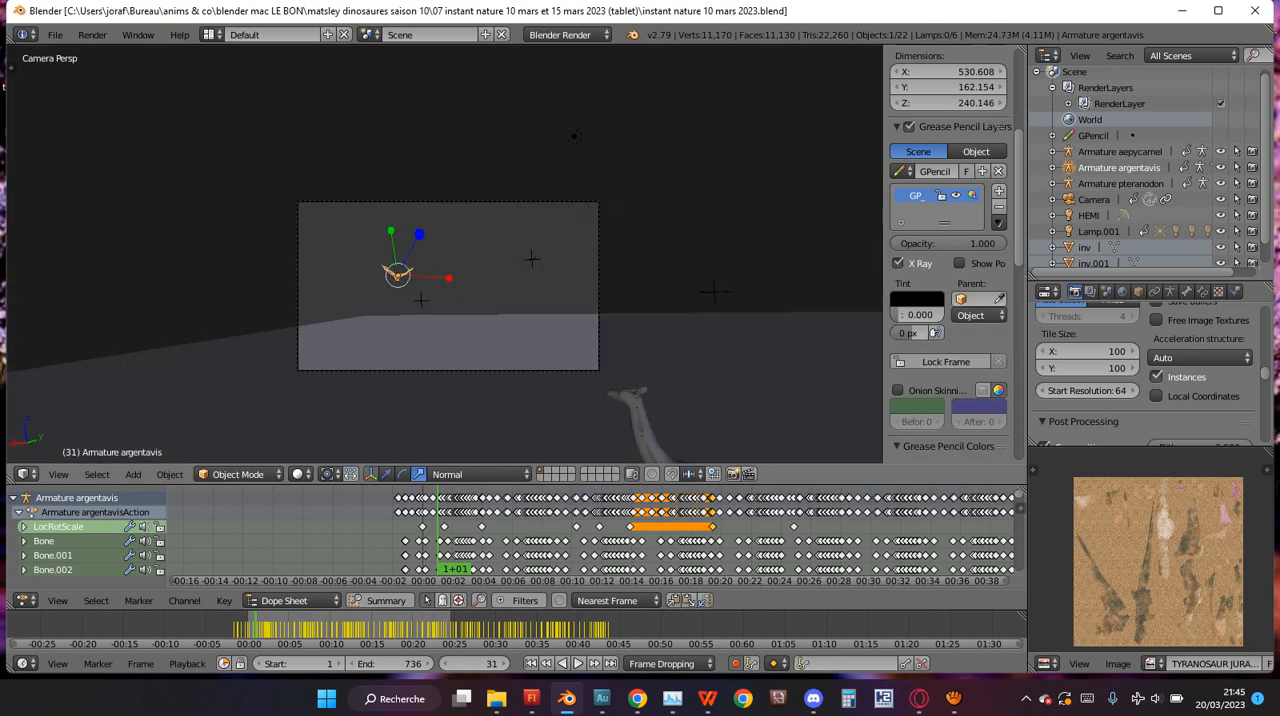
Switch the large 3D view to the Movie Clip Editor.
click(24, 474)
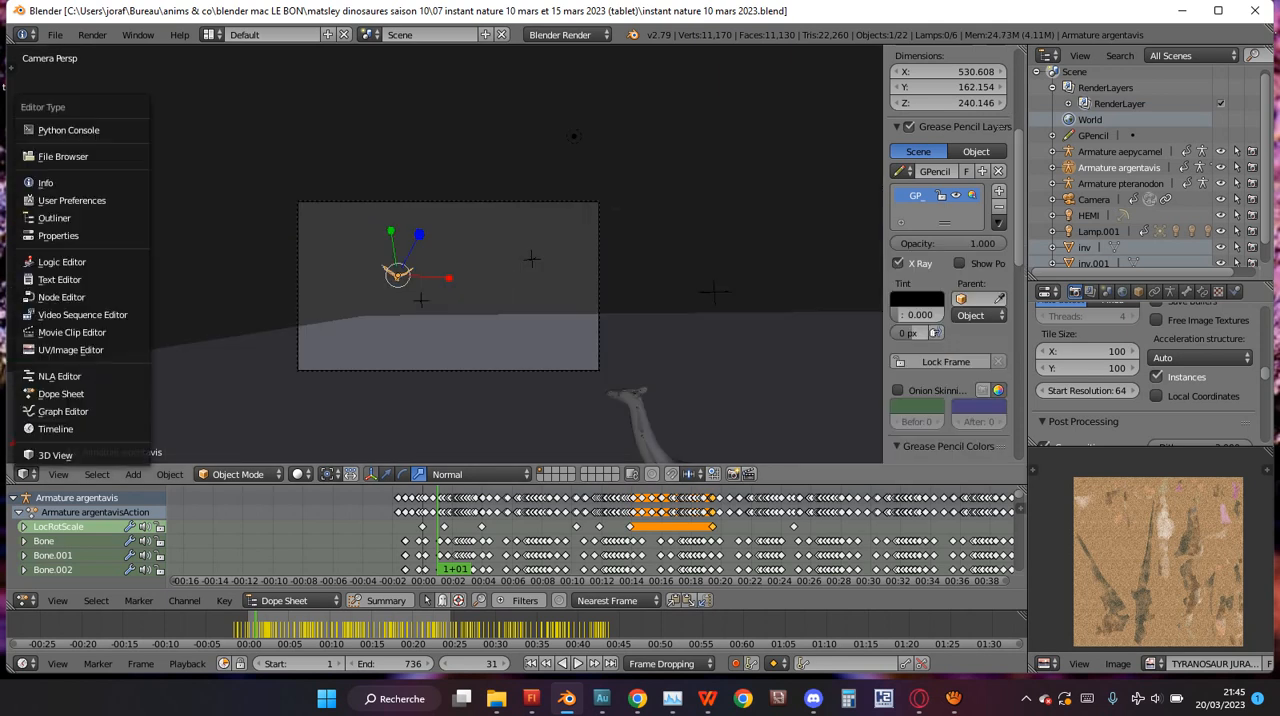
click(45, 409)
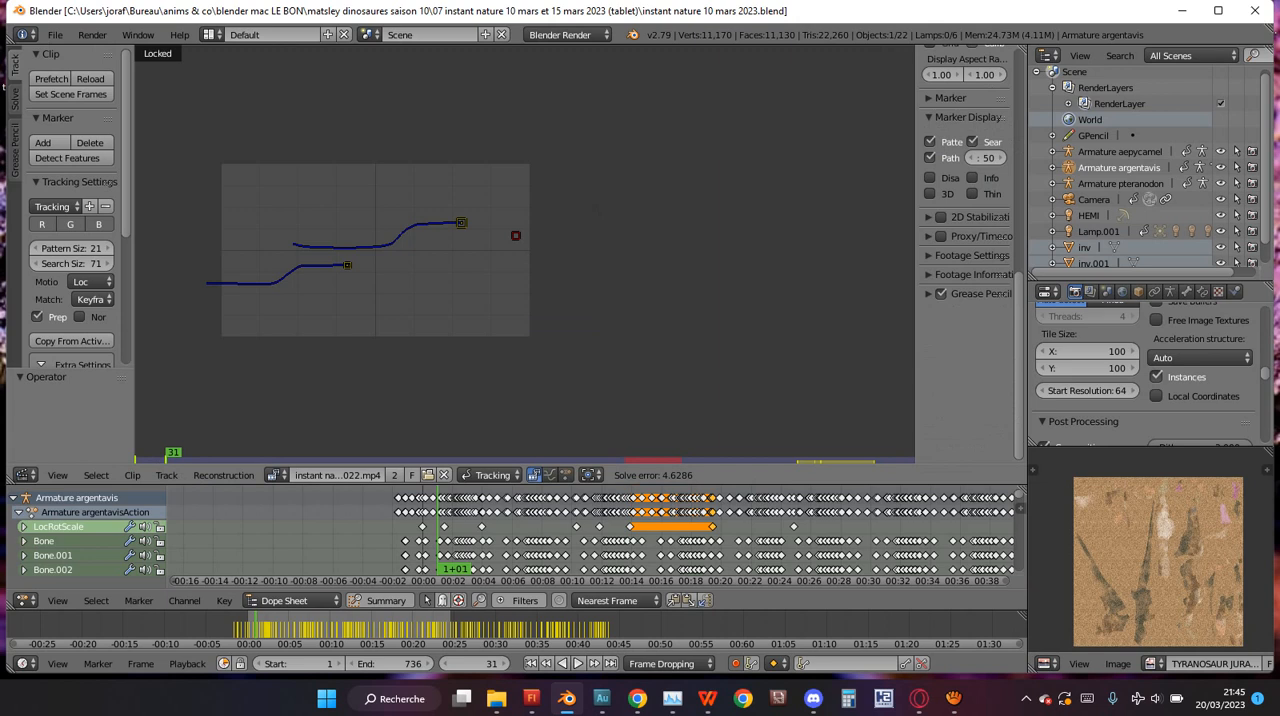
click(24, 474)
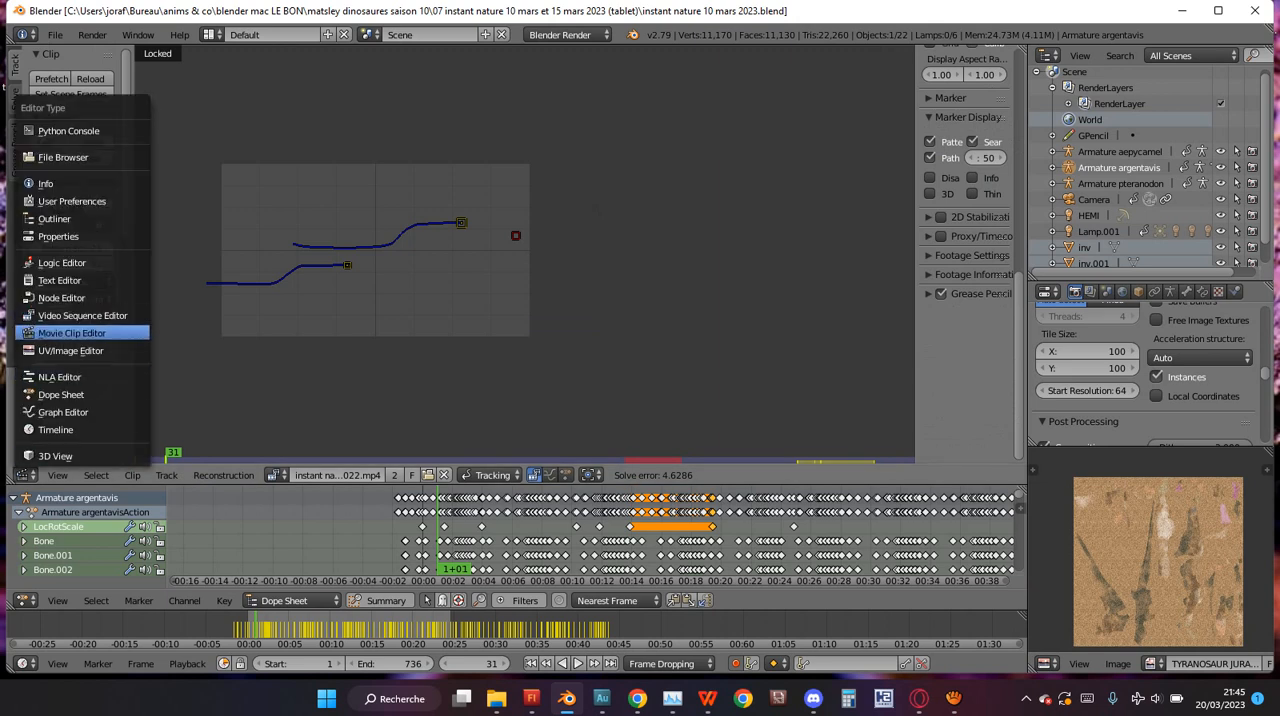
click(62, 333)
click(24, 475)
click(24, 475)
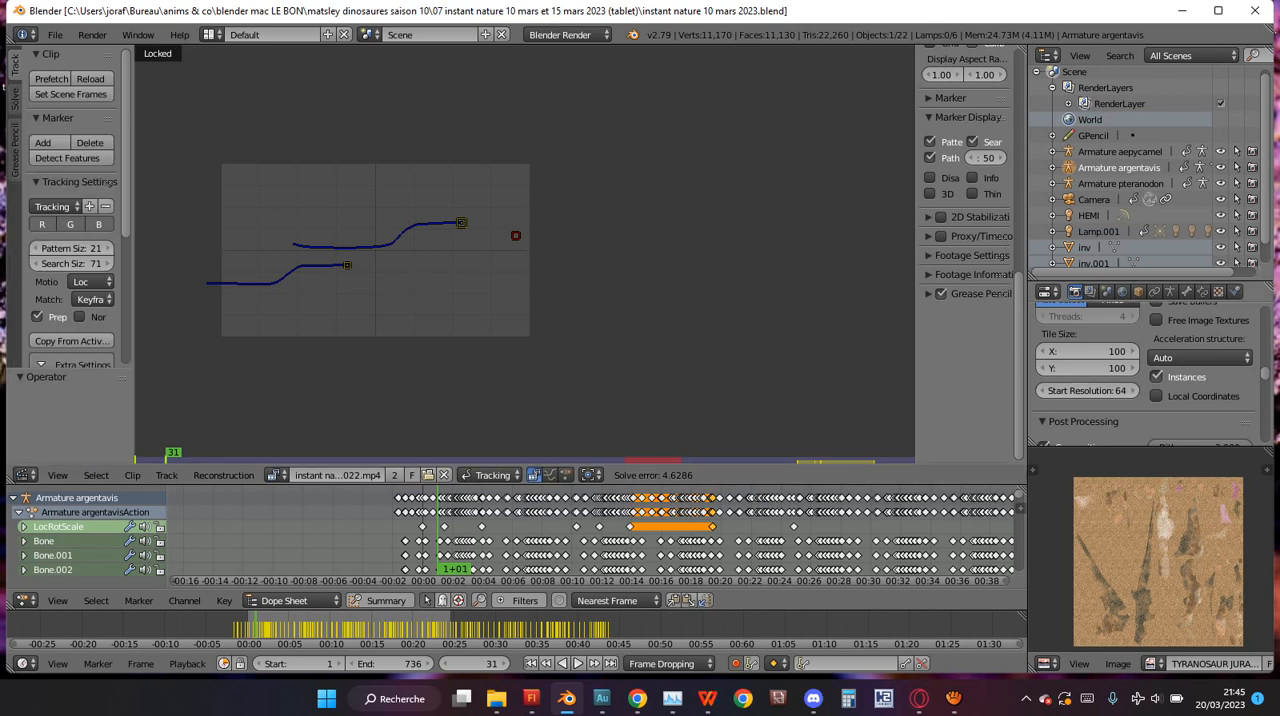
Select Lamp.001 and play the animation to review the tracking markers of the existing clip.
scroll(1150, 165, down, 1)
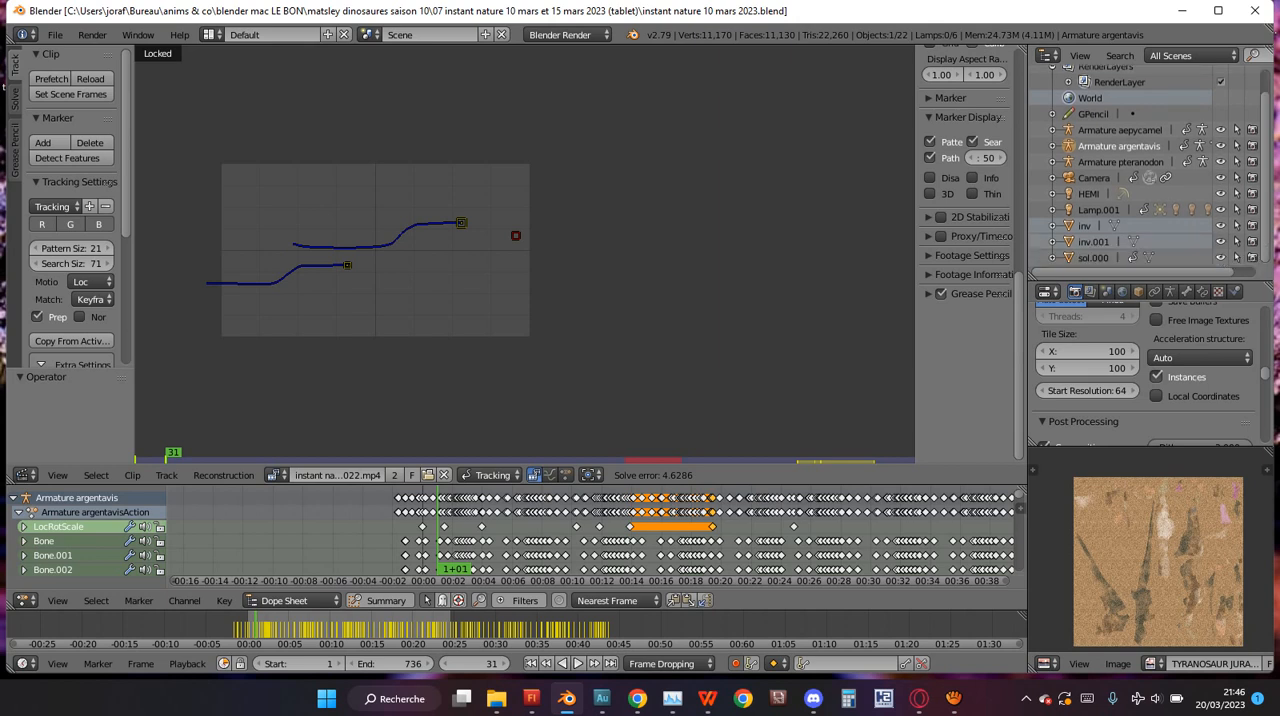
click(1098, 210)
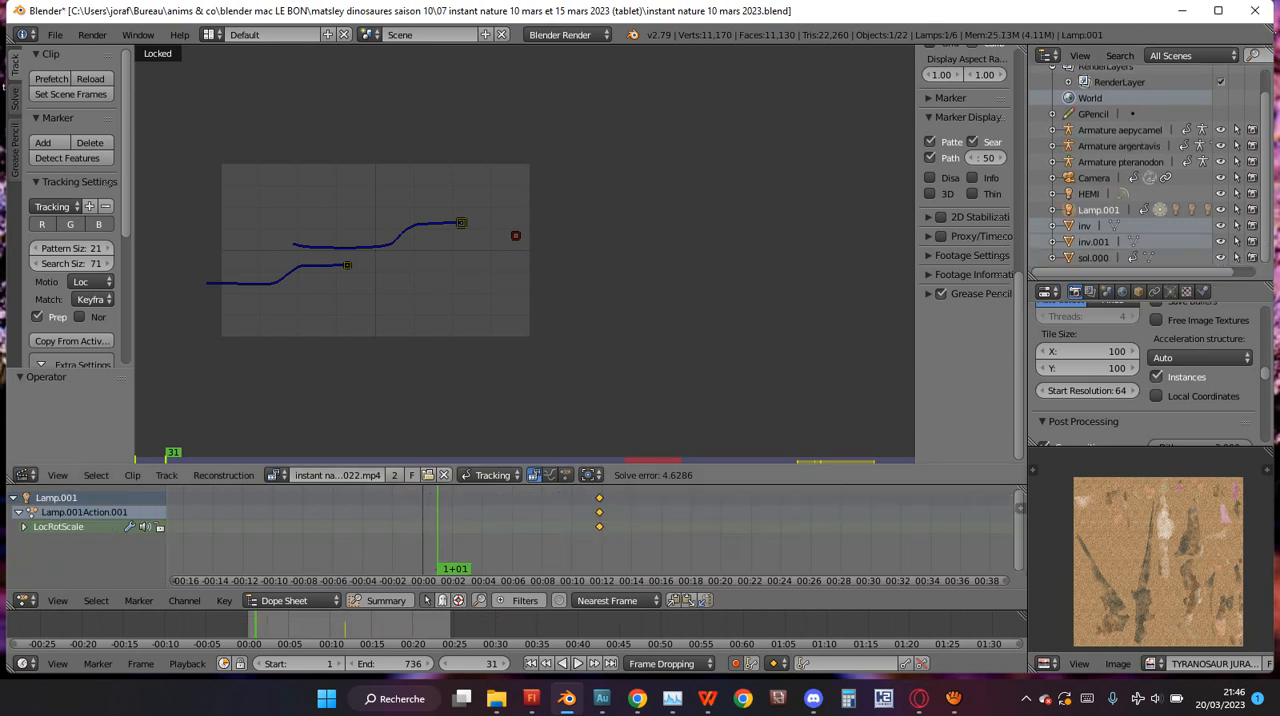
key(alt+a)
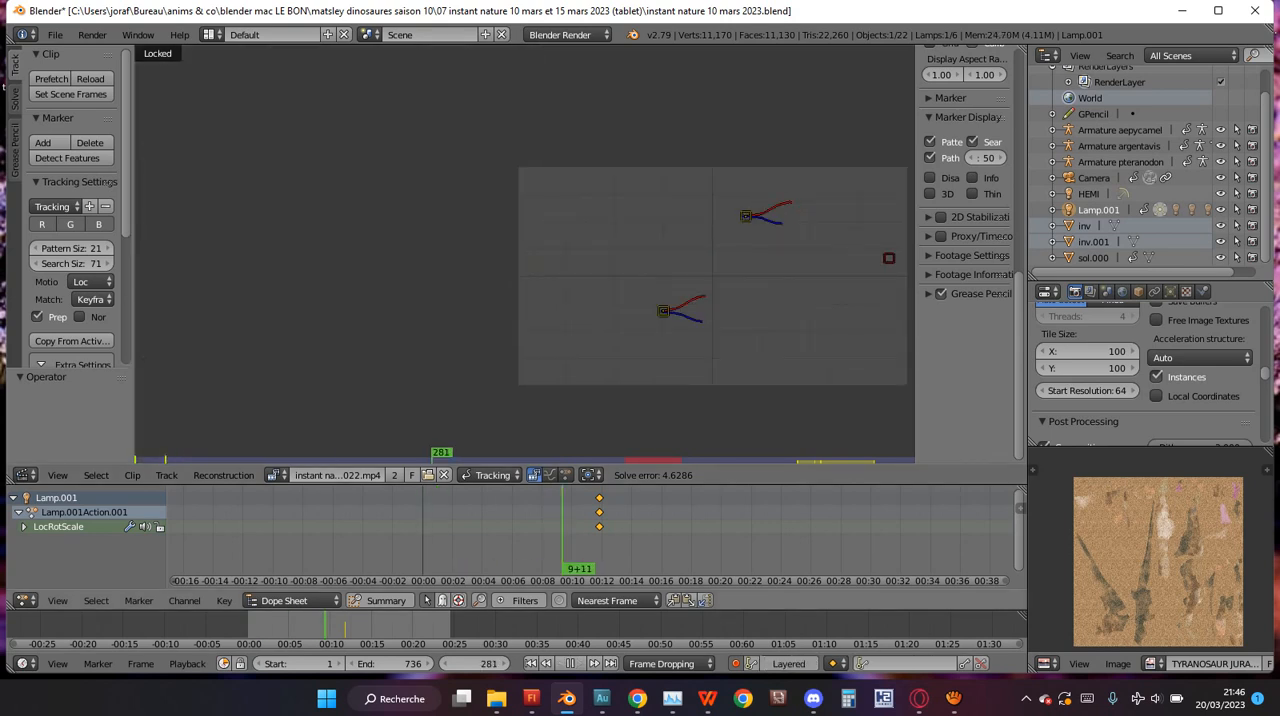
key(alt+a)
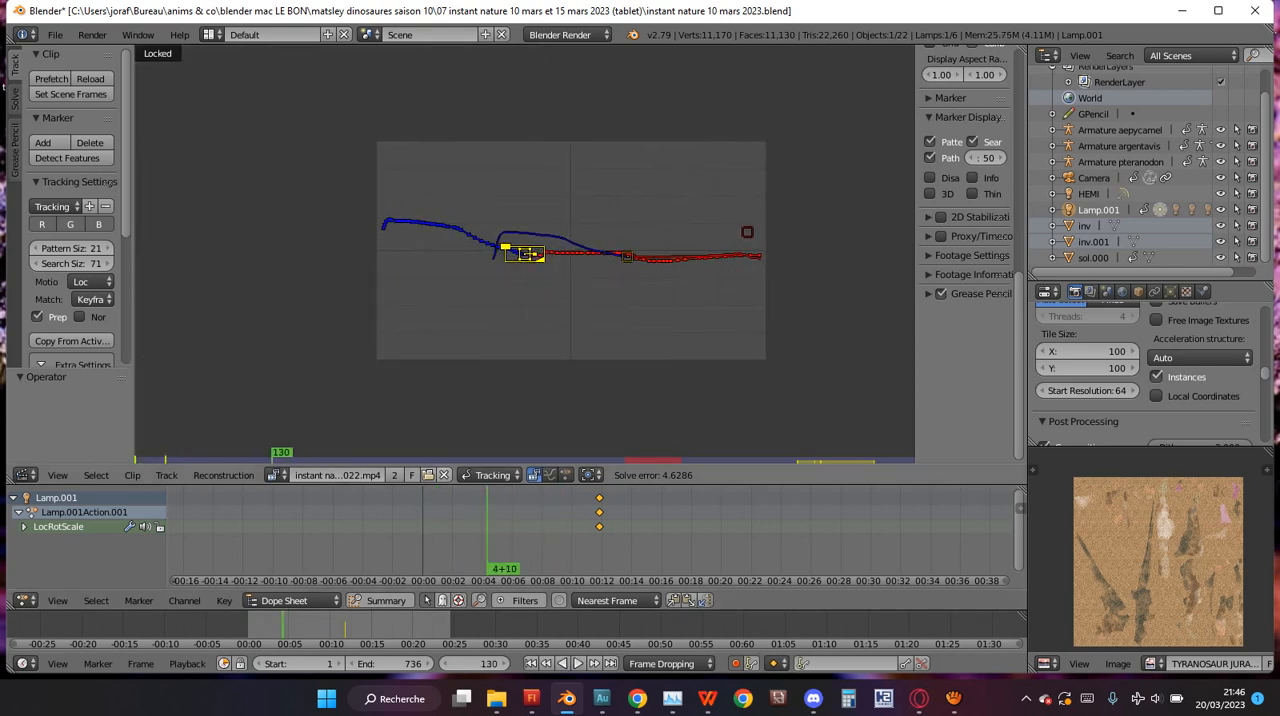
Unlink the old video from the Movie Clip Editor and select Armature argentavis at frame 31.
click(444, 475)
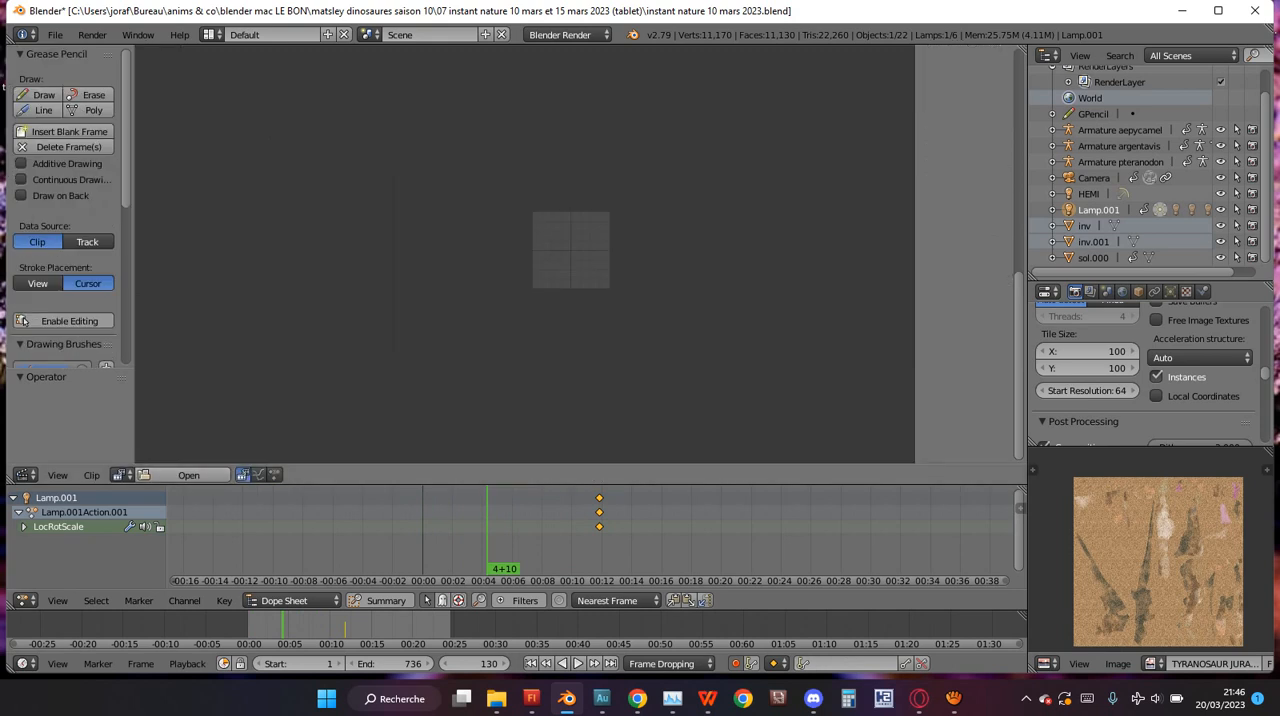
click(438, 545)
click(1119, 146)
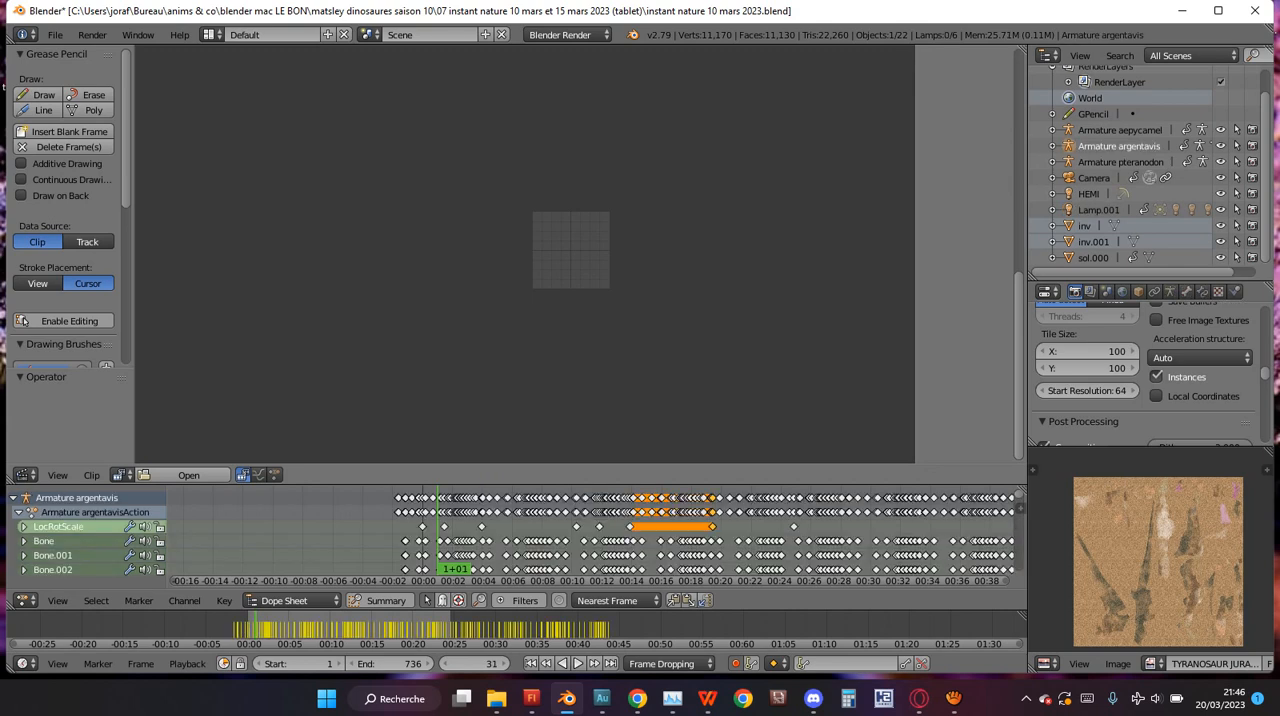
Undo the last selection change and load instant nature 10 mars 2023.mp4 into the Movie Clip Editor.
key(ctrl+z)
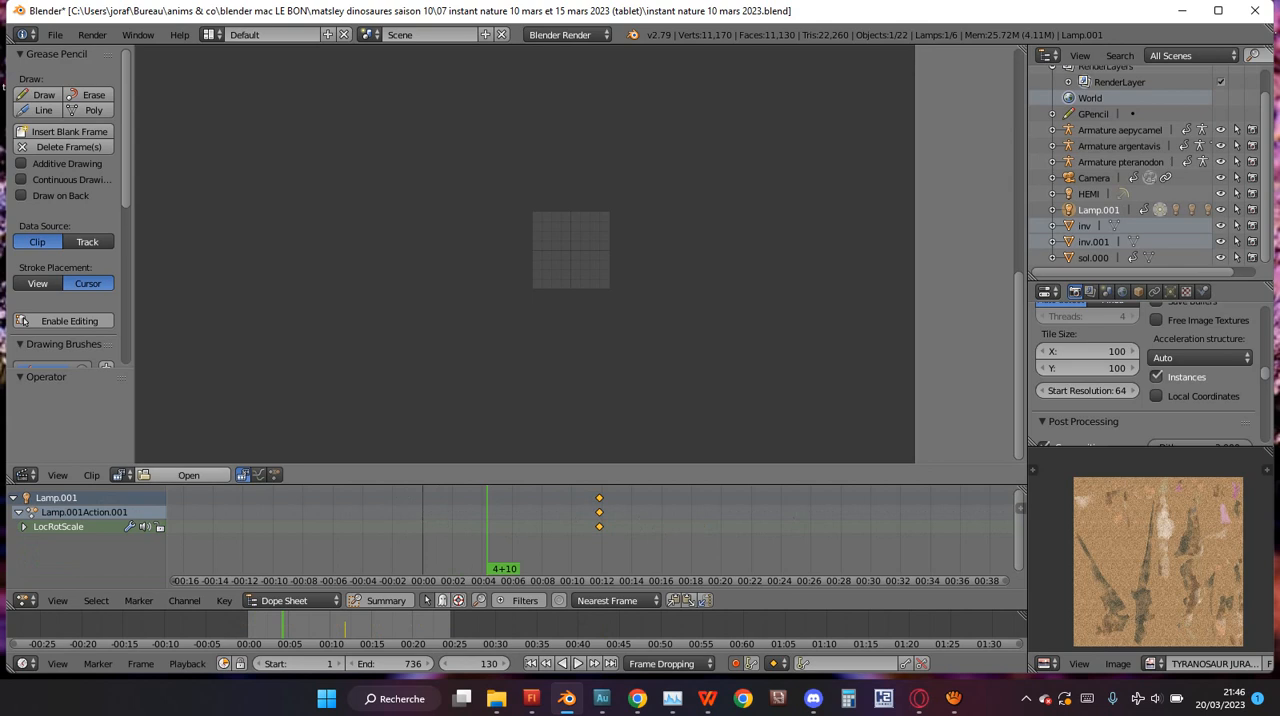
click(188, 475)
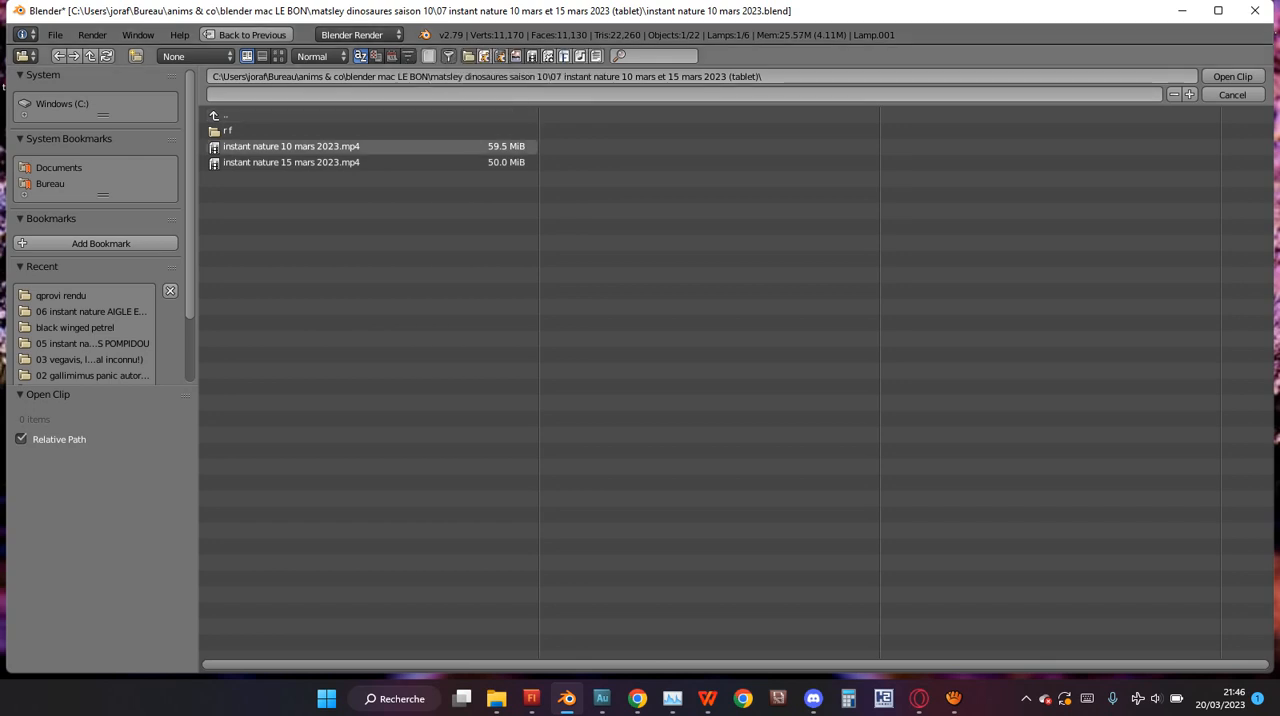
double_click(290, 146)
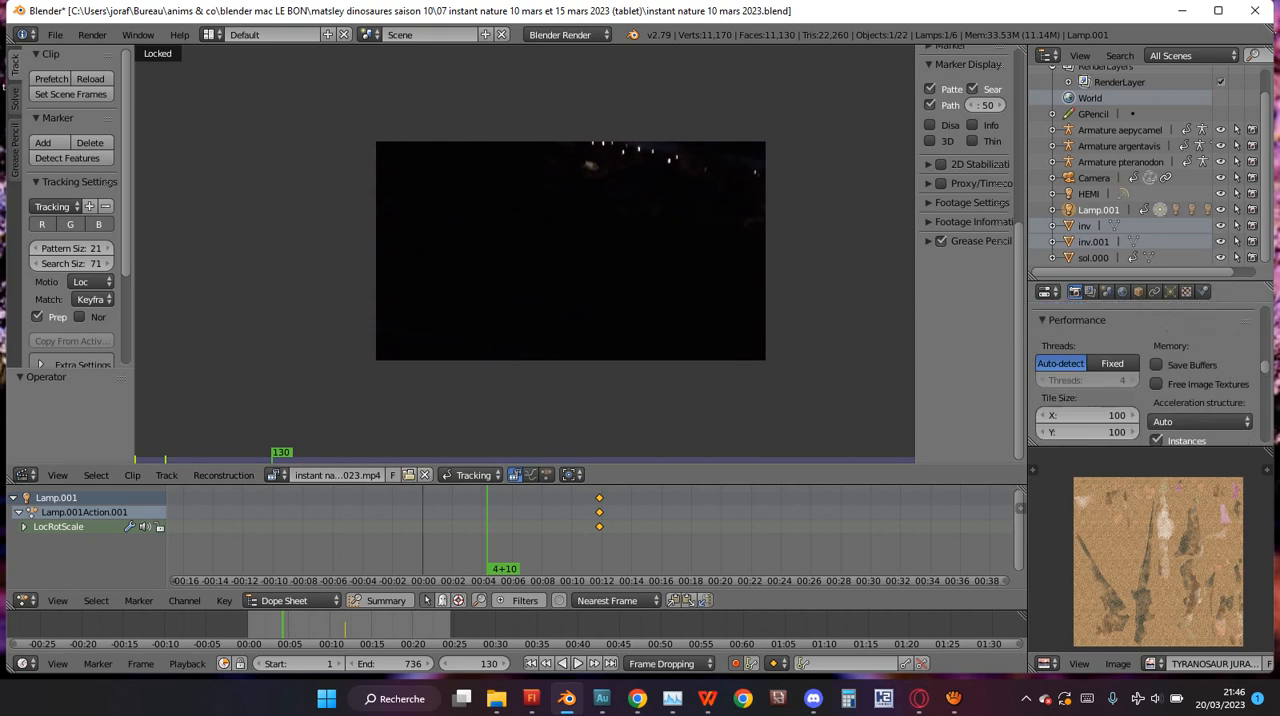
Look up the scene's frame rate in the render dimension settings.
scroll(1150, 366, up, 16)
scroll(1152, 360, down, 5)
scroll(1150, 350, down, 5)
scroll(1150, 348, up, 6)
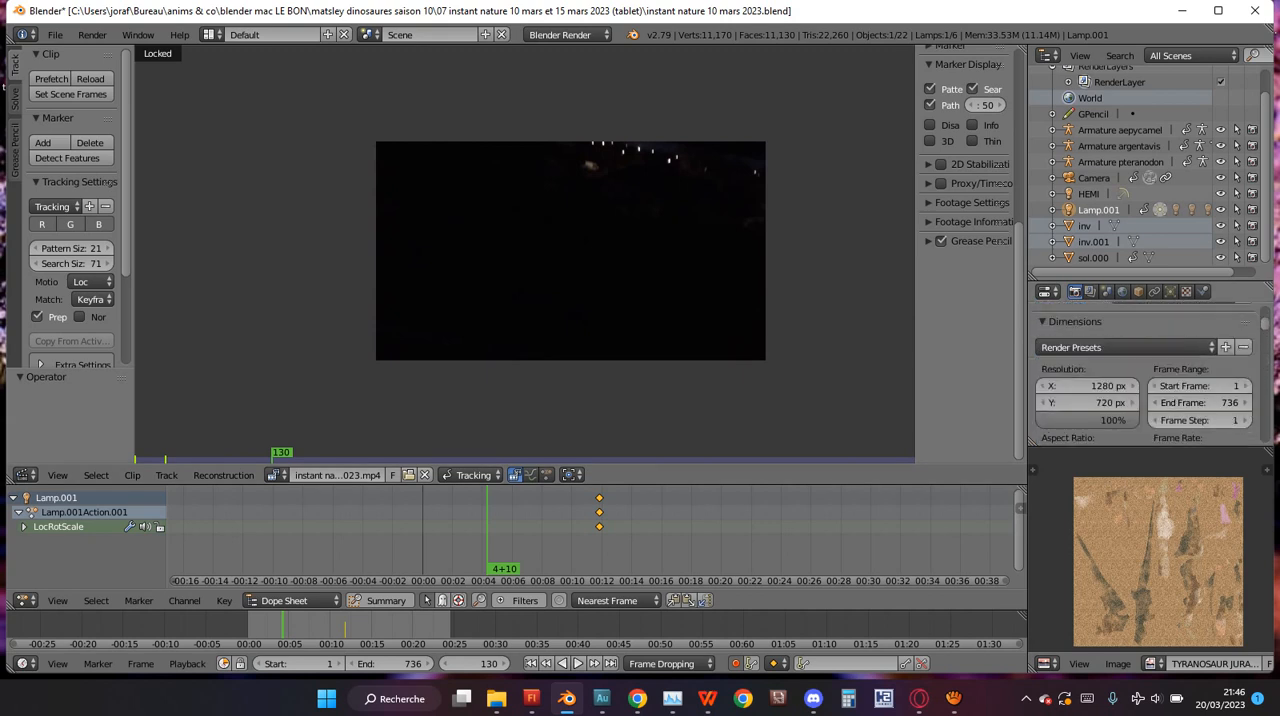
scroll(1150, 347, down, 3)
click(1200, 359)
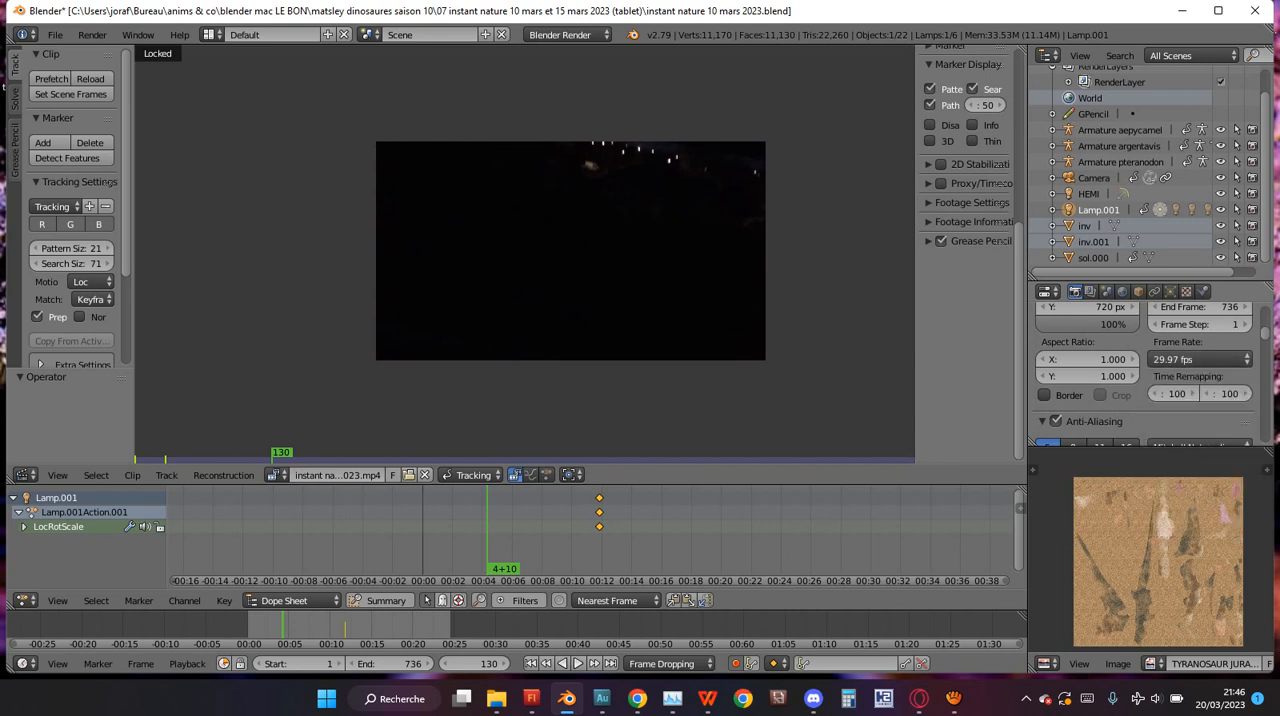
Switch to File Explorer and check the frame rate in the detailed properties of instant nature 10 mars 2023.mp4.
mouse_move(496, 698)
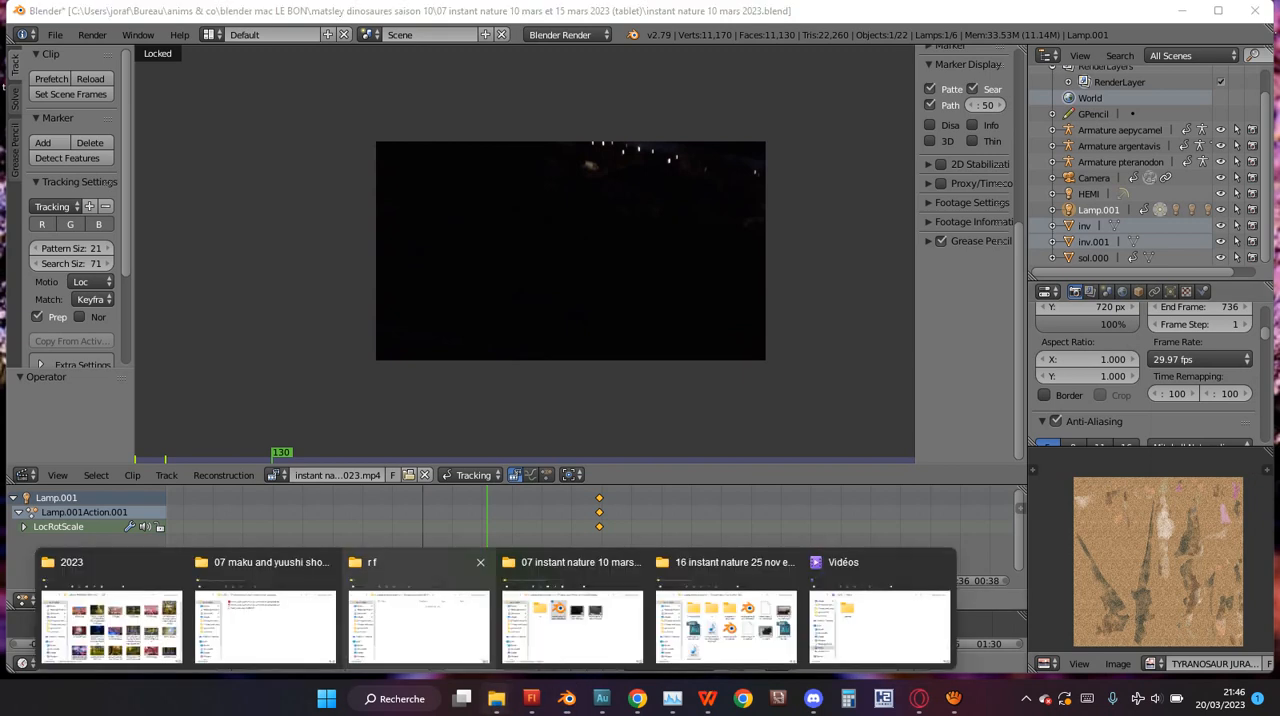
click(572, 612)
click(480, 212)
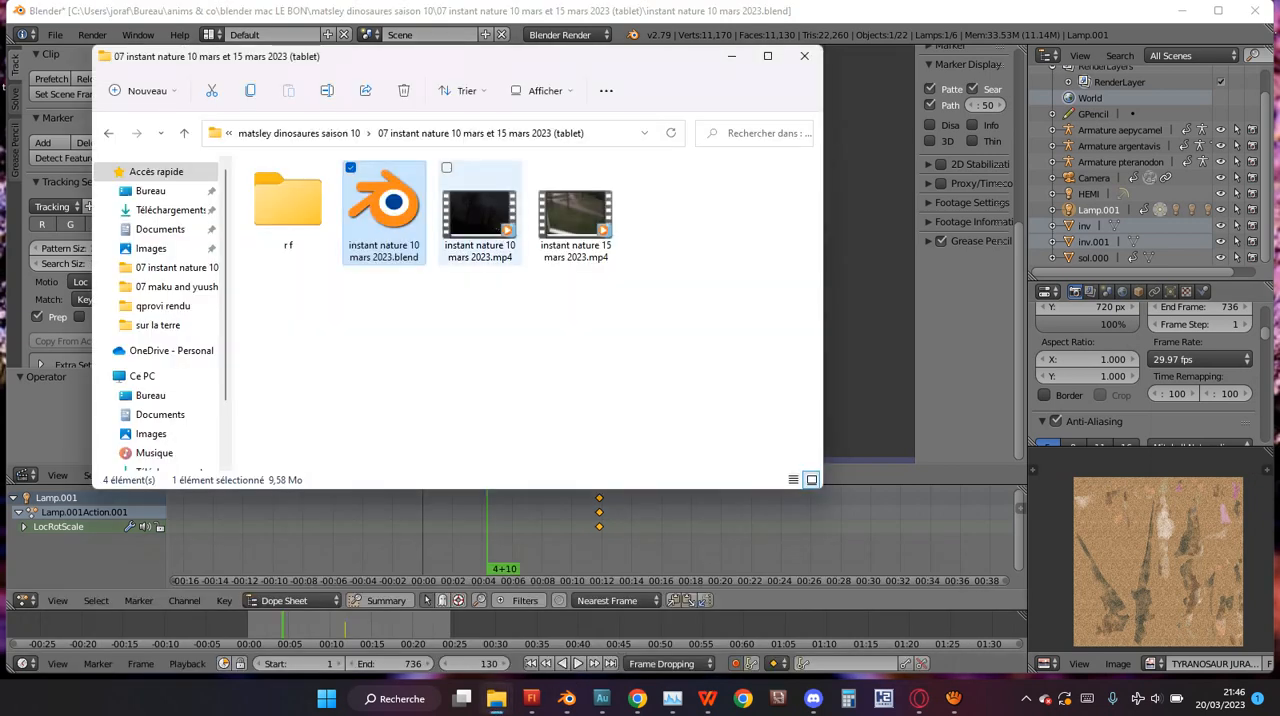
right_click(480, 212)
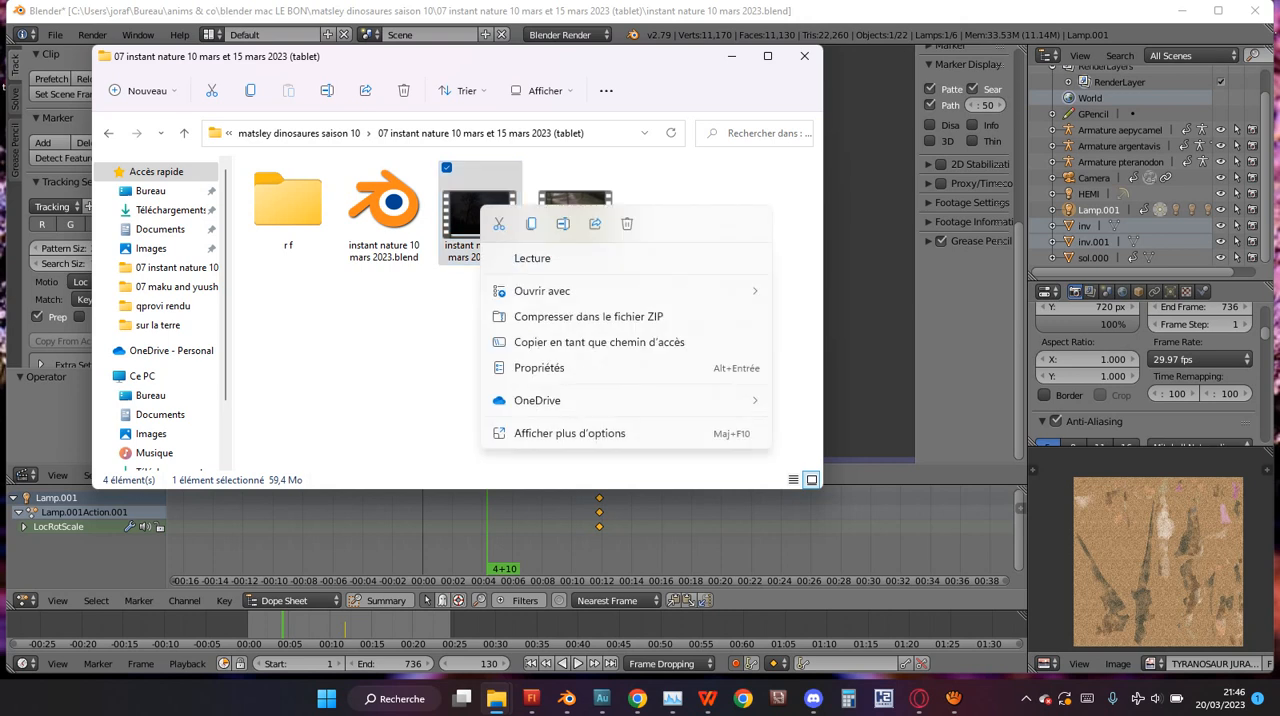
click(545, 368)
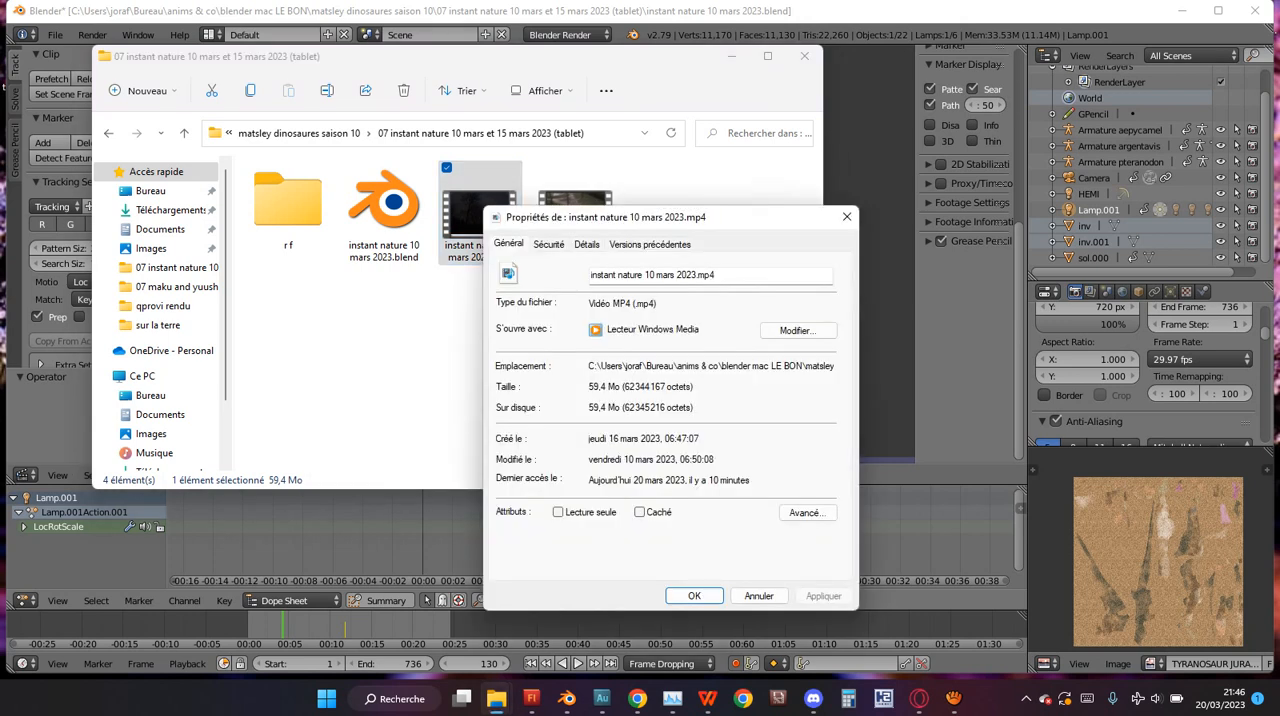
click(587, 244)
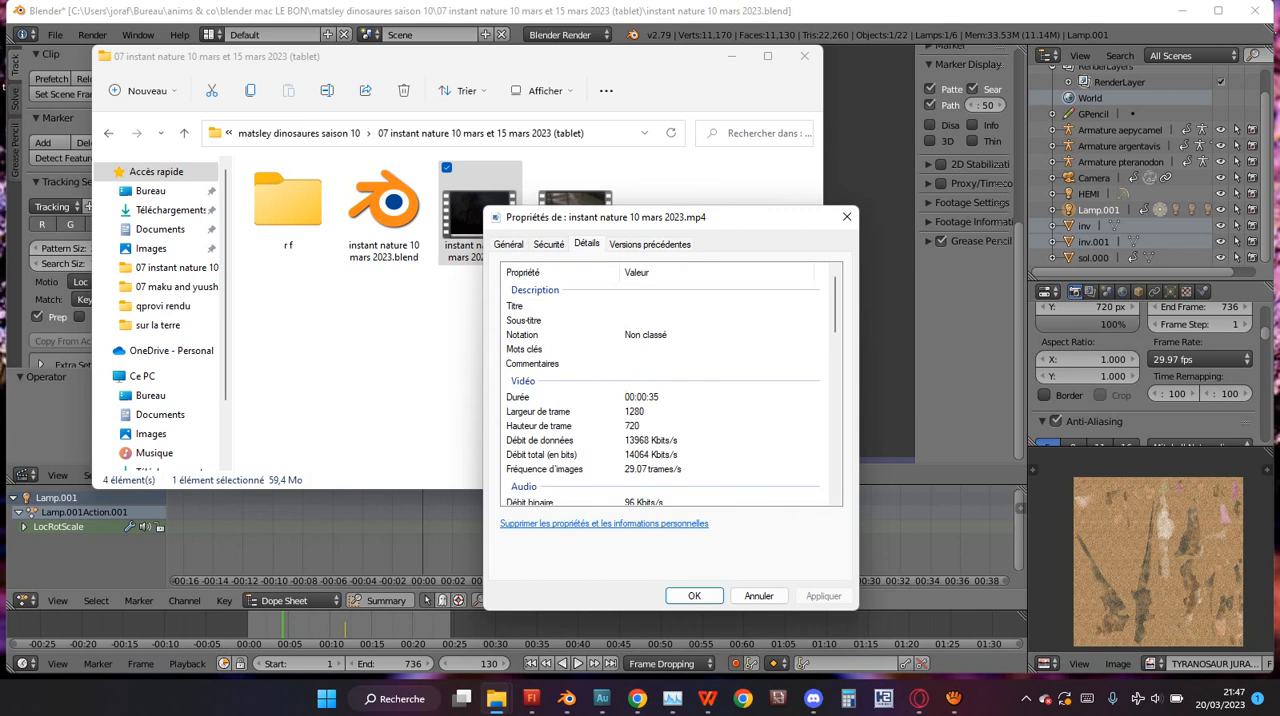
scroll(663, 396, down, 1)
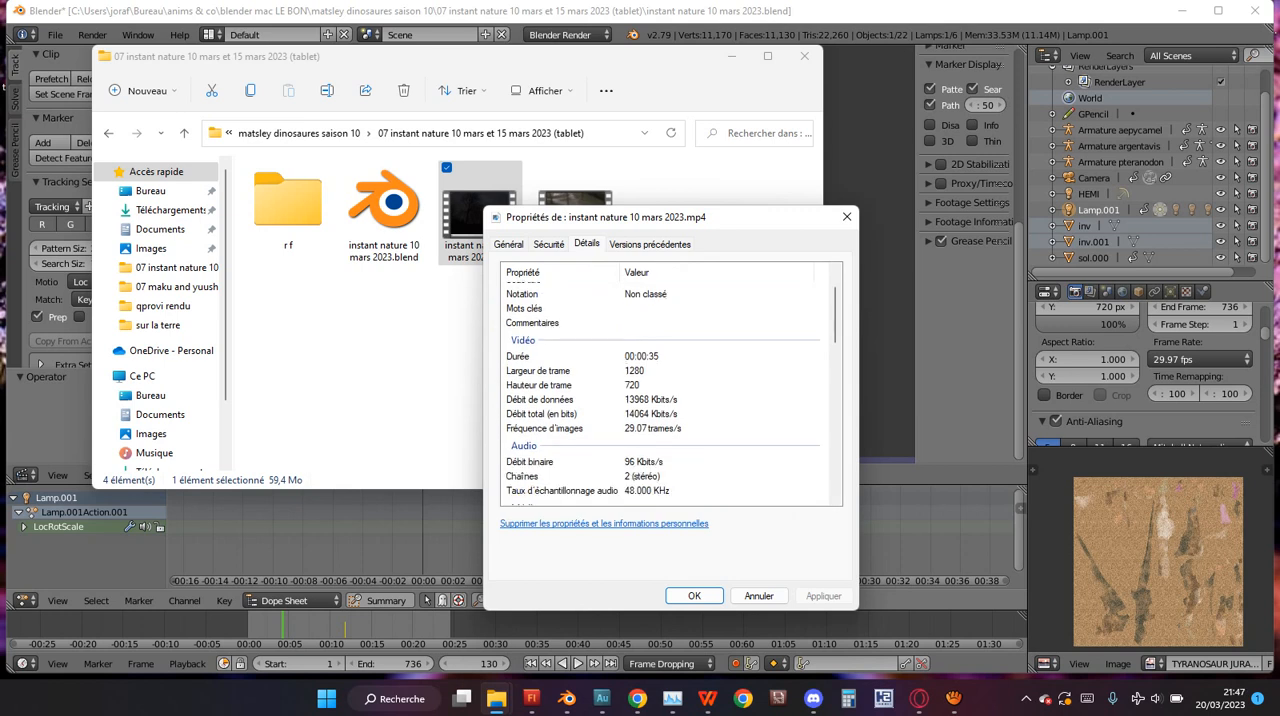
scroll(663, 396, down, 1)
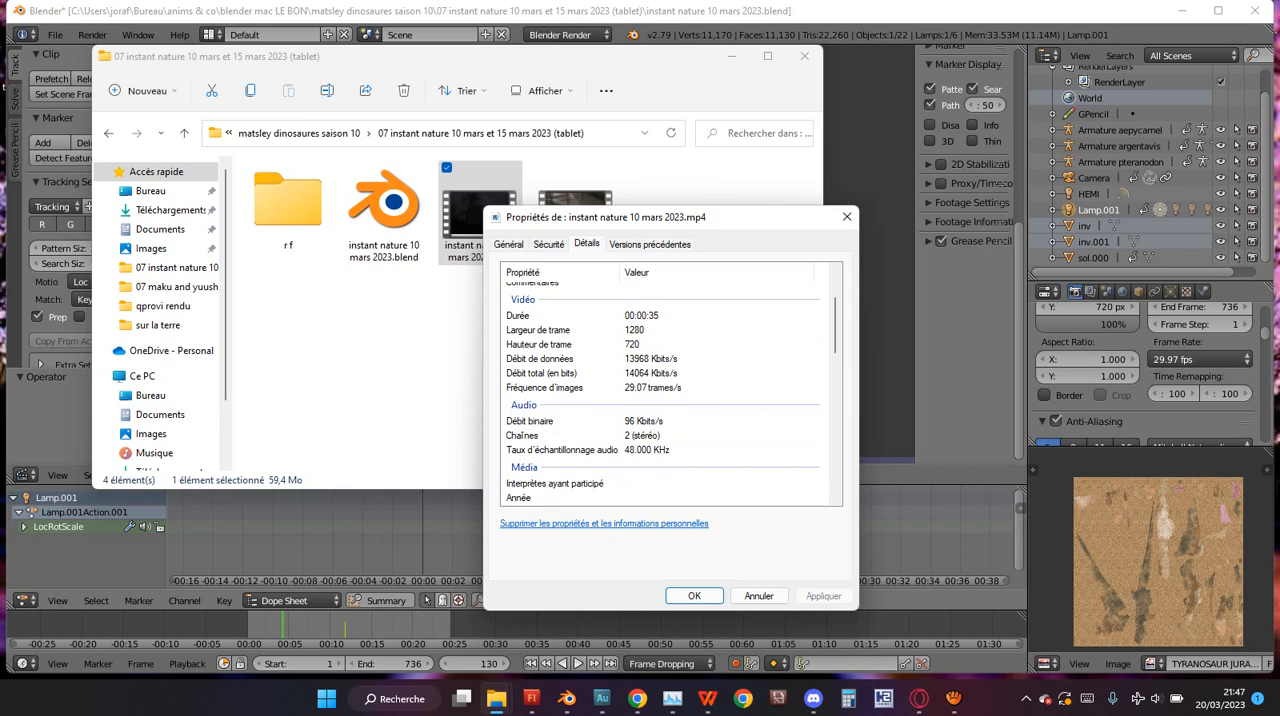
Return to Blender and set the scene's frame rate to 29.97 fps.
click(1200, 359)
click(1199, 359)
click(1199, 359)
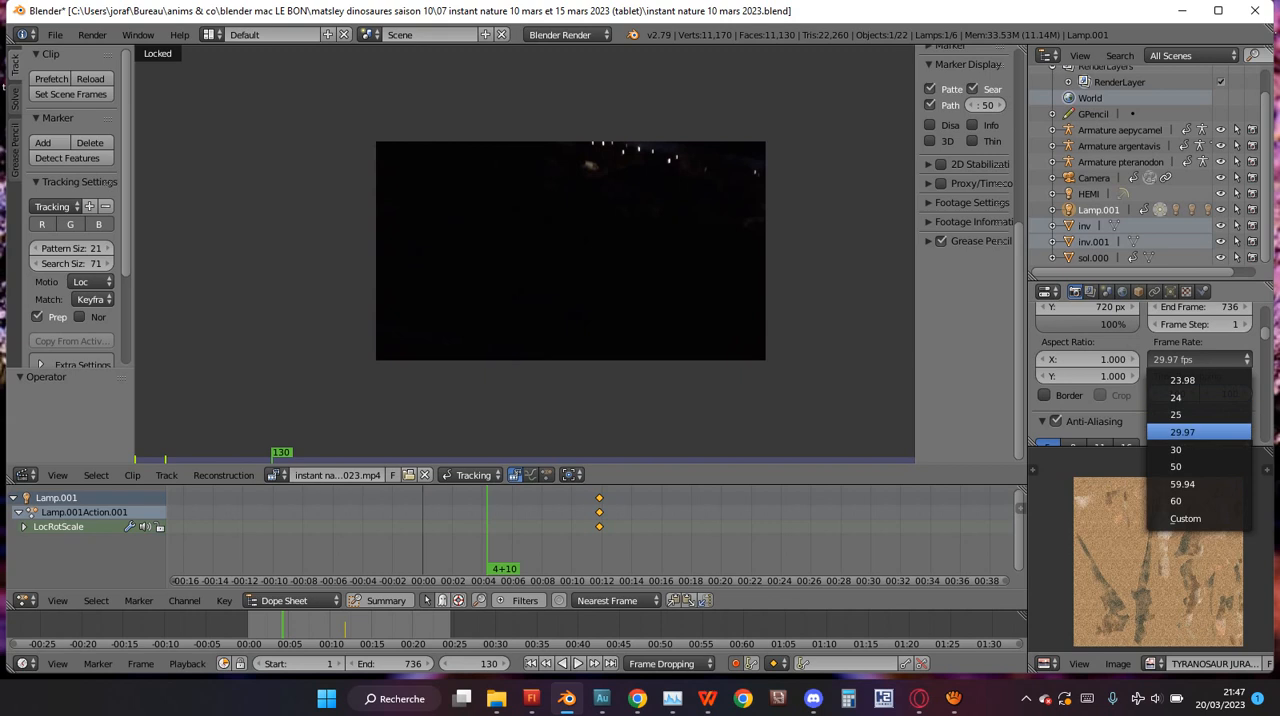
click(1199, 431)
click(1199, 359)
click(1199, 431)
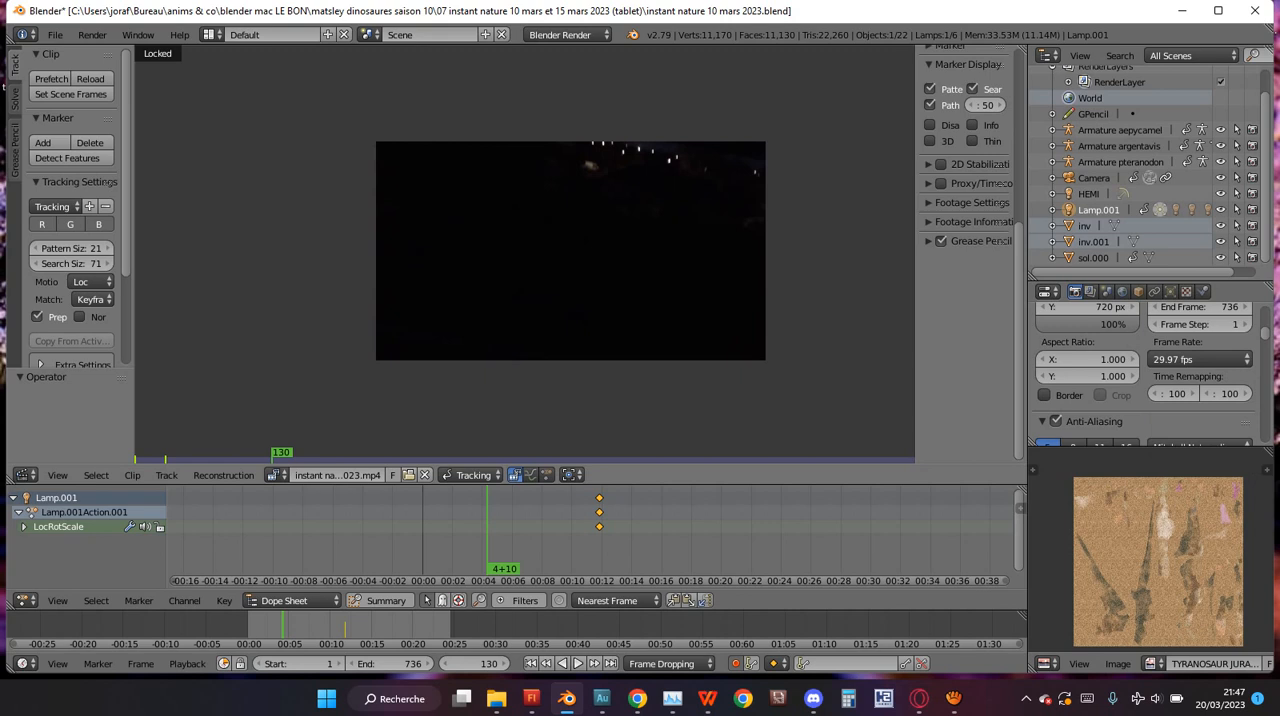
scroll(525, 255, up, 2)
scroll(525, 255, down, 2)
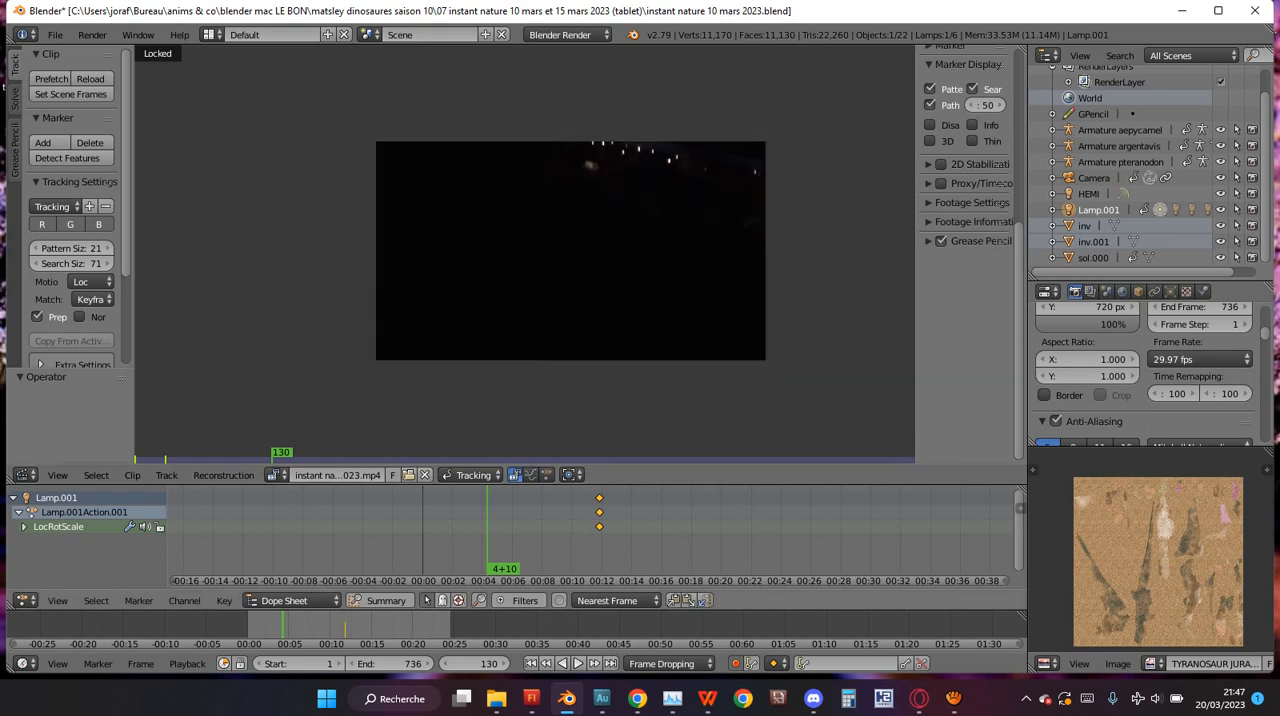
Play the new clip in reverse and scrub through it to frame 797.
key(alt+shift+a)
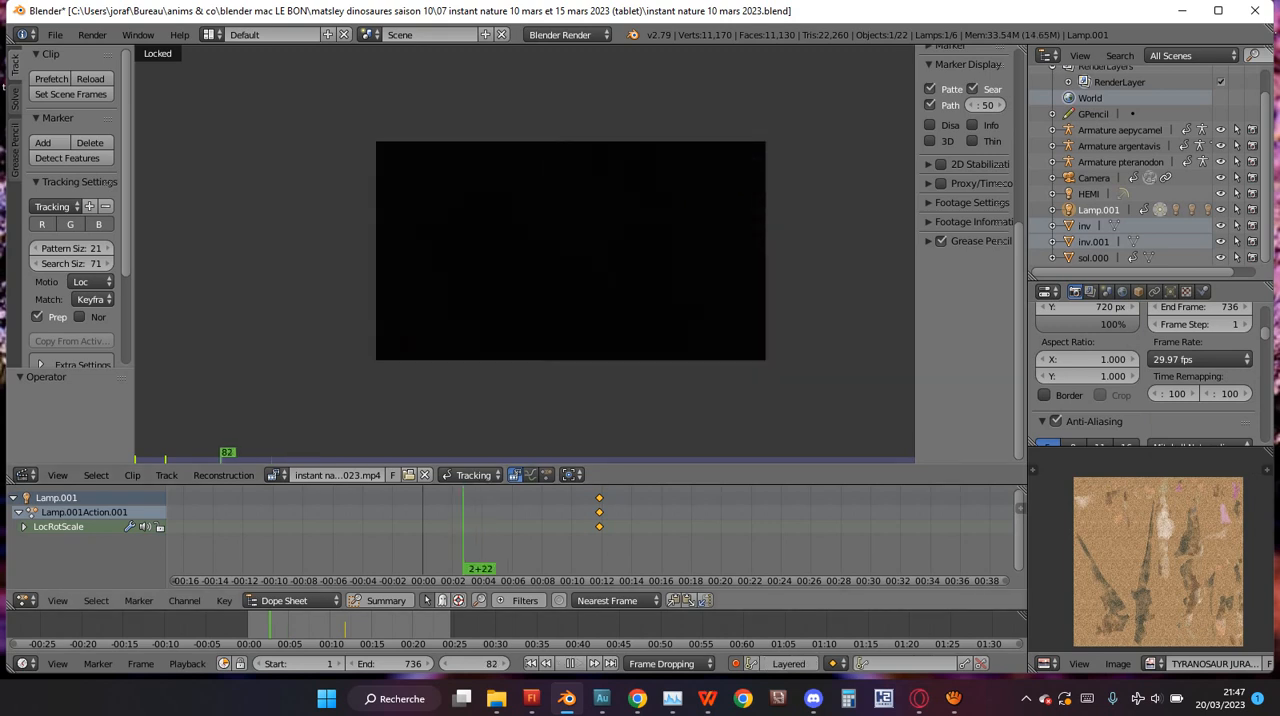
drag(266, 625, 467, 625)
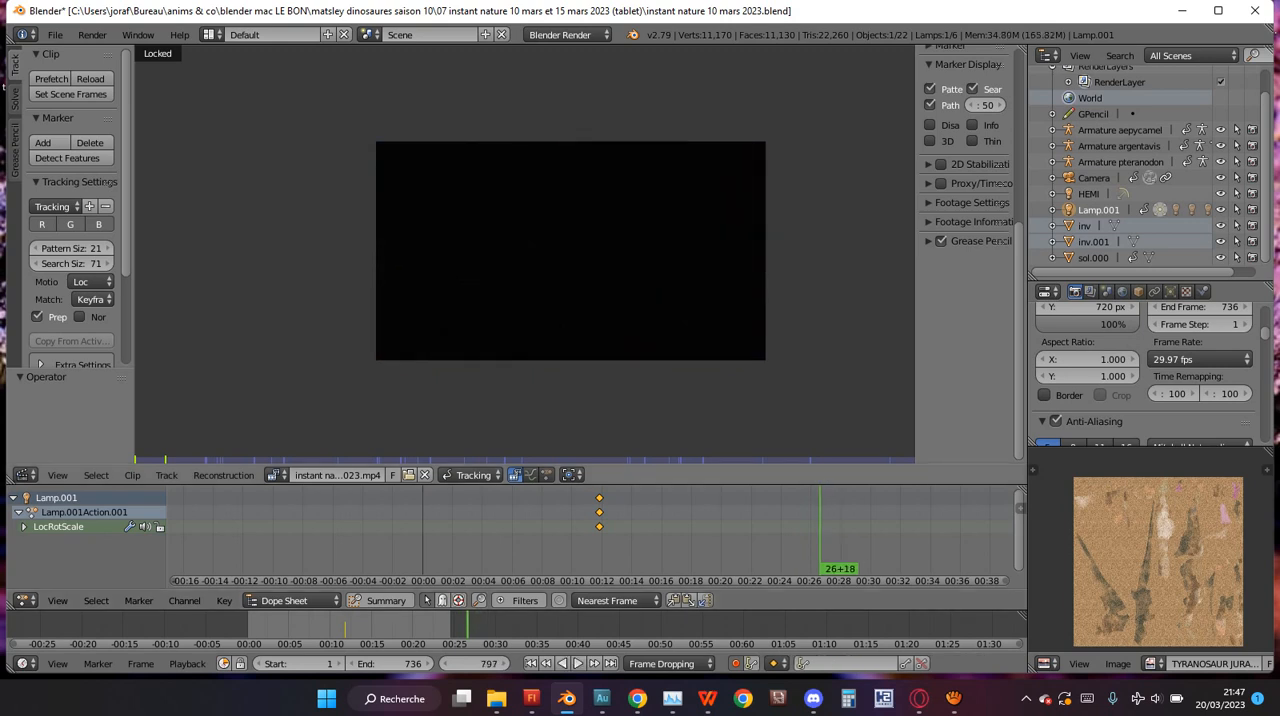
scroll(107, 184, down, 3)
scroll(107, 184, up, 3)
Hide and show again the Movie Clip Editor's tool shelf and properties region.
key(t)
key(t)
key(t)
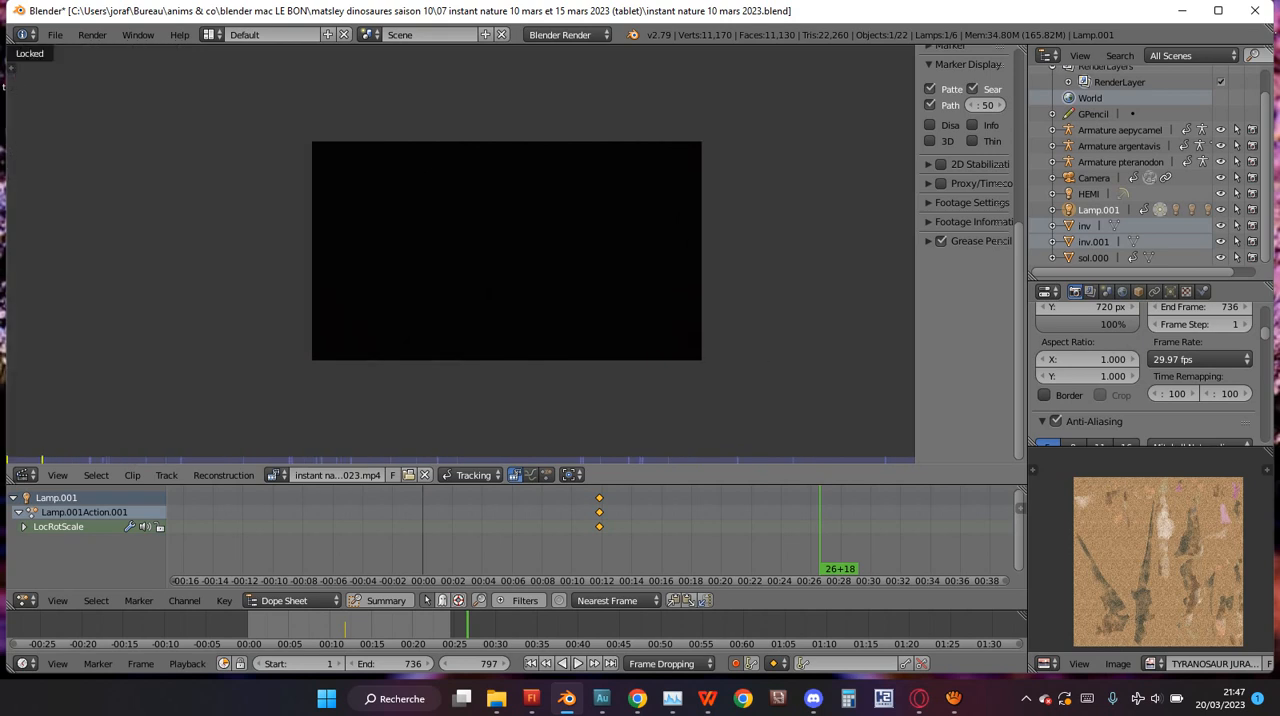
key(t)
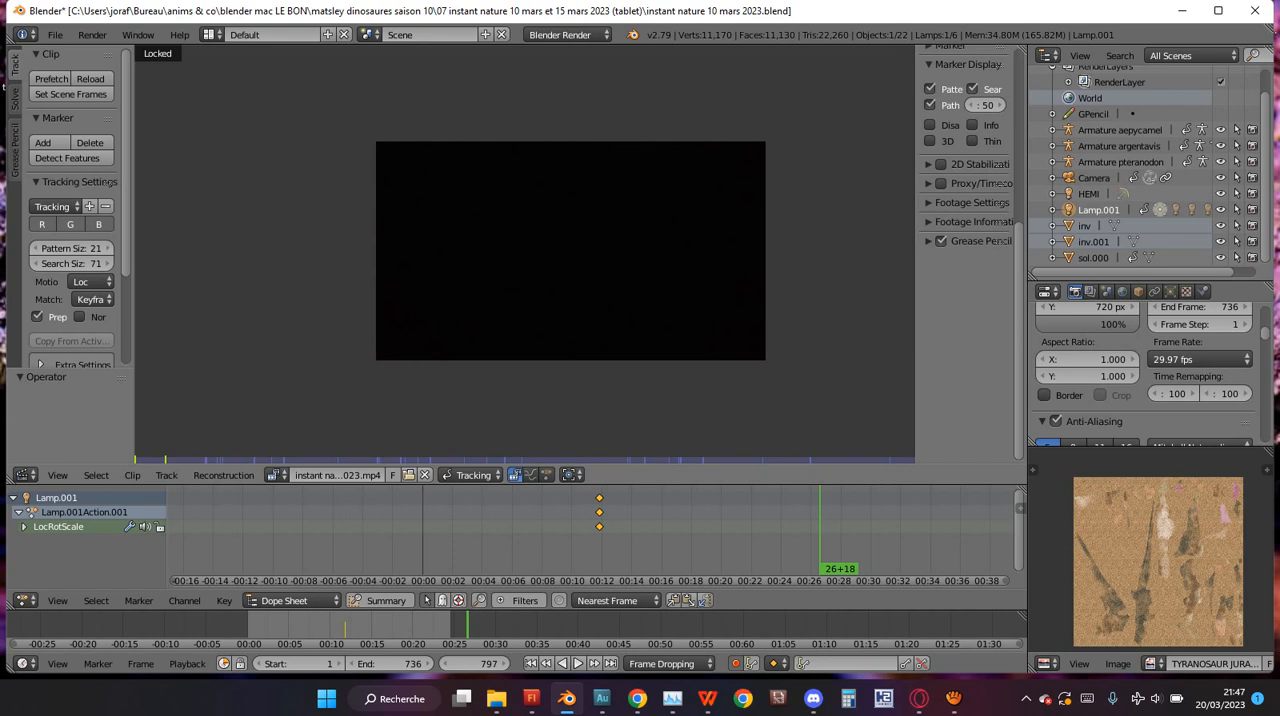
key(n)
key(n)
key(n)
key(n)
key(n)
key(n)
key(n)
key(n)
key(n)
key(n)
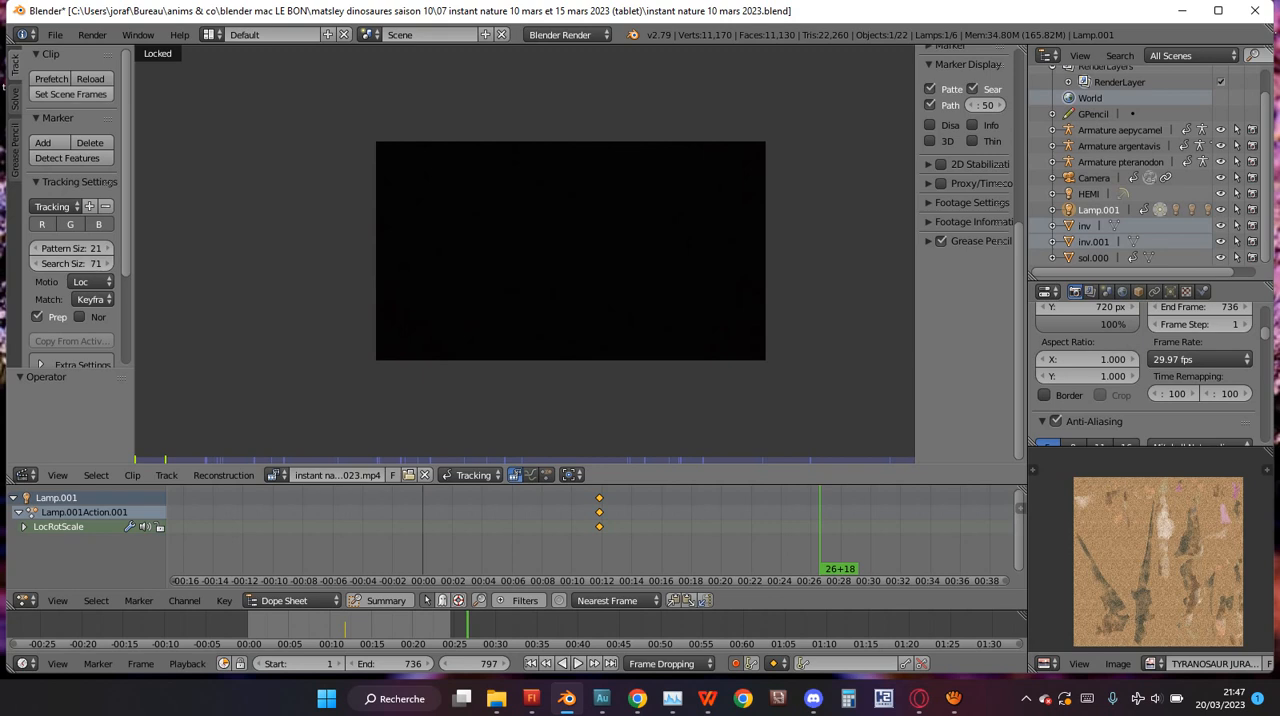
Match the scene's frame range to the clip's length and play the footage from frame 797.
click(70, 94)
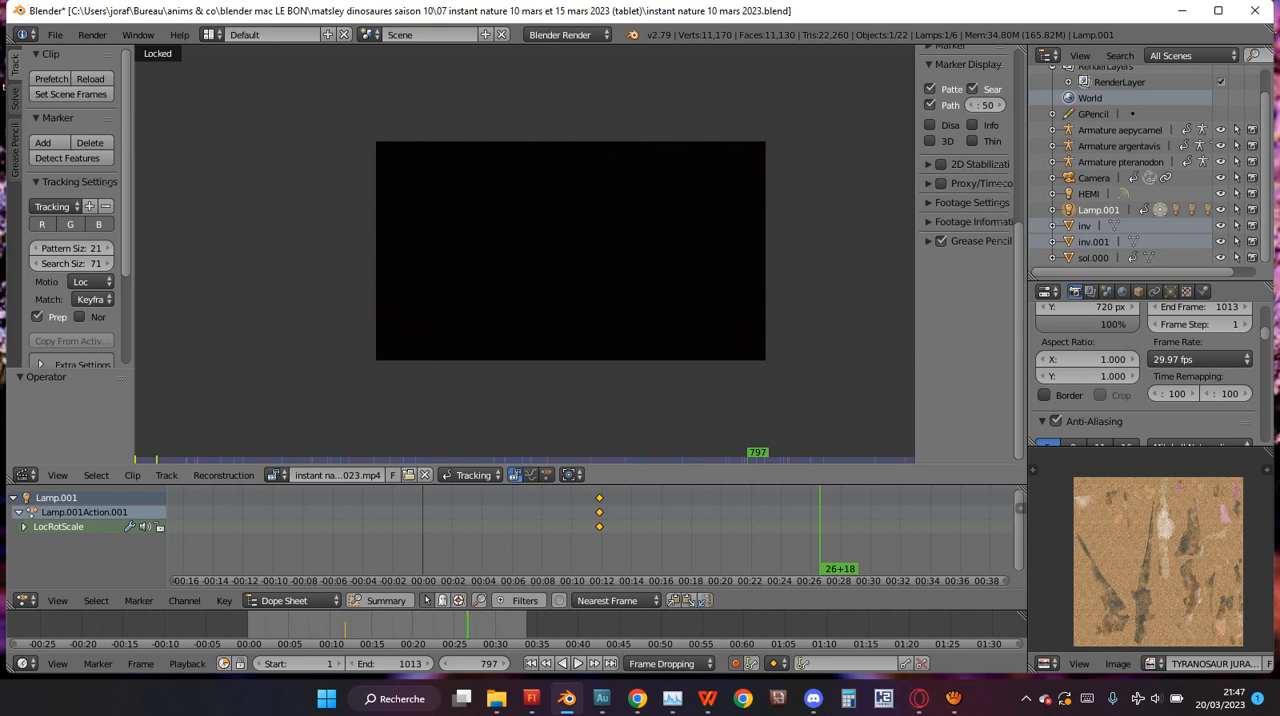
key(alt+a)
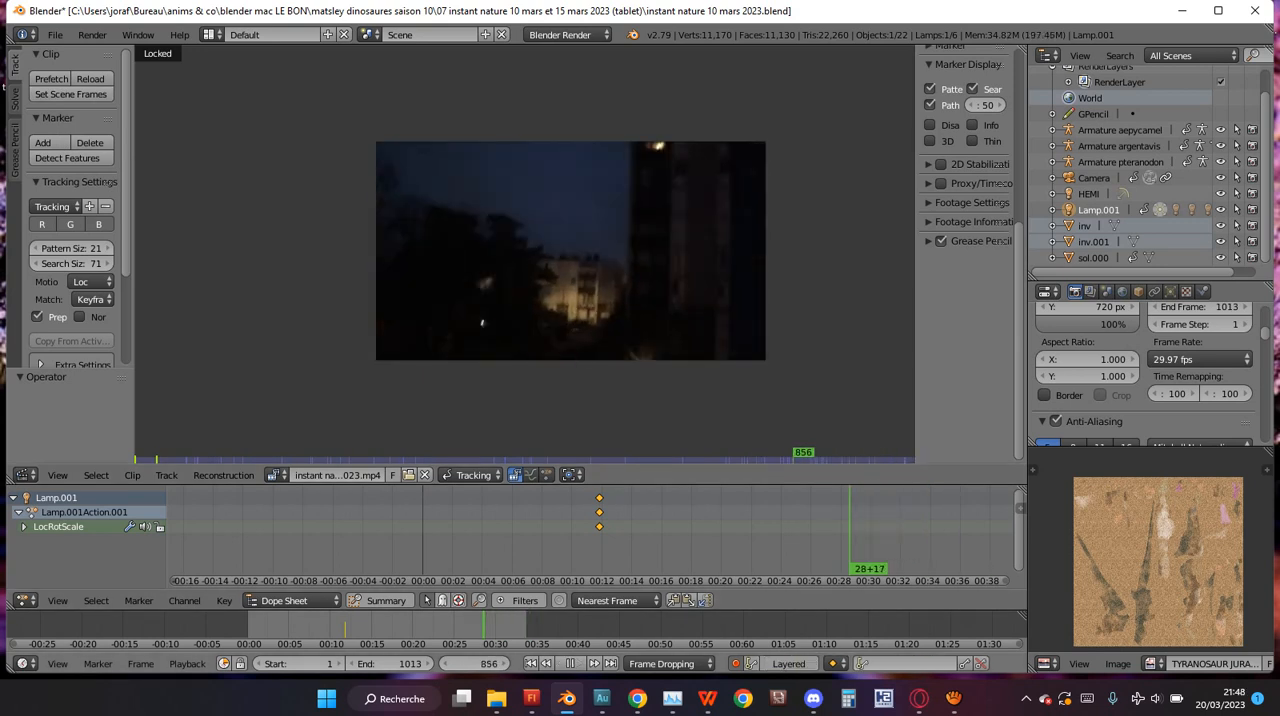
key(alt+a)
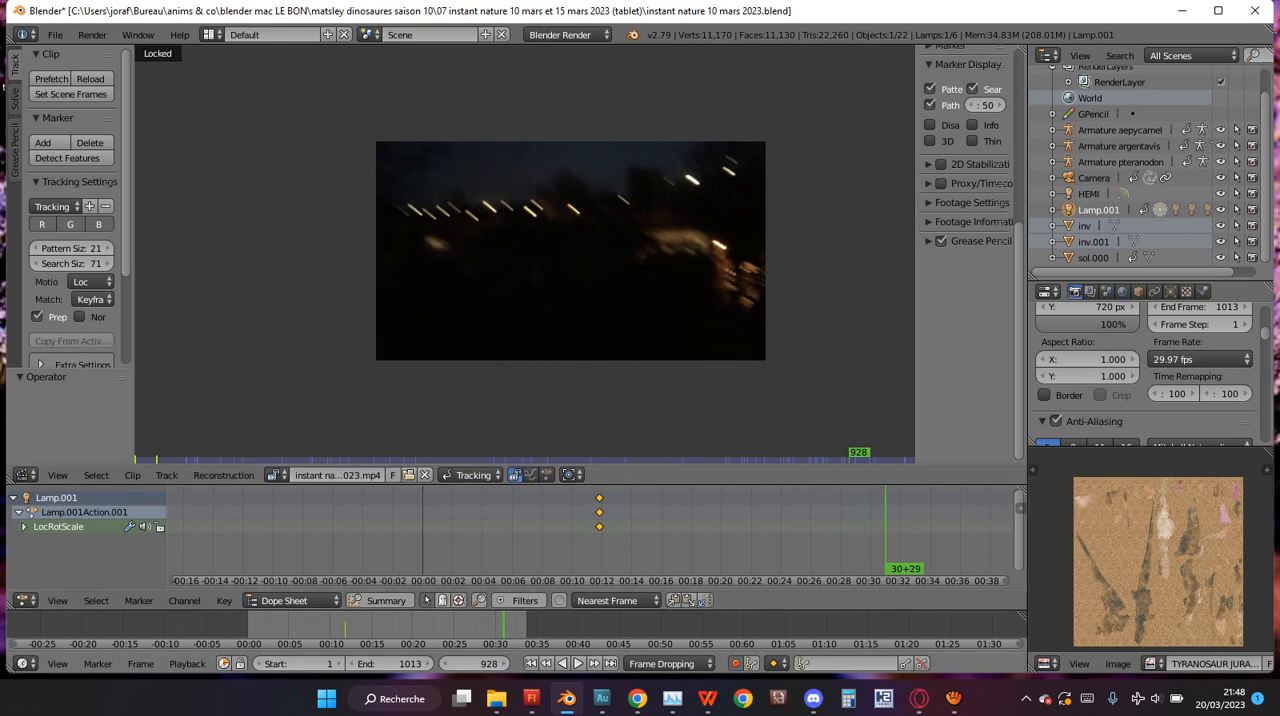
key(alt+a)
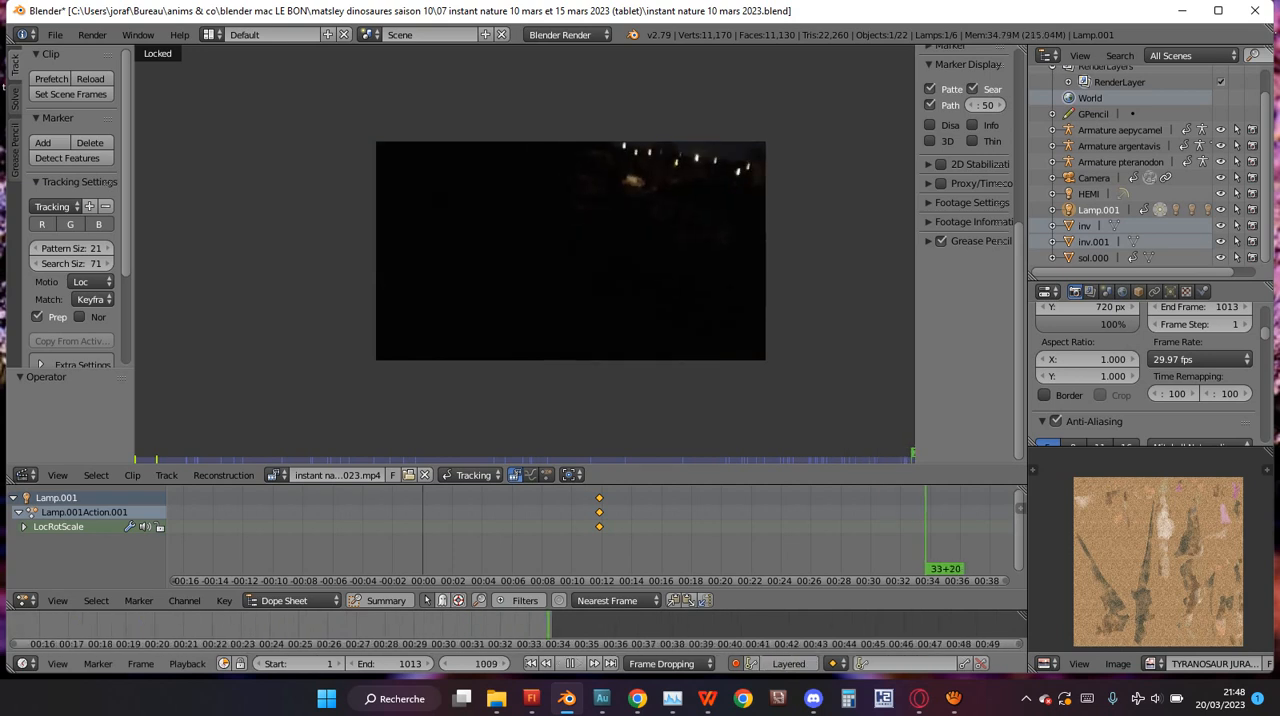
Scrub the clip back to frame 886, replay it from the first frame and stop at frame 227.
drag(552, 625, 502, 625)
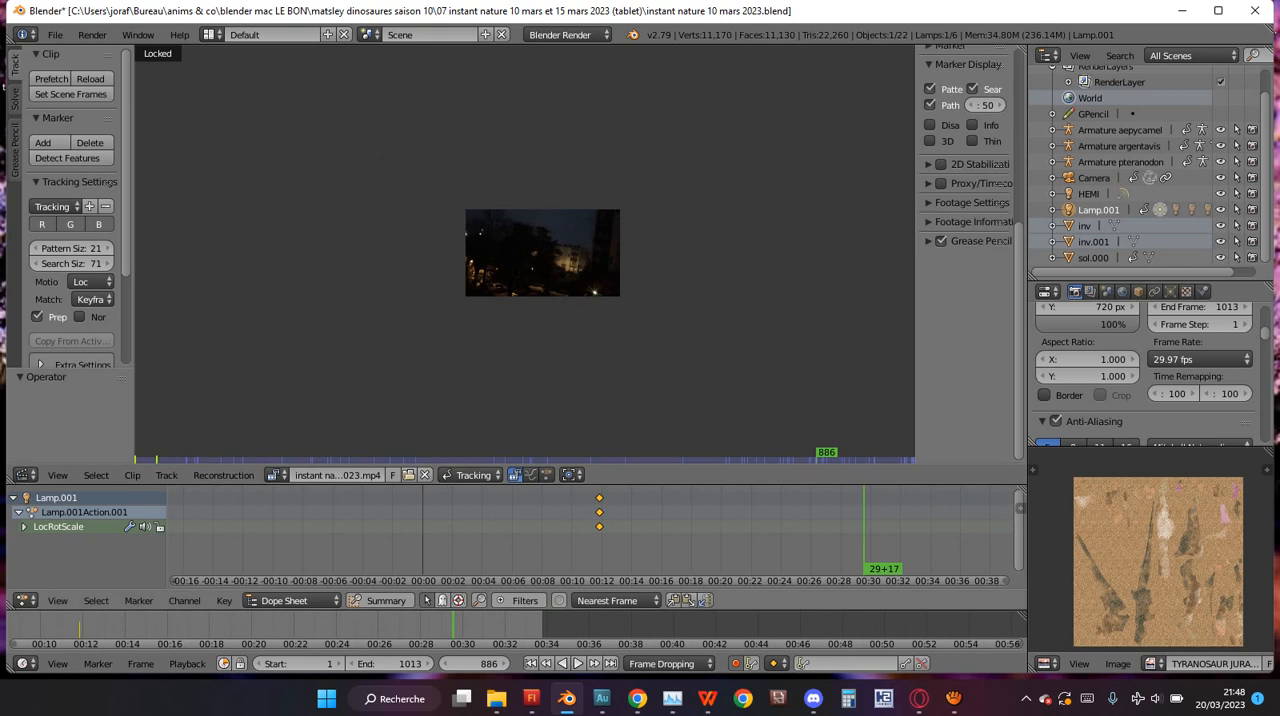
scroll(517, 626, down, 6)
key(shift+Left)
key(alt+a)
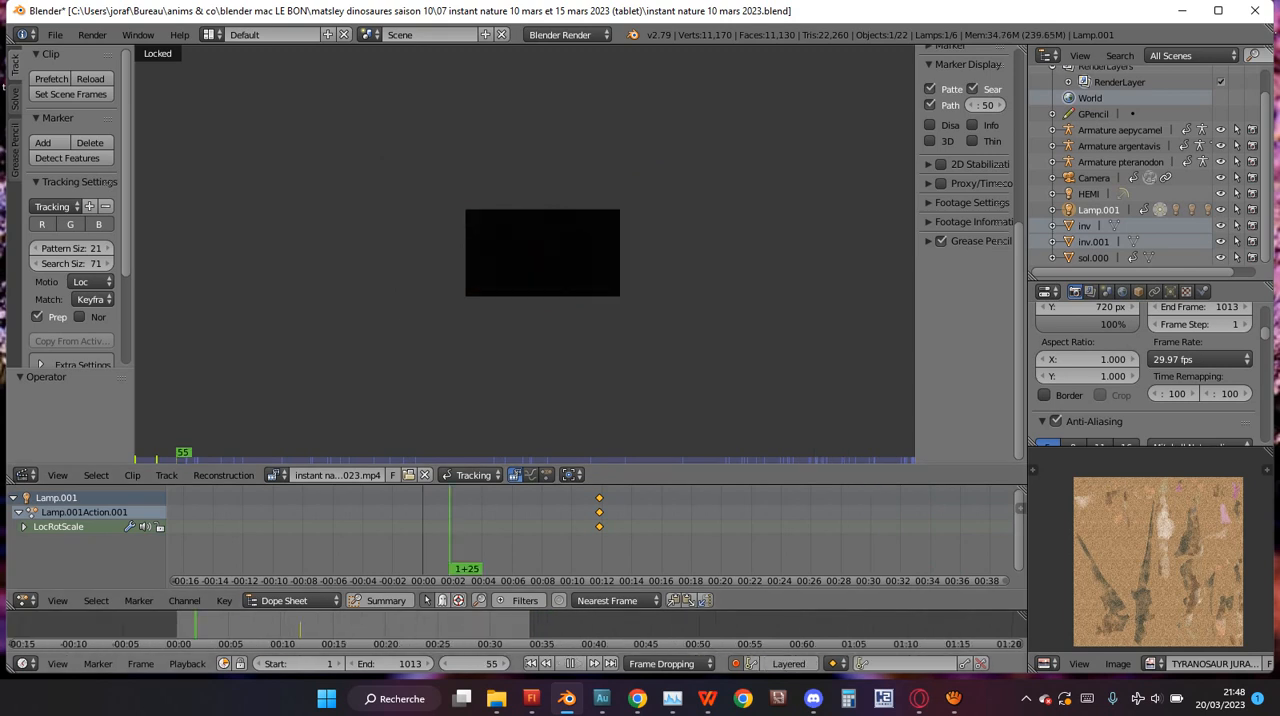
drag(279, 626, 255, 626)
scroll(525, 255, up, 6)
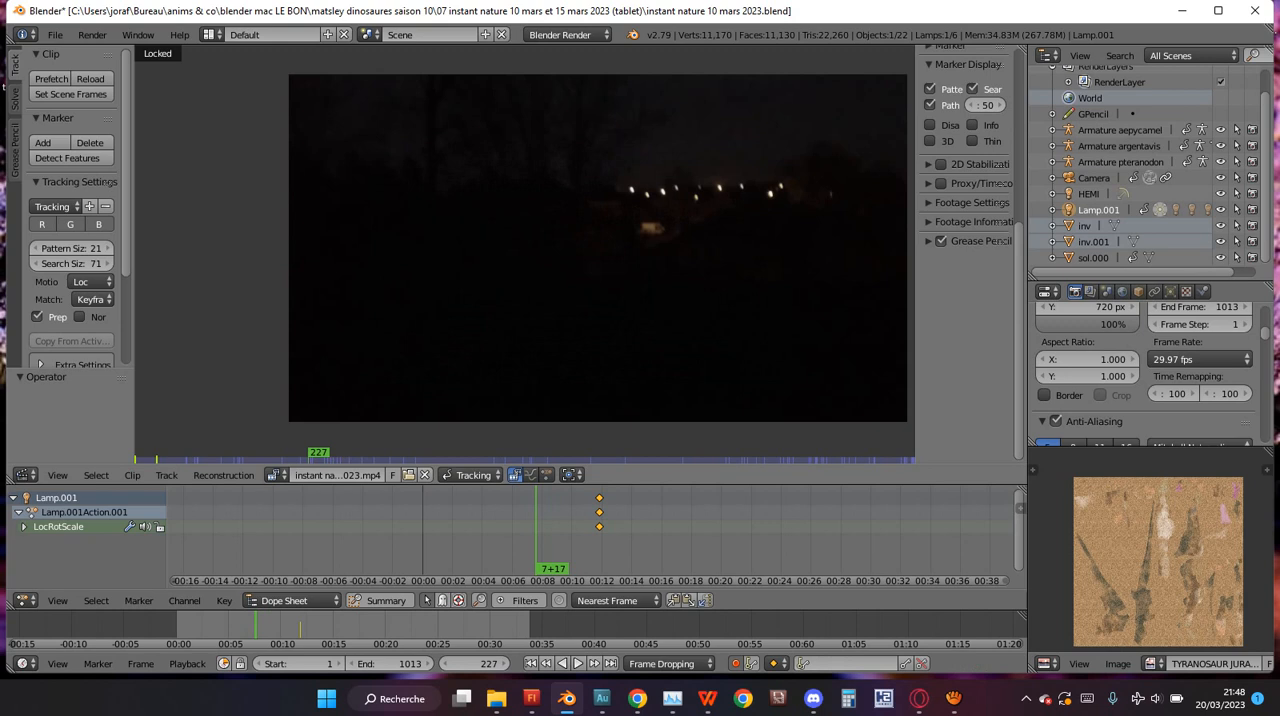
Play the clip forward to frame 329 and in reverse to frame 265 to review the street lights.
key(alt+a)
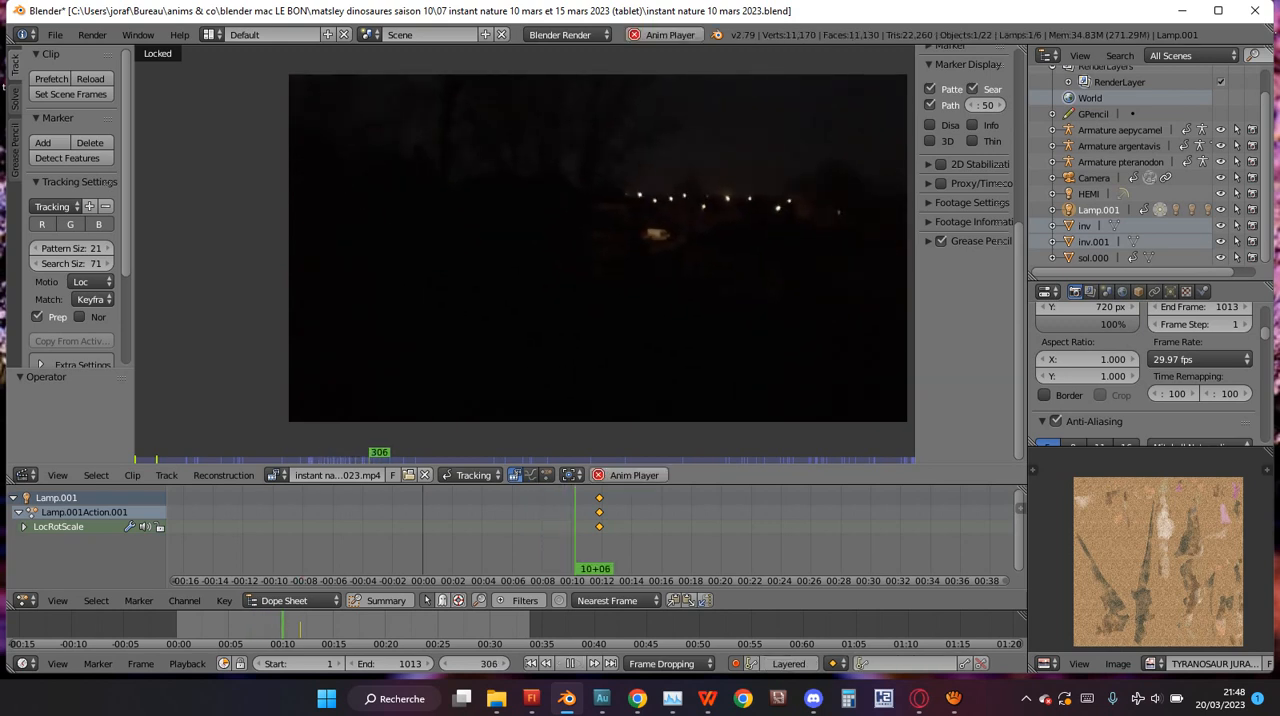
key(alt+a)
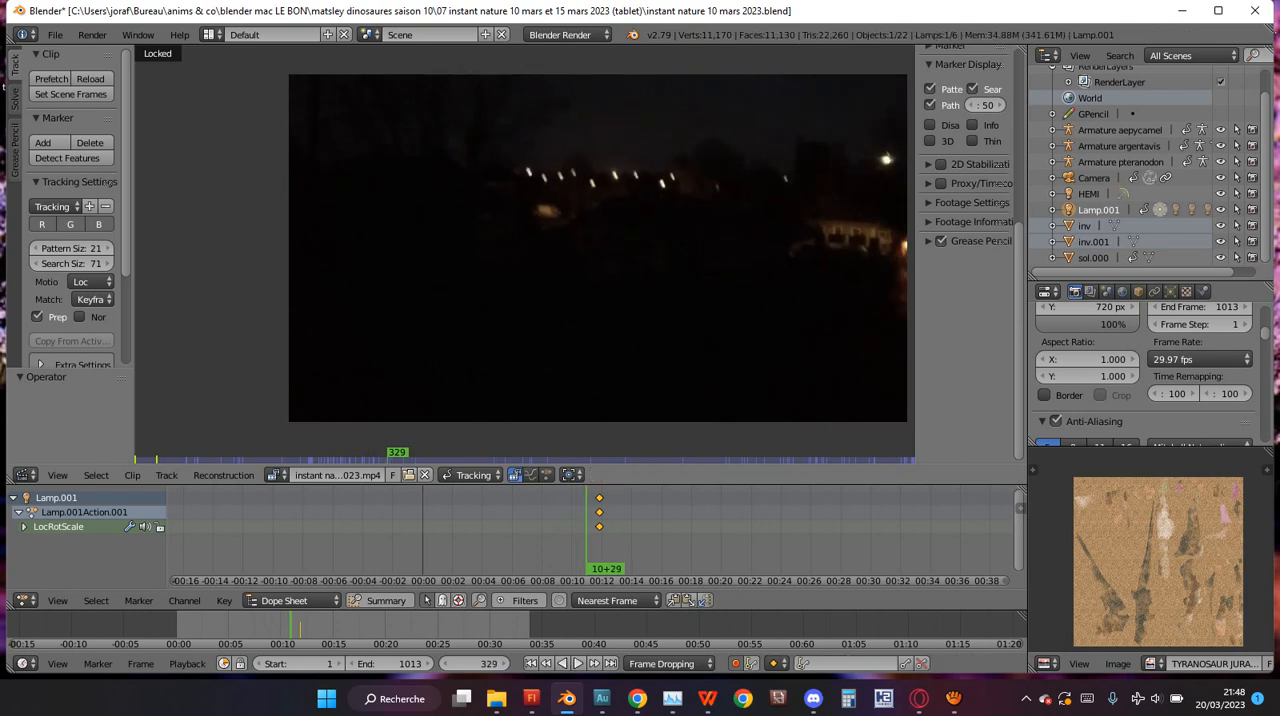
key(shift+alt+a)
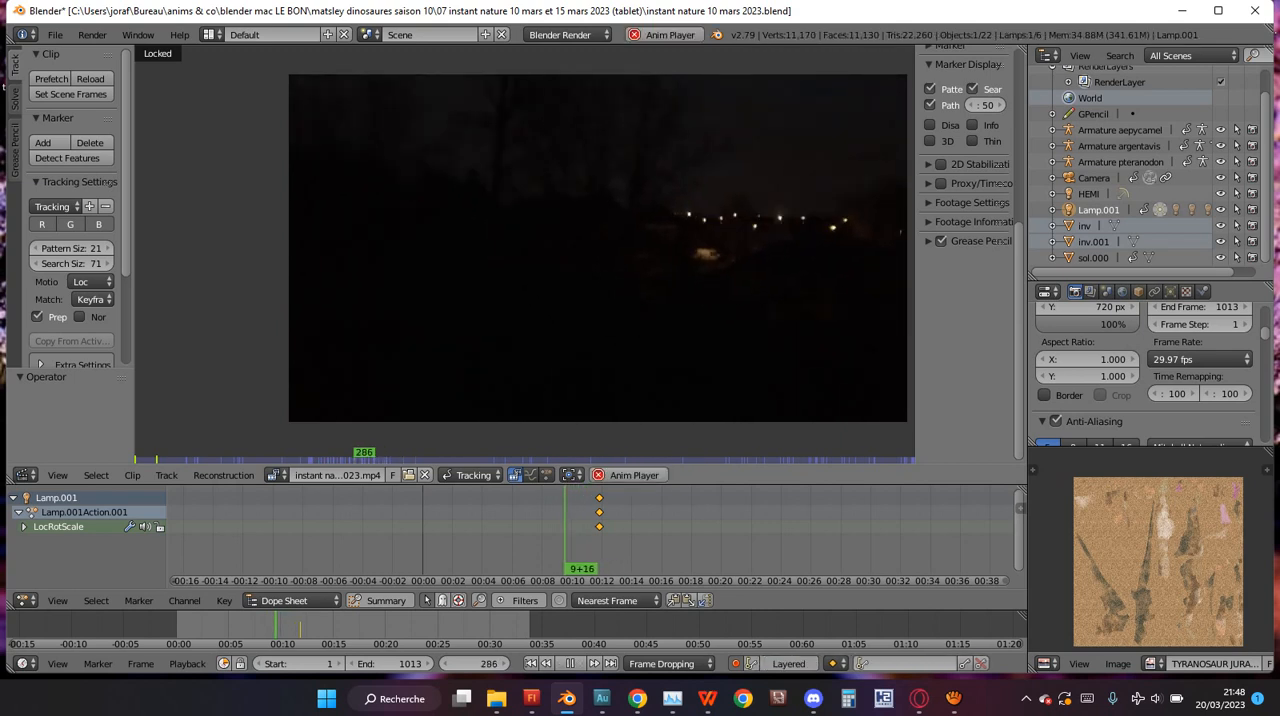
key(alt+a)
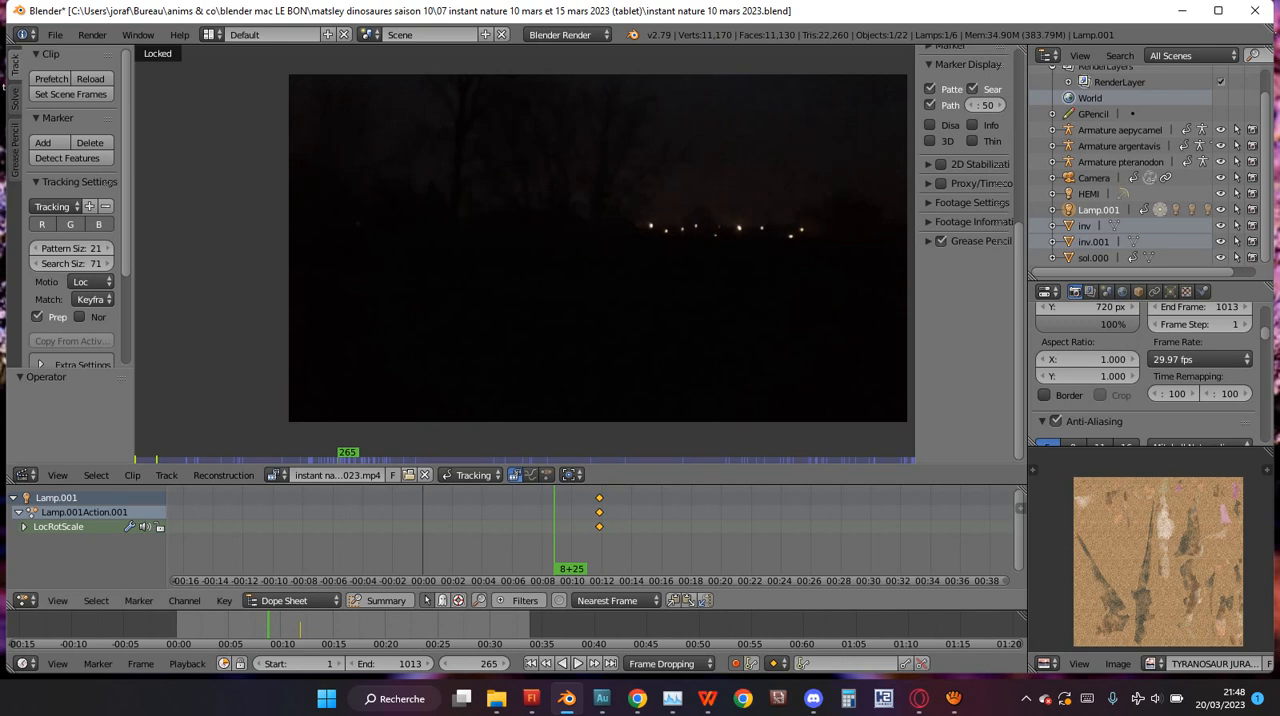
Play the clip in reverse from frame 265, cancel the playback, and set the sync mode to Frame Dropping.
key(shift+alt+a)
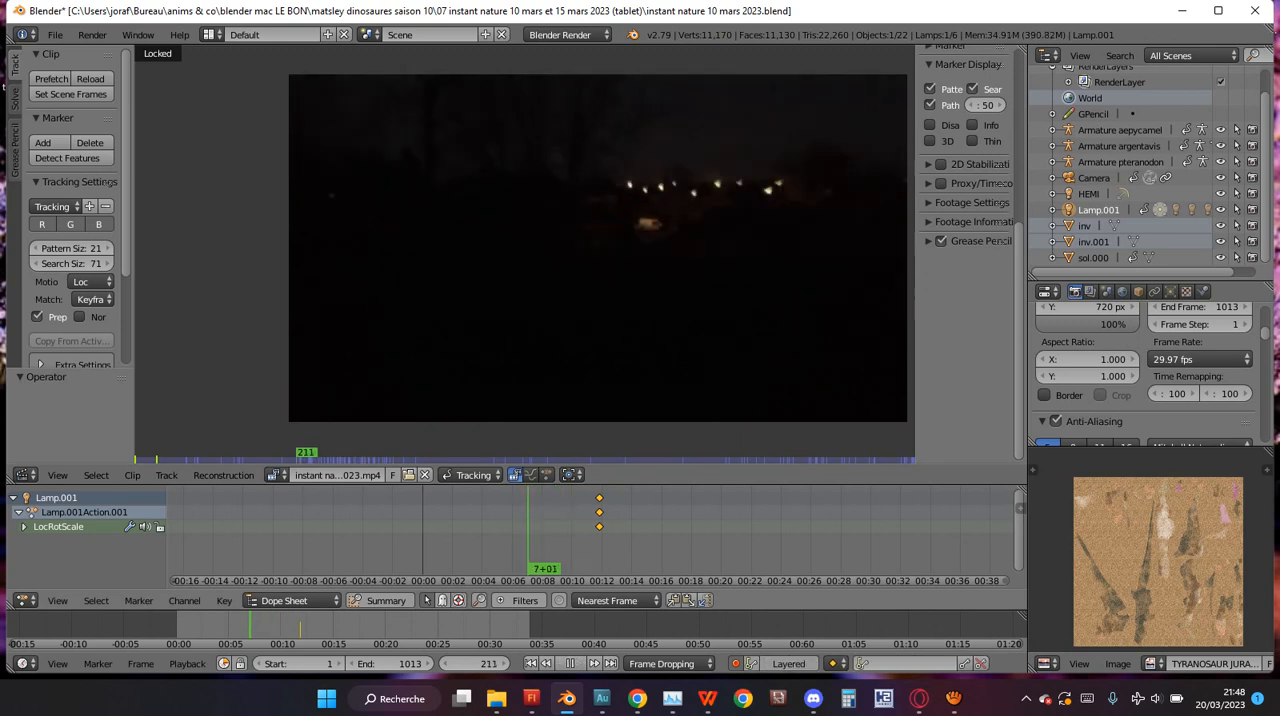
drag(257, 625, 316, 625)
key(Escape)
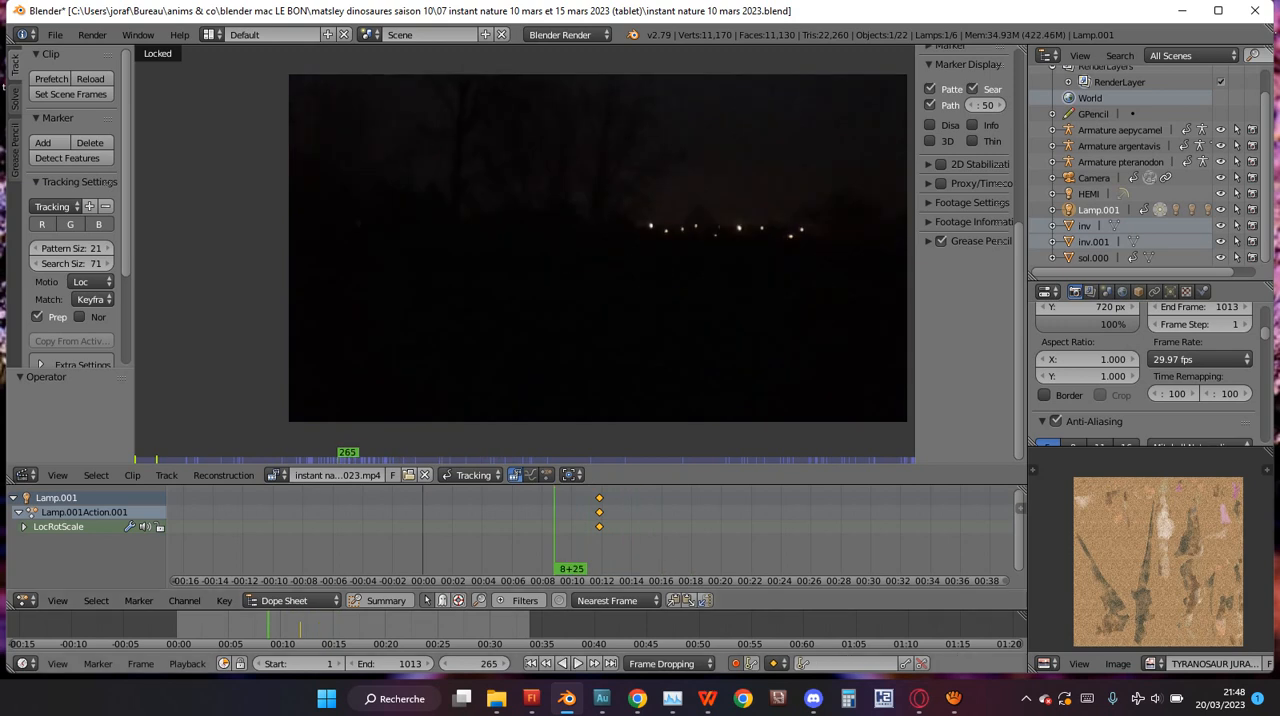
click(670, 663)
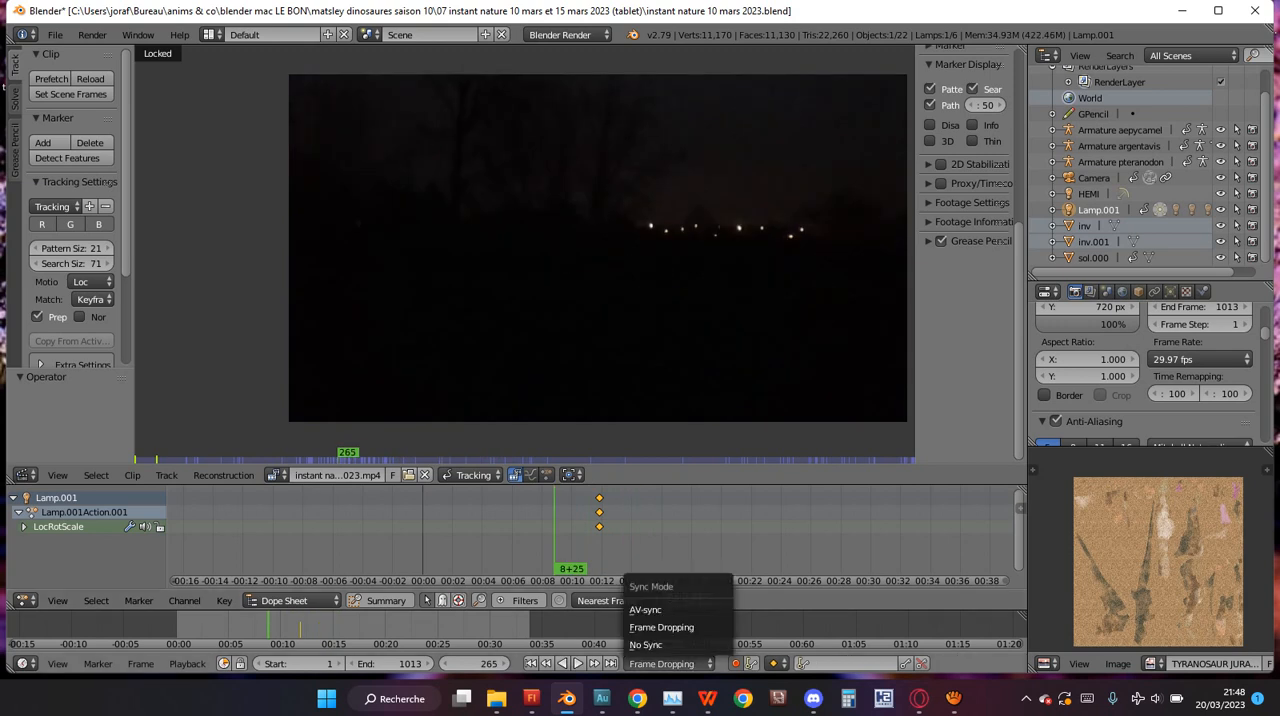
click(661, 627)
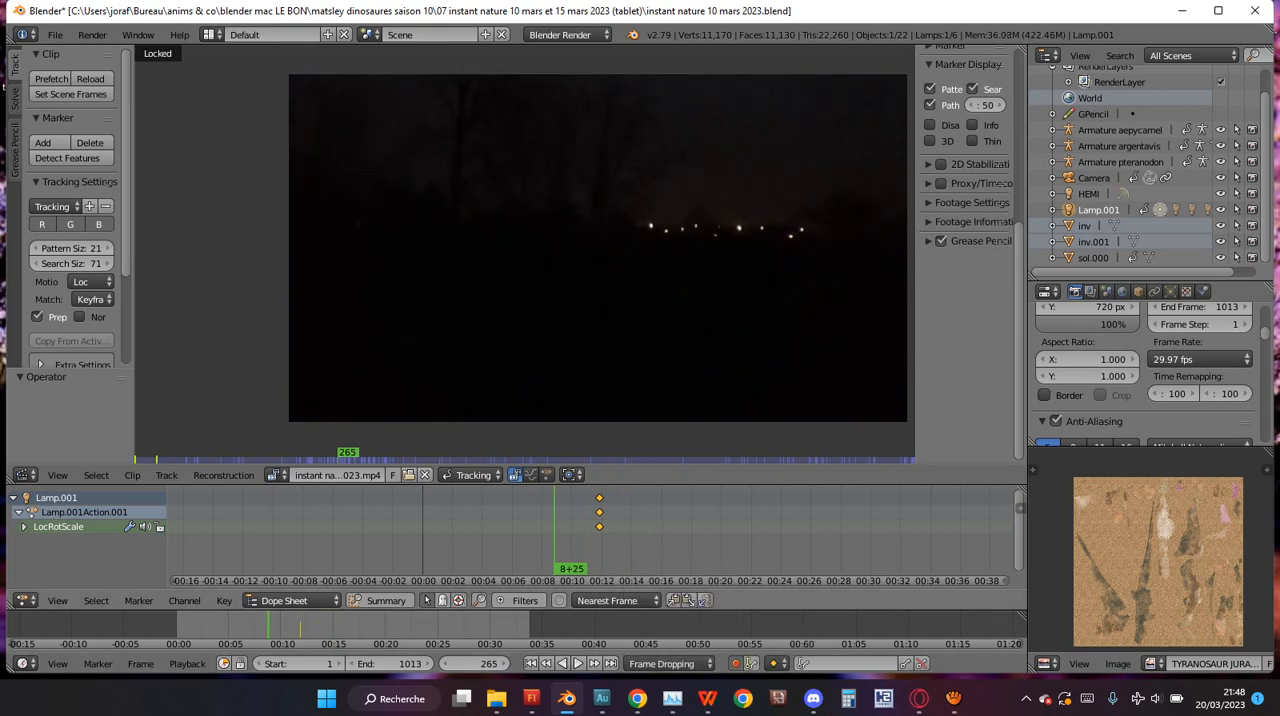
Play the clip forward to frame 336 and set the sync mode to No Sync.
key(alt+a)
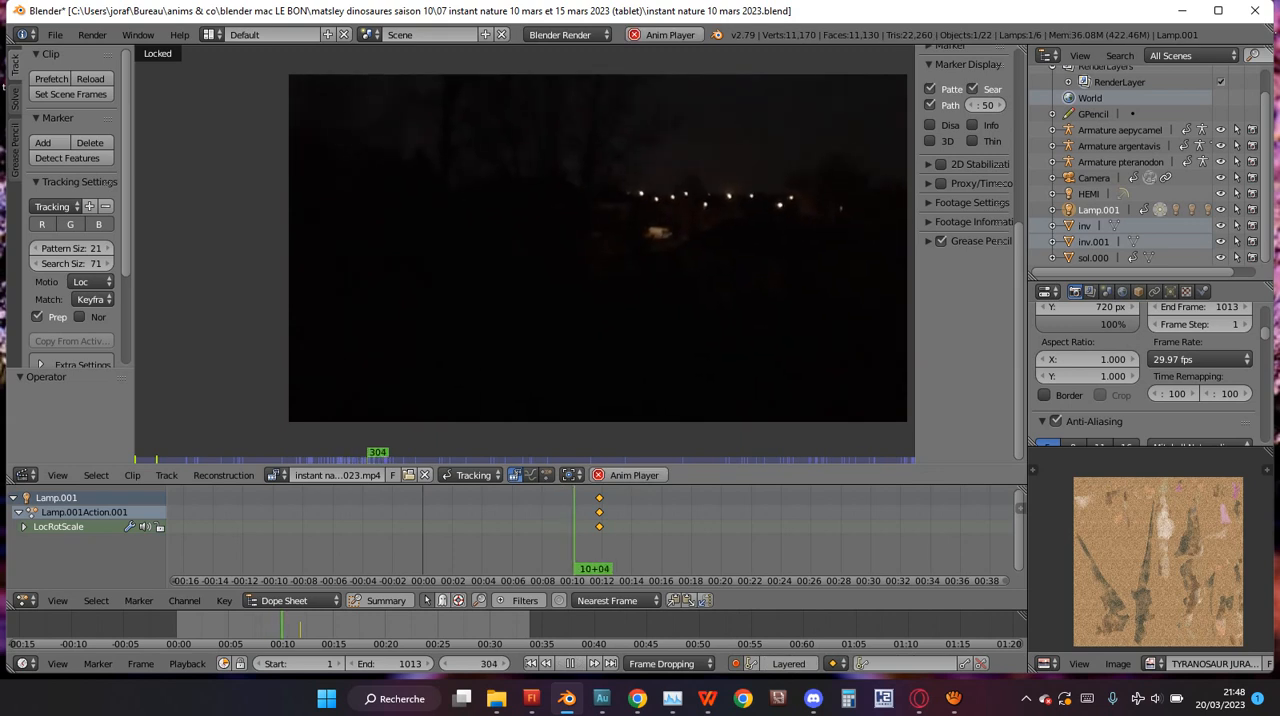
key(alt+a)
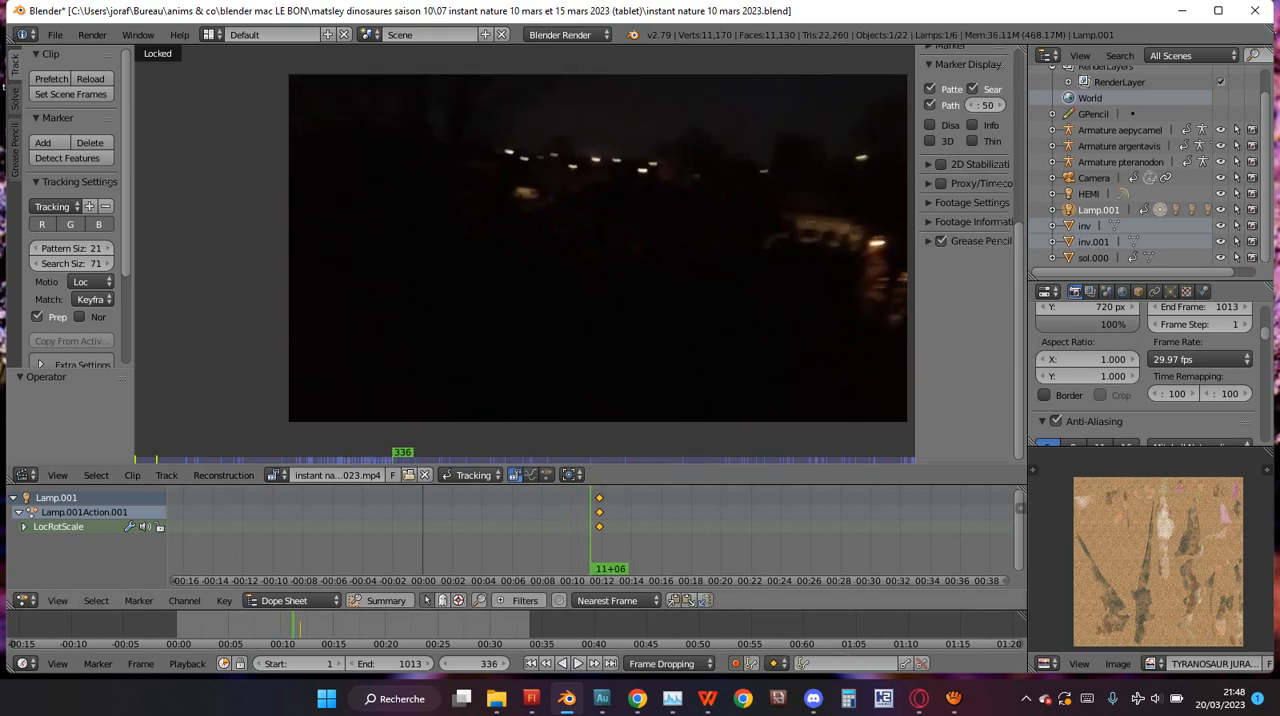
click(671, 663)
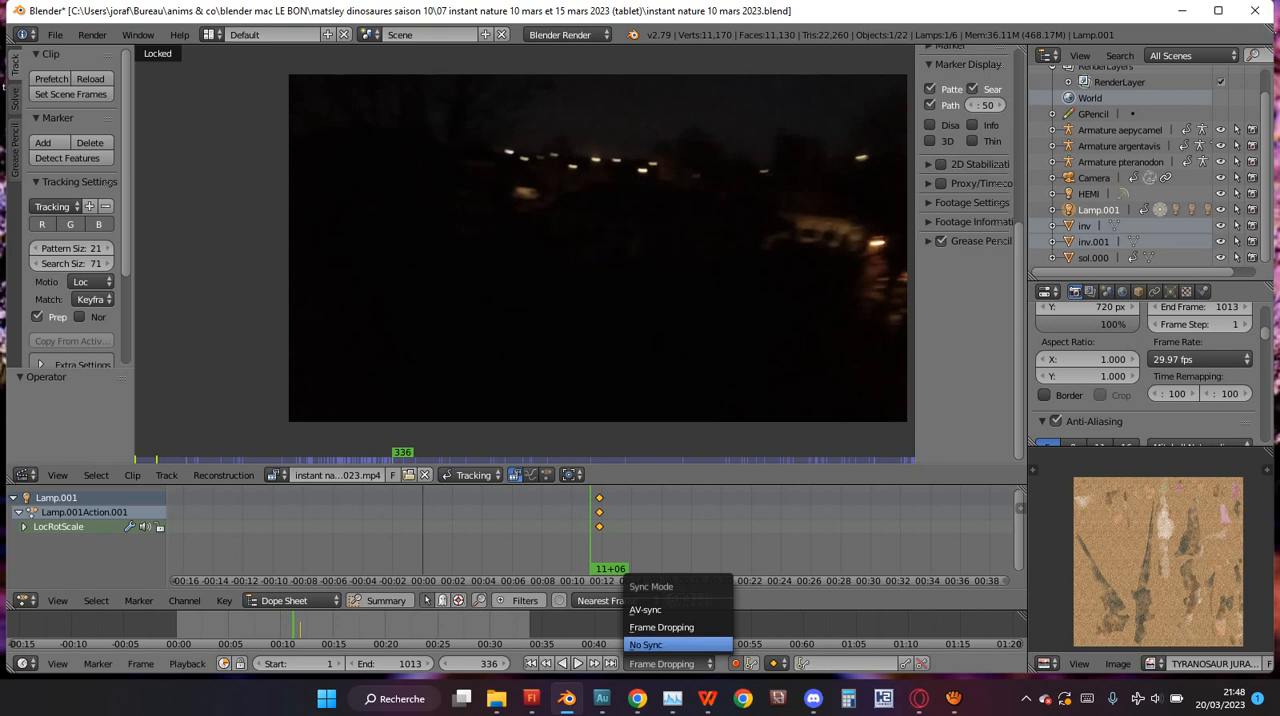
click(646, 644)
Play the clip forward to frame 480, go back to the street lights, and replay them to frame 348.
key(alt+a)
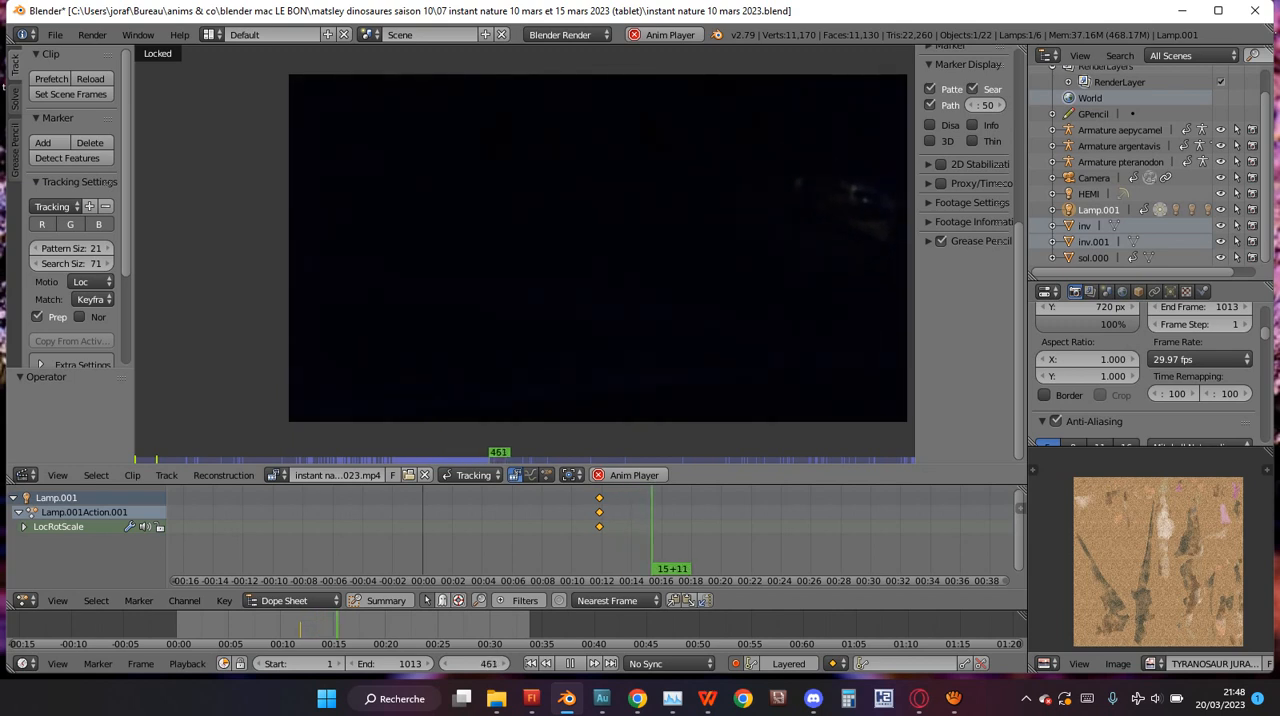
key(alt+a)
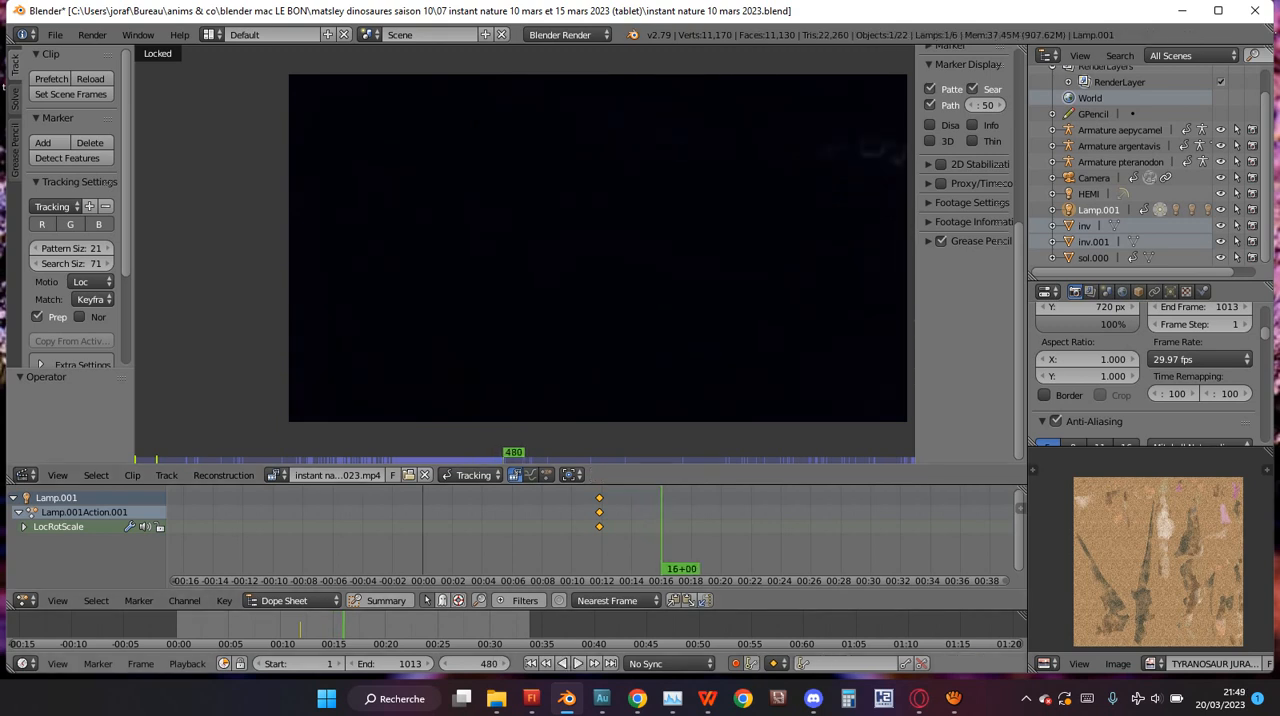
click(285, 627)
key(alt+a)
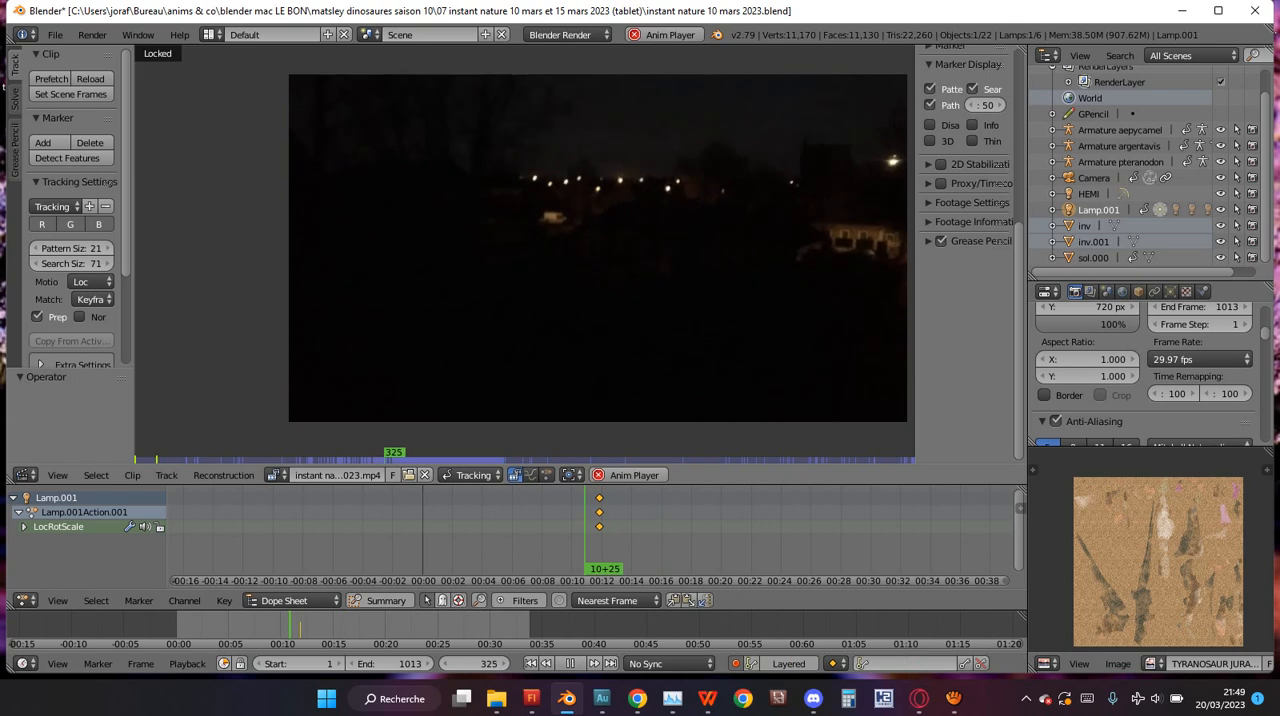
key(alt+a)
Set the sync mode to AV-sync, play the clip forward, and cancel the playback.
click(670, 663)
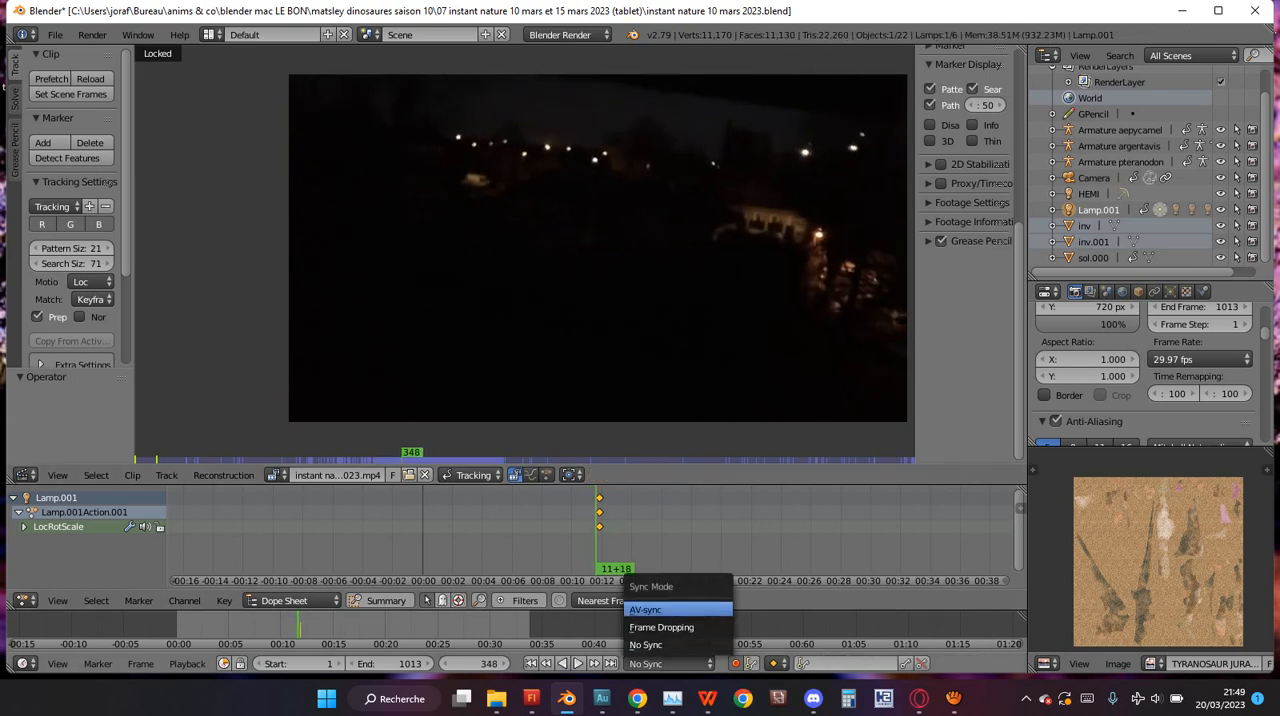
click(660, 609)
key(alt+a)
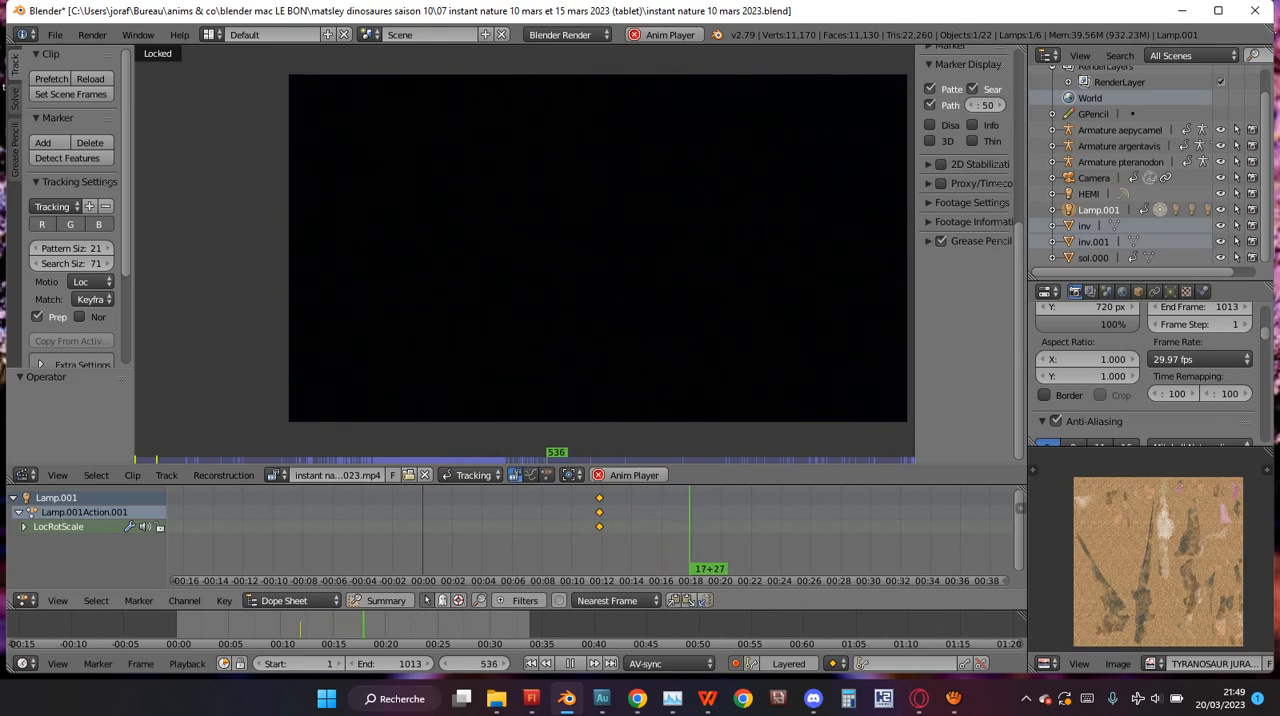
key(Escape)
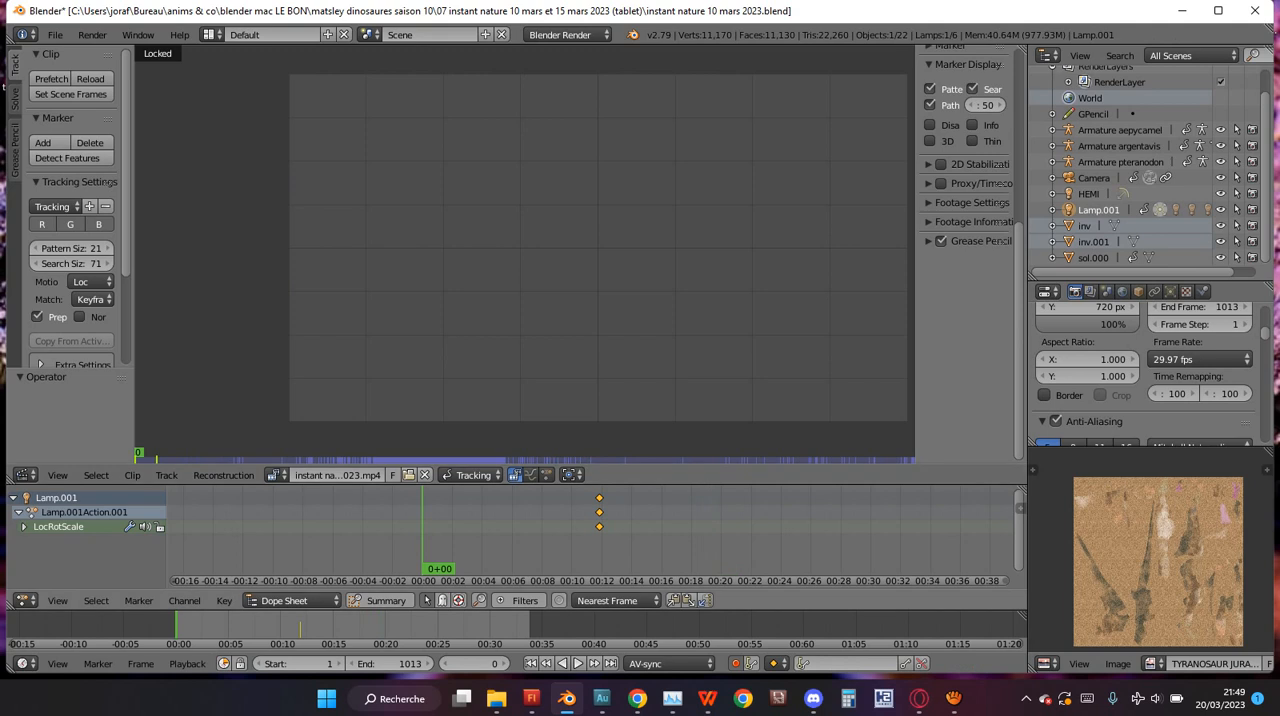
Review the clip from frame 0 to frame 336 and in reverse to frame 270.
key(alt+a)
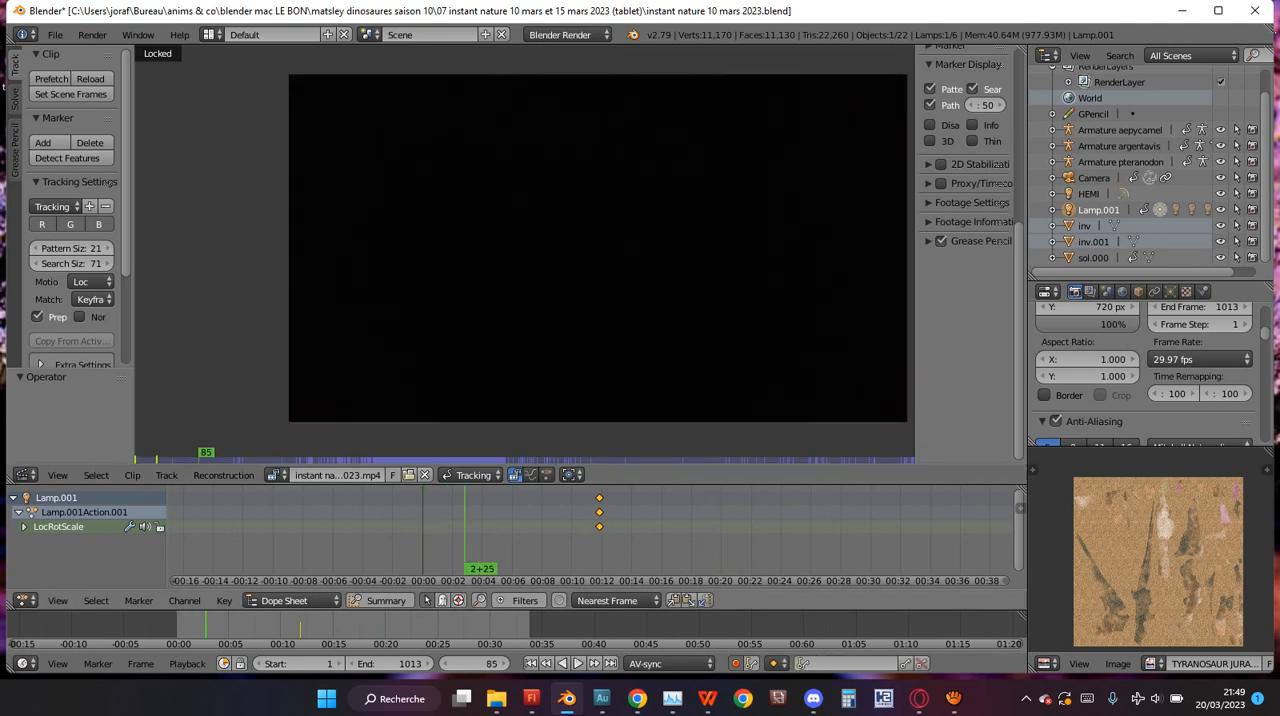
key(Escape)
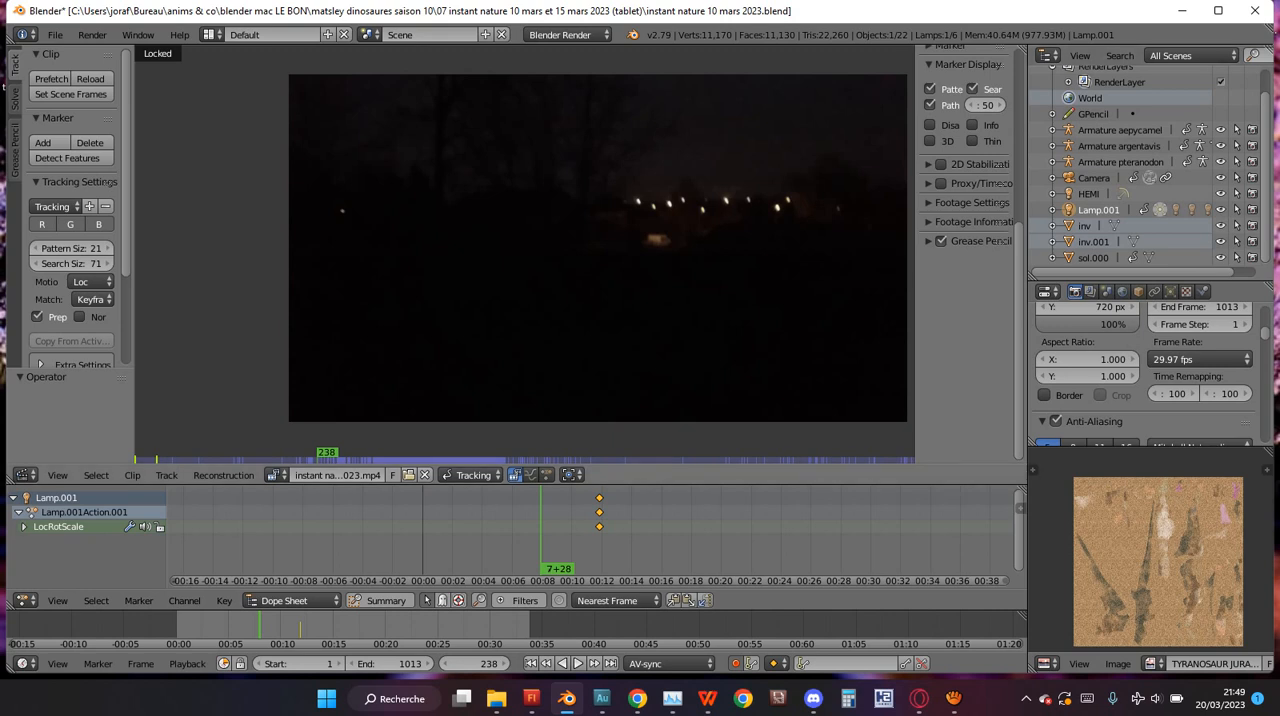
key(alt+a)
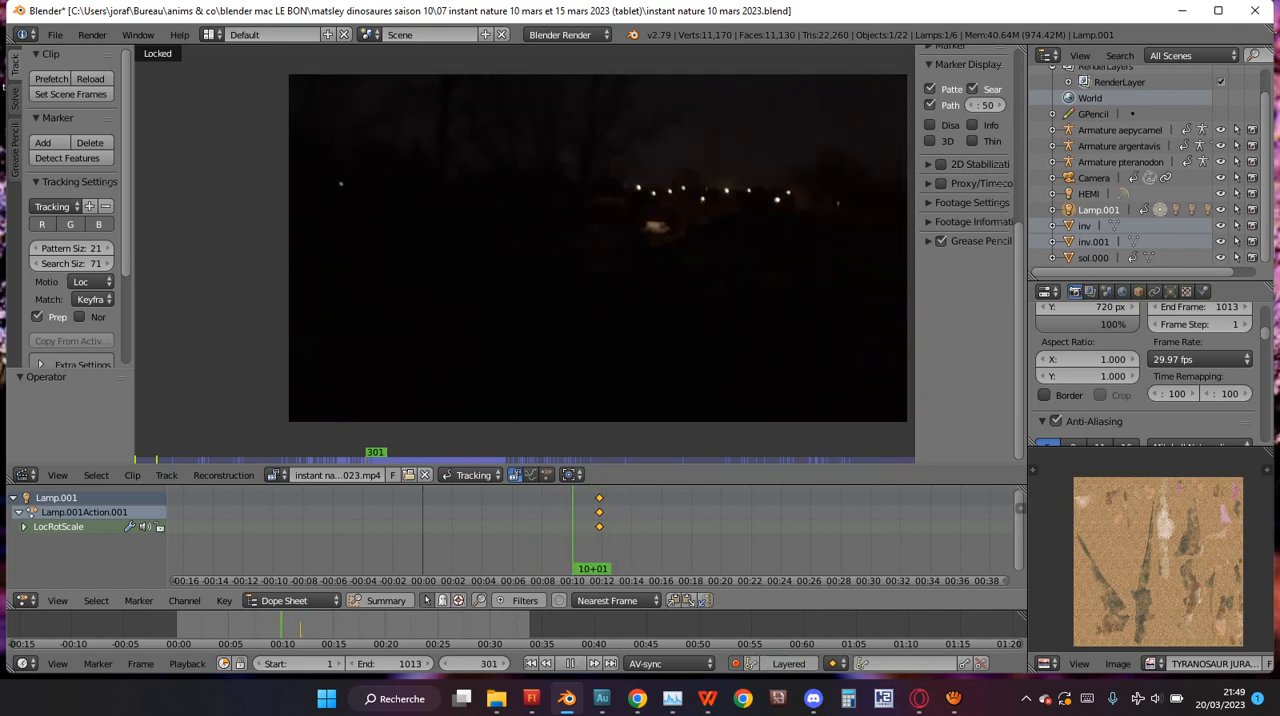
key(alt+a)
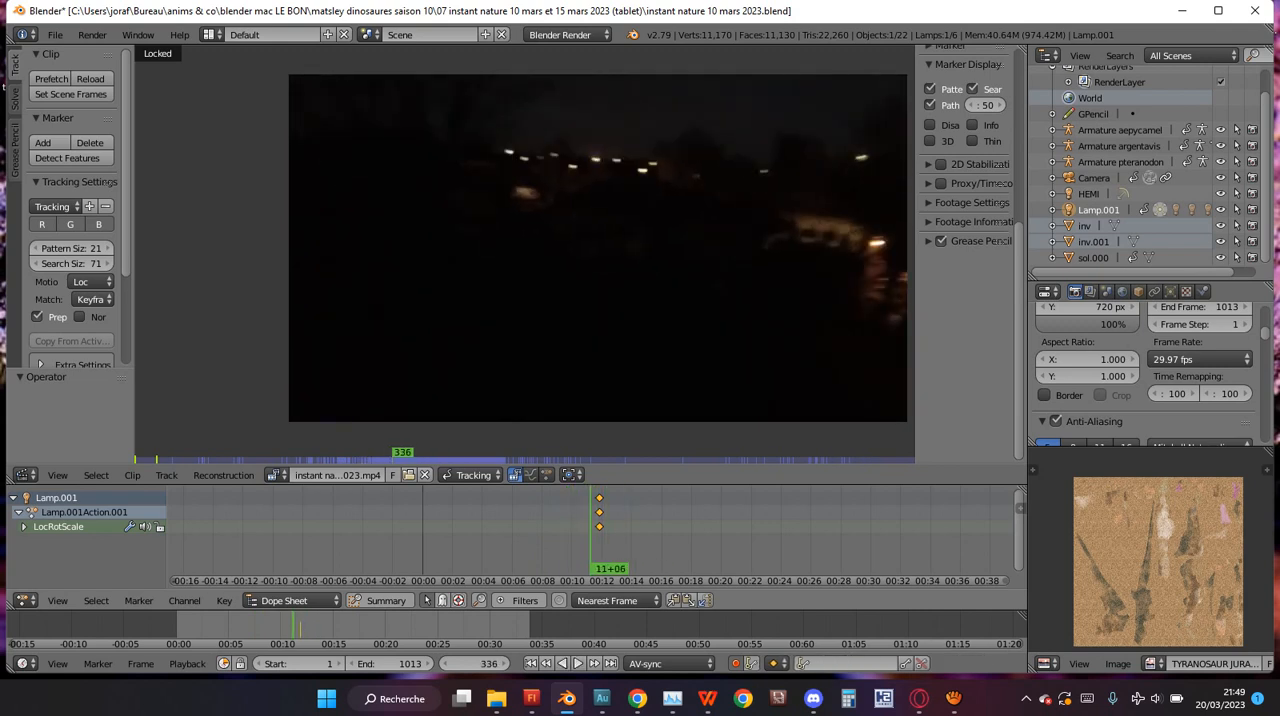
key(shift+alt+a)
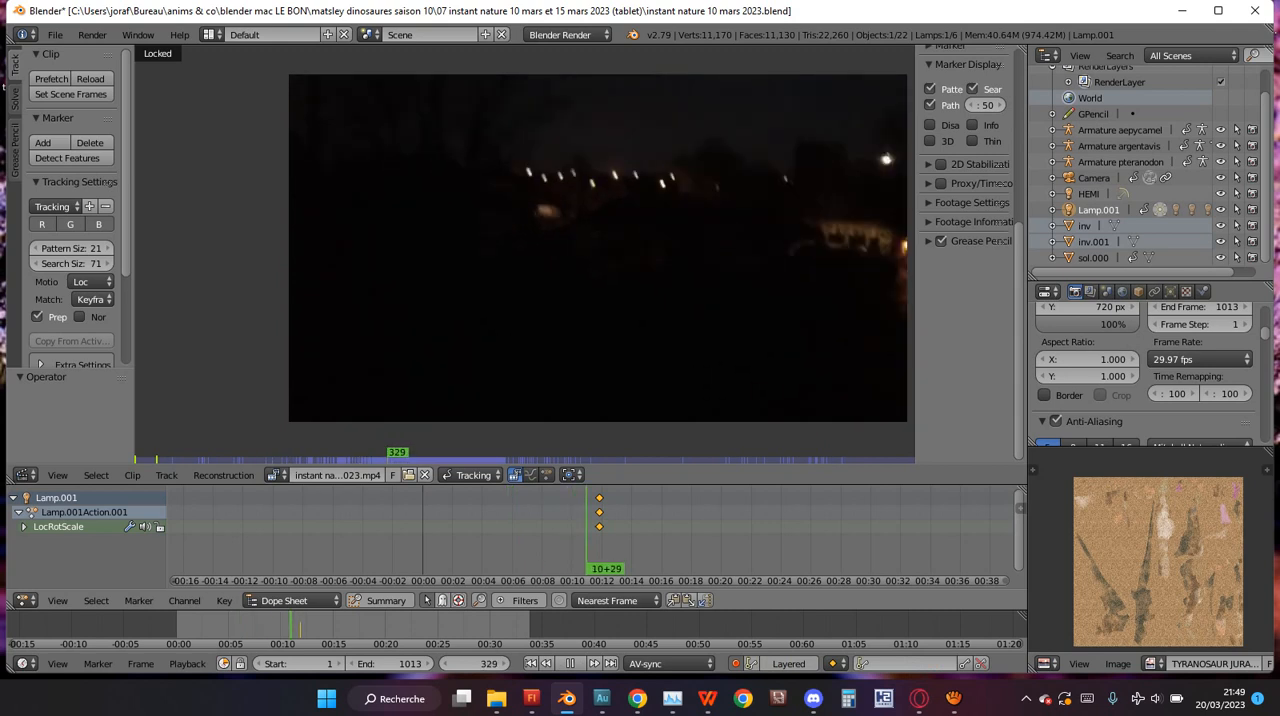
key(alt+a)
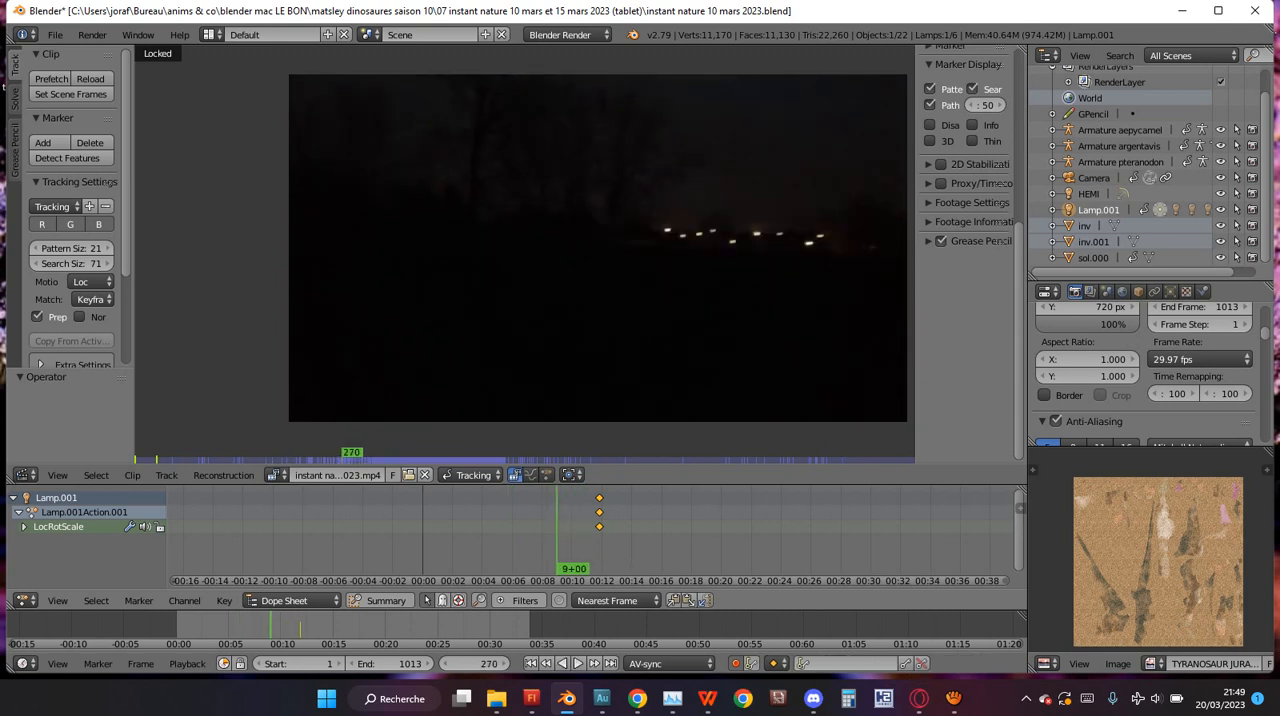
Expand the extra tracking settings and set the correlation to 0.9.
click(15, 98)
click(15, 65)
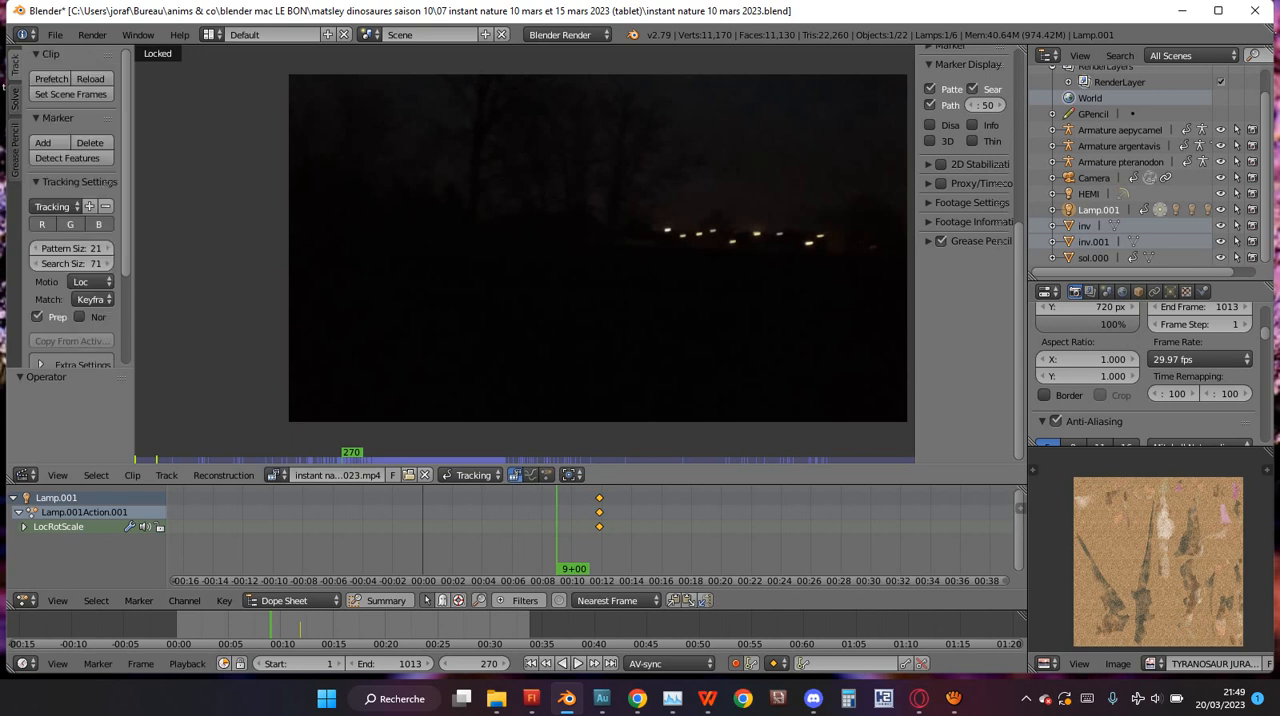
key(Left)
key(Right)
scroll(523, 256, up, 1)
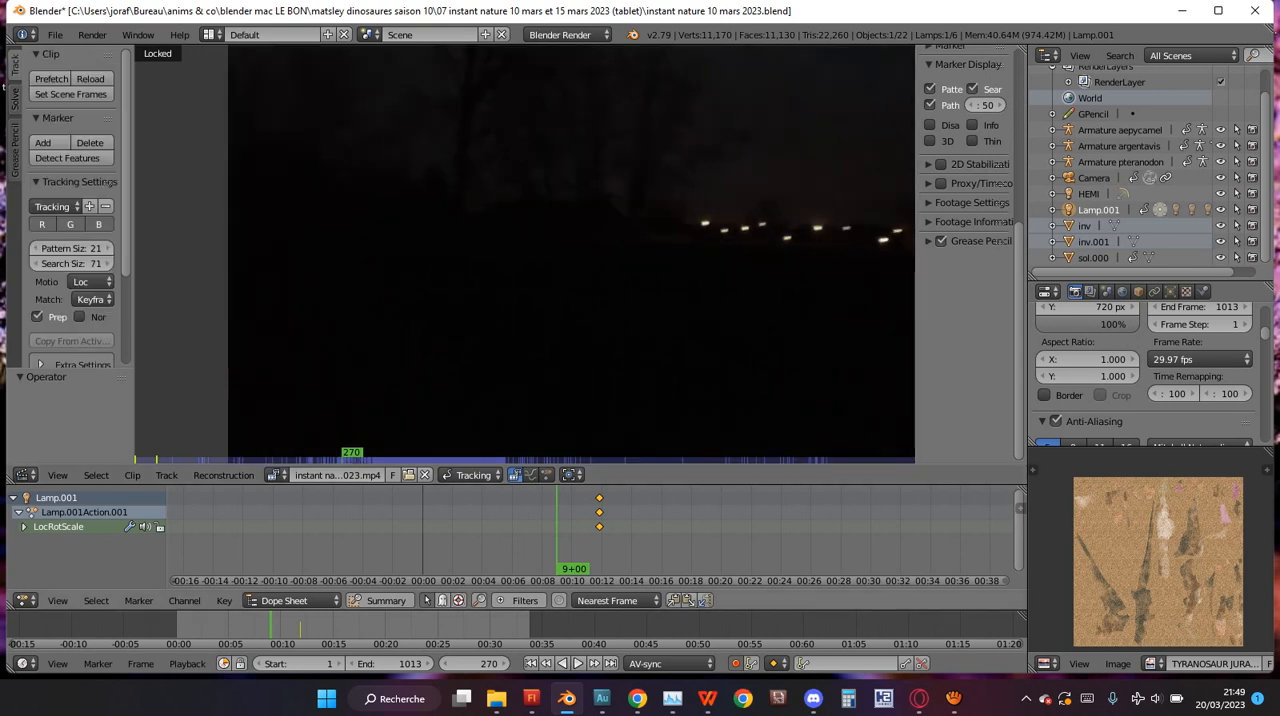
scroll(67, 200, down, 3)
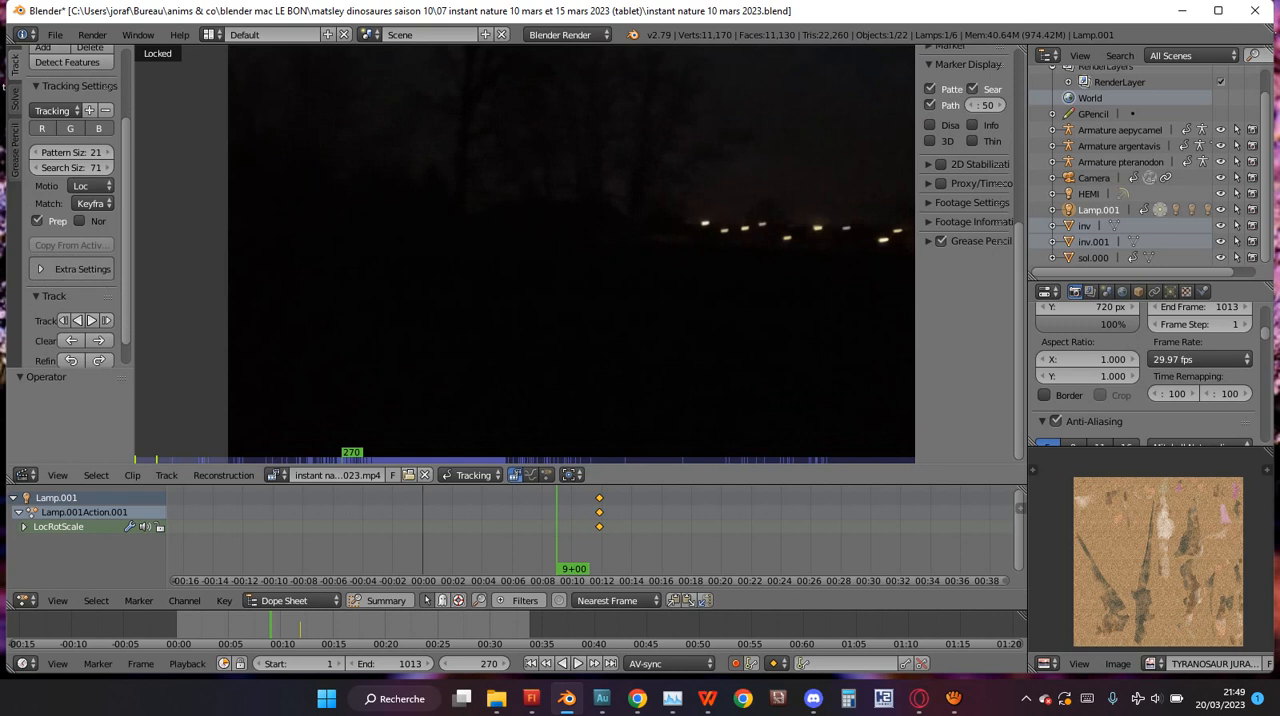
click(82, 269)
scroll(72, 250, down, 2)
click(72, 245)
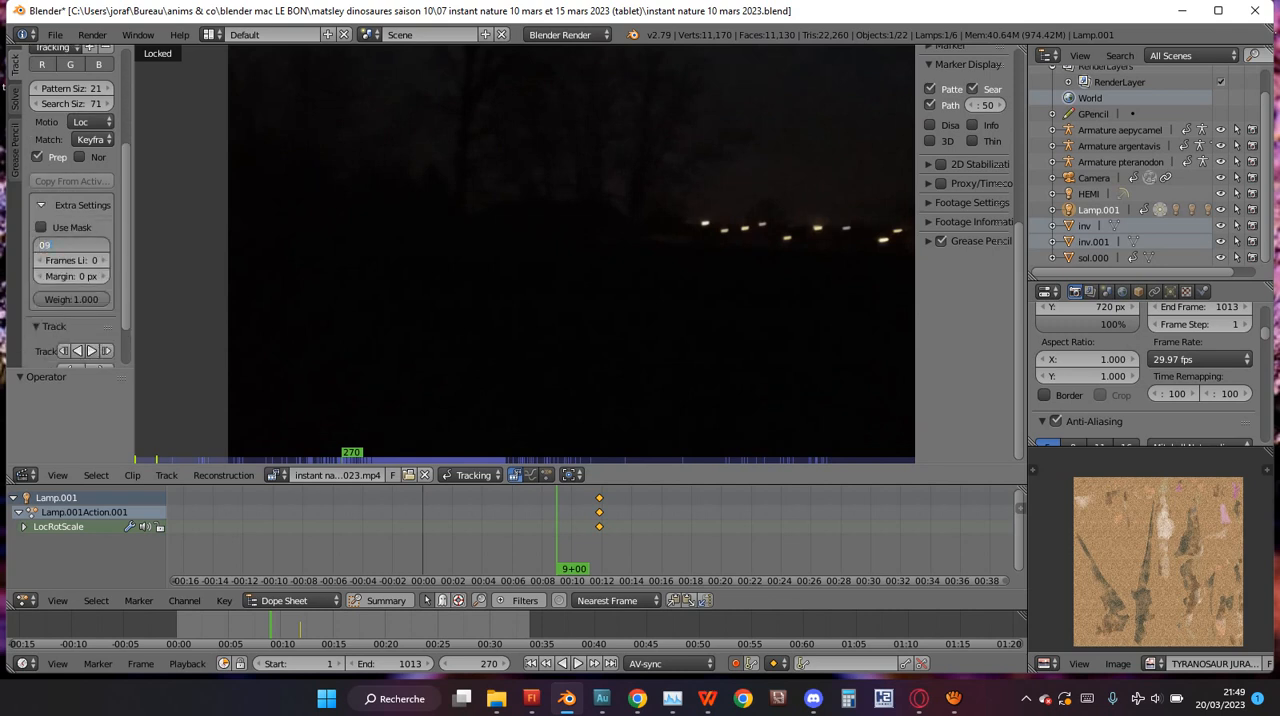
text(0.9)
key(Return)
scroll(100, 100, up, 2)
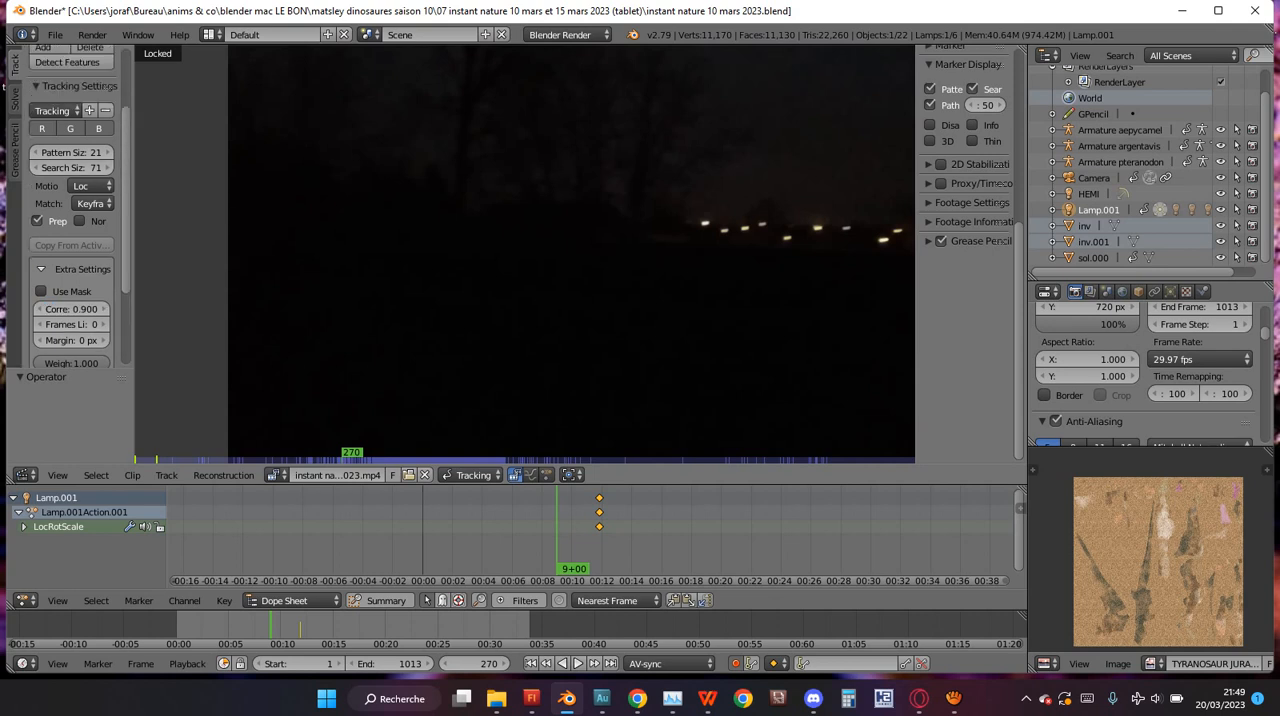
Play the clip past frame 802, scrub back to an earlier part, and stop at frame 672.
scroll(525, 254, up, 2)
scroll(525, 254, down, 4)
key(alt+shift+a)
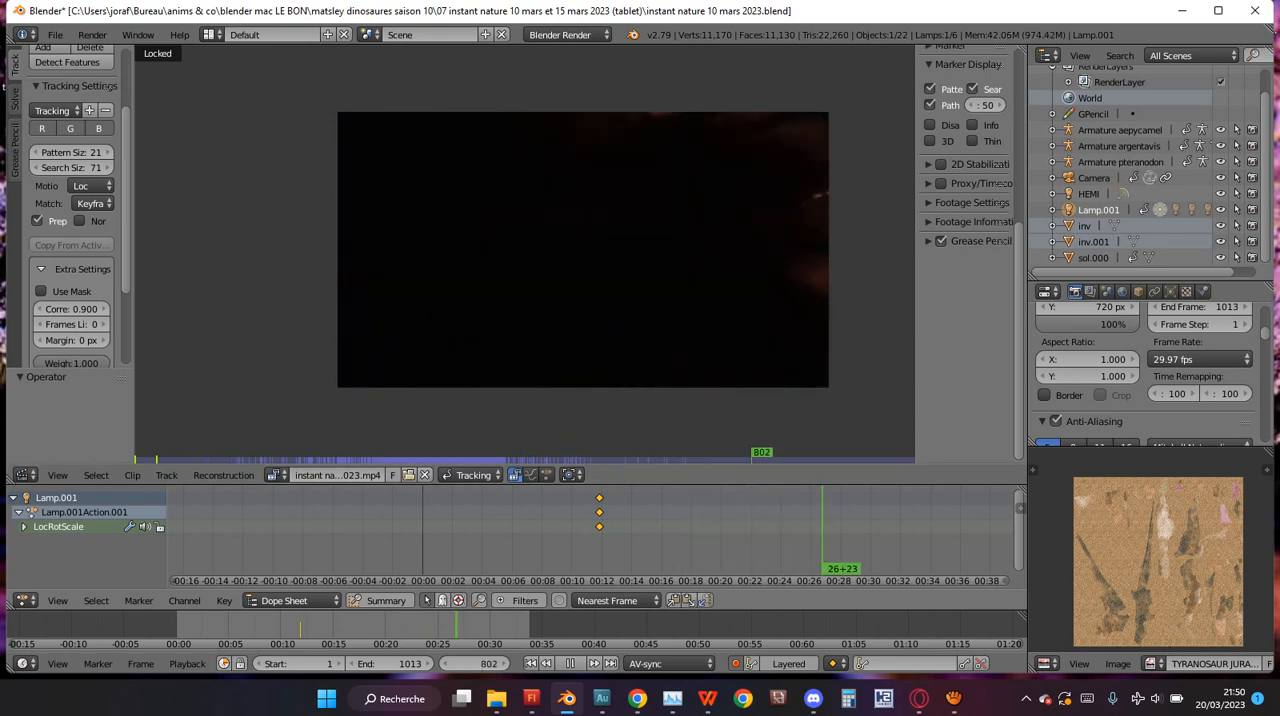
drag(467, 625, 382, 625)
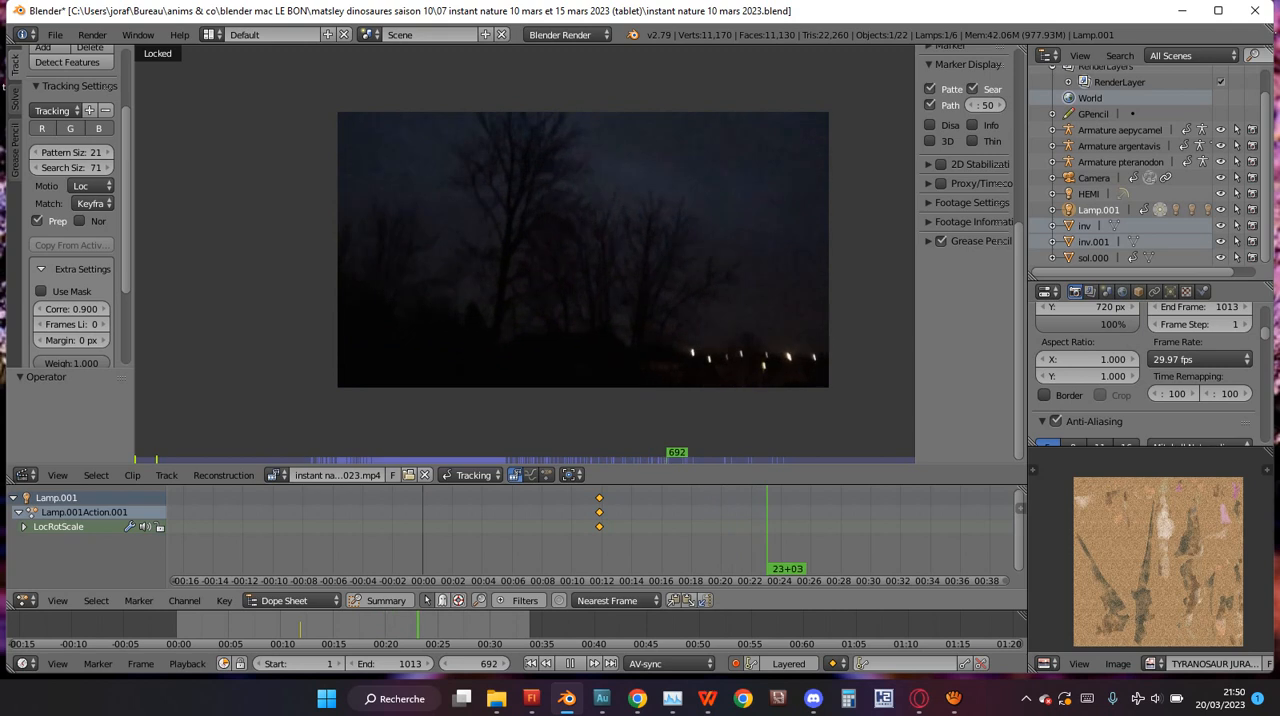
key(Escape)
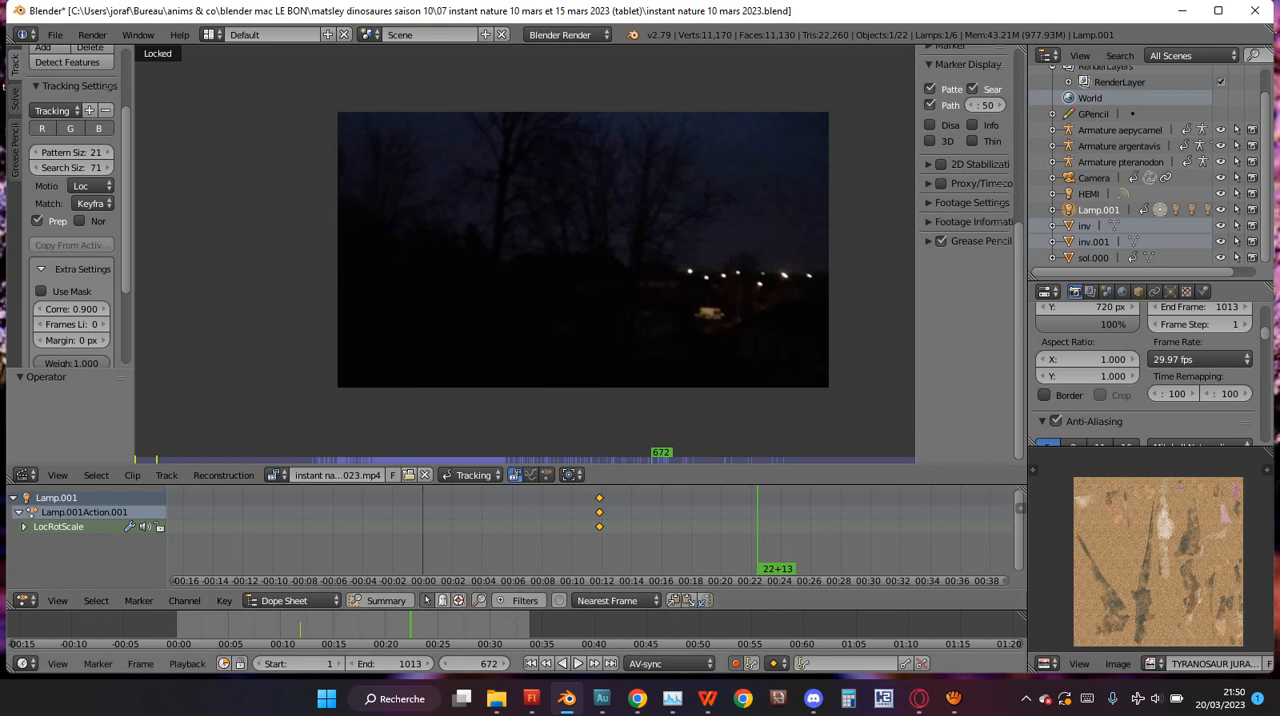
Play the footage around frames 605 to 775, scrub back, and stop on frame 663.
key(shift+alt+a)
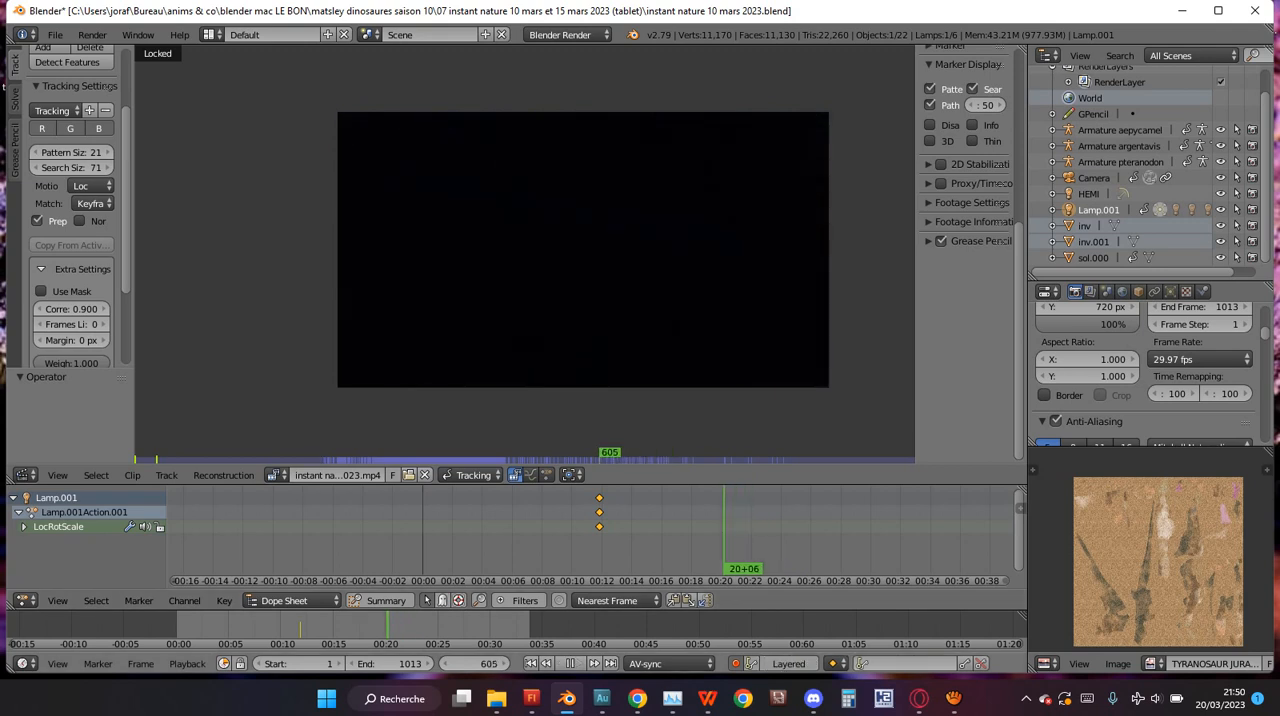
key(alt+a)
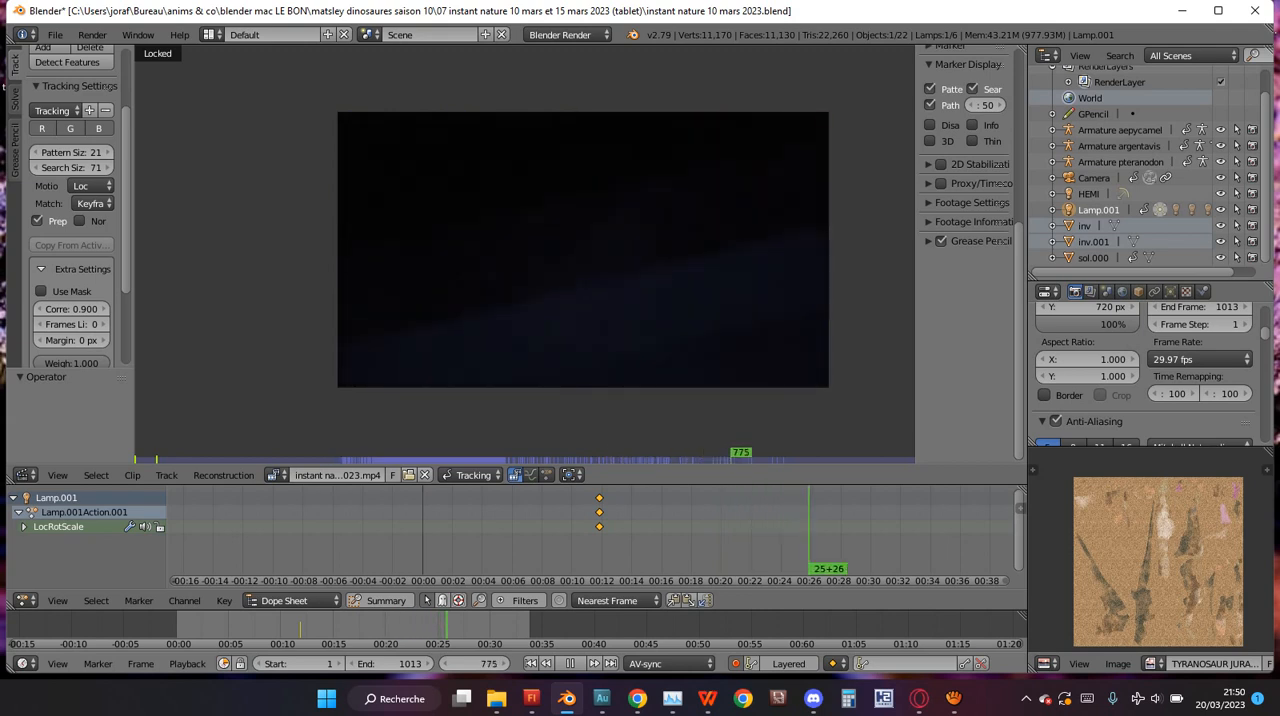
mouse_move(408, 626)
mouse_down()
mouse_move(390, 626)
mouse_move(402, 626)
mouse_up()
key(alt+a)
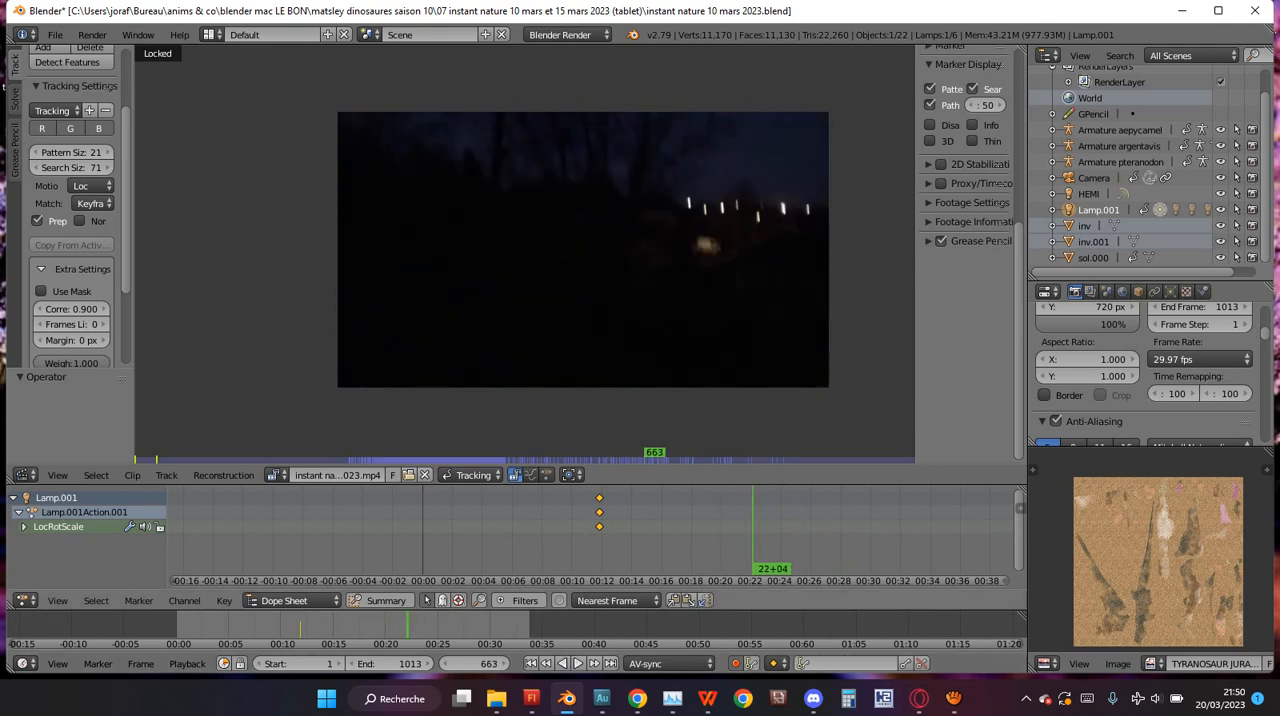
scroll(522, 255, up, 4)
scroll(524, 255, down, 2)
ctrl+click(524, 253)
scroll(524, 253, up, 2)
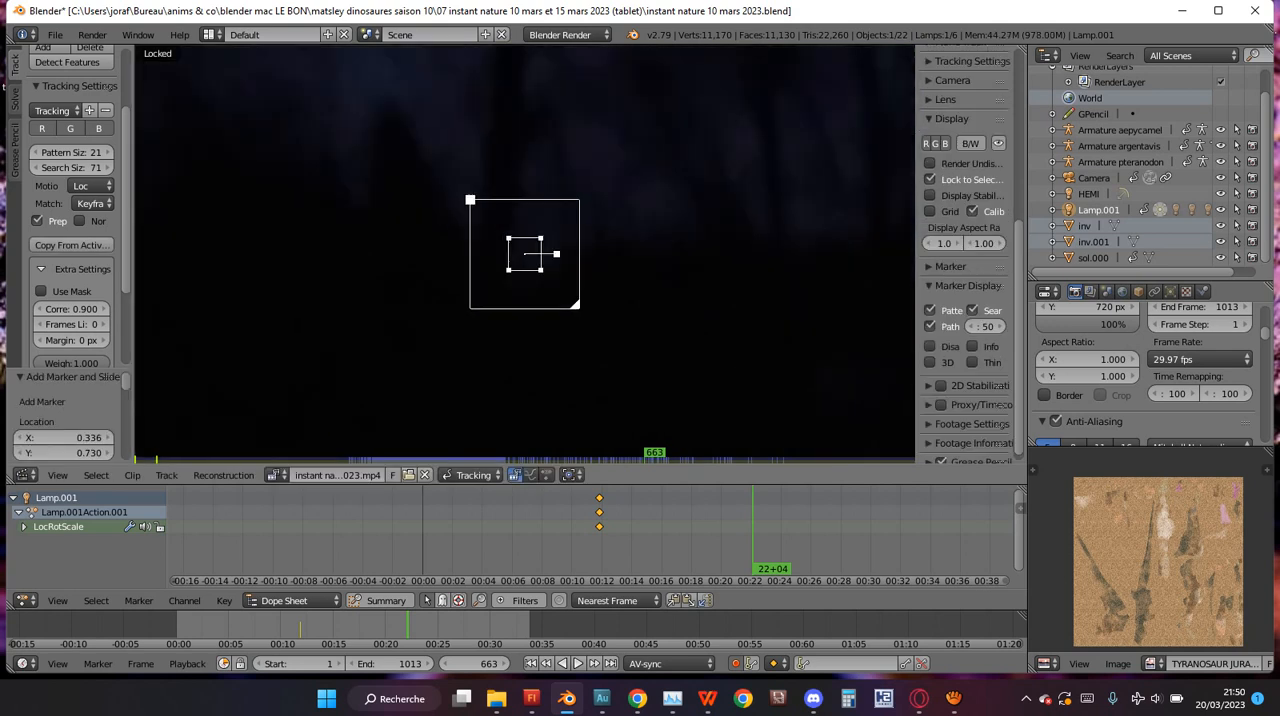
scroll(524, 254, down, 2)
key(ctrl+z)
ctrl+click(515, 262)
key(s)
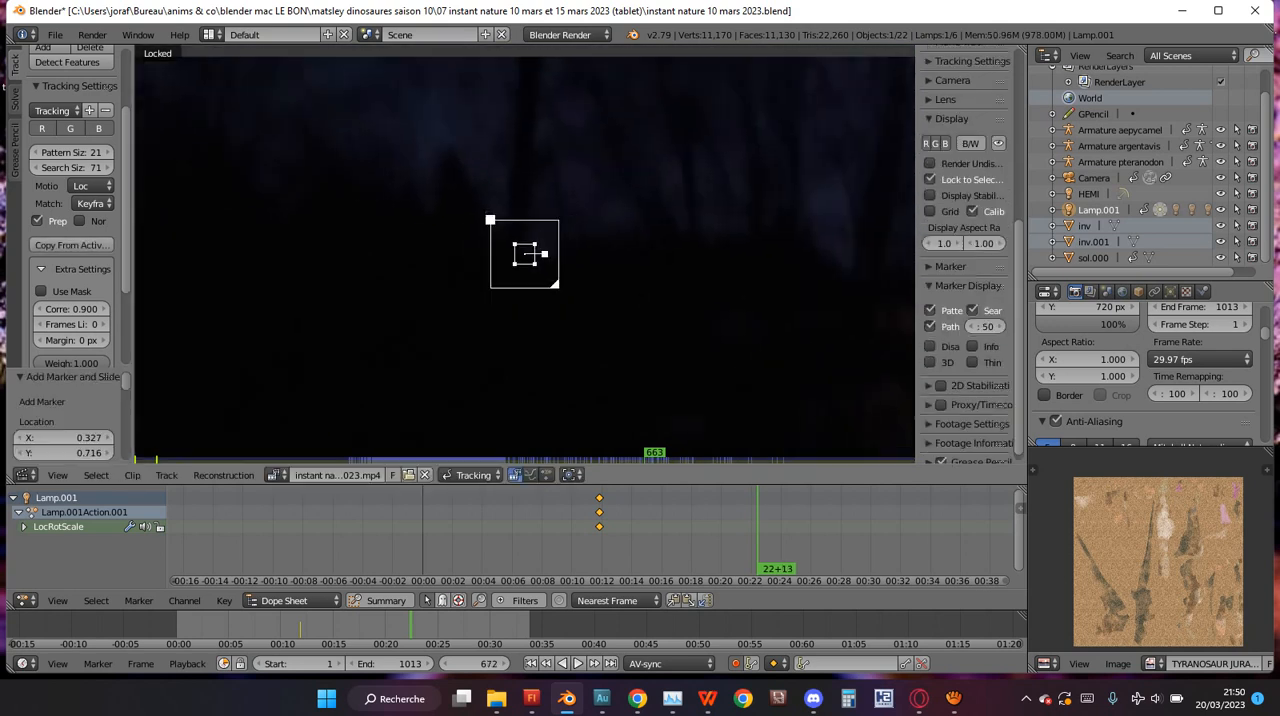
click(595, 274)
key(x)
click(595, 274)
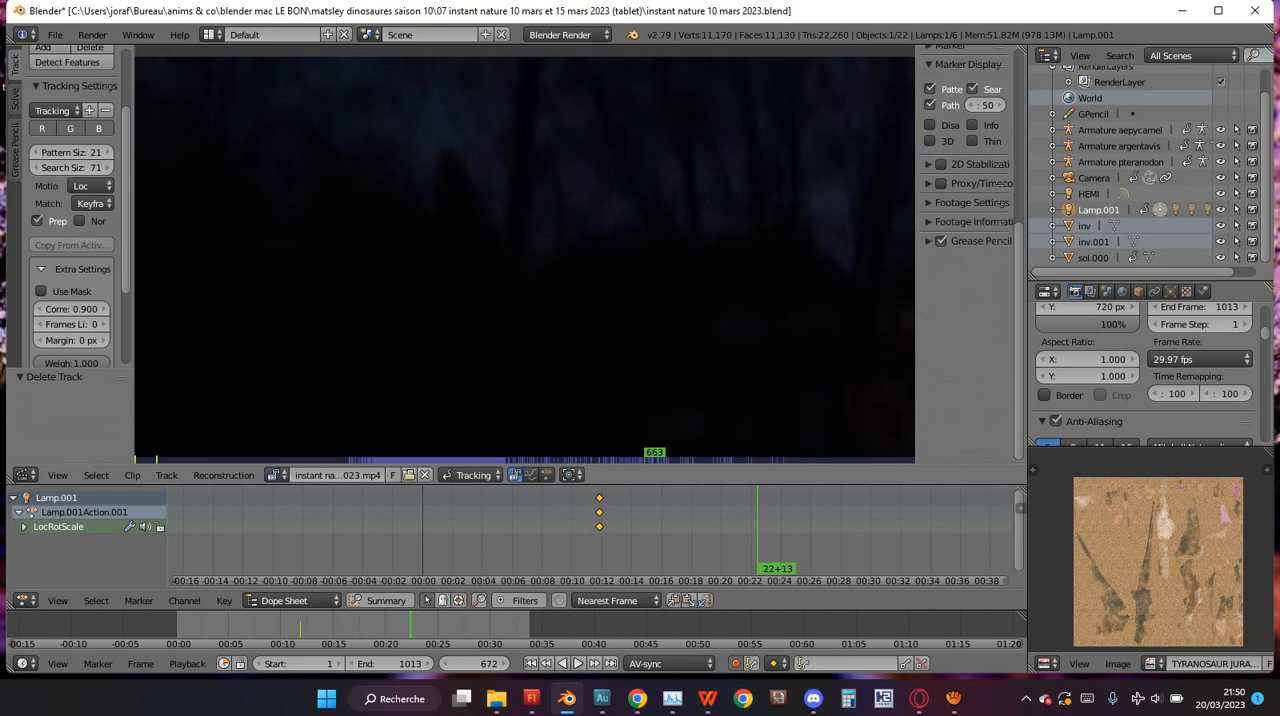
Add a tracking marker at the foot of the dark tree trunk and scale it up by about 2.84.
ctrl+click(531, 256)
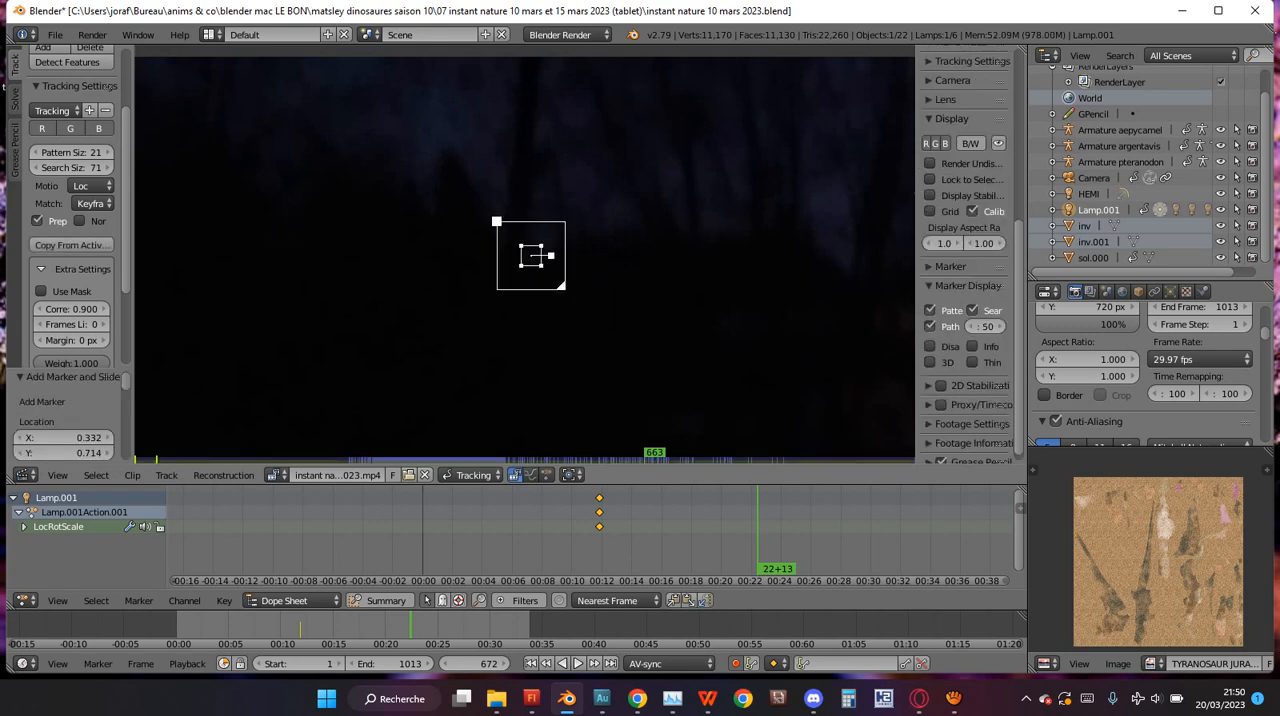
scroll(524, 254, up, 4)
key(s)
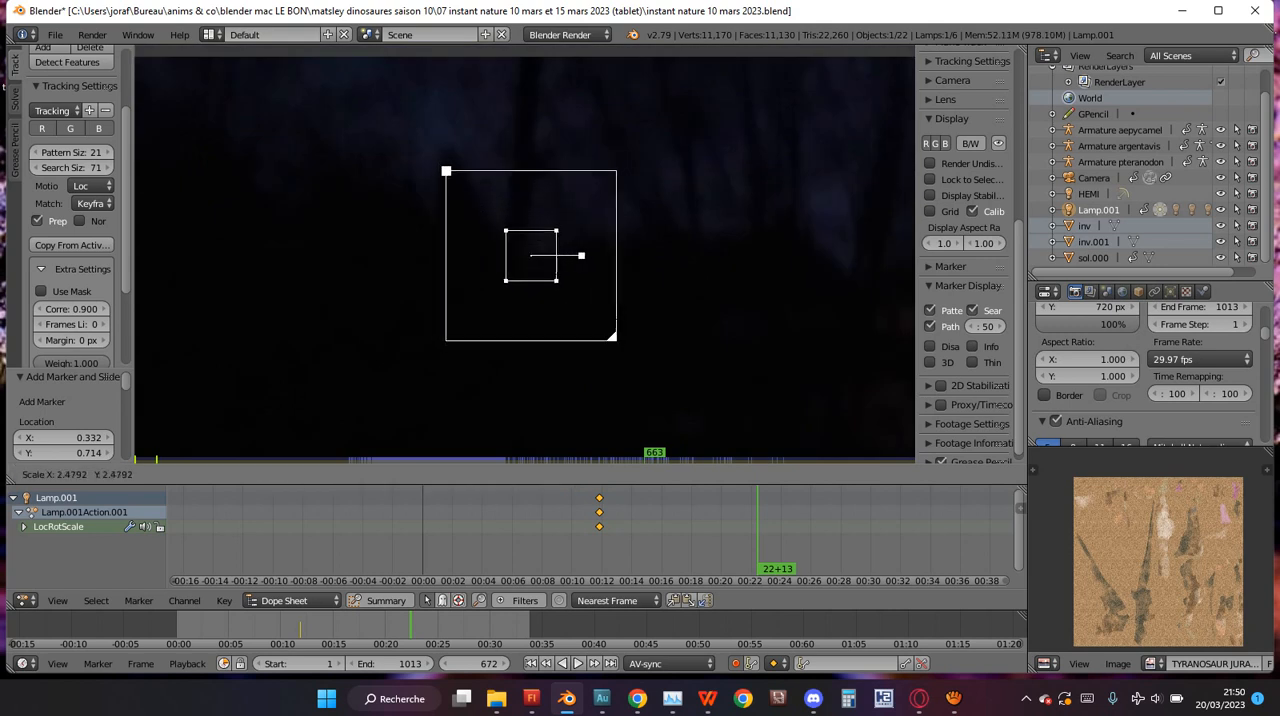
key(Return)
key(s)
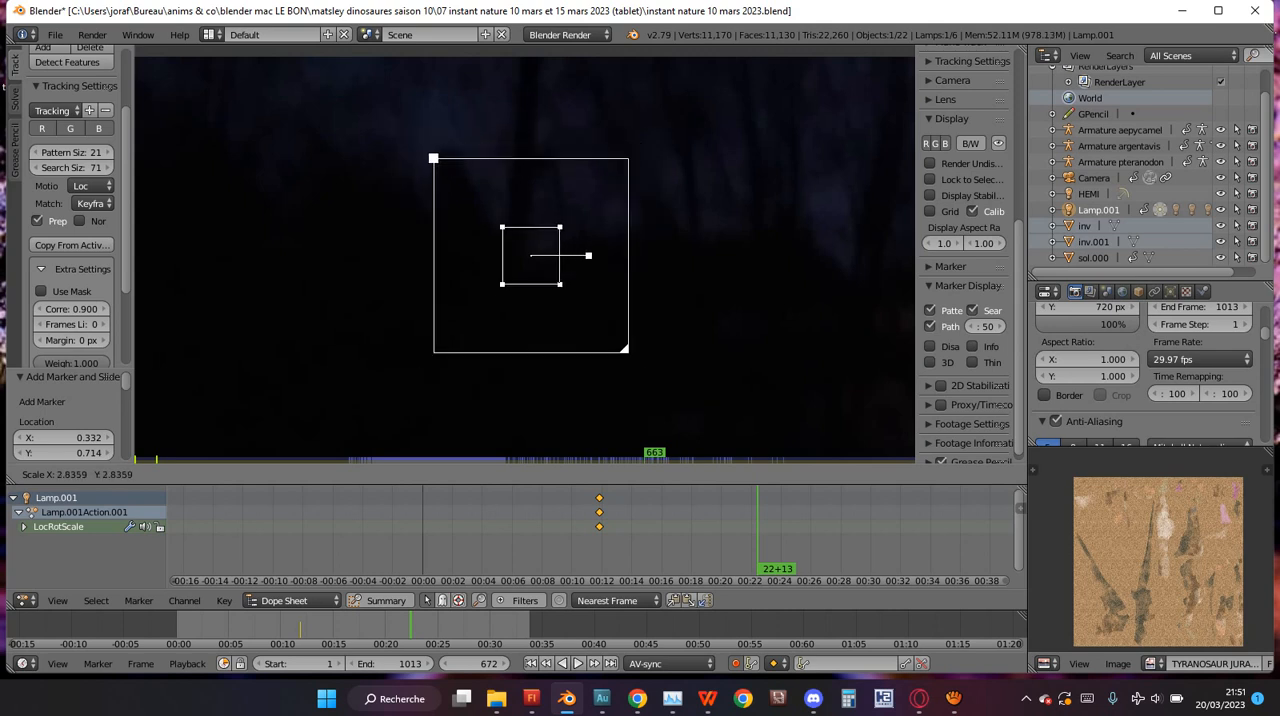
key(Return)
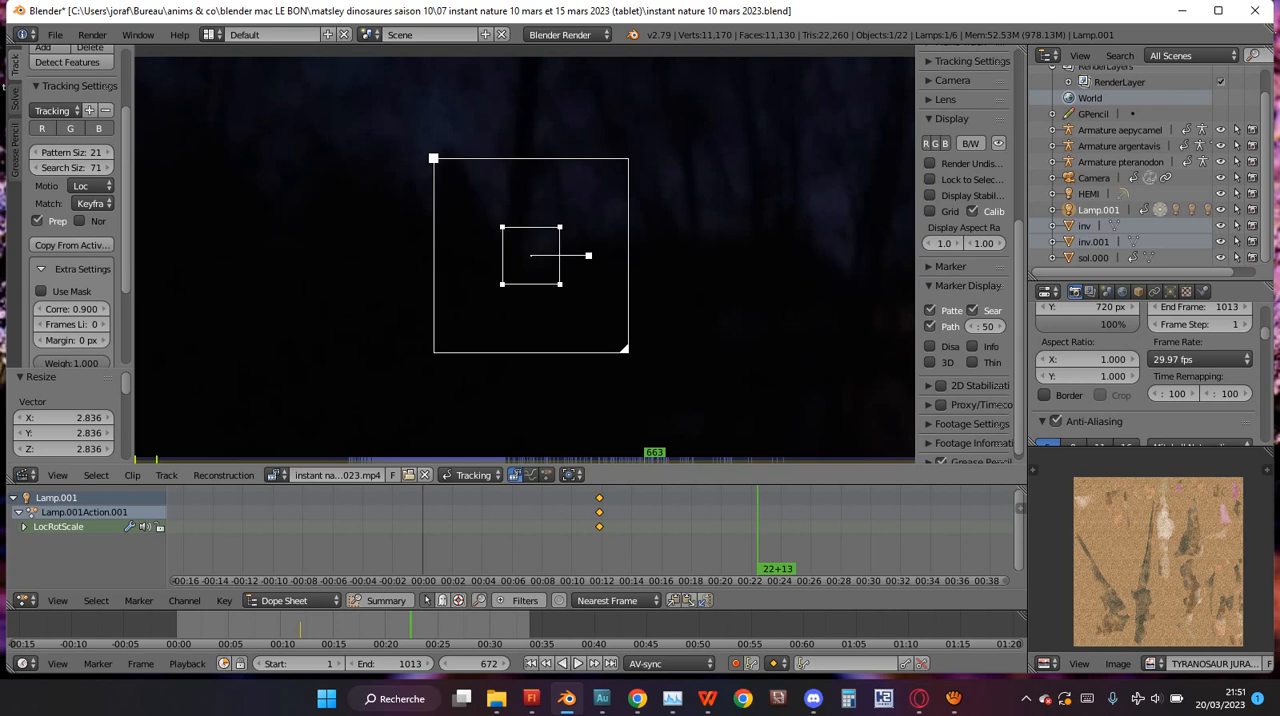
Expand the marker settings and resize the trunk marker's search area to 277.35 wide by 152.35 high.
scroll(1003, 414, down, 1)
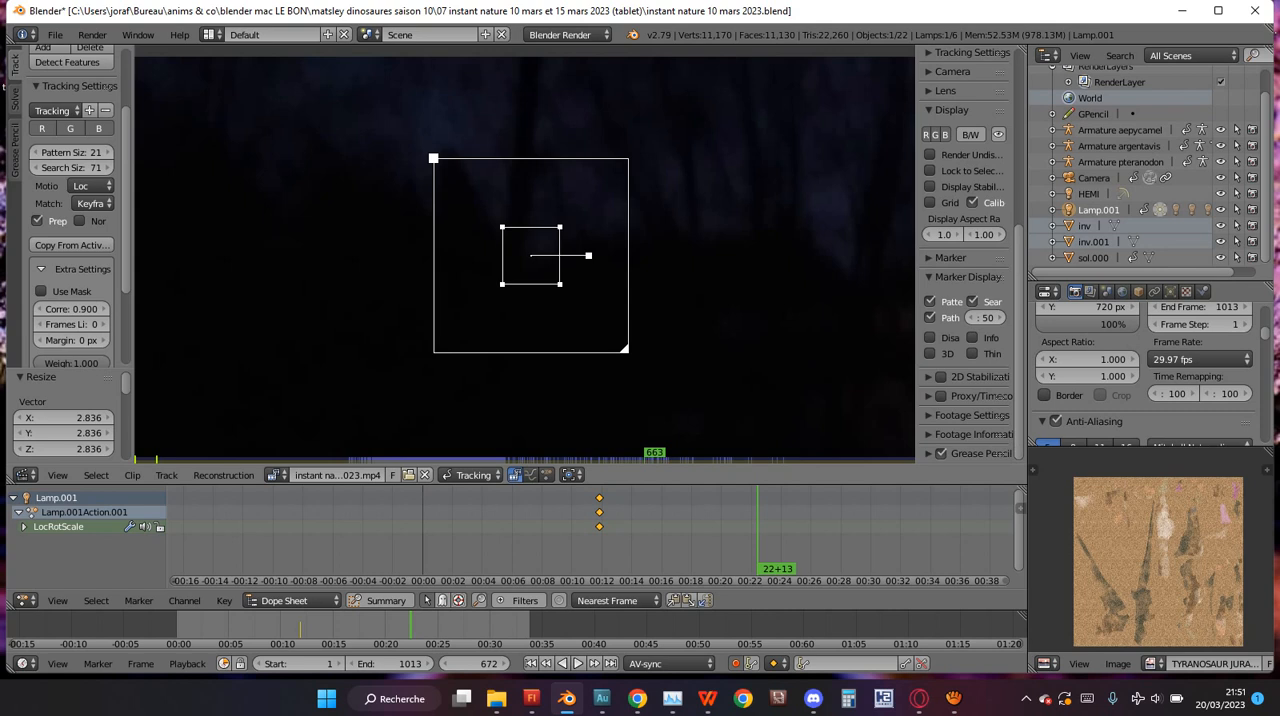
click(950, 257)
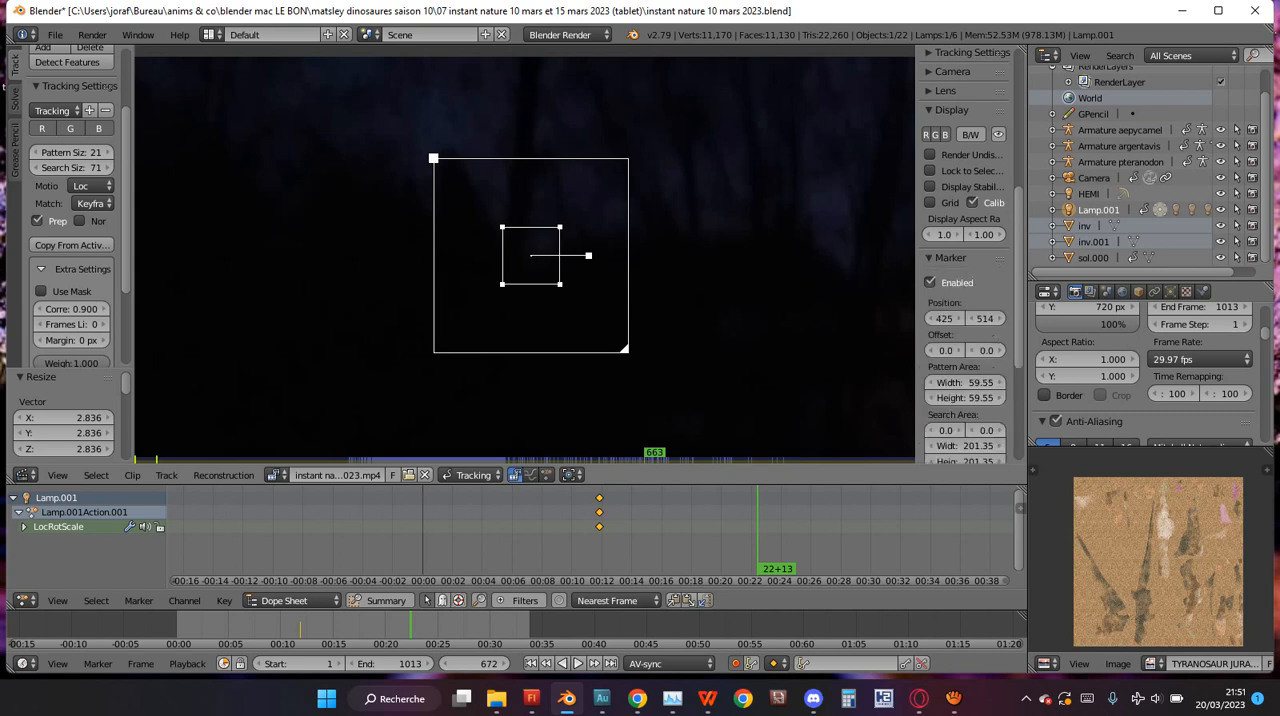
scroll(965, 254, down, 5)
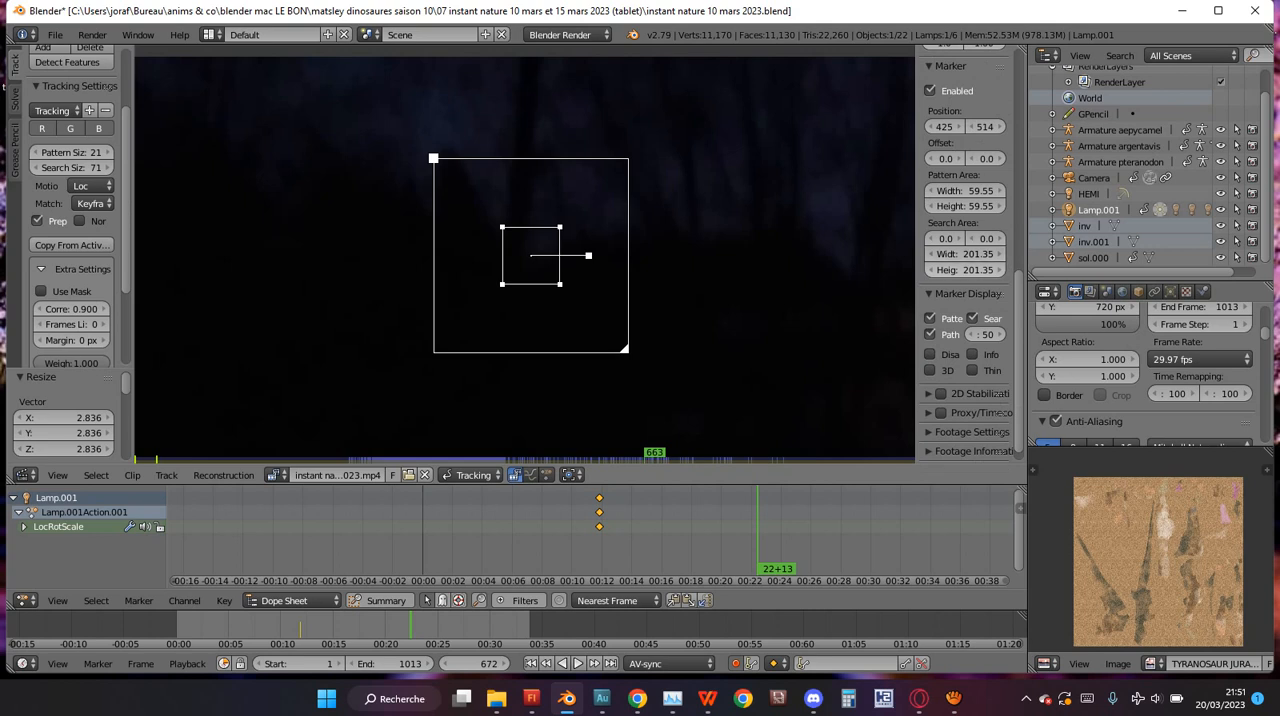
mouse_move(965, 254)
mouse_down()
mouse_move(1003, 254)
mouse_move(986, 270)
mouse_move(931, 270)
mouse_move(968, 254)
mouse_move(983, 270)
mouse_up()
scroll(525, 254, down, 2)
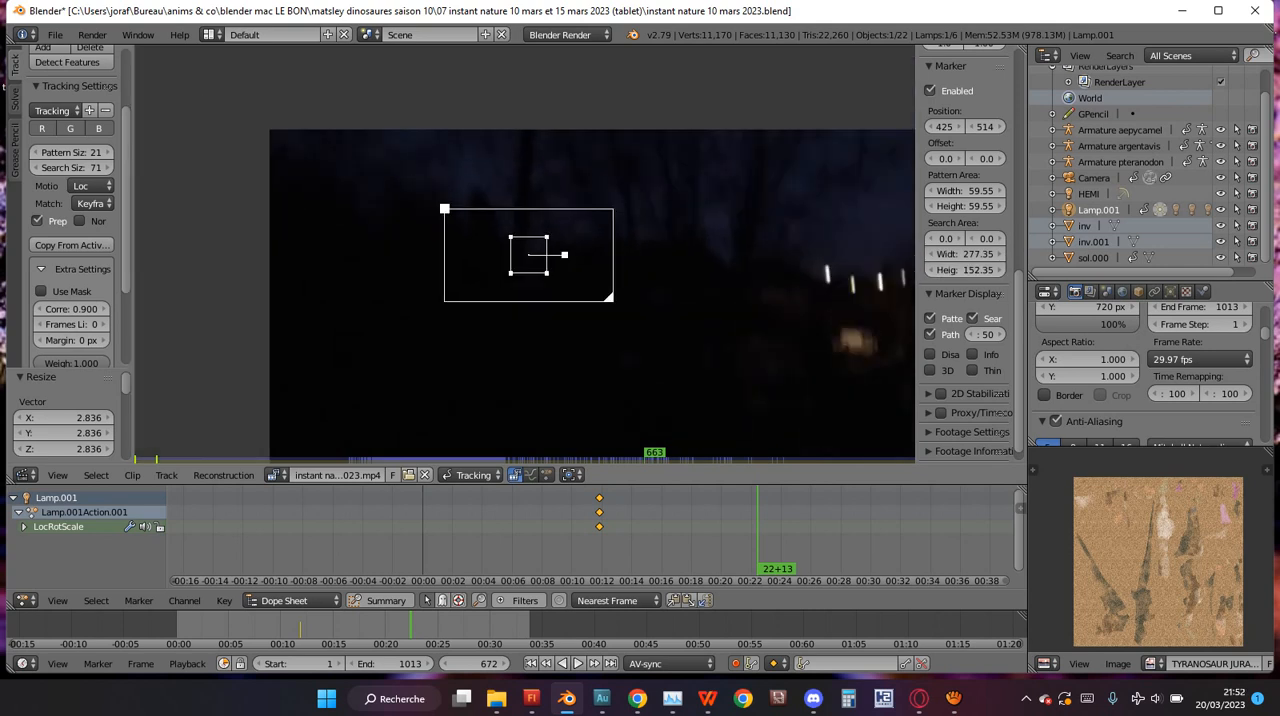
scroll(524, 255, up, 2)
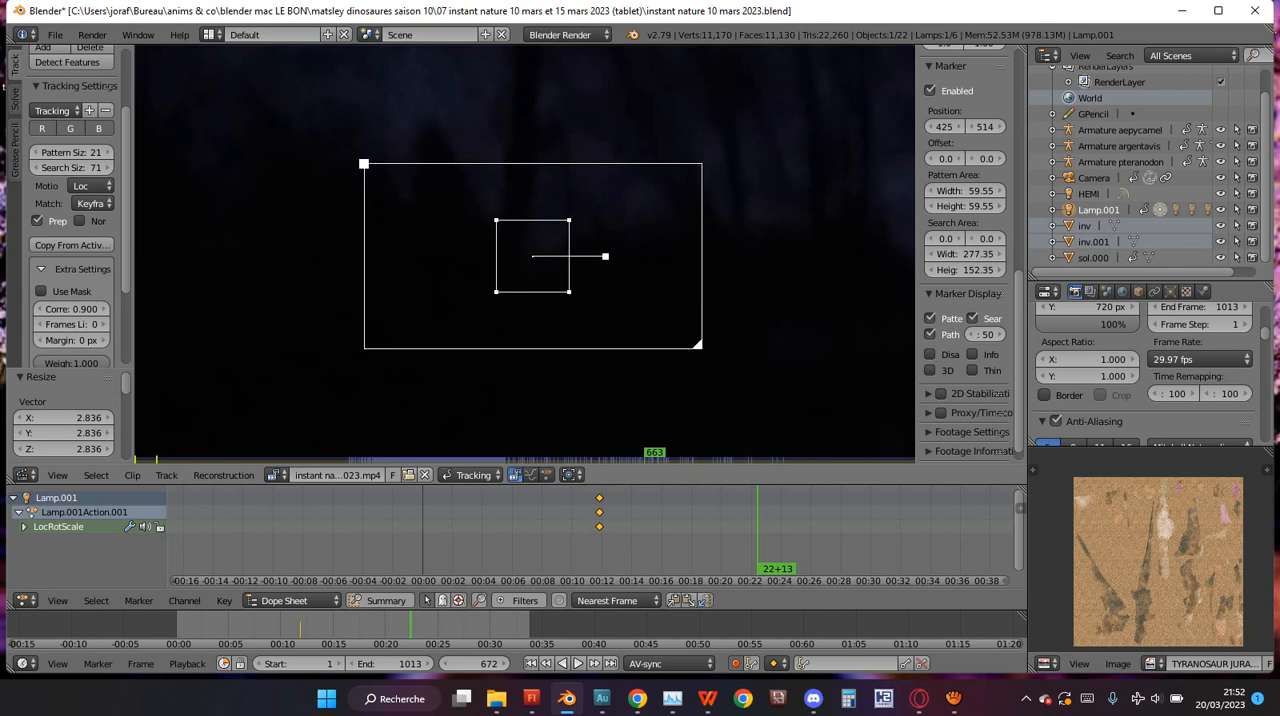
Track the trunk marker backwards from frame 663 and lock the view to the selected marker.
key(shift+ctrl+t)
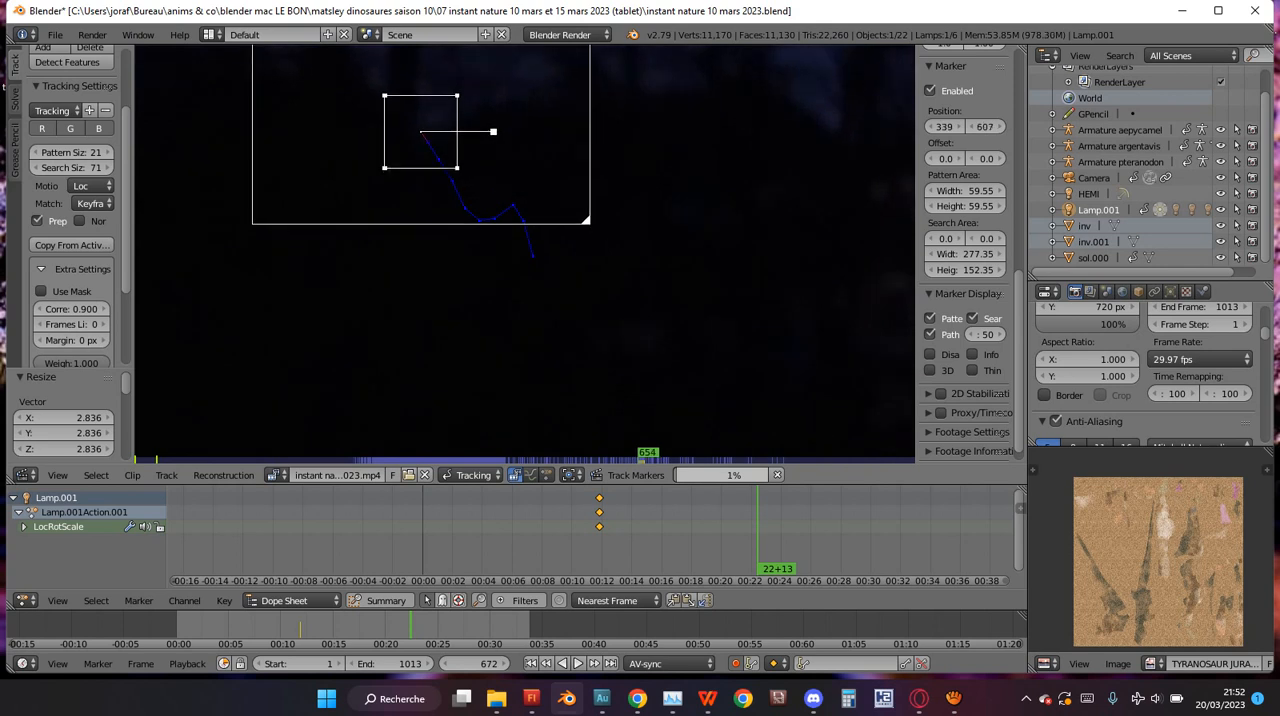
key(l)
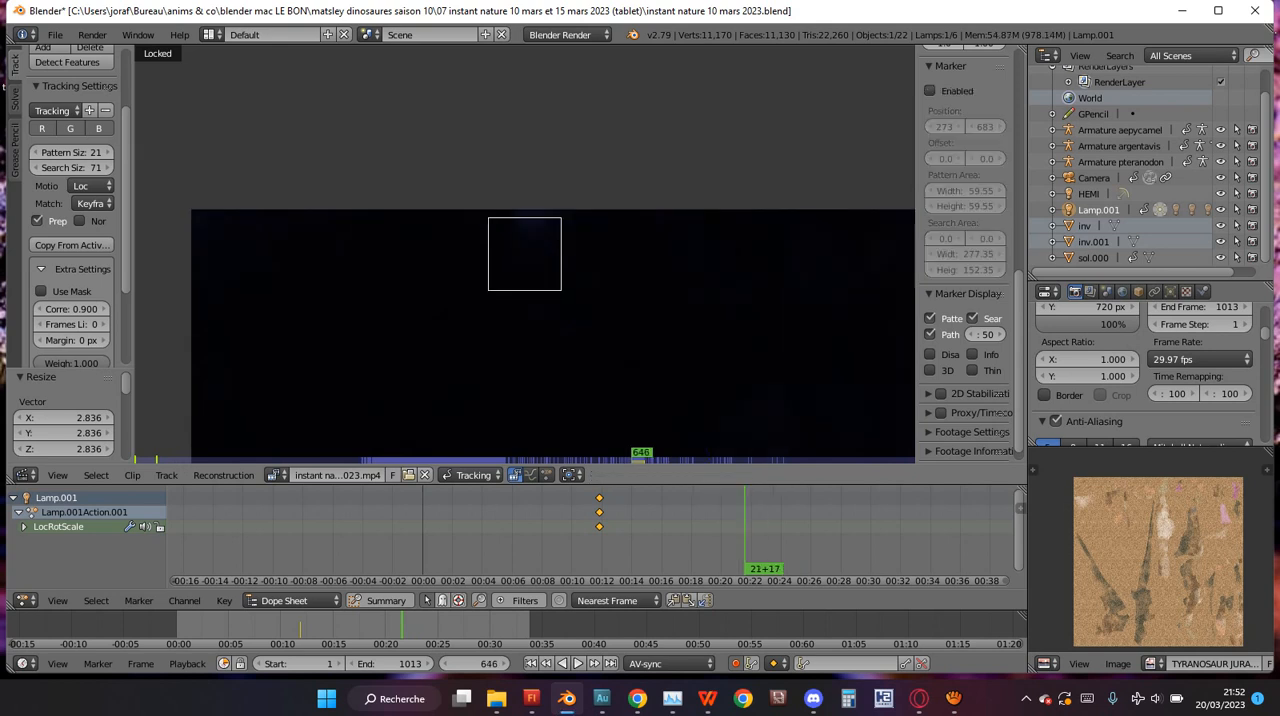
Move back and forth through frames 647 to 666 to check how well the marker follows the foot of the trunk.
key(alt+a)
key(alt+a)
key(Left)
key(Left)
key(Left)
key(Left)
key(Left)
key(Left)
key(Left)
key(Left)
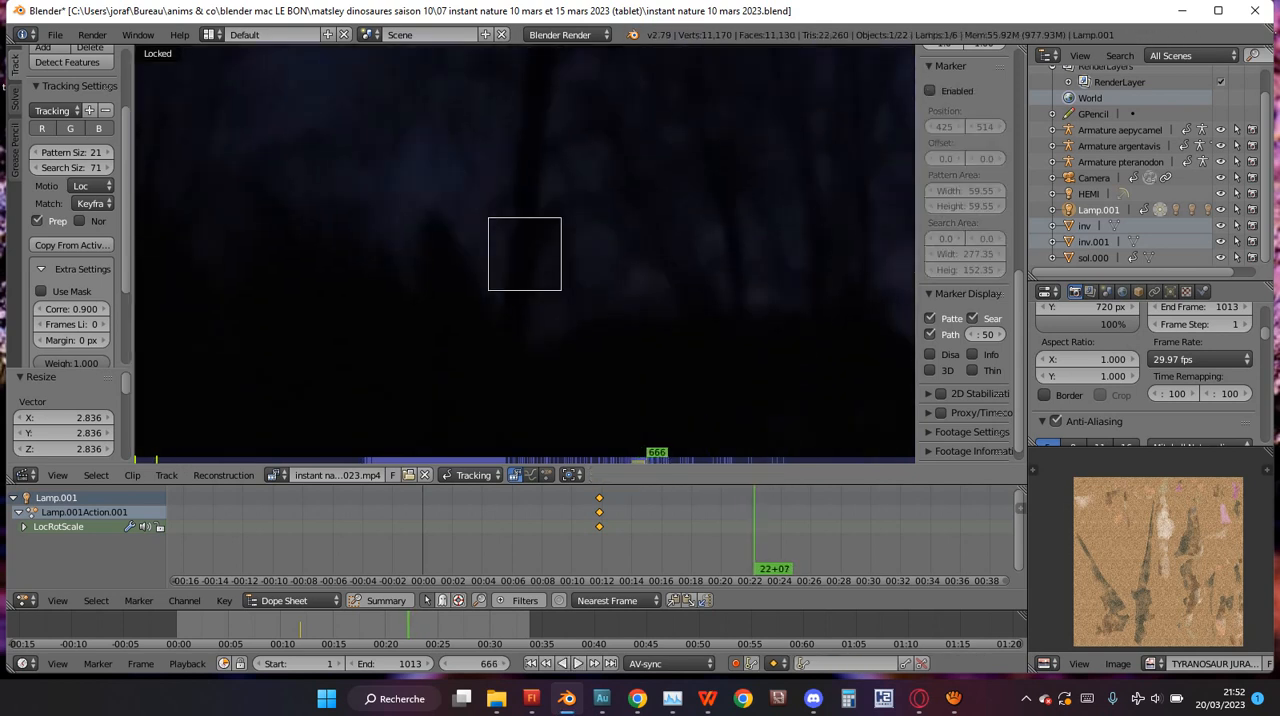
scroll(525, 254, up, 1)
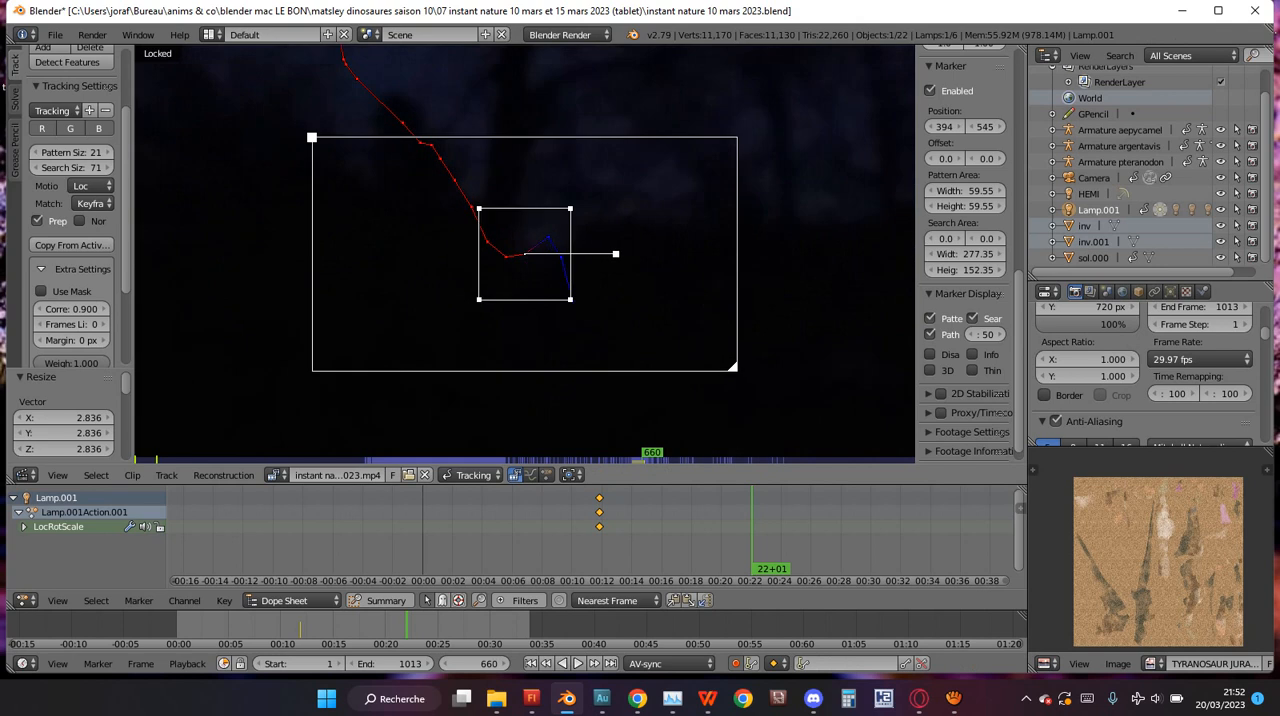
key(Right)
key(Right)
key(Right)
key(Right)
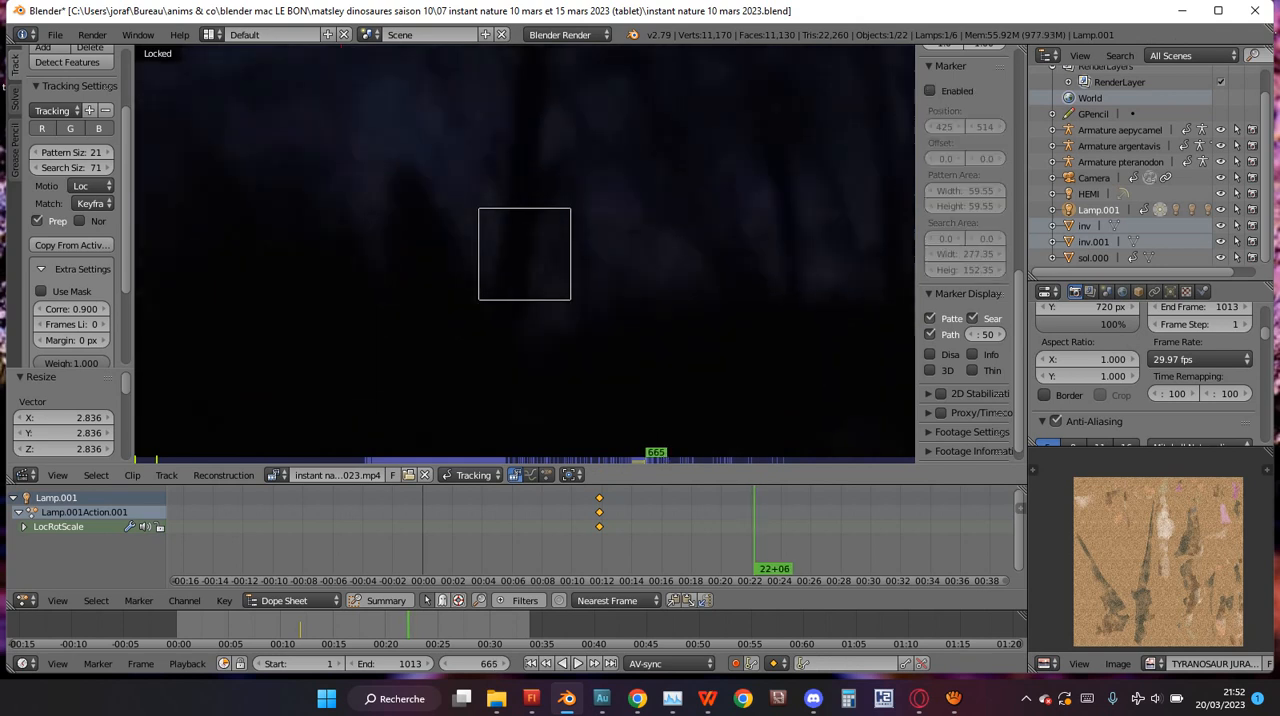
key(Left)
key(Left)
key(Left)
key(Left)
key(Left)
key(Left)
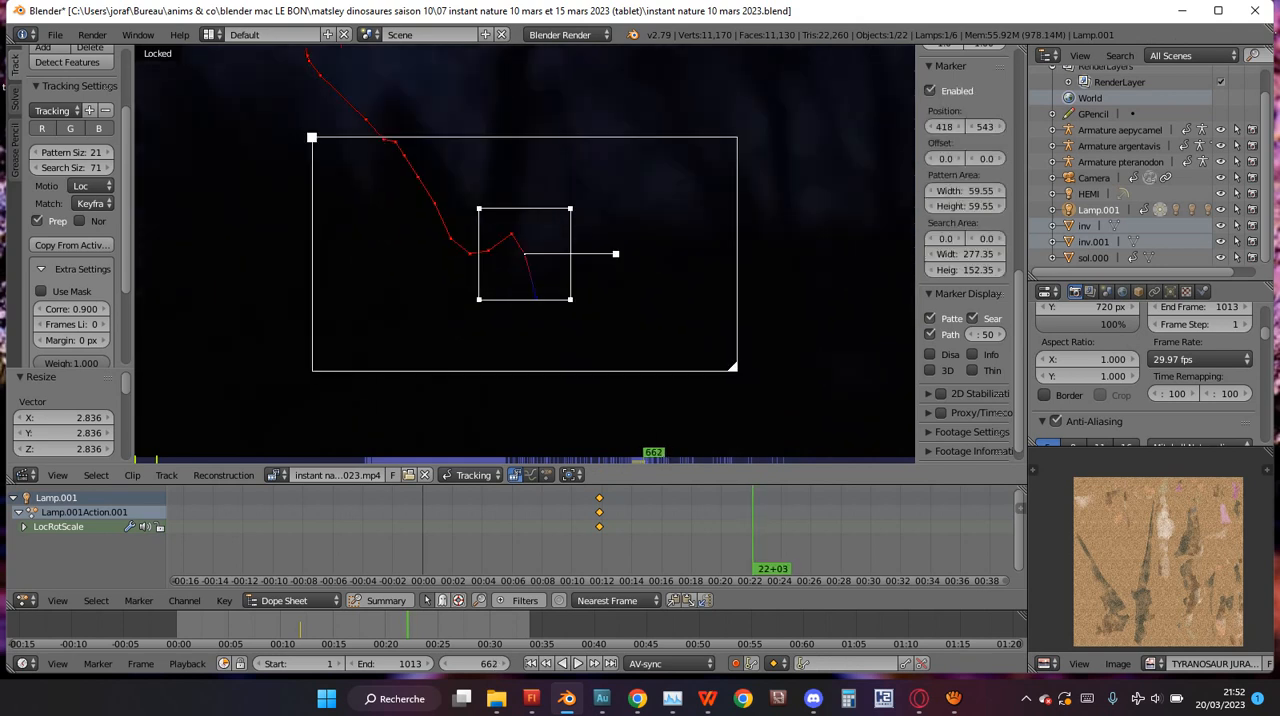
key(Right)
key(Right)
key(Right)
key(Right)
key(Right)
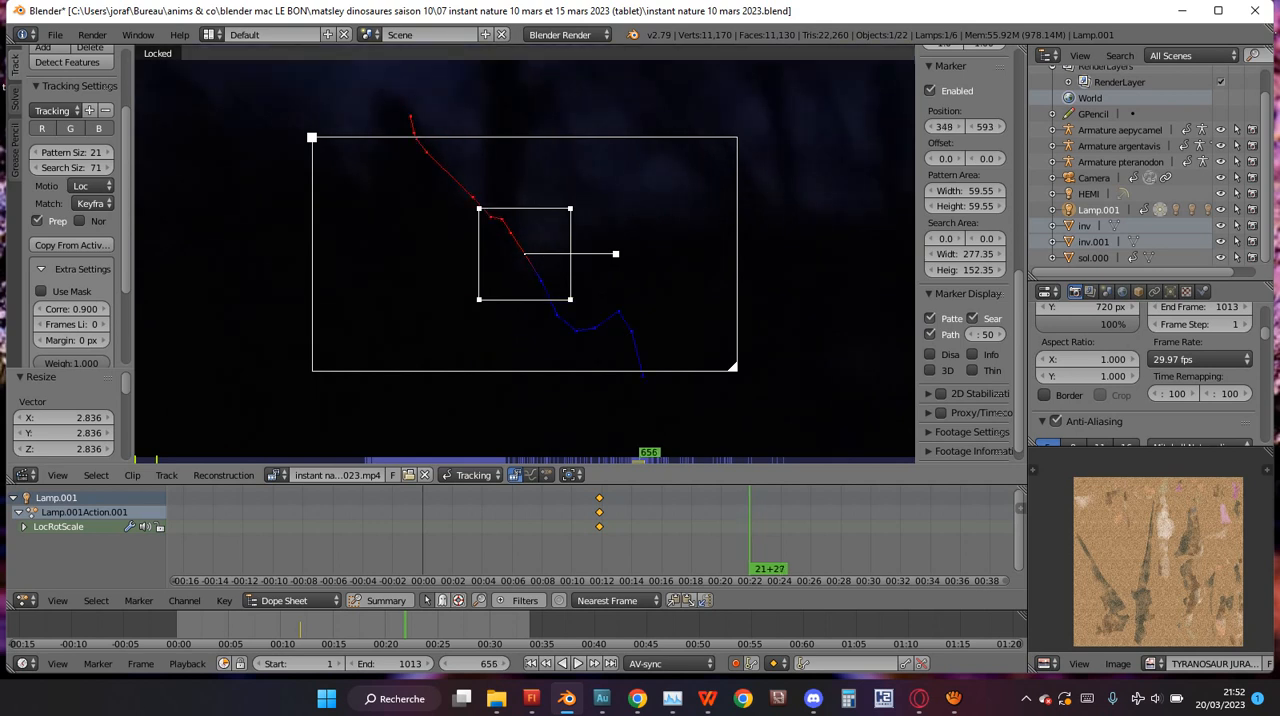
key(Right)
key(Left)
key(Left)
key(Left)
key(Left)
key(Left)
key(Left)
key(Left)
key(Left)
key(Left)
key(Right)
key(Right)
key(Right)
key(Right)
key(Right)
key(Right)
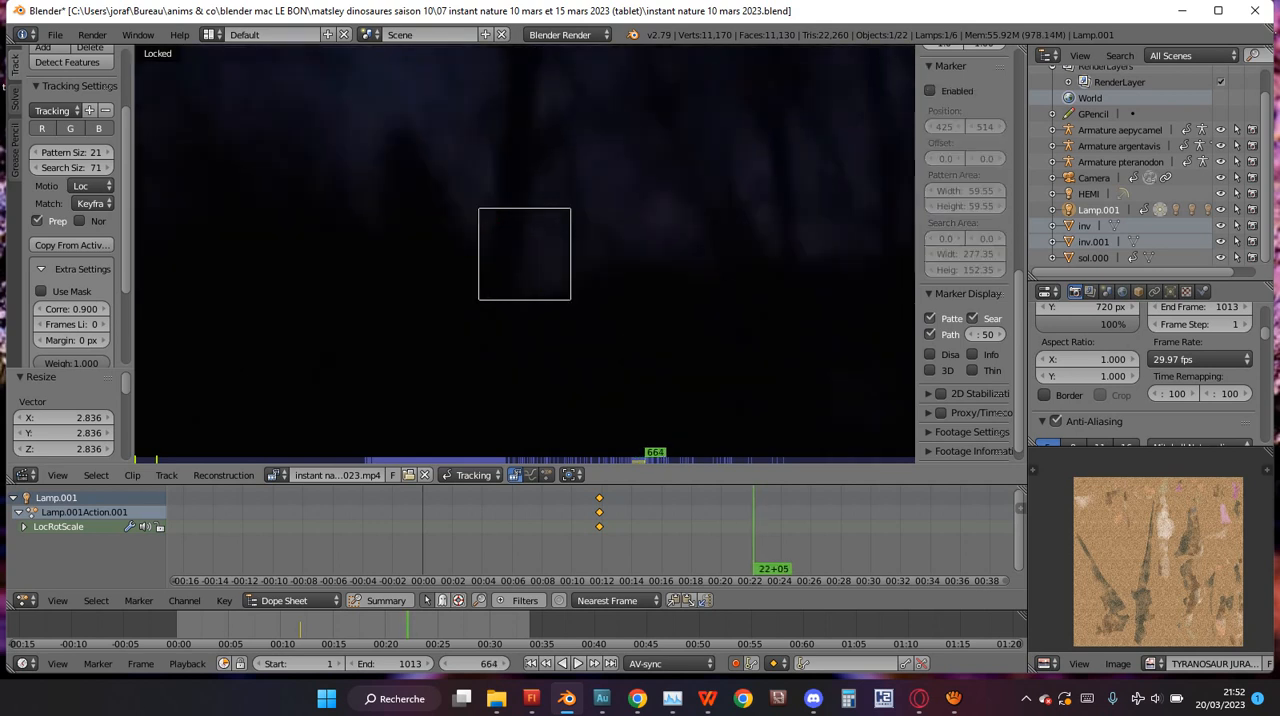
key(Left)
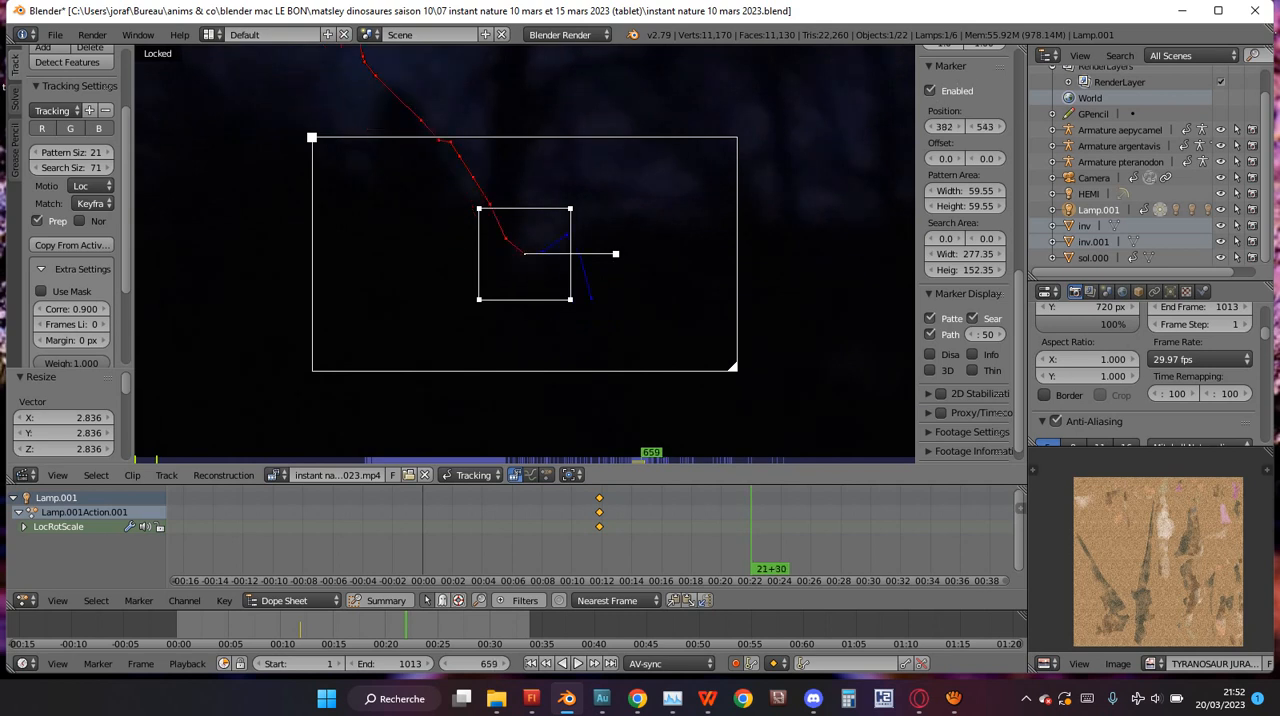
key(Right)
key(Right)
key(Right)
key(Right)
key(Right)
key(Right)
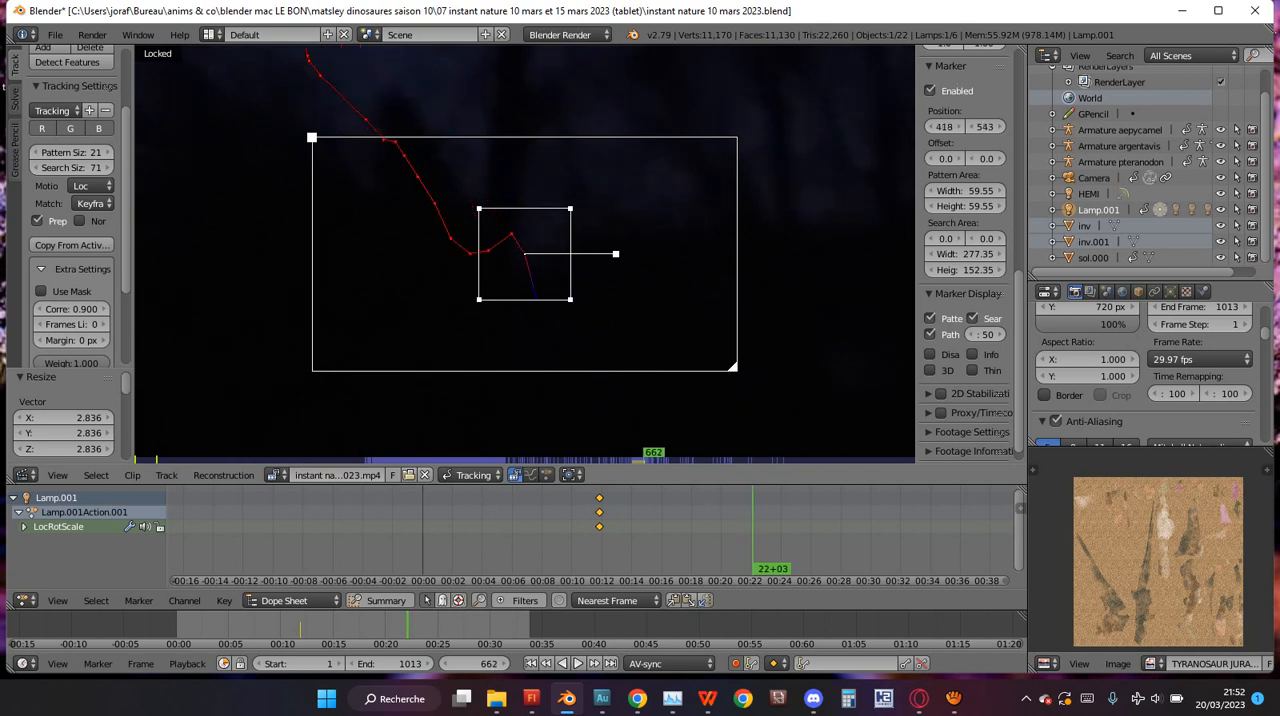
key(Left)
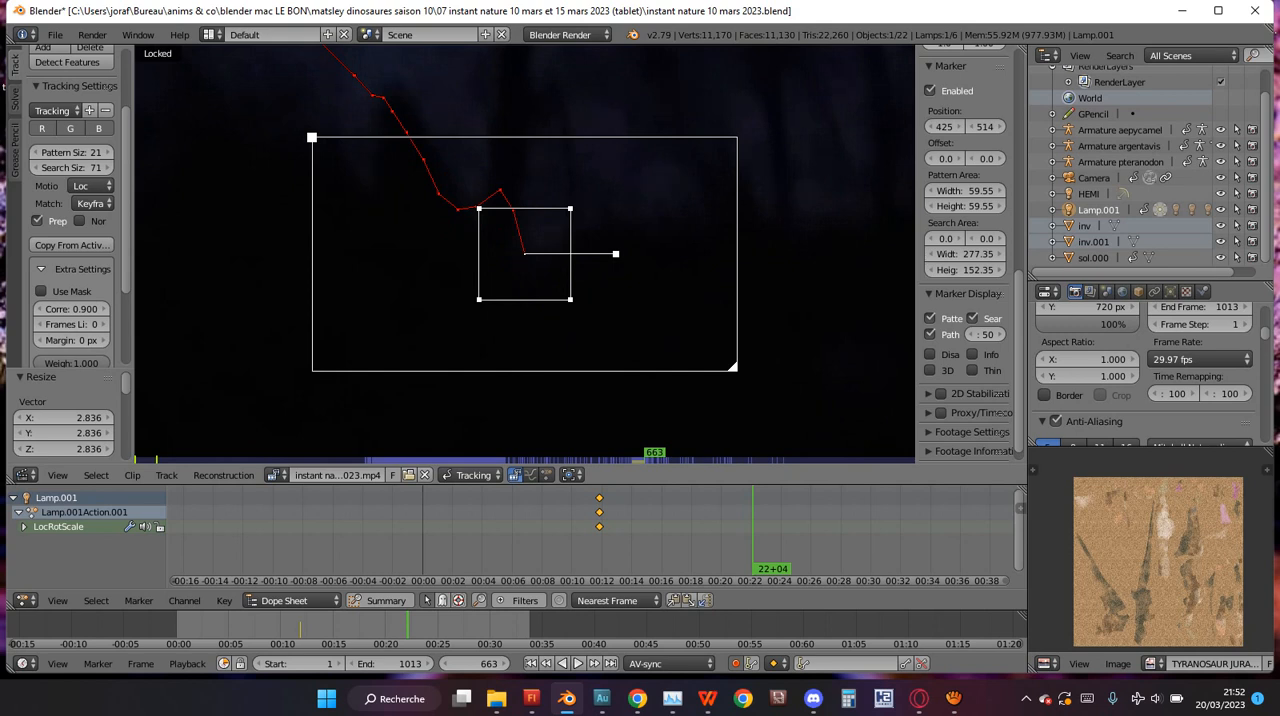
key(Left)
key(Left)
key(Left)
key(Left)
key(Left)
key(Left)
key(Left)
key(Left)
key(Left)
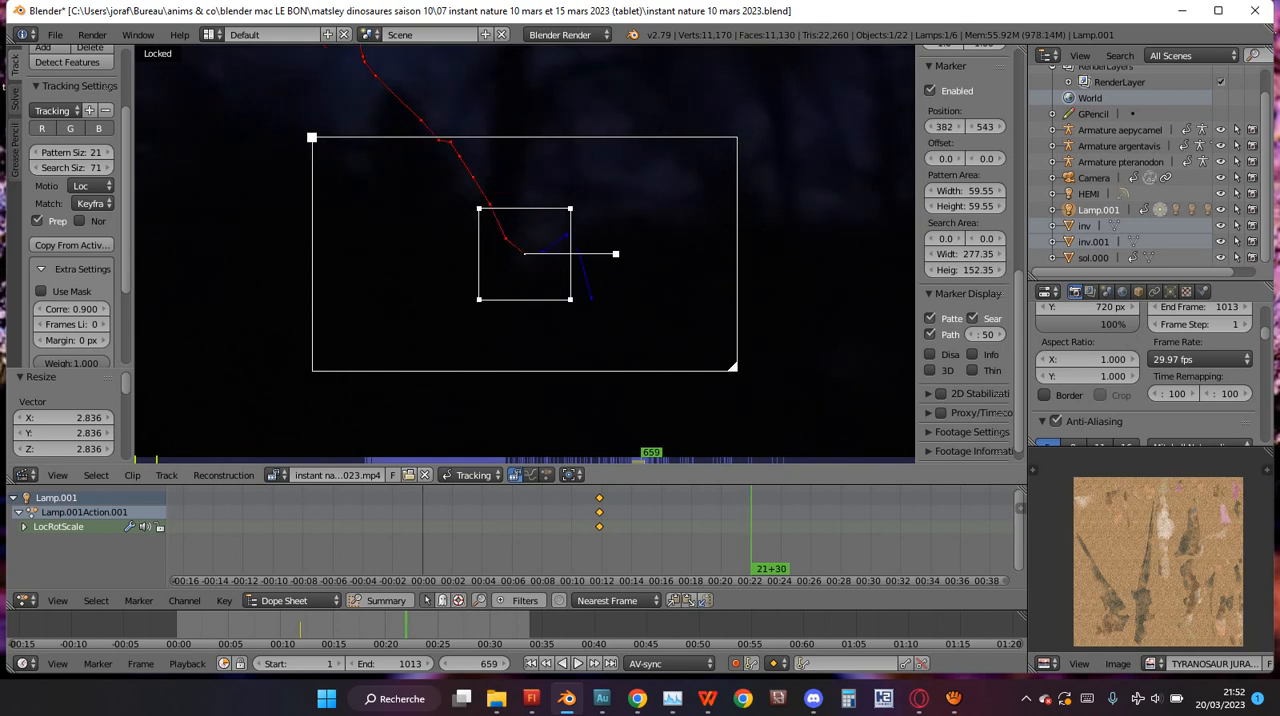
key(Left)
key(Left)
key(Left)
key(Left)
key(Left)
key(Left)
key(Left)
key(Right)
key(Right)
key(Right)
key(Right)
key(Right)
key(Right)
key(Right)
key(Right)
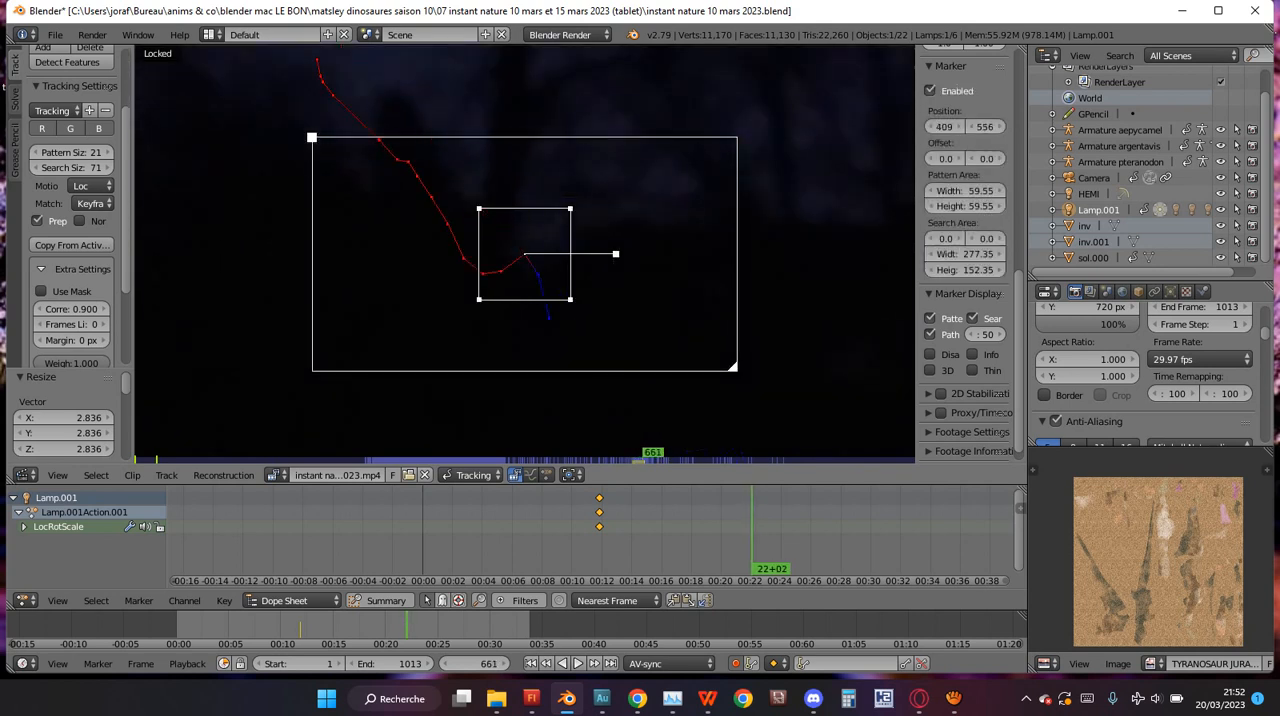
key(Left)
key(Left)
key(Left)
key(Left)
key(Left)
key(Left)
key(Left)
key(Left)
key(Left)
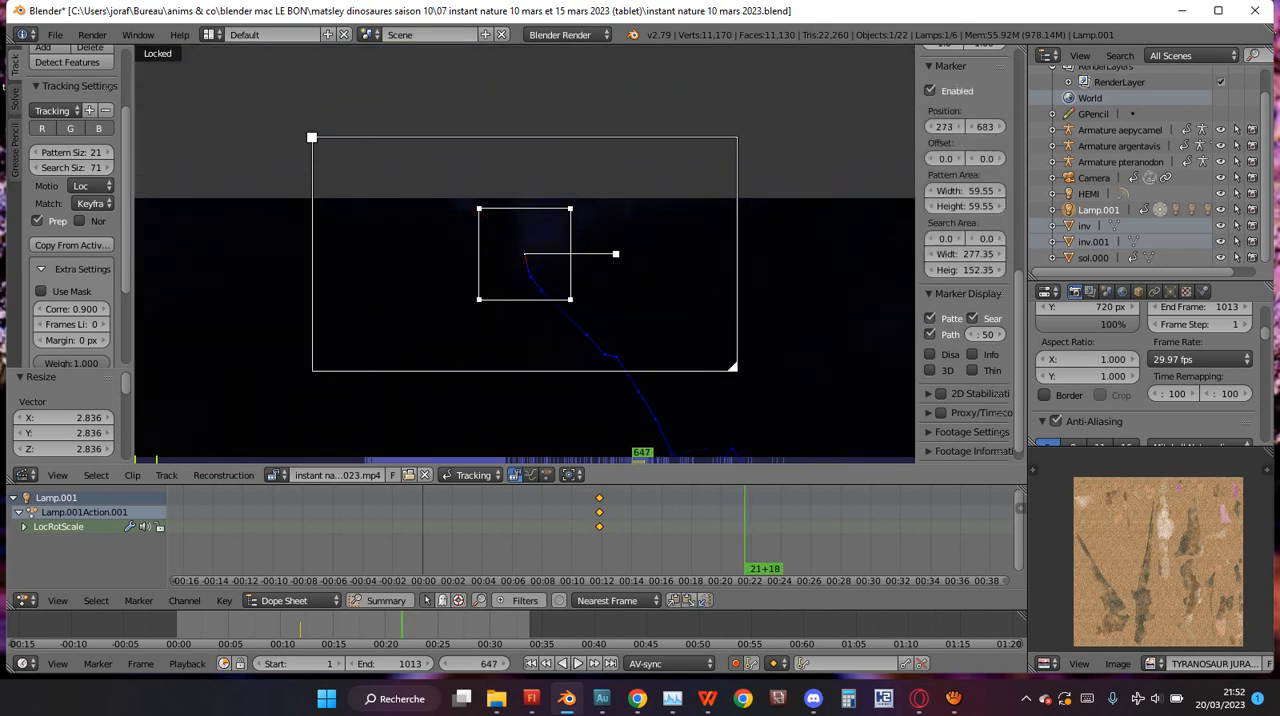
Check the marker's path against the whole image across frames 646 to 662.
scroll(524, 254, down, 4)
scroll(524, 254, up, 4)
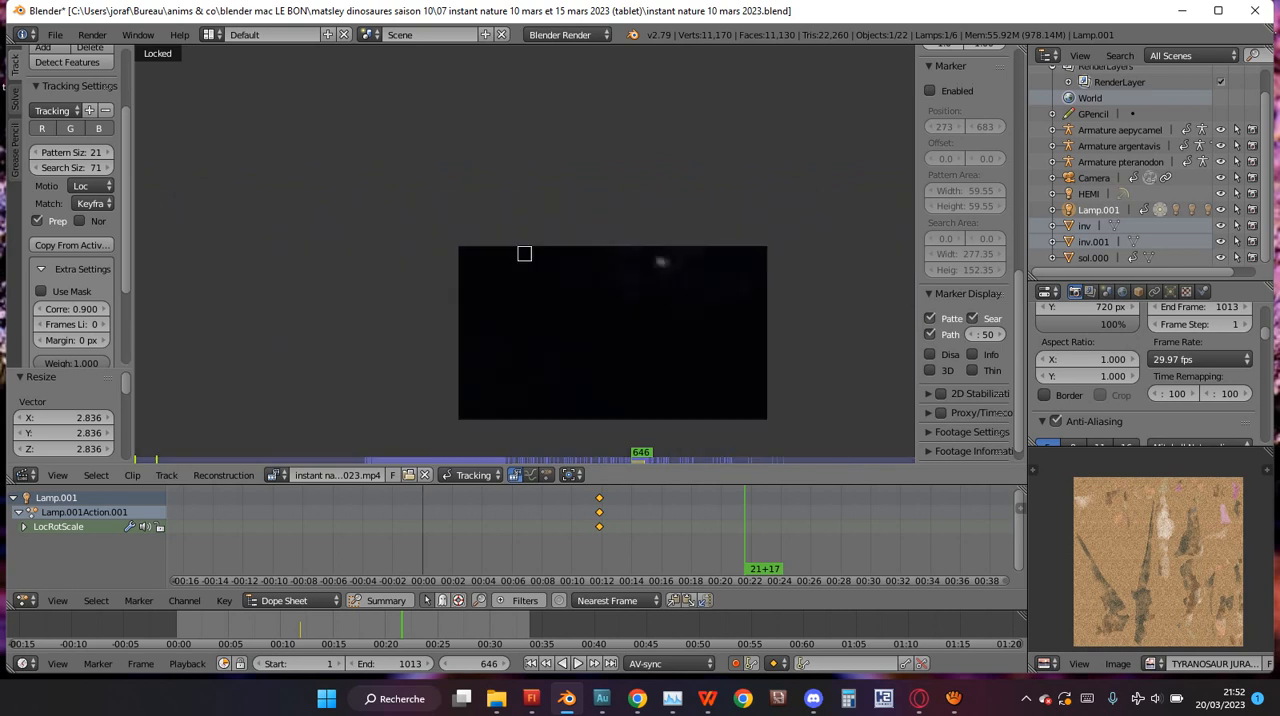
scroll(524, 254, down, 2)
key(Right)
key(Right)
key(Right)
key(Right)
key(Right)
key(Right)
key(Right)
key(Right)
key(Right)
key(Right)
key(Right)
key(Right)
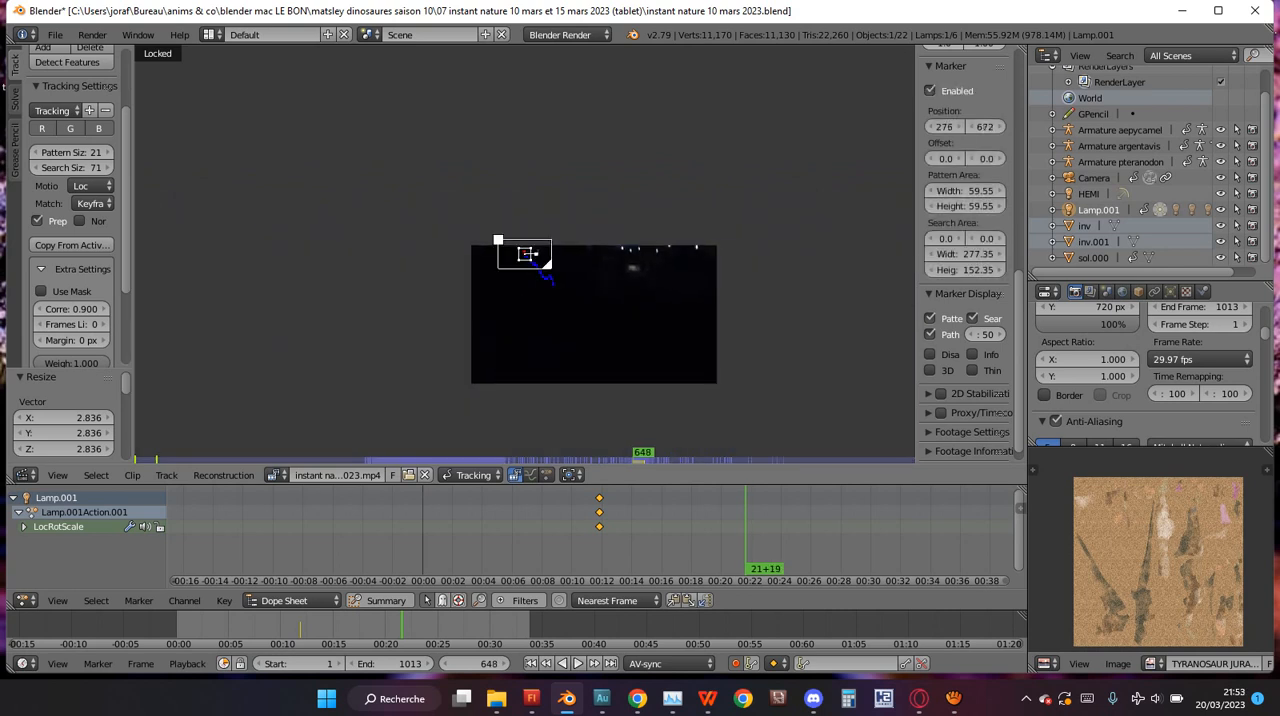
key(Right)
key(Right)
key(Right)
key(Right)
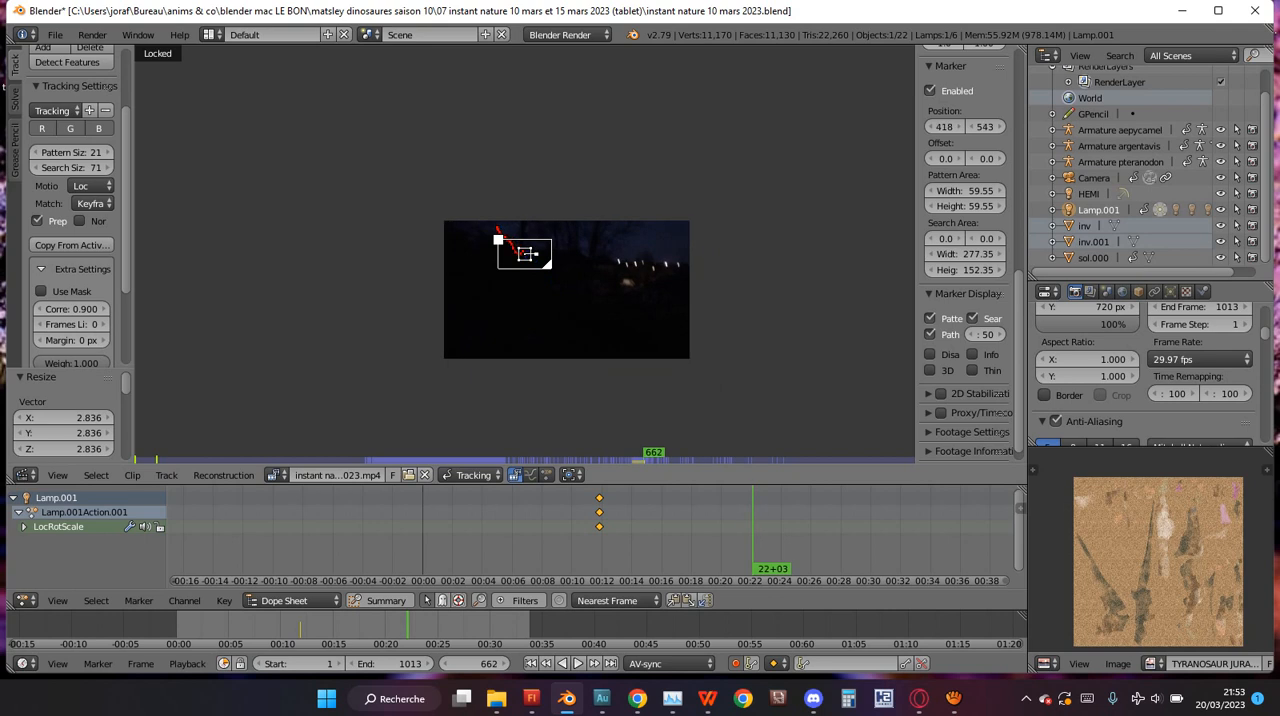
Go to frame 663, inspect the marker's placement on the trunk, and track it forwards.
scroll(524, 254, up, 7)
key(Right)
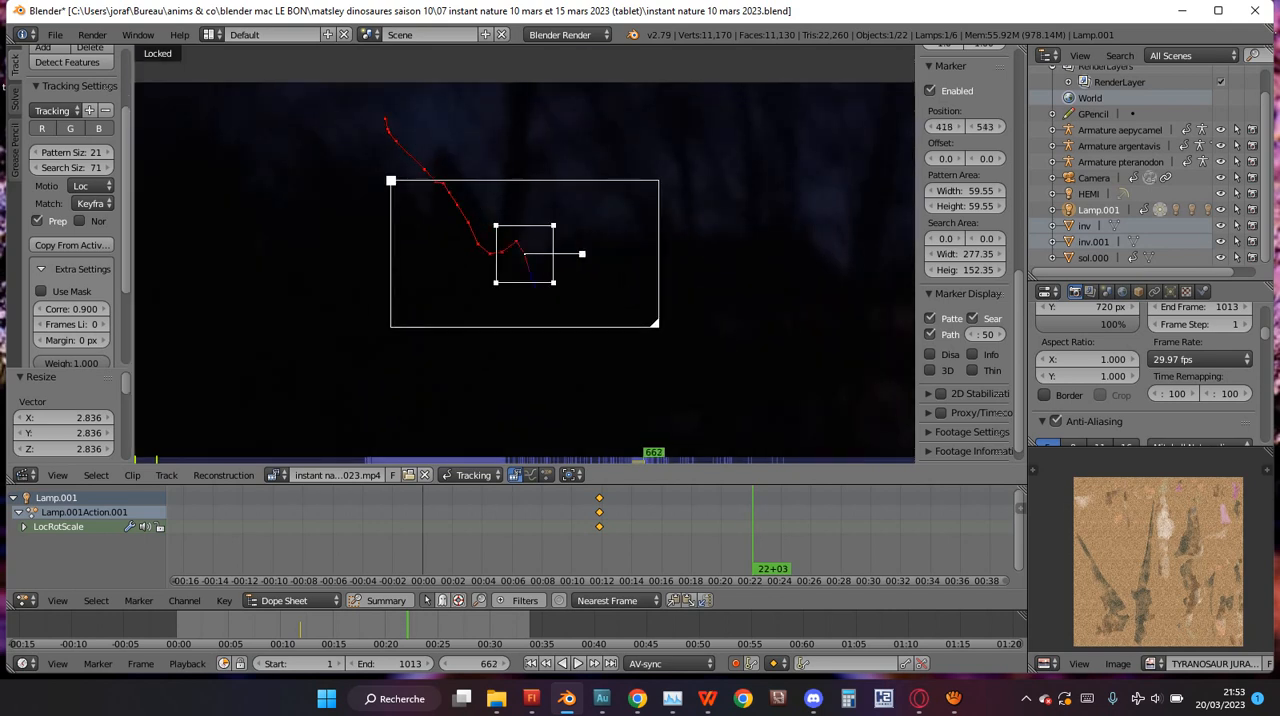
scroll(524, 254, down, 3)
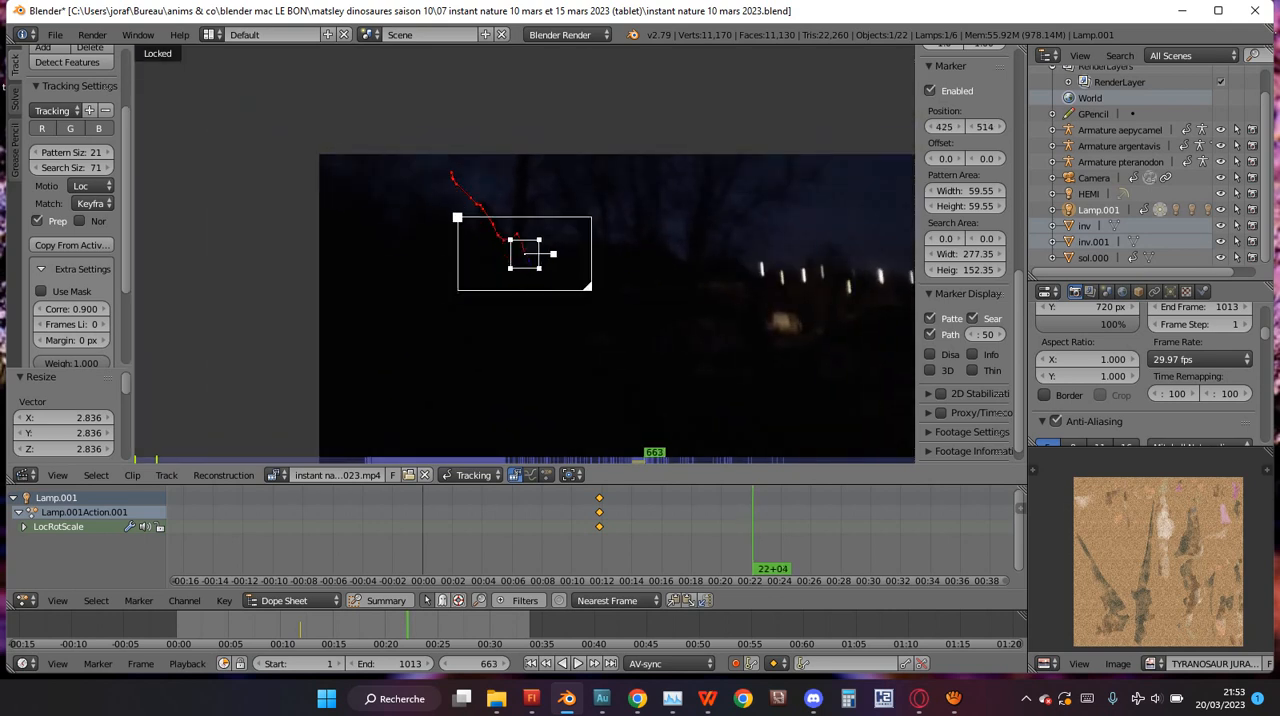
scroll(524, 254, up, 4)
scroll(524, 254, down, 9)
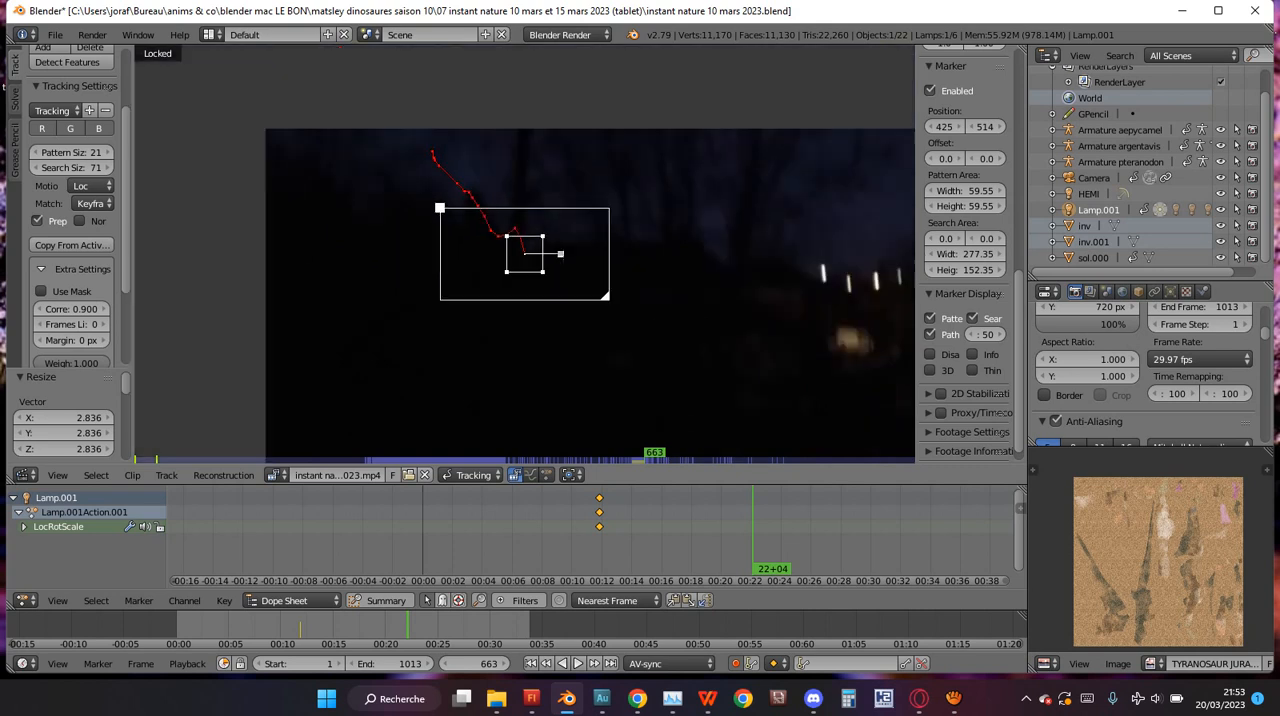
scroll(524, 254, up, 4)
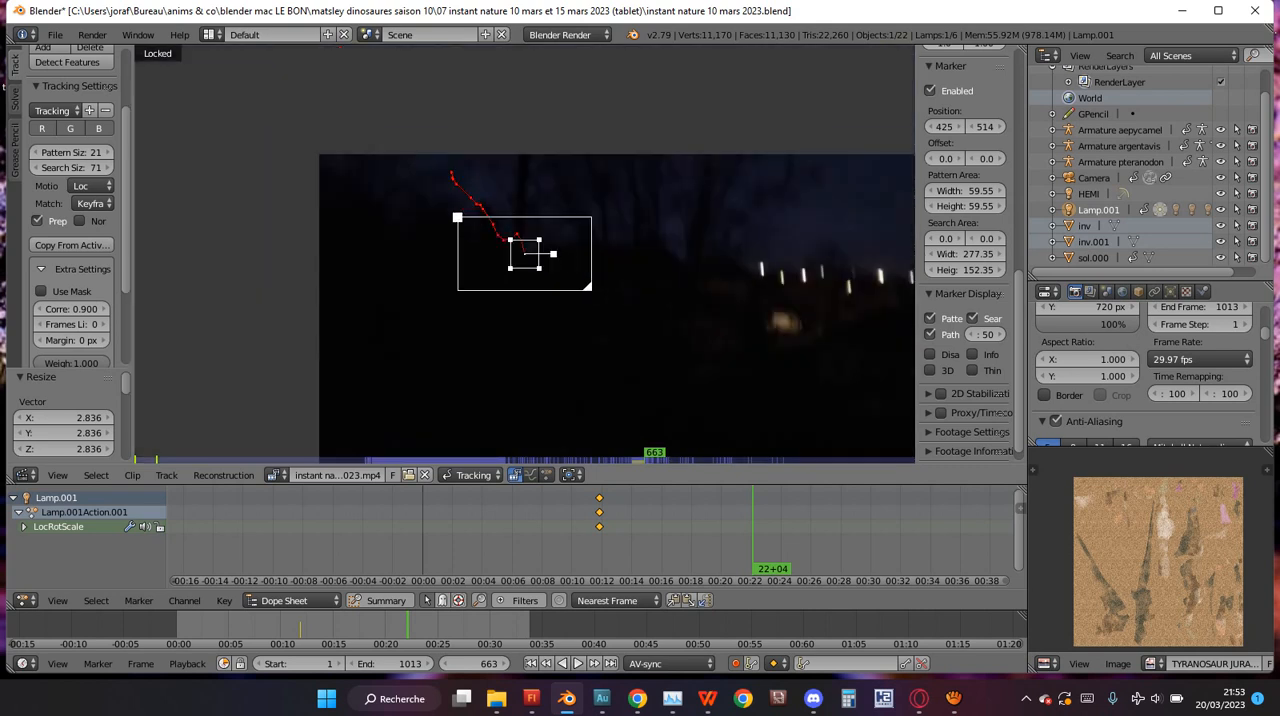
scroll(524, 254, up, 3)
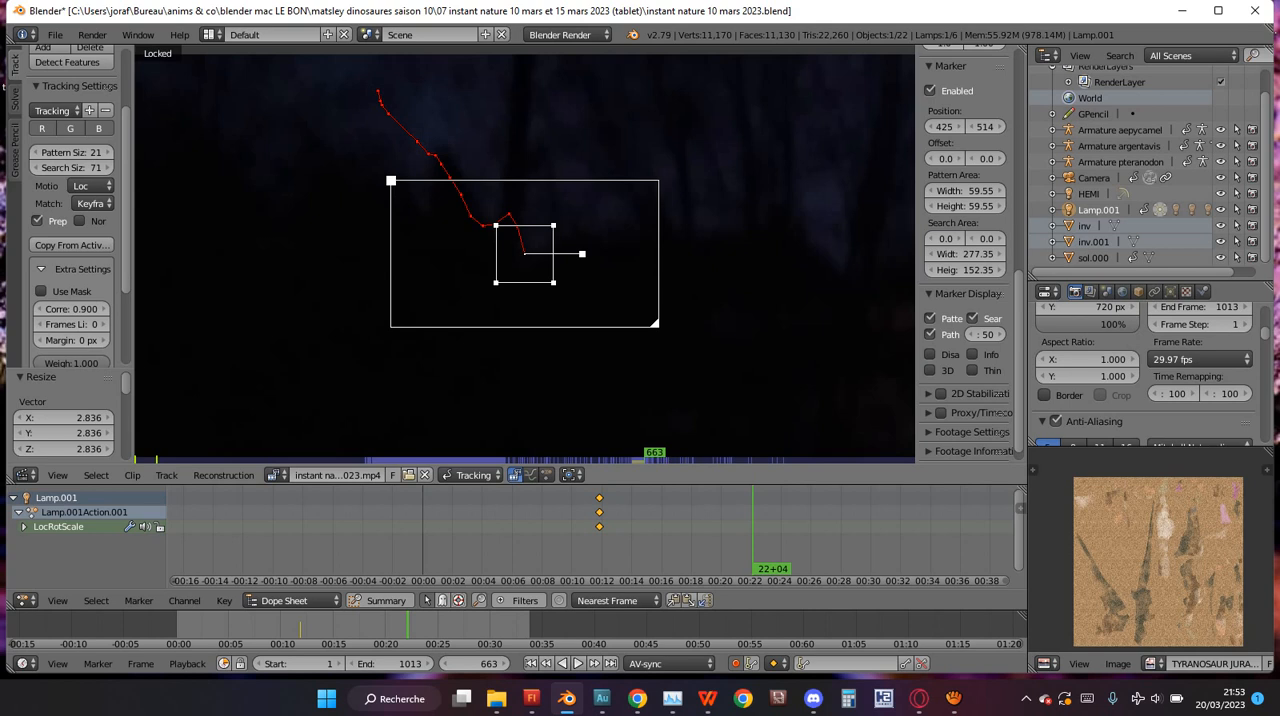
key(ctrl+t)
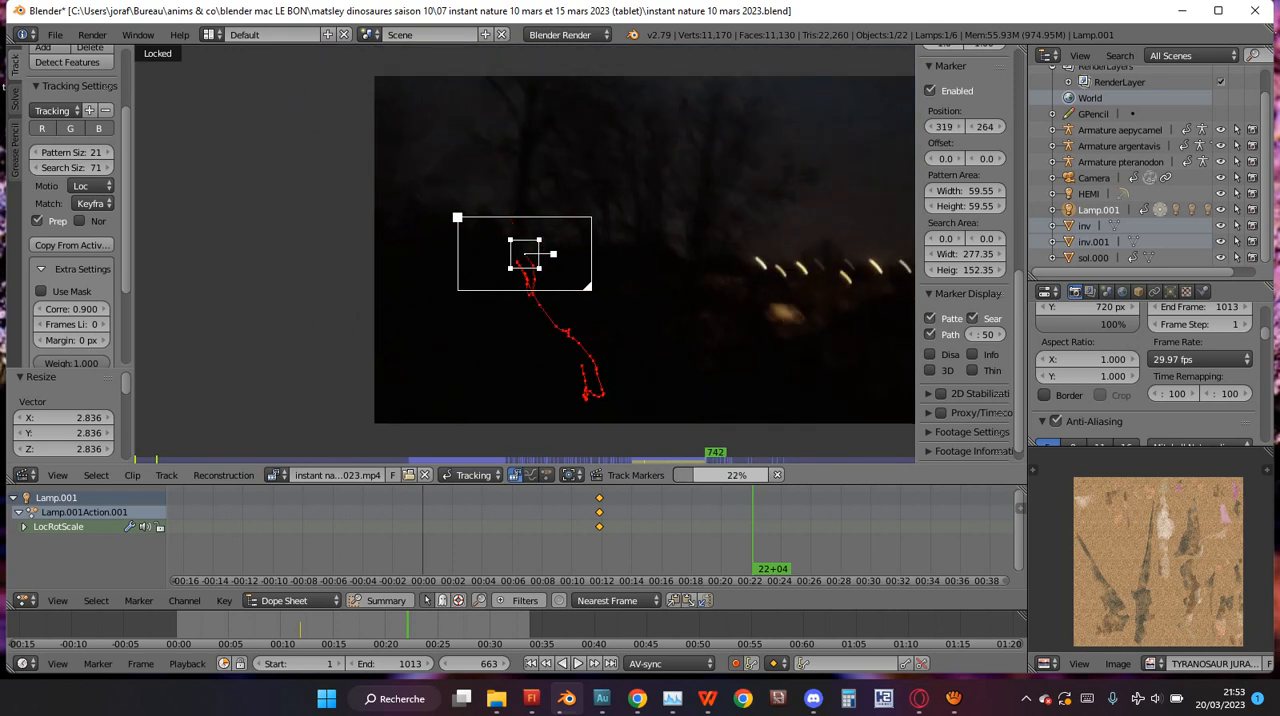
Shift the marker at frame 745 by about -0.057 in X and 0.033 in Y, and save the project over the existing file.
scroll(524, 254, up, 5)
key(g)
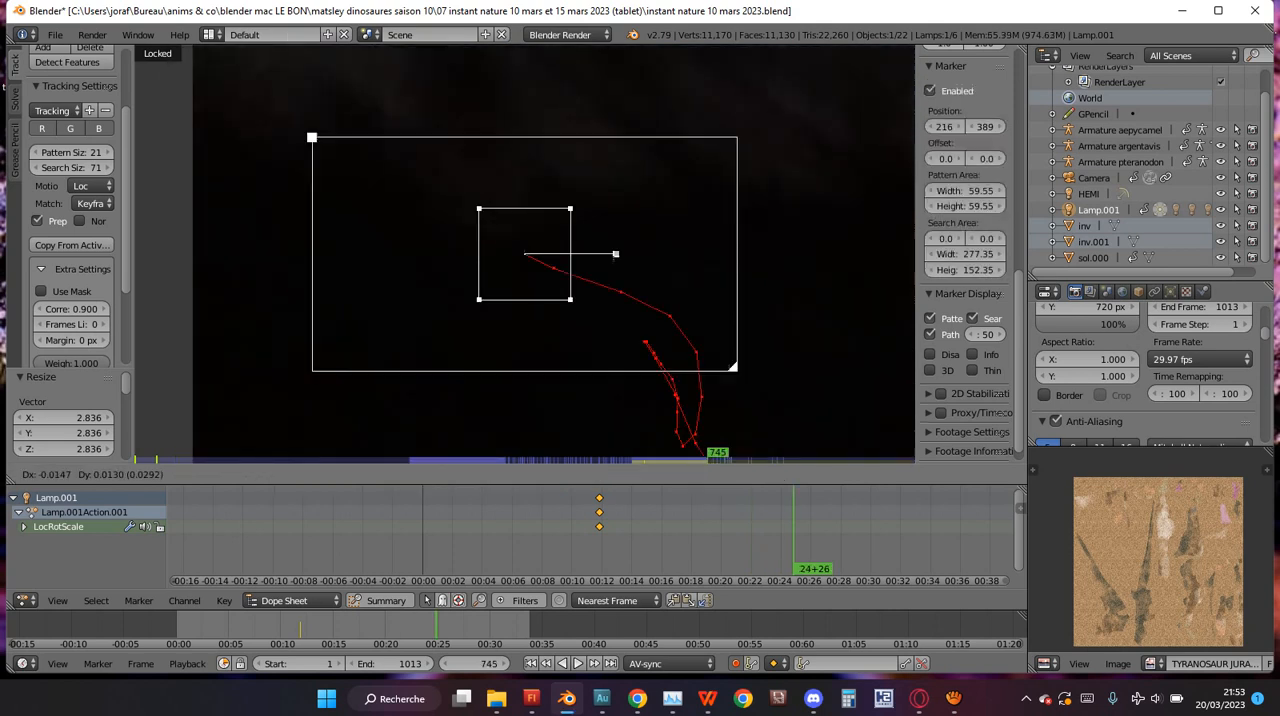
key(Return)
key(ctrl+s)
key(Return)
Resume tracking the trunk marker forwards from frame 745.
key(ctrl+t)
scroll(524, 254, down, 3)
scroll(524, 254, down, 3)
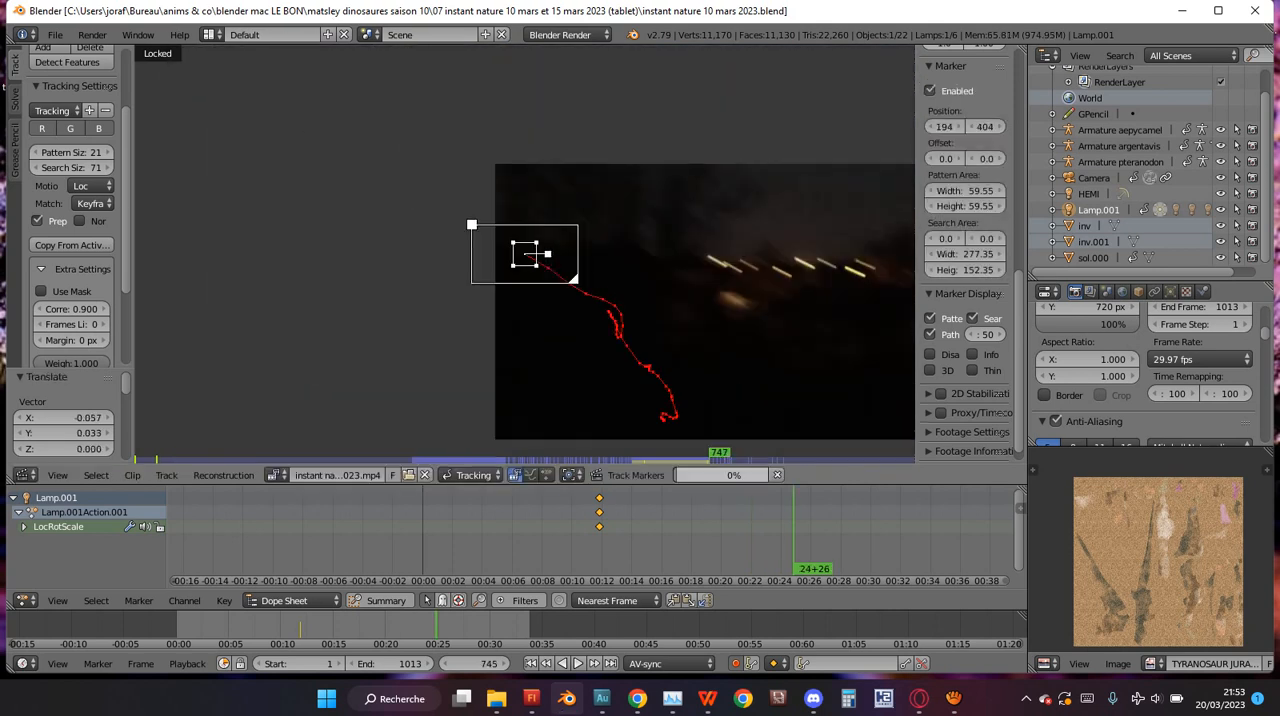
Play the footage backwards along the tracked path and stop at frame 656.
key(alt+shift+a)
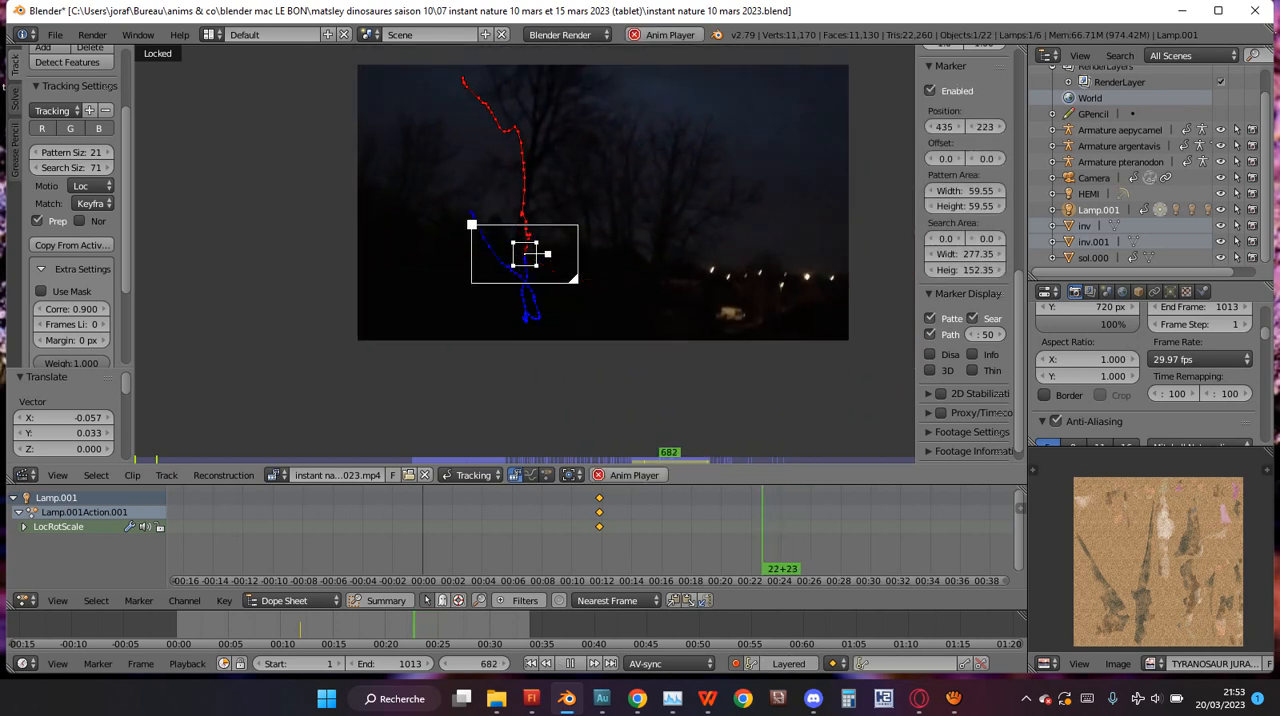
key(alt+a)
scroll(524, 254, up, 4)
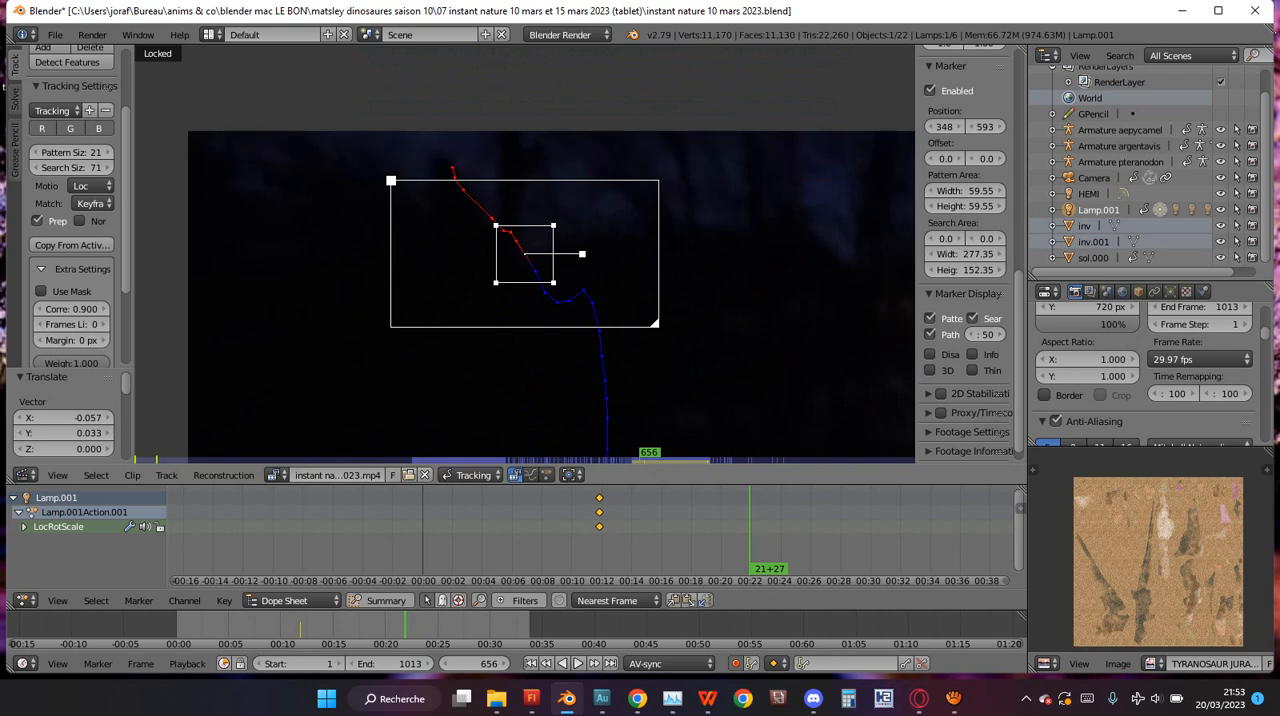
Add a second marker on the treeline between the first marker and the lights, with a pattern area of about 50.79, and adjust its position.
ctrl+click(857, 283)
scroll(857, 283, up, 3)
scroll(857, 283, down, 3)
key(s)
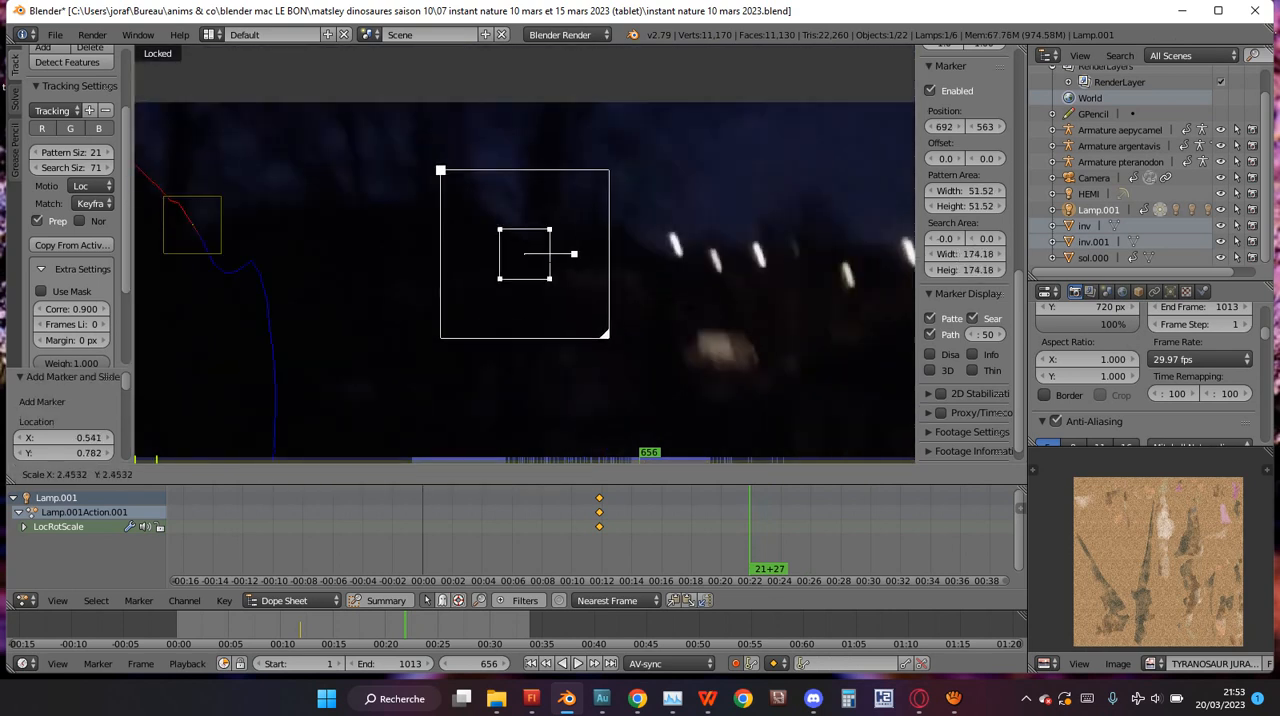
key(Return)
key(g)
key(Return)
key(s)
key(Return)
key(g)
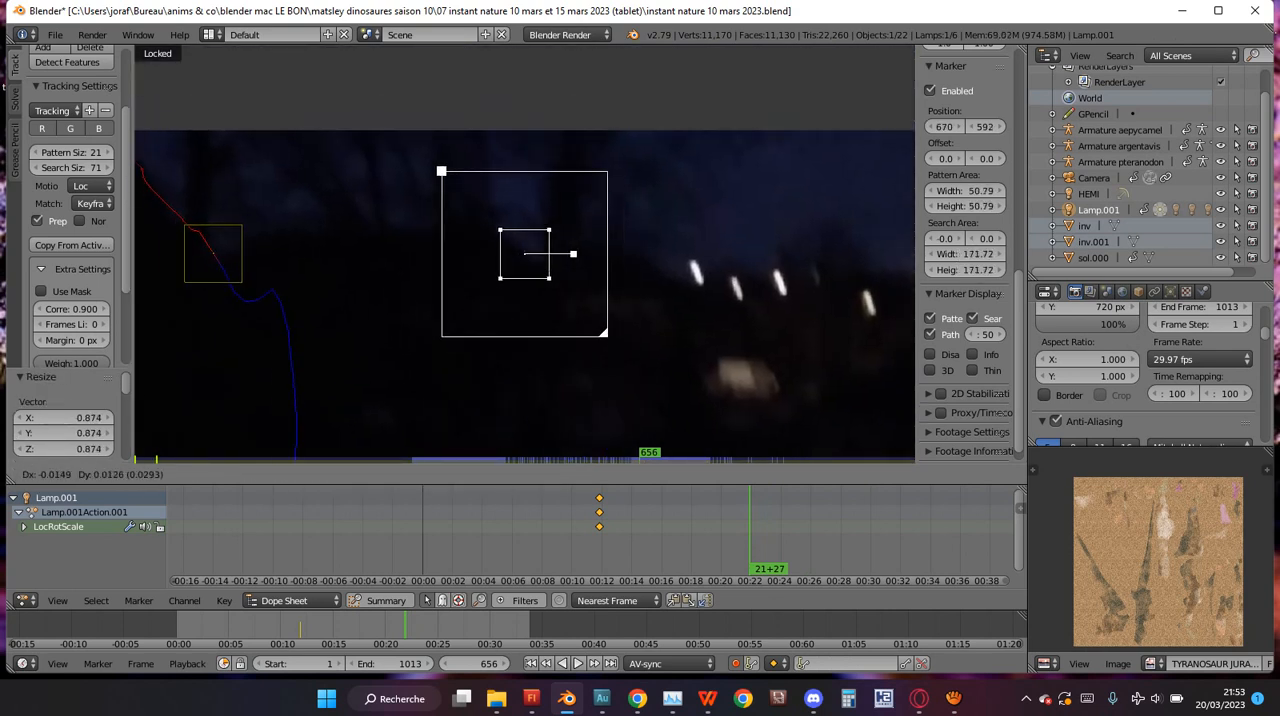
key(Return)
Resize the second marker's search area to 191.72 by 105.72 and track it backwards from frame 656.
scroll(1143, 376, down, 1)
mouse_move(963, 254)
mouse_down()
mouse_move(983, 254)
mouse_move(884, 270)
mouse_move(904, 270)
mouse_up()
scroll(525, 254, down, 1)
key(shift+alt+a)
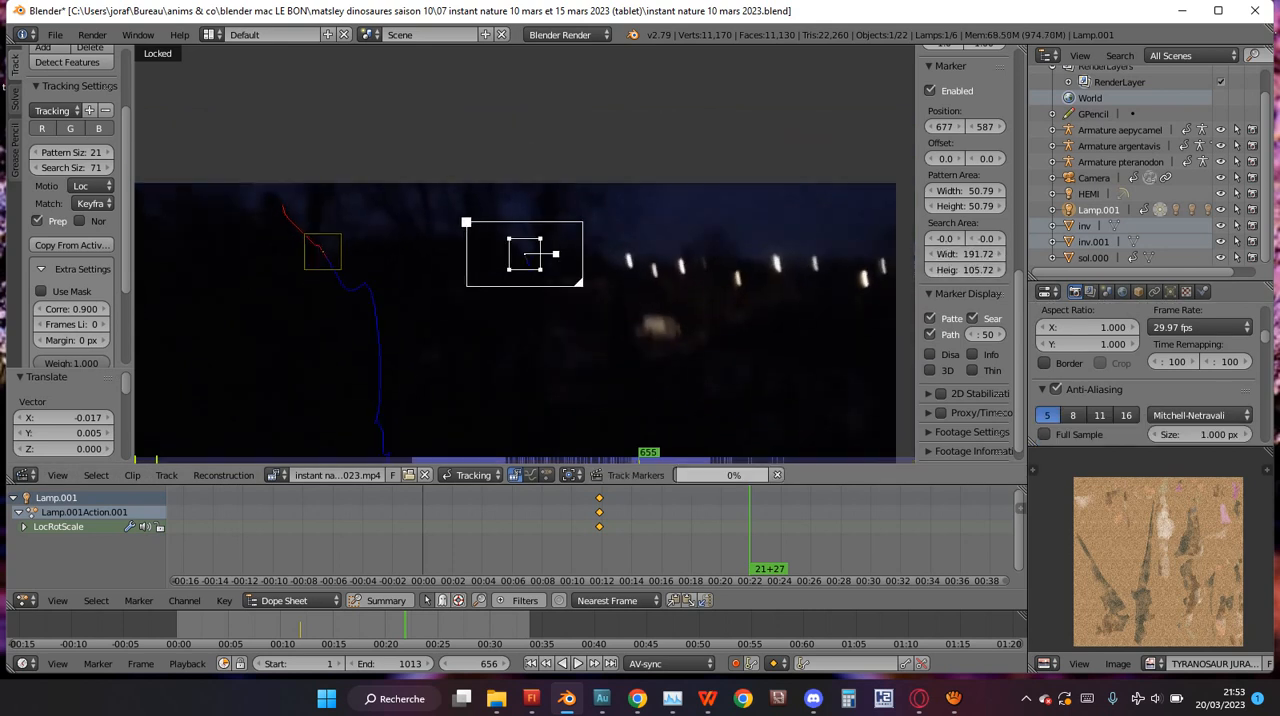
Stop the backward tracking at frame 654, return to frame 656 and track the second marker forwards.
key(Escape)
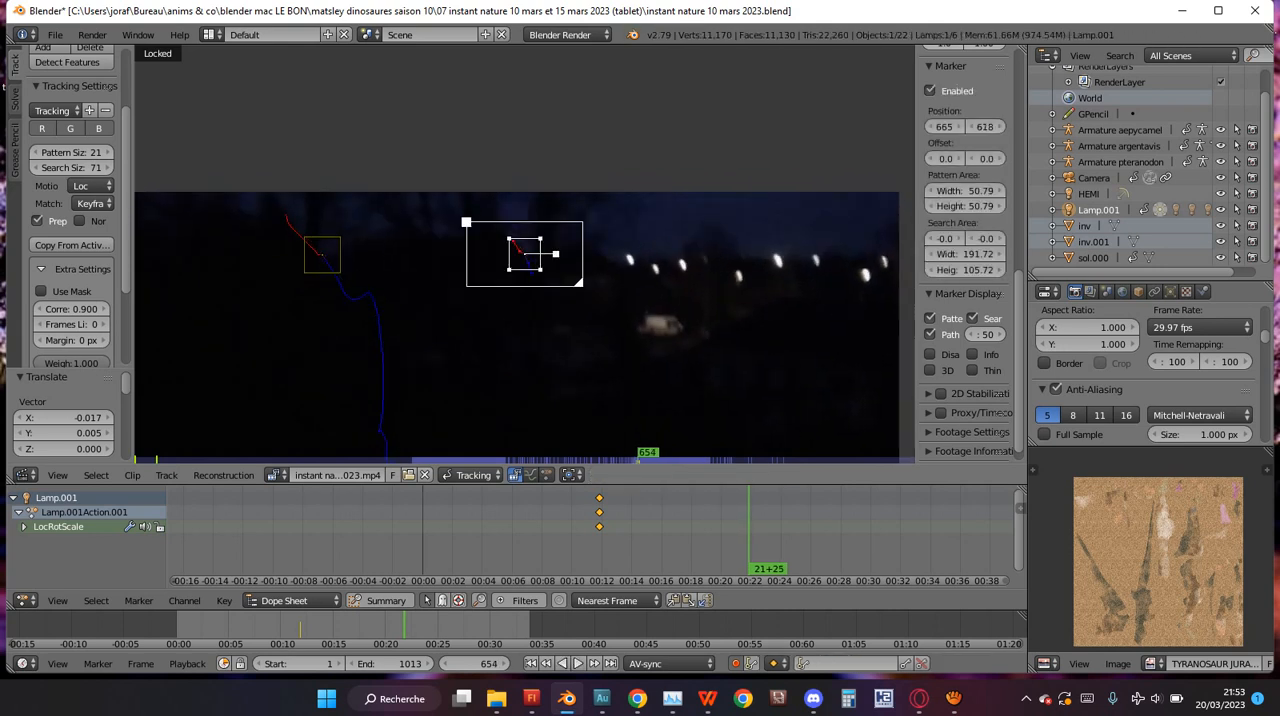
key(Right)
key(Right)
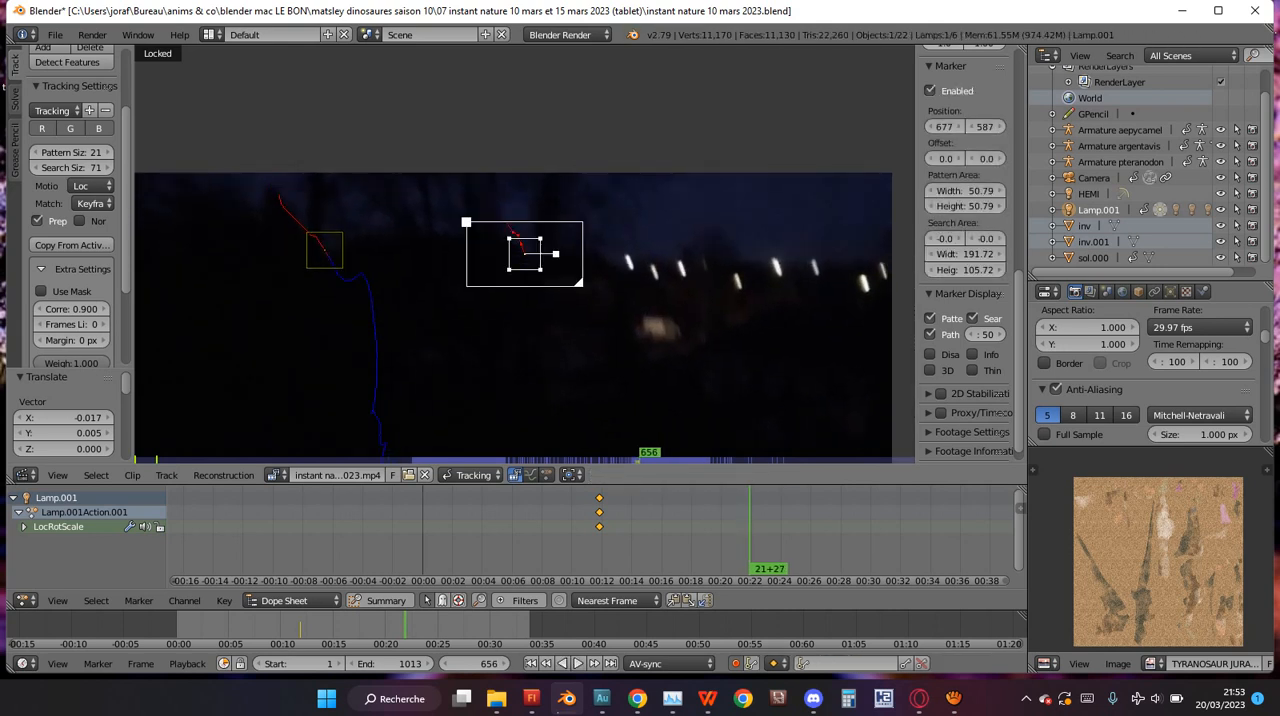
key(ctrl+t)
Correct the second marker's position on the treeline at the frames where tracking stops and resume tracking forwards each time, up to frame 754.
scroll(525, 254, up, 3)
key(g)
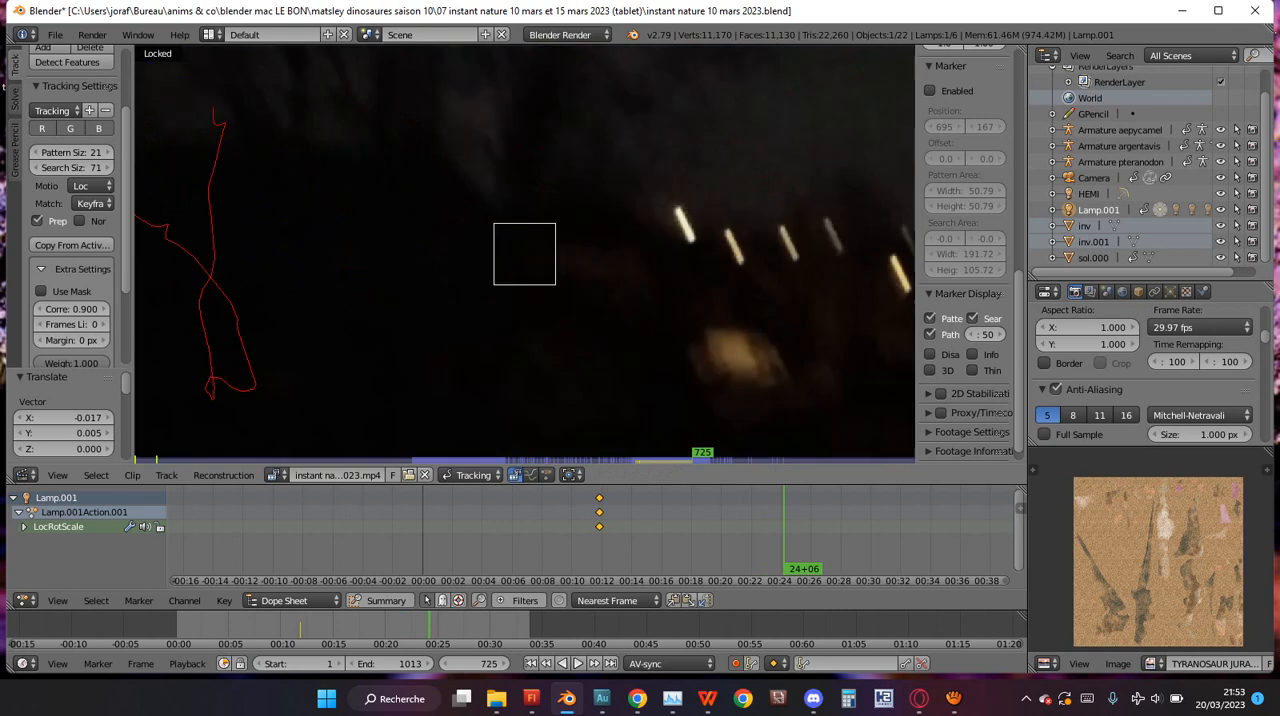
key(ctrl+t)
scroll(525, 254, down, 2)
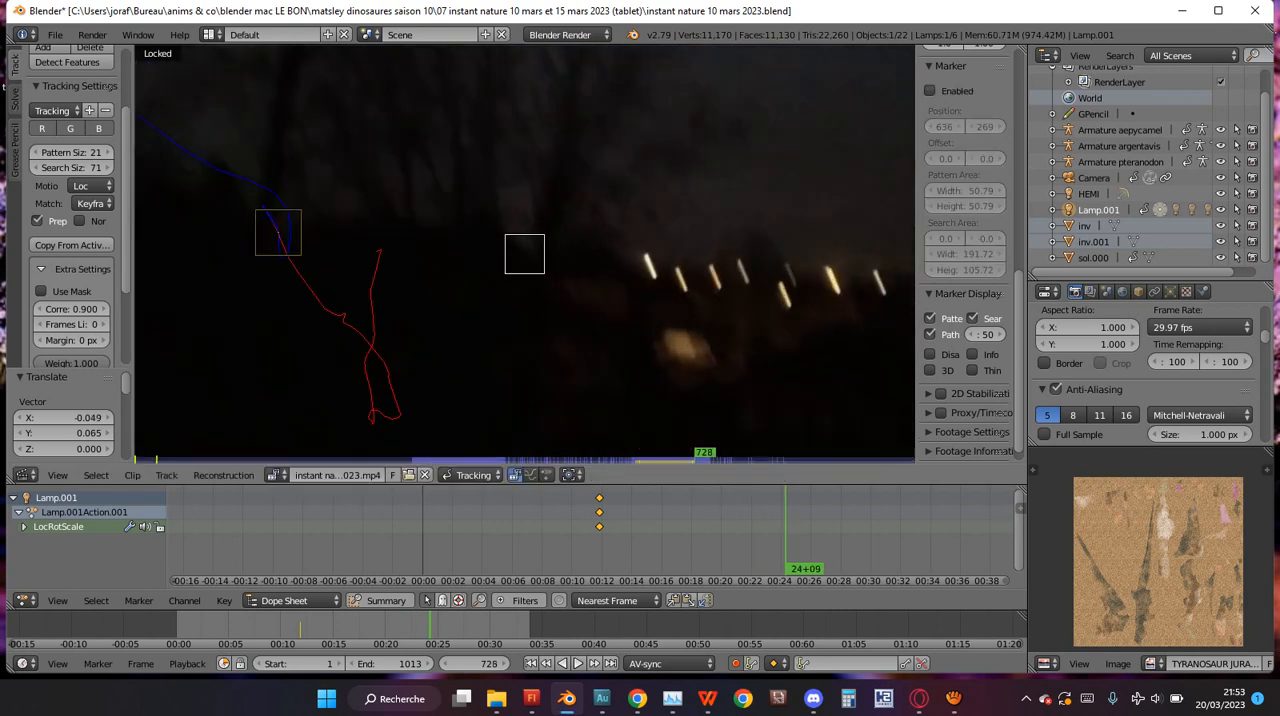
key(g)
key(ctrl+t)
key(g)
key(ctrl+t)
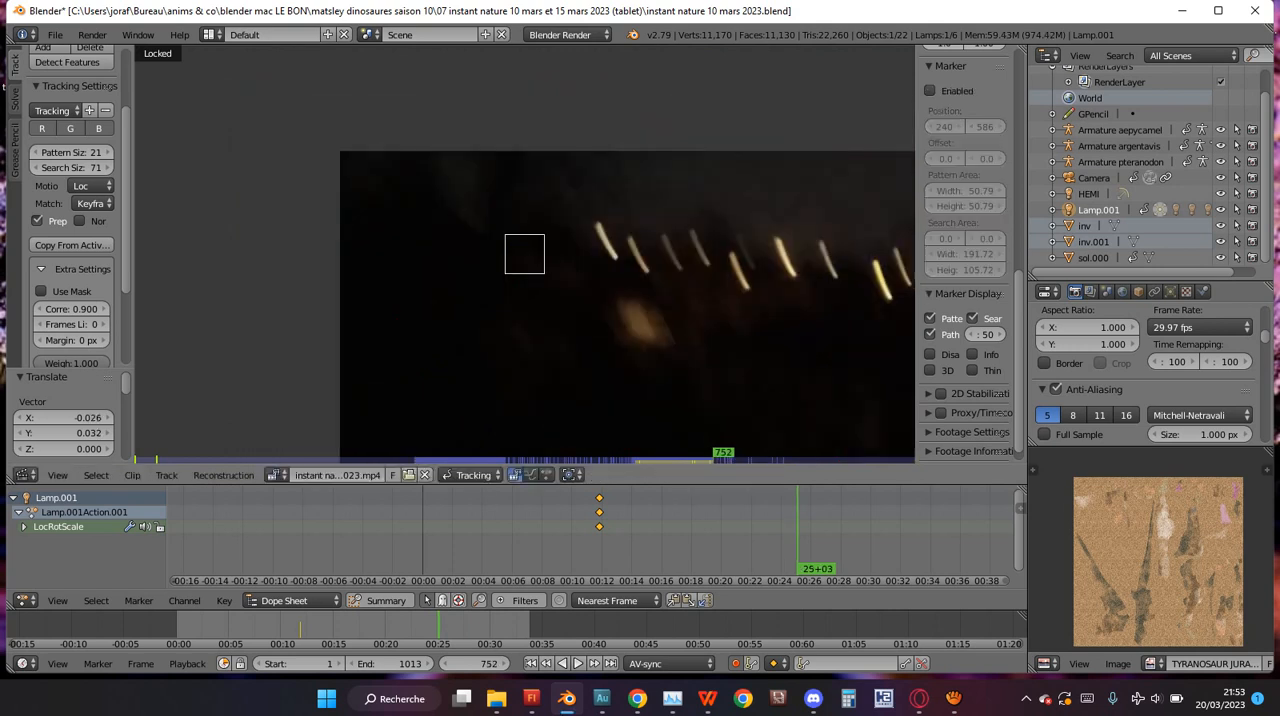
key(g)
key(ctrl+t)
Save the project over the existing file and play the footage backwards to frame 715.
key(ctrl+s)
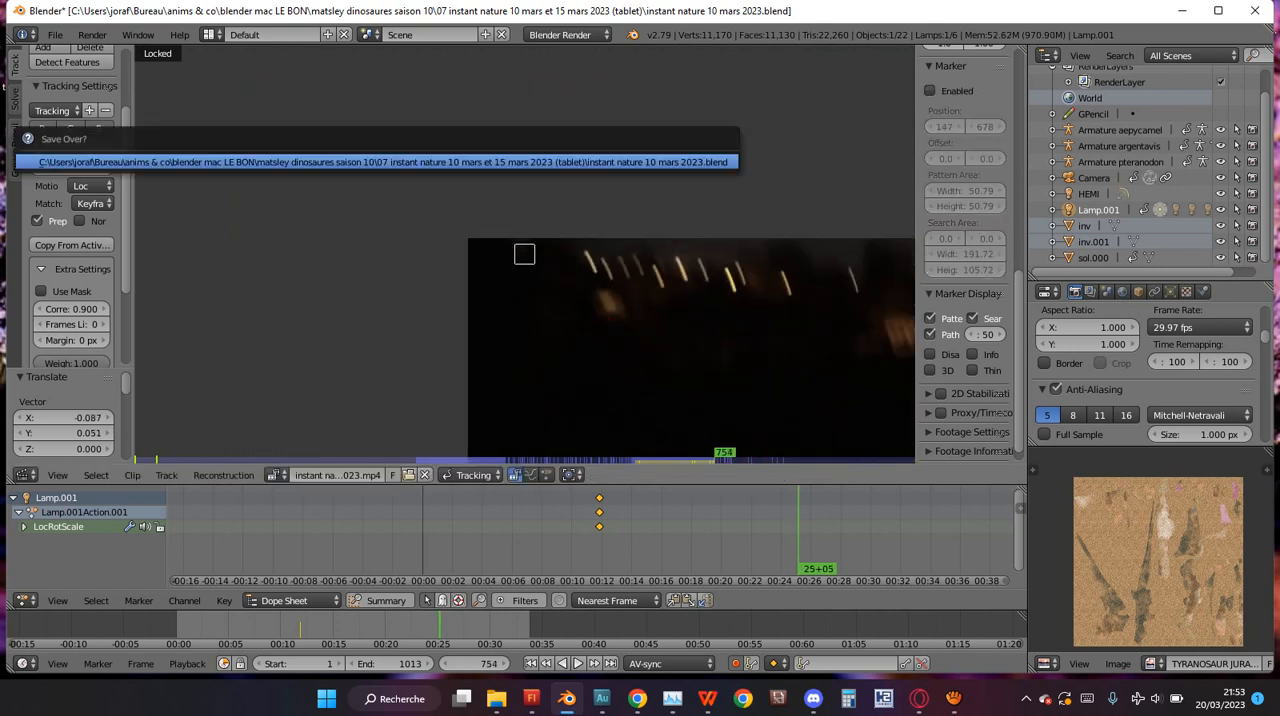
key(Return)
key(shift+alt+a)
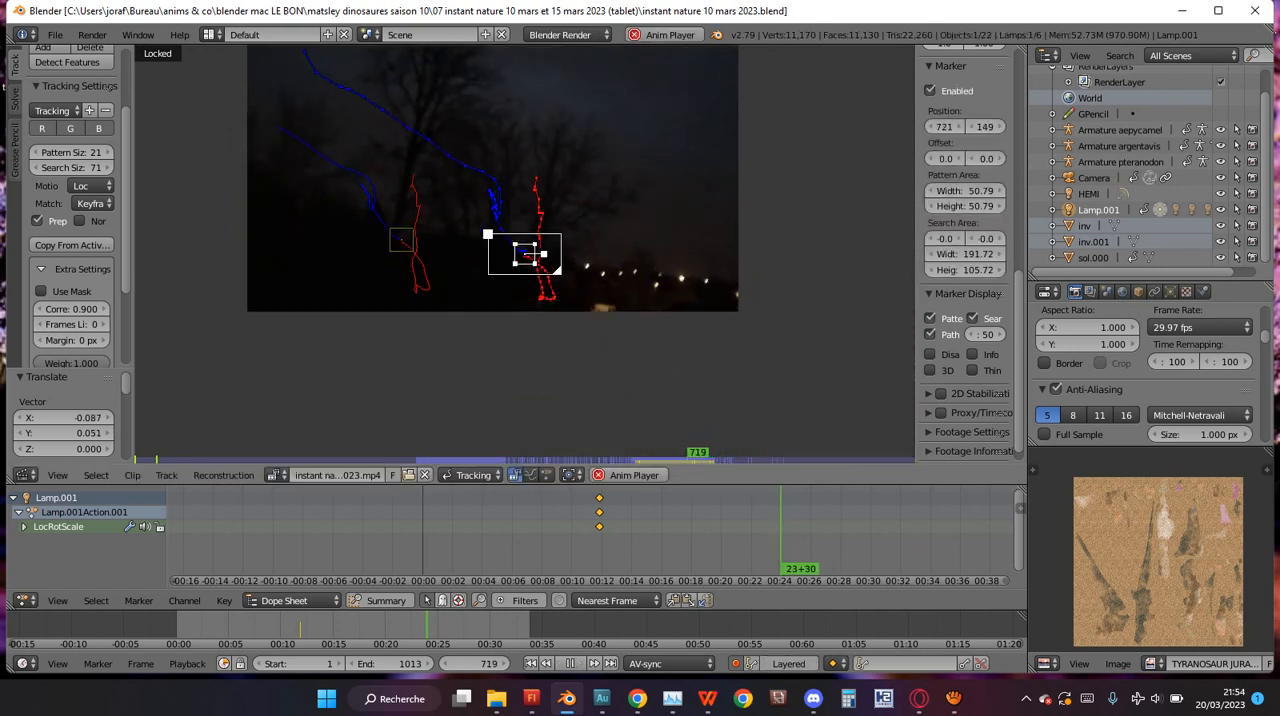
key(alt+a)
Check the running screen recording in aTube Catcher, switch back to Blender and save the project again.
click(954, 698)
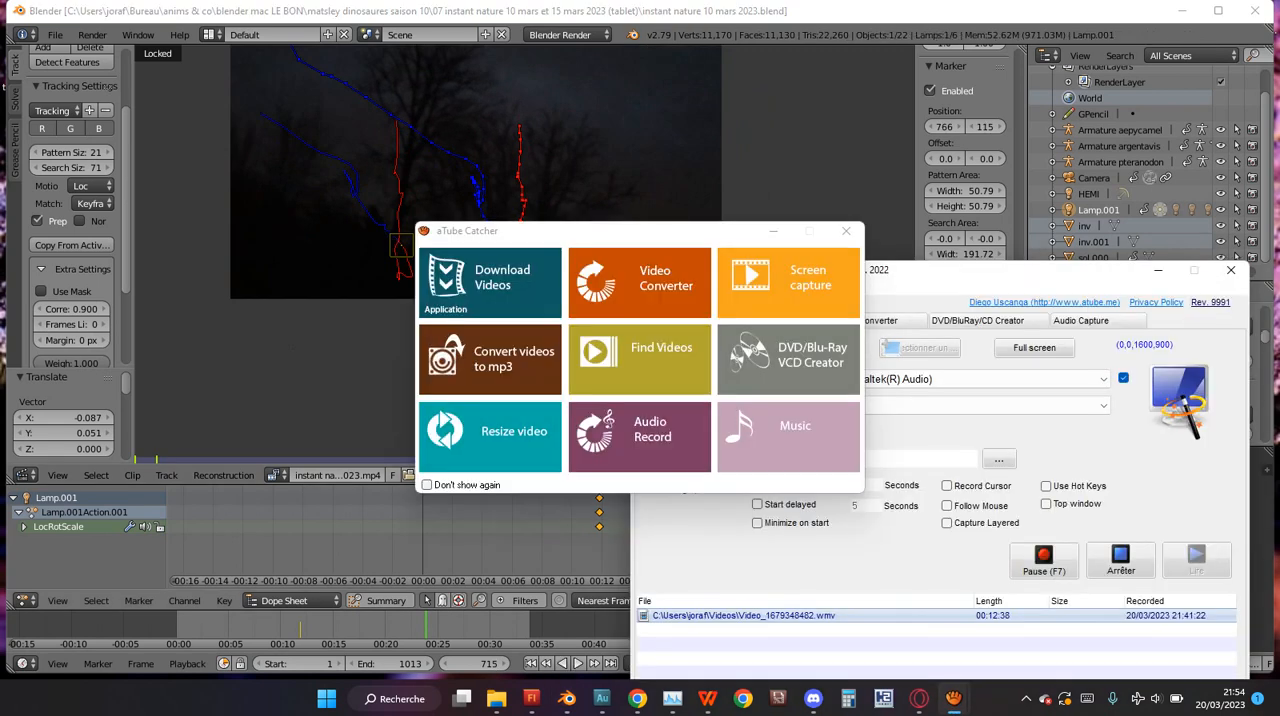
key(alt+Tab)
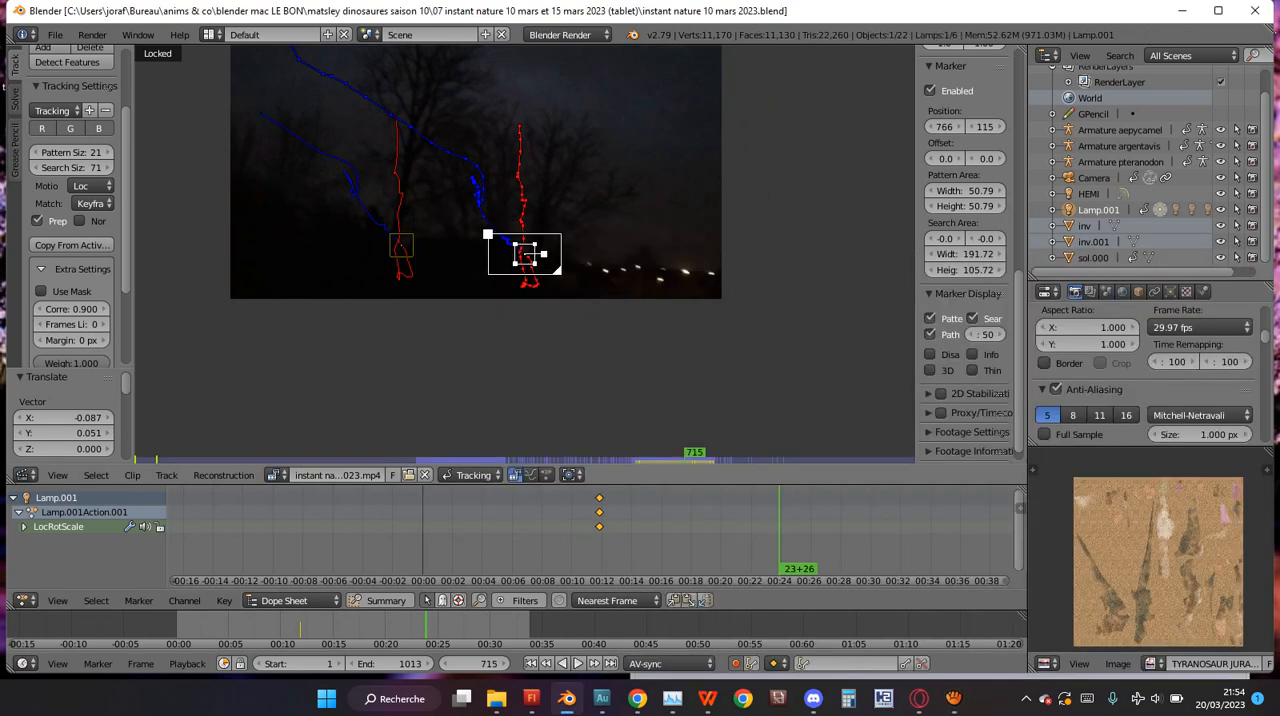
scroll(655, 212, up, 3)
key(ctrl+s)
key(Return)
Play the footage back and forth between frames 709 and 755 to check both marker paths, stopping at frame 723.
key(Right)
key(alt+a)
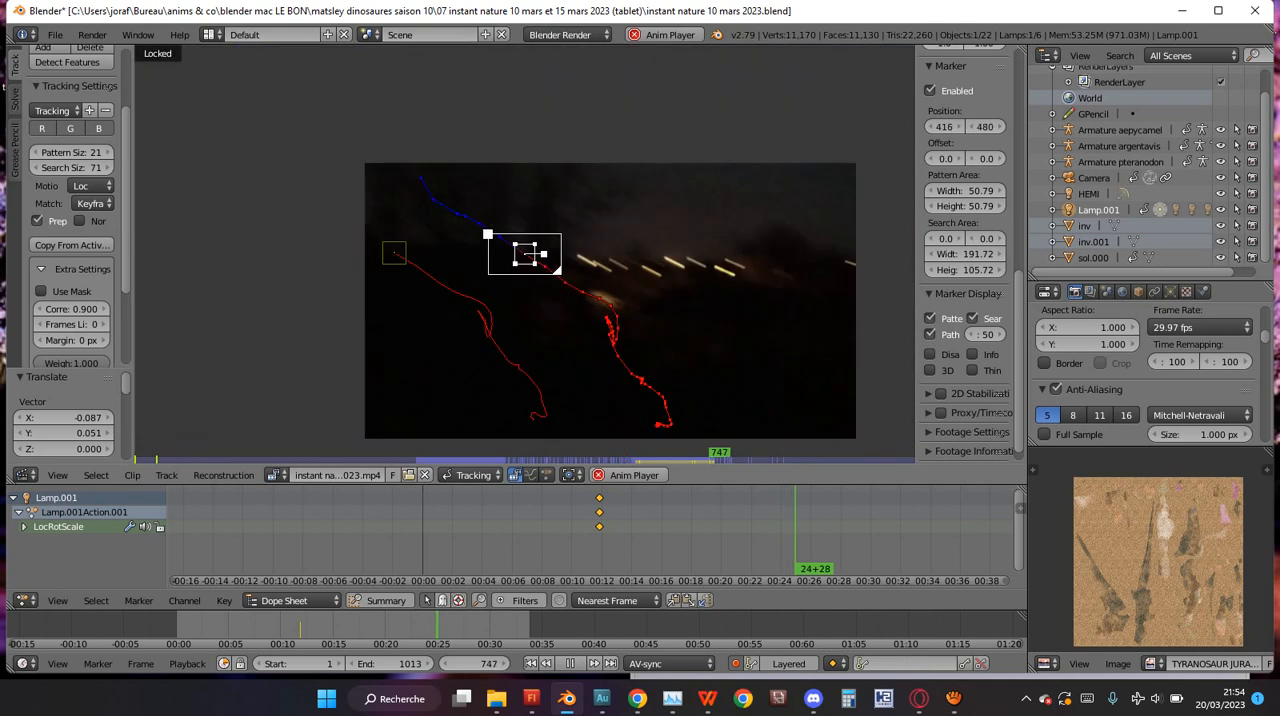
scroll(690, 350, down, 3)
key(shift+alt+a)
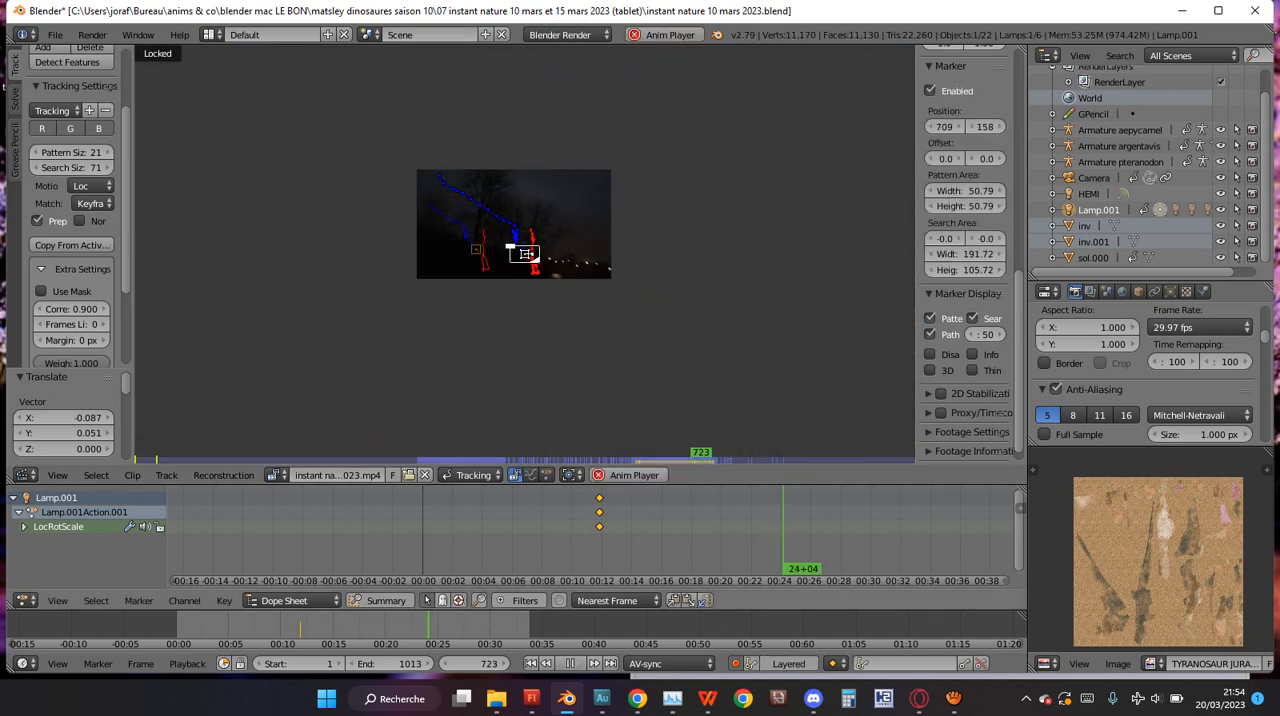
key(alt+a)
scroll(525, 253, down, 2)
scroll(525, 253, up, 5)
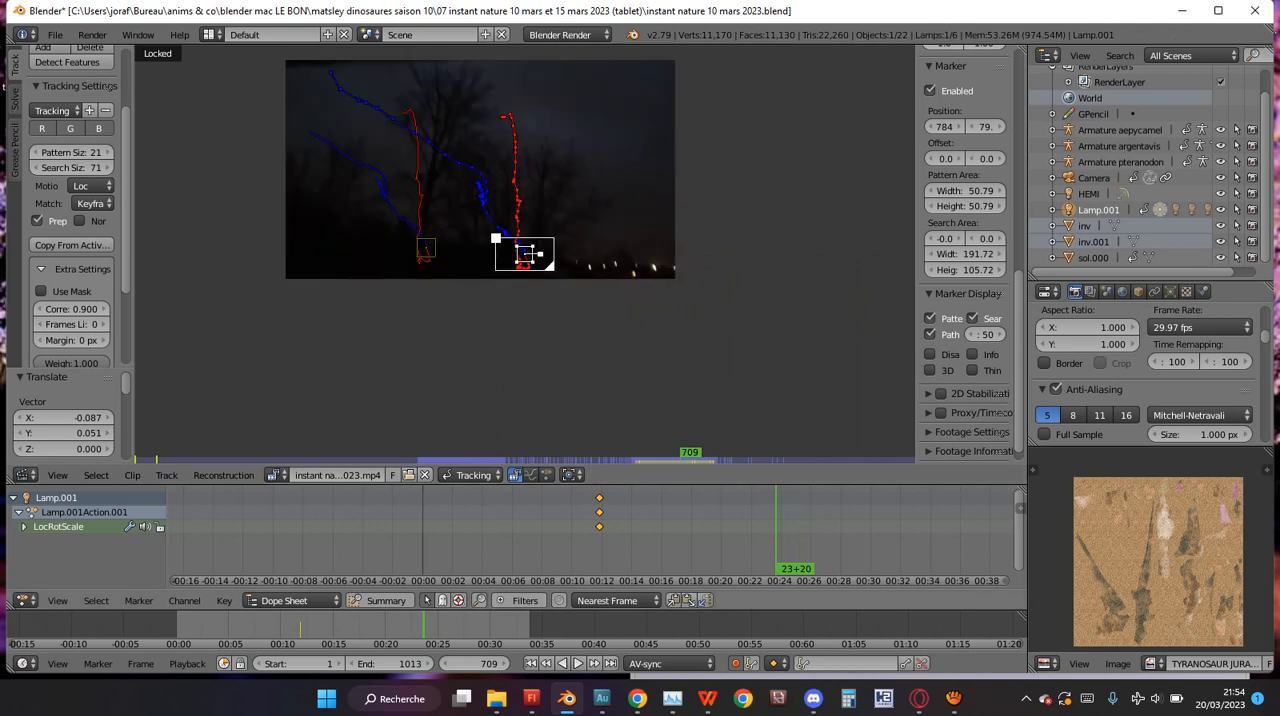
scroll(525, 253, up, 3)
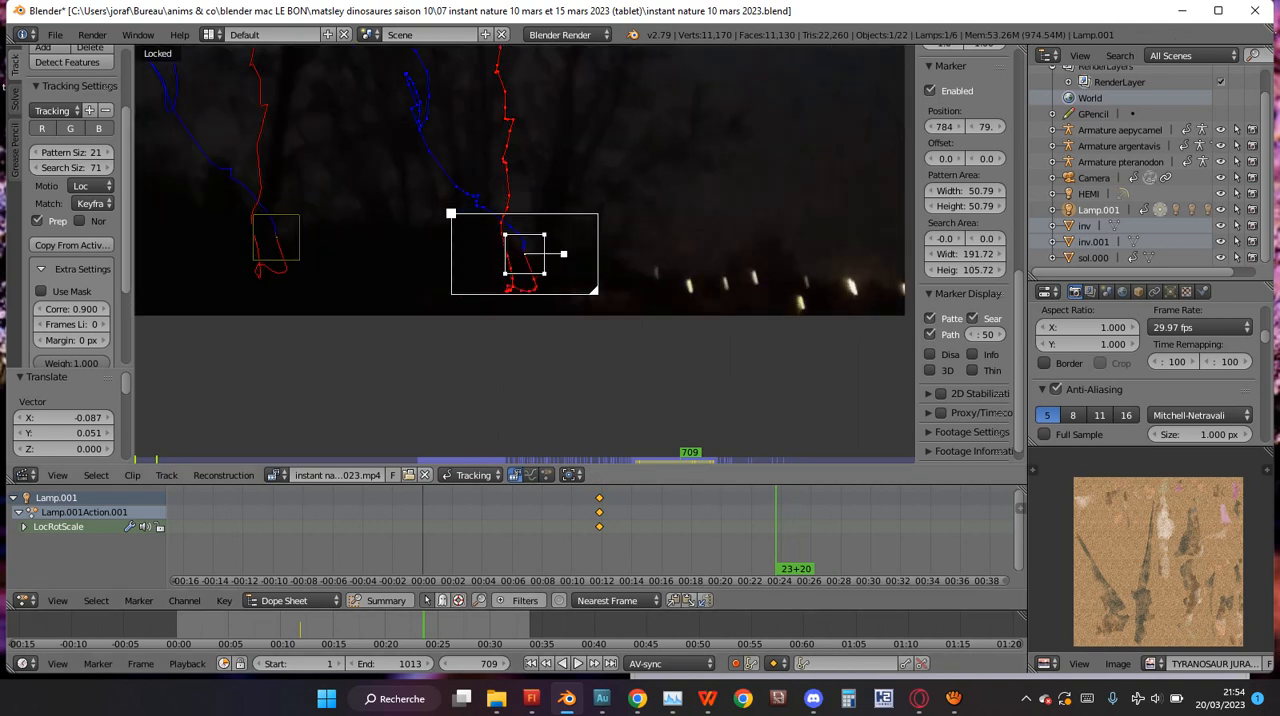
scroll(525, 253, down, 3)
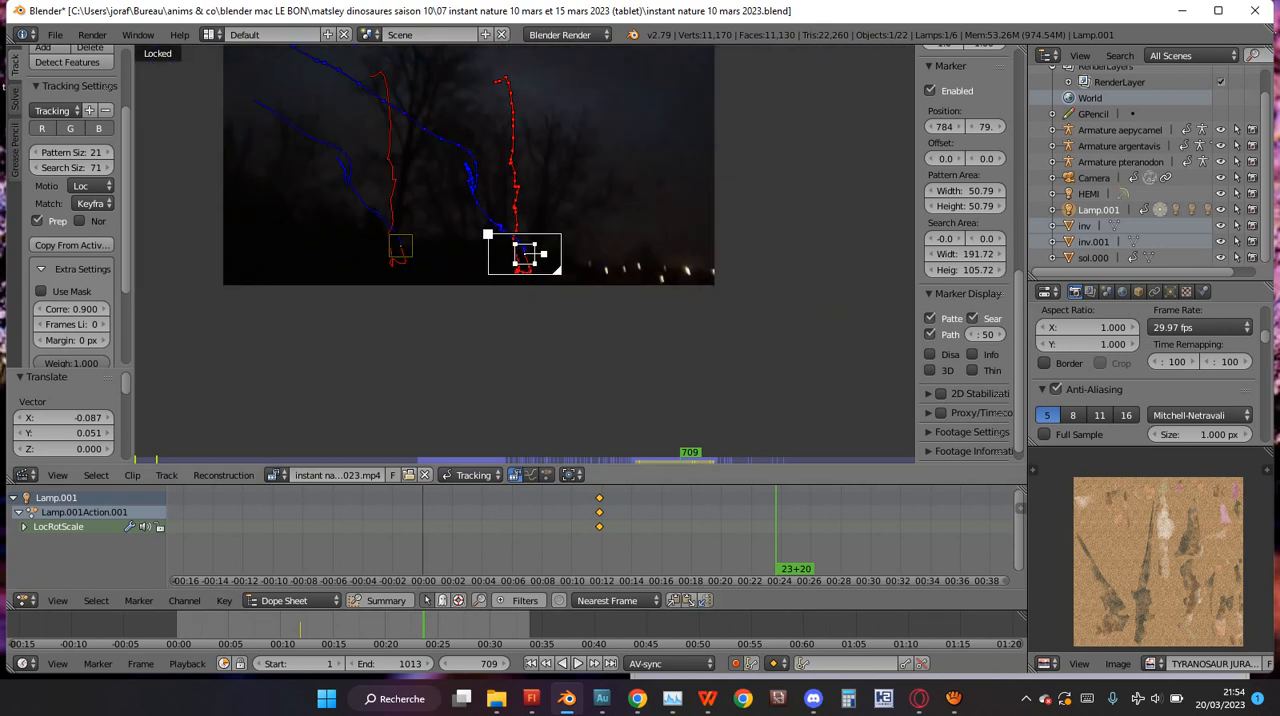
key(alt+a)
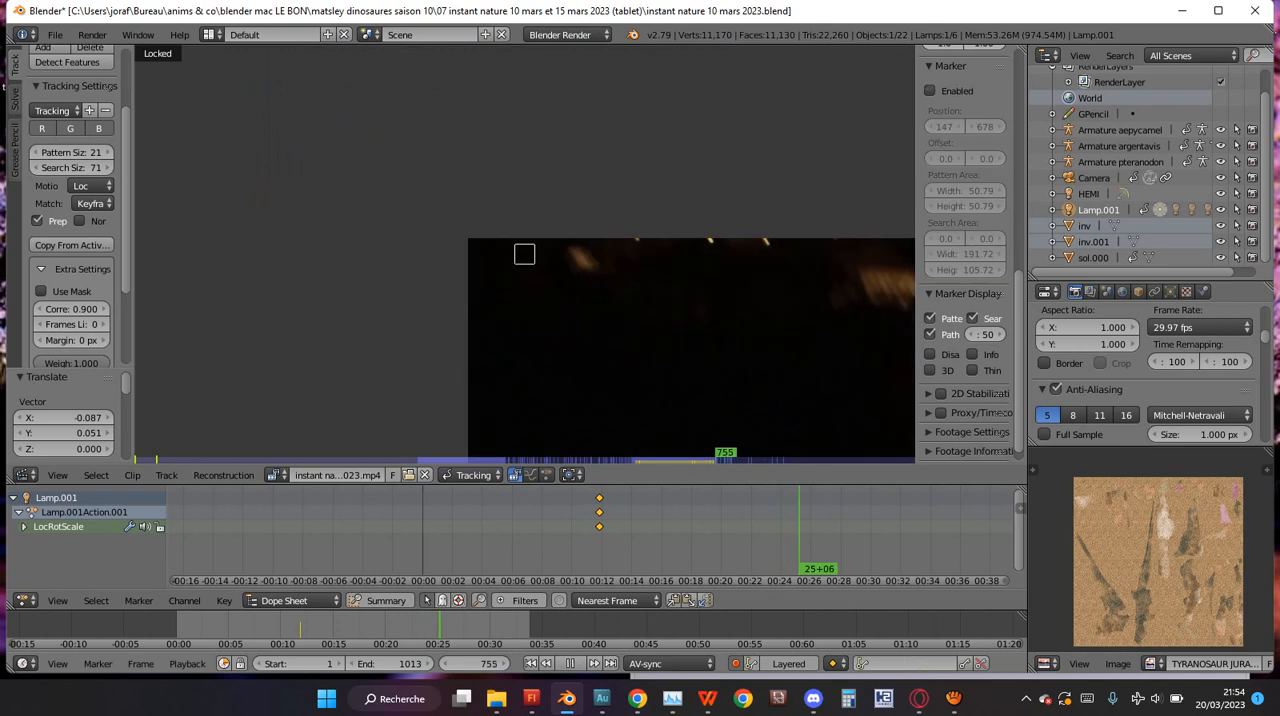
key(alt+a)
key(Left)
key(Left)
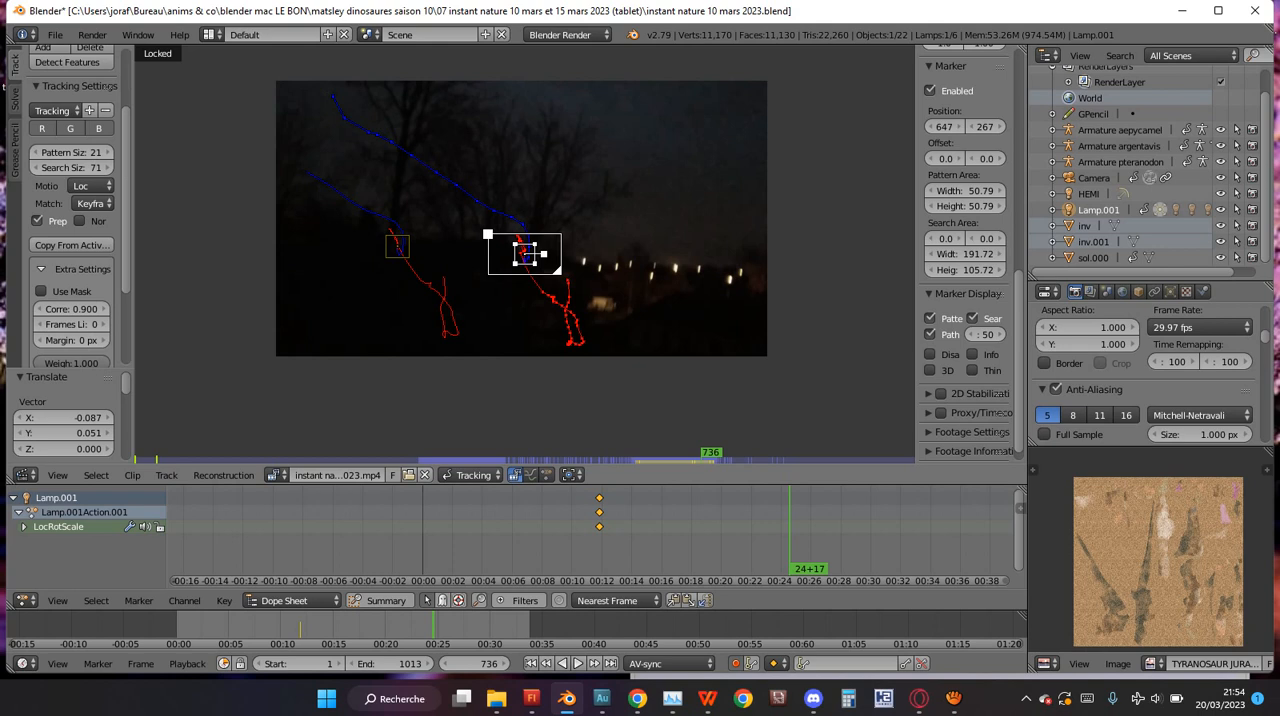
key(alt+a)
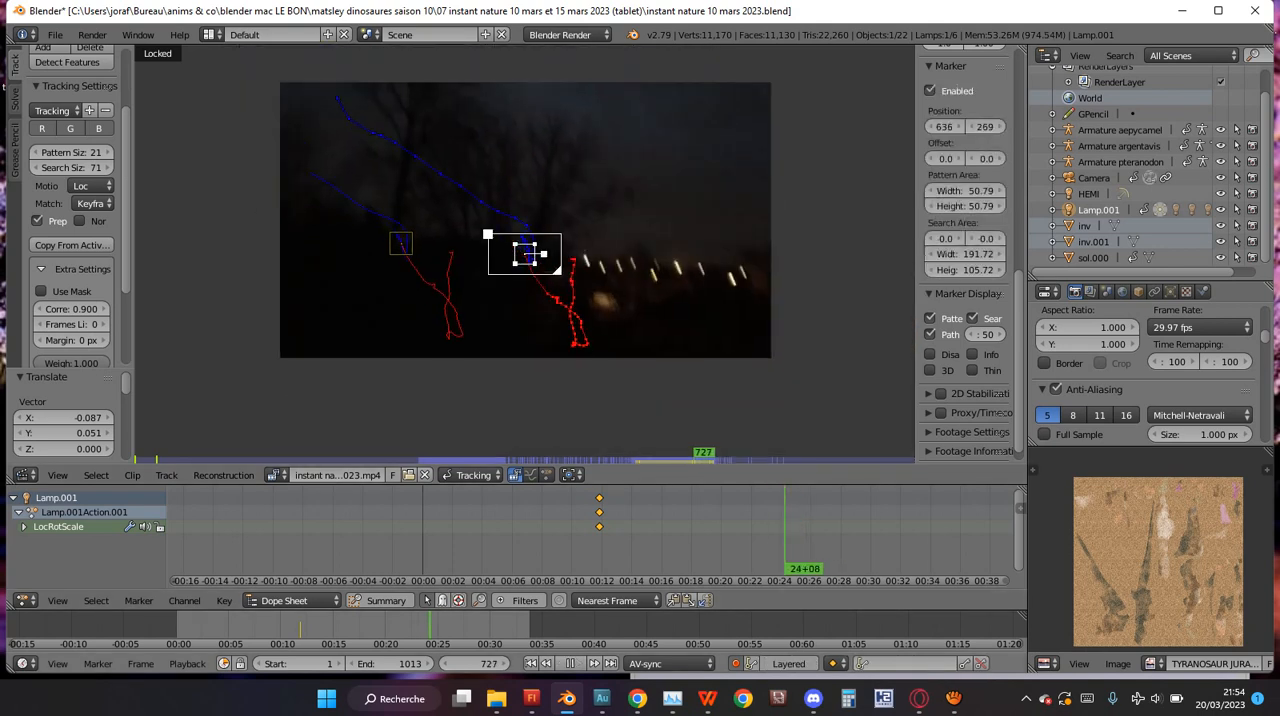
key(Left)
key(Left)
key(Left)
key(Left)
key(Left)
key(Left)
key(Left)
key(Left)
key(Left)
key(Left)
key(Left)
key(Left)
key(Left)
key(Left)
key(Left)
key(Left)
key(Left)
key(Left)
key(Left)
key(Left)
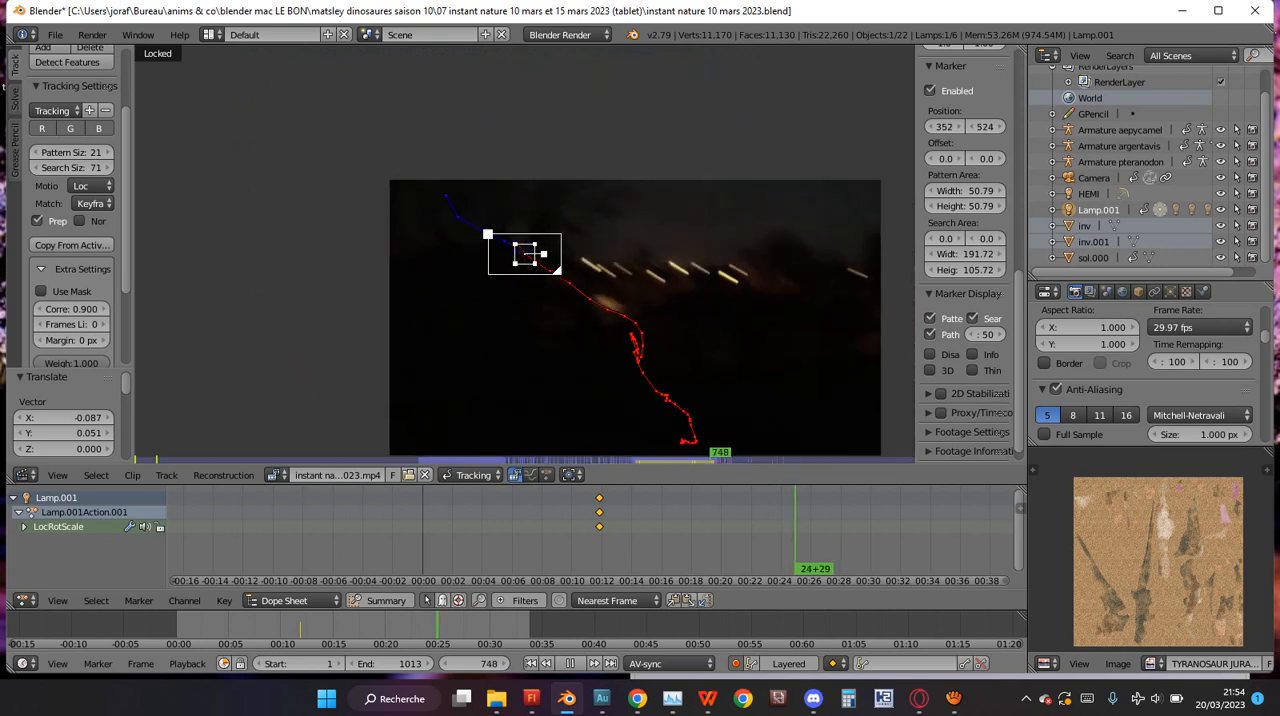
key(alt+a)
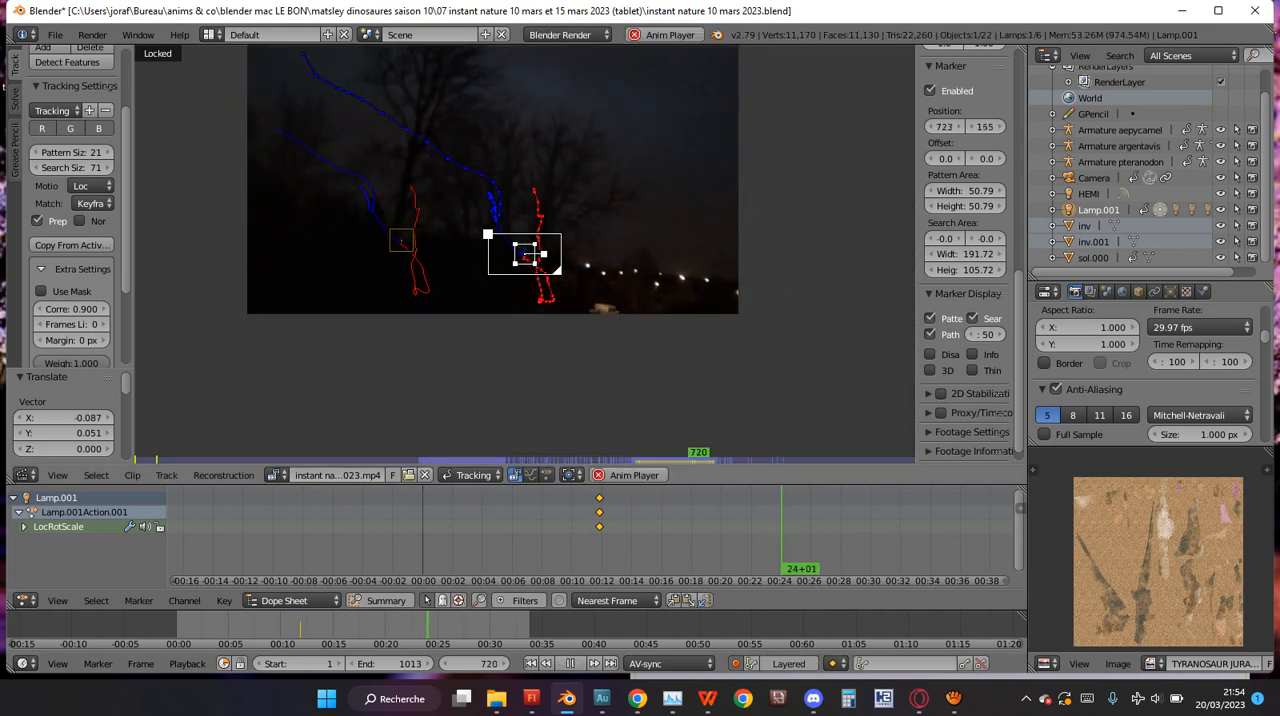
key(alt+a)
key(shift+alt+a)
key(alt+a)
key(alt+a)
key(alt+a)
key(shift+alt+a)
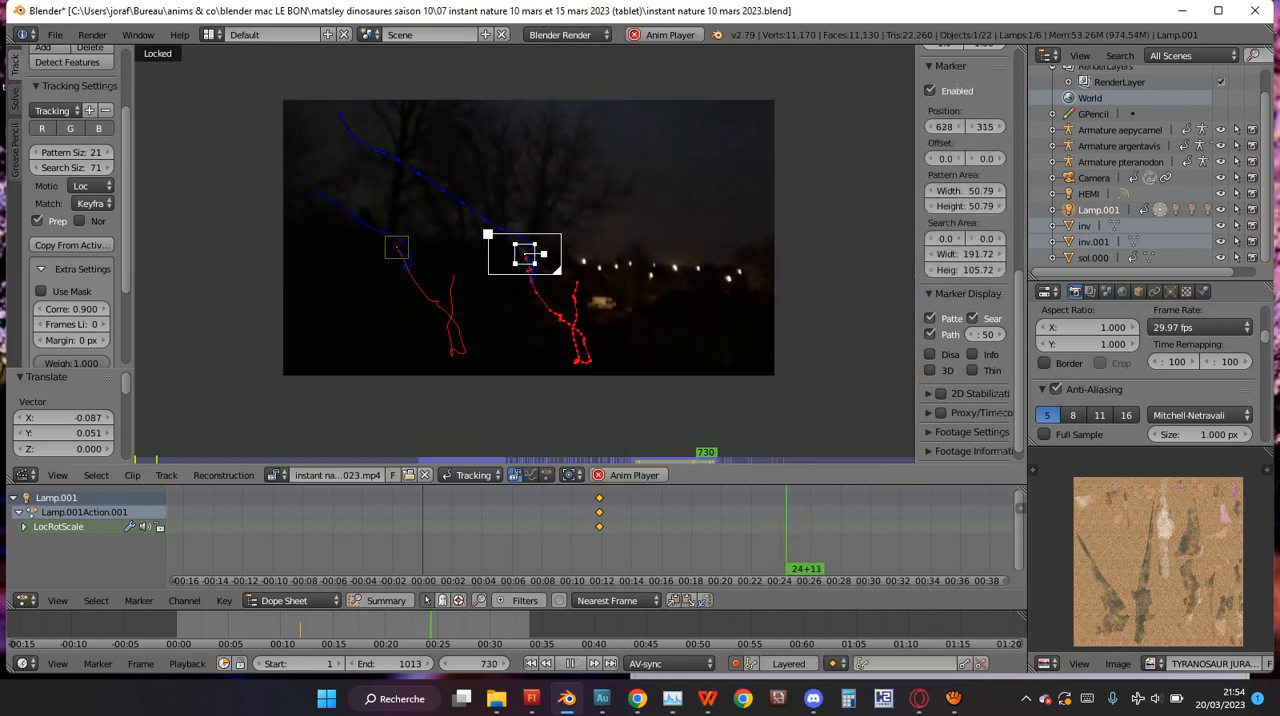
key(alt+a)
Add a third marker at frame 723 on the bright shape below the row of lights and enlarge its pattern area to about 47.09.
ctrl+click(598, 296)
scroll(598, 296, up, 3)
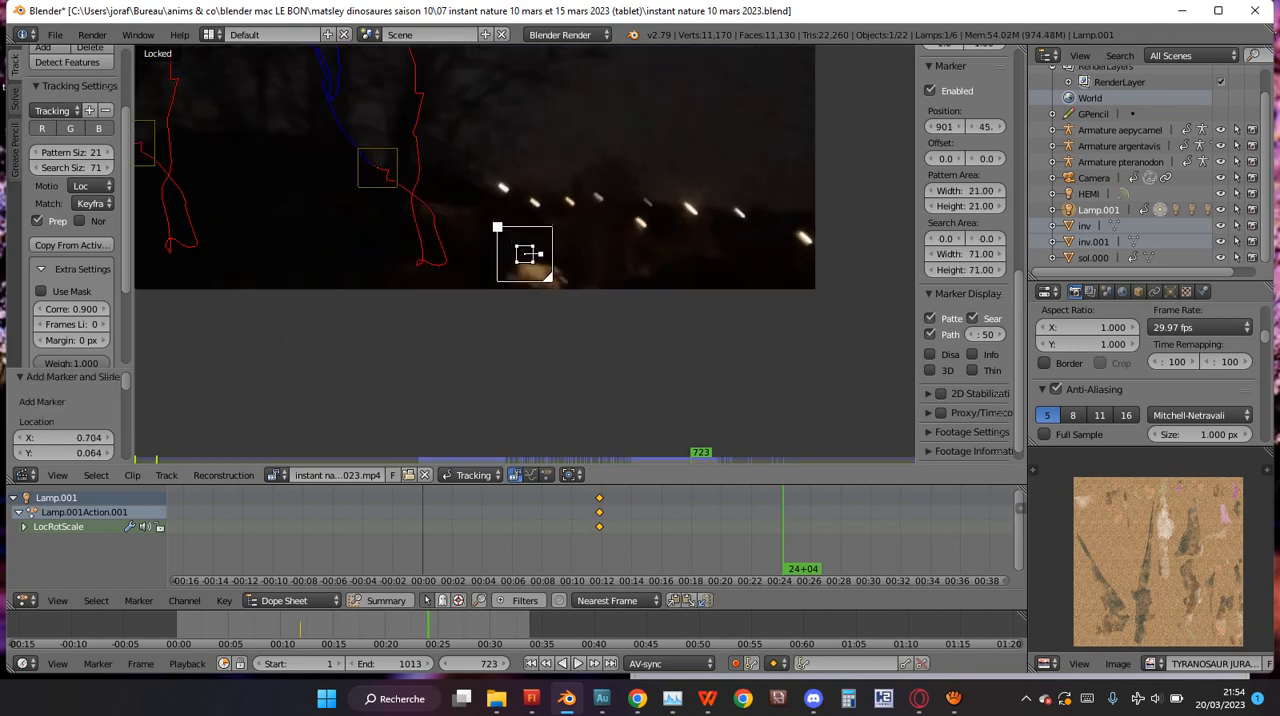
scroll(598, 296, up, 2)
key(s)
click(680, 342)
Fine-tune the third marker's position so it sits on the upper right edge of the bright shape, at about 937, 31.
key(g)
click(715, 350)
key(g)
click(704, 347)
key(g)
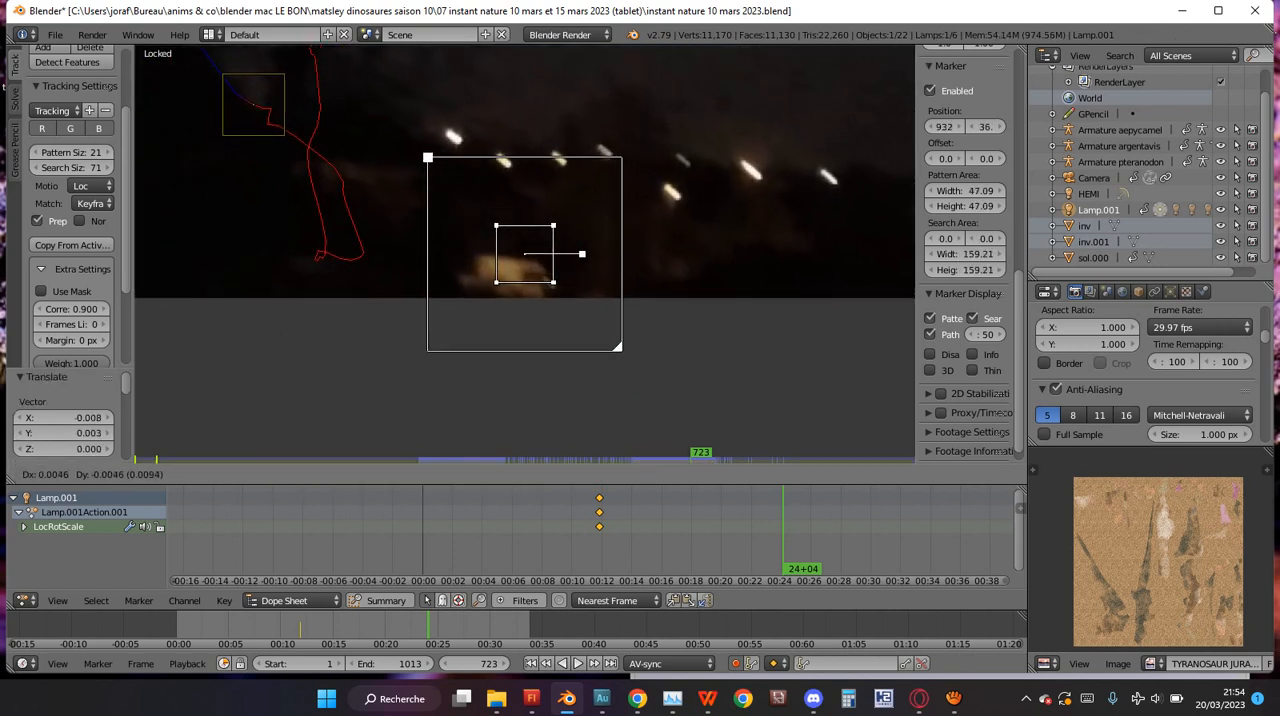
click(715, 352)
scroll(715, 352, up, 5)
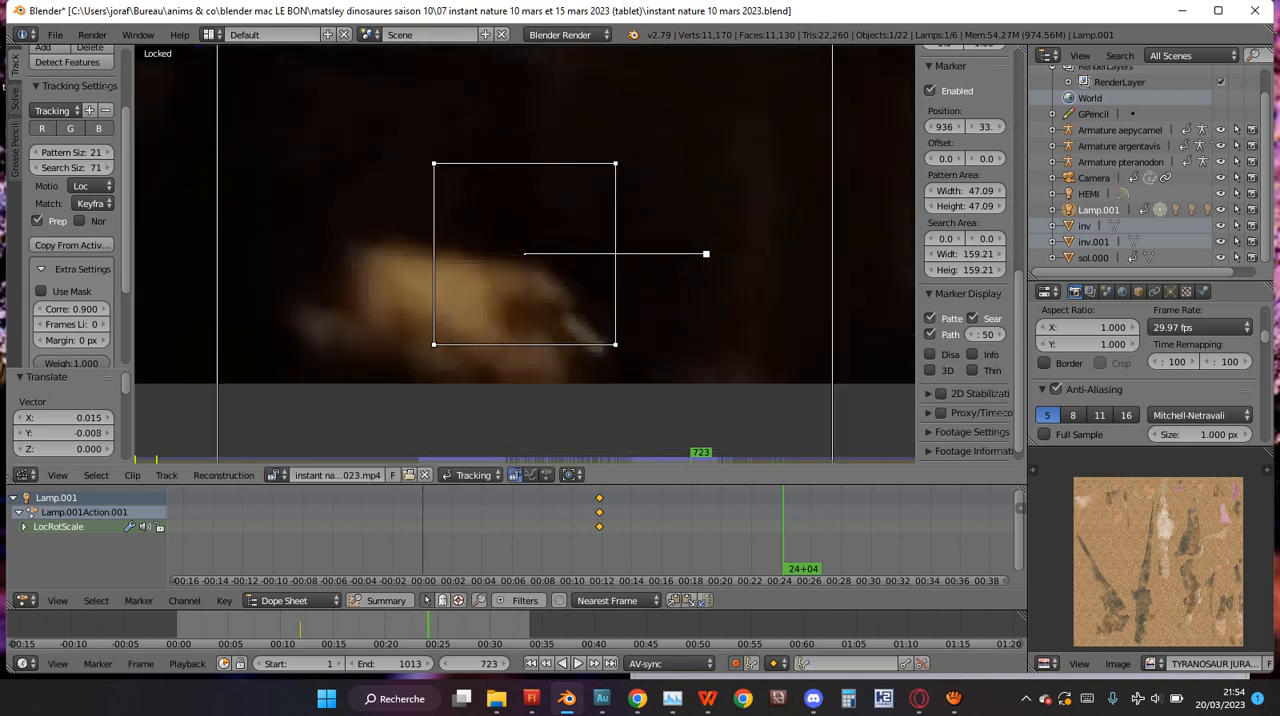
scroll(715, 352, up, 1)
key(g)
click(722, 363)
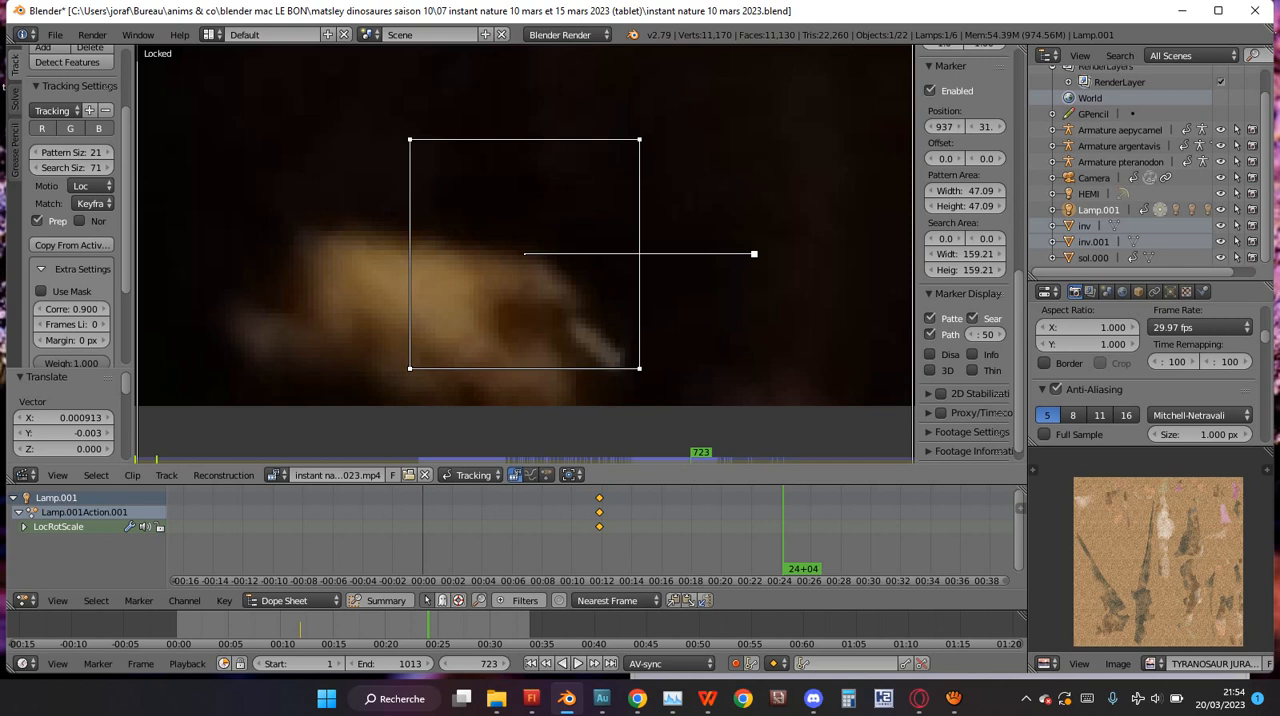
Set the third marker's search area height to 99.21 and track it backwards from frame 723.
scroll(525, 254, down, 3)
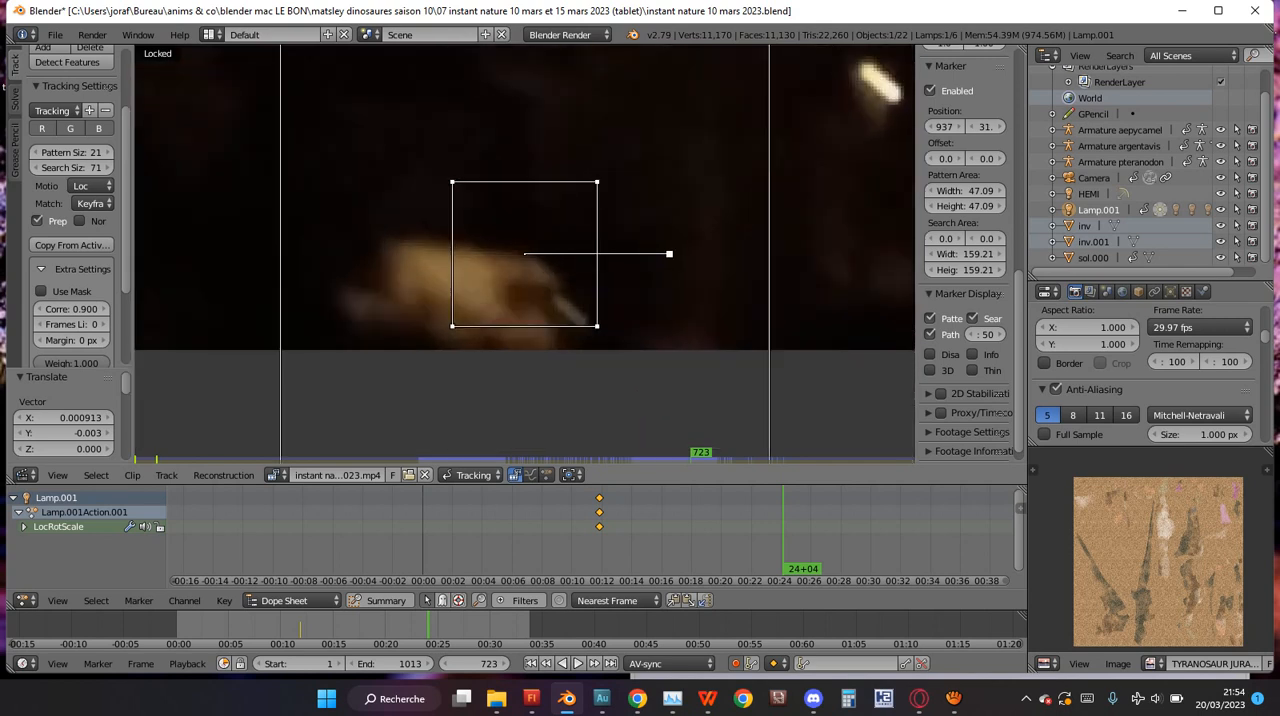
scroll(1000, 437, down, 1)
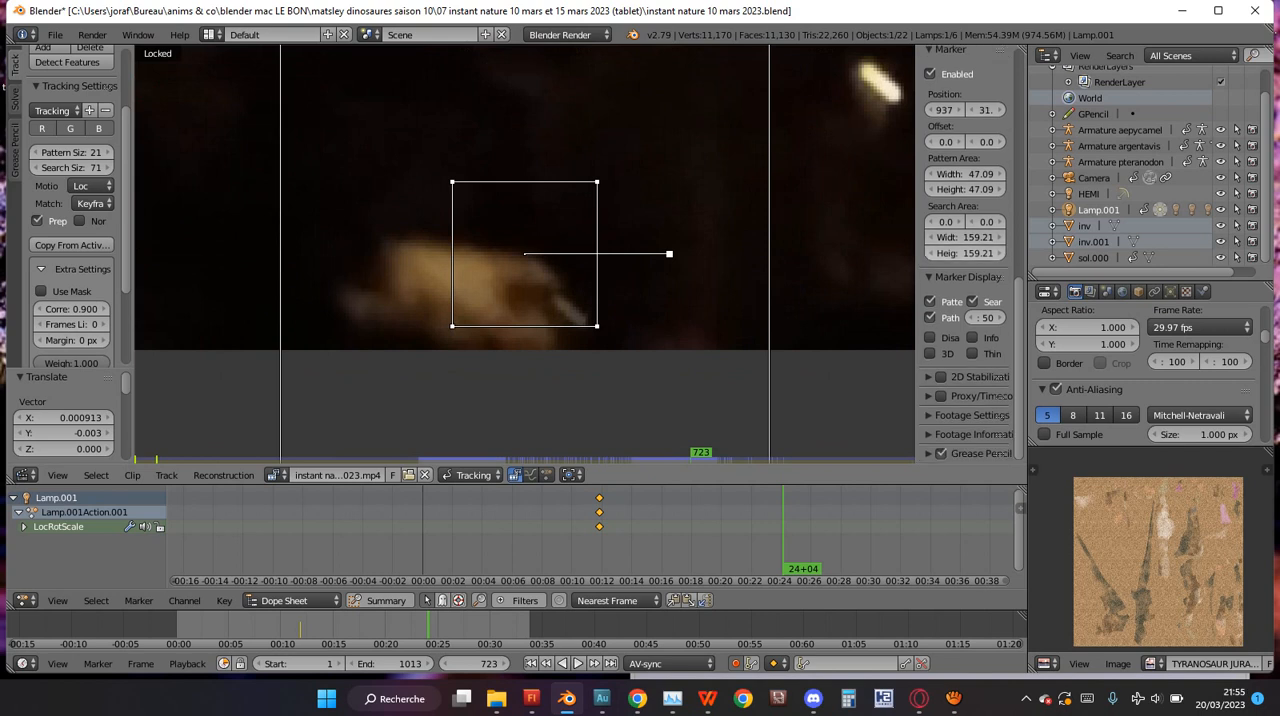
mouse_move(965, 253)
mouse_down()
mouse_move(872, 253)
mouse_move(932, 253)
mouse_move(920, 253)
mouse_up()
scroll(524, 254, down, 5)
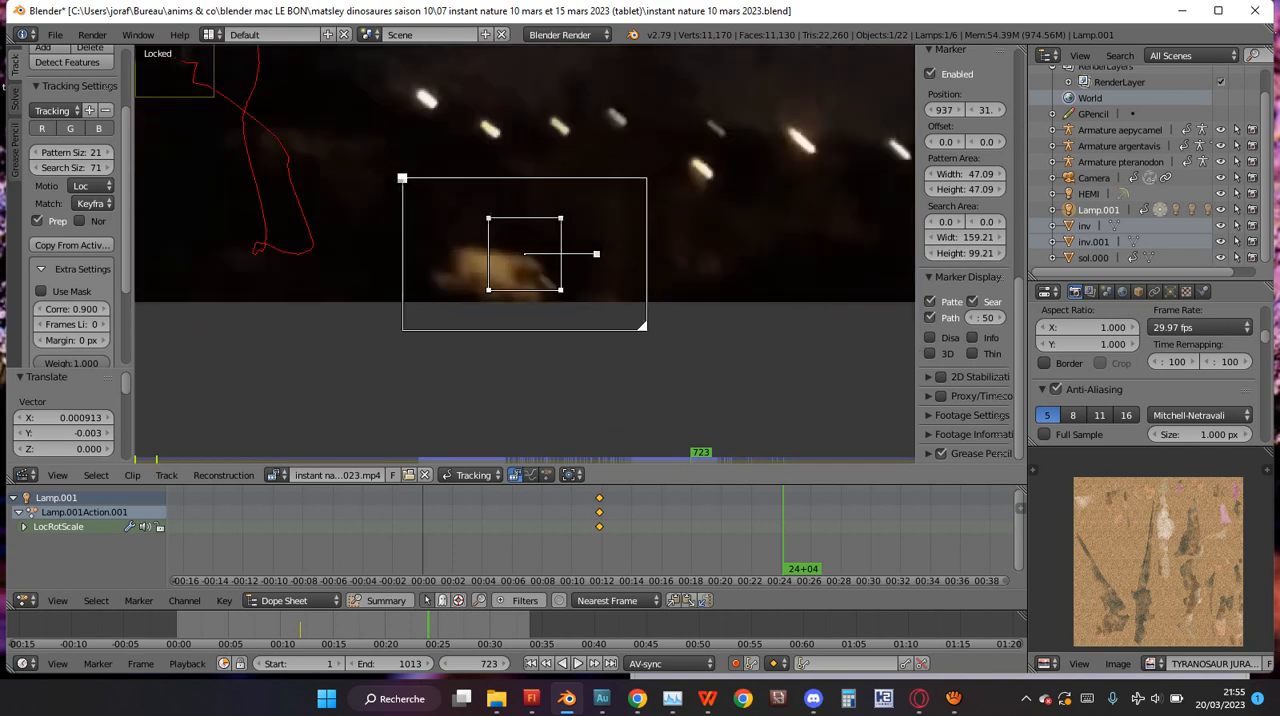
key(ctrl+shift+t)
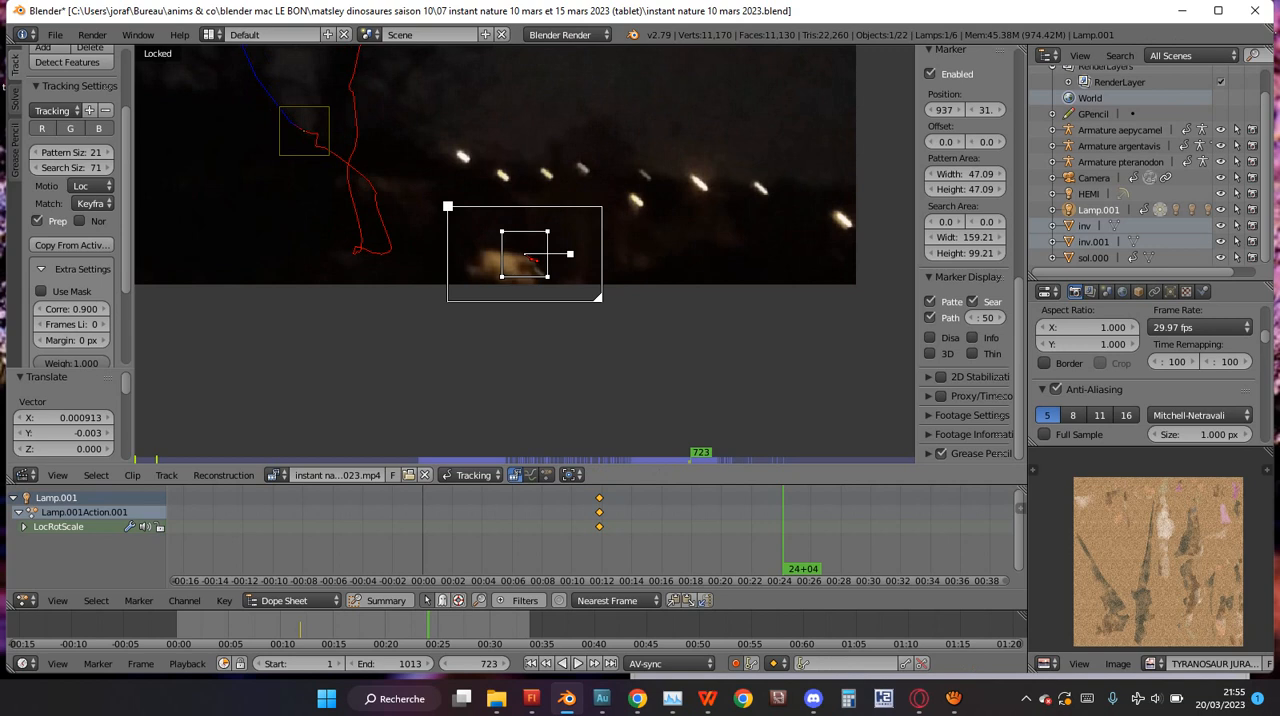
Track the third marker forwards from frame 723 and correct its position on the bright shape at frame 725.
key(ctrl+t)
scroll(524, 254, up, 2)
key(g)
key(Return)
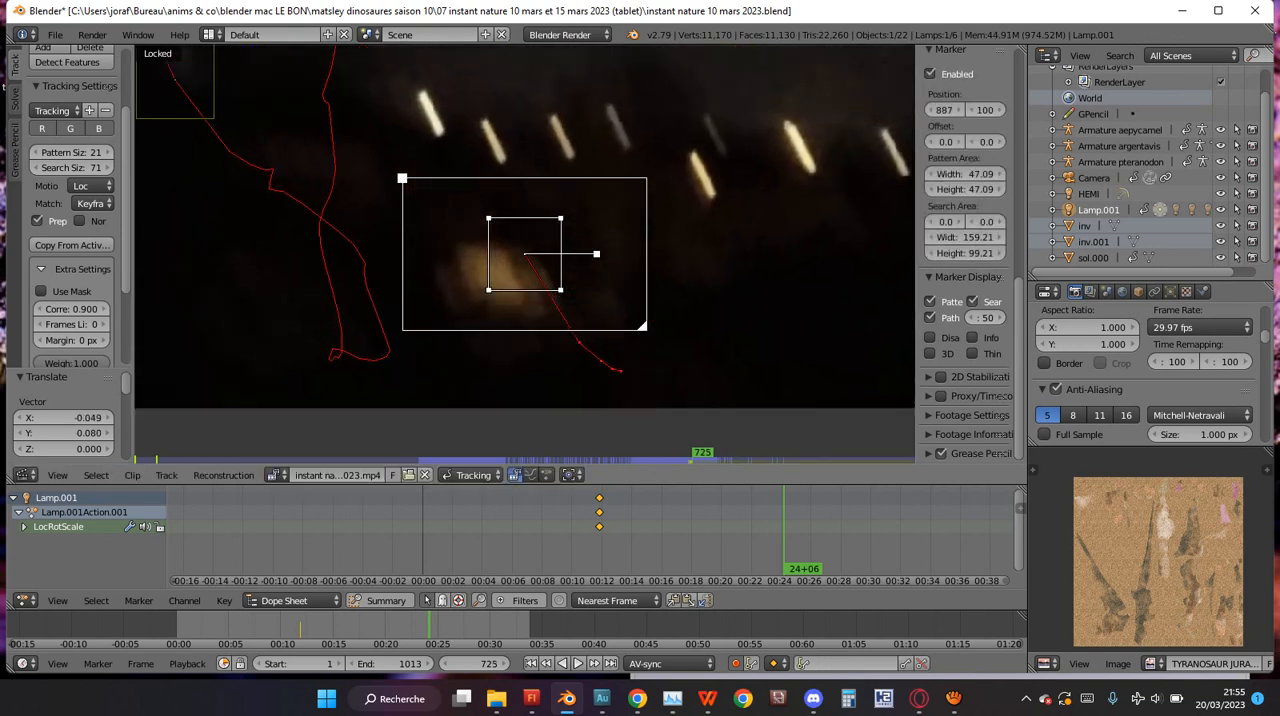
Track the third marker on to frame 728, enlarge its search area to 182.21 by 128.21 and continue tracking forwards.
key(ctrl+t)
drag(965, 237, 996, 253)
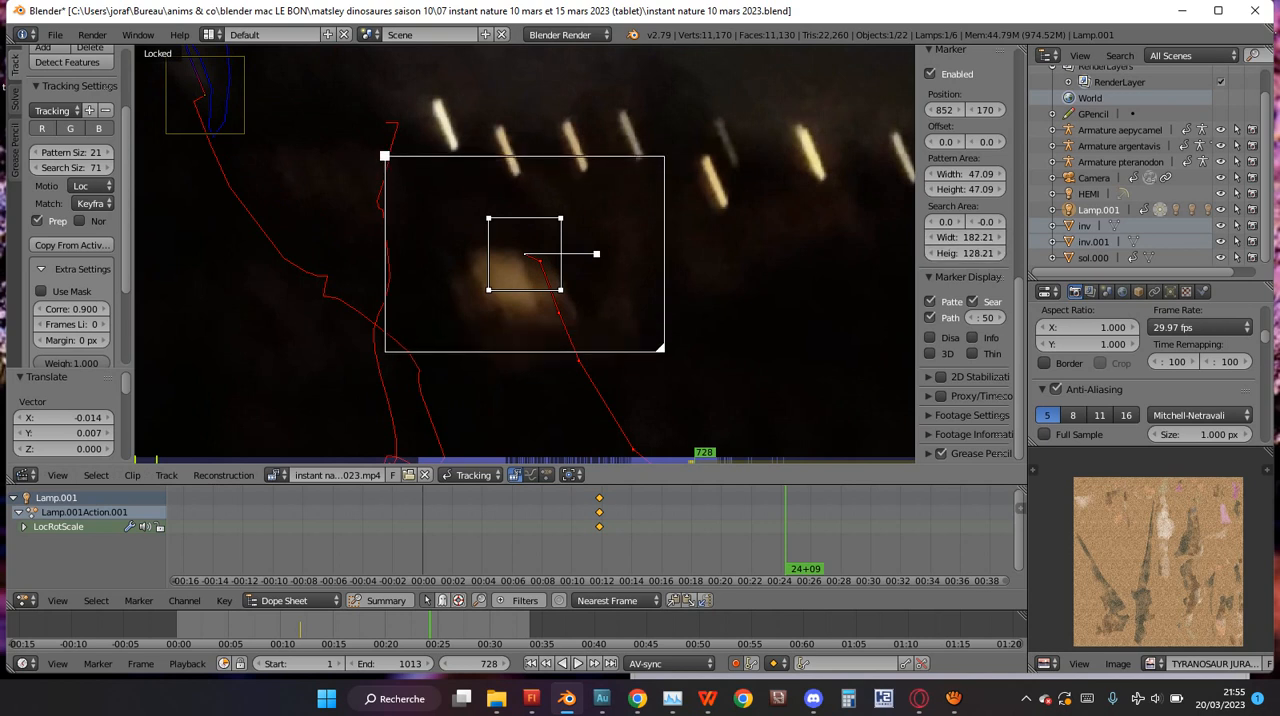
key(ctrl+t)
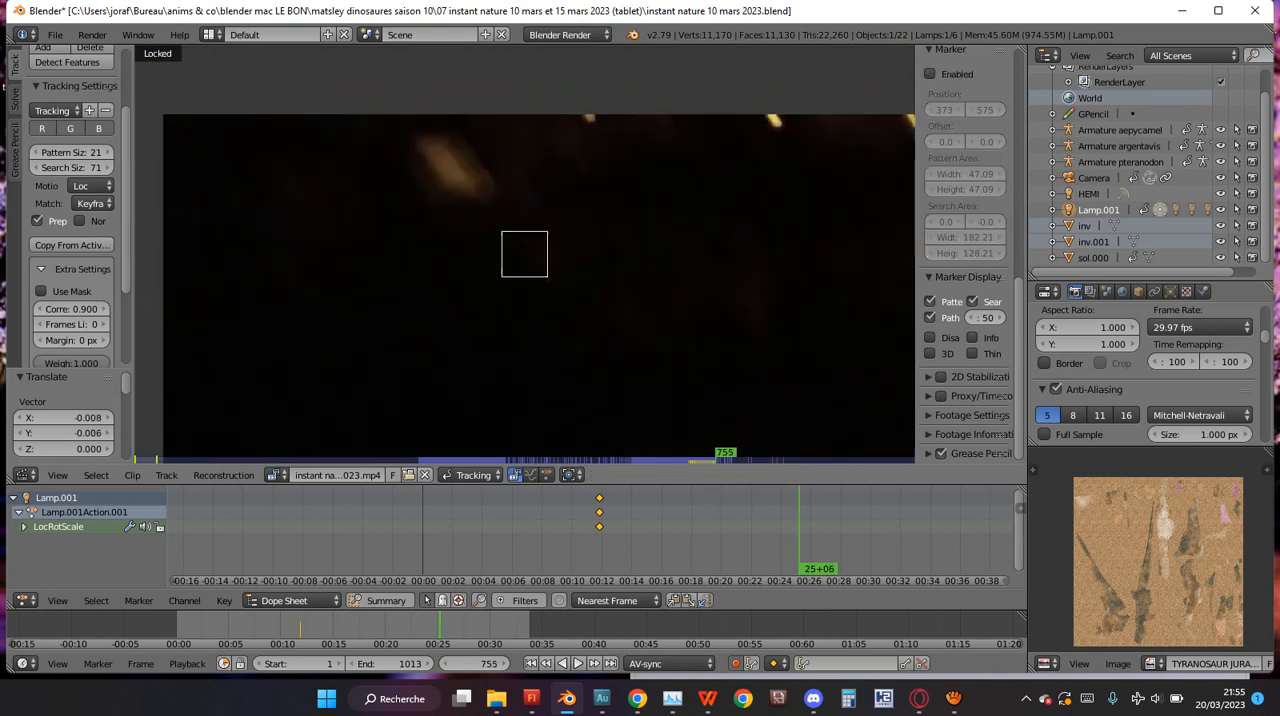
Save the project over the existing file and play the footage back and forth to check the three marker paths, stopping at frame 727.
key(ctrl+s)
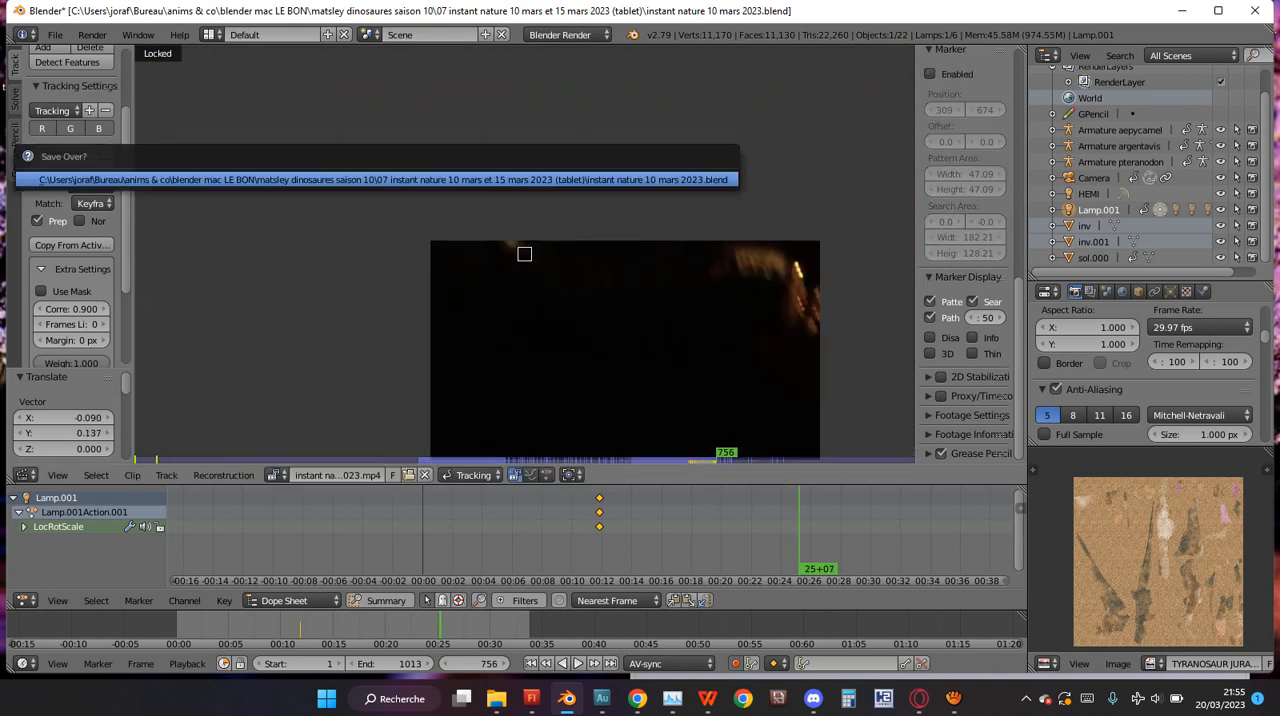
key(Return)
key(shift+alt+a)
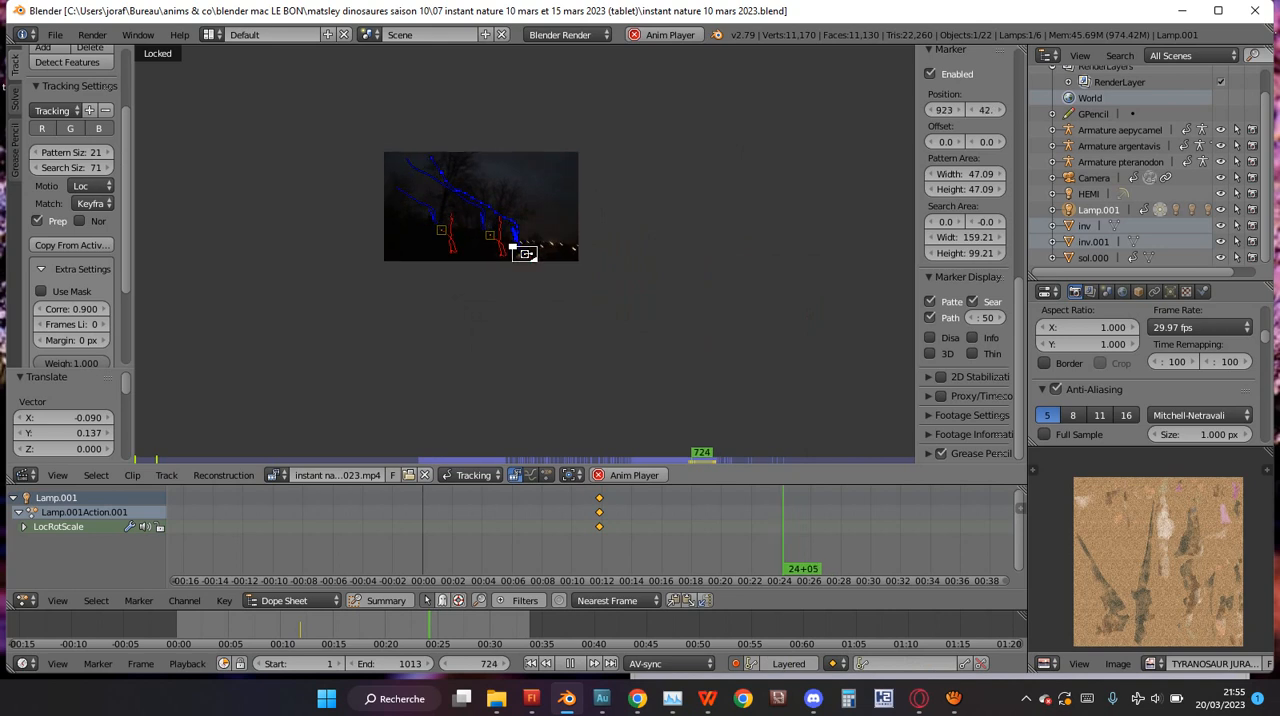
key(alt+a)
key(alt+a)
key(alt+a)
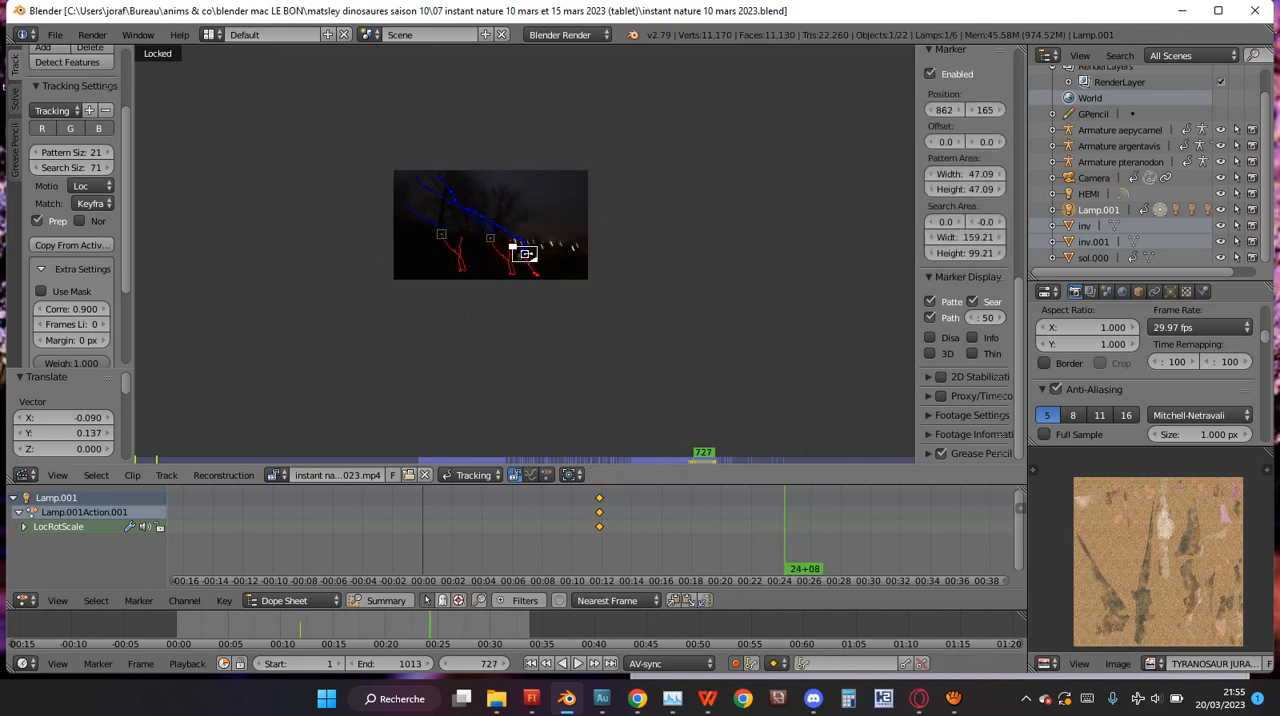
scroll(490, 225, up, 3)
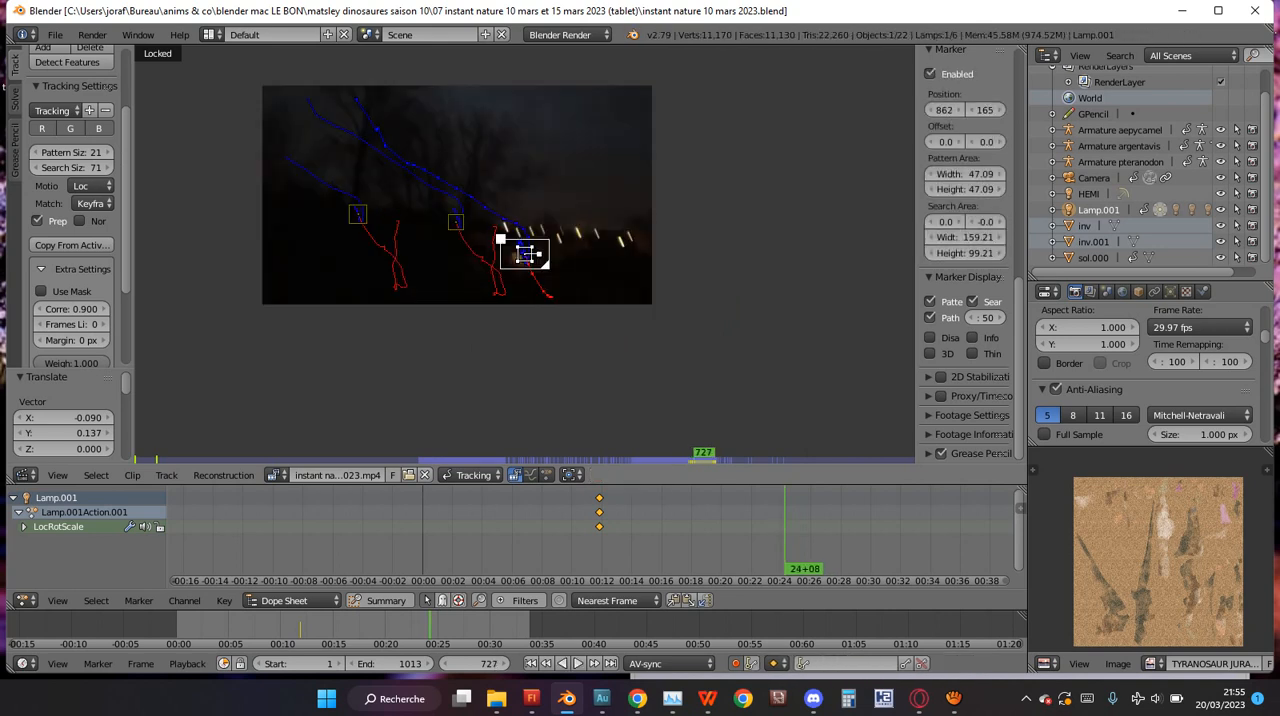
Solve the camera motion from the tracked markers of the 10 March footage.
click(14, 97)
click(37, 97)
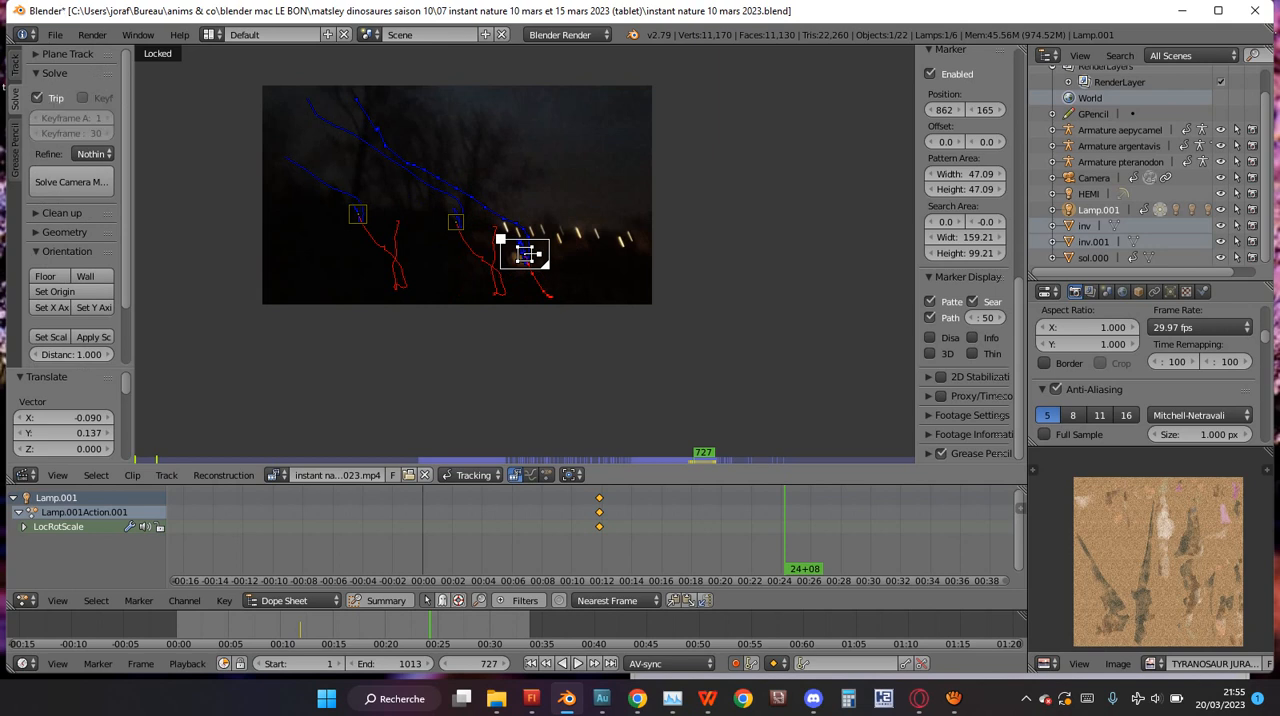
mouse_move(131, 300)
mouse_down()
mouse_move(245, 300)
mouse_move(107, 300)
mouse_move(160, 300)
mouse_move(127, 300)
mouse_up()
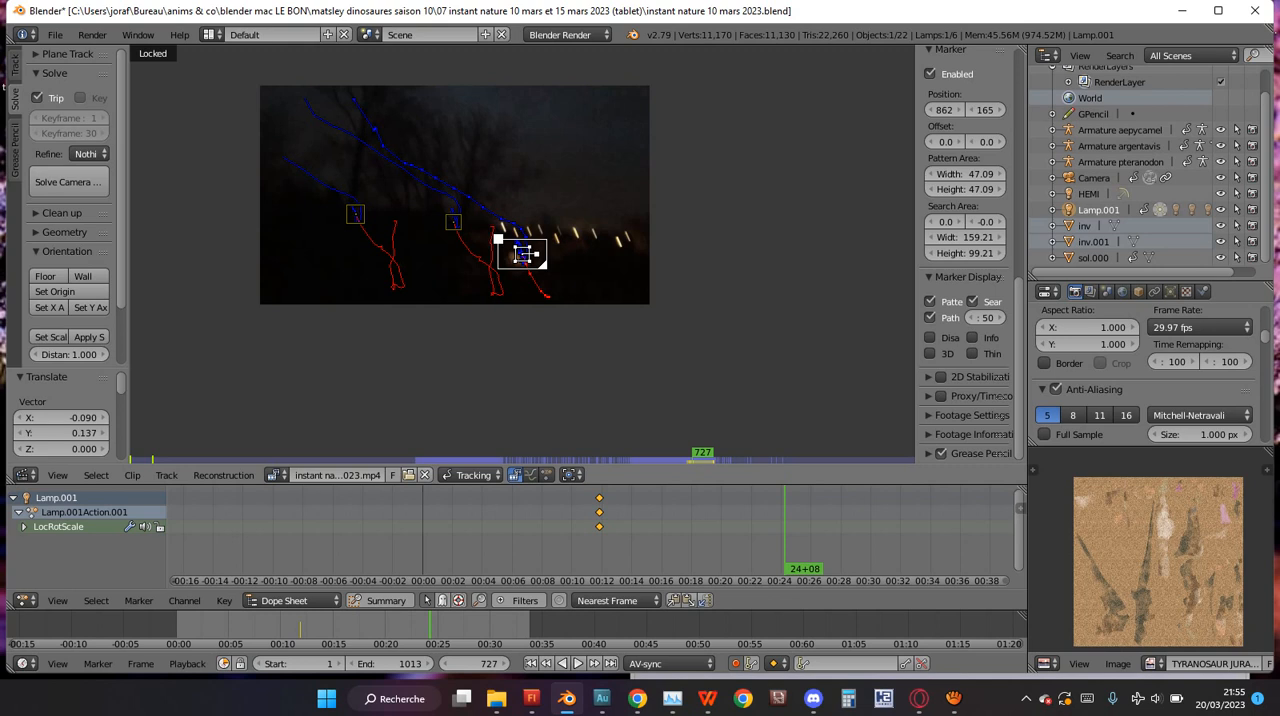
click(68, 182)
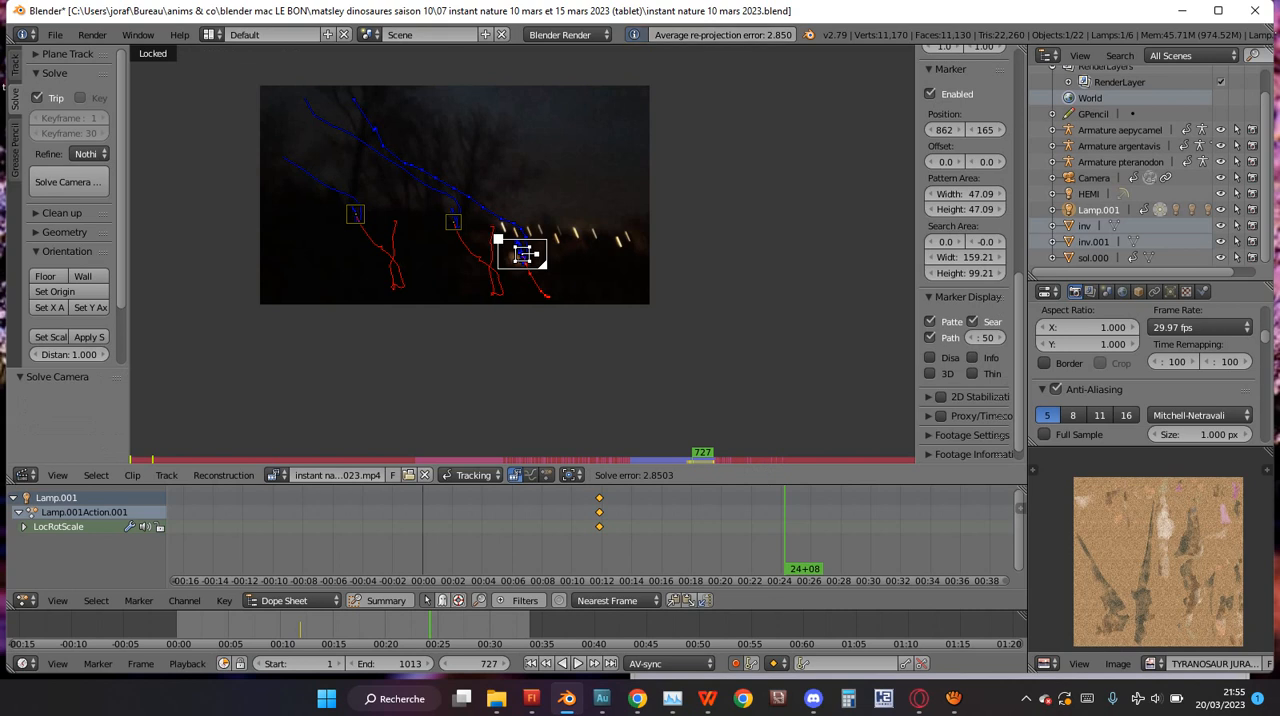
scroll(522, 254, up, 5)
scroll(521, 255, down, 4)
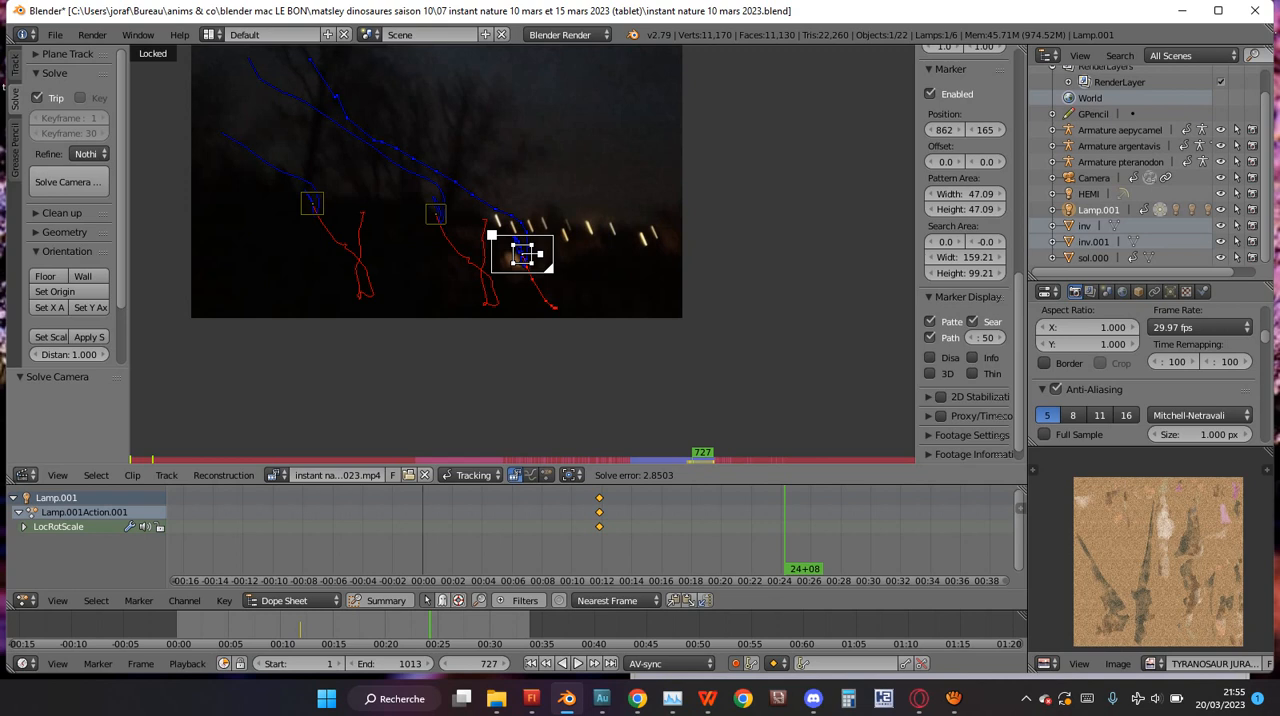
Change the clip editor to the 3D View and inspect the footage through the scene camera.
click(25, 475)
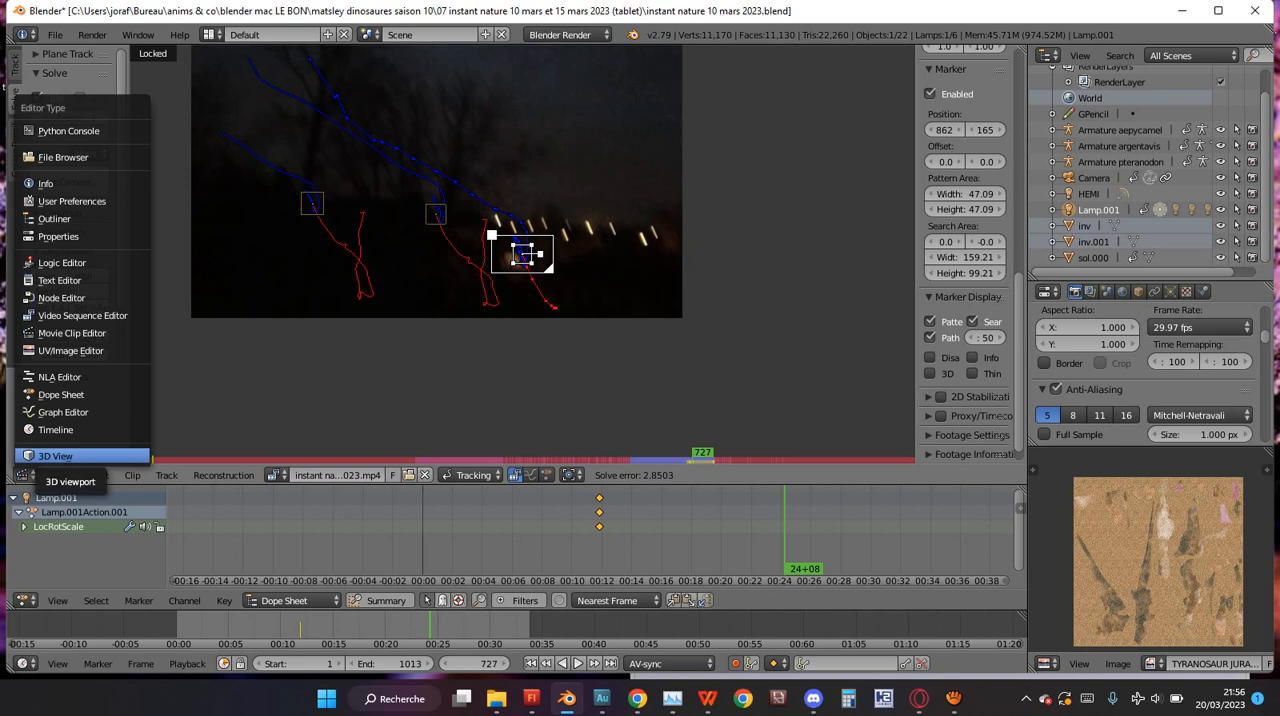
click(60, 456)
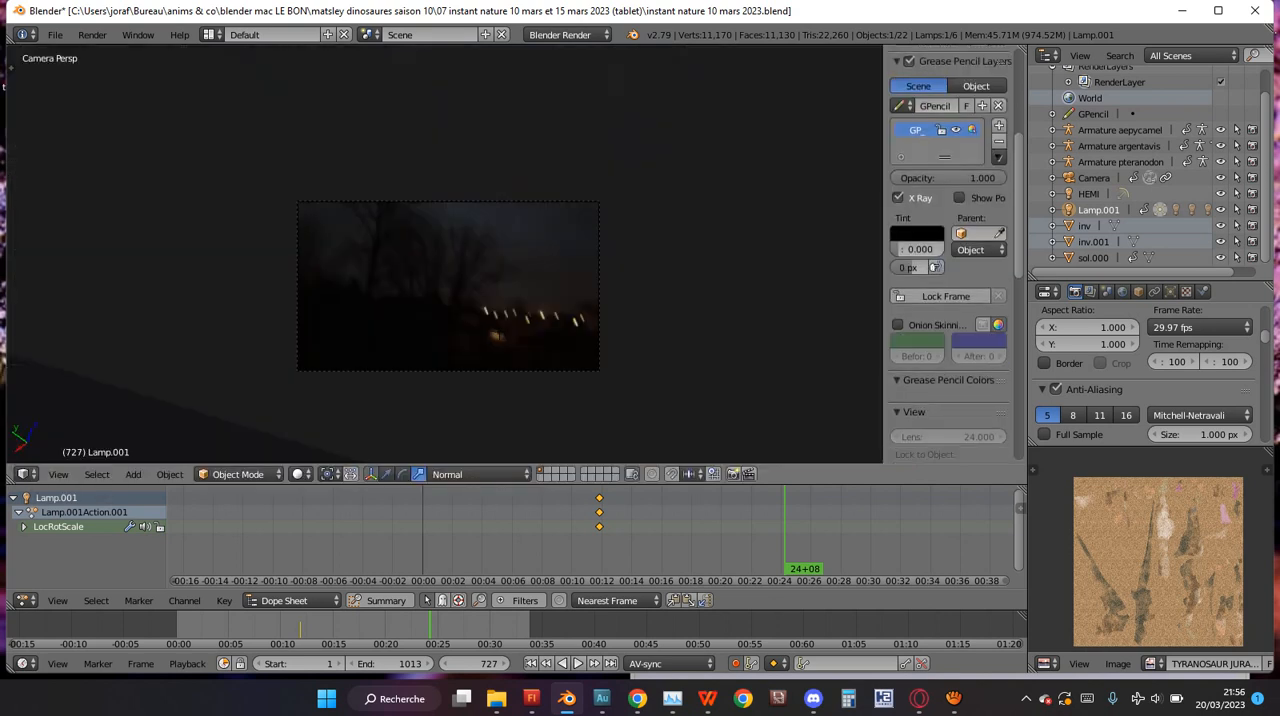
scroll(500, 334, down, 4)
scroll(522, 370, up, 6)
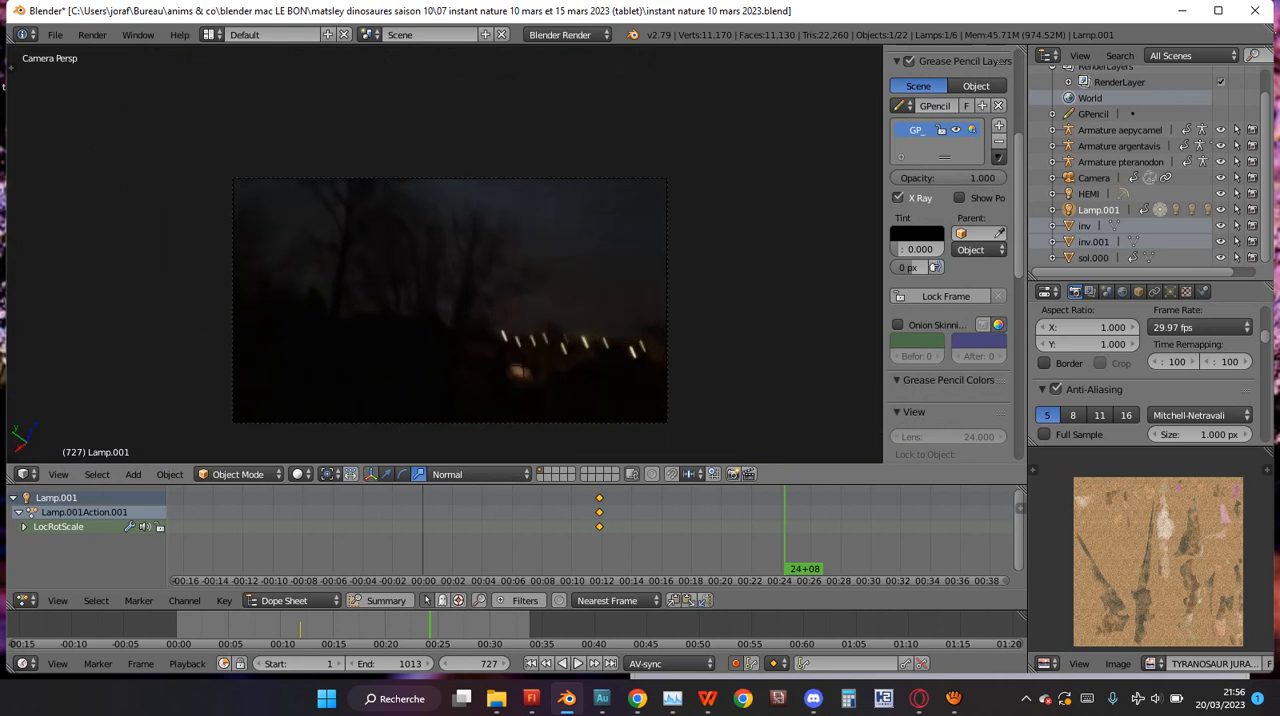
scroll(447, 268, down, 5)
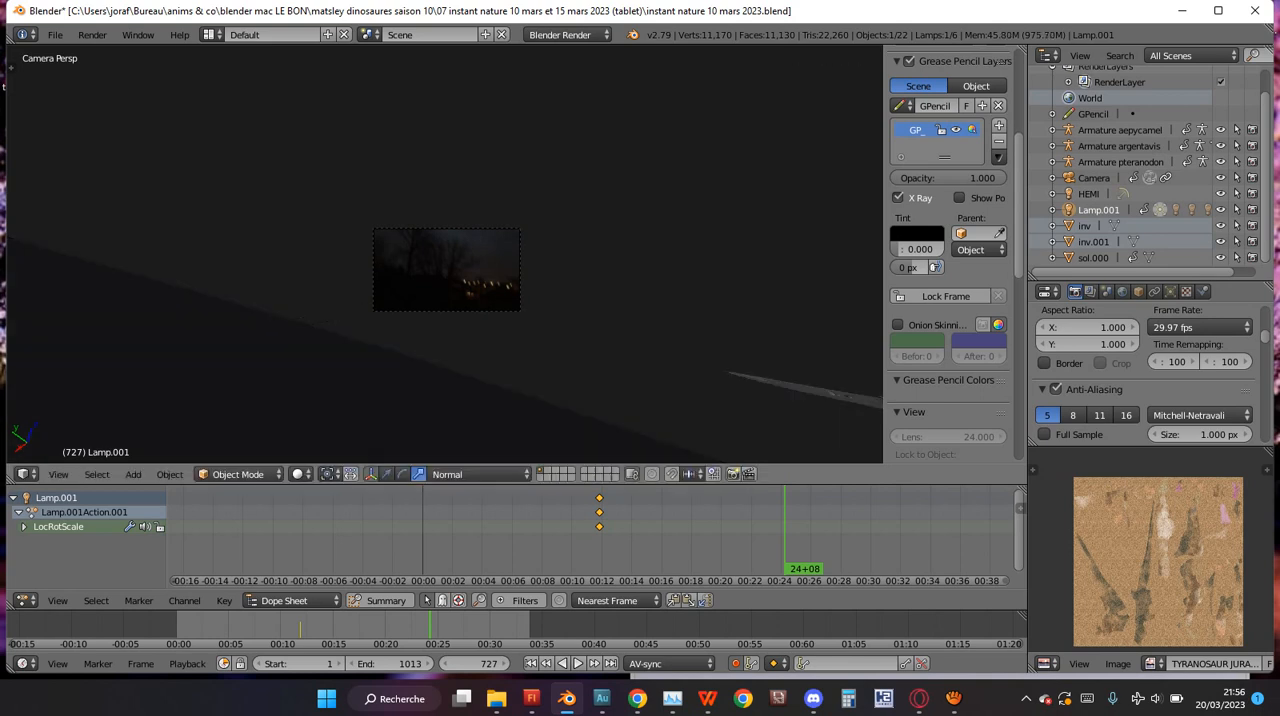
Review the keyframes of Armature argentavis, Armature pteranodon and Armature aepycamel by selecting each in turn.
click(1119, 146)
scroll(1119, 146, up, 1)
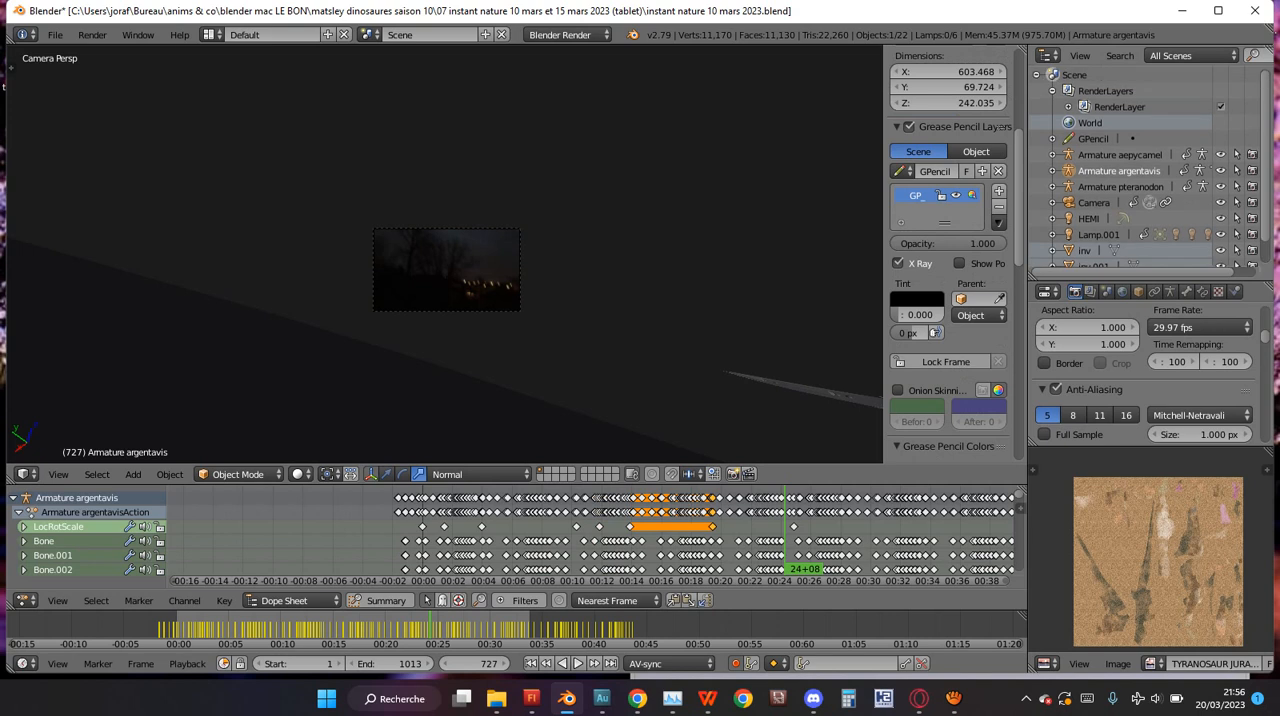
click(1120, 155)
click(1119, 171)
click(1120, 187)
click(1119, 171)
click(1120, 155)
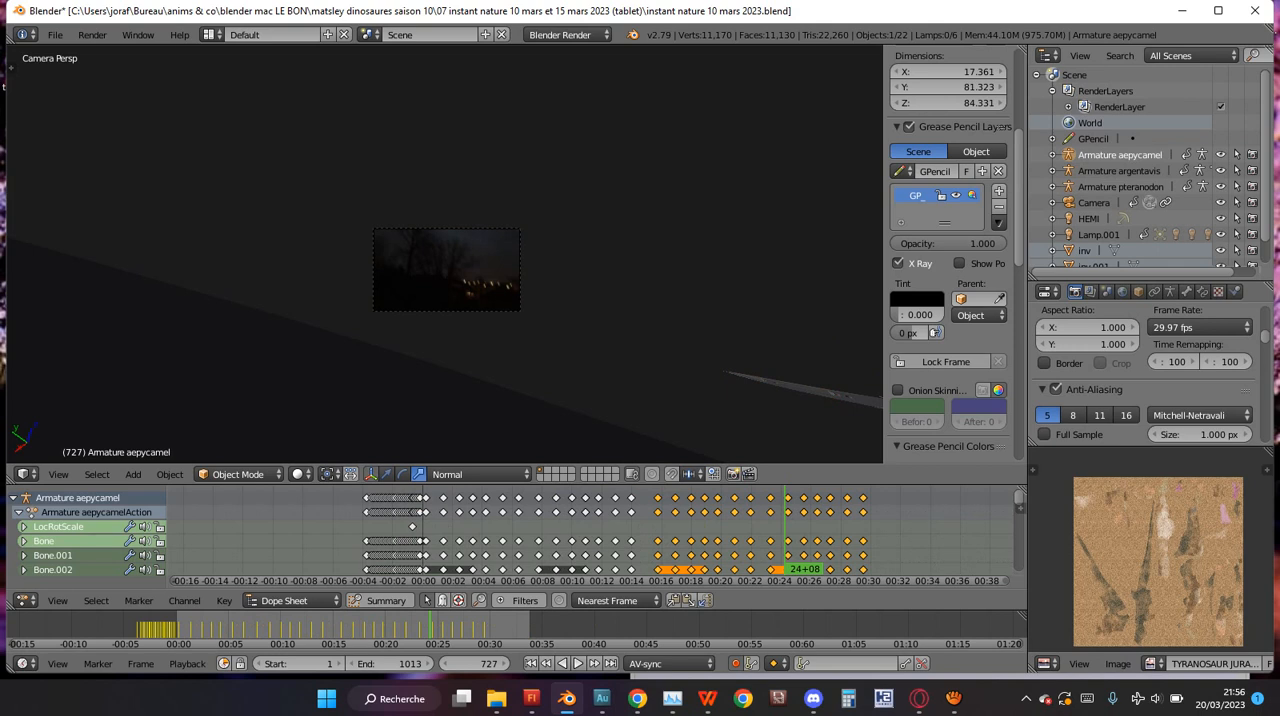
Select the Camera and rotate it about 16 degrees in the camera view at frame 727.
click(1094, 203)
scroll(602, 322, up, 1)
key(r)
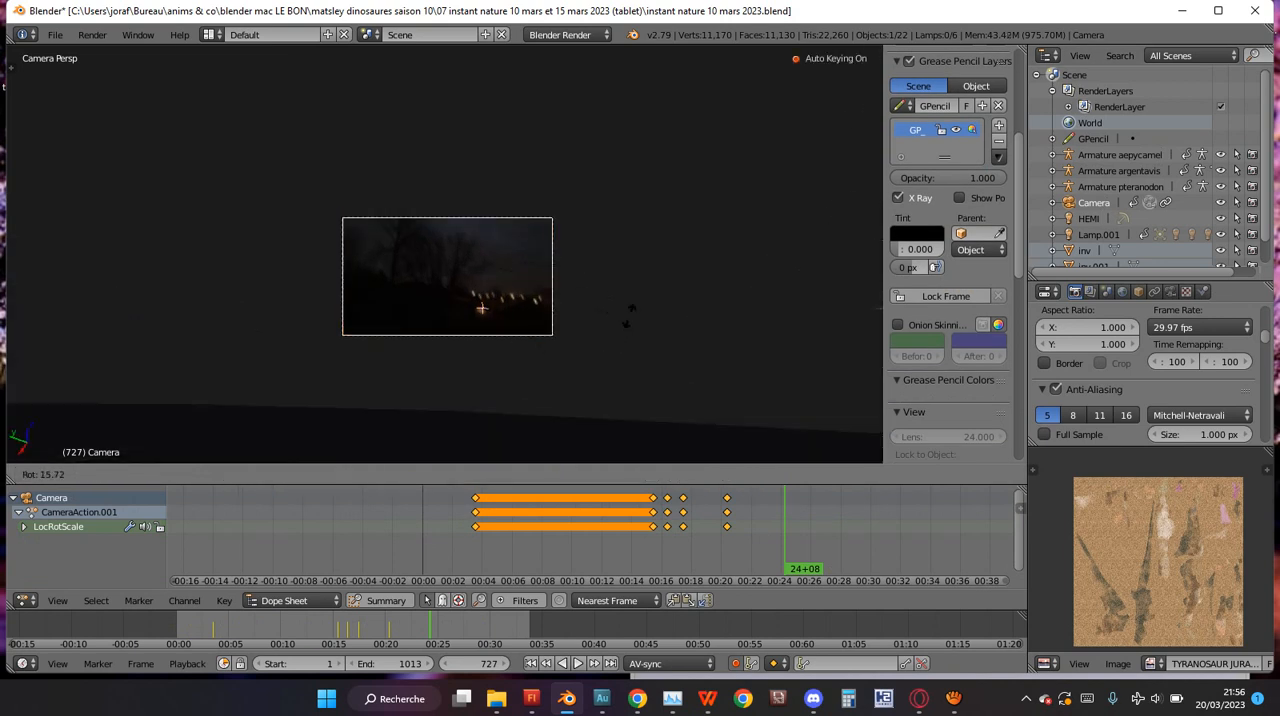
click(614, 324)
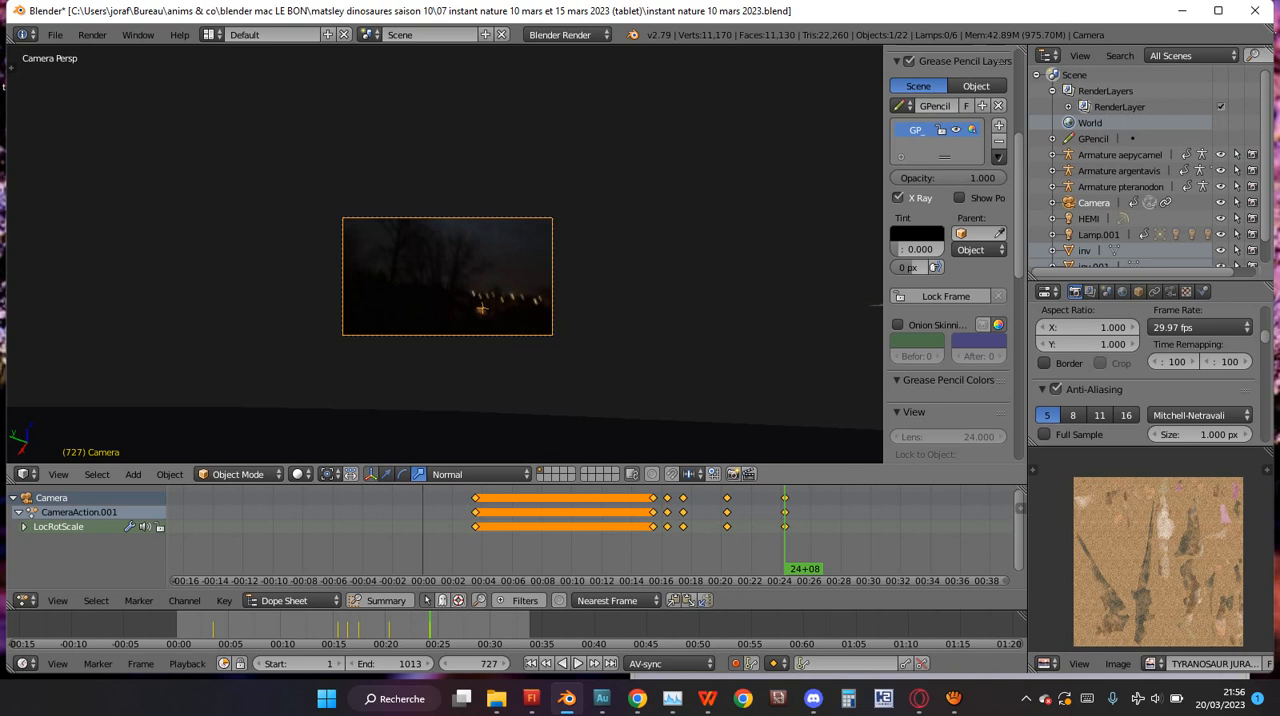
key(r)
key(r)
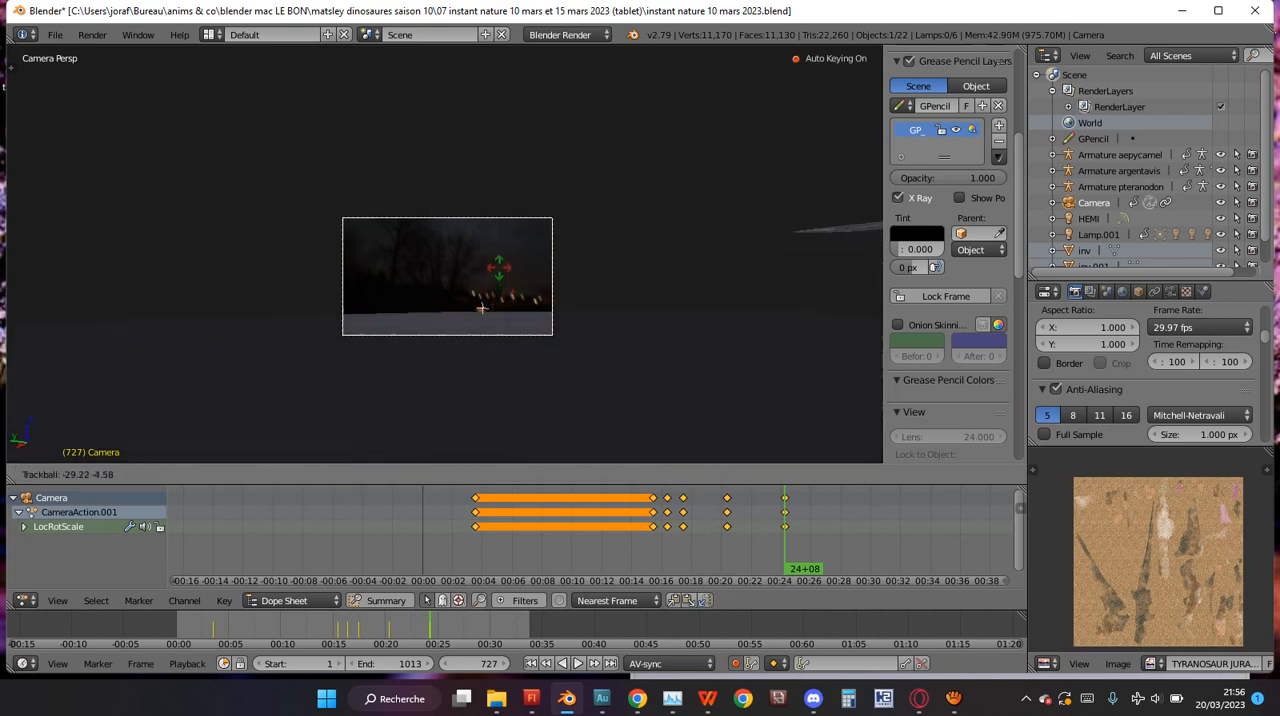
click(481, 308)
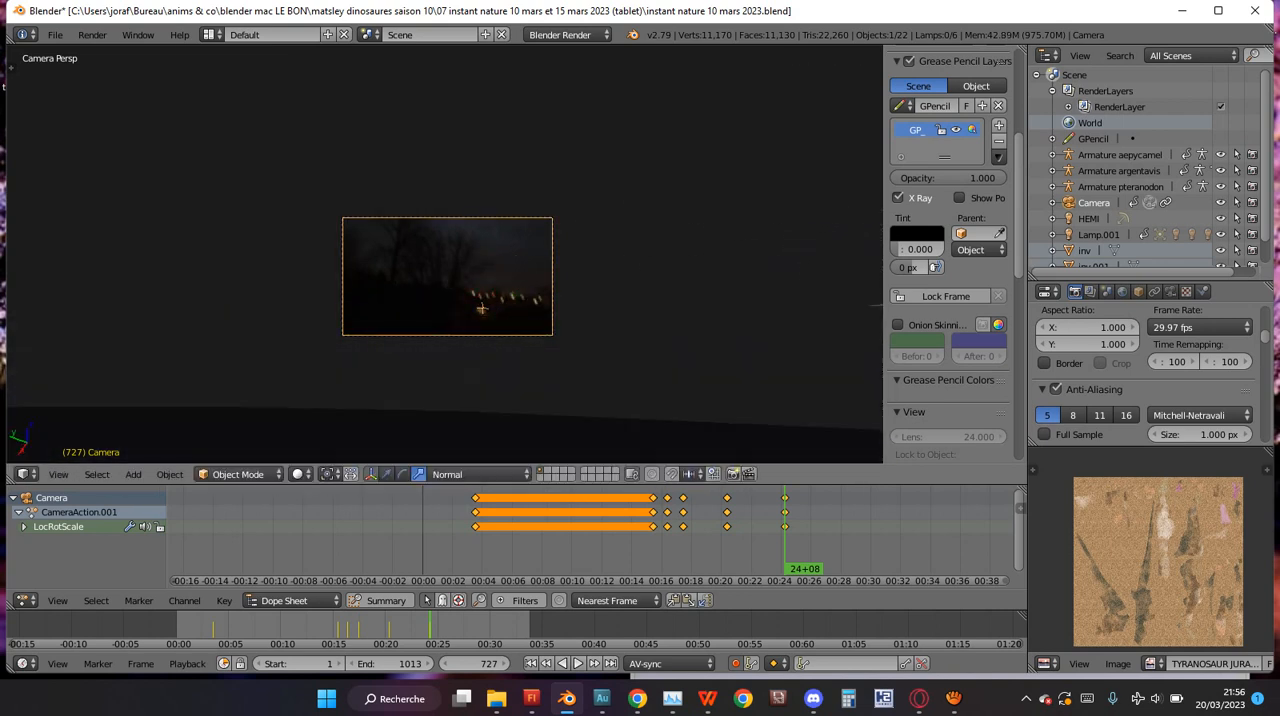
Trackball-rotate the camera by about -34 and -1 degrees so the ground's horizon crosses the lower part of the frame.
key(r)
key(r)
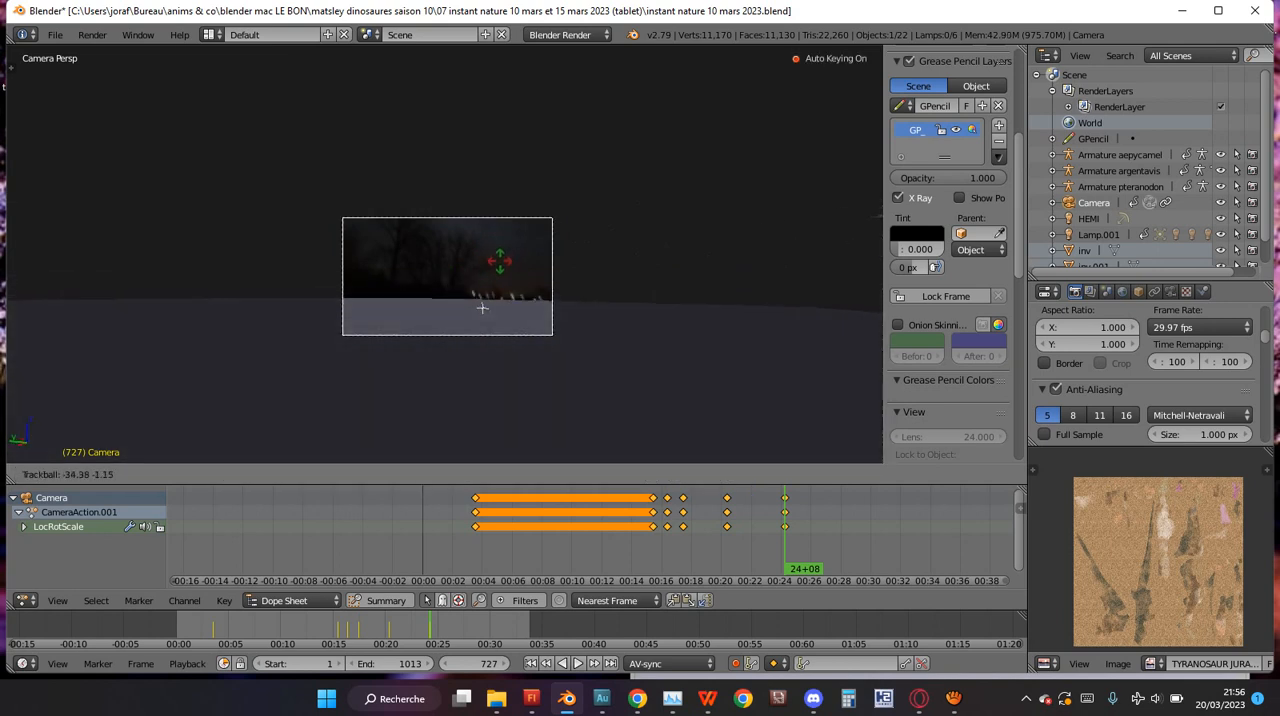
click(482, 308)
click(497, 259)
Show the scene in front orthographic view and select the ground object sol.000.
key(KP_1)
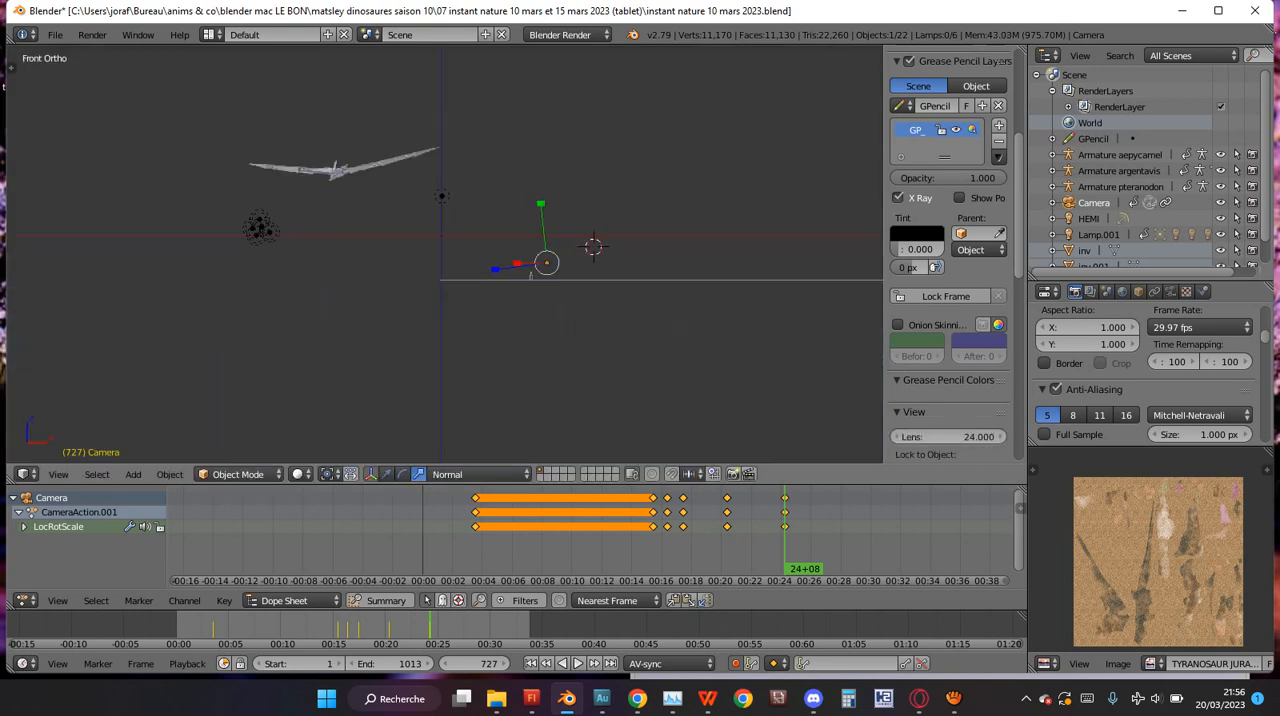
ctrl+scroll(497, 259, up, 12)
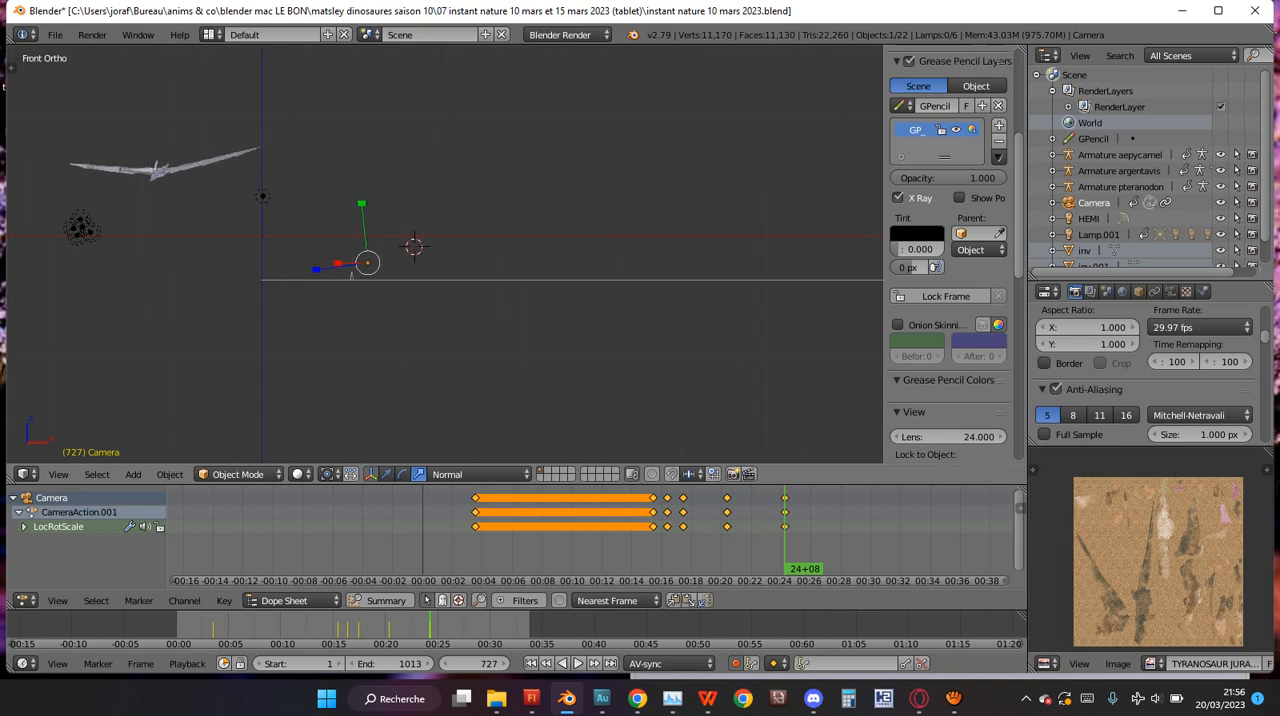
ctrl+scroll(497, 259, down, 7)
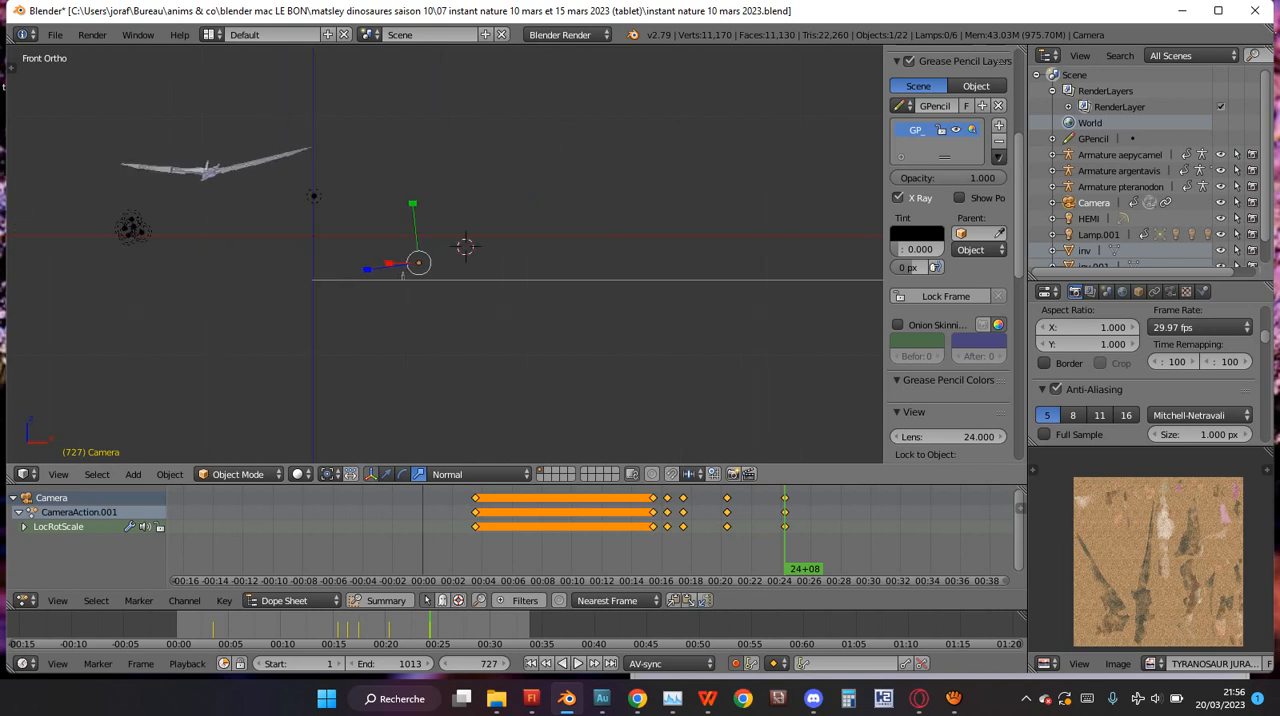
scroll(445, 254, up, 6)
scroll(445, 254, up, 1)
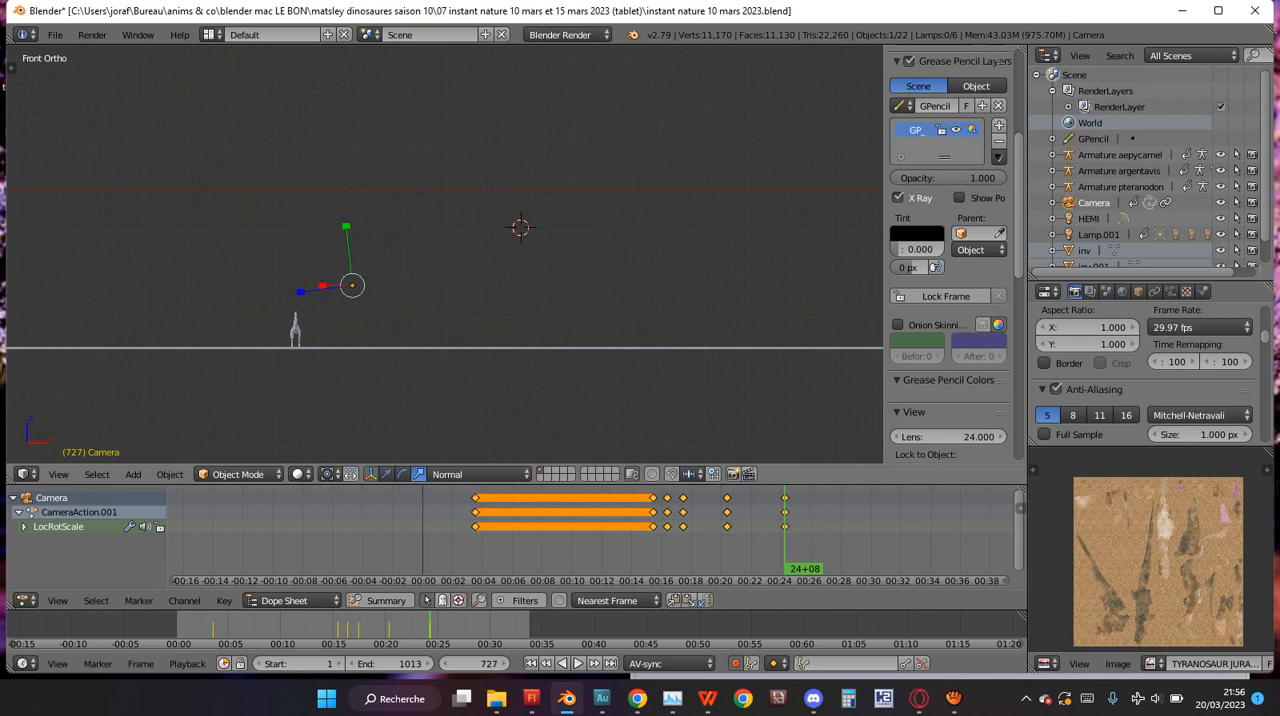
right_click(445, 348)
scroll(445, 300, down, 8)
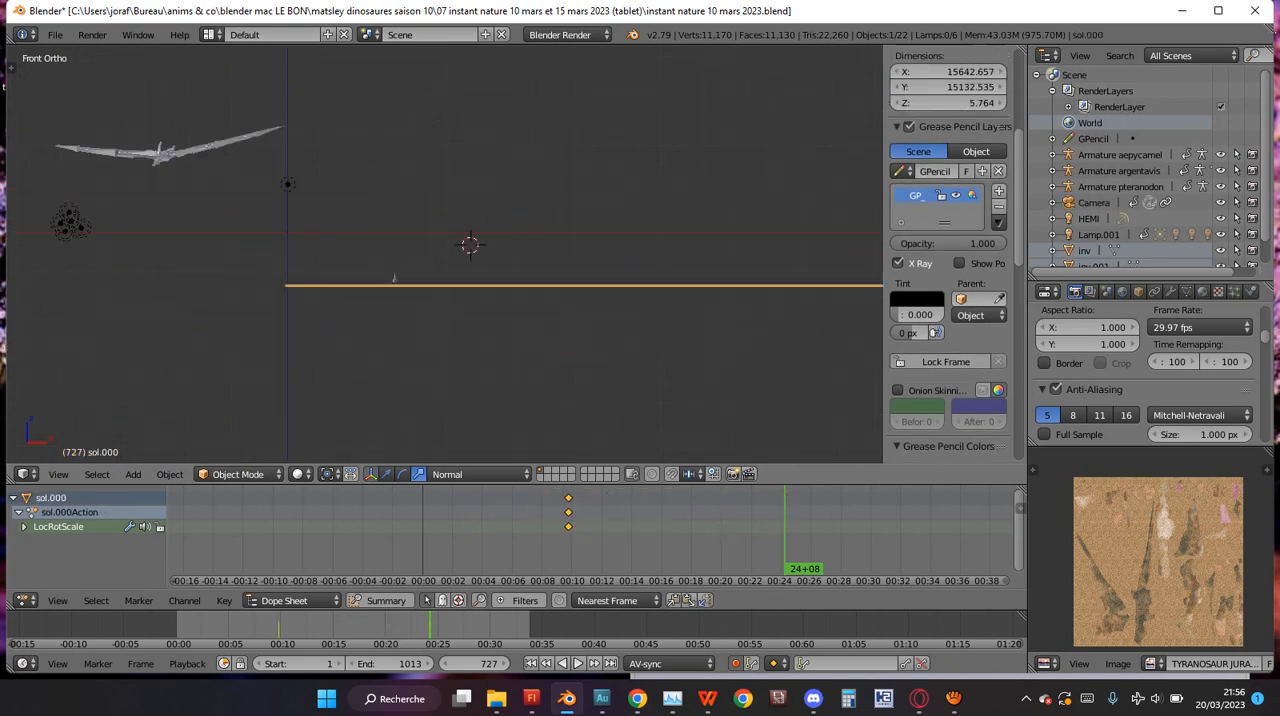
Add a mesh cube at the 3D cursor in the front view.
middle_drag(600, 250, 262, 254)
key(KP_1)
shift+middle_drag(436, 248, 864, 246)
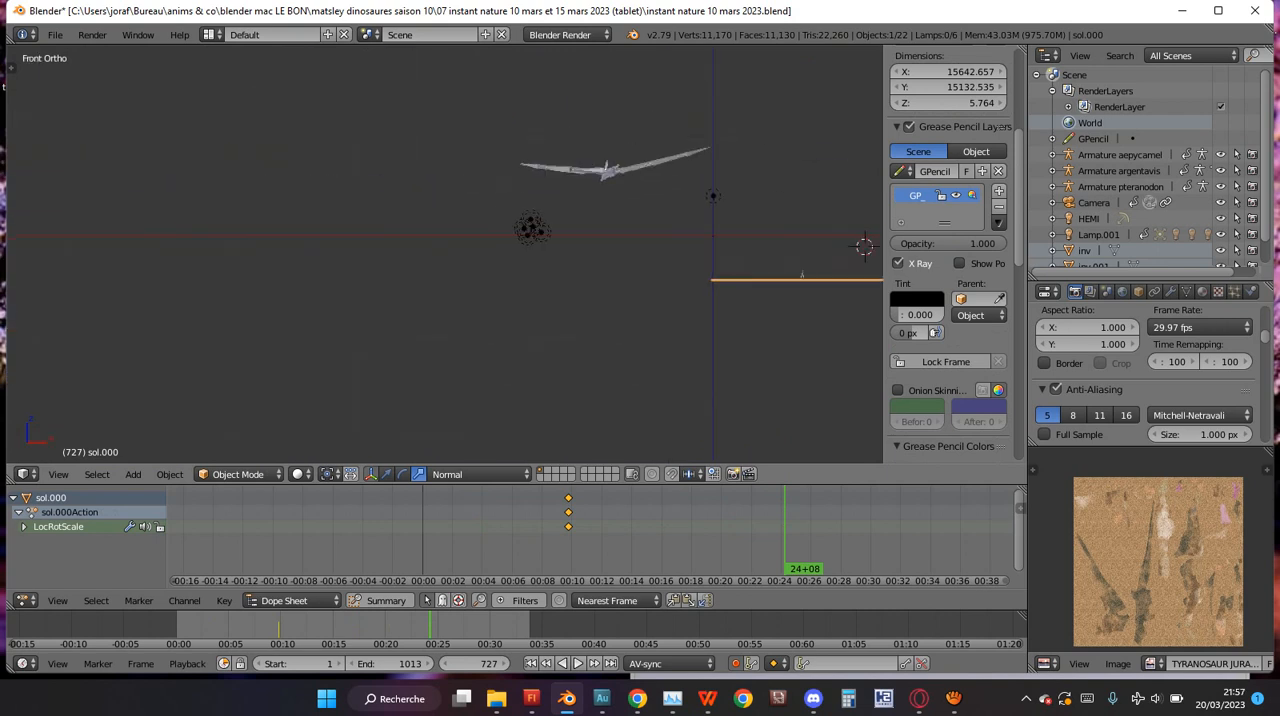
shift+middle_drag(600, 250, 442, 250)
scroll(650, 250, up, 4)
scroll(442, 250, up, 2)
scroll(442, 252, up, 1)
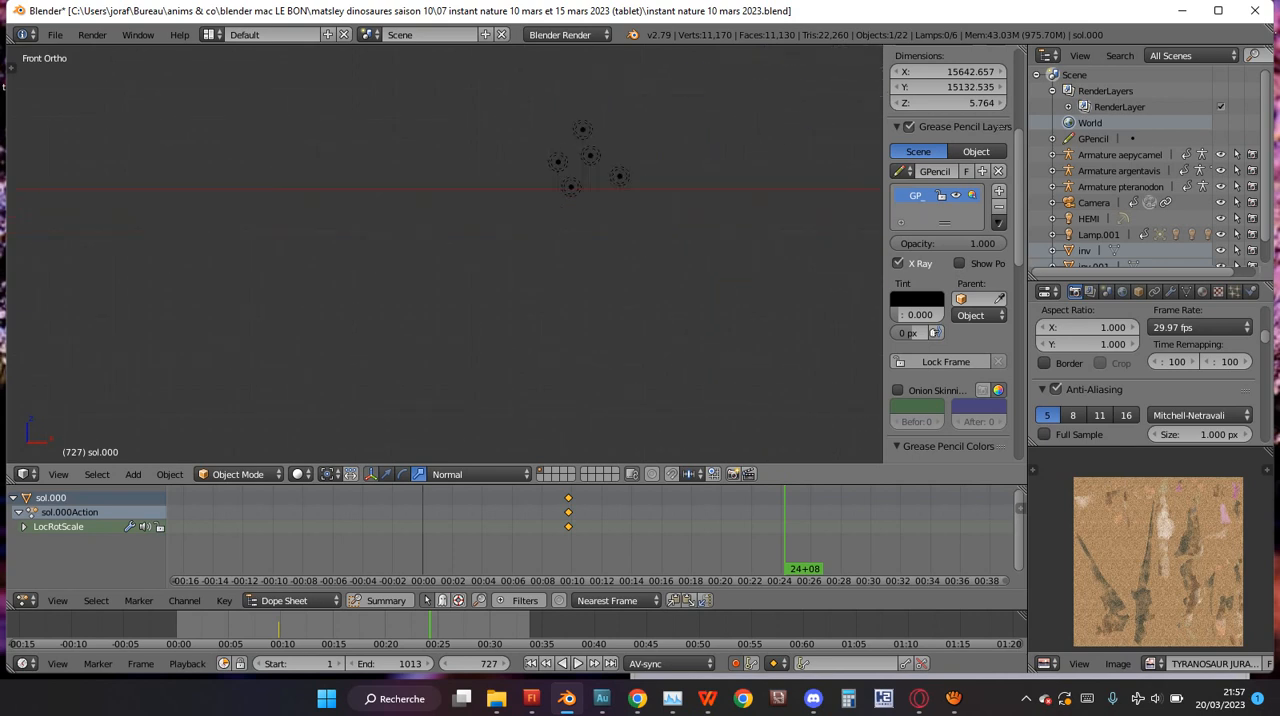
key(shift+a)
mouse_move(370, 279)
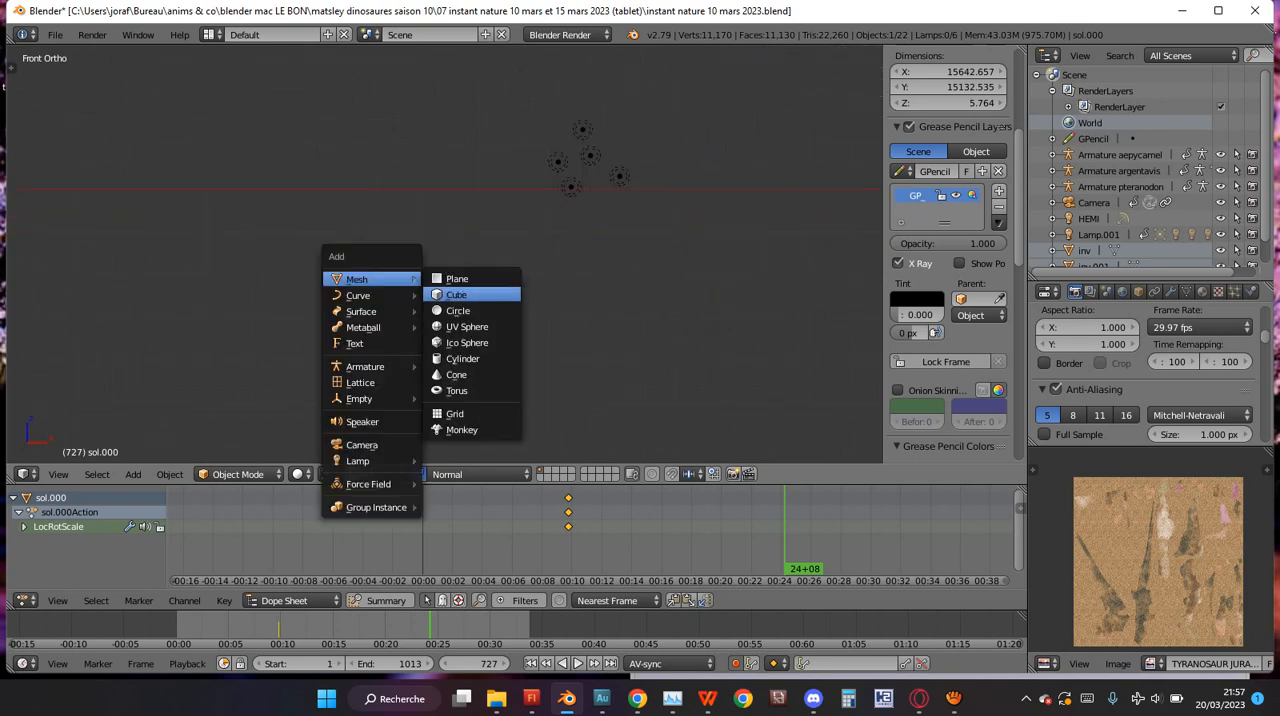
click(456, 294)
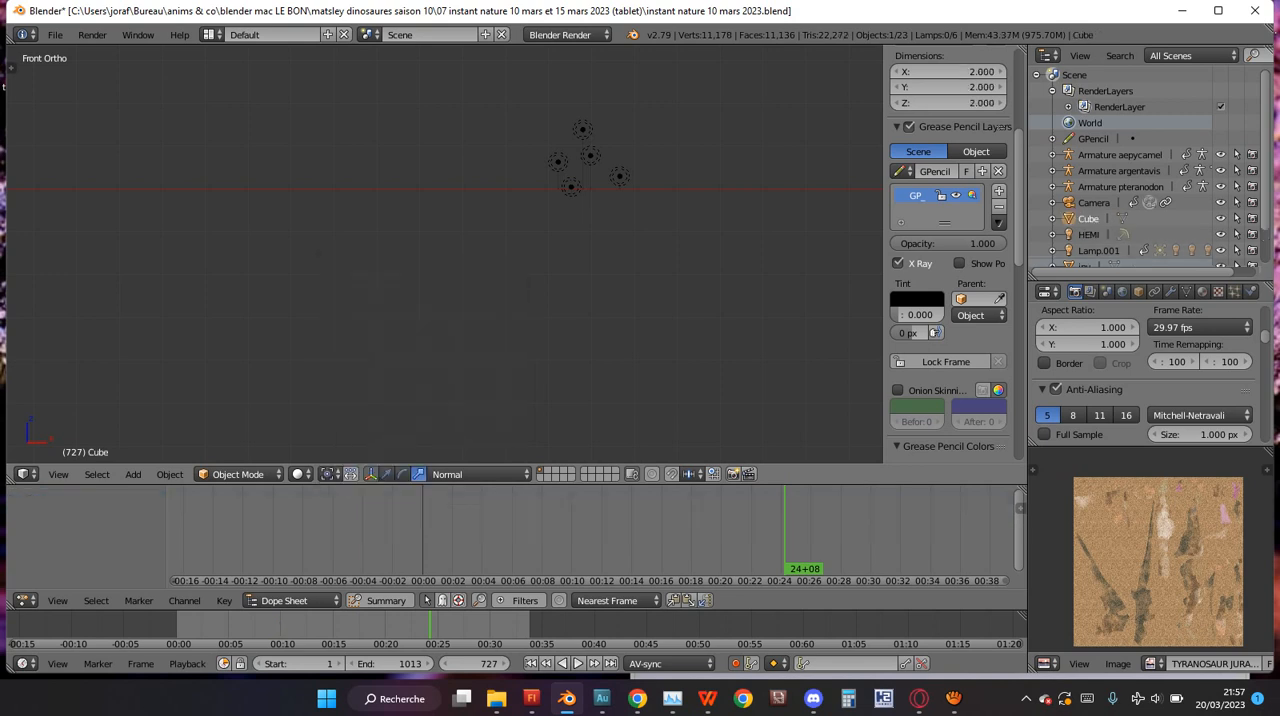
scroll(445, 254, down, 10)
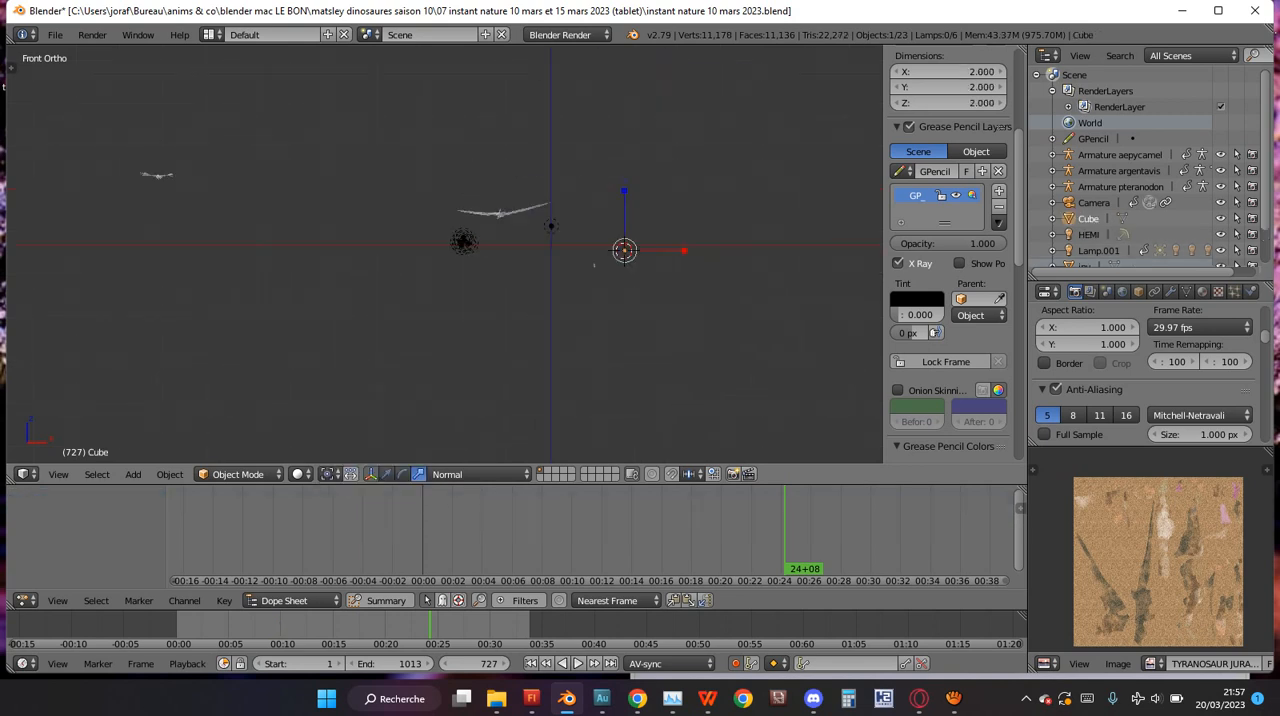
scroll(445, 254, up, 2)
scroll(443, 255, up, 1)
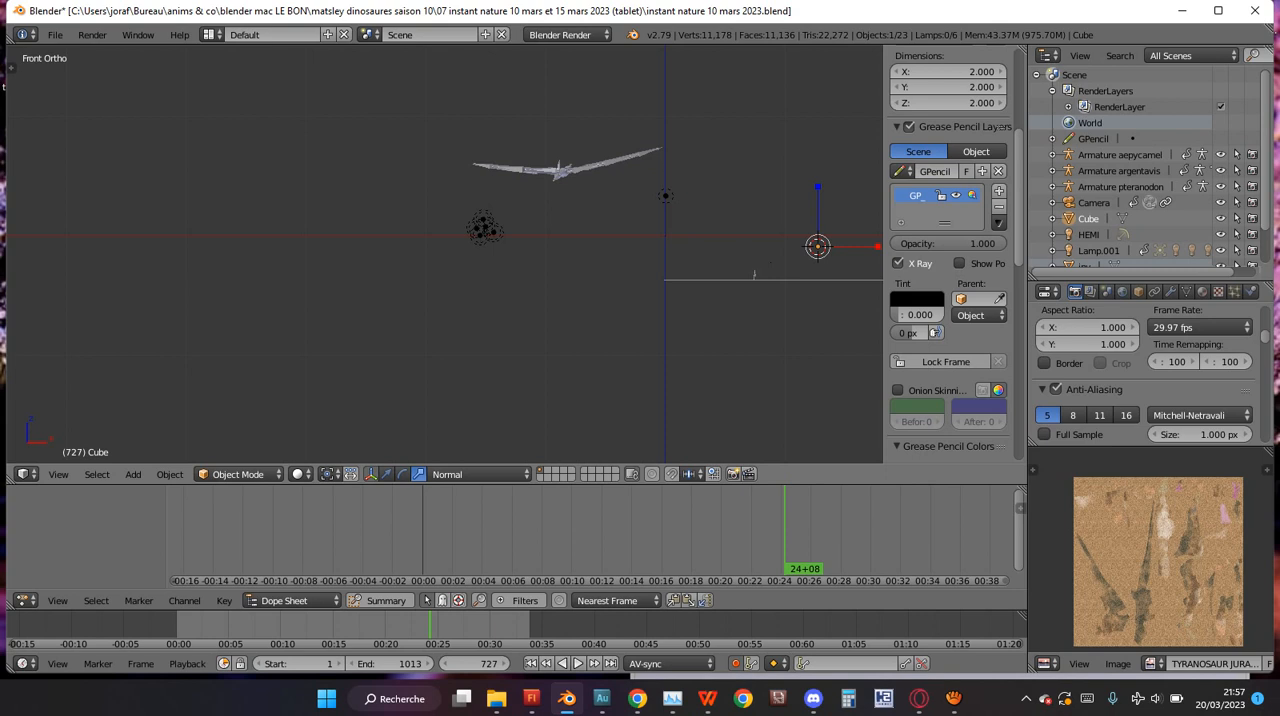
Isolate the new cube in local view and scale it up uniformly to about 9.119 units per side.
key(KP_Divide)
scroll(445, 253, down, 8)
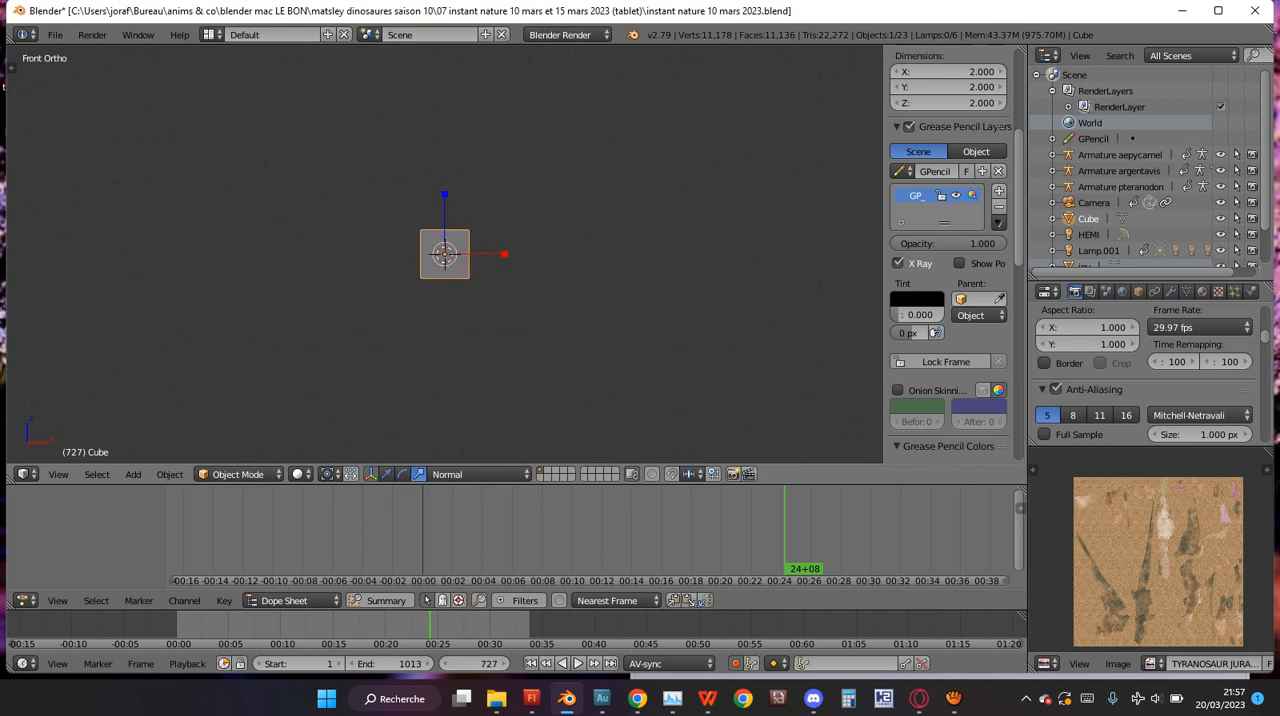
key(s)
click(633, 325)
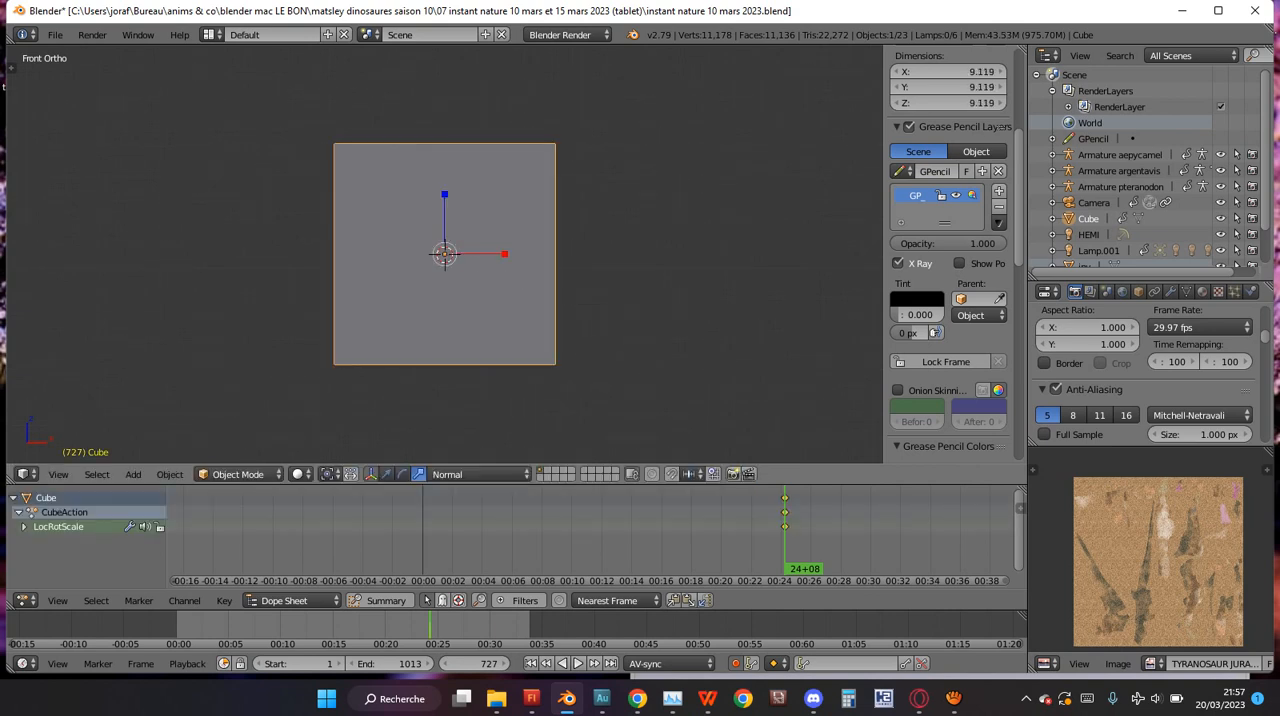
Flatten the cube along the Z axis into a thin slab about 0.157 units thick.
click(402, 474)
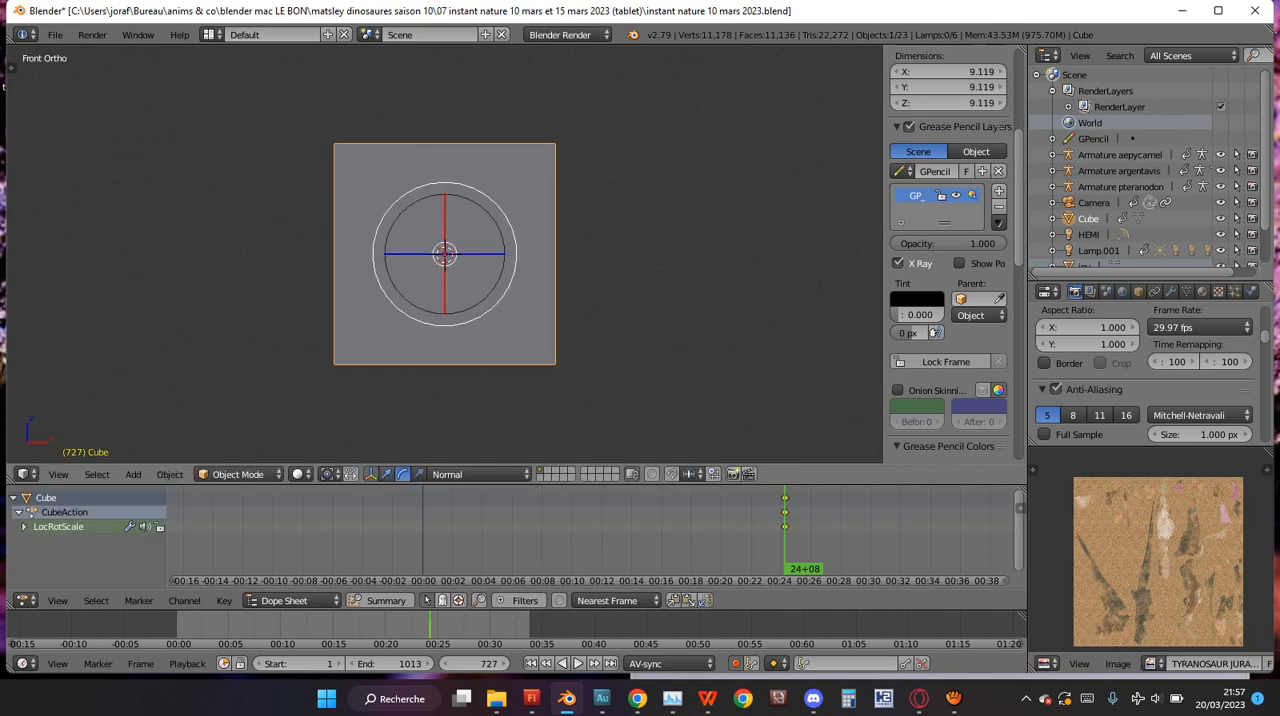
click(371, 474)
click(400, 474)
click(371, 474)
click(402, 474)
click(418, 474)
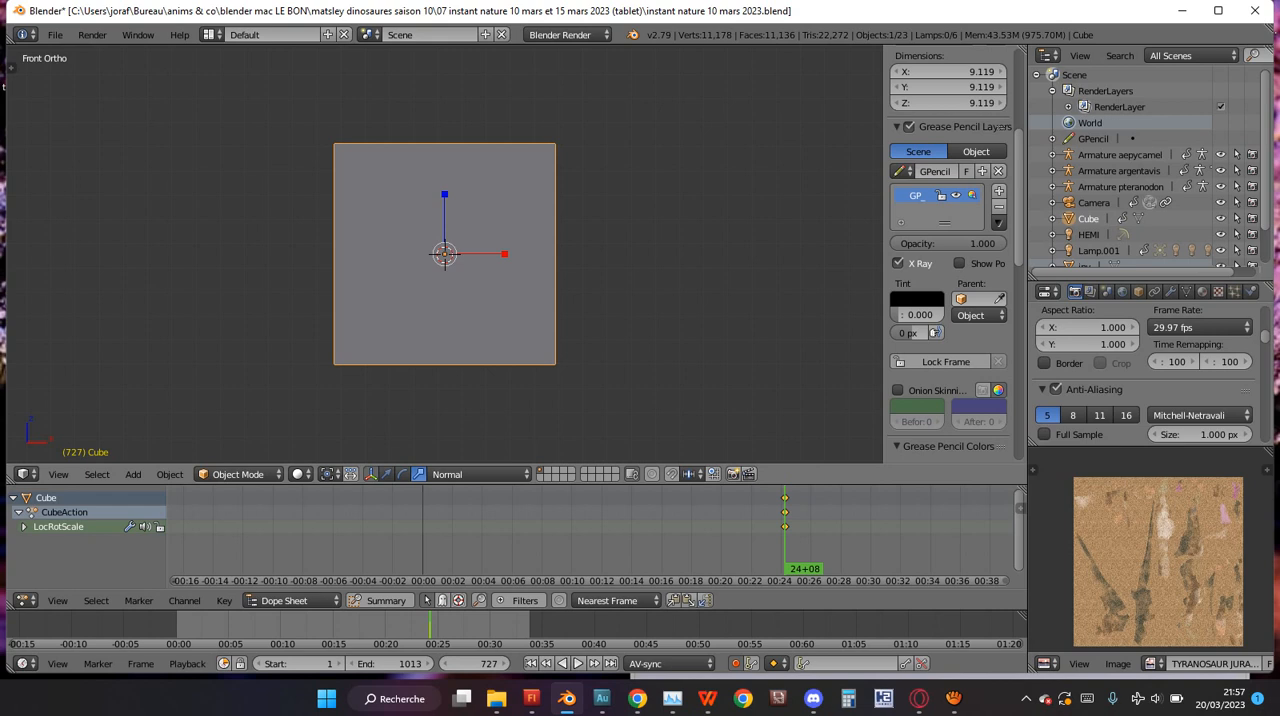
drag(444, 194, 444, 250)
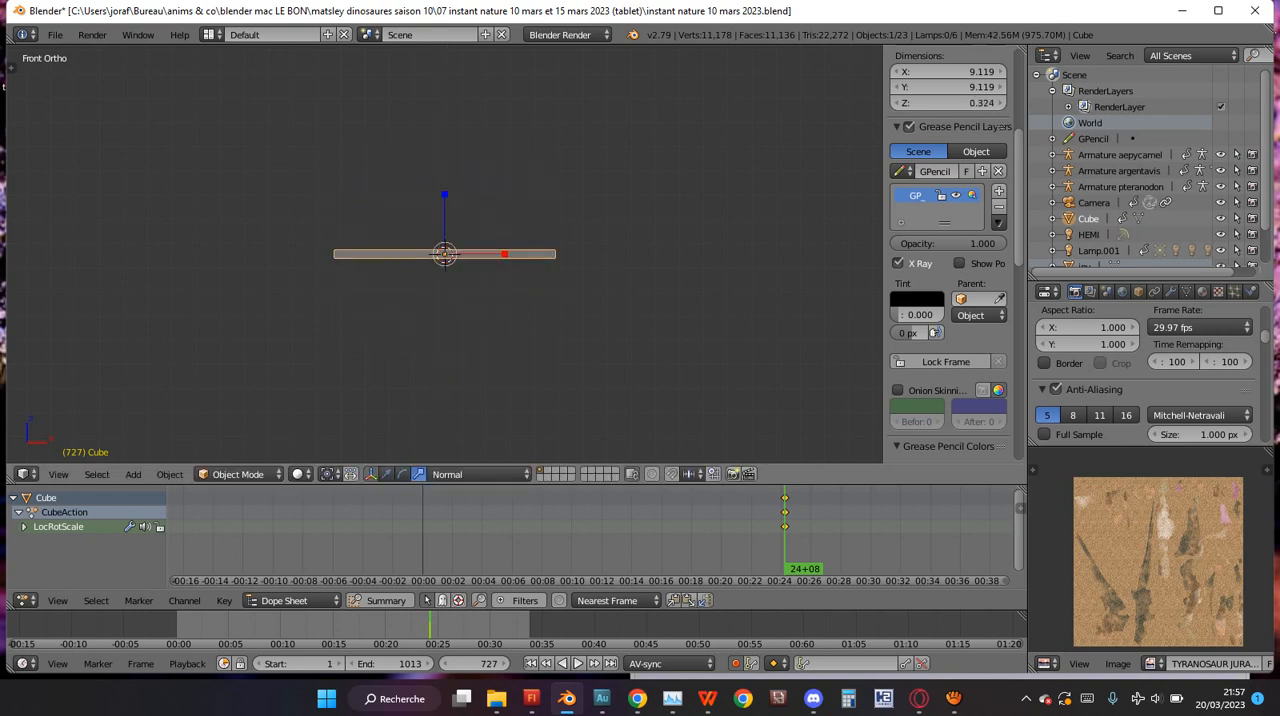
scroll(444, 250, up, 2)
scroll(444, 254, up, 6)
scroll(444, 254, down, 5)
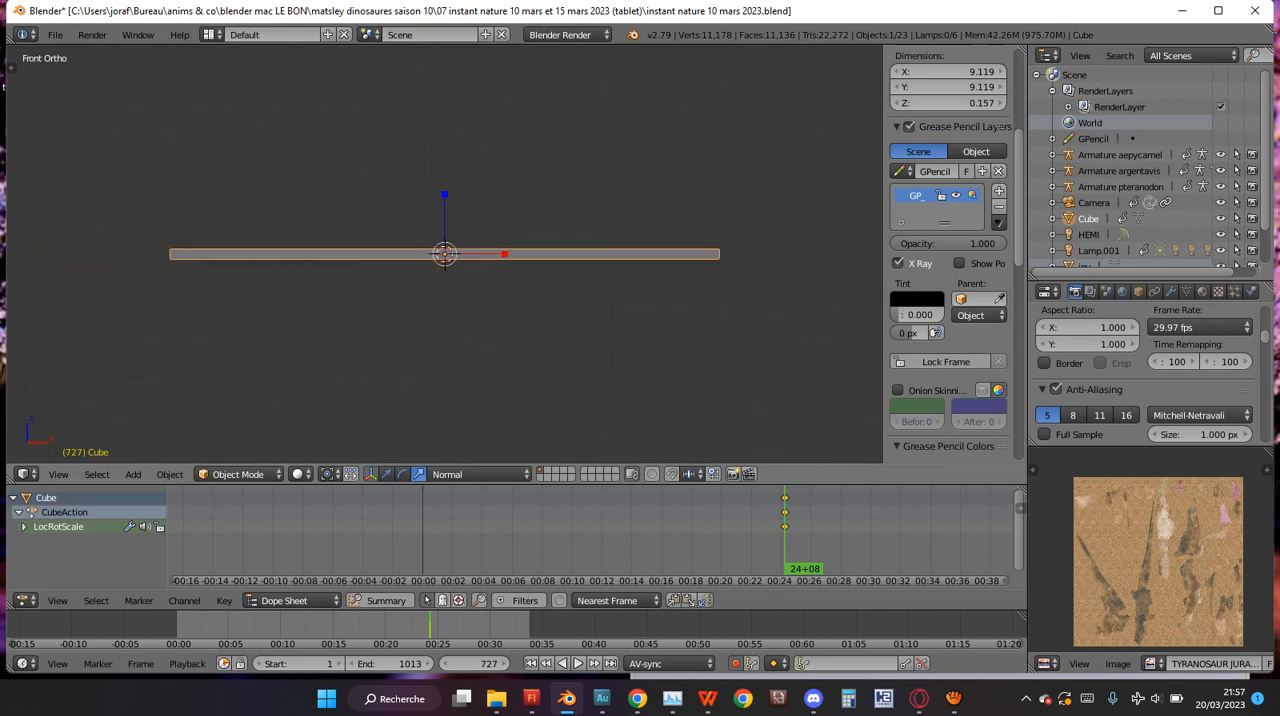
View the slab at an angle, open its material settings and look through the list of existing materials.
middle_drag(444, 254, 522, 235)
scroll(522, 235, up, 5)
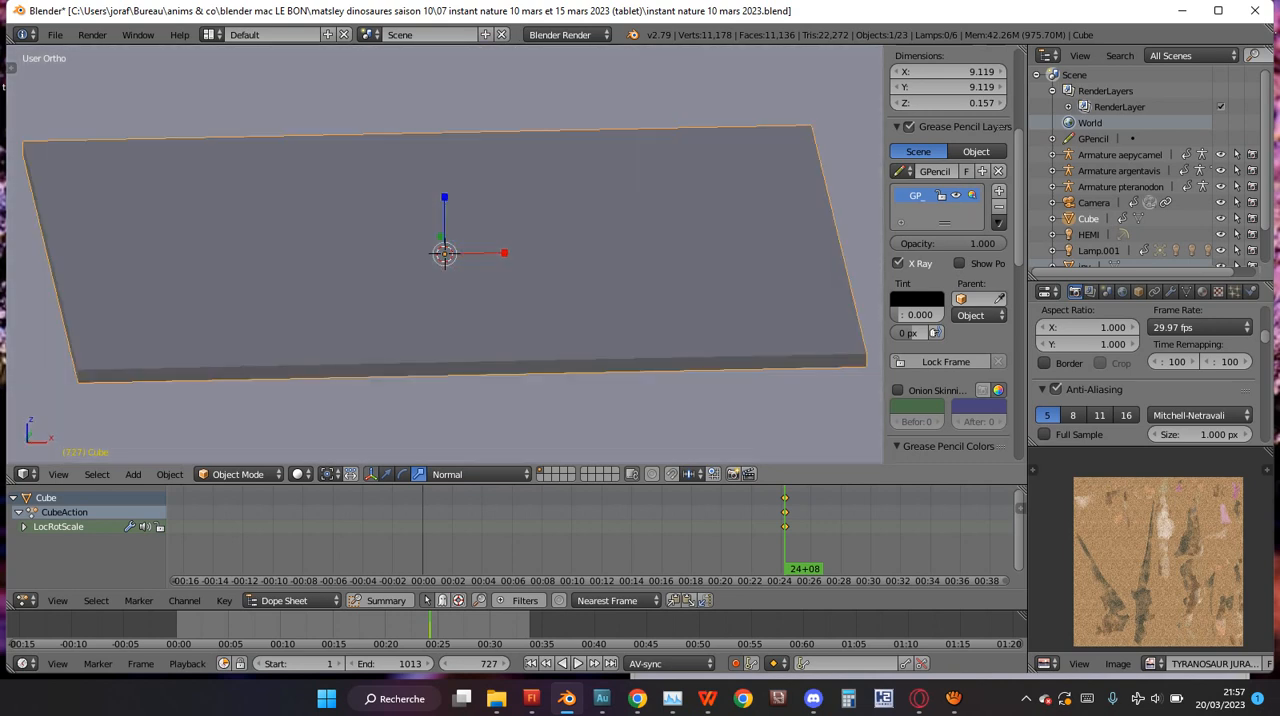
click(1186, 291)
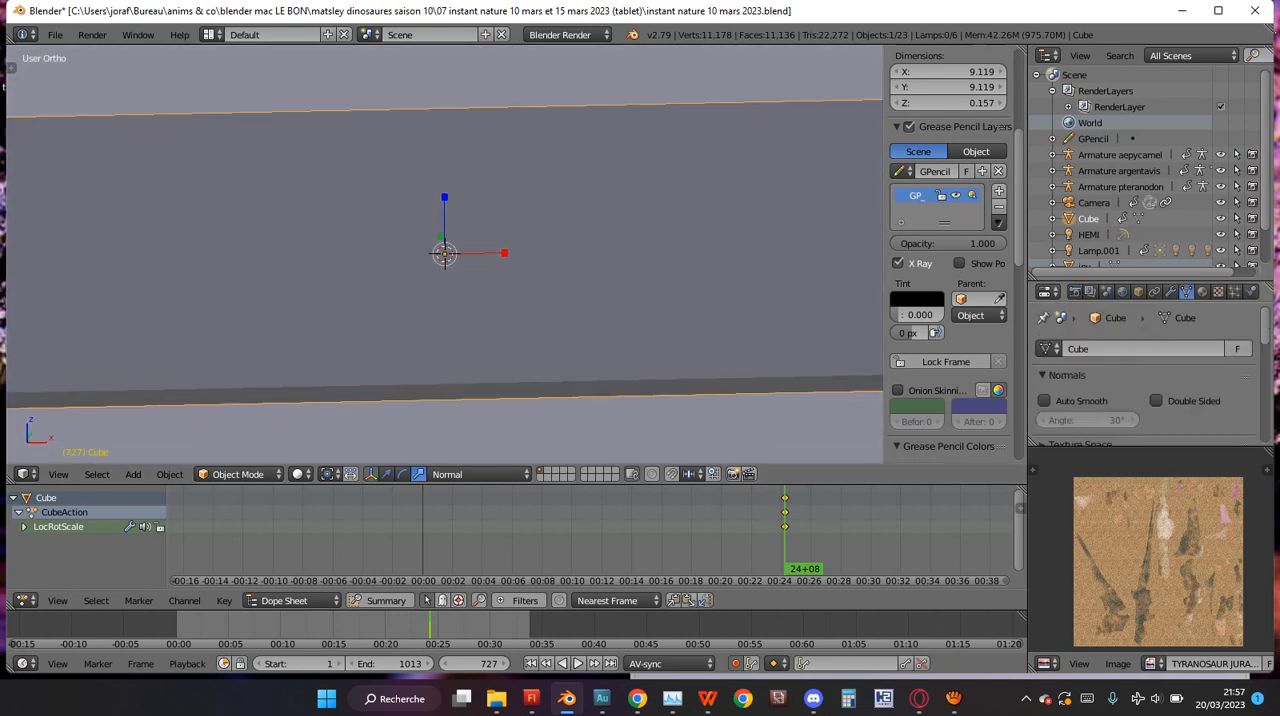
click(1202, 291)
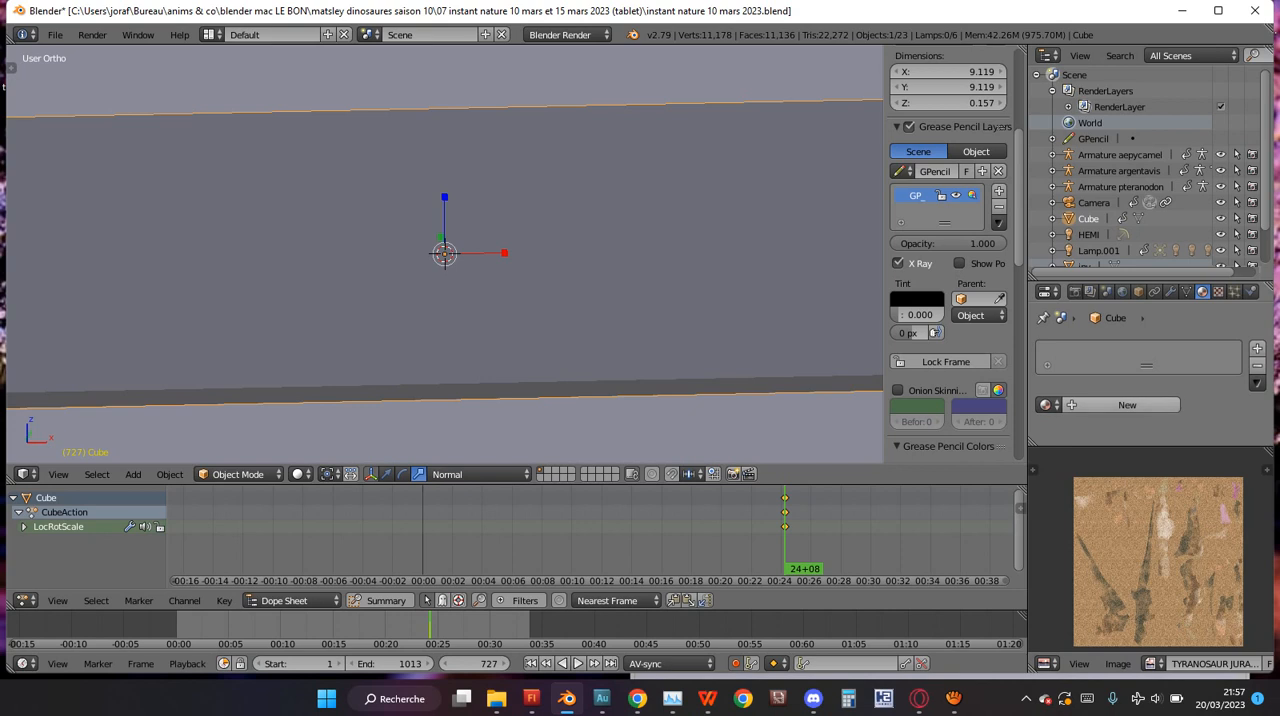
scroll(444, 253, down, 8)
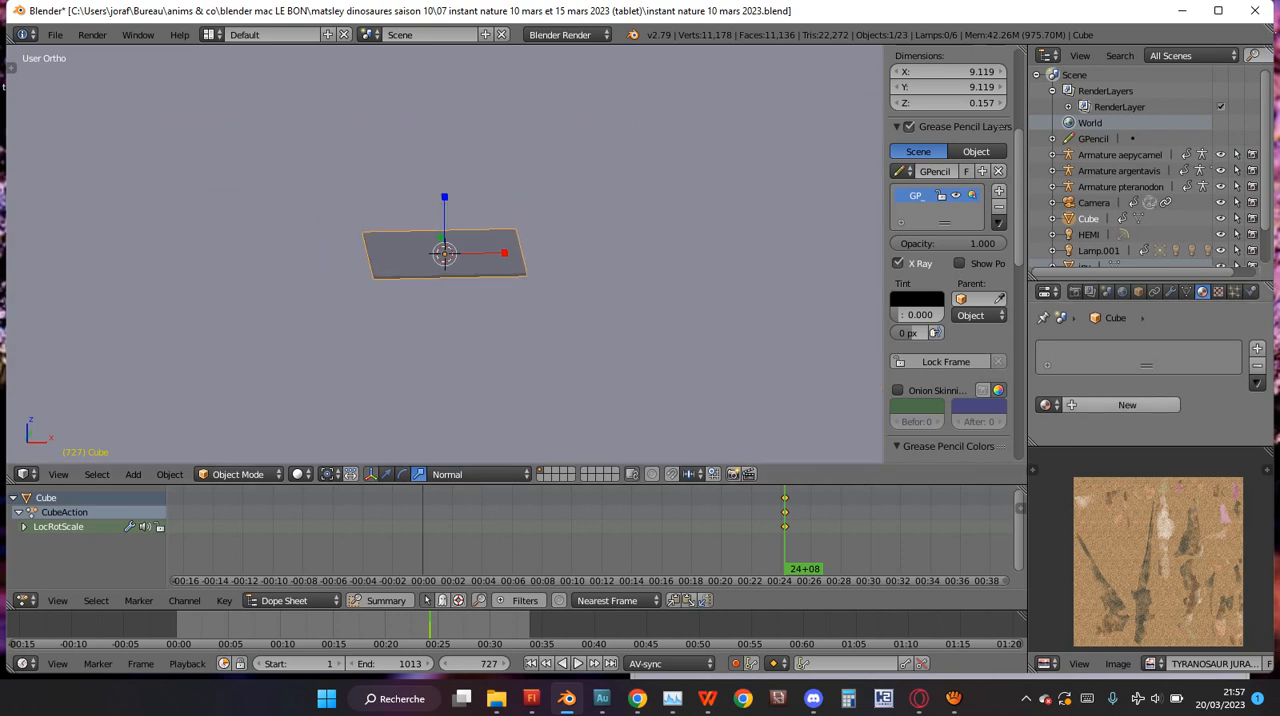
click(1045, 404)
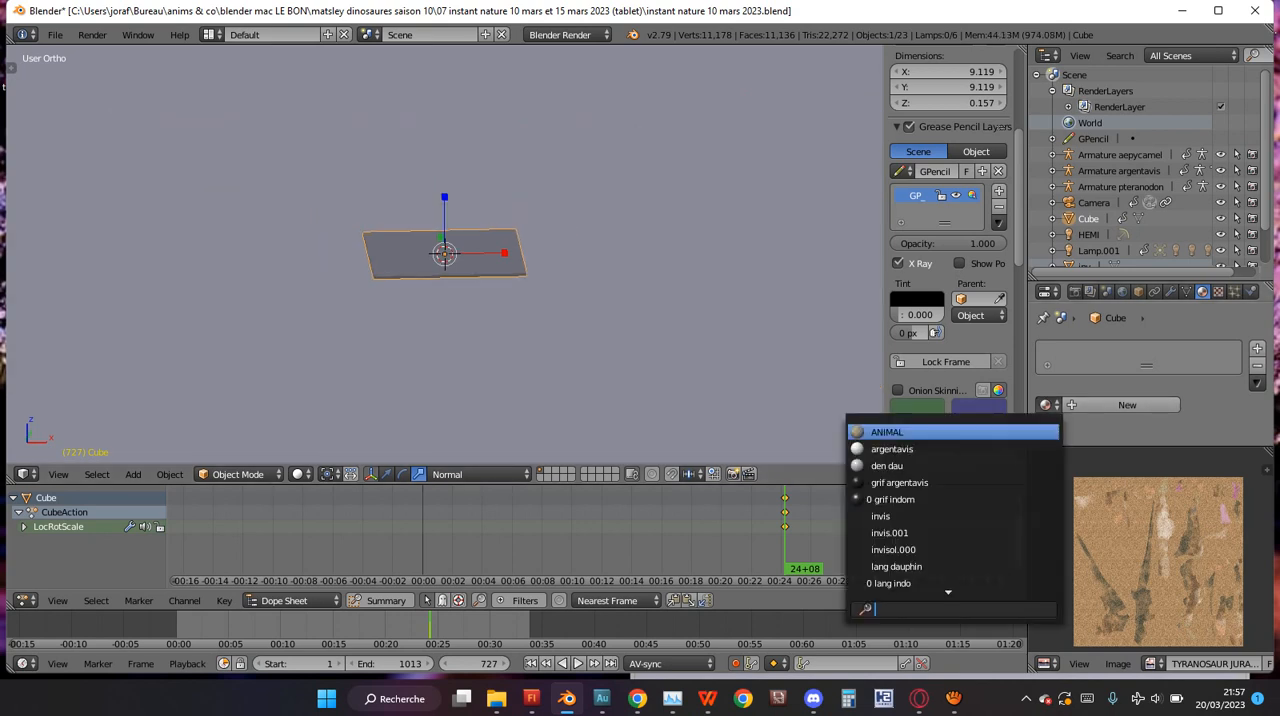
click(1045, 404)
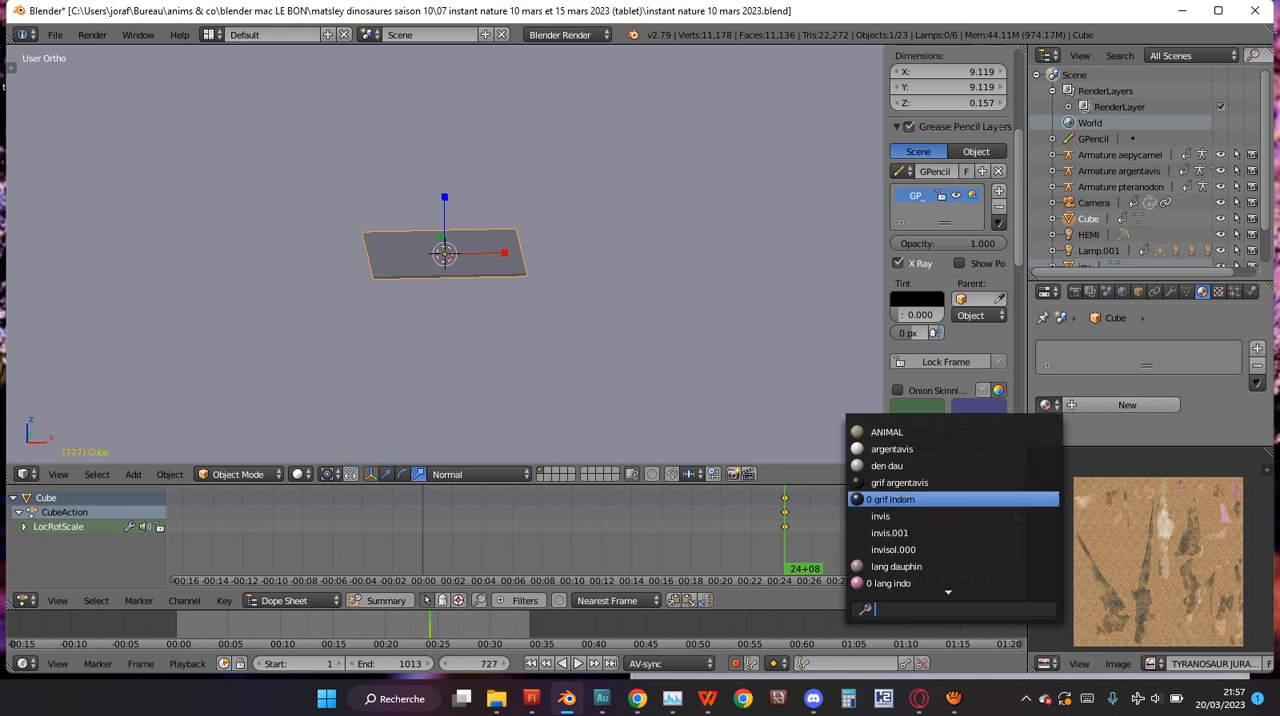
Select the ground object sol.000 and examine its invisol.000 material settings, including diffuse, specular, shading, transparency, mirror and options.
right_click(680, 320)
scroll(680, 320, down, 20)
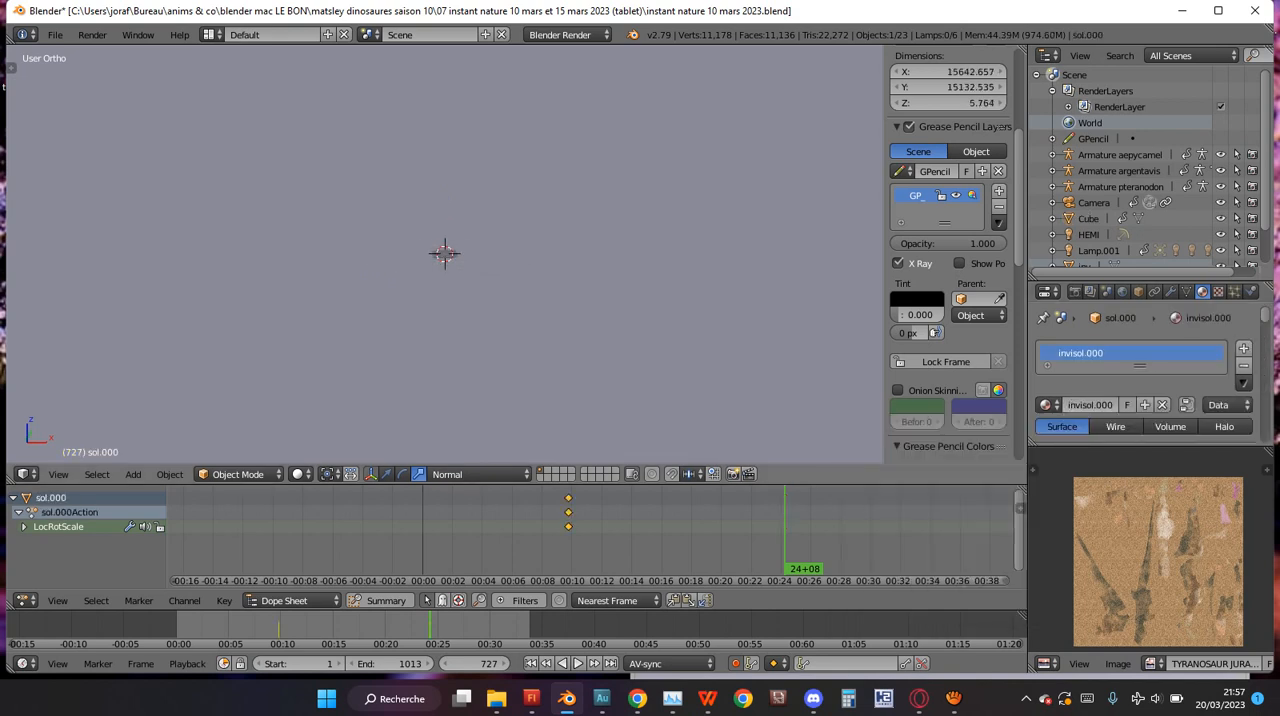
scroll(445, 253, down, 2)
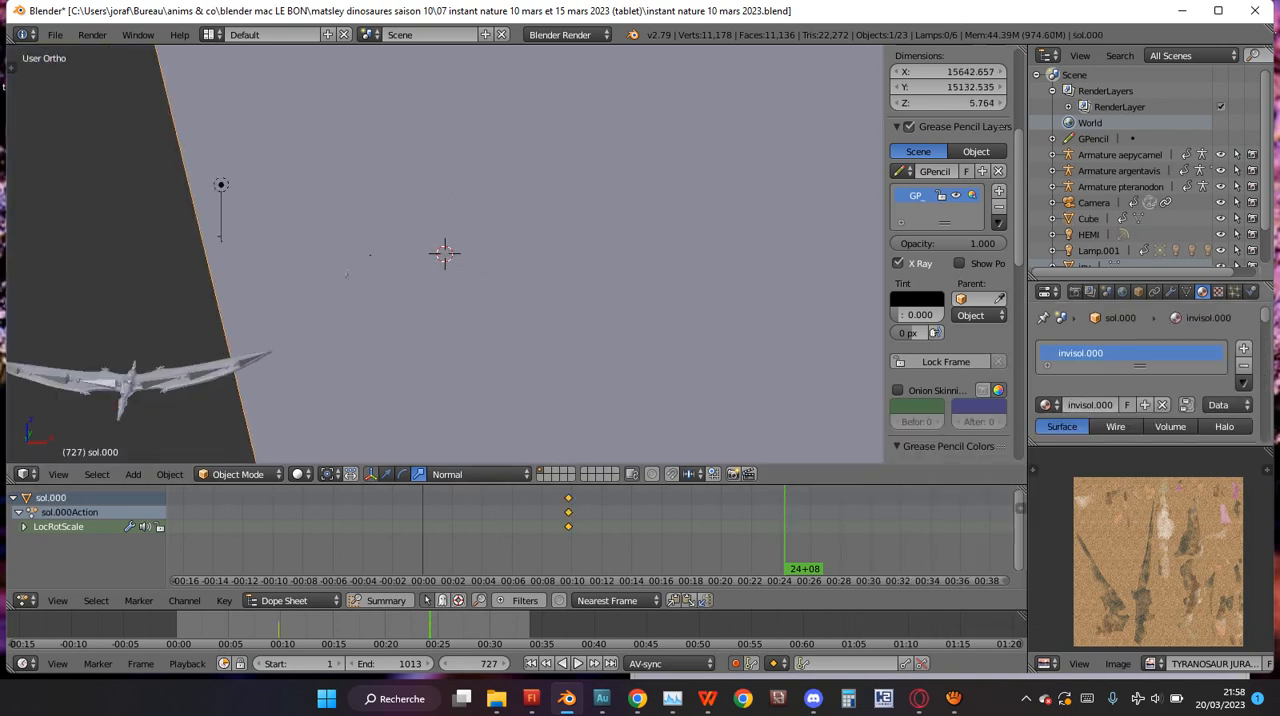
scroll(1145, 375, down, 5)
scroll(1145, 370, down, 3)
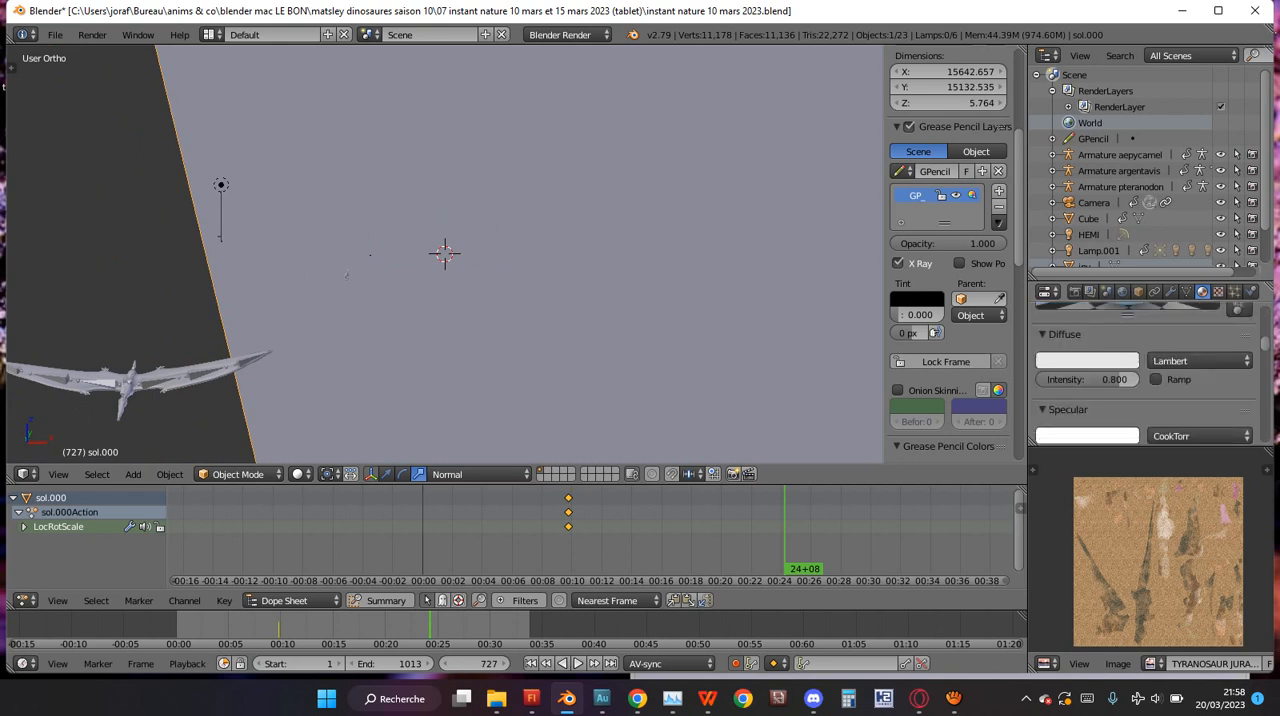
scroll(1145, 370, down, 6)
scroll(1145, 370, up, 3)
scroll(1145, 374, down, 1)
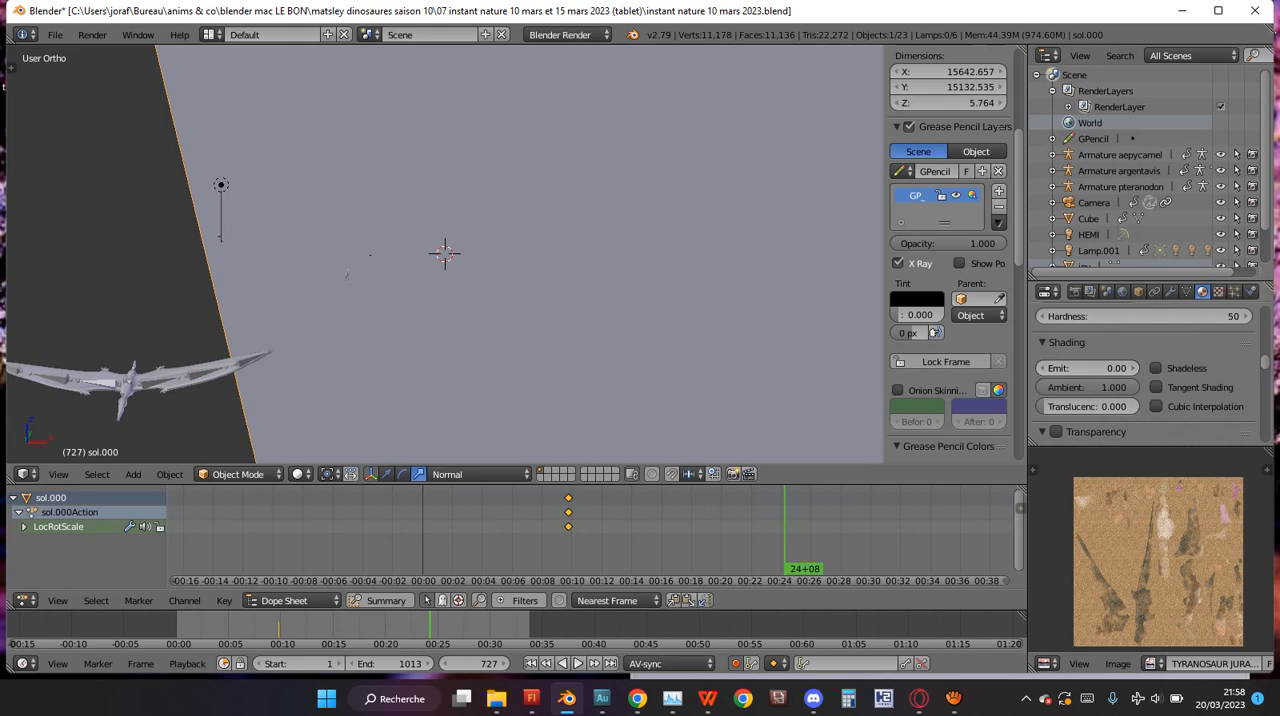
scroll(1145, 370, down, 4)
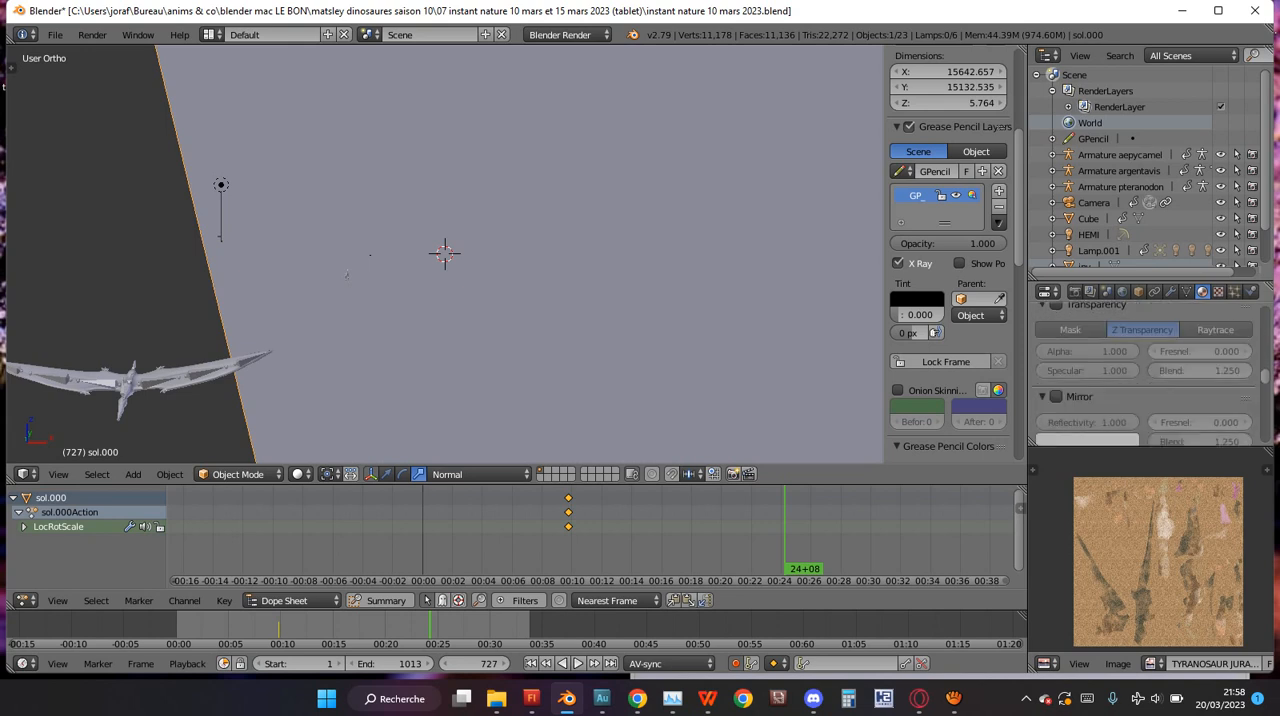
scroll(1145, 370, down, 10)
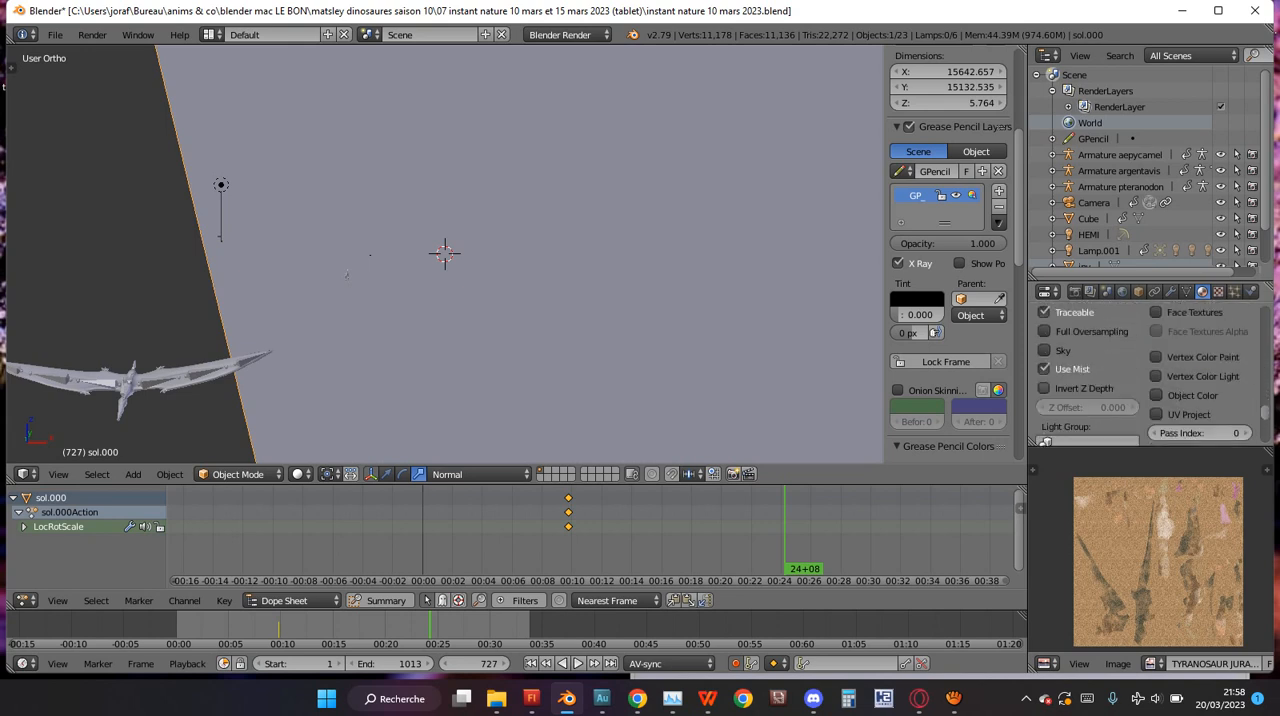
scroll(1145, 380, up, 1)
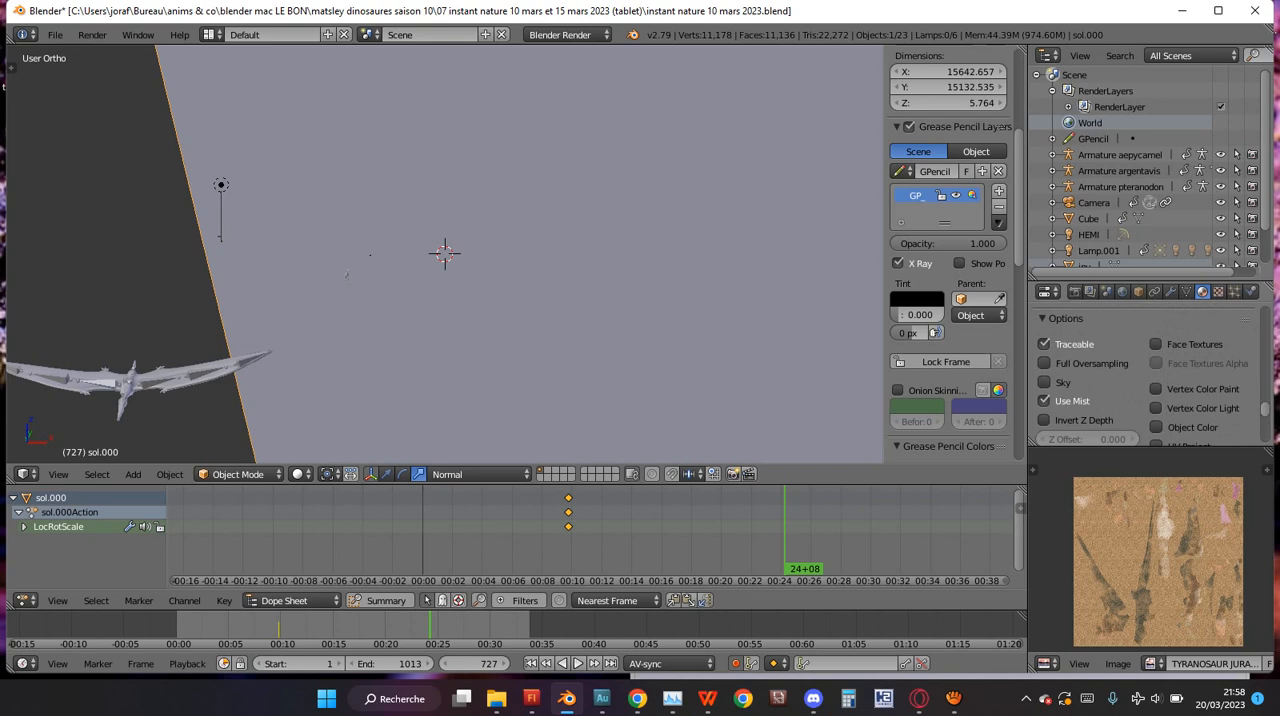
scroll(1145, 375, up, 5)
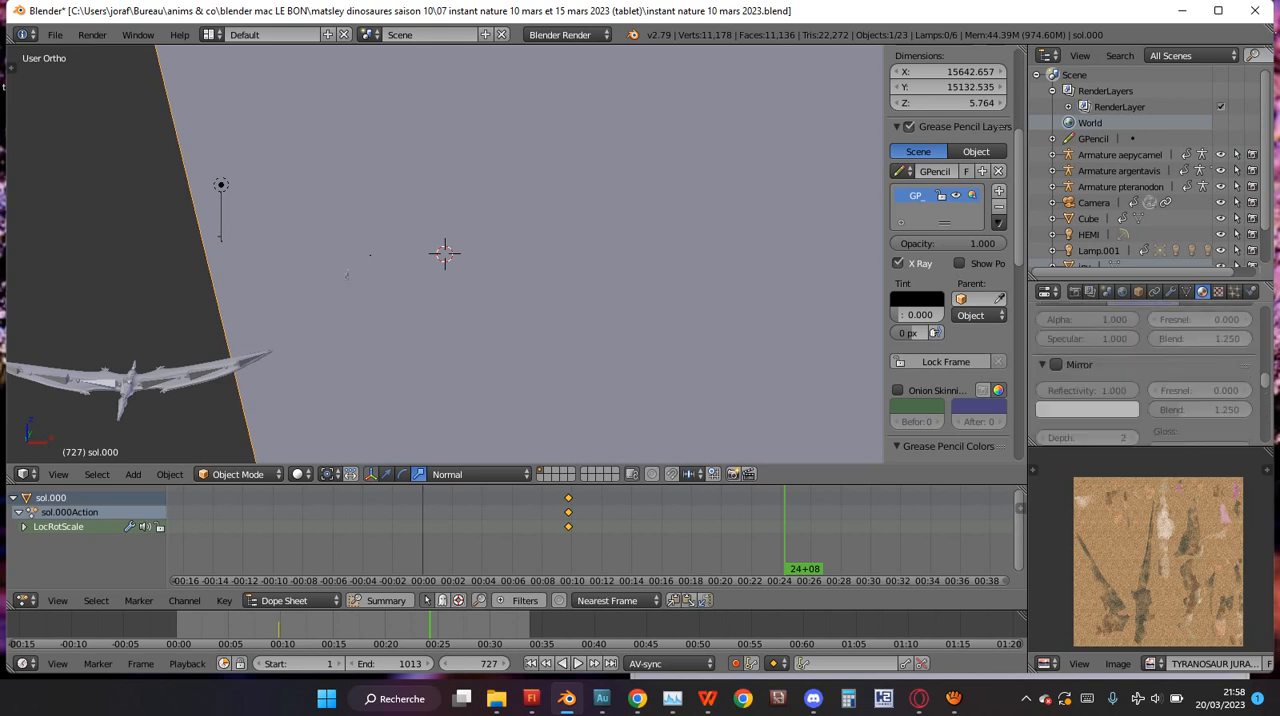
scroll(1145, 375, up, 4)
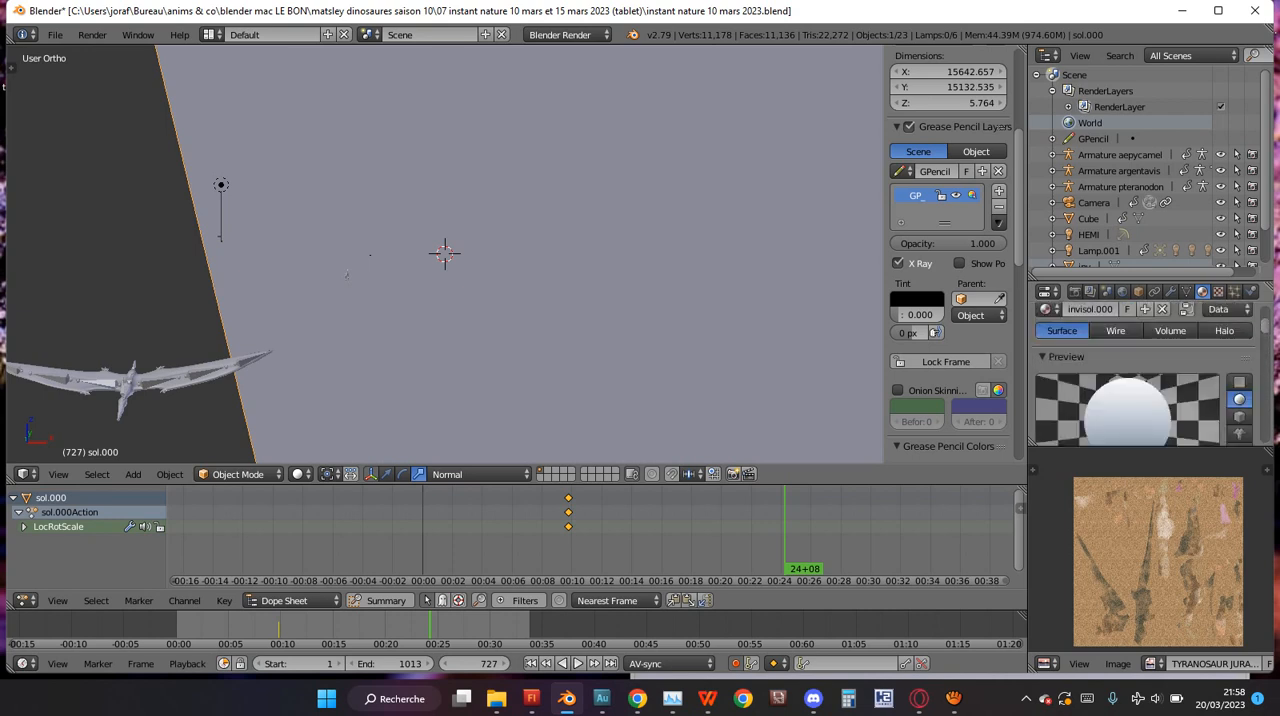
scroll(1145, 375, down, 8)
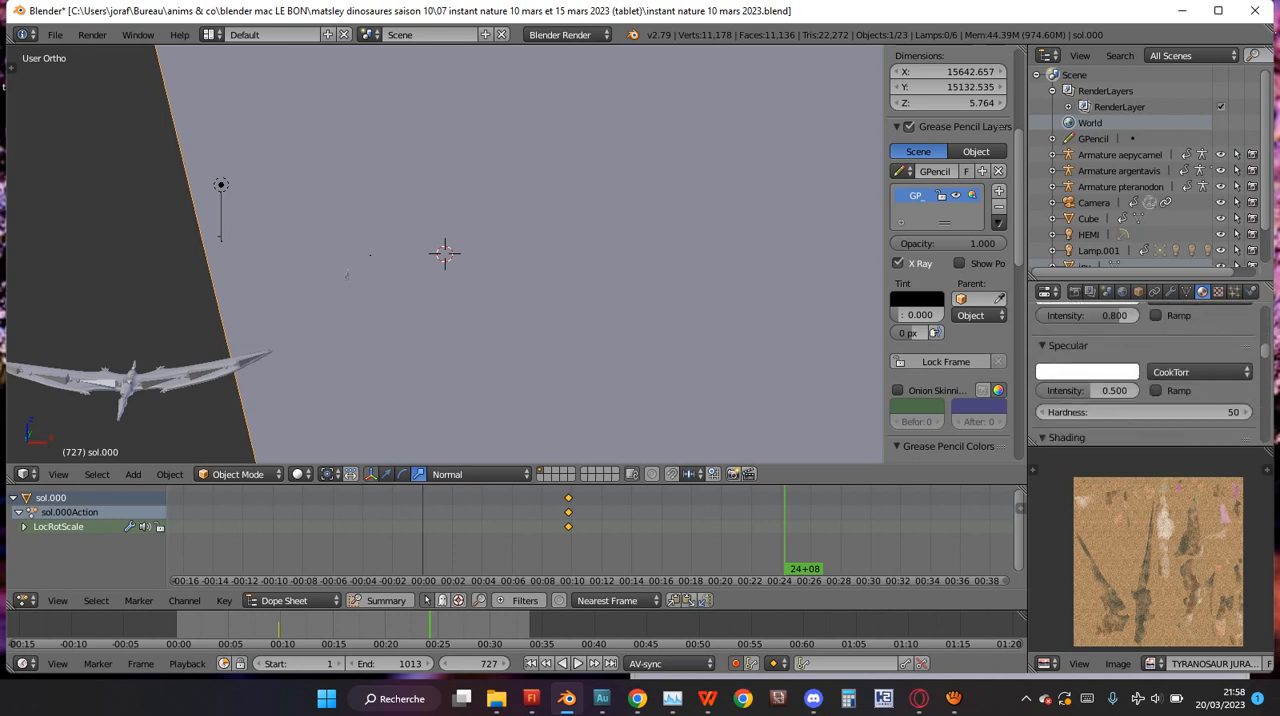
scroll(1145, 375, down, 1)
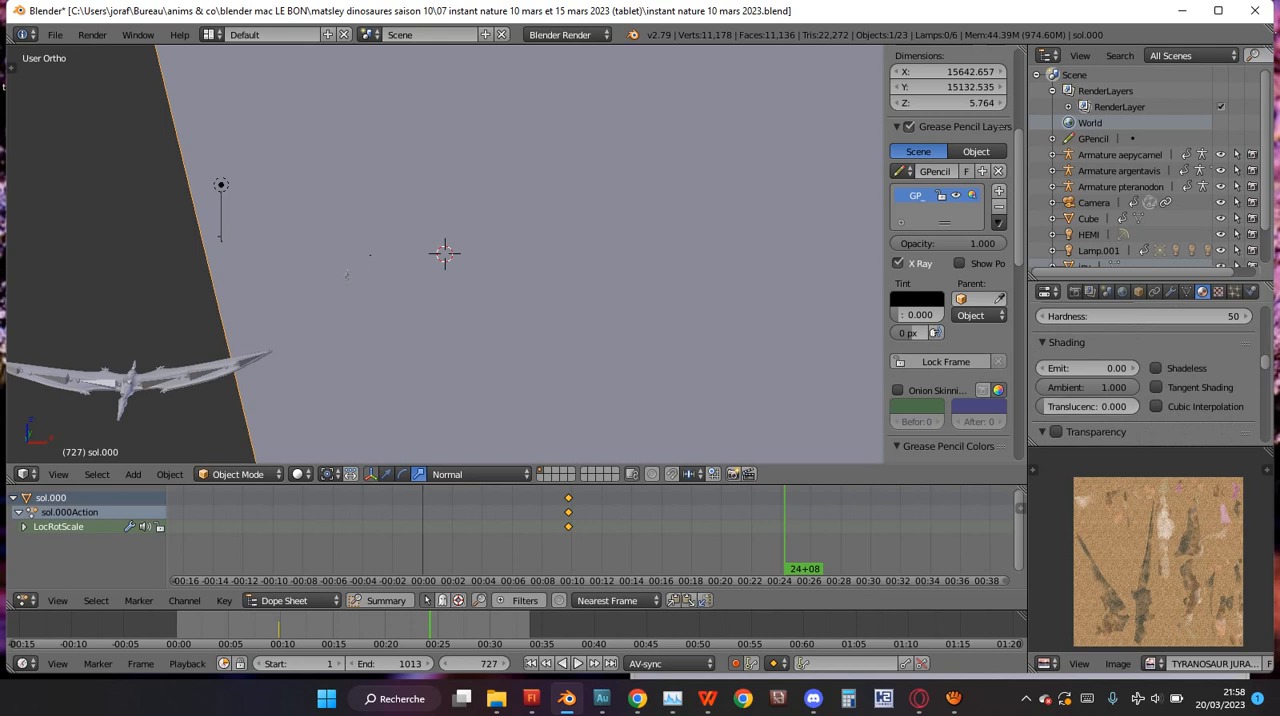
scroll(1090, 406, down, 2)
scroll(1090, 375, up, 1)
click(1088, 375)
key(Return)
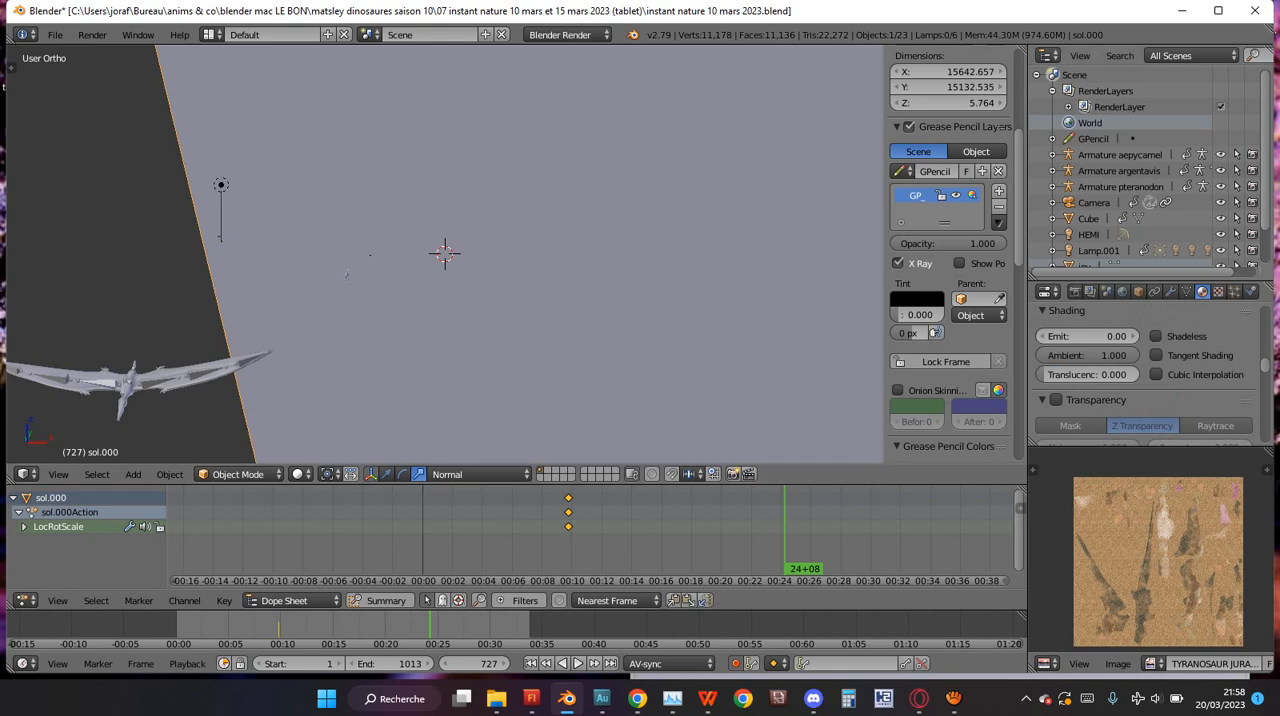
Select the Cube and assign the existing invis material to it.
click(1088, 219)
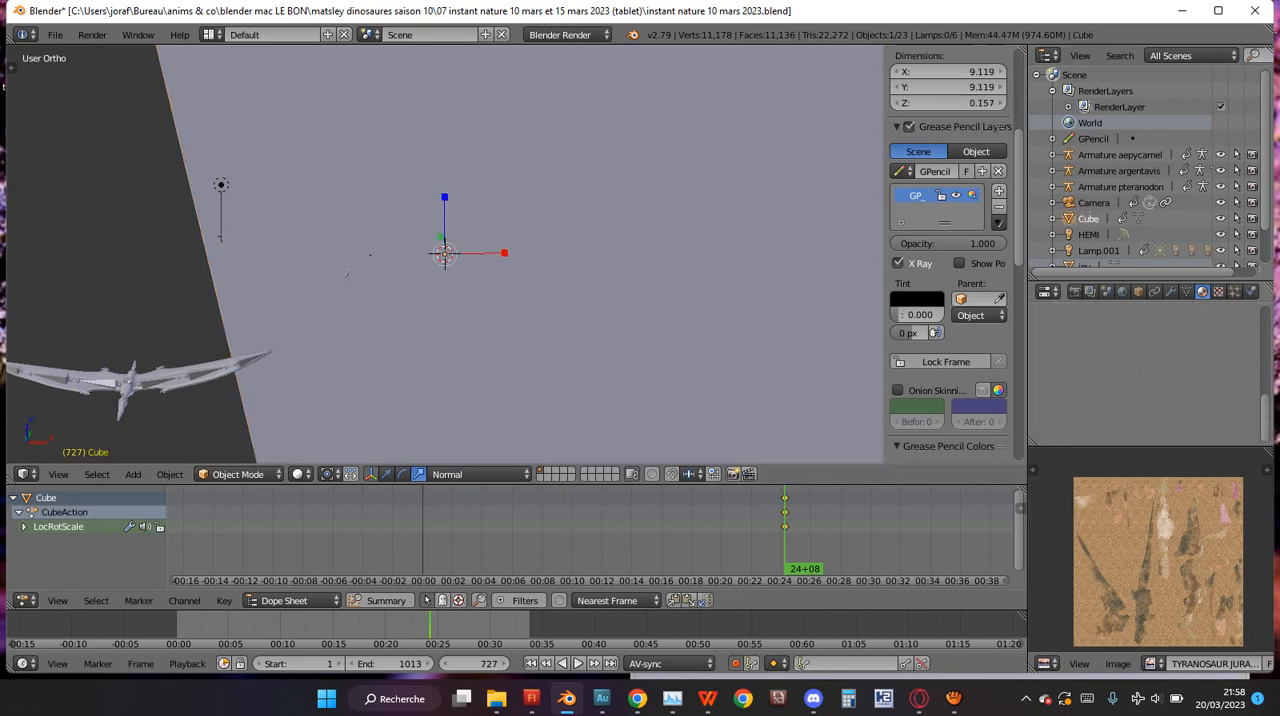
scroll(1110, 382, up, 1)
click(1049, 382)
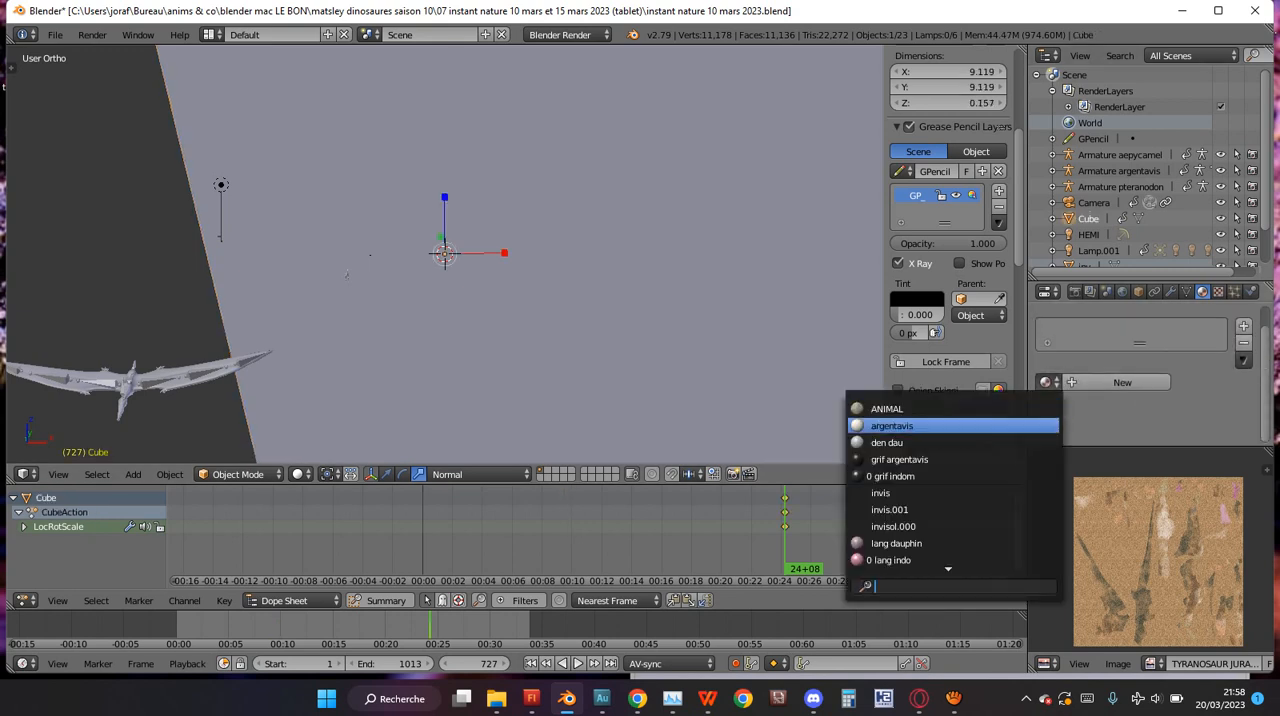
click(880, 493)
scroll(1145, 373, down, 8)
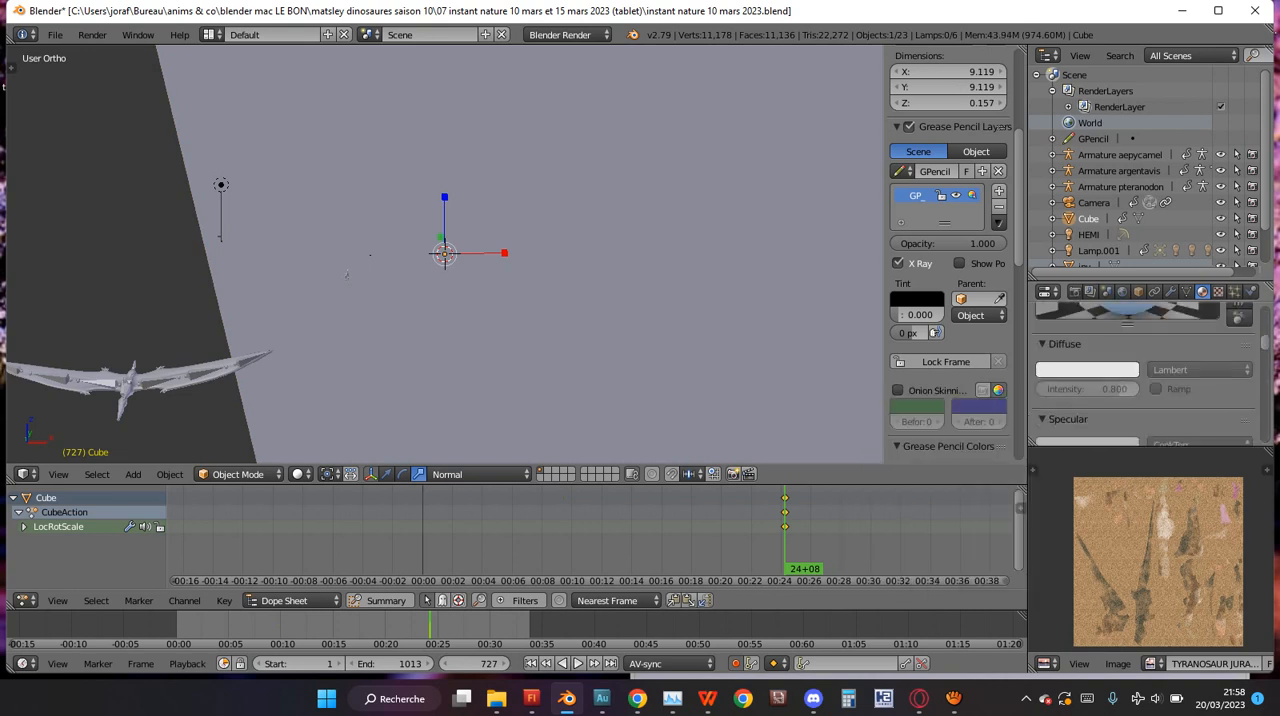
scroll(1145, 375, up, 5)
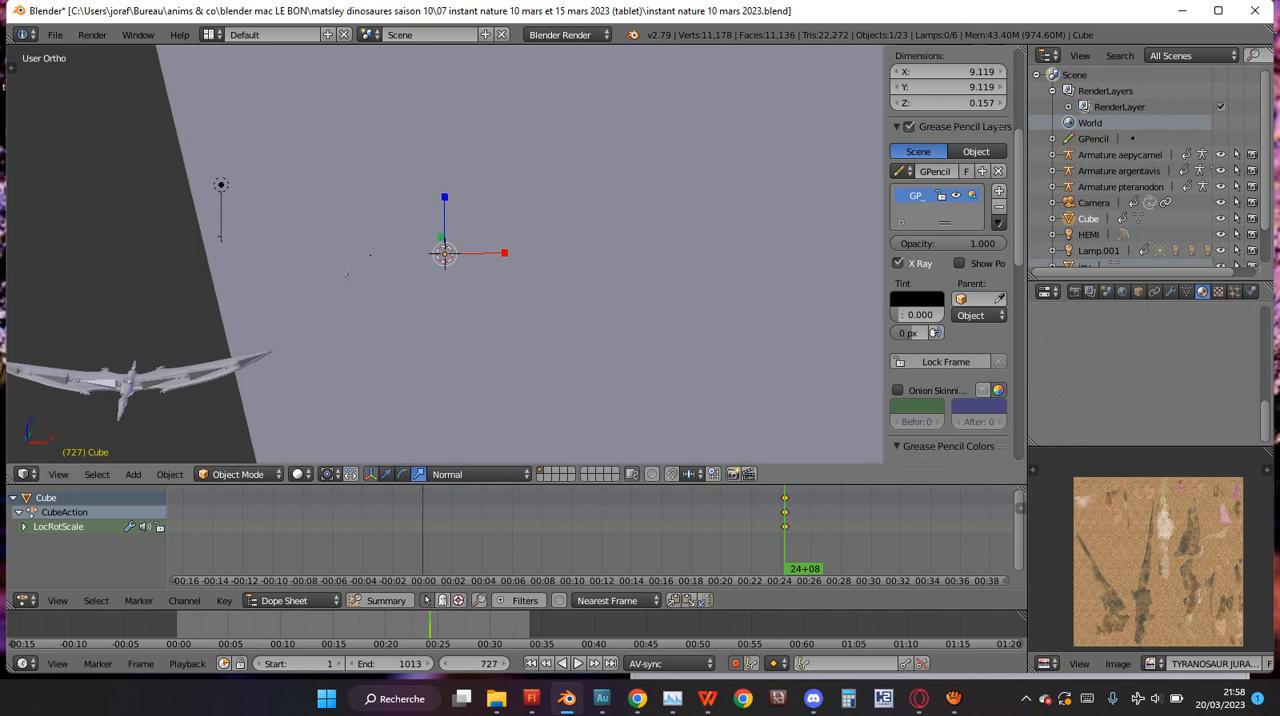
scroll(445, 253, down, 5)
Select the ground object sol.000 and show the scene through the camera.
right_click(445, 253)
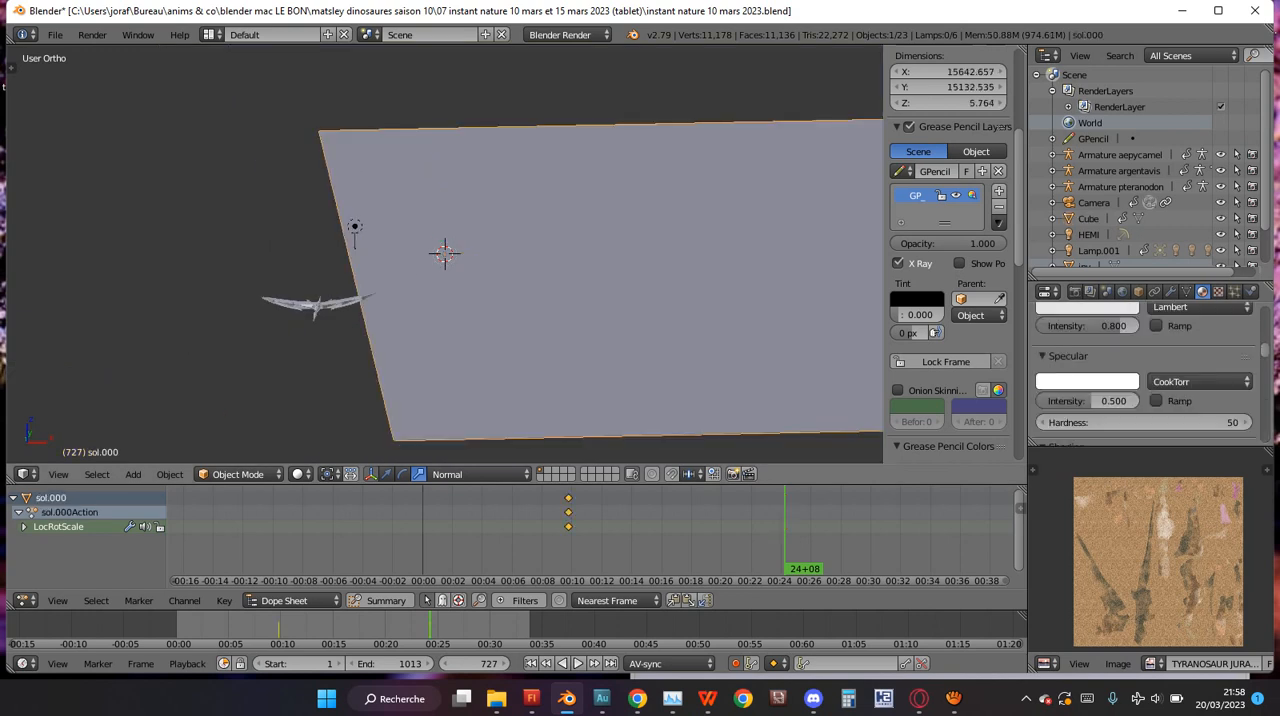
scroll(445, 253, down, 1)
scroll(1145, 380, down, 8)
scroll(1145, 380, up, 9)
key(KP_0)
key(KP_0)
key(KP_0)
scroll(447, 276, up, 4)
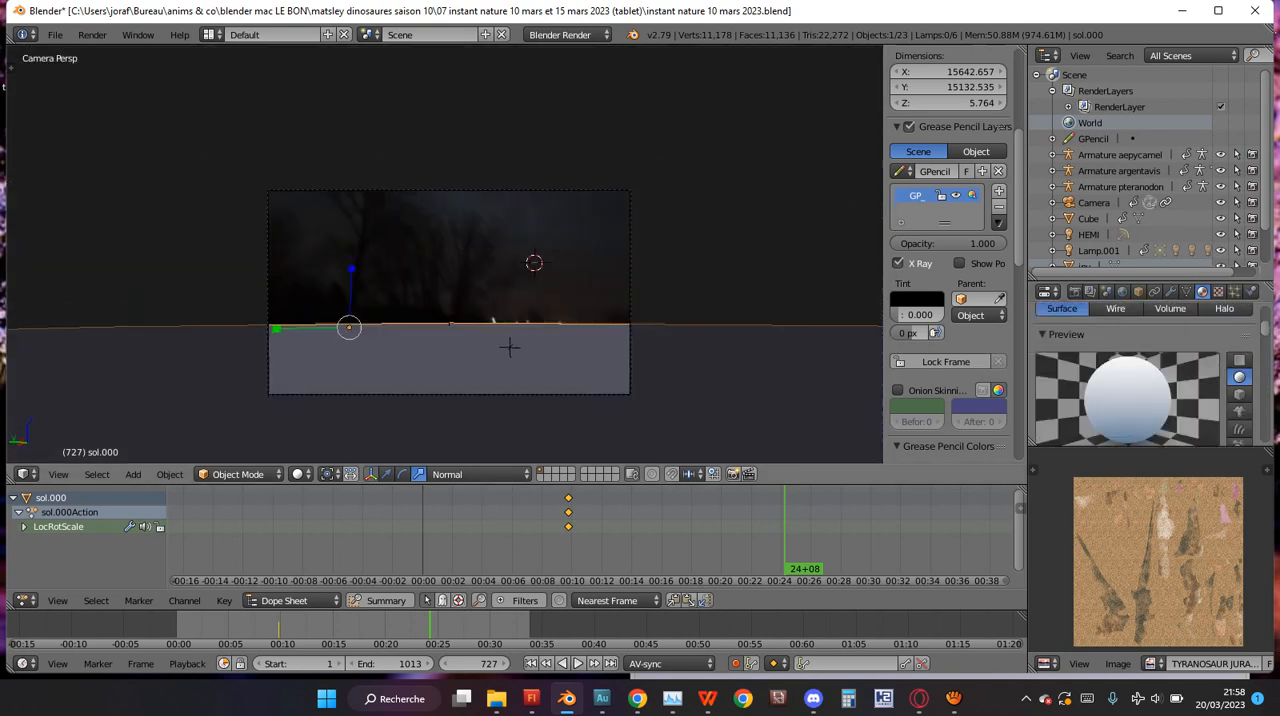
Select the Armature pteranodon object while keeping the camera view.
scroll(447, 276, down, 4)
click(1120, 171)
click(1120, 187)
scroll(447, 276, up, 3)
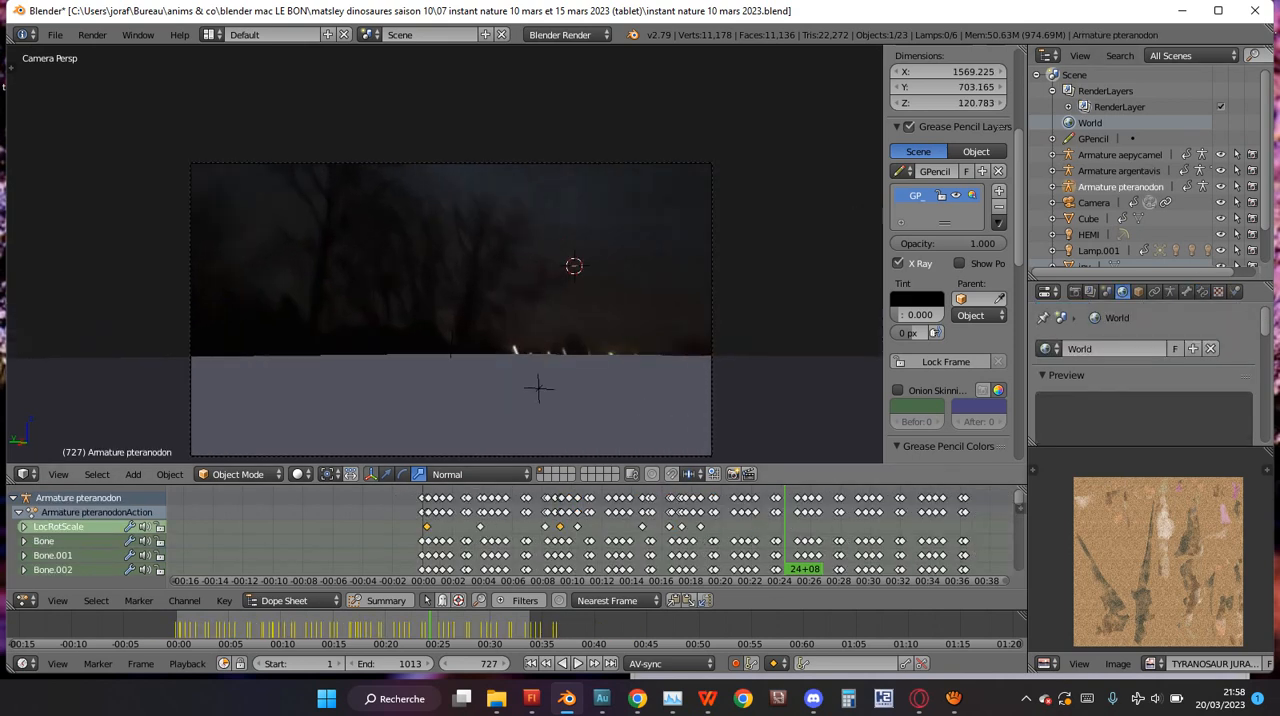
scroll(538, 388, down, 5)
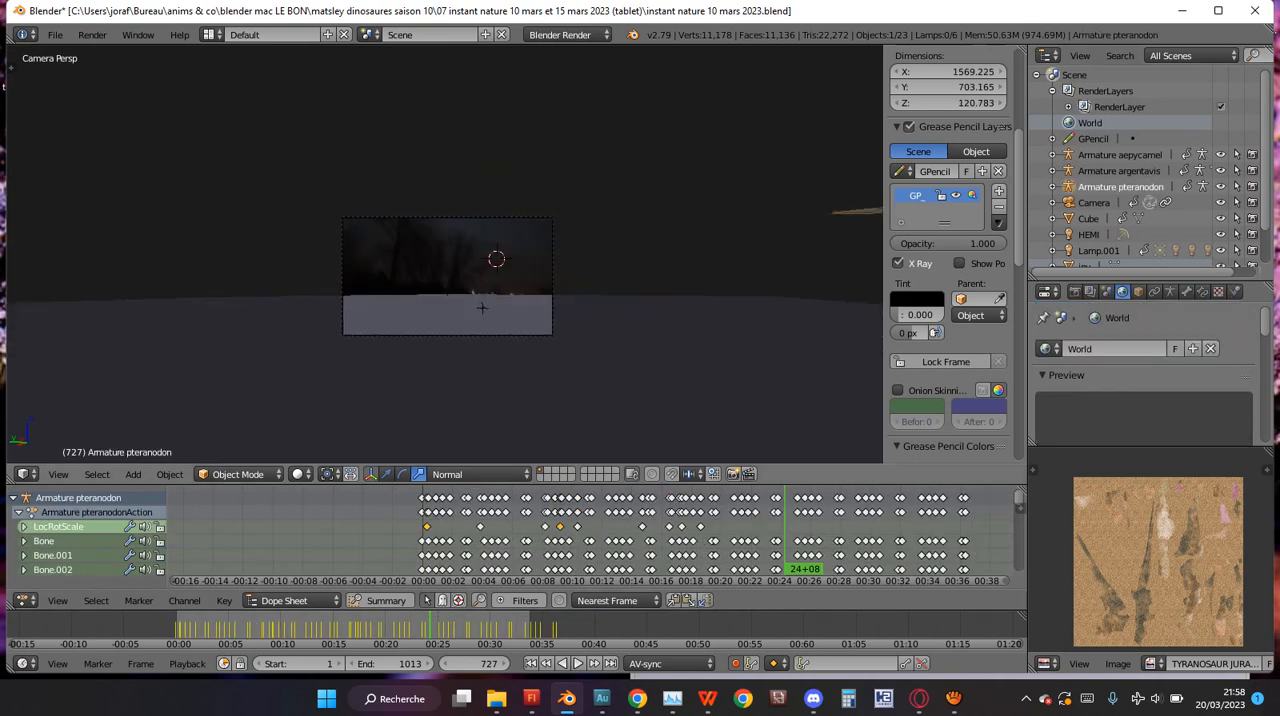
scroll(444, 254, up, 4)
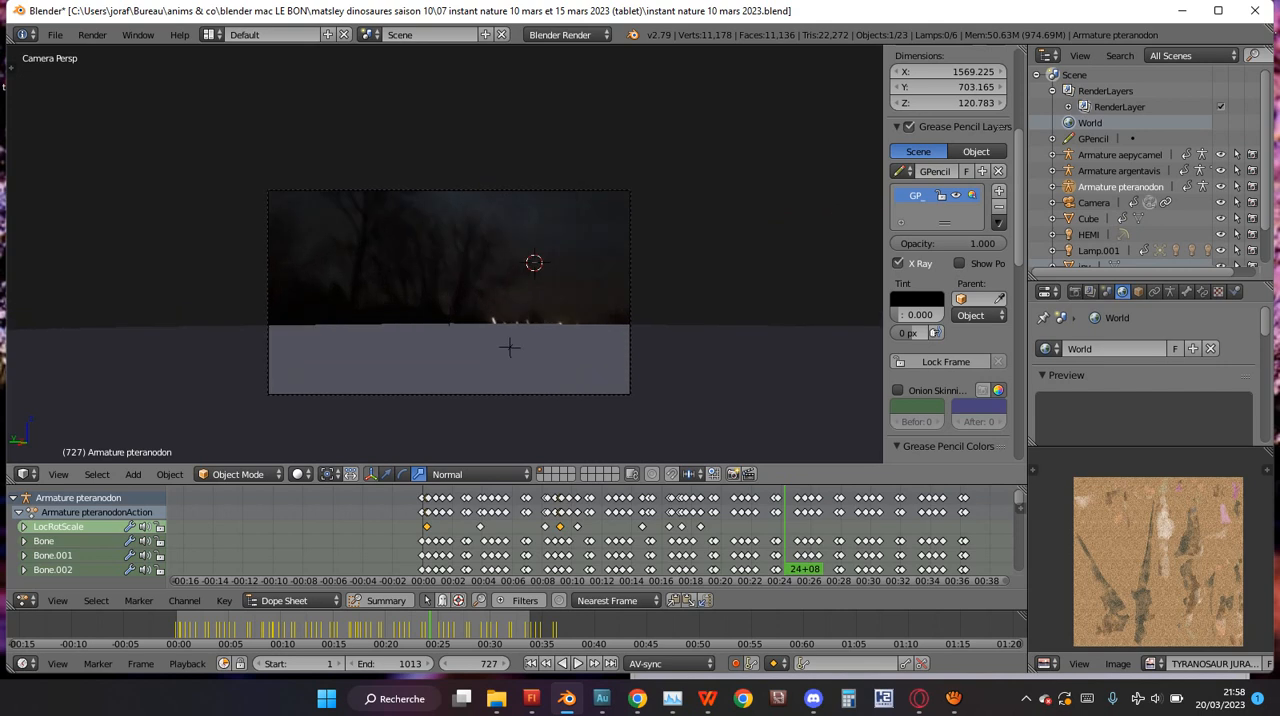
Split the 3D view horizontally into two stacked viewports of similar height, with the camera frame fitting inside both.
drag(11, 480, 14, 263)
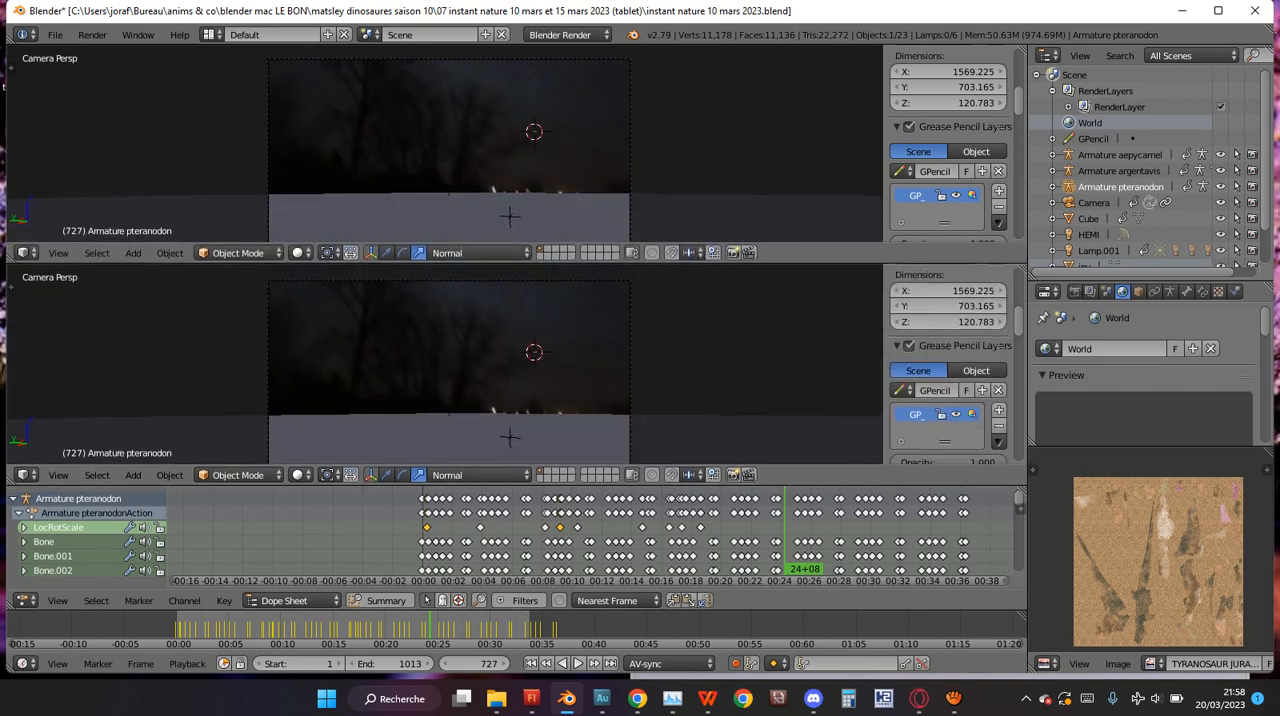
drag(12, 481, 13, 450)
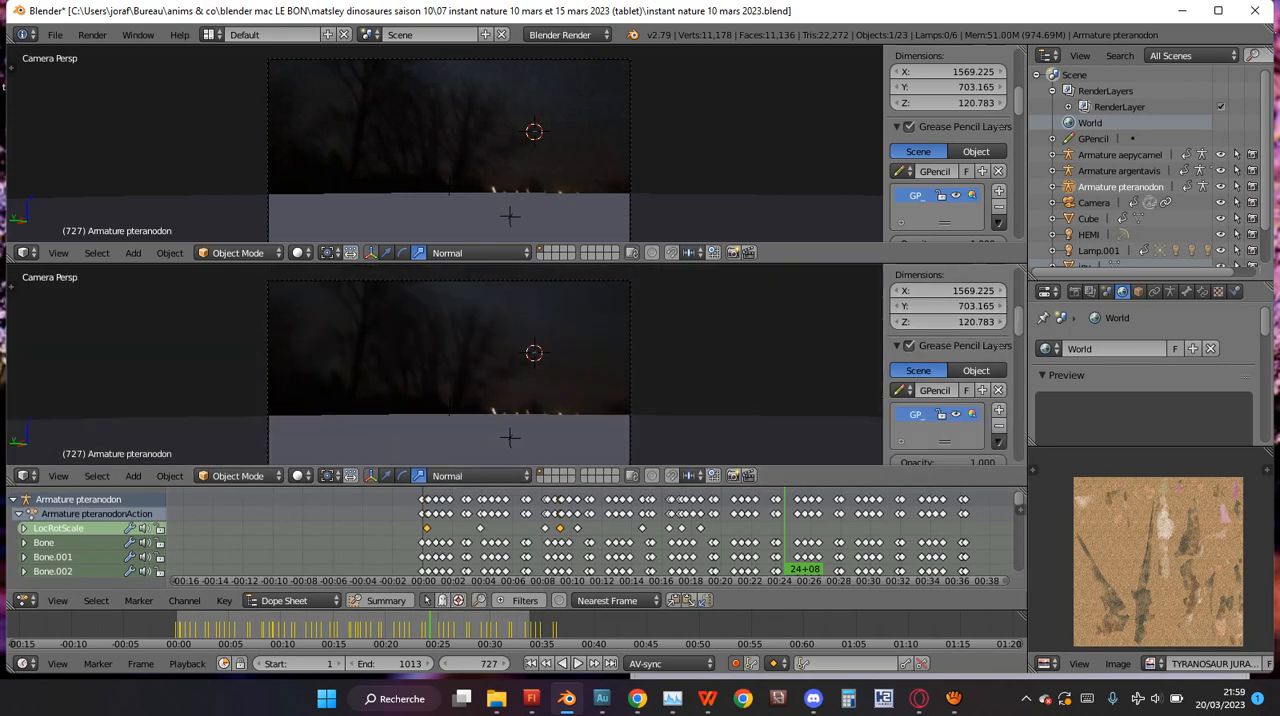
drag(12, 258, 13, 285)
drag(12, 482, 13, 291)
scroll(445, 160, down, 3)
scroll(445, 379, down, 3)
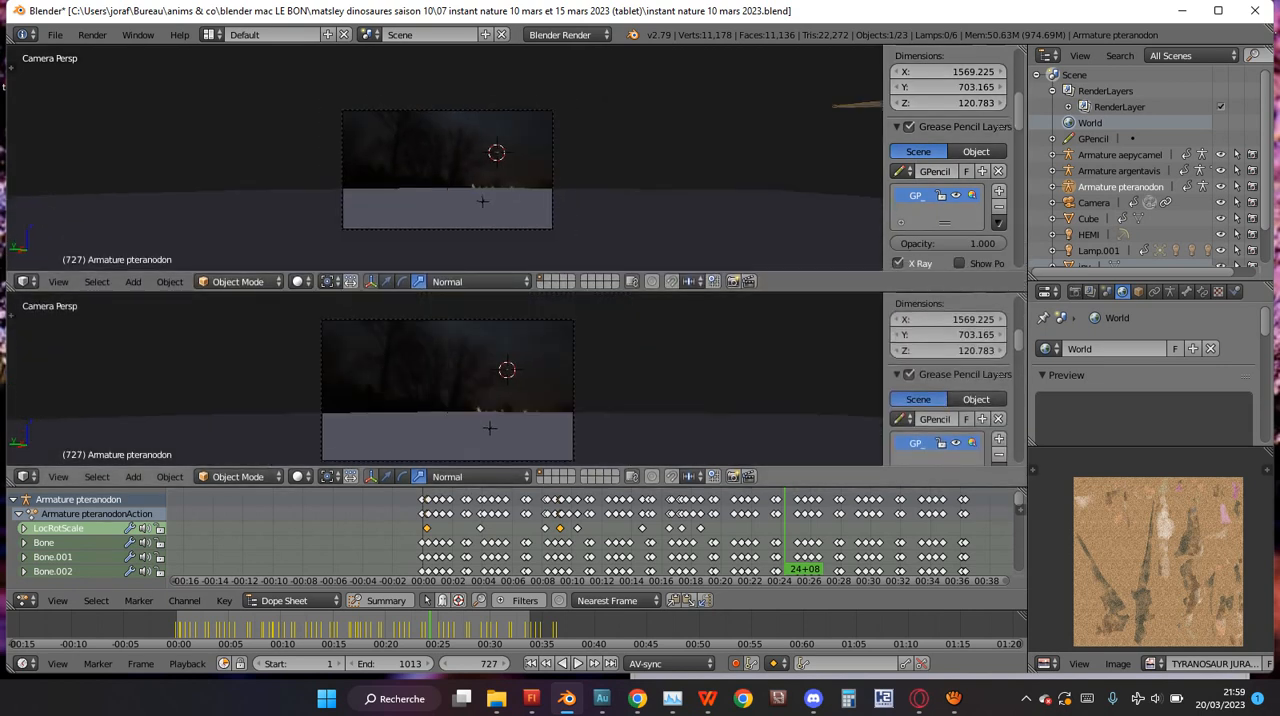
Examine the pteranodon armature in the lower viewport from orthographic top, bottom, front, back and both side views.
key(KP_7)
key(KP_5)
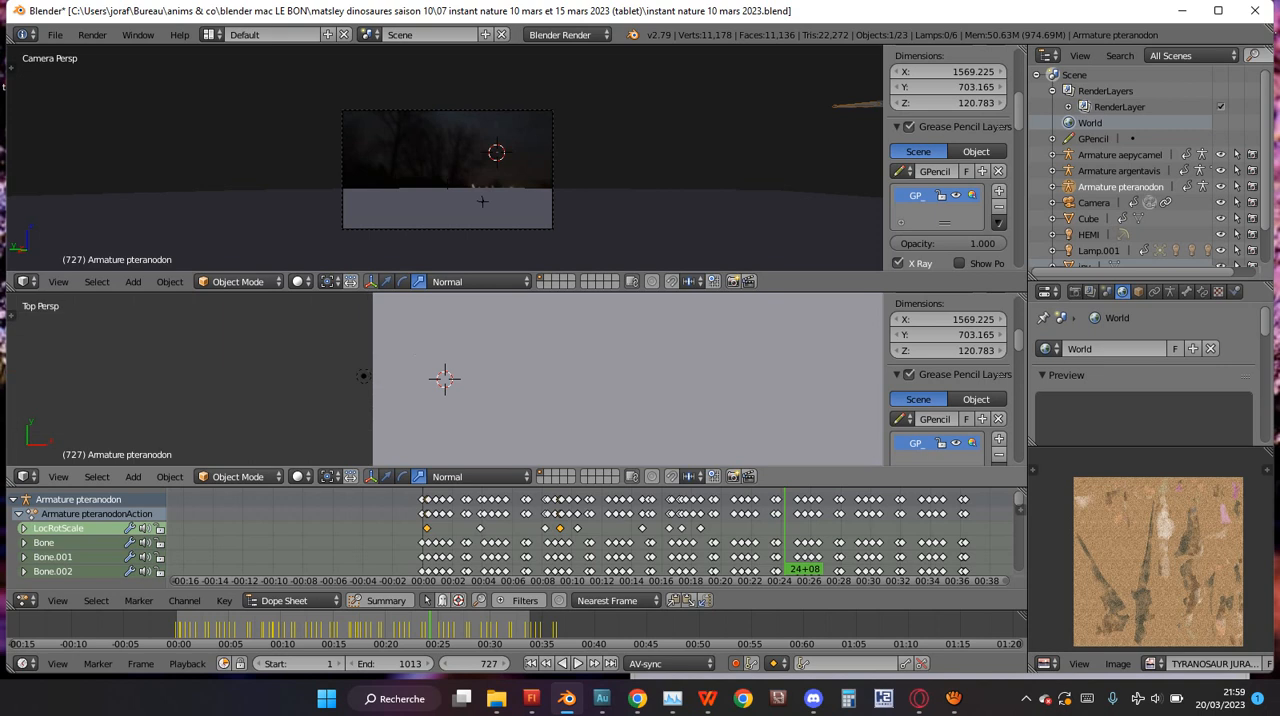
key(KP_3)
key(KP_5)
scroll(445, 380, up, 4)
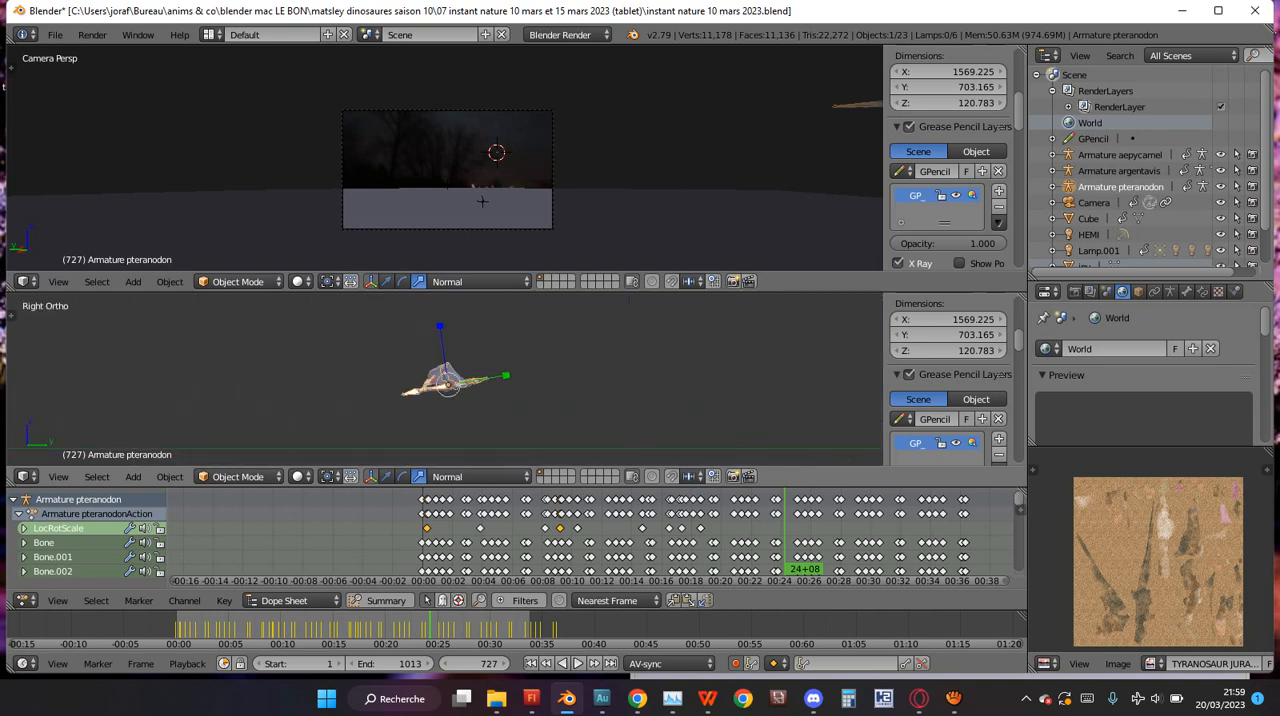
scroll(445, 380, down, 4)
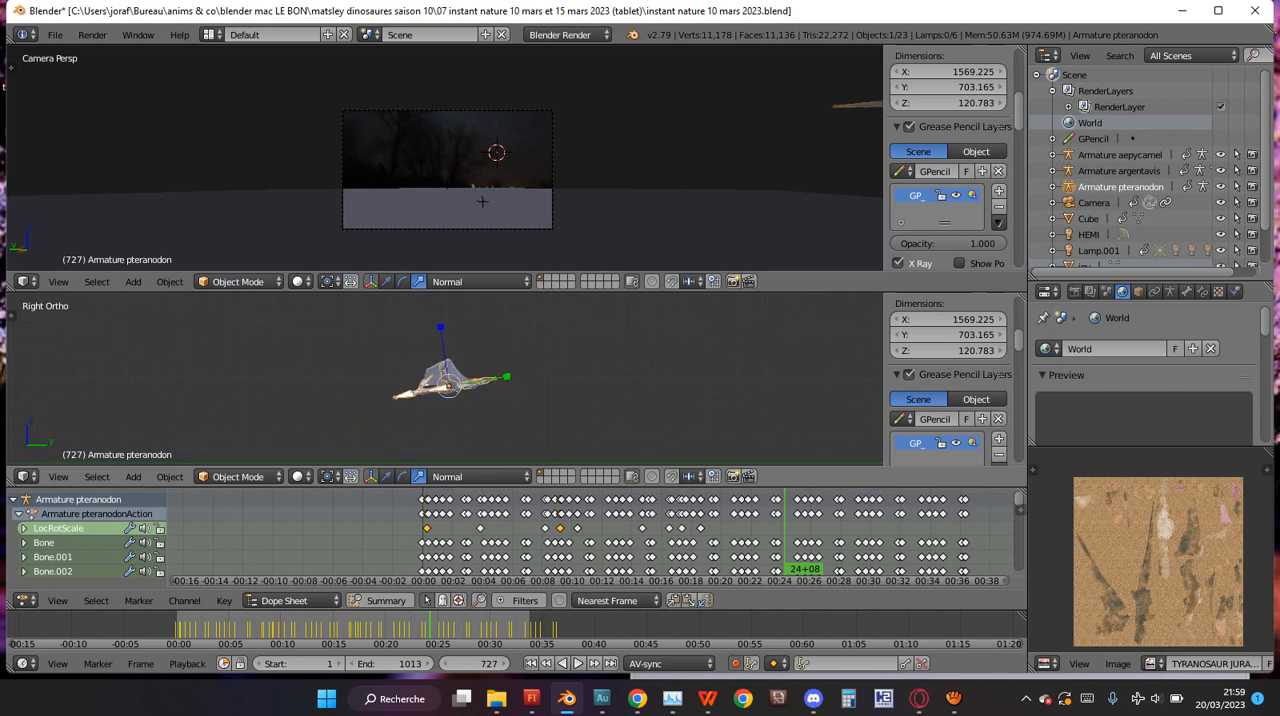
scroll(445, 380, up, 4)
key(KP_1)
key(KP_3)
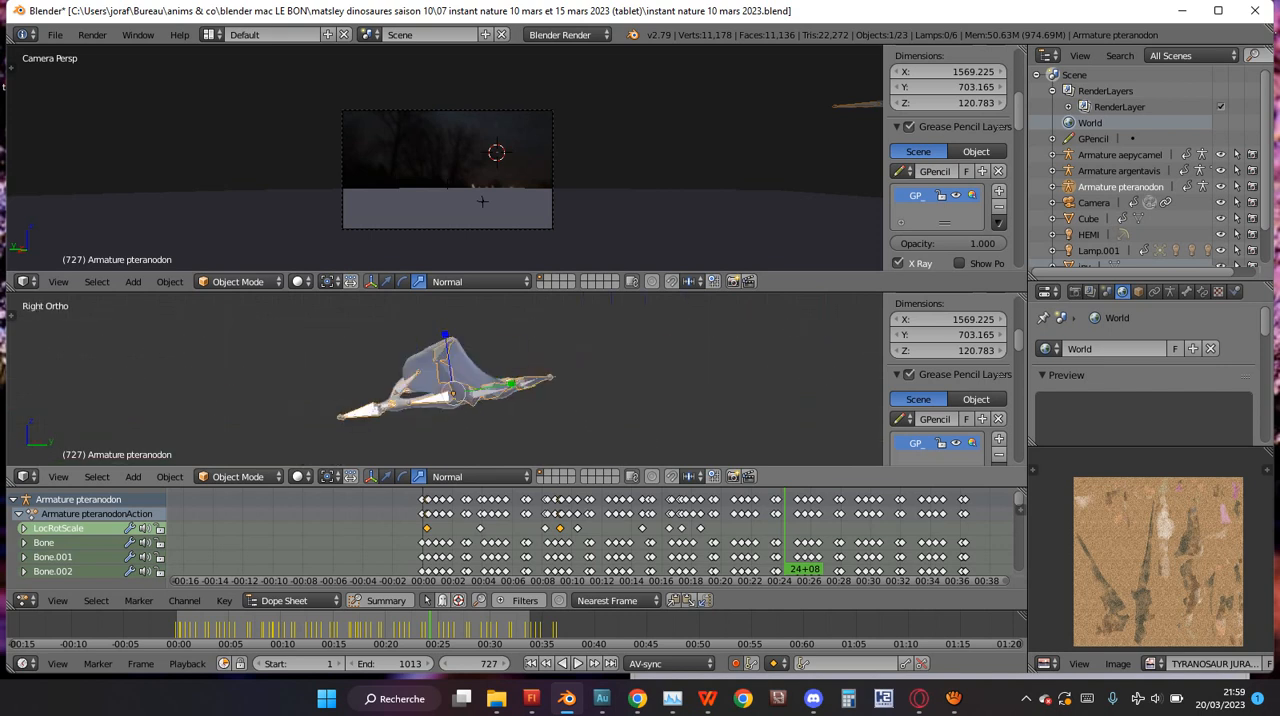
key(KP_7)
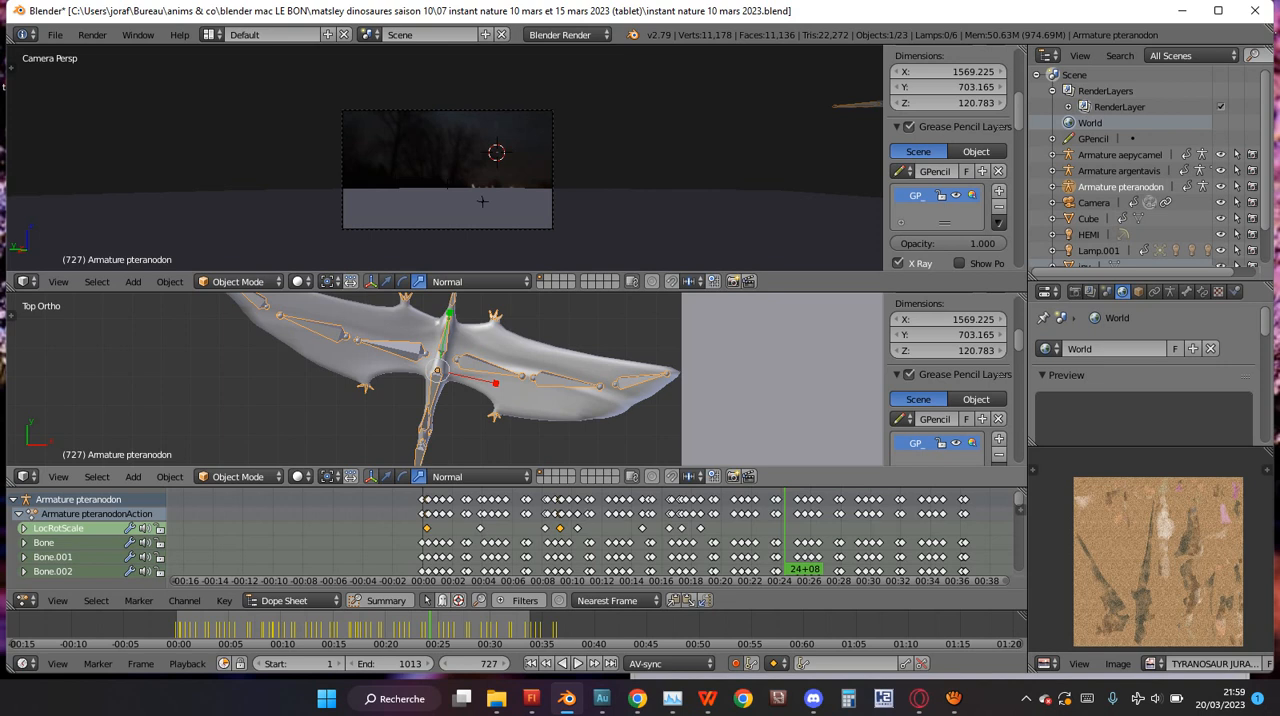
key(KP_3)
key(ctrl+KP_3)
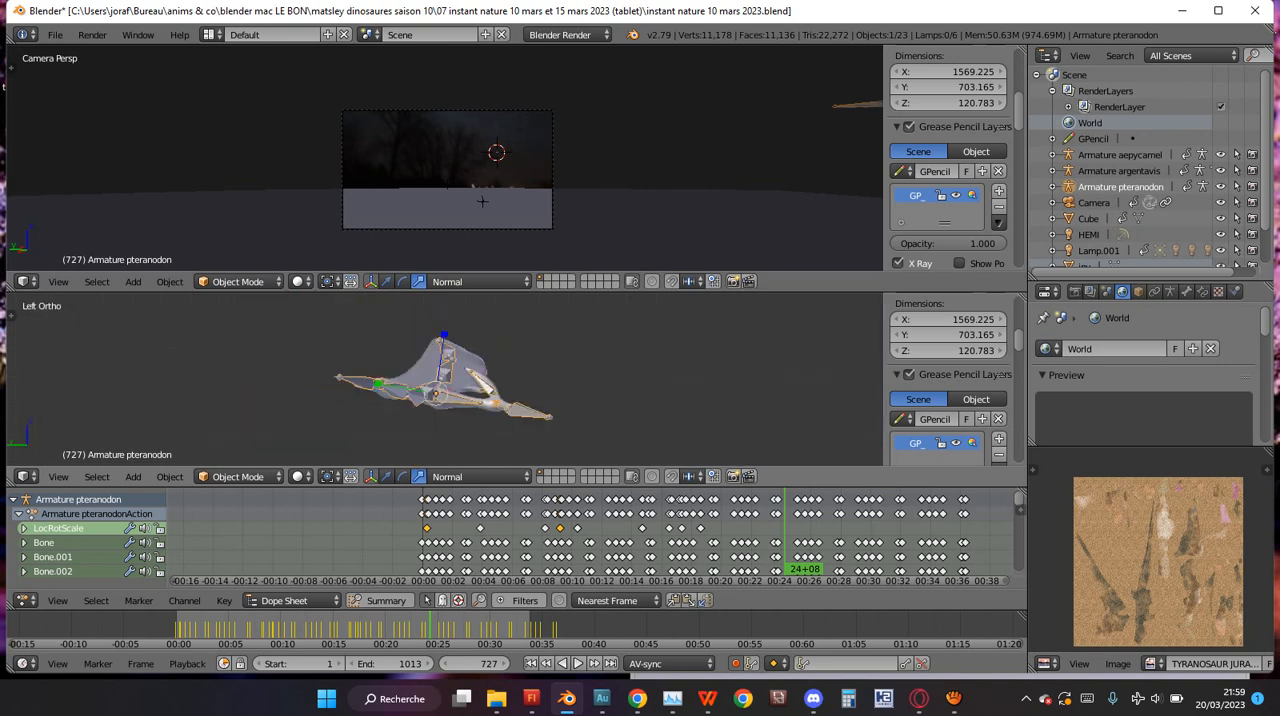
key(ctrl+KP_7)
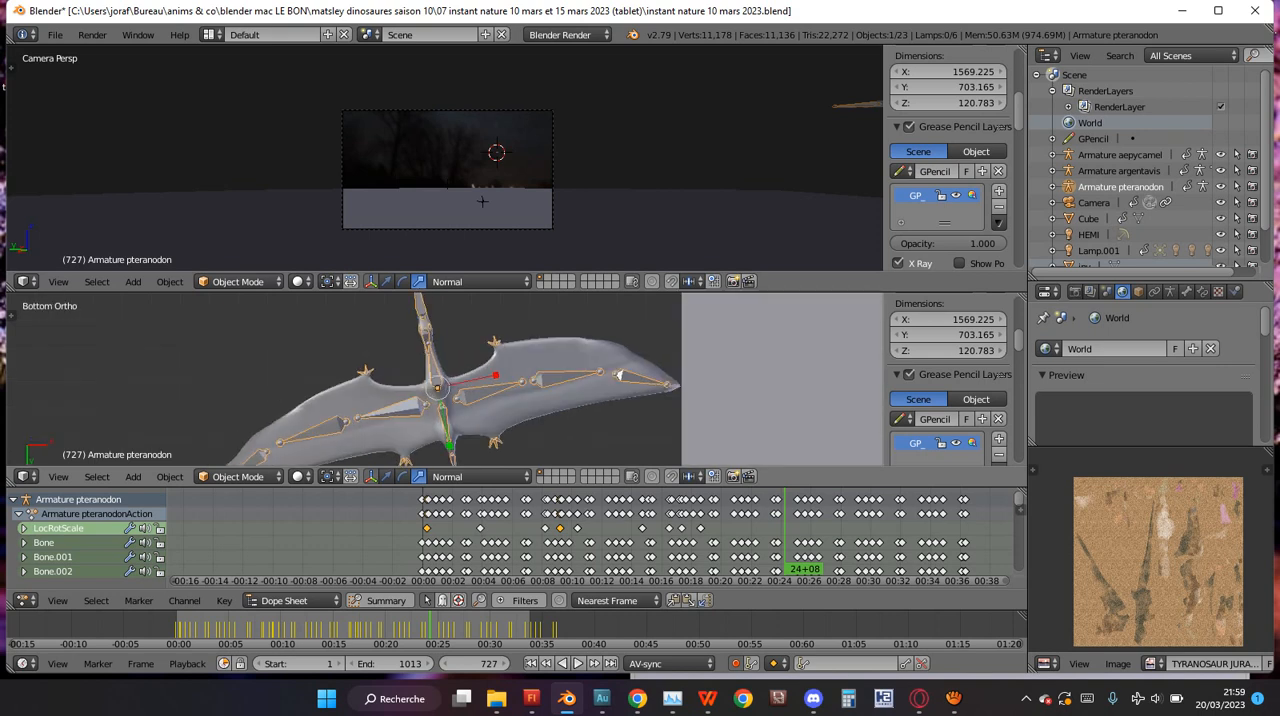
key(ctrl+KP_1)
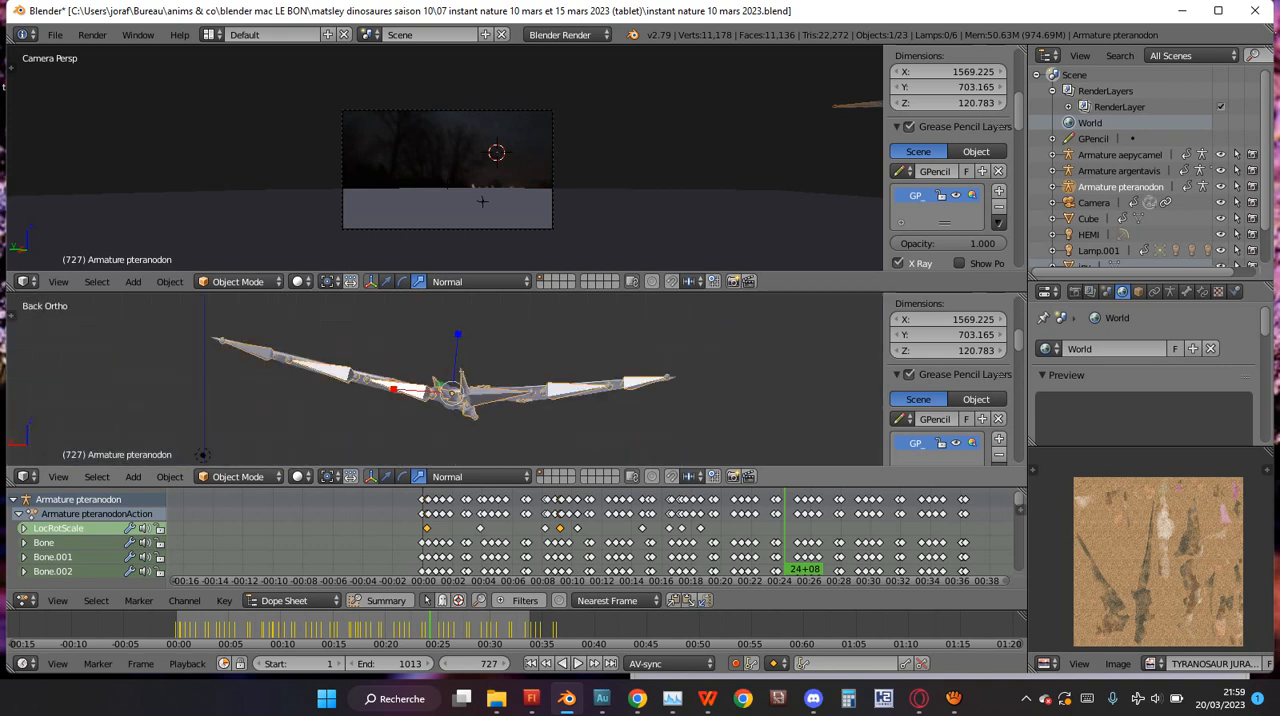
key(KP_1)
key(KP_2)
key(KP_3)
key(KP_1)
key(KP_7)
key(KP_1)
key(KP_3)
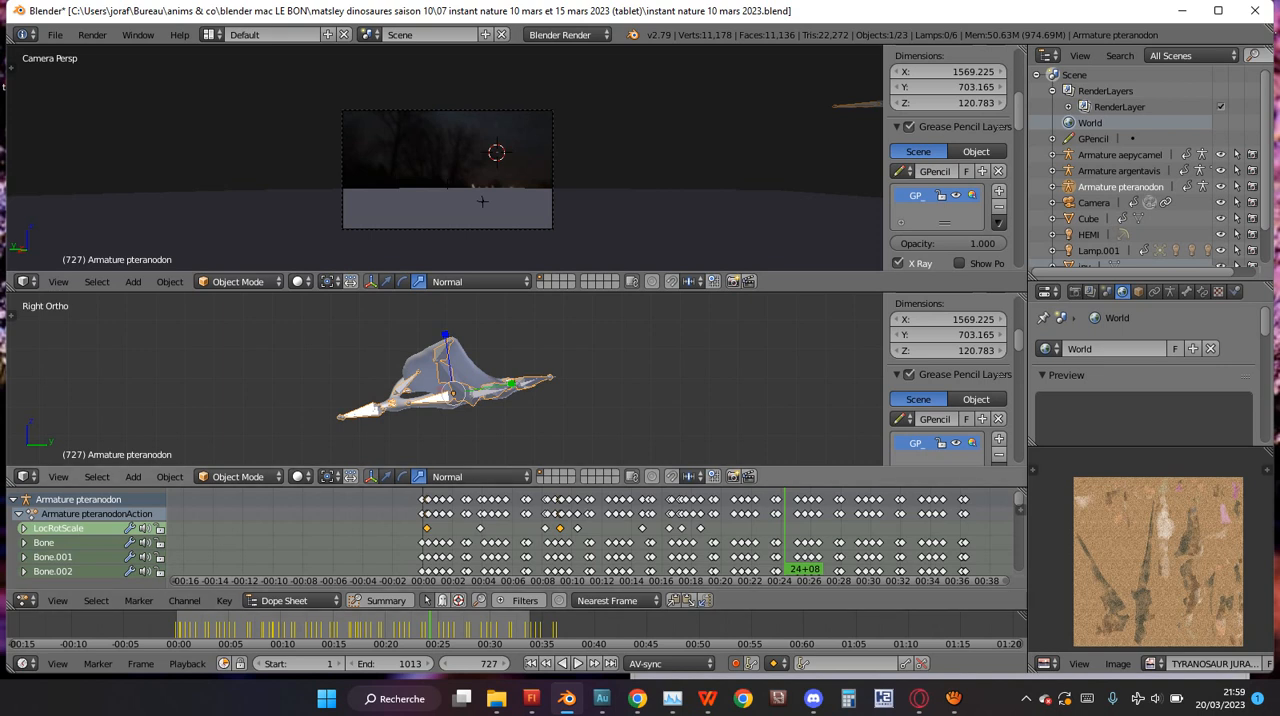
key(KP_1)
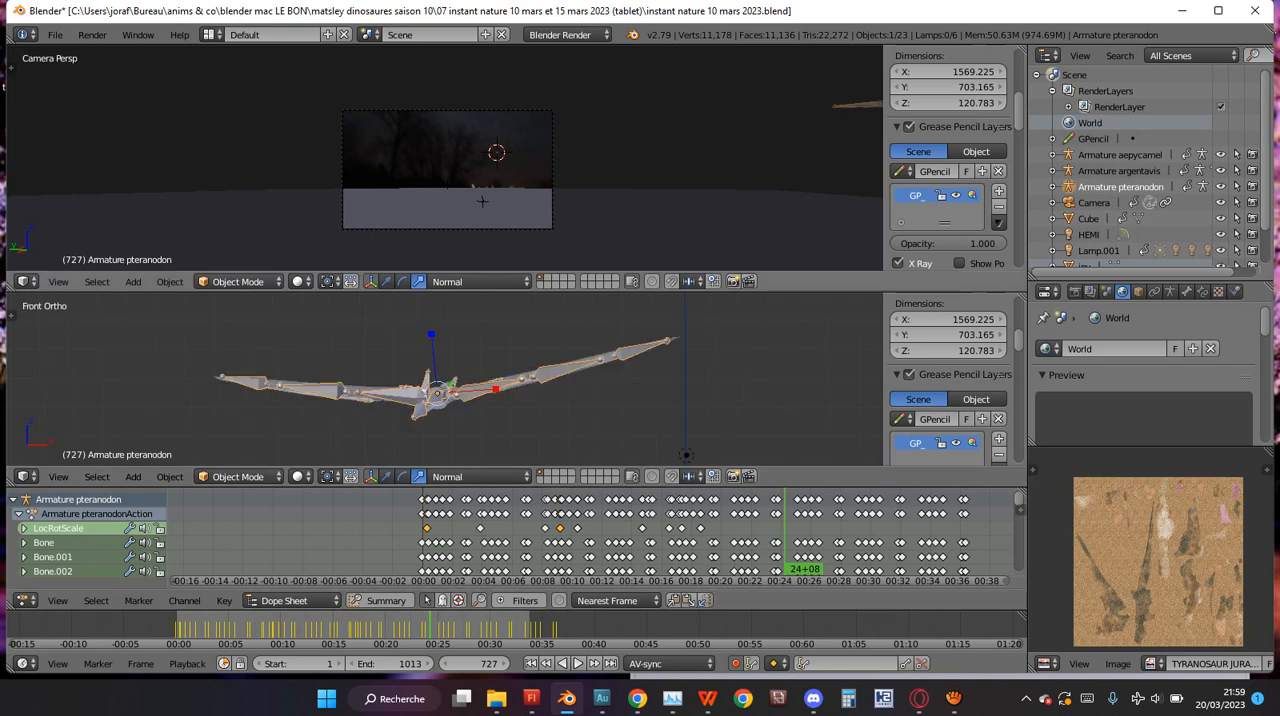
scroll(447, 160, up, 3)
key(KP_7)
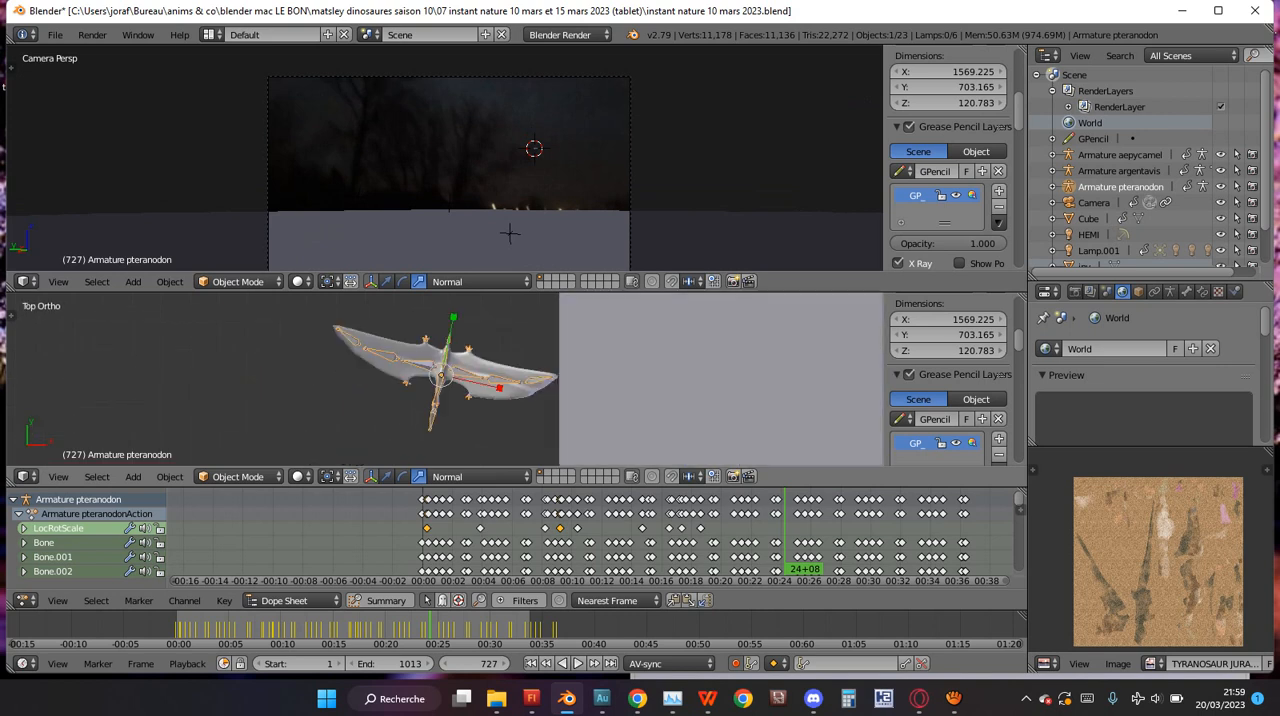
scroll(447, 379, up, 5)
key(g)
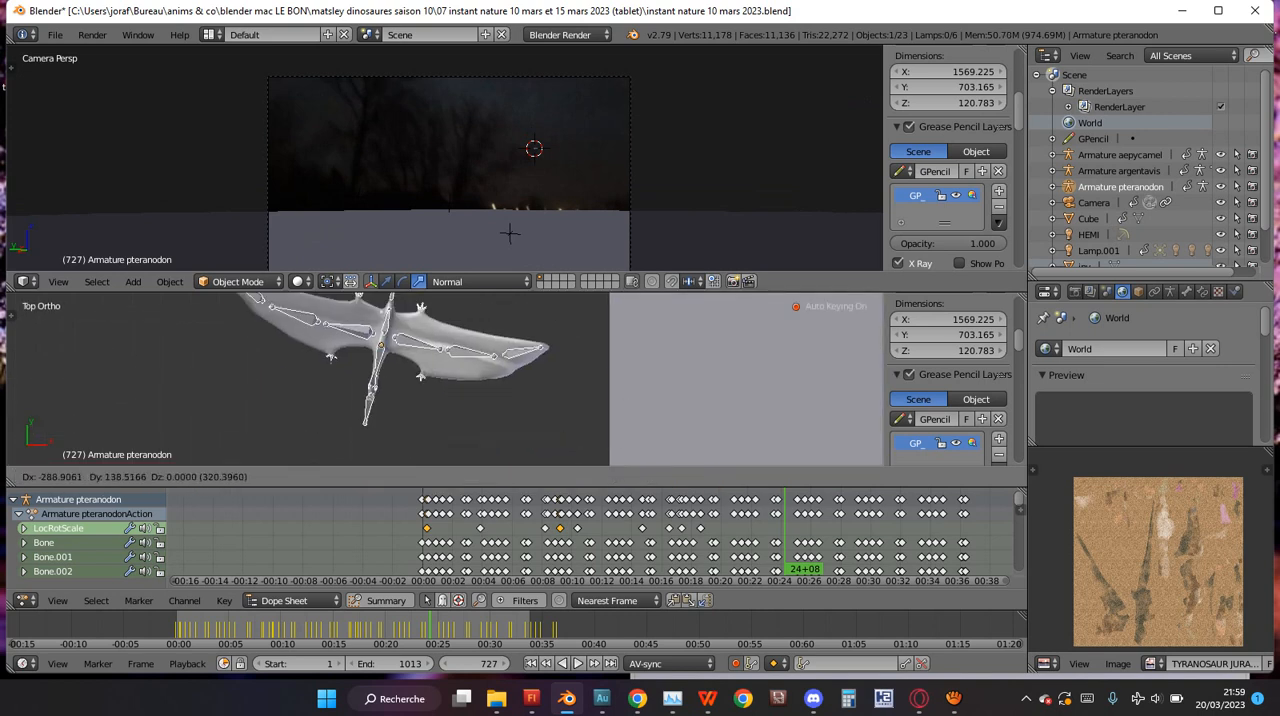
key(Escape)
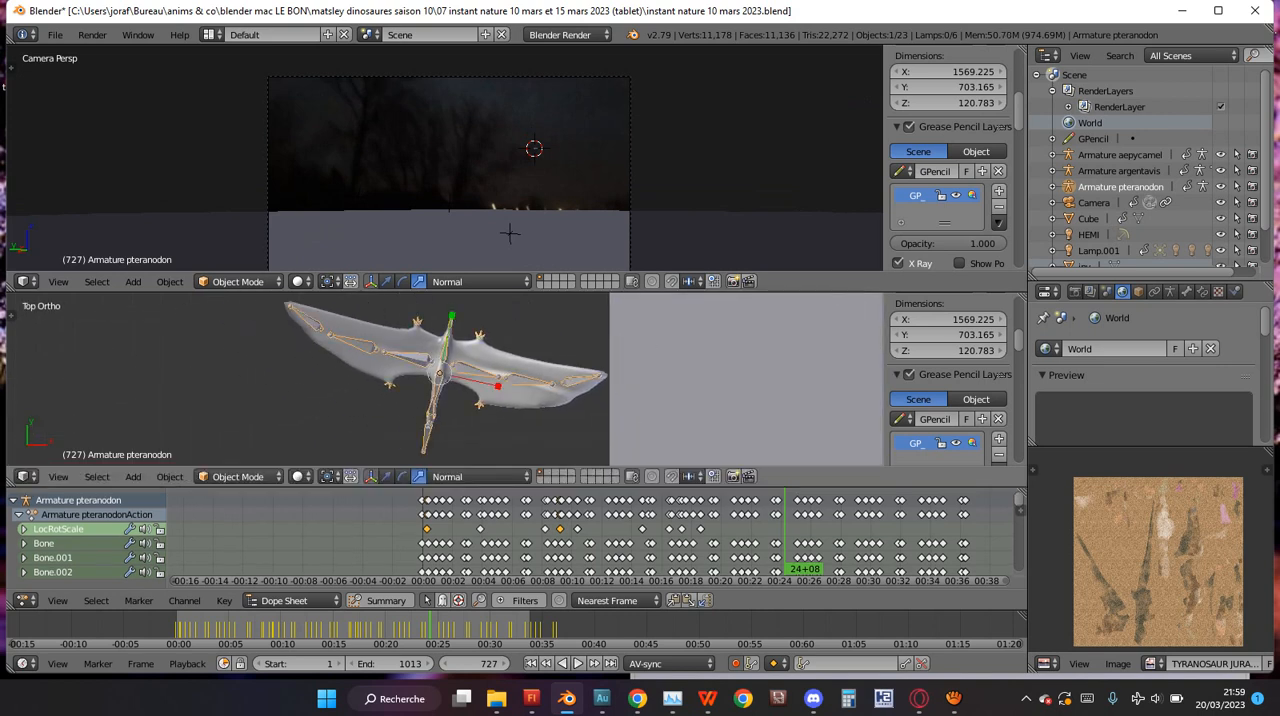
key(r)
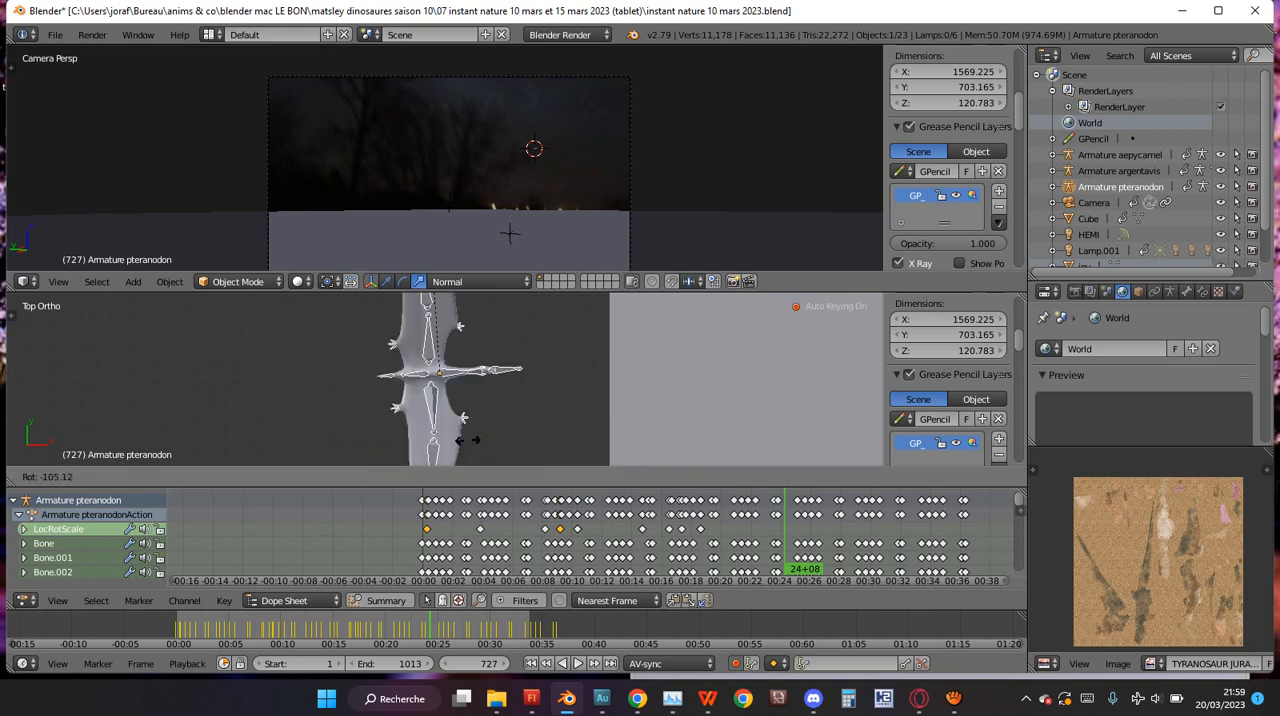
key(Escape)
key(KP_3)
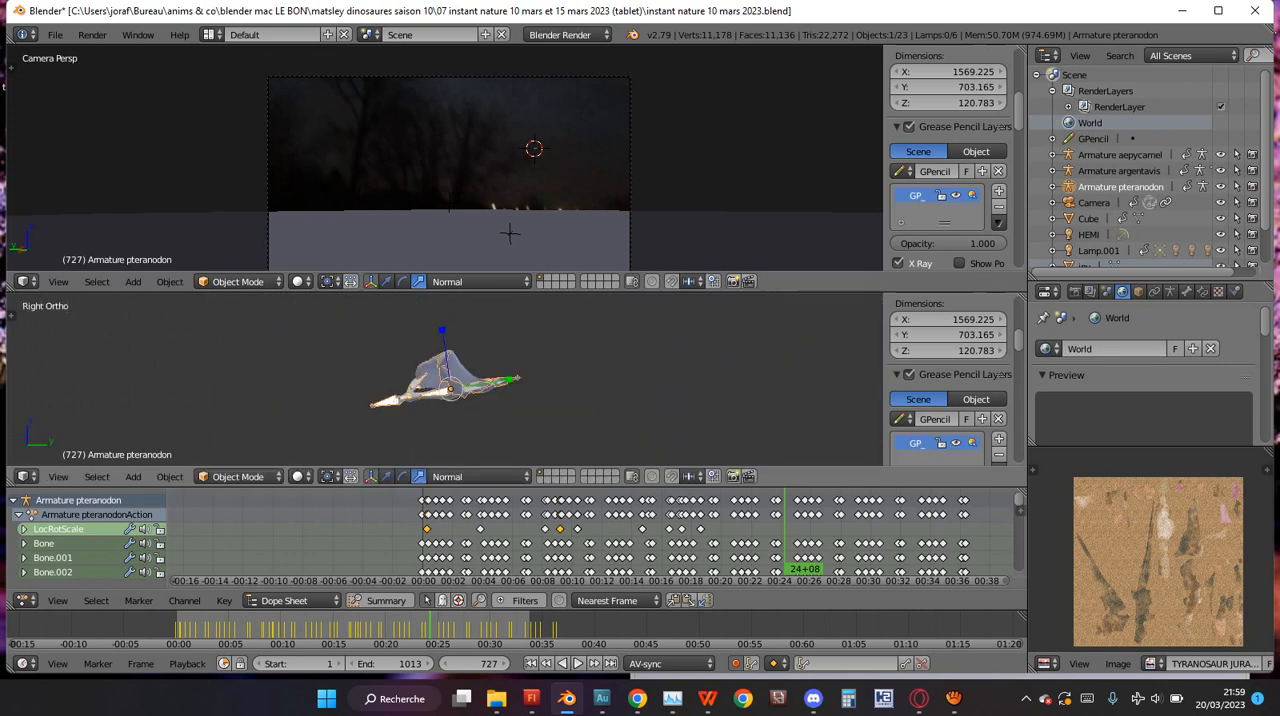
key(r)
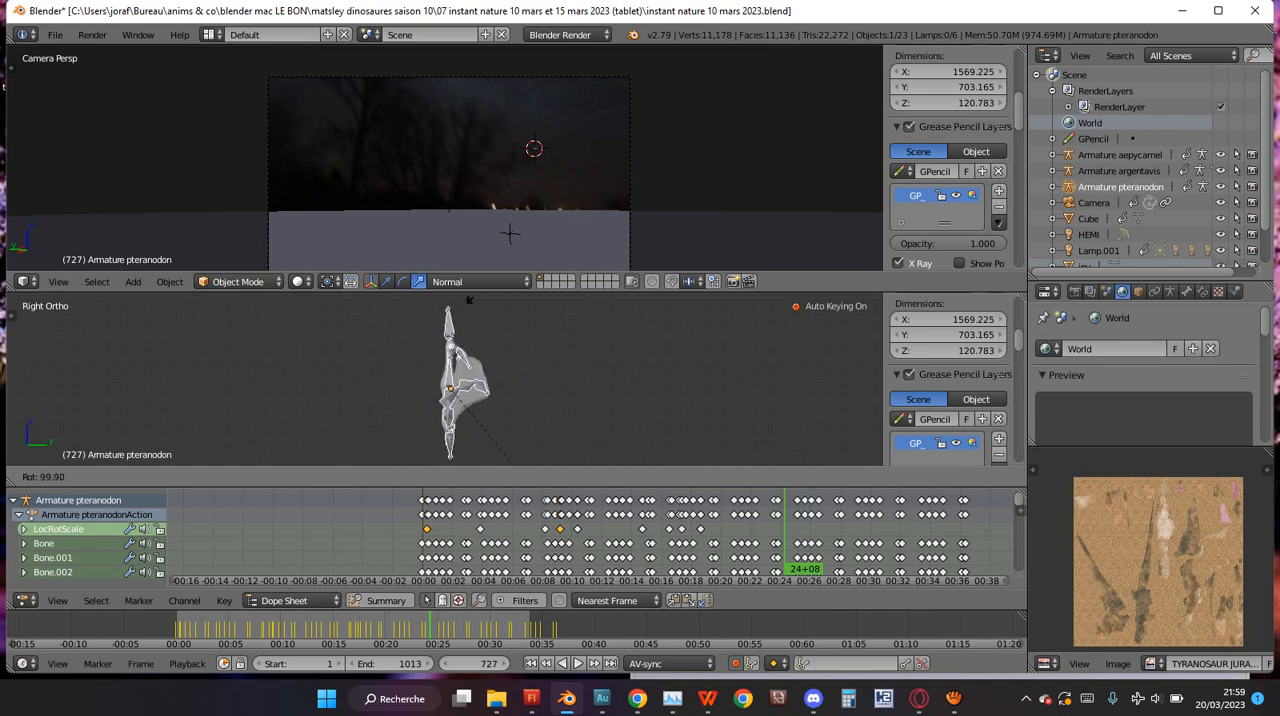
key(KP_1)
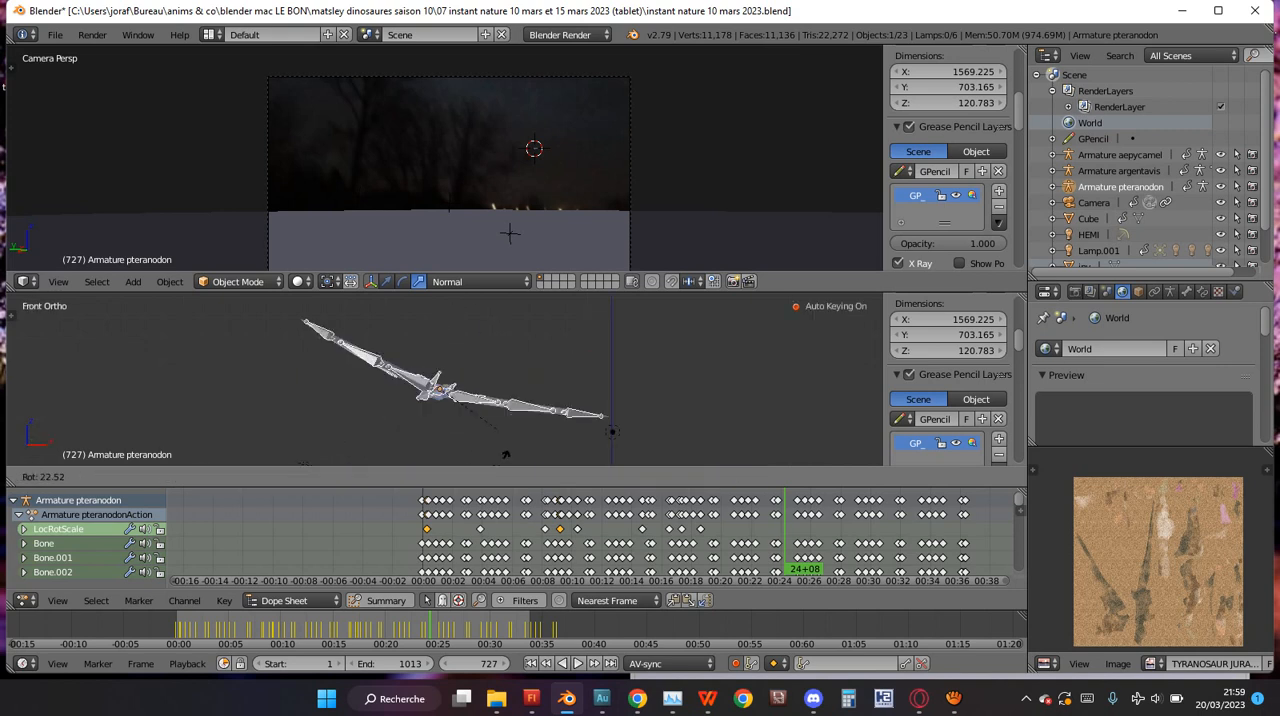
key(Escape)
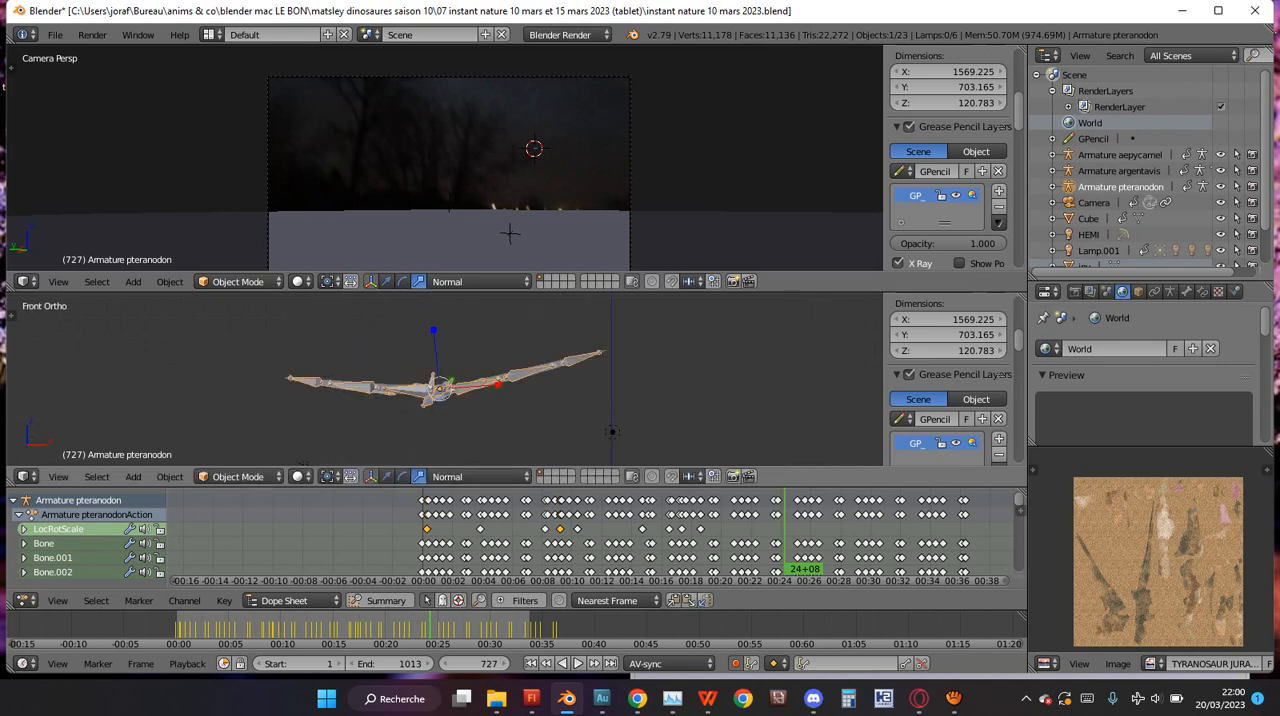
Rotate the pteranodon about 11° counter-clockwise in the top view at frame 727, aligning its body with the Y axis.
key(KP_7)
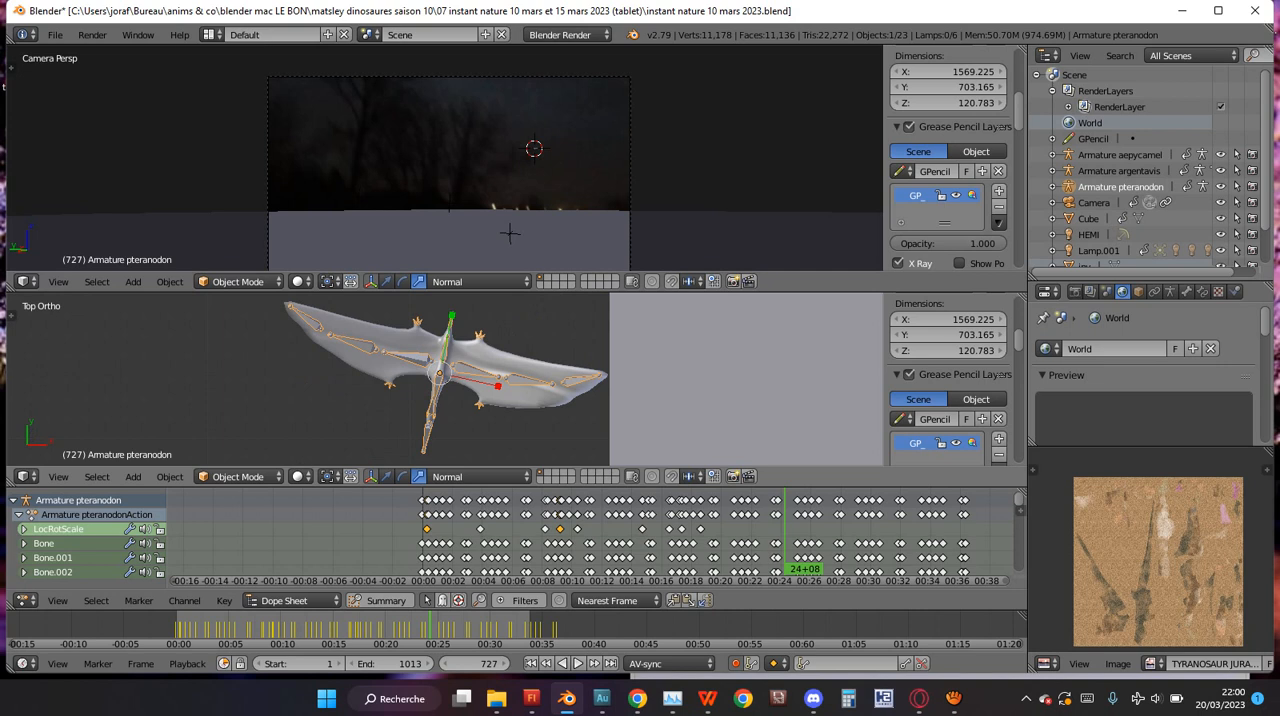
scroll(445, 379, up, 2)
key(r)
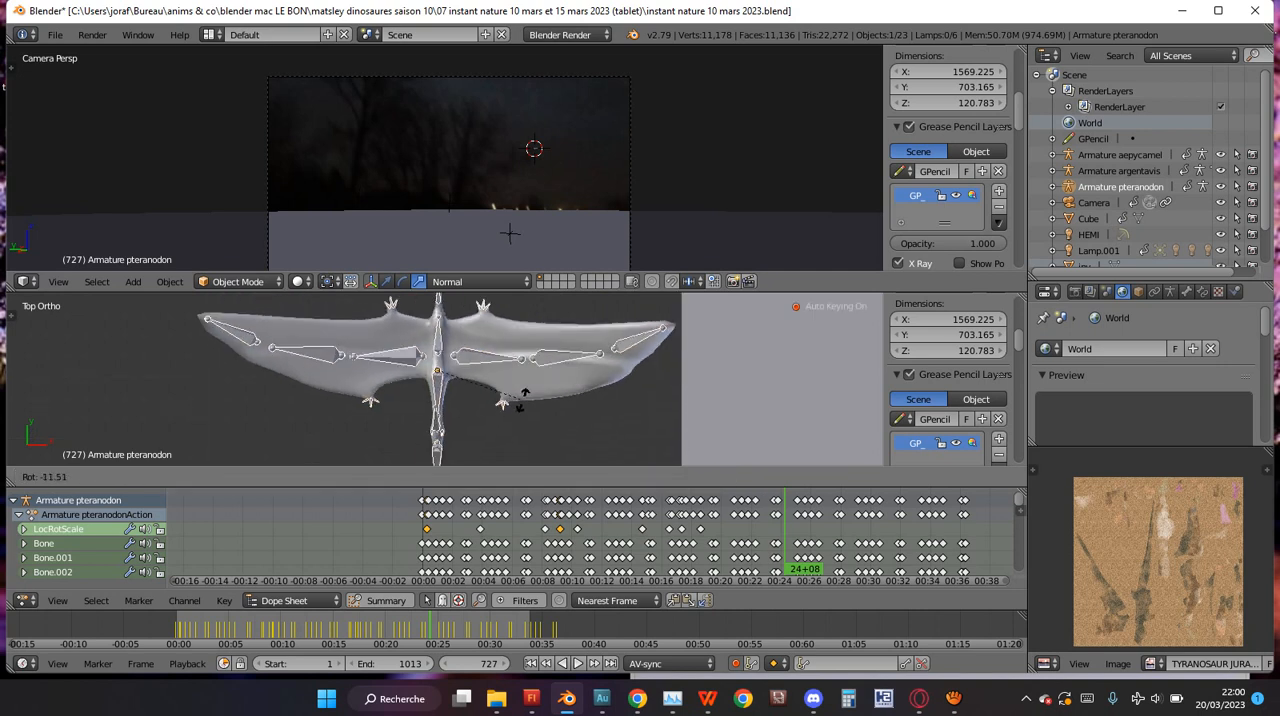
click(519, 399)
key(r)
click(516, 406)
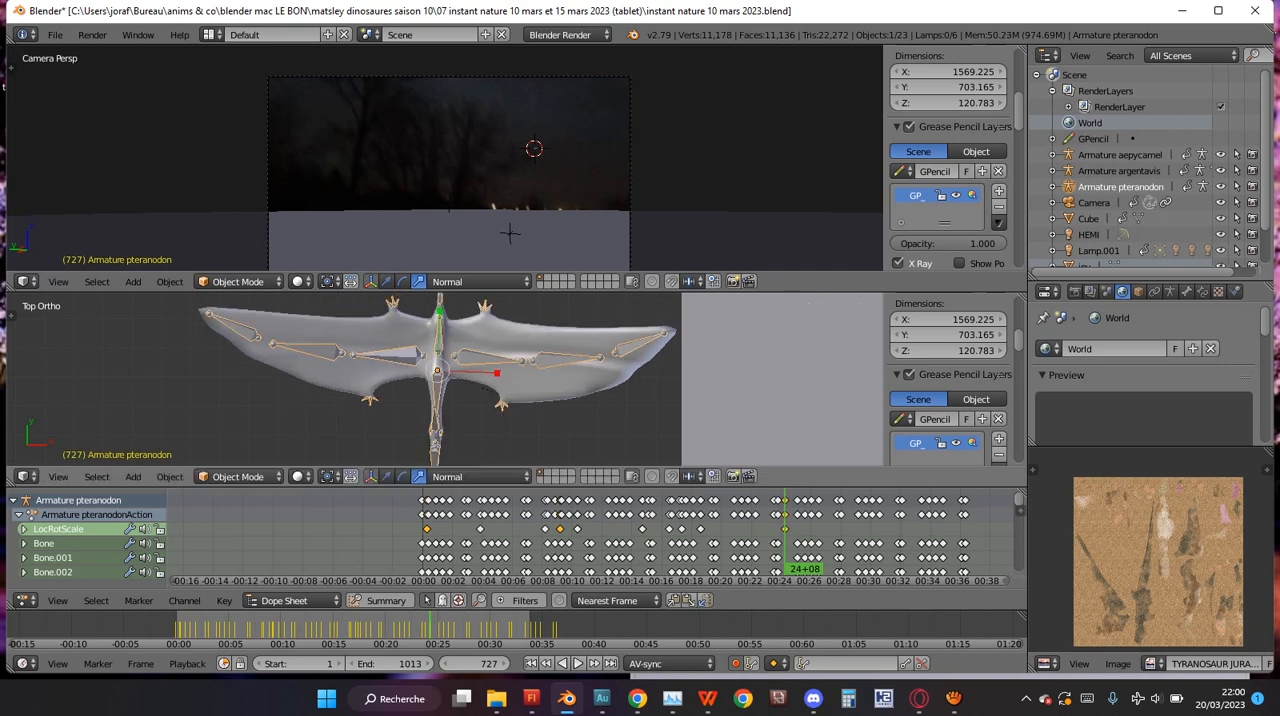
Rotate the pteranodon about 121° counter-clockwise in the top view at frame 727.
scroll(516, 400, down, 6)
middle_drag(516, 400, 536, 365)
middle_drag(415, 445, 537, 372)
key(r)
right_click(432, 312)
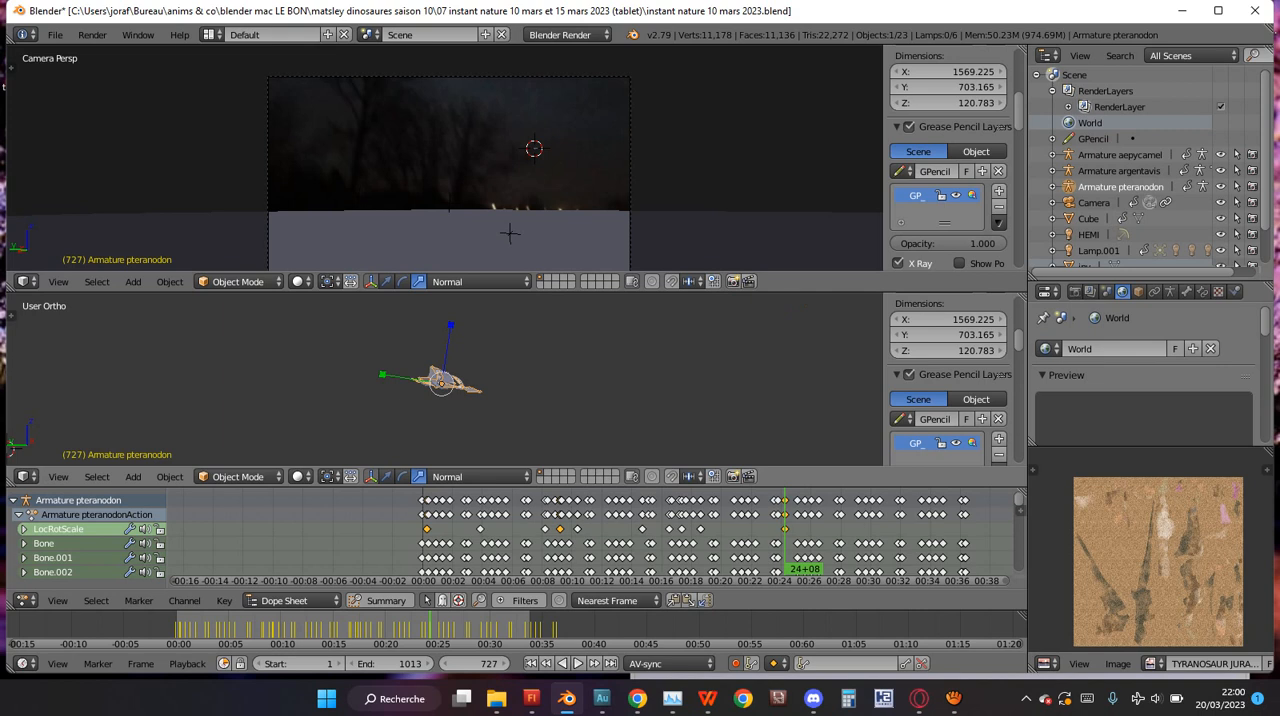
key(KP_7)
key(KP_7)
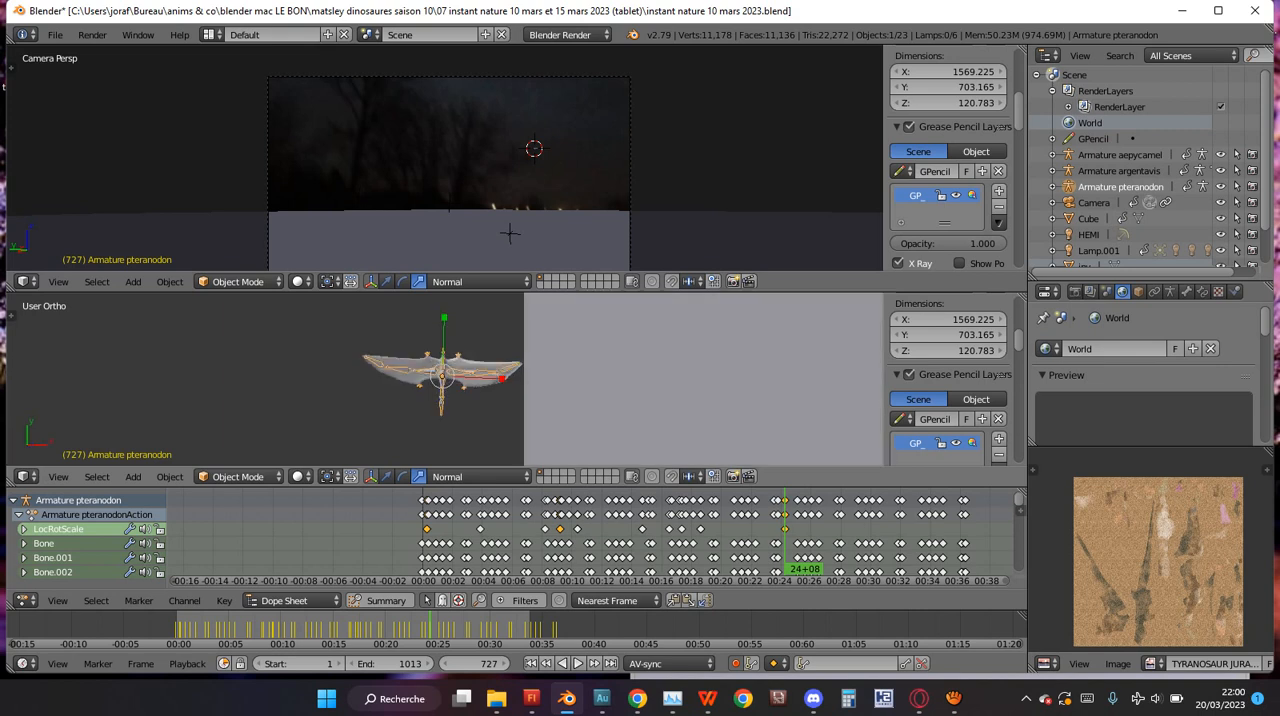
scroll(458, 410, down, 4)
key(r)
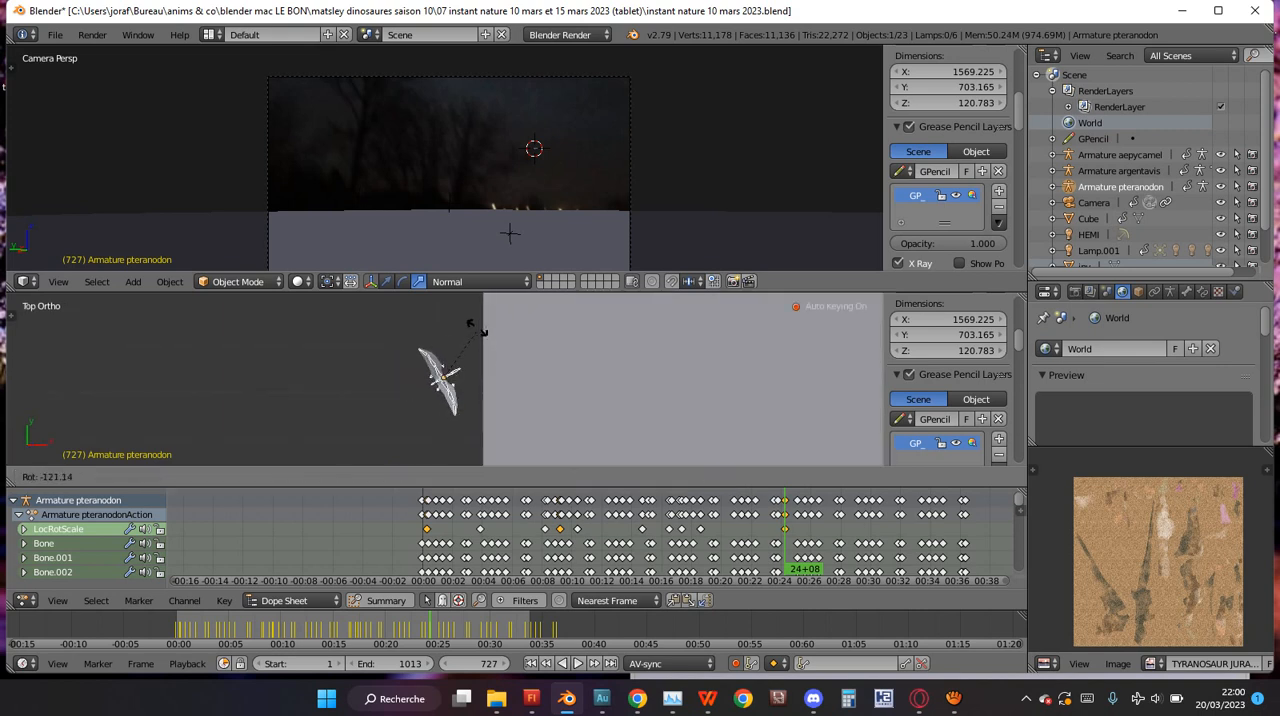
click(483, 334)
scroll(483, 334, down, 4)
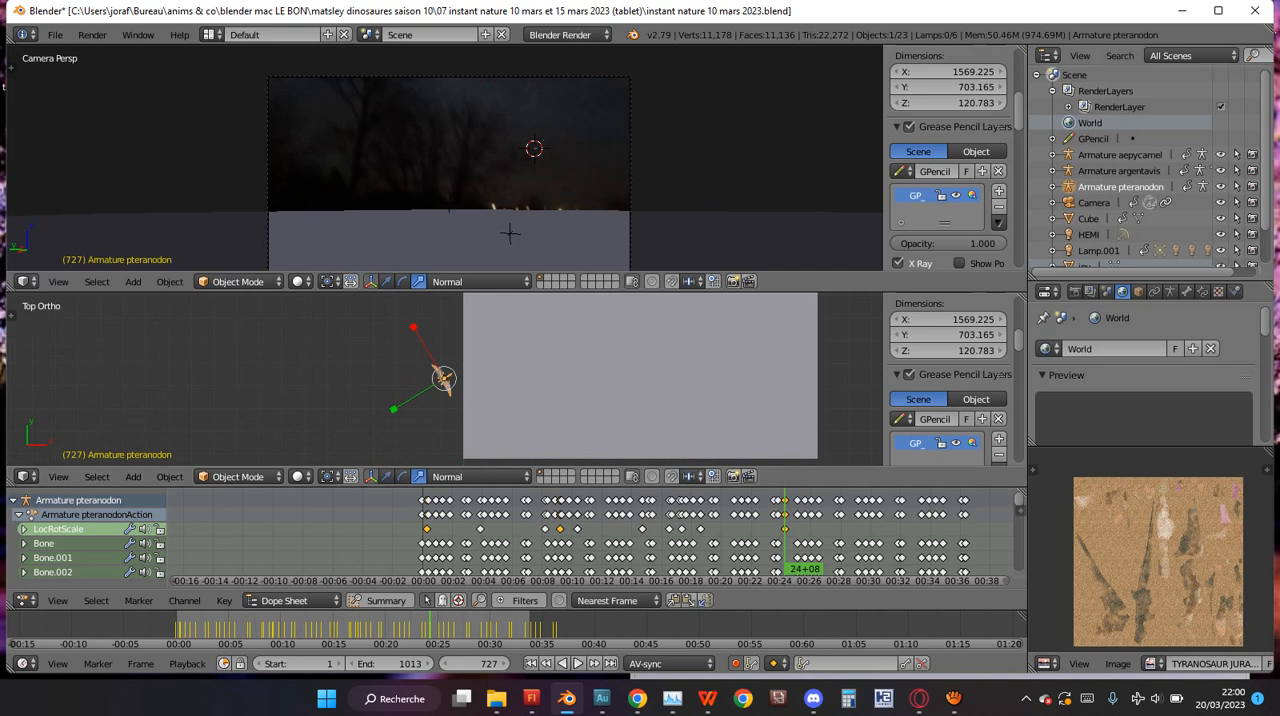
Select the Camera and examine its position in the top view relative to the pteranodon and the ground.
right_click(630, 203)
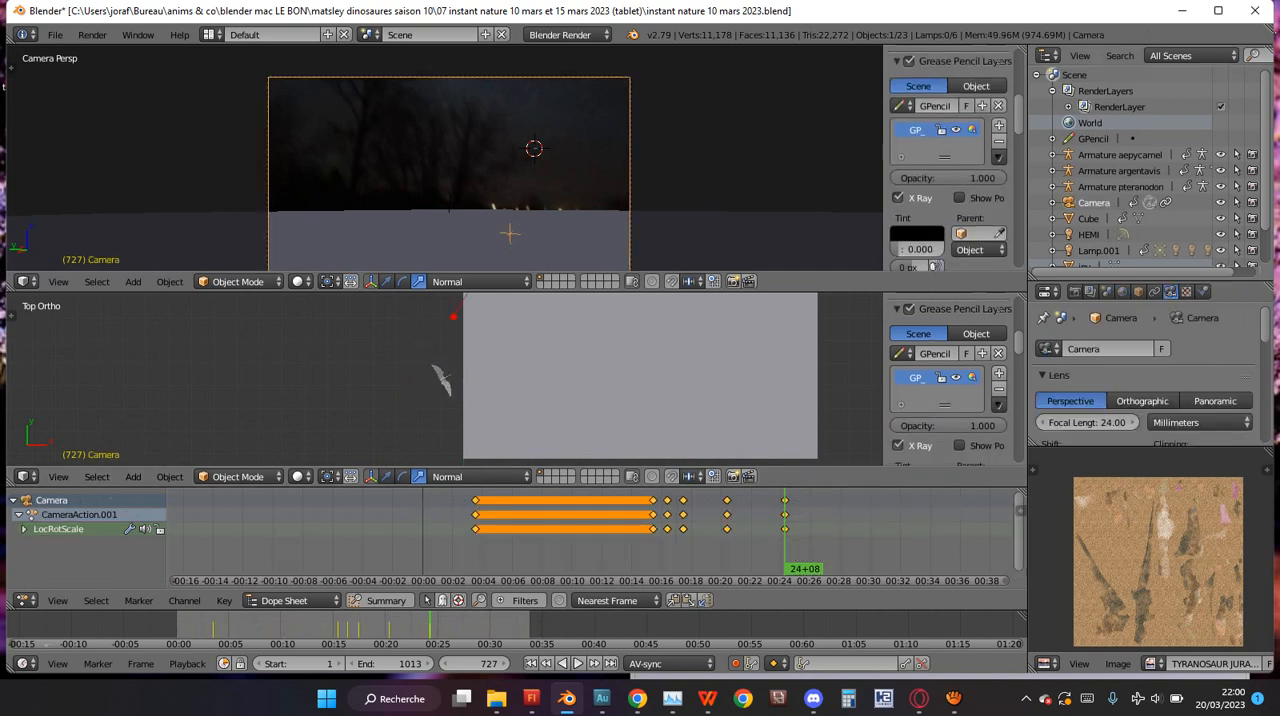
scroll(1130, 170, down, 1)
scroll(1130, 170, up, 1)
scroll(445, 379, up, 3)
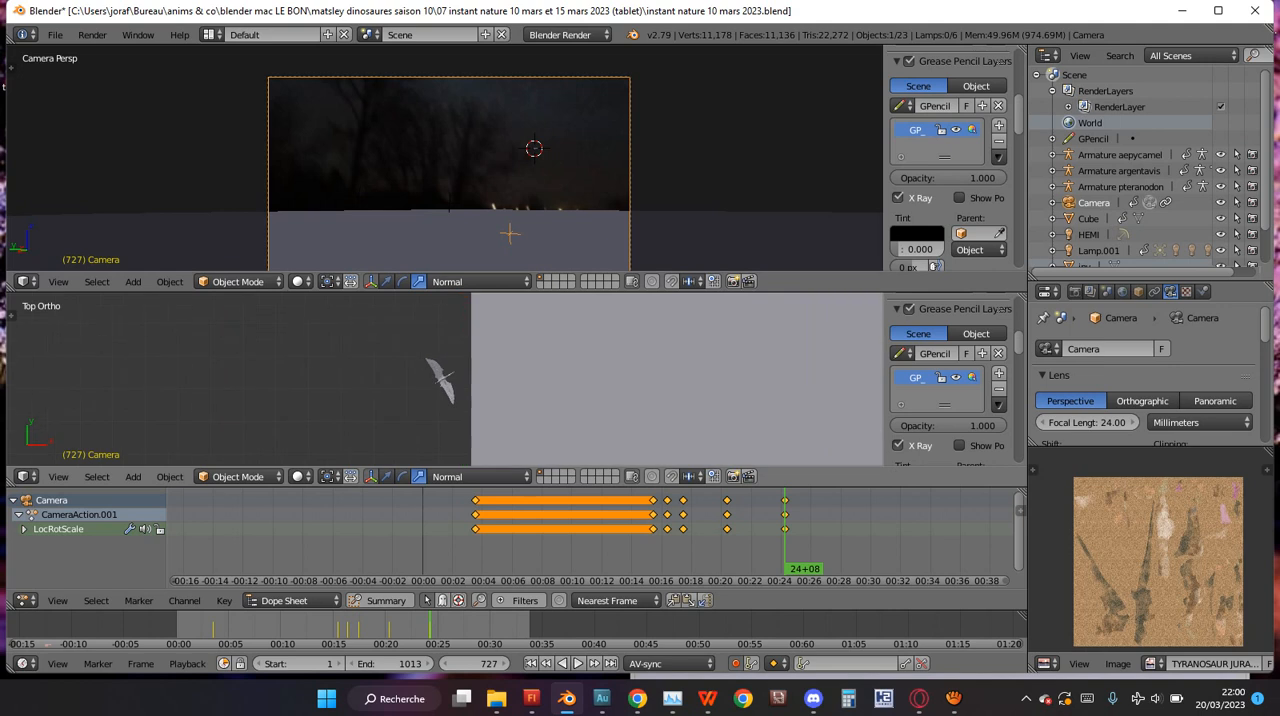
scroll(445, 379, down, 3)
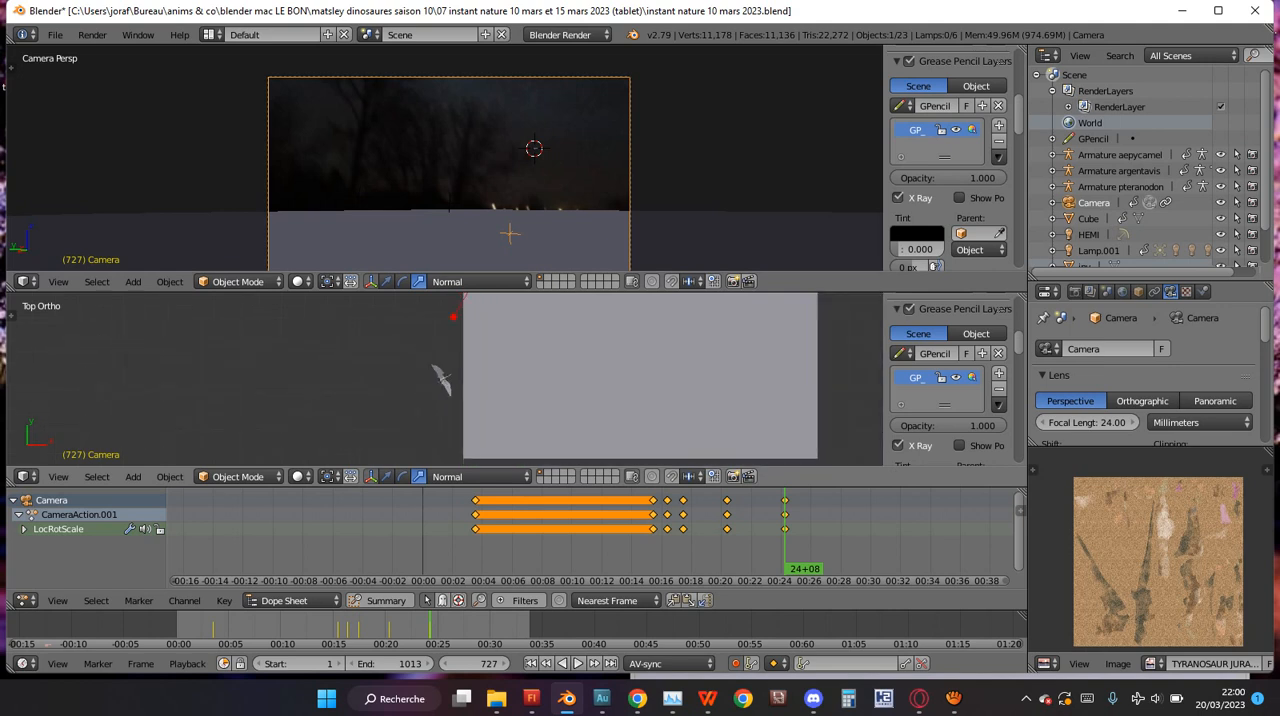
scroll(445, 379, up, 2)
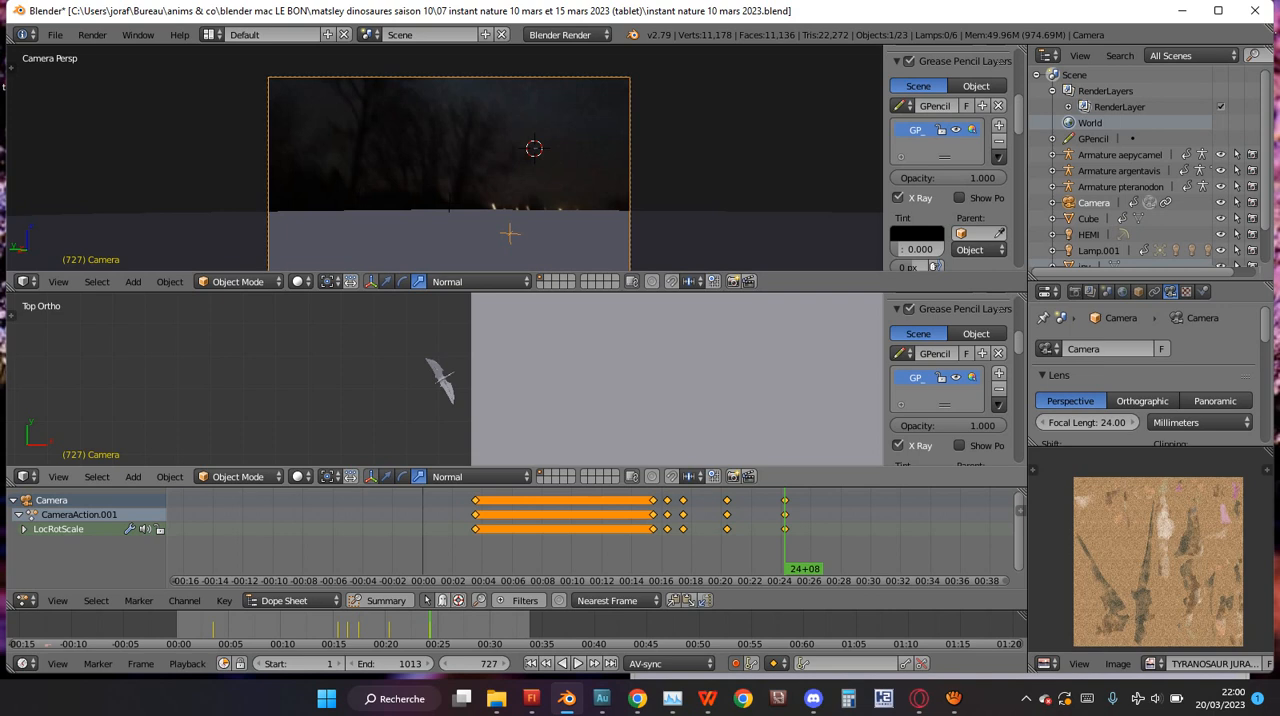
scroll(445, 379, up, 3)
scroll(445, 379, down, 6)
scroll(445, 379, down, 4)
shift+scroll(445, 379, down, 5)
scroll(445, 379, up, 4)
scroll(445, 379, down, 6)
key(t)
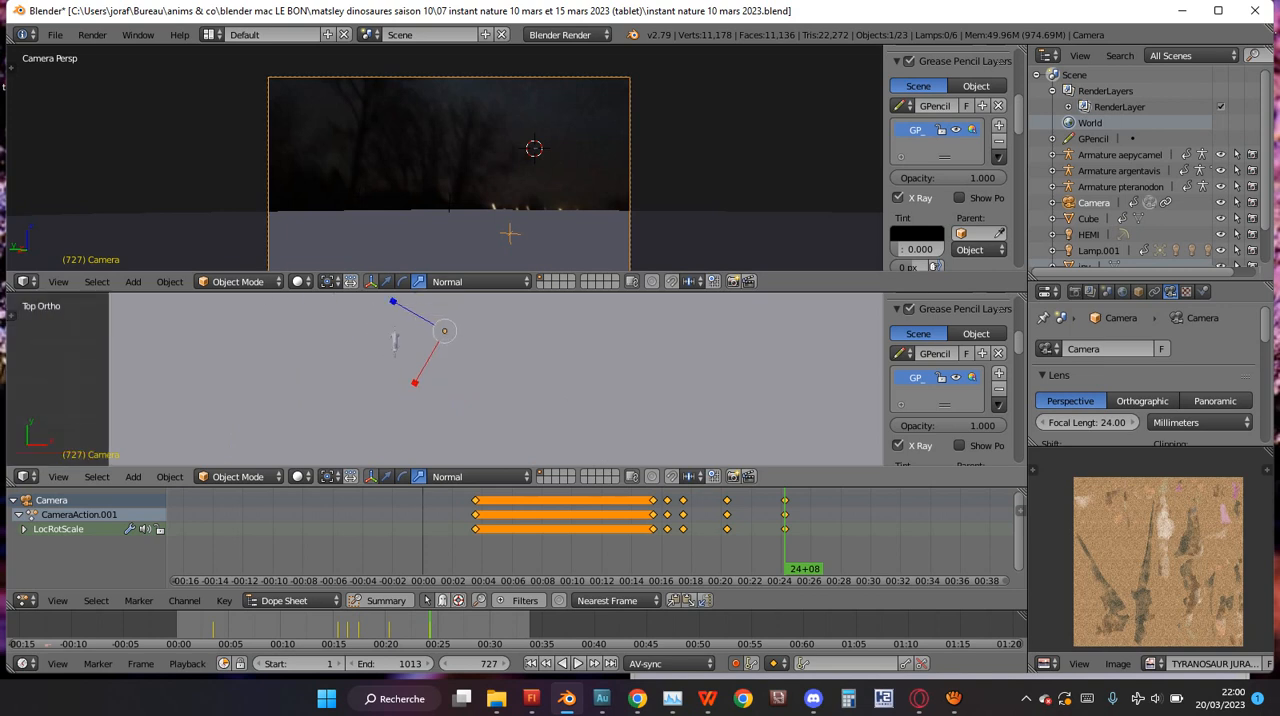
scroll(445, 379, down, 8)
shift+scroll(445, 379, up, 4)
shift+scroll(445, 379, down, 7)
shift+scroll(445, 379, down, 3)
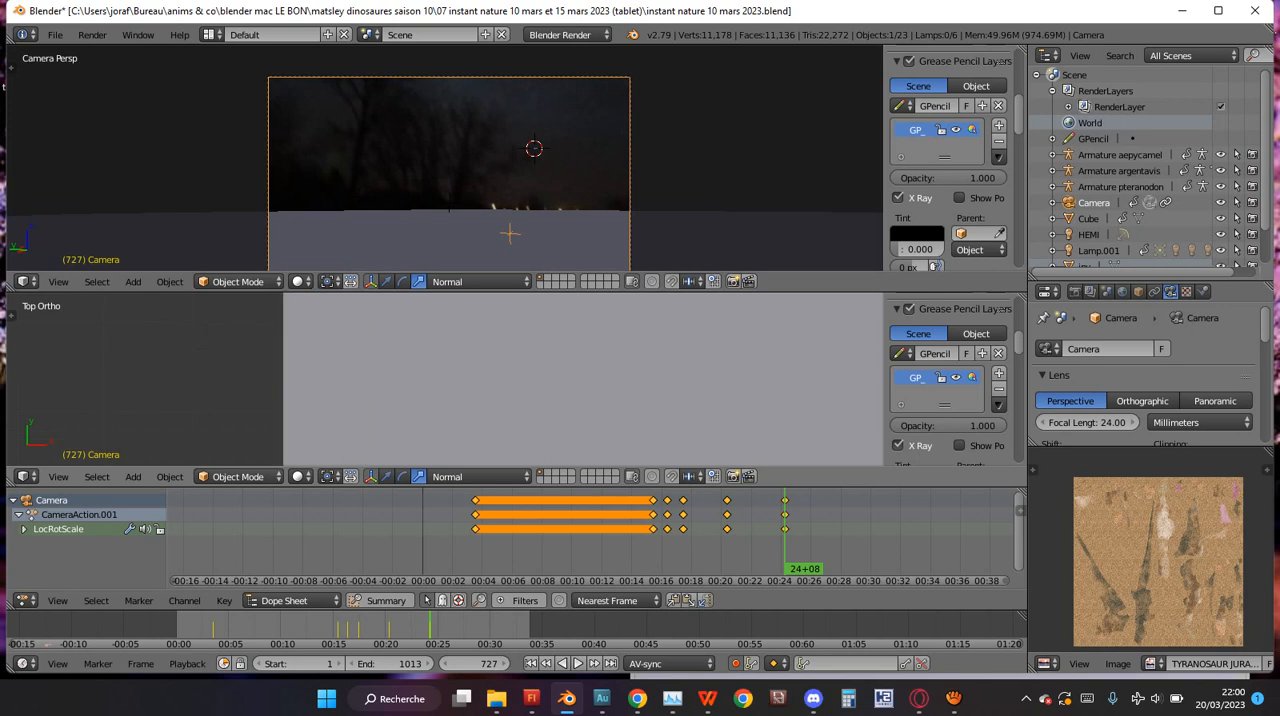
scroll(390, 440, down, 8)
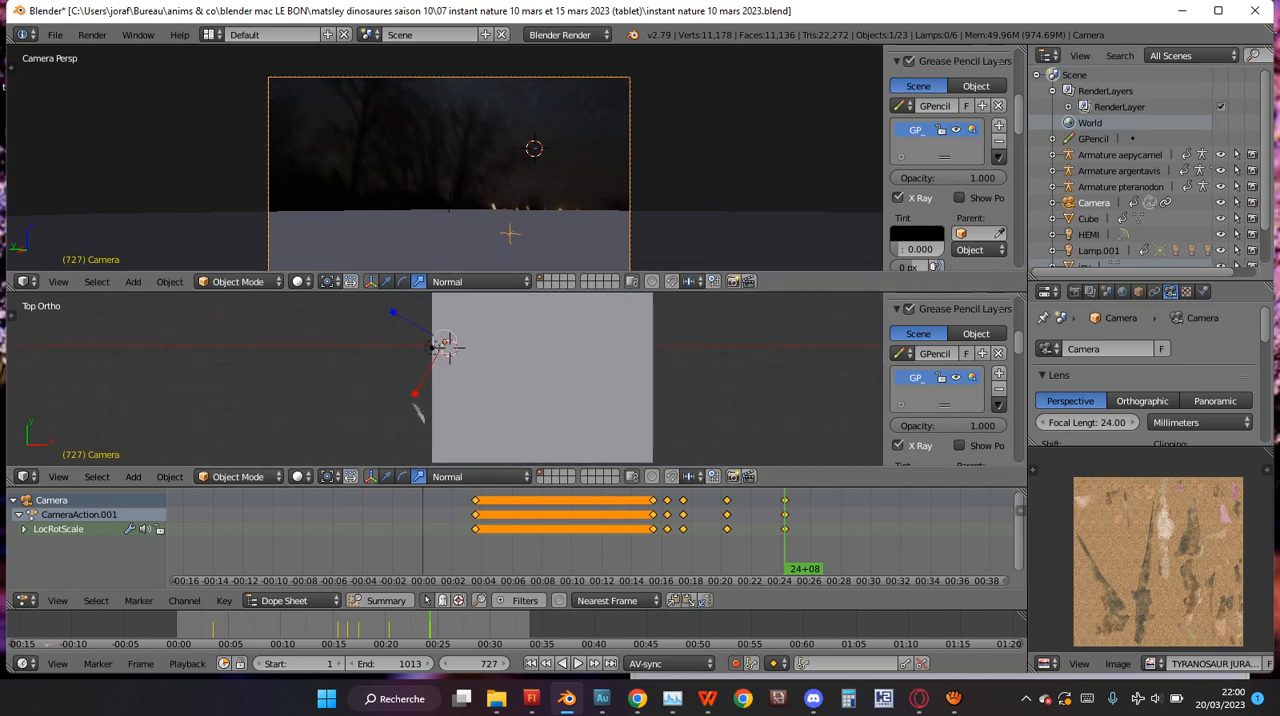
Move the pteranodon about 5,900 units in the top view, onto the ground area in front of the camera at frame 727.
right_click(418, 411)
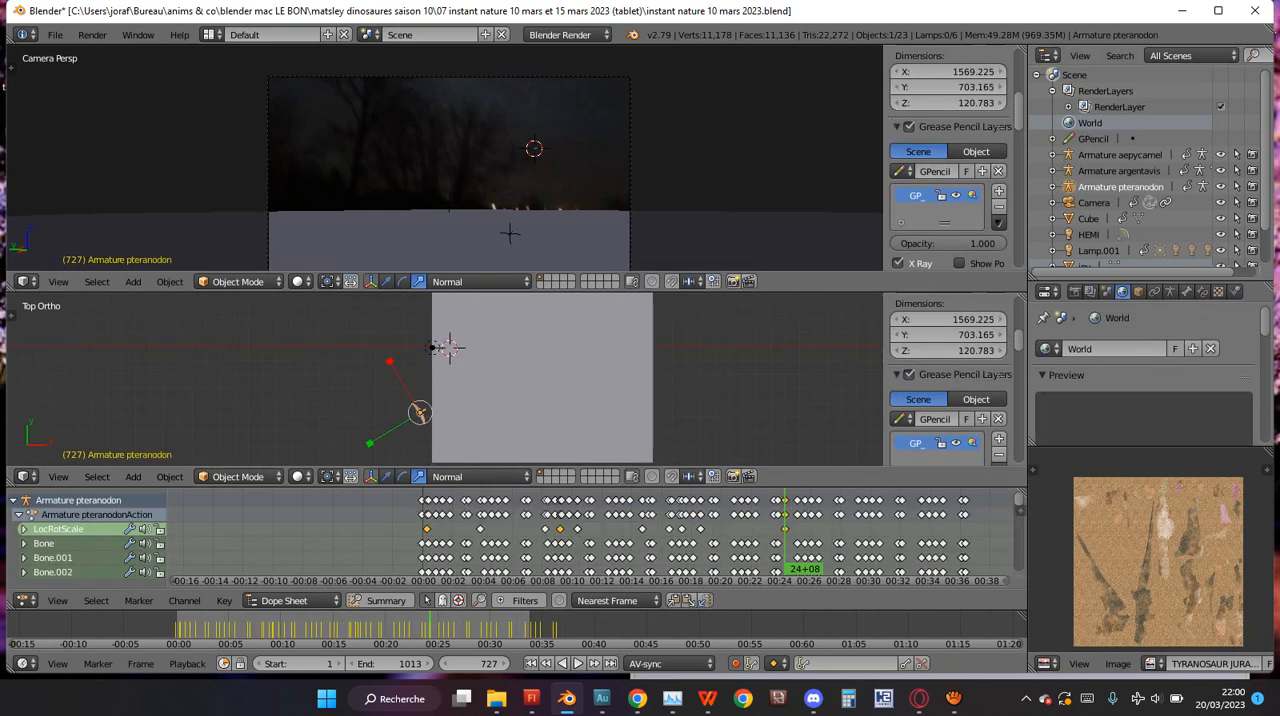
right_click(436, 346)
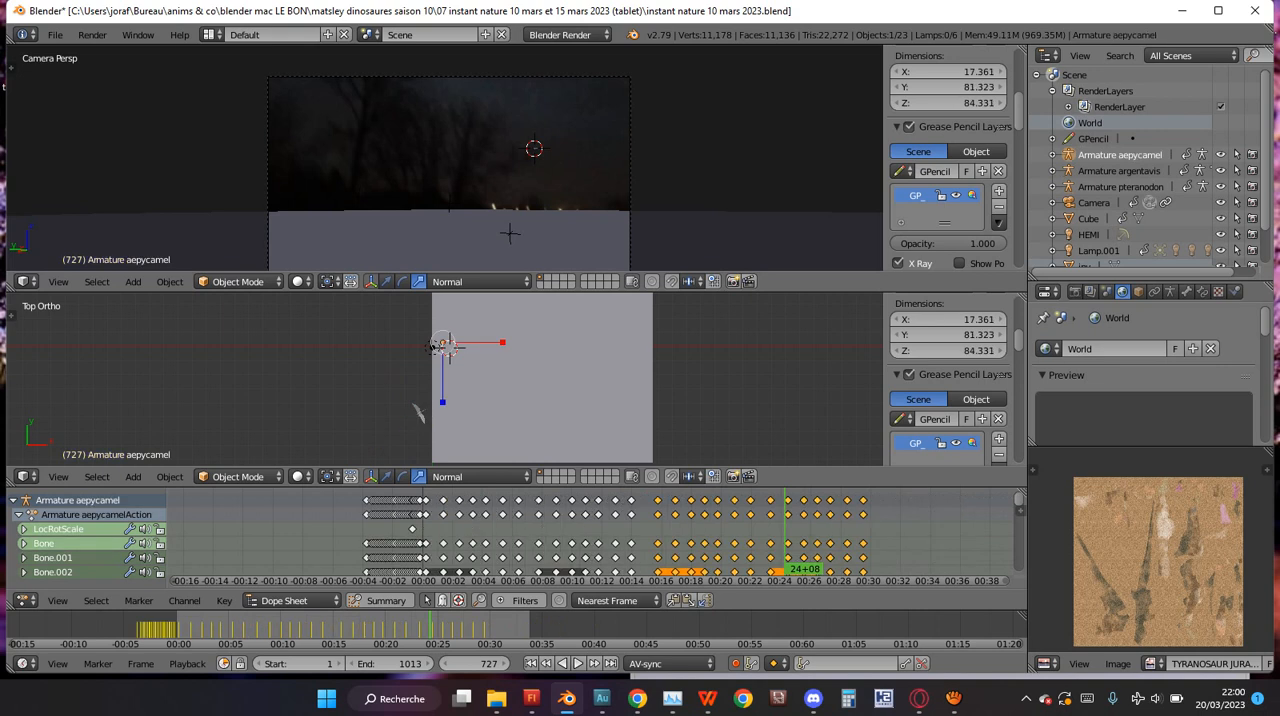
right_click(418, 411)
key(g)
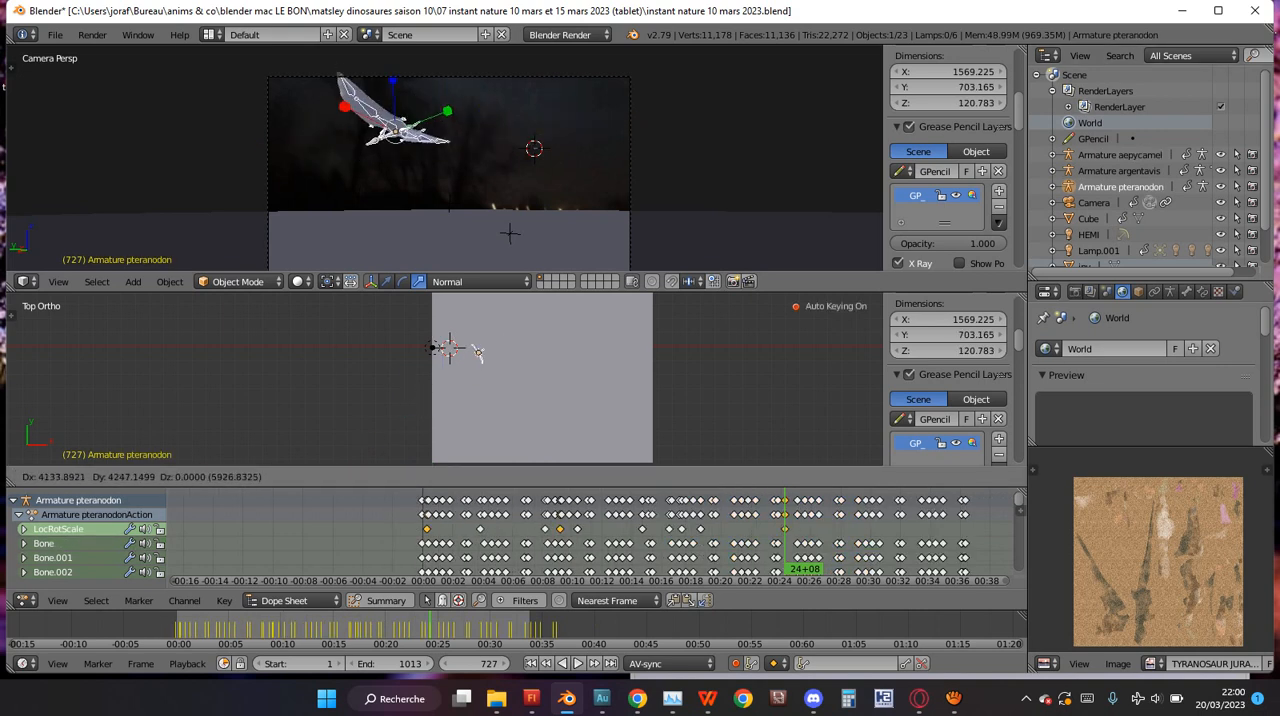
click(480, 354)
scroll(450, 200, up, 2)
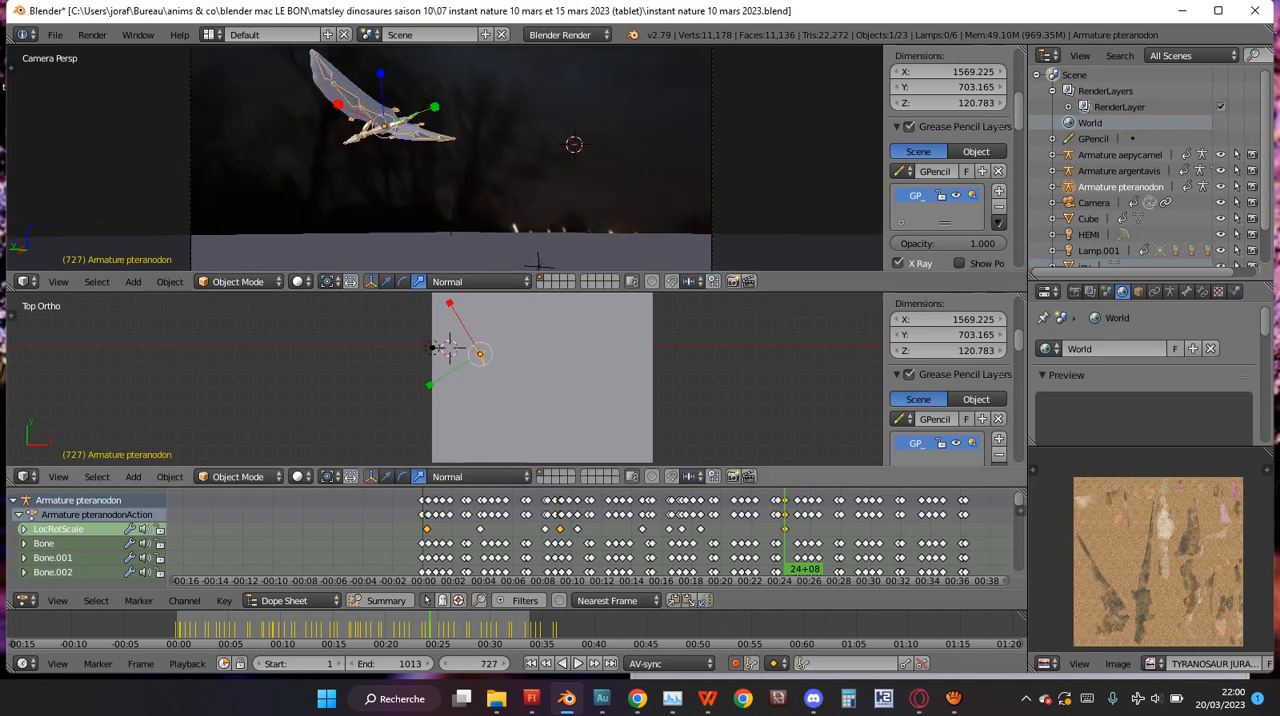
key(g)
click(480, 356)
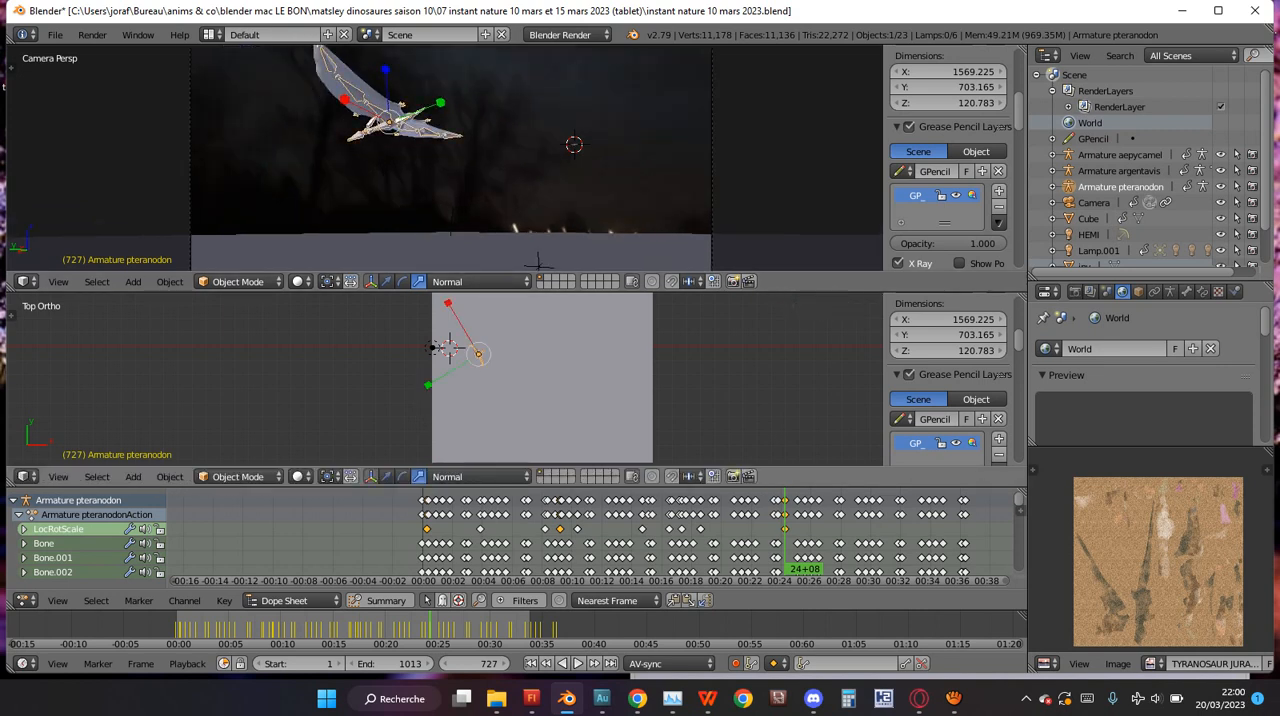
Rotate the pteranodon about 136° in the top view at frame 727.
scroll(480, 356, up, 3)
scroll(452, 370, down, 2)
key(r)
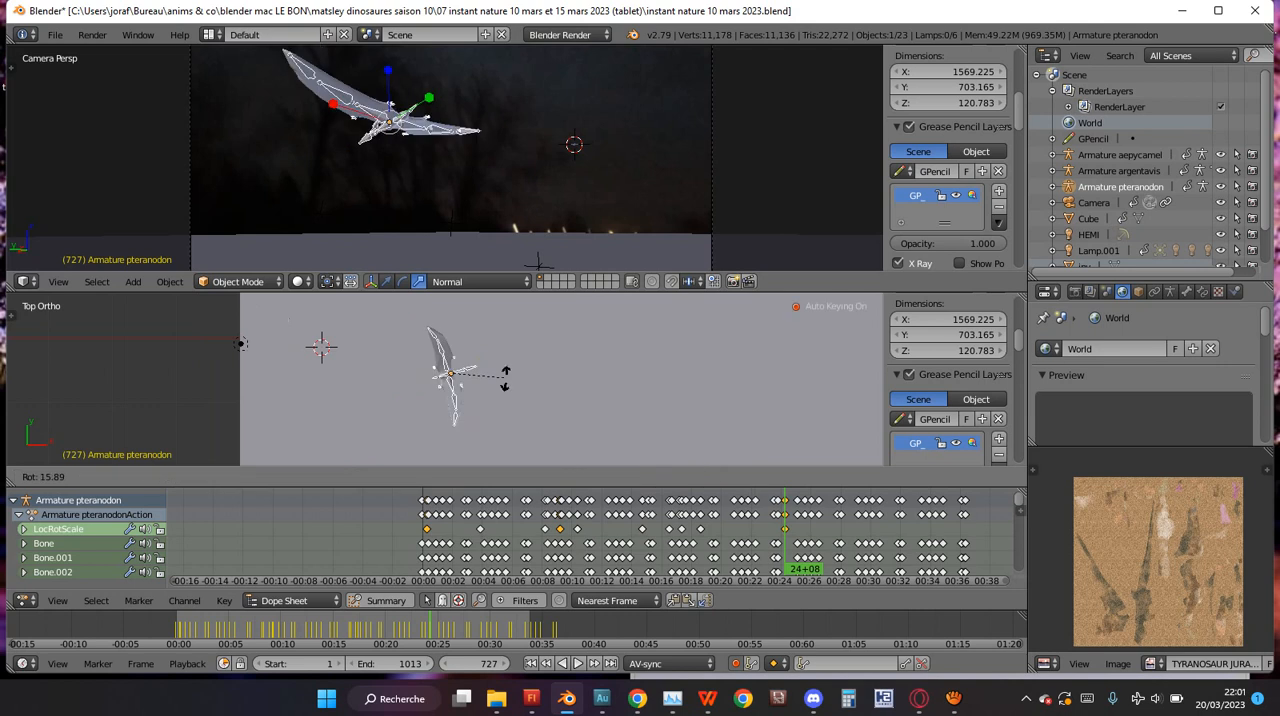
click(428, 420)
Move the pteranodon in the top view until it sits outside the left edge of the camera frame.
scroll(440, 390, down, 2)
scroll(440, 390, down, 2)
key(g)
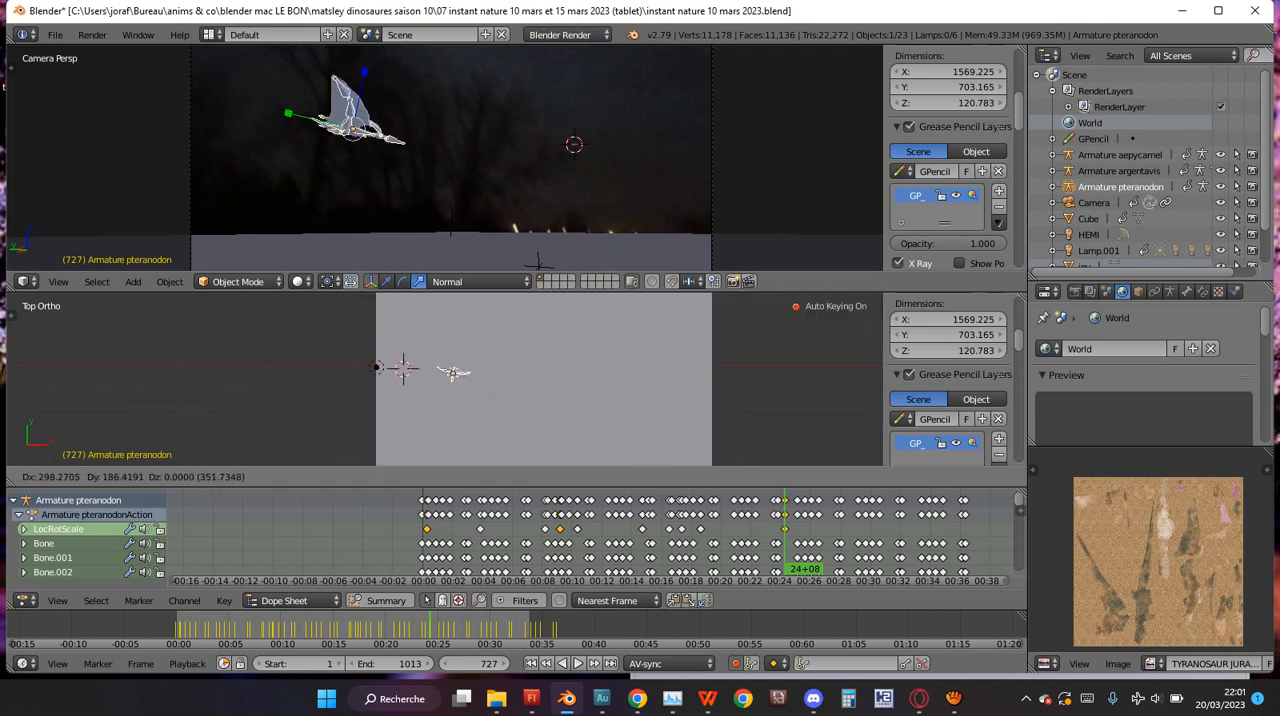
click(478, 384)
Tilt the pteranodon about 13° in the right side view and fine-tune its heading in the top view.
key(KP_3)
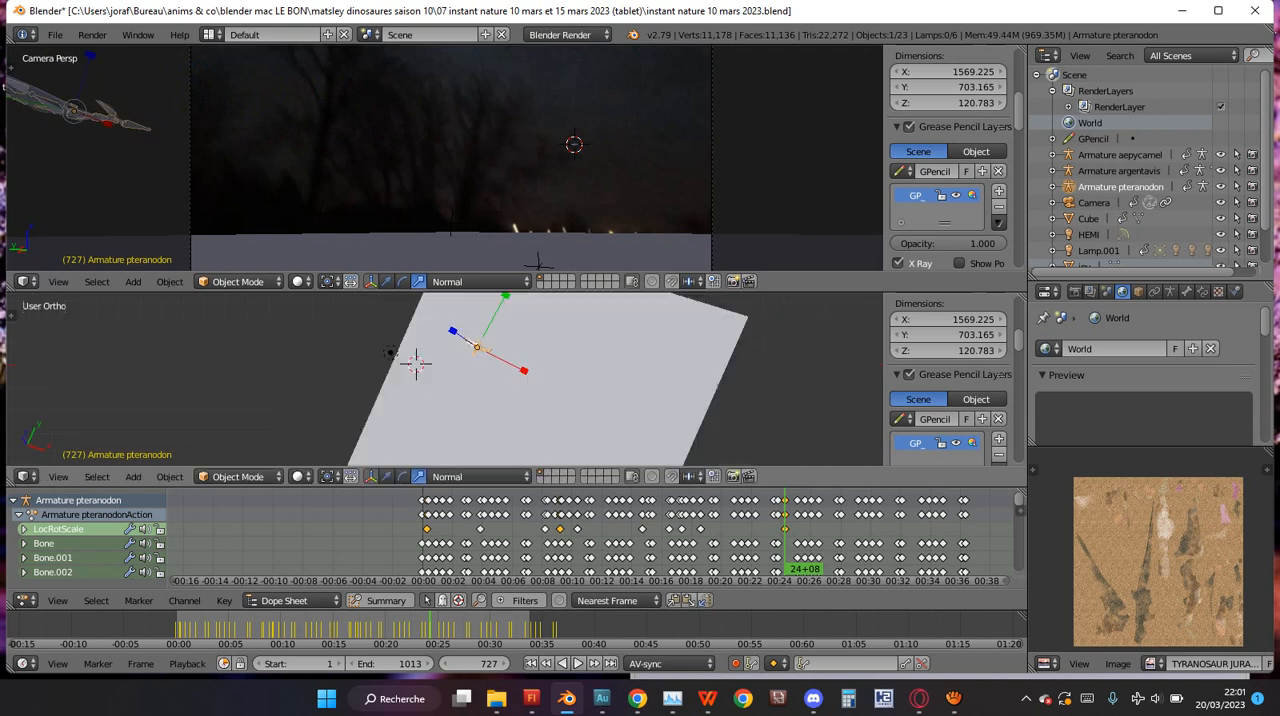
scroll(538, 384, up, 2)
key(r)
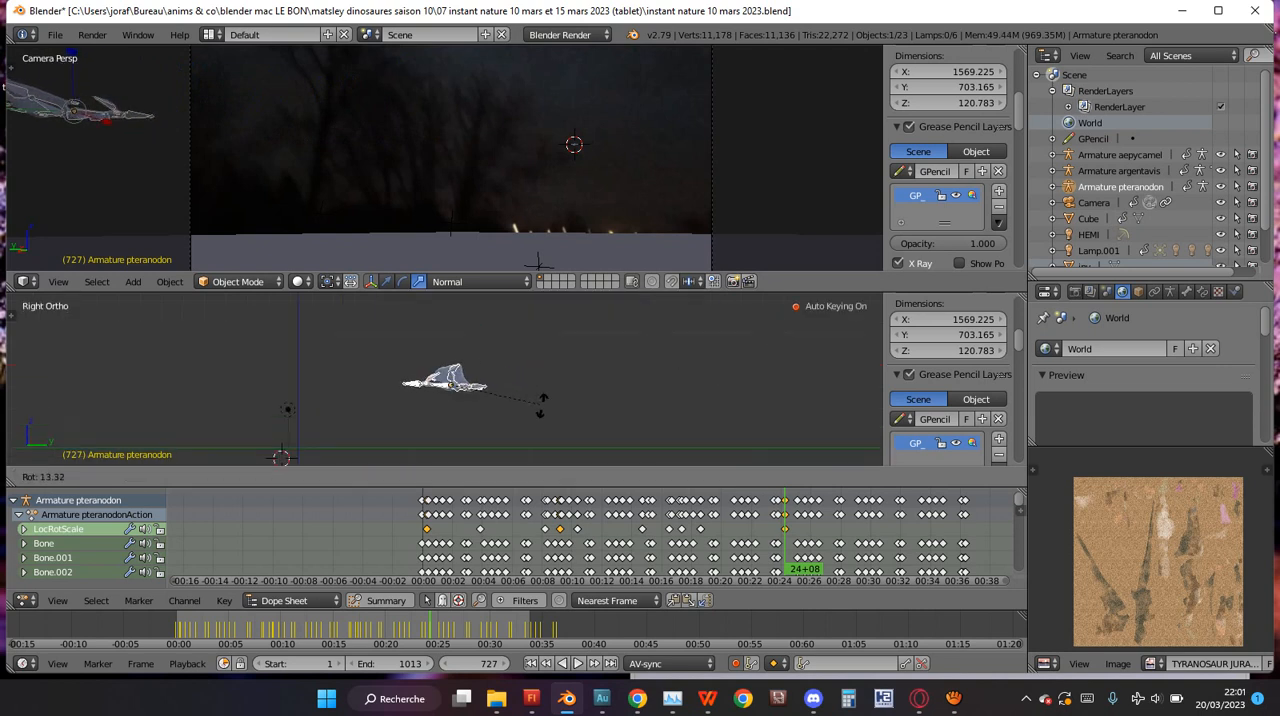
click(552, 406)
key(KP_7)
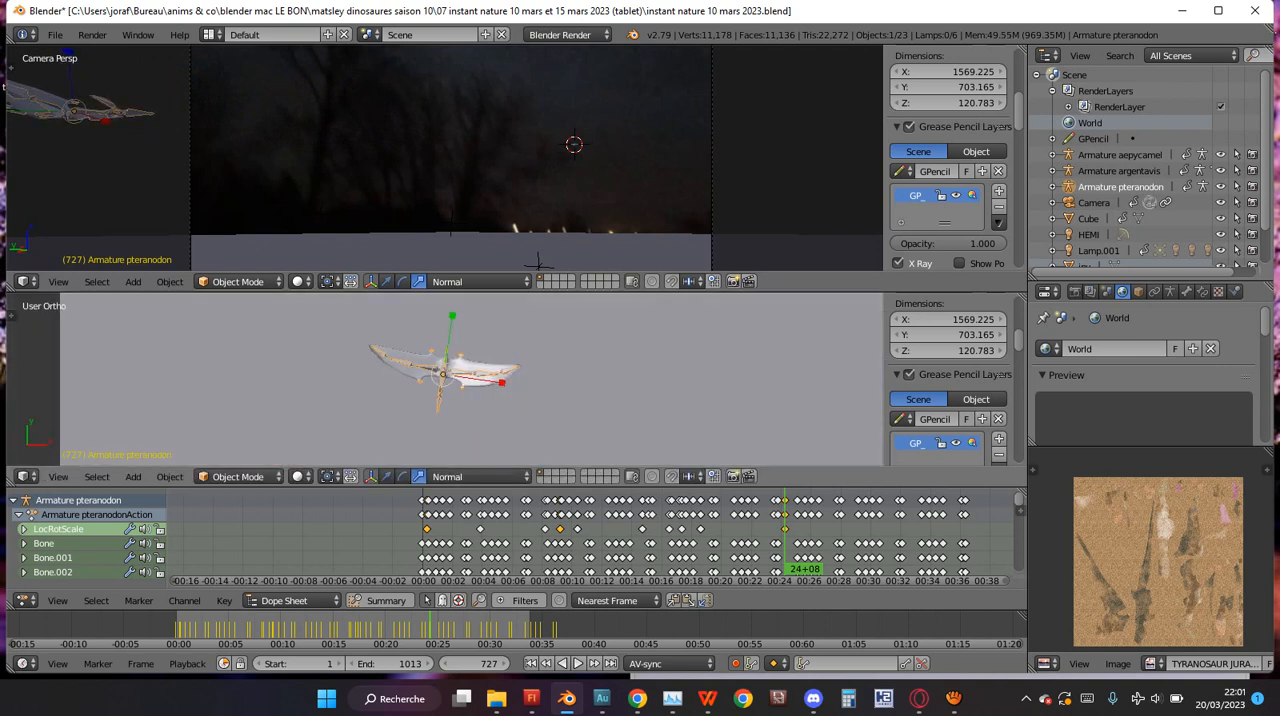
key(r)
click(552, 400)
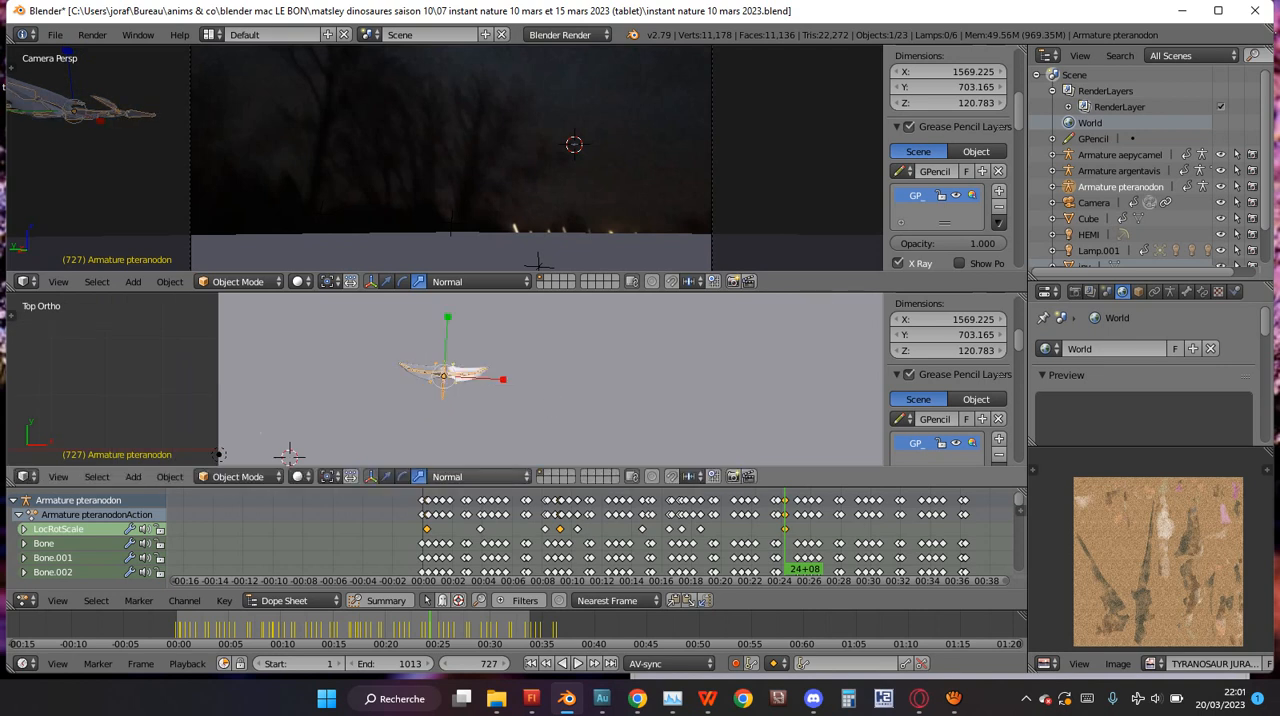
Play the pteranodon's flight animation from frame 727 and examine the wing flaps in the lower viewport.
key(KP_1)
key(alt+a)
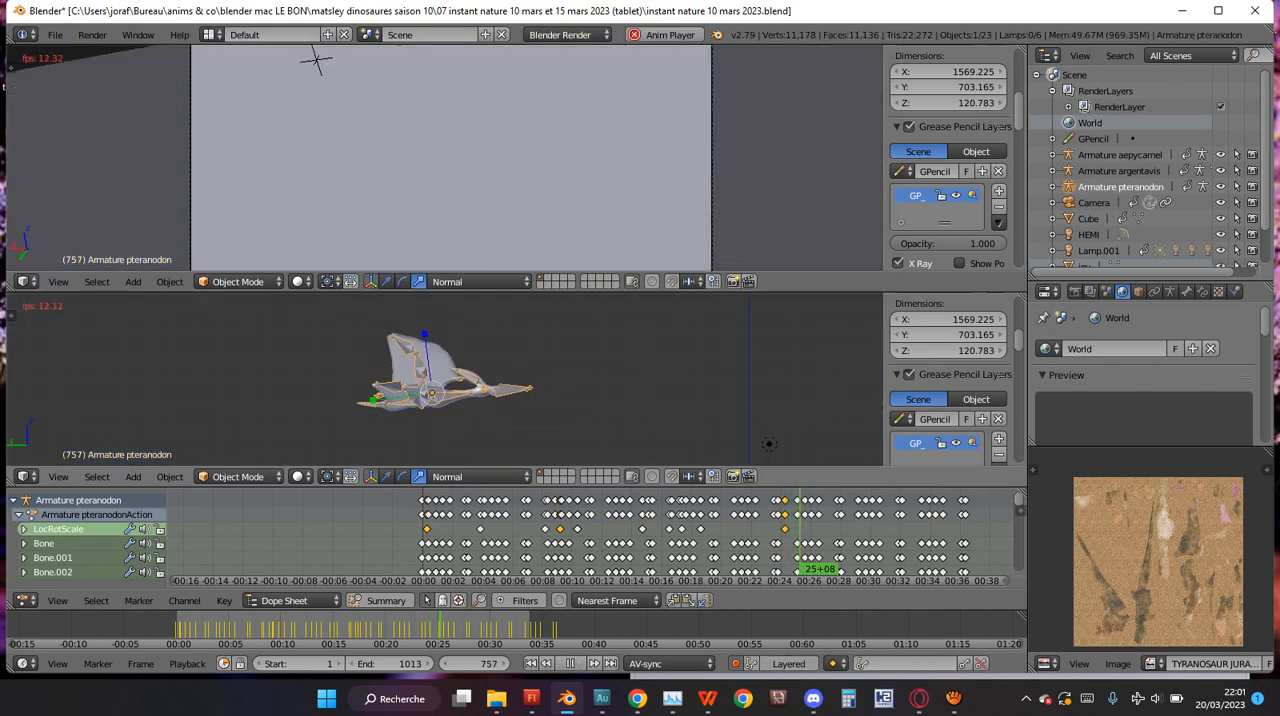
key(alt+a)
key(alt+a)
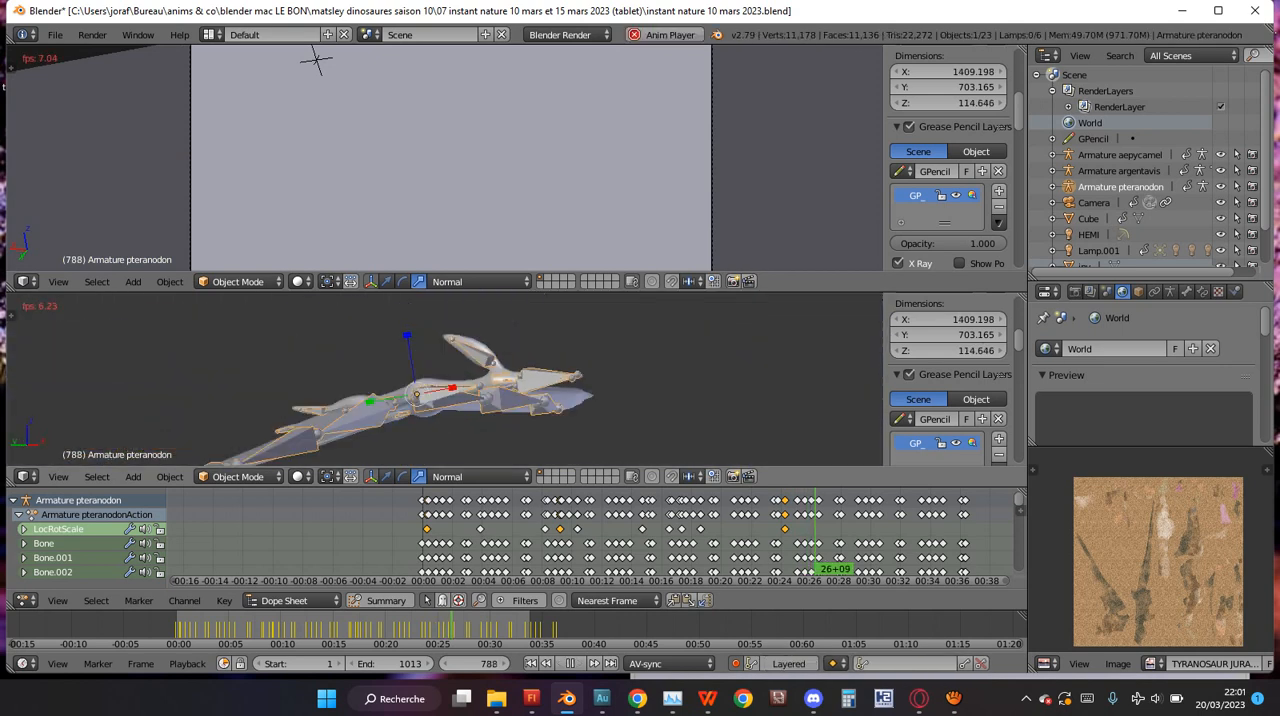
key(alt+a)
key(alt+a)
scroll(948, 380, down, 3)
scroll(948, 380, down, 6)
middle_drag(500, 380, 530, 385)
middle_drag(450, 380, 485, 362)
Enable Textured Solid shading and Only Render display for the lower viewport.
scroll(948, 380, down, 10)
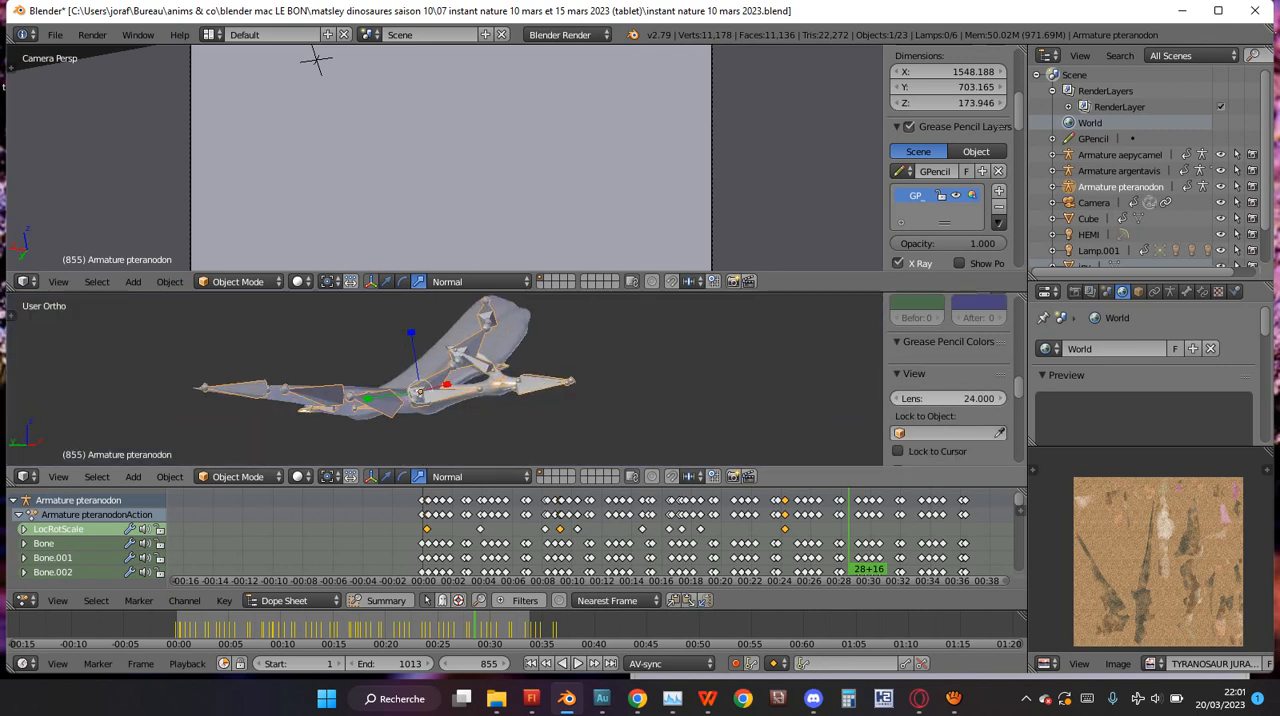
scroll(948, 380, down, 2)
scroll(948, 380, up, 2)
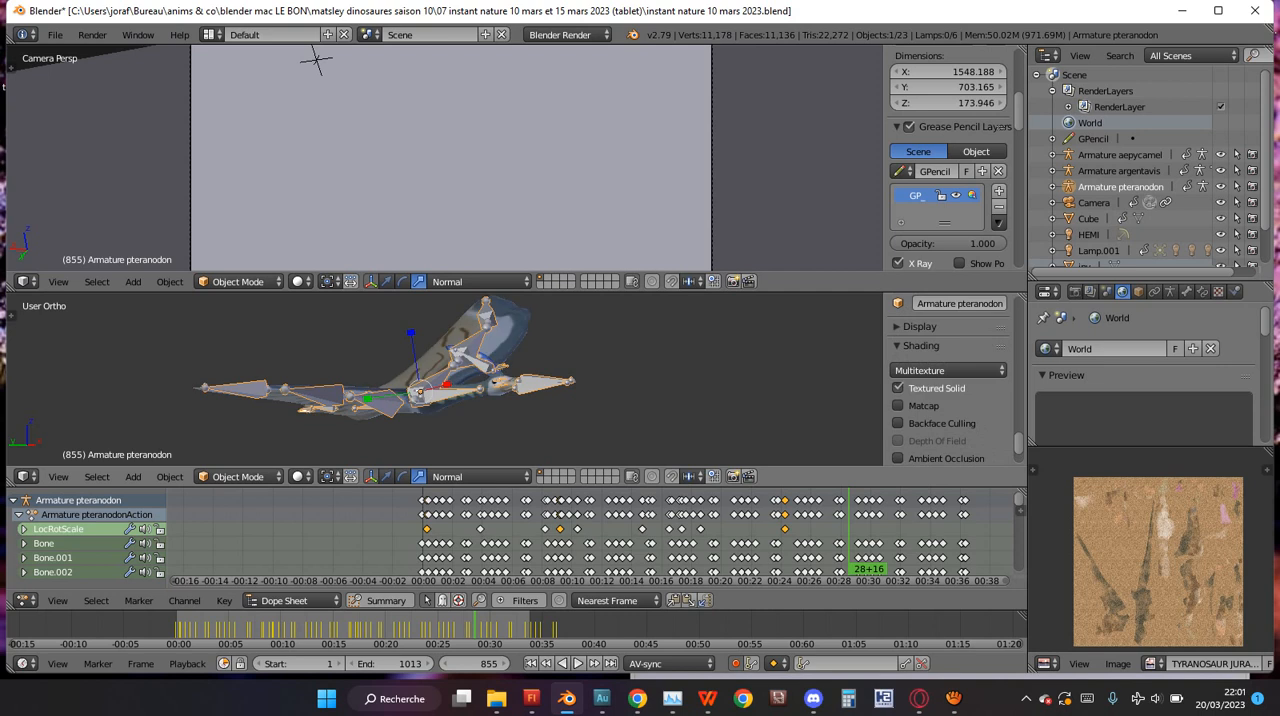
click(918, 327)
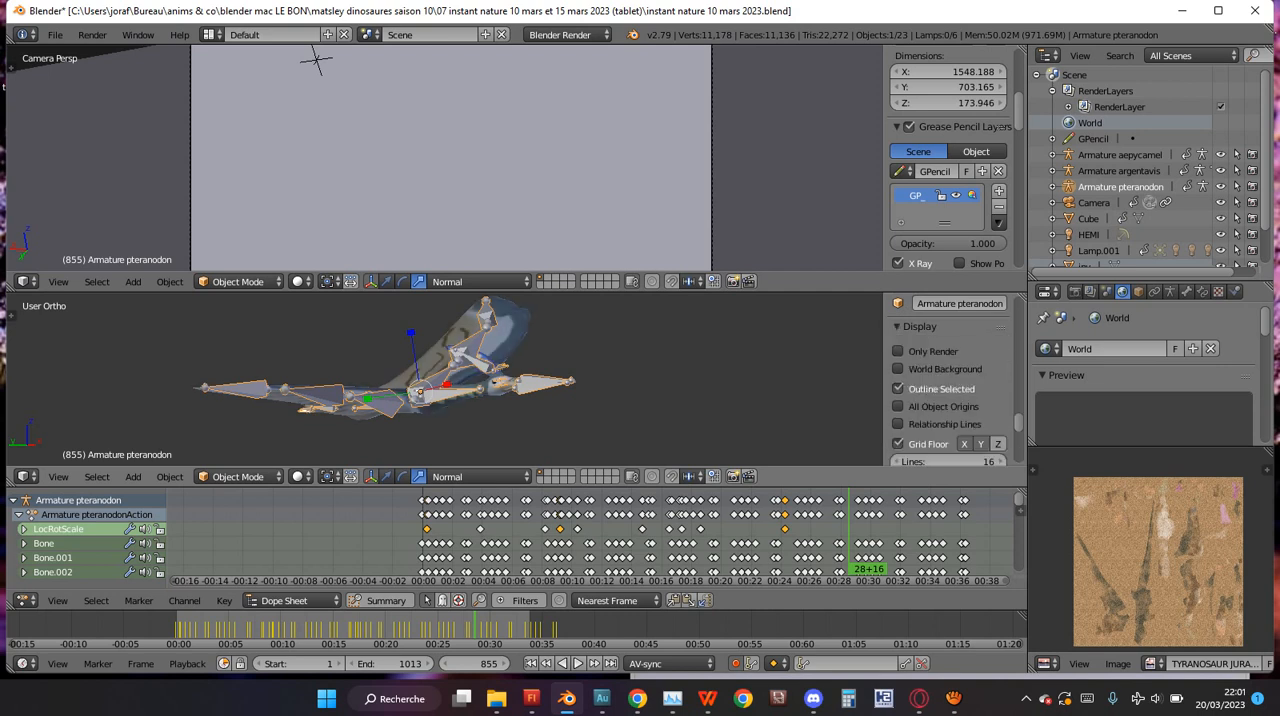
click(897, 351)
Examine the textured pteranodon up close in the lower viewport at frame 855.
middle_drag(480, 365, 652, 352)
scroll(652, 352, up, 3)
shift+middle_drag(652, 400, 390, 372)
scroll(390, 372, down, 3)
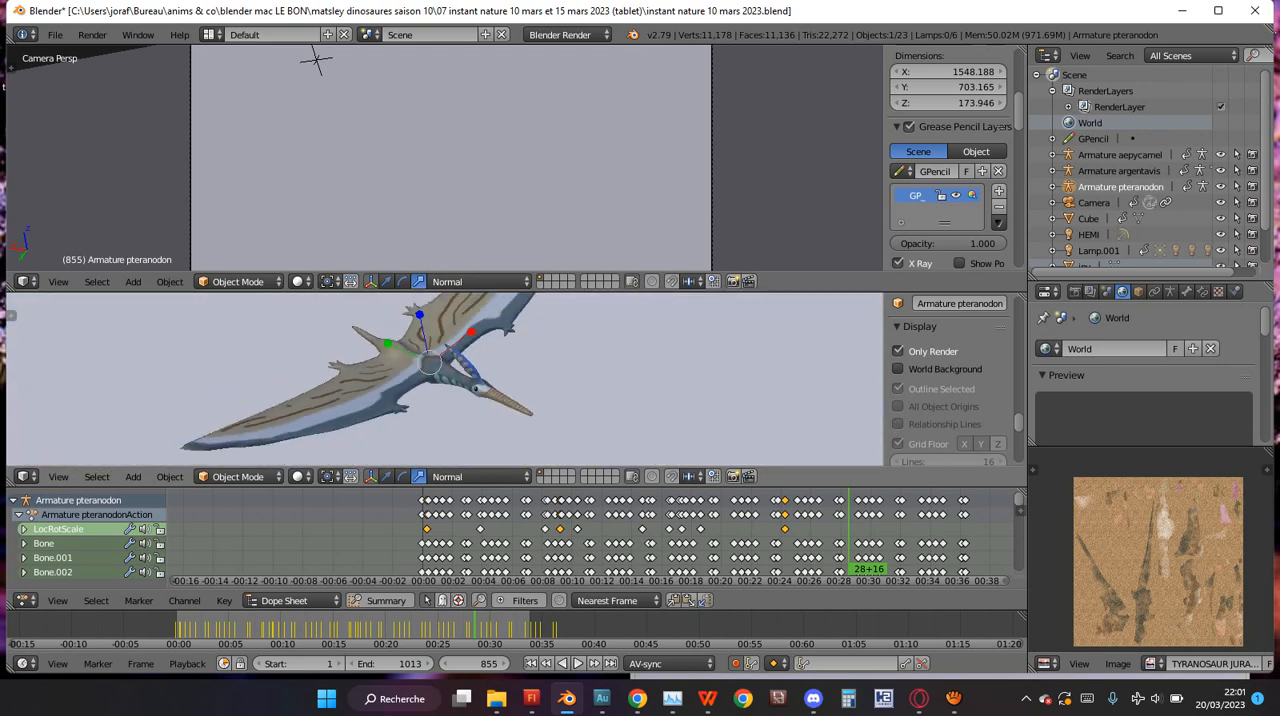
scroll(430, 370, up, 2)
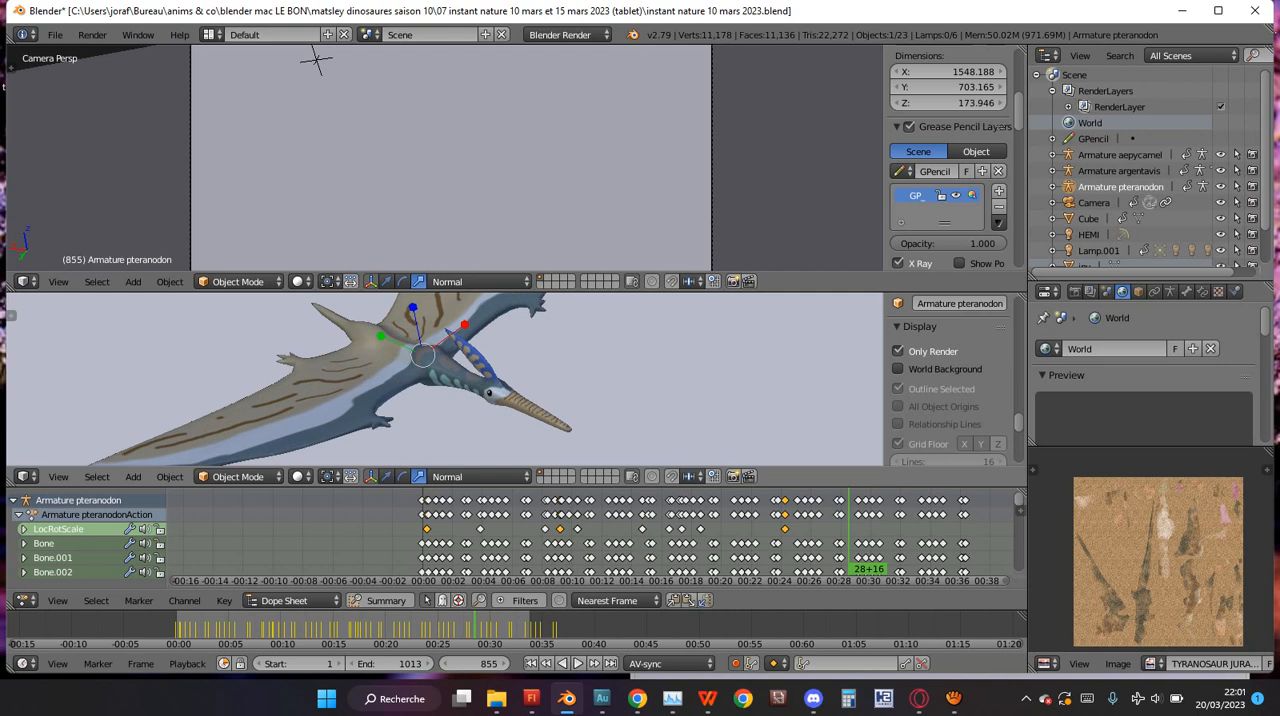
Maximize the lower viewport, inspect the pteranodon's textures from several angles, and restore the layout.
key(shift+space)
scroll(430, 370, up, 2)
scroll(430, 370, down, 2)
middle_drag(430, 370, 486, 317)
scroll(625, 235, up, 4)
scroll(625, 235, down, 3)
scroll(490, 365, down, 3)
middle_drag(508, 60, 543, 93)
key(shift+space)
scroll(444, 378, down, 7)
middle_drag(444, 378, 486, 380)
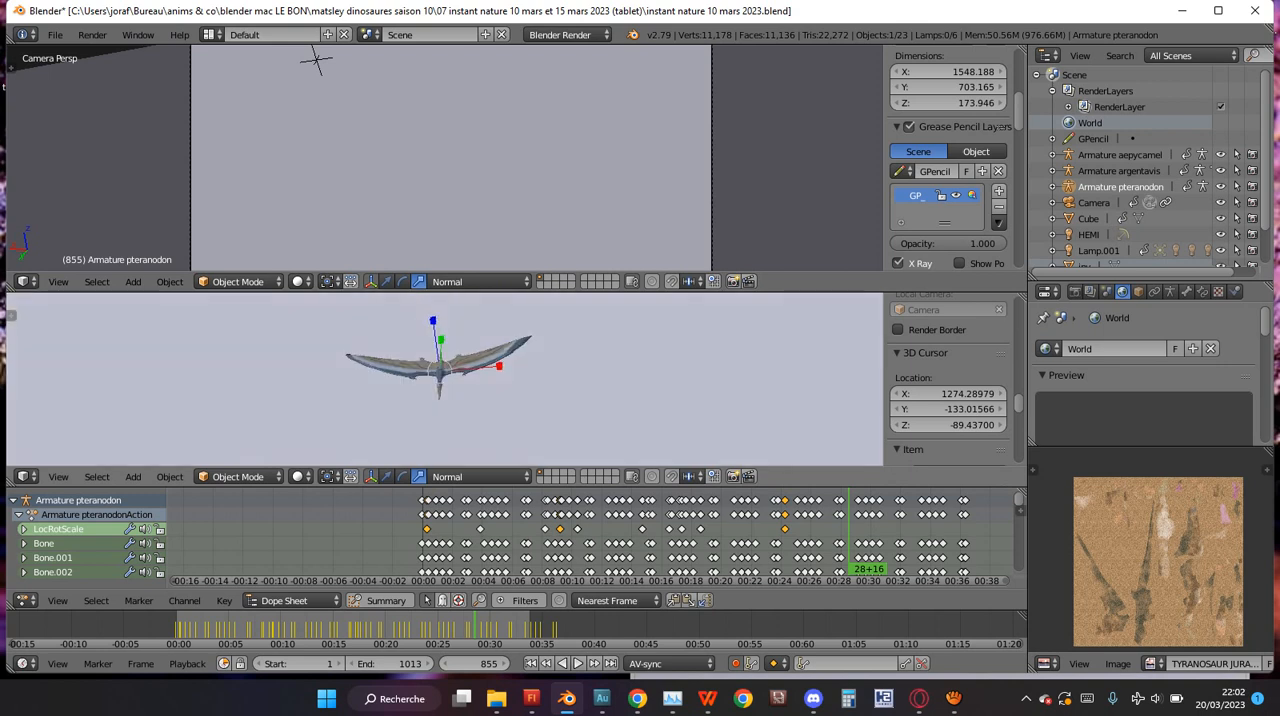
Turn off Only Render and Textured Solid for the lower viewport.
scroll(948, 390, down, 5)
scroll(948, 390, down, 8)
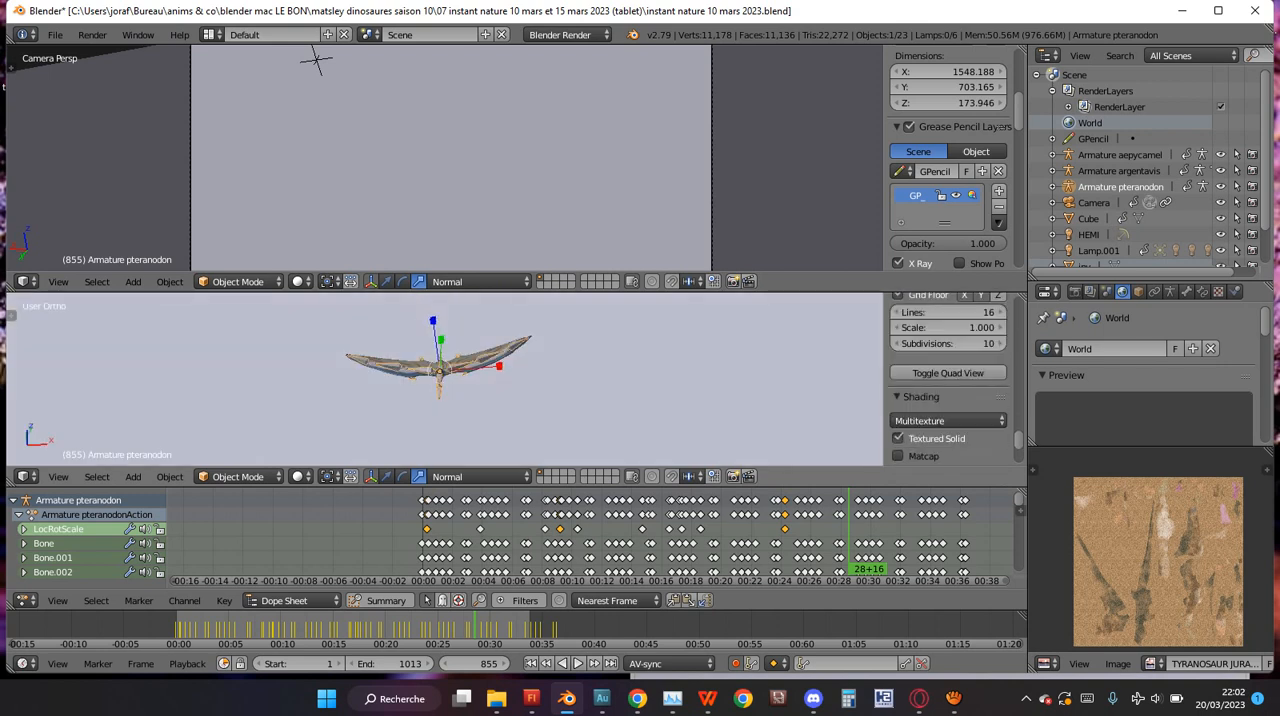
middle_drag(444, 378, 590, 384)
scroll(446, 158, up, 3)
scroll(446, 158, down, 7)
scroll(446, 158, up, 2)
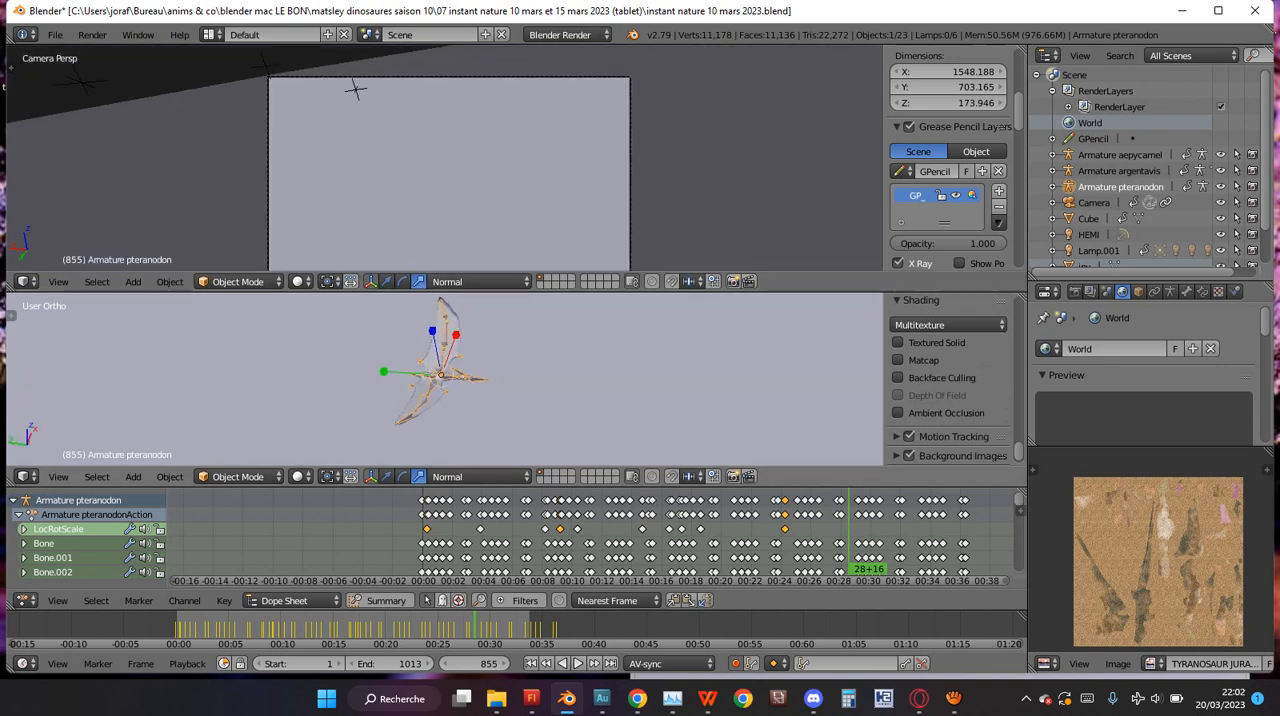
Review the pteranodon's position relative to the camera frame between frames 704 and 729.
click(422, 627)
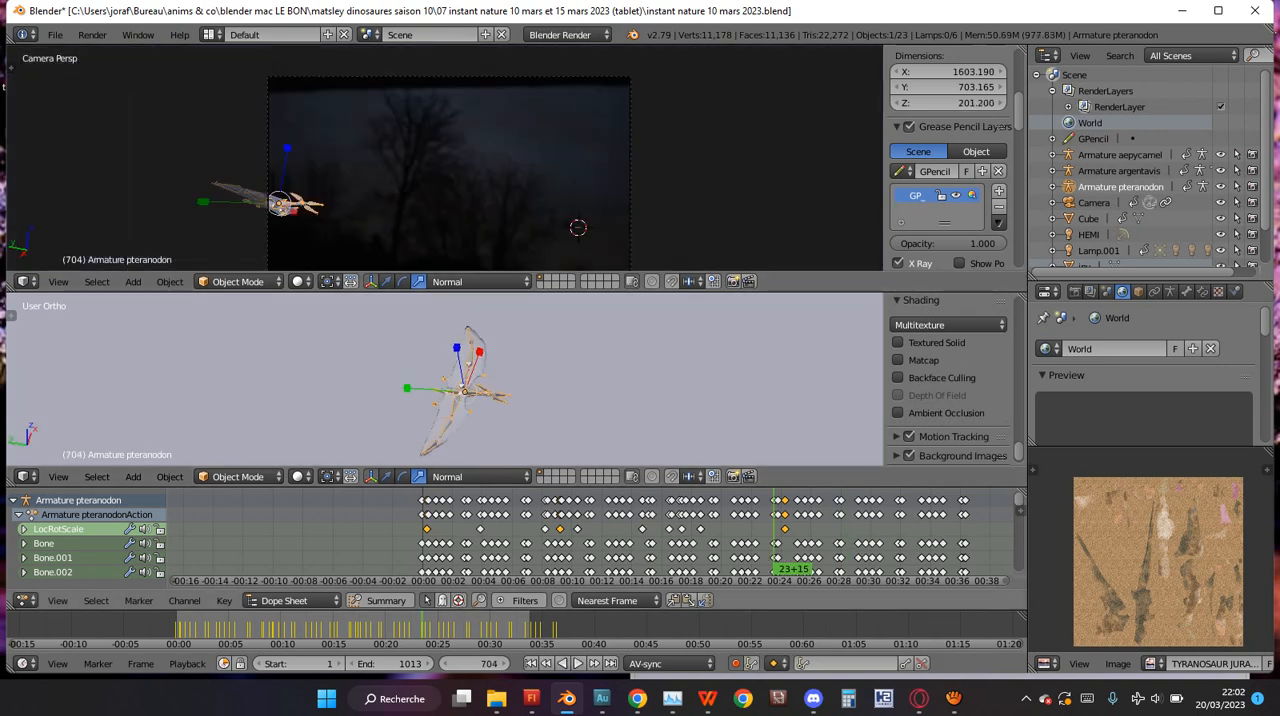
click(426, 627)
scroll(446, 158, up, 2)
scroll(446, 158, down, 1)
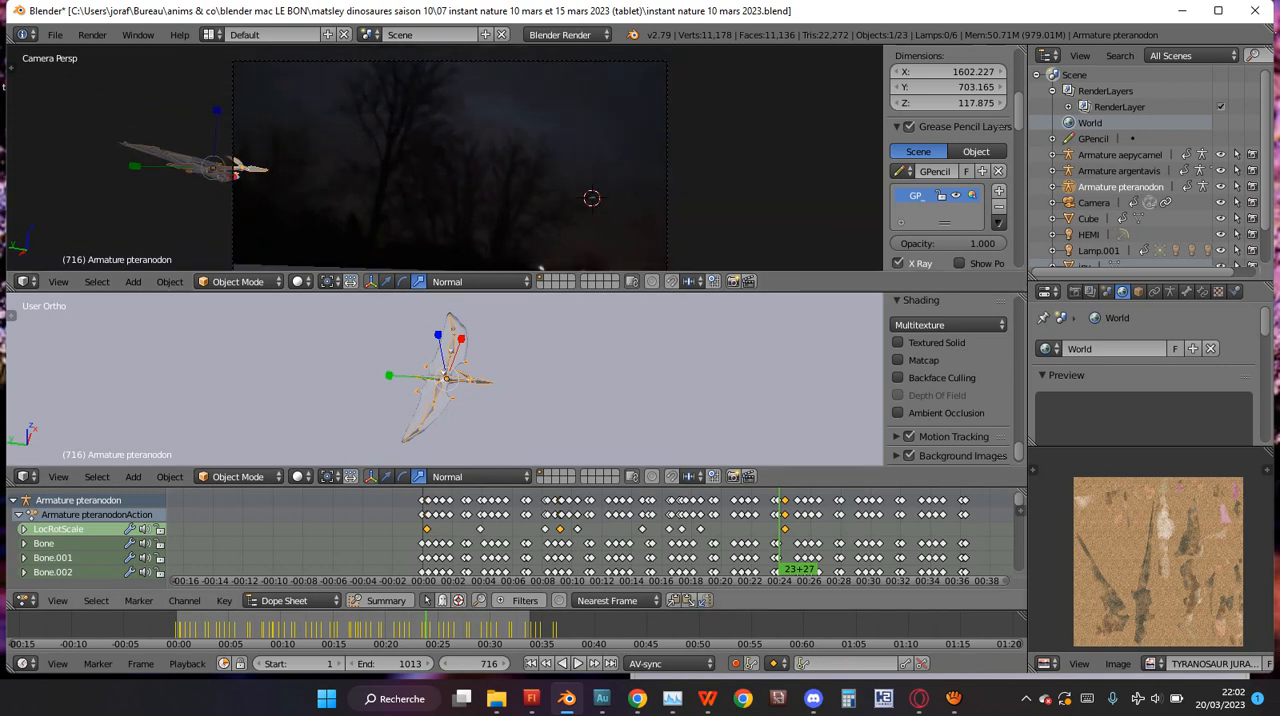
key(alt+shift+a)
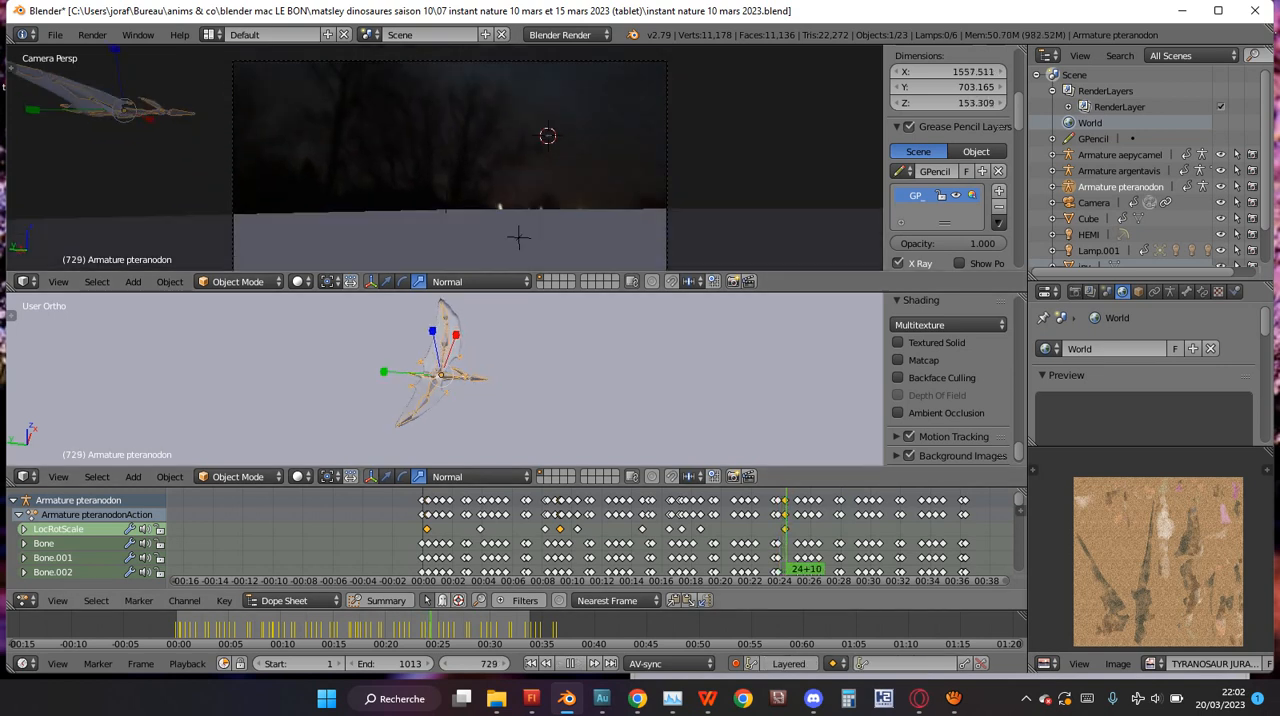
Delete all of the pteranodon's LocRotScale keyframes before frame 727, keeping the one at frame 727.
drag(419, 627, 294, 627)
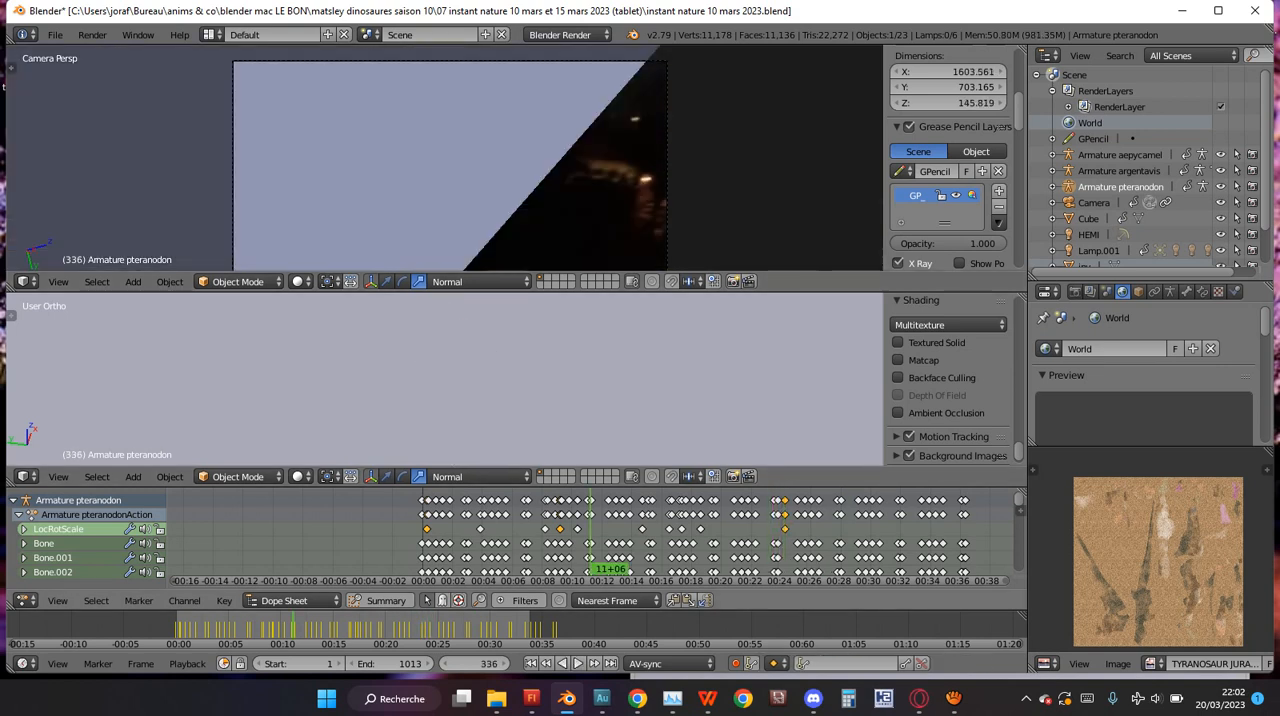
click(783, 529)
right_click(785, 529)
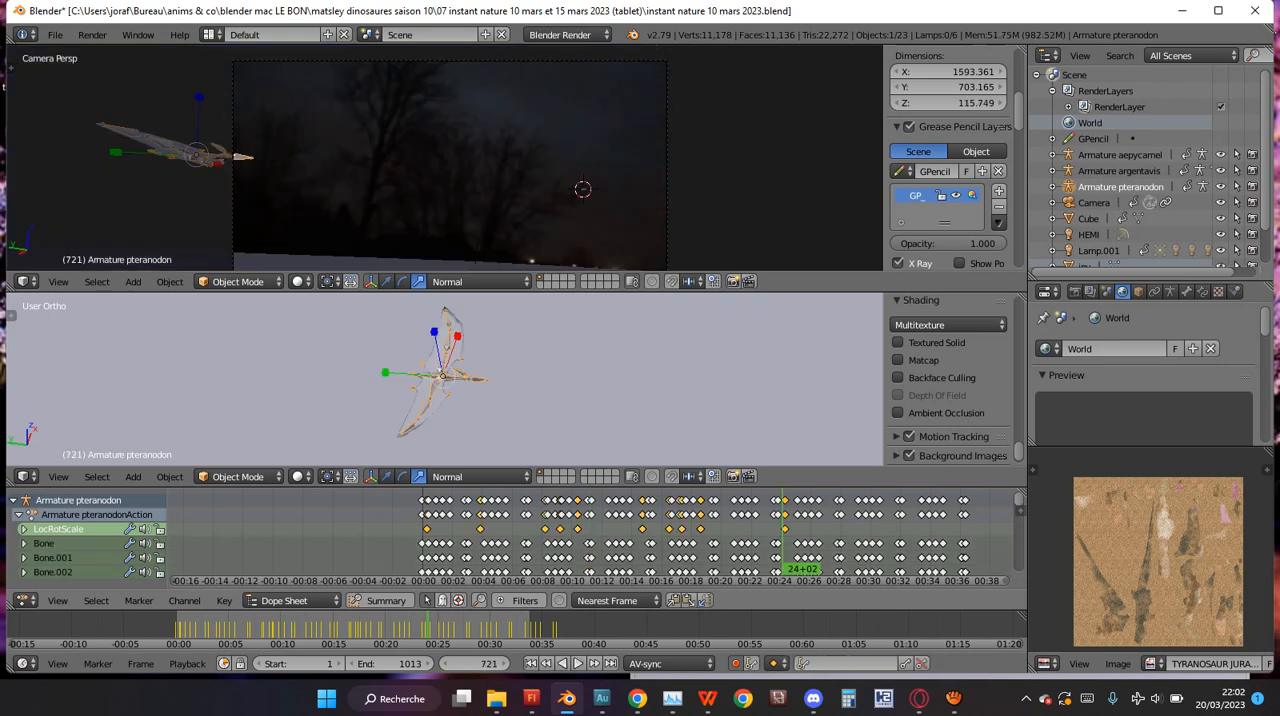
key(Delete)
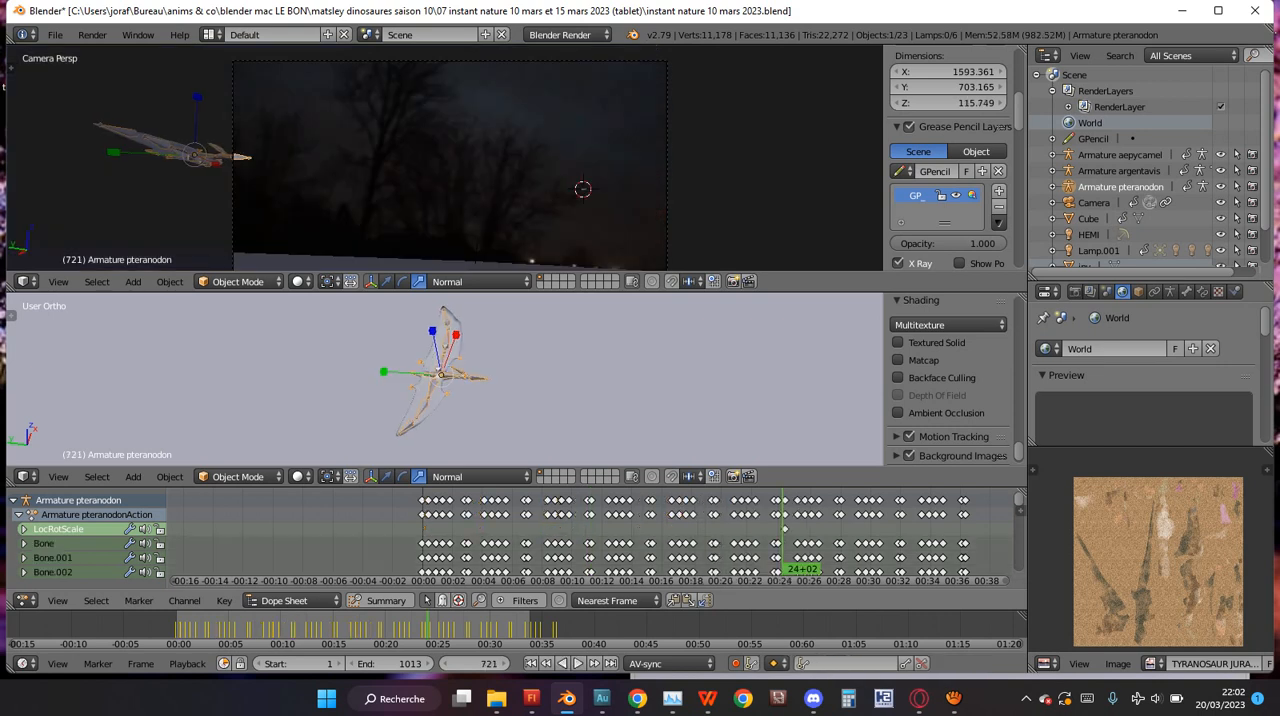
Play the animation from frame 727 and examine the pteranodon in the top view at frame 795.
key(Up)
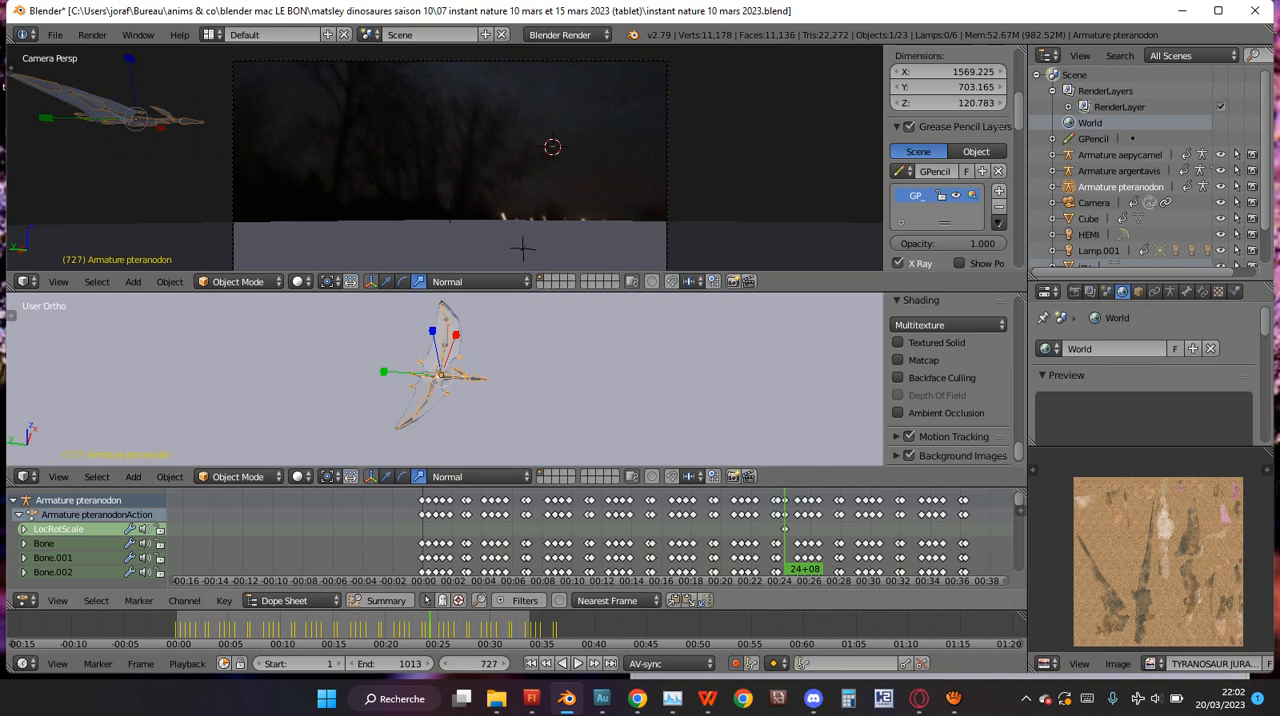
key(alt+a)
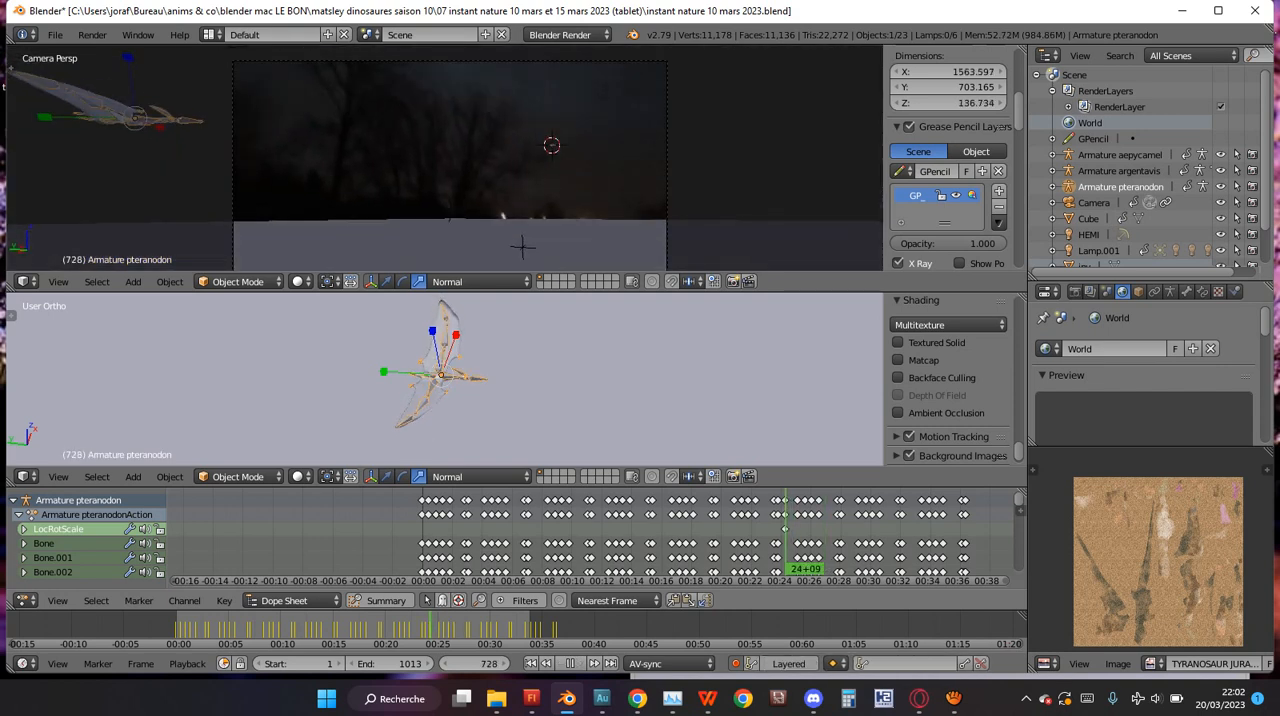
key(alt+a)
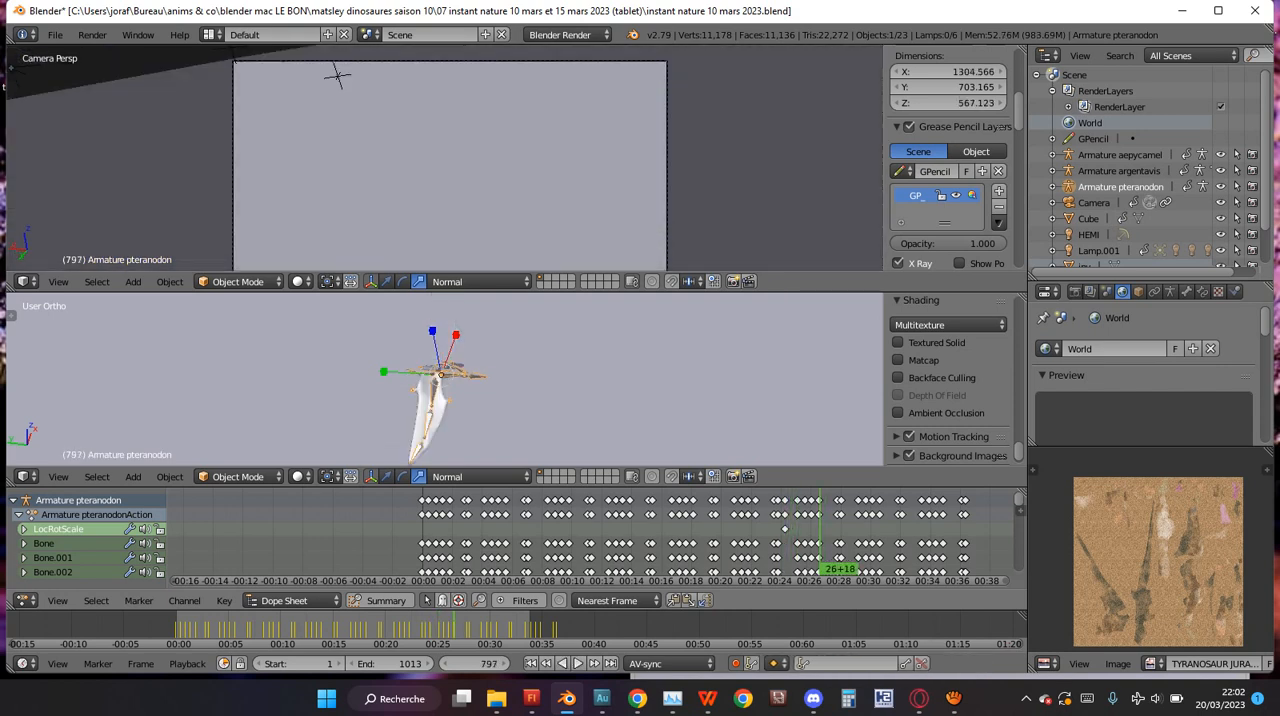
key(Left)
key(Left)
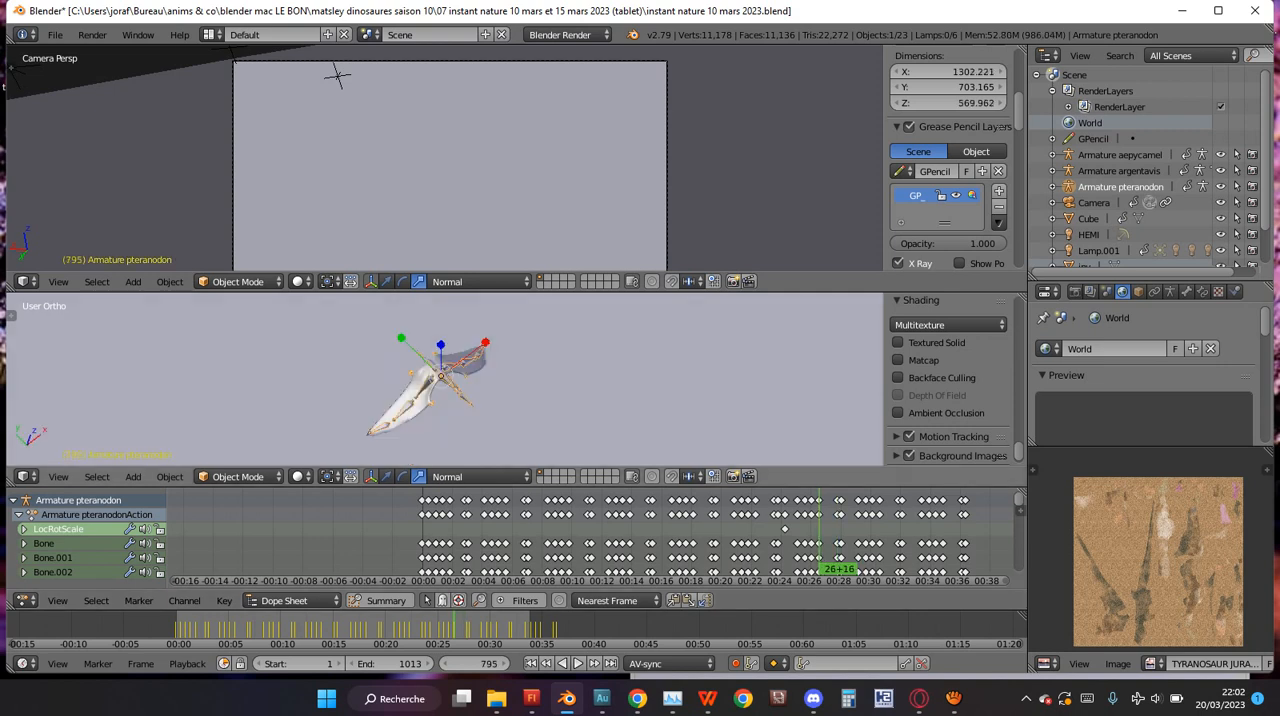
key(KP_7)
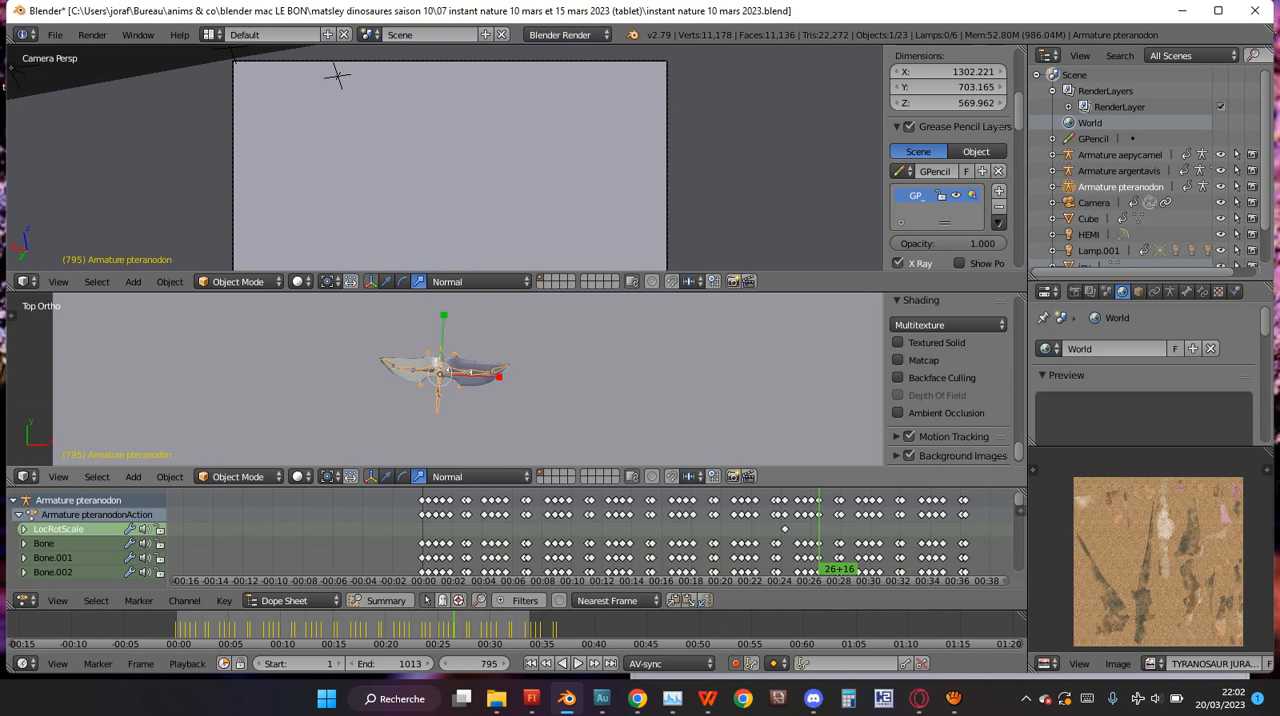
scroll(445, 379, down, 2)
Switch the camera viewport to wireframe and move the pteranodon's remaining LocRotScale keyframe about one second earlier.
key(z)
click(784, 529)
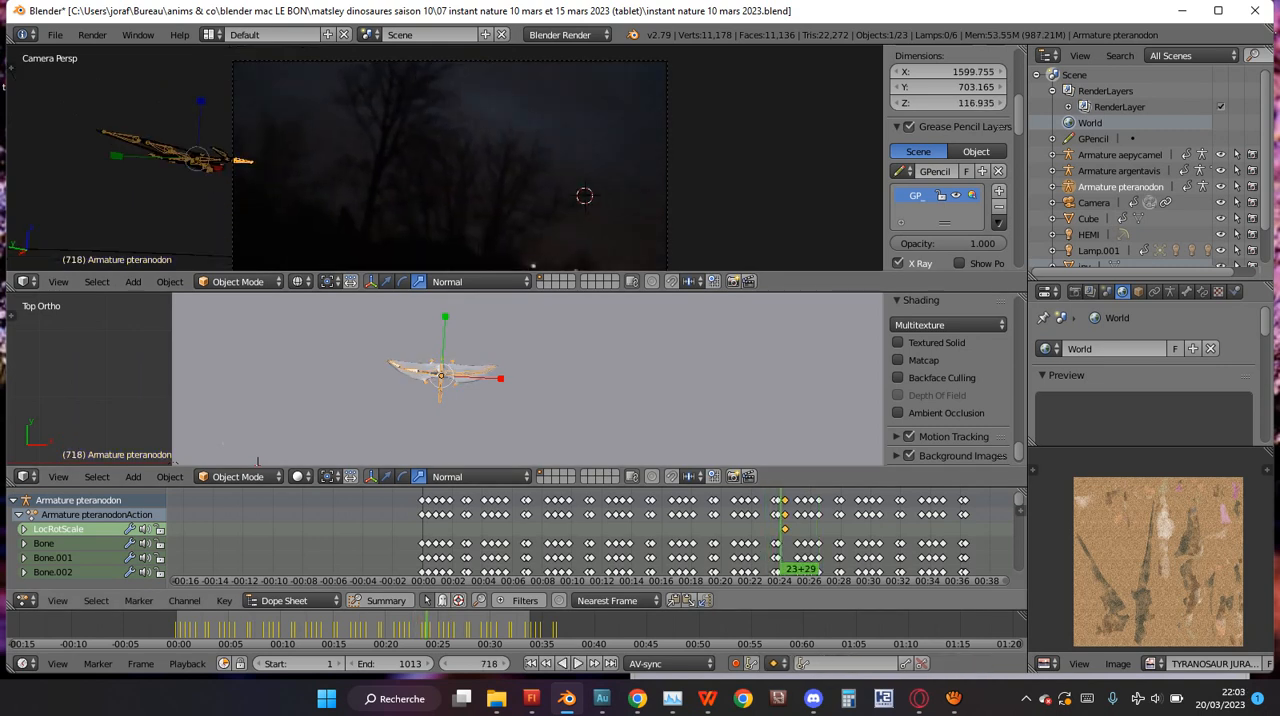
key(g)
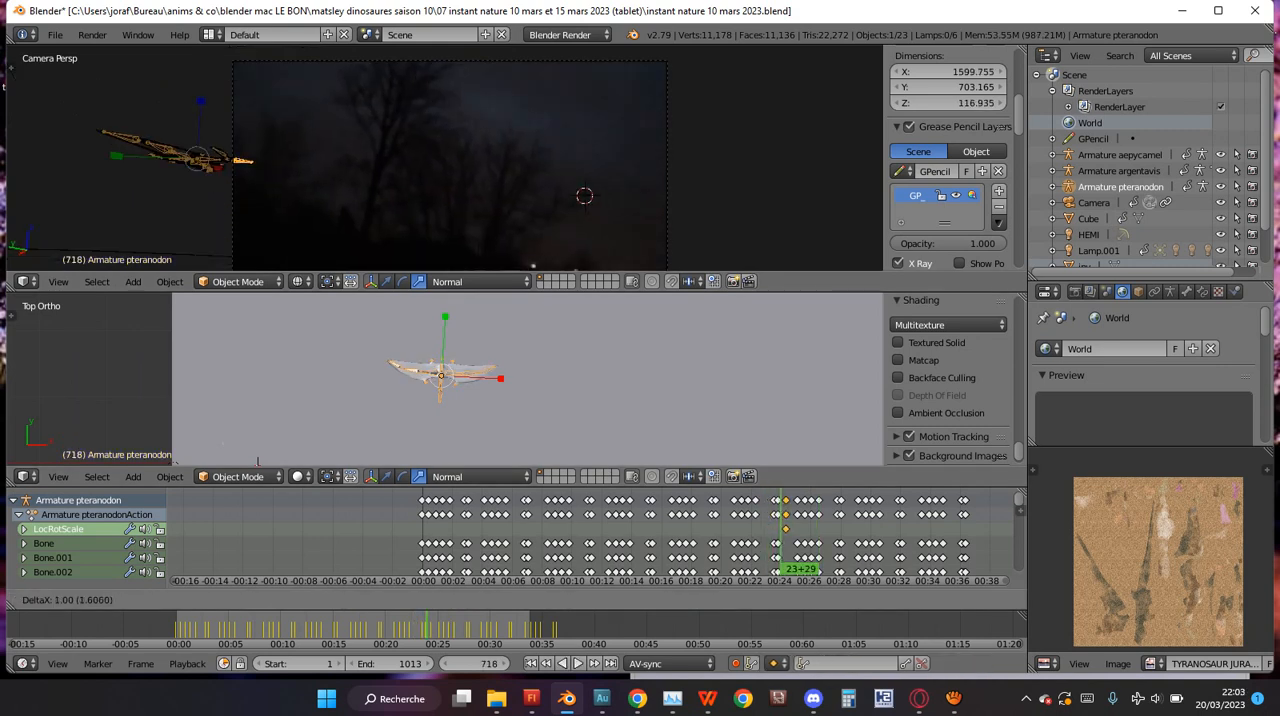
key(Escape)
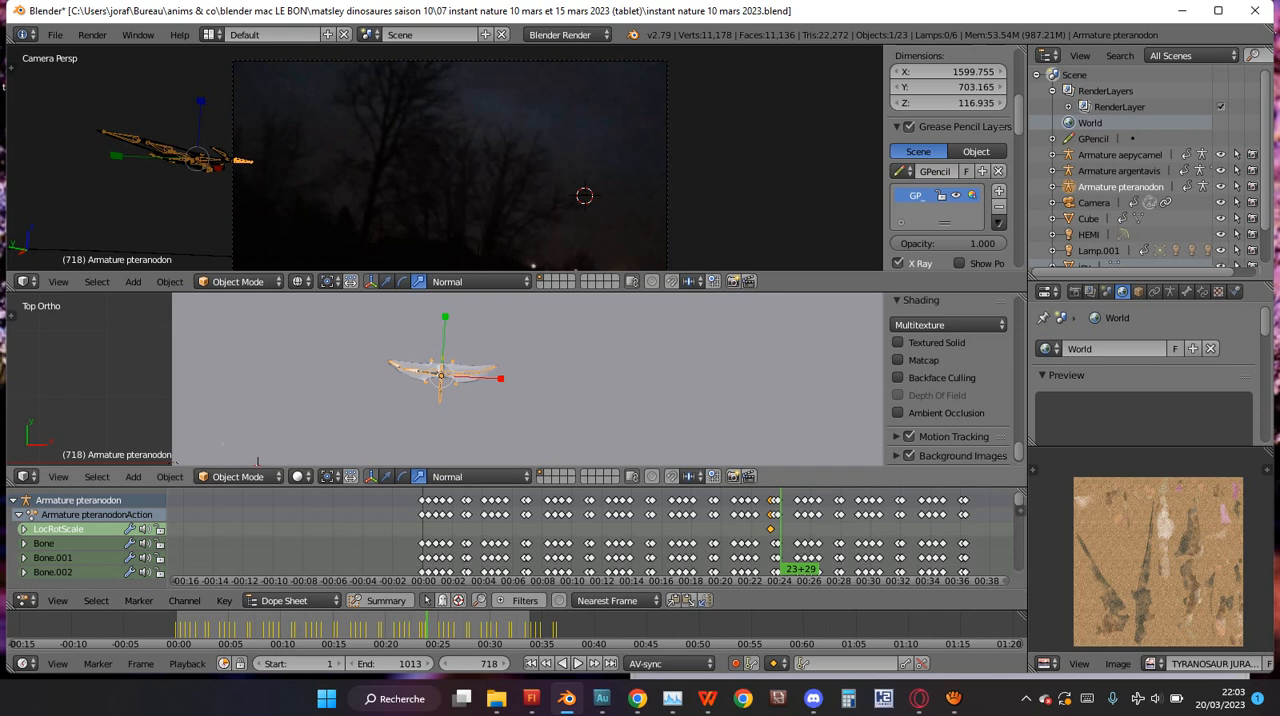
Examine the pteranodon's bone keyframe channels and its pose from above at frame 500.
scroll(445, 378, up, 8)
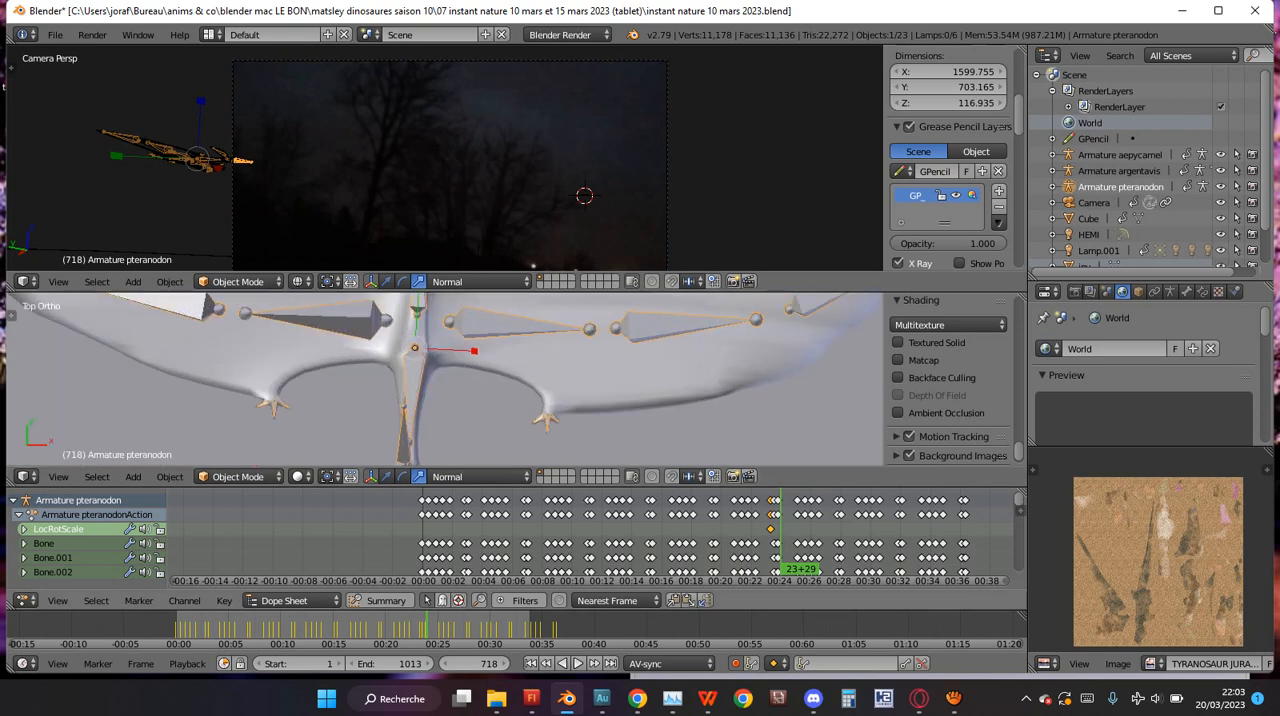
scroll(90, 536, down, 6)
scroll(90, 536, up, 6)
scroll(90, 536, down, 10)
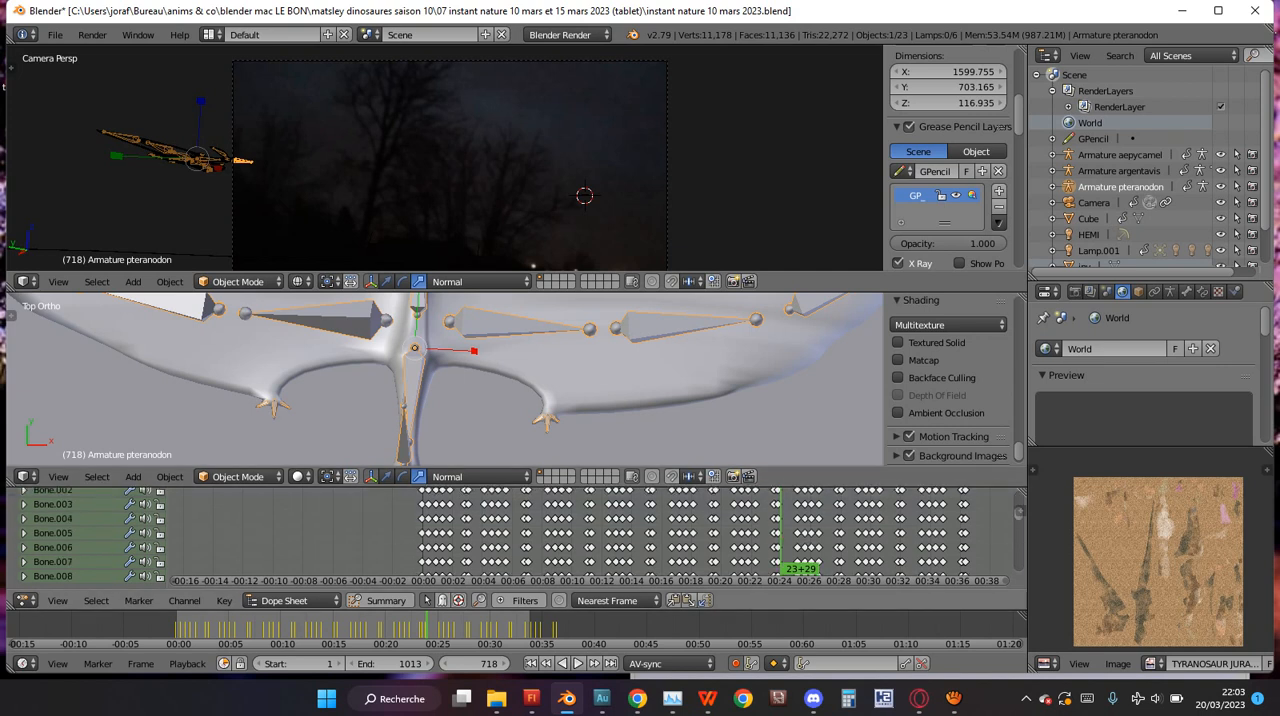
scroll(90, 536, up, 10)
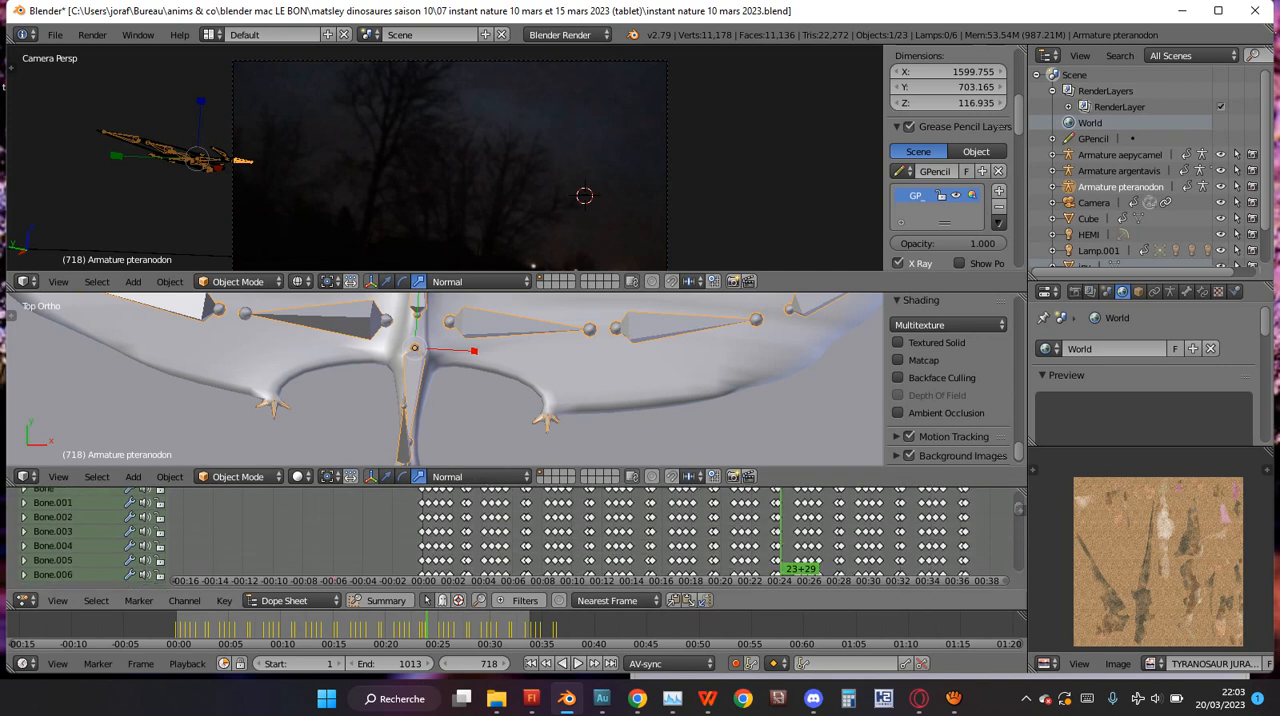
scroll(90, 536, down, 10)
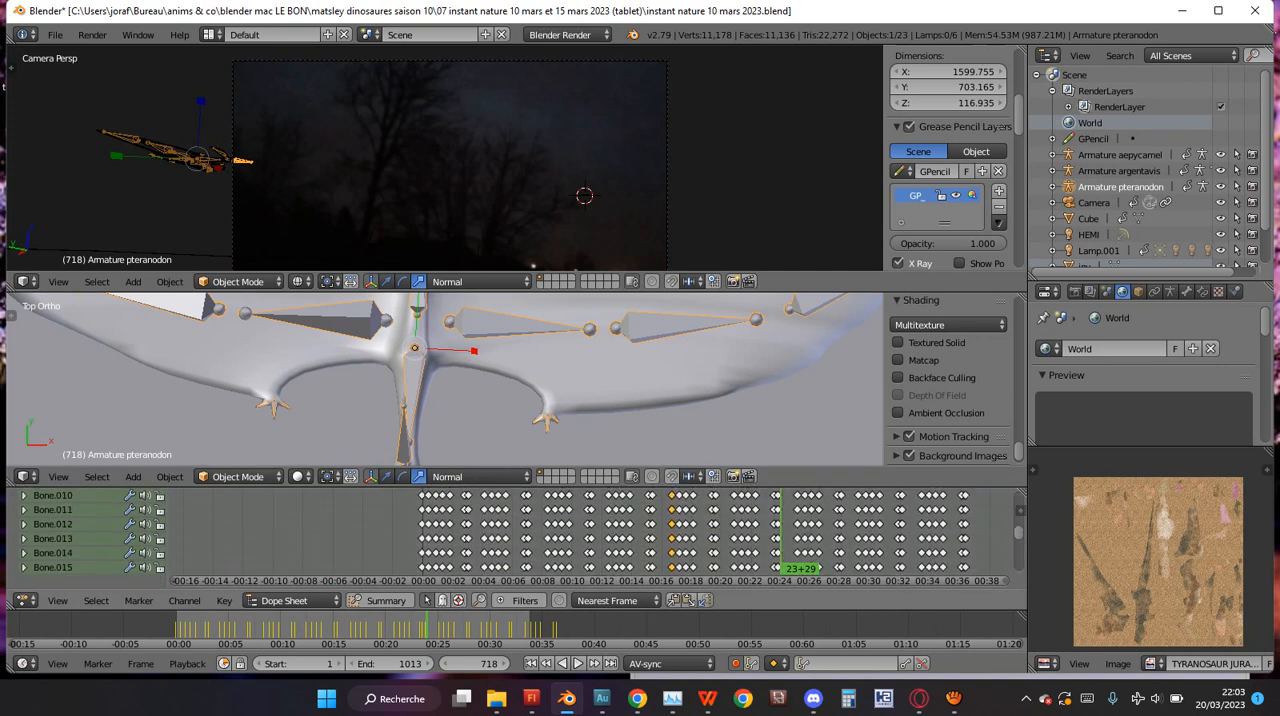
scroll(440, 378, down, 5)
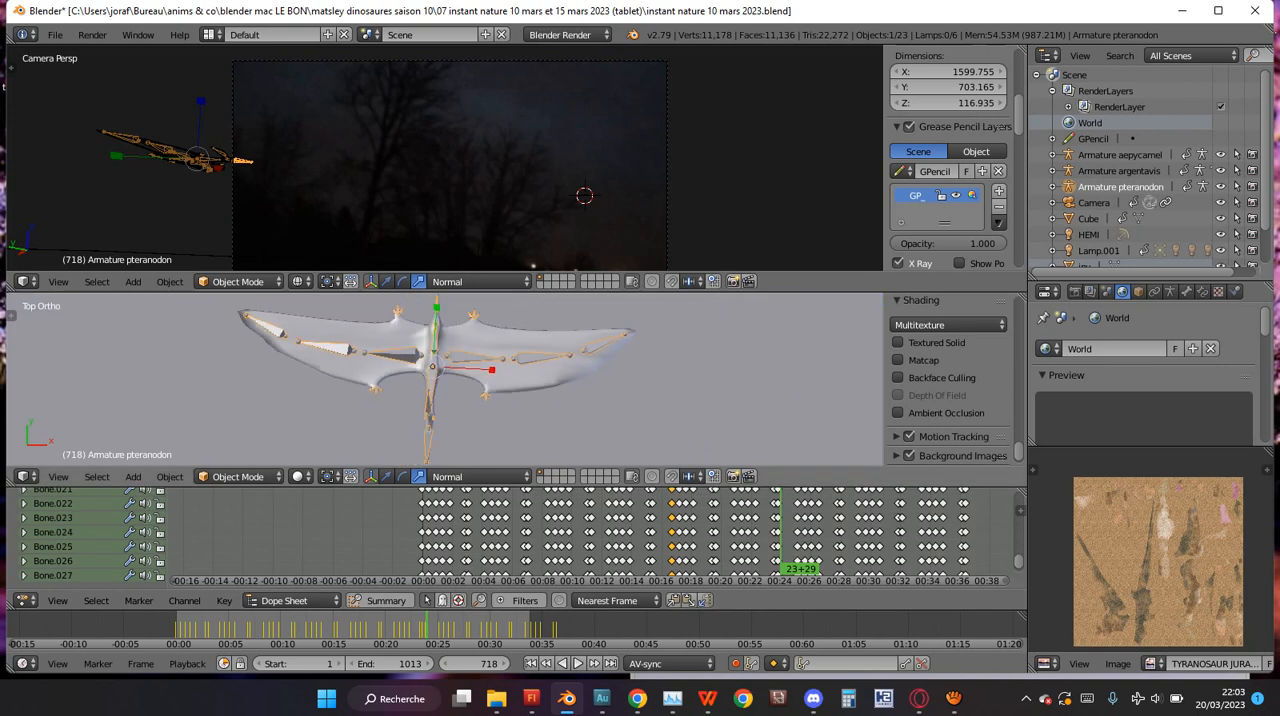
scroll(90, 536, up, 10)
drag(664, 540, 671, 540)
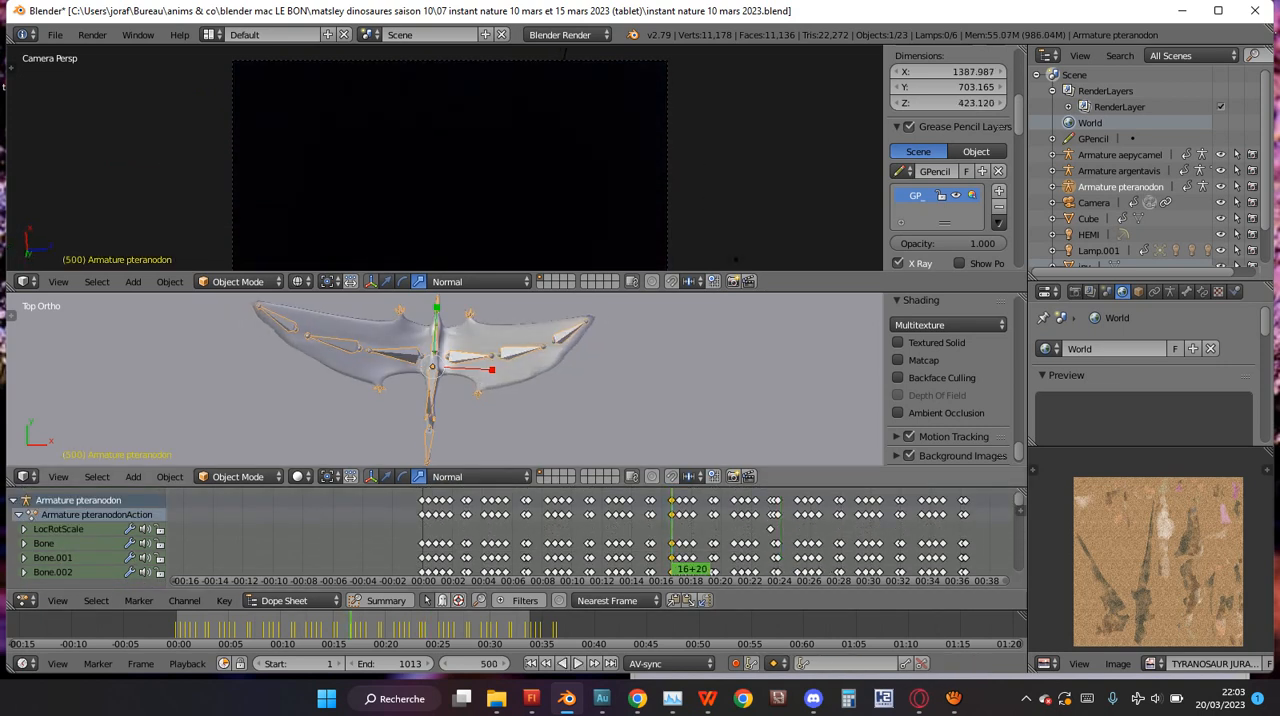
middle_drag(640, 400, 725, 388)
Go to frame 698 and move the pteranodon toward positive Y in the top view, beyond the camera frame's left edge.
drag(760, 535, 770, 535)
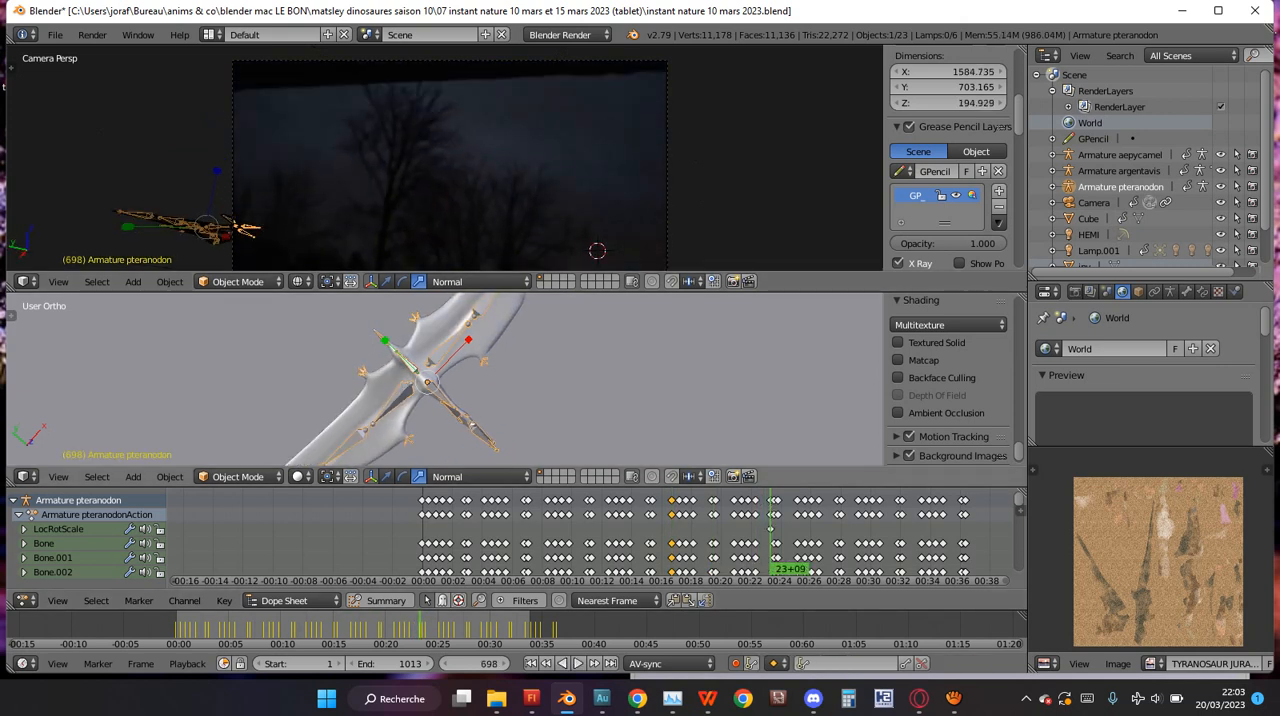
key(KP_7)
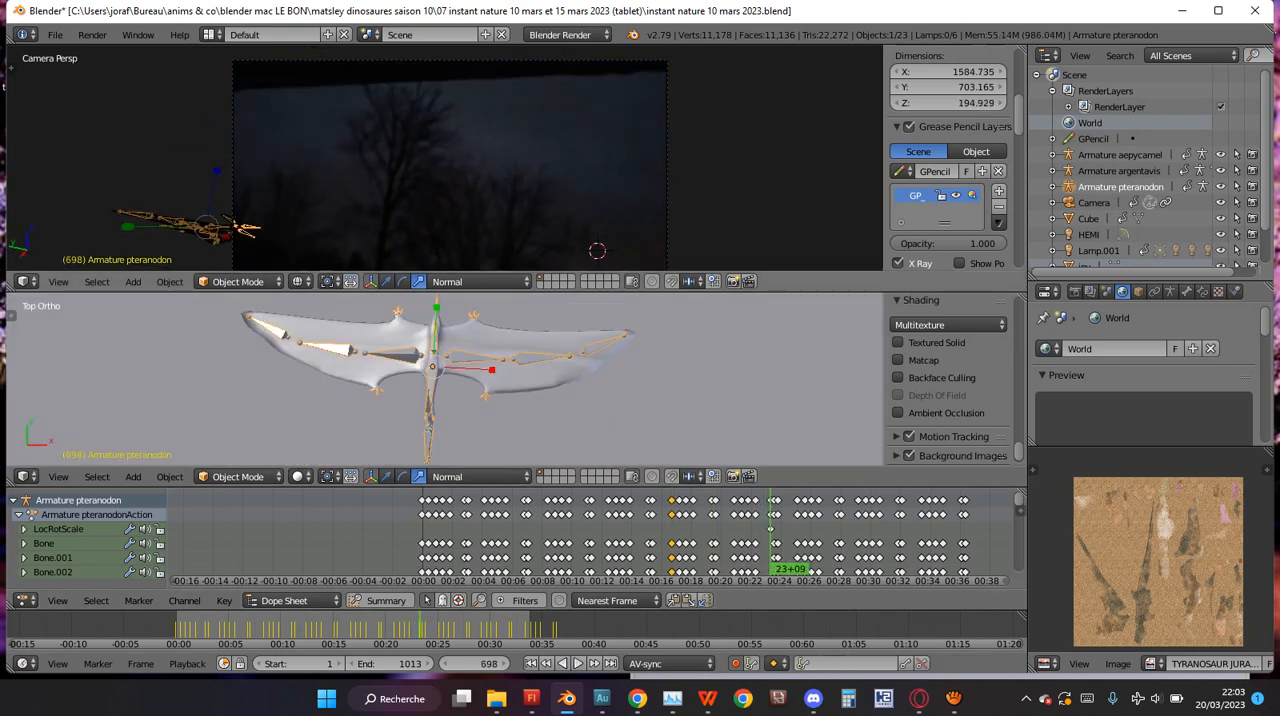
scroll(590, 535, down, 3)
scroll(445, 378, down, 6)
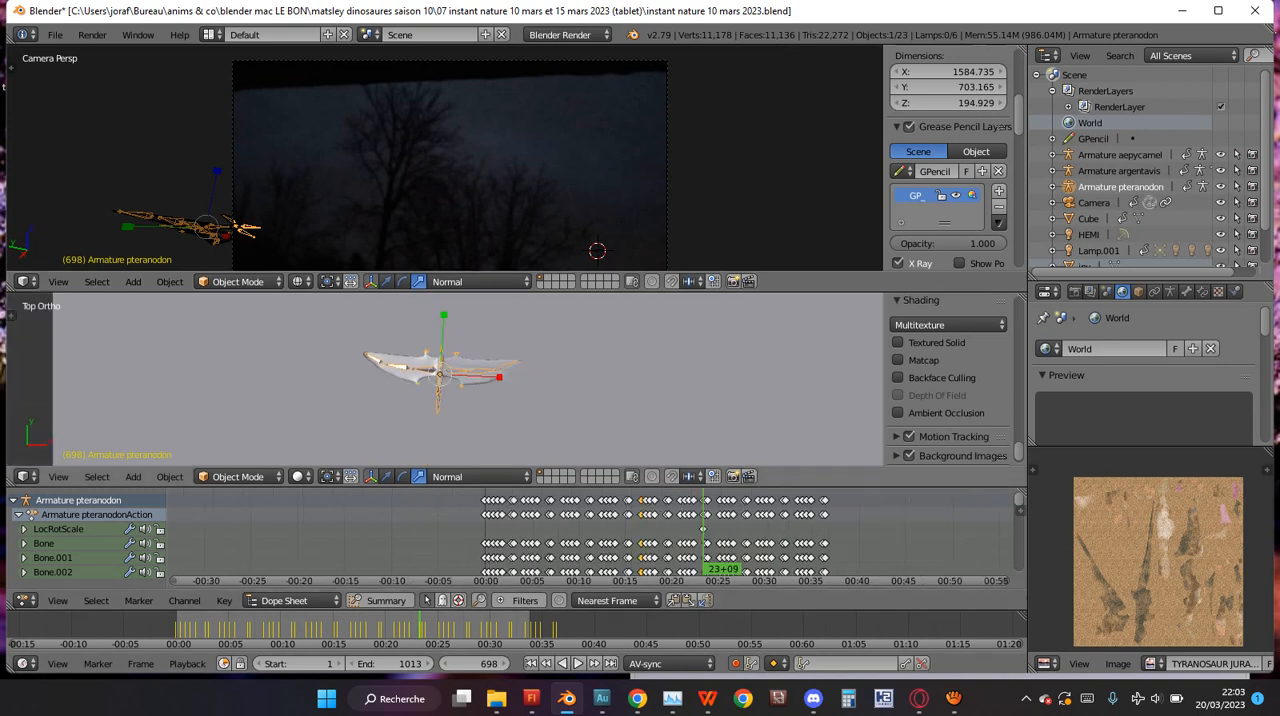
key(g)
click(450, 330)
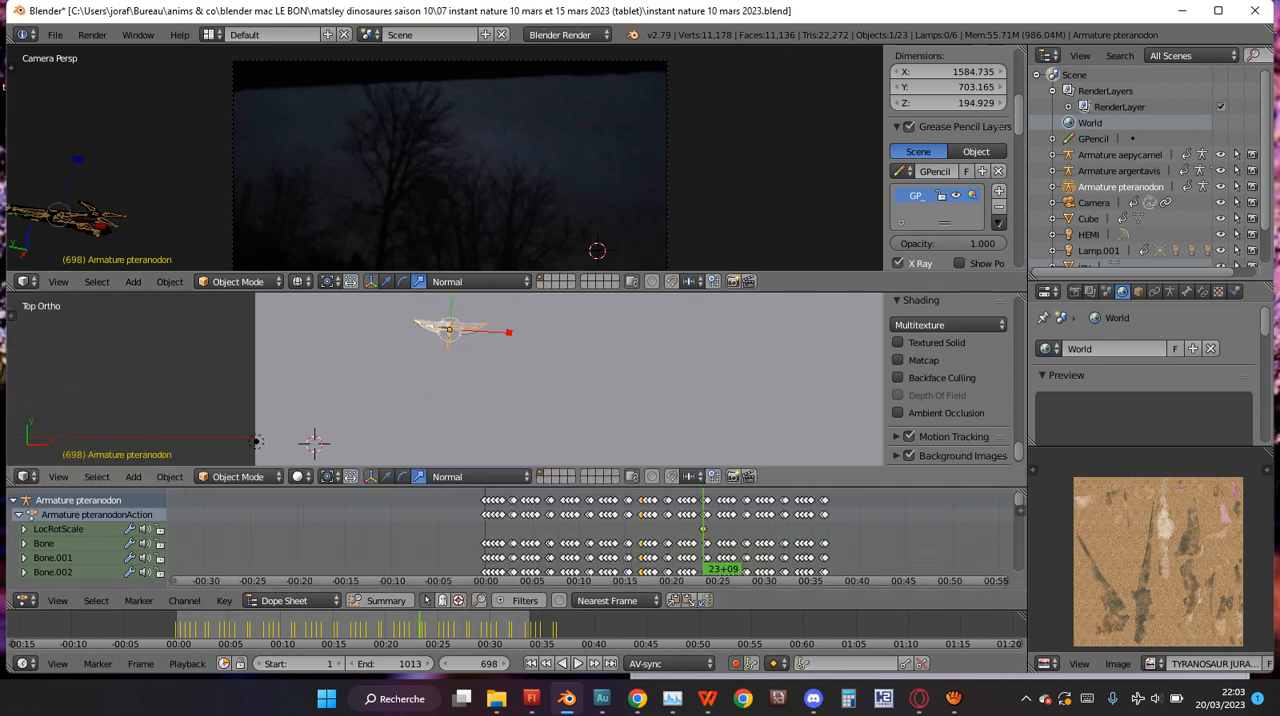
Rotate the pteranodon slightly clockwise from above and reposition it just outside the camera frame's left side at frame 698.
key(g)
right_click(541, 402)
key(r)
right_click(535, 408)
key(g)
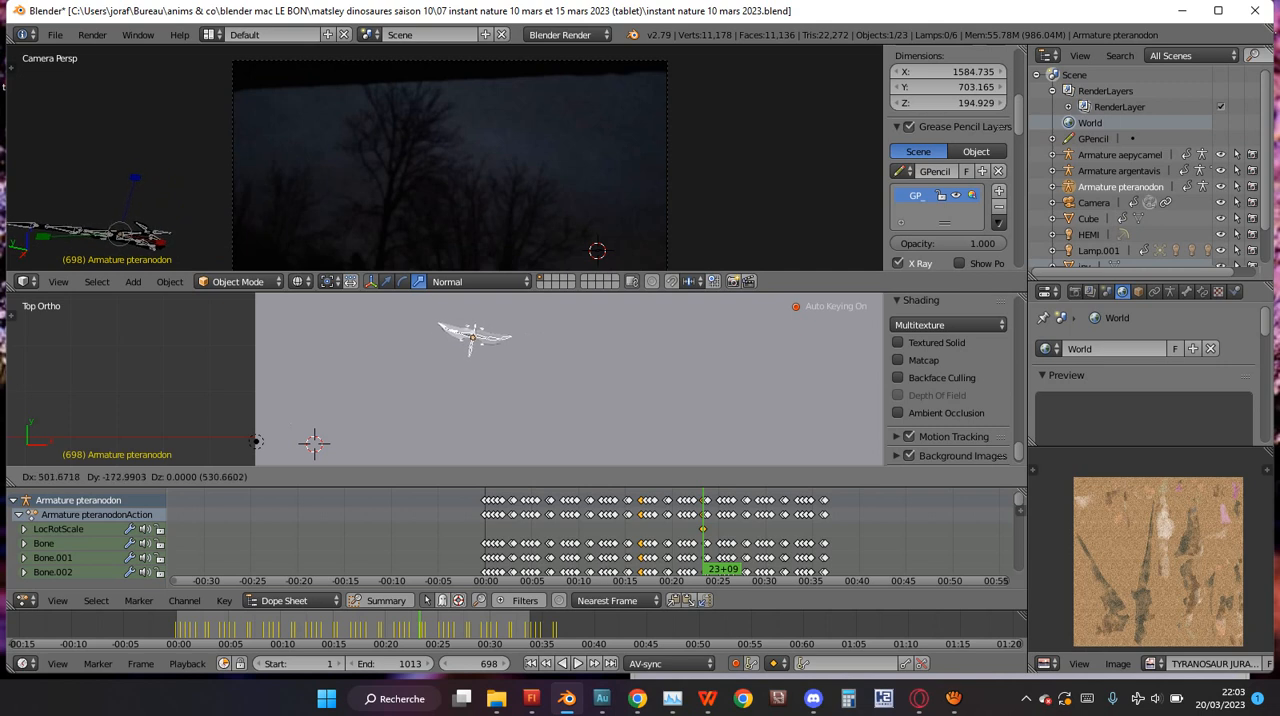
key(Return)
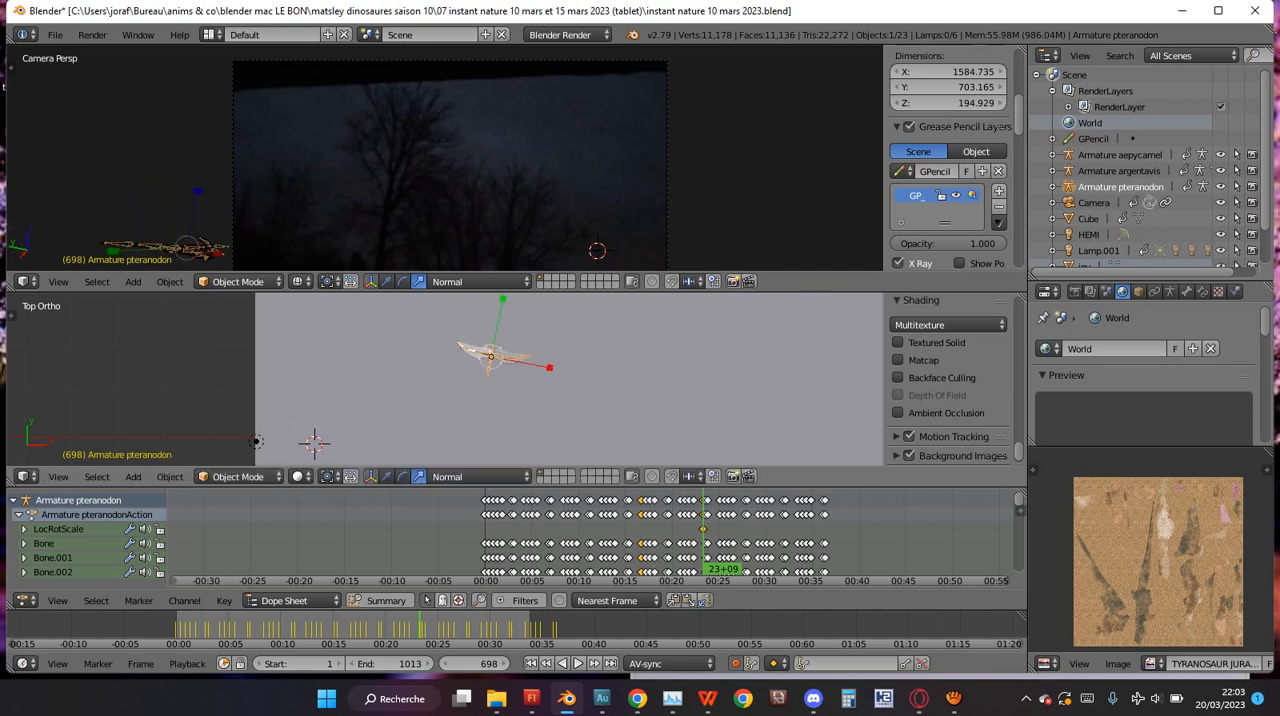
key(g)
key(Return)
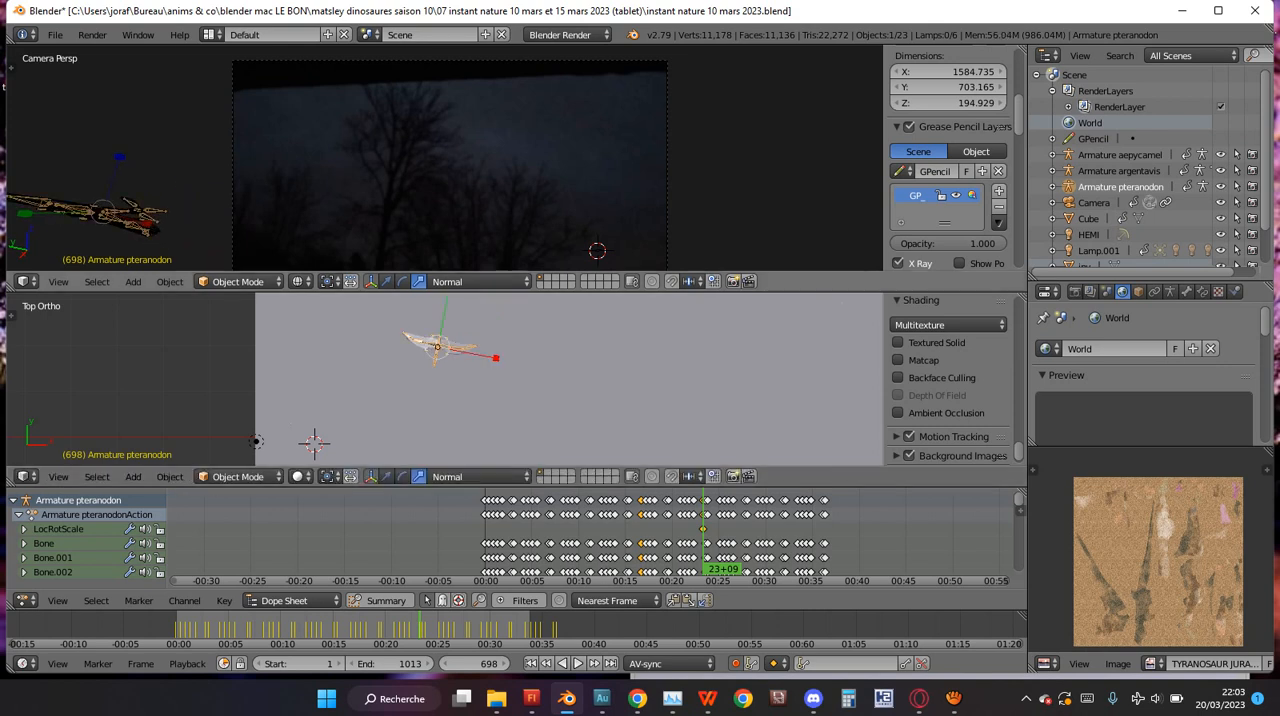
key(r)
key(Return)
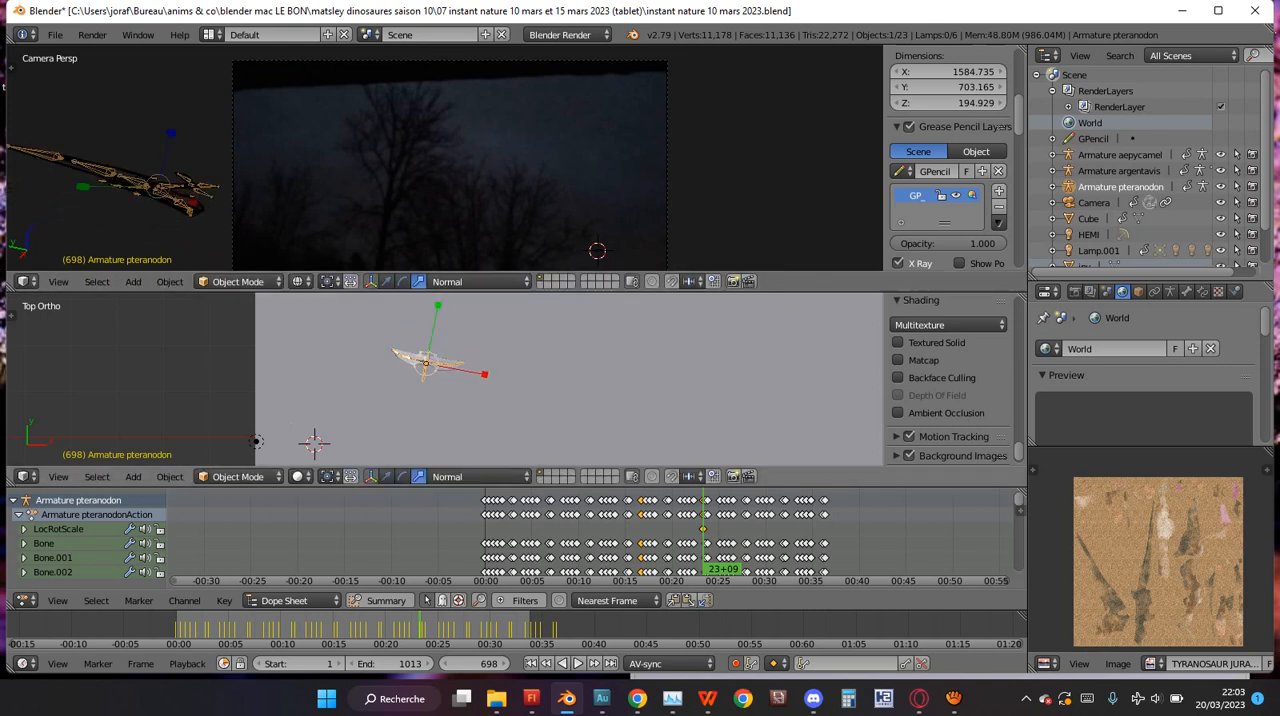
Play the animation backward and forward around frame 698 and examine the pteranodon's placement relative to the camera frame.
scroll(587, 540, up, 8)
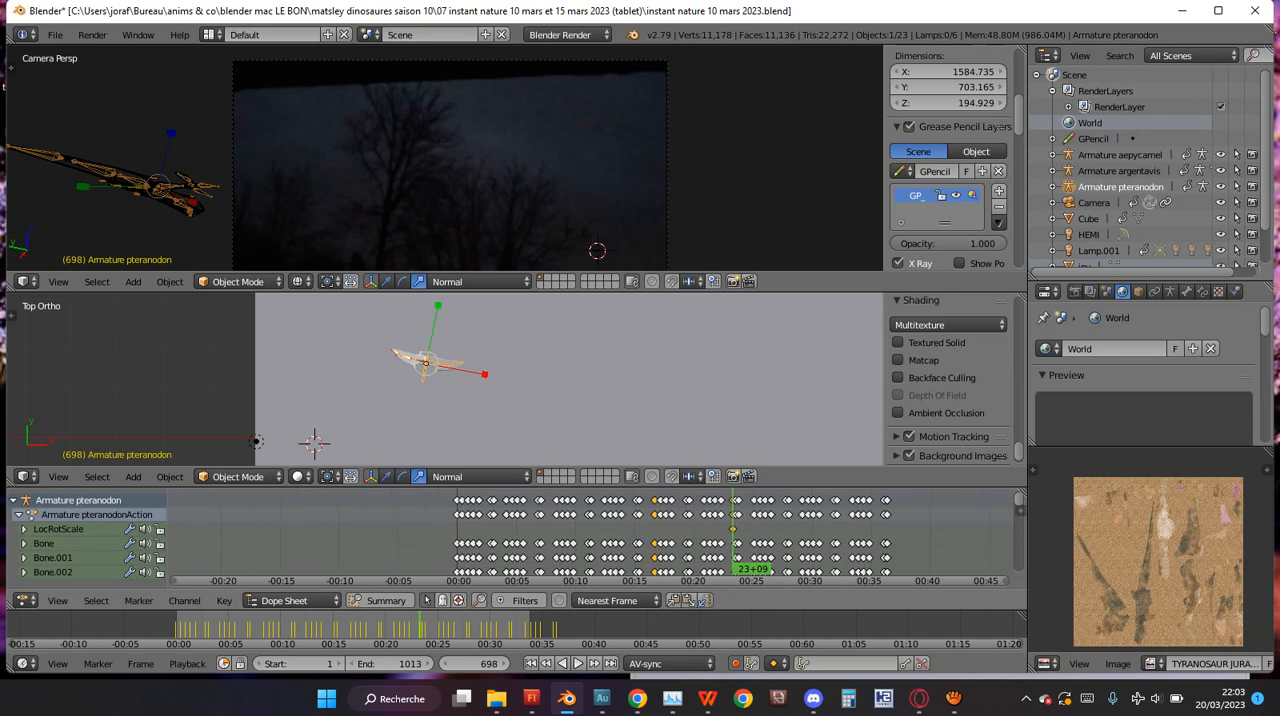
middle_drag(804, 545, 590, 522)
scroll(594, 524, up, 8)
scroll(445, 165, down, 3)
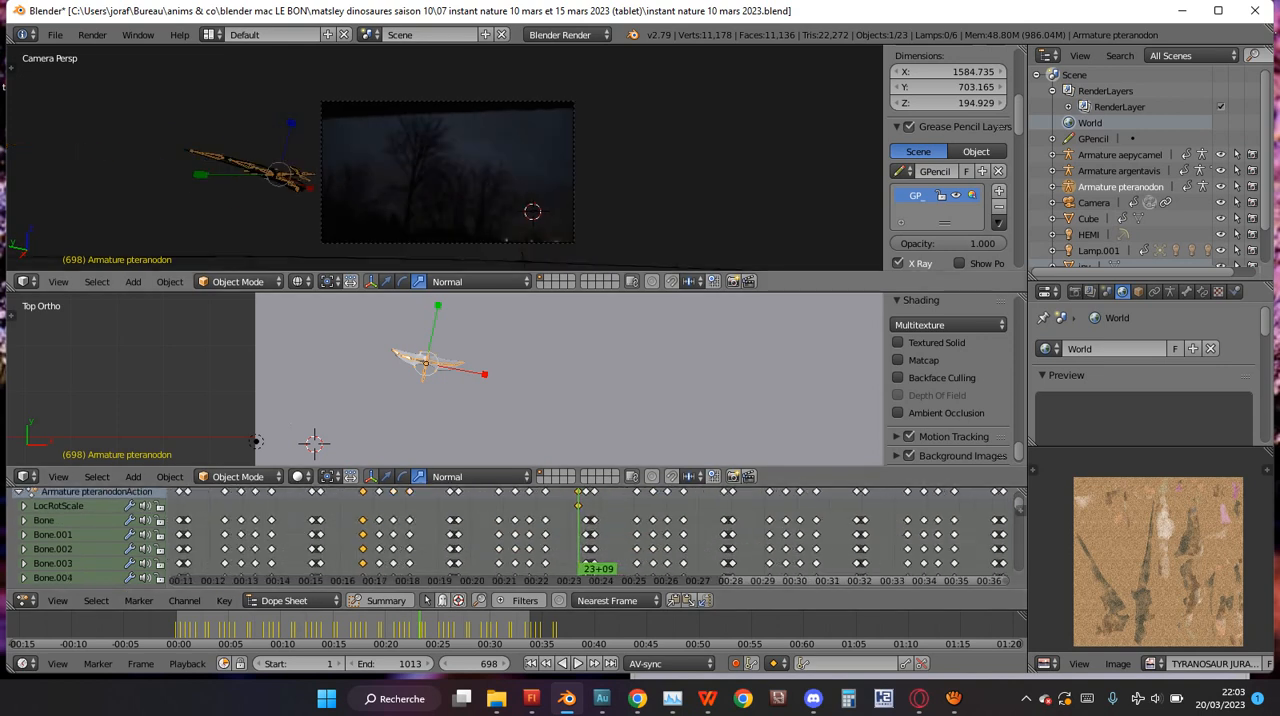
key(alt+shift+a)
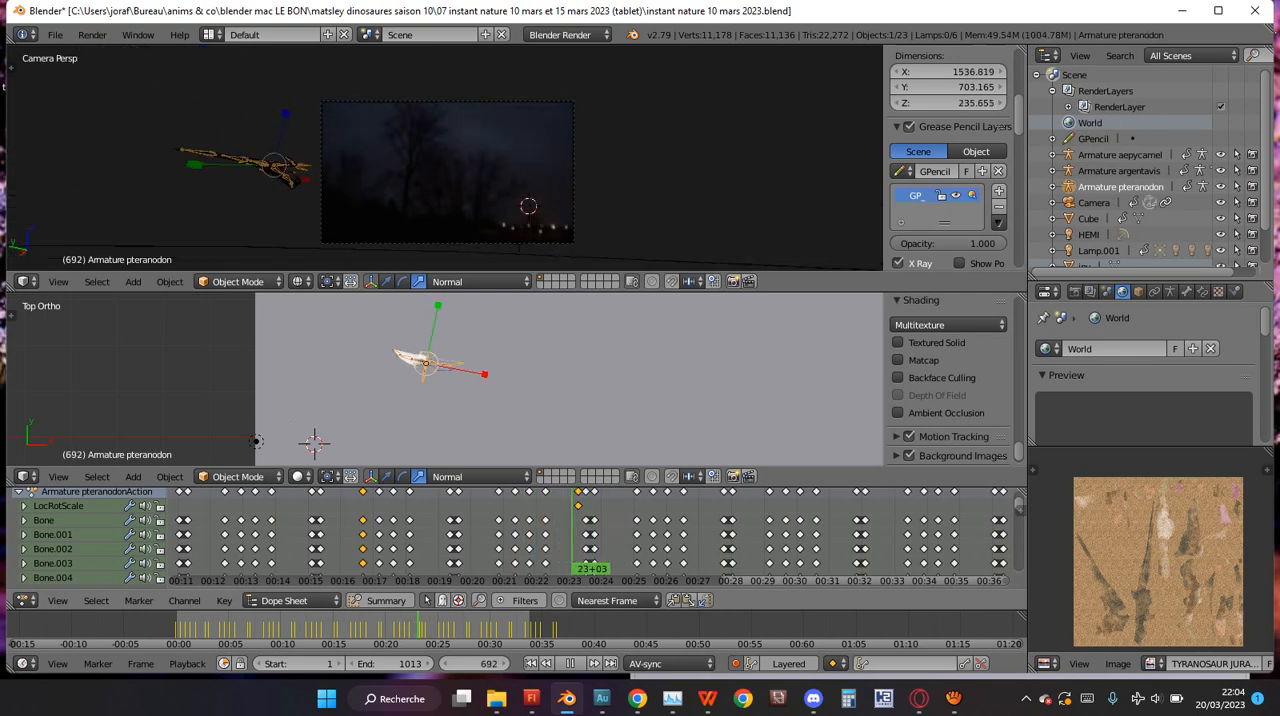
key(alt+a)
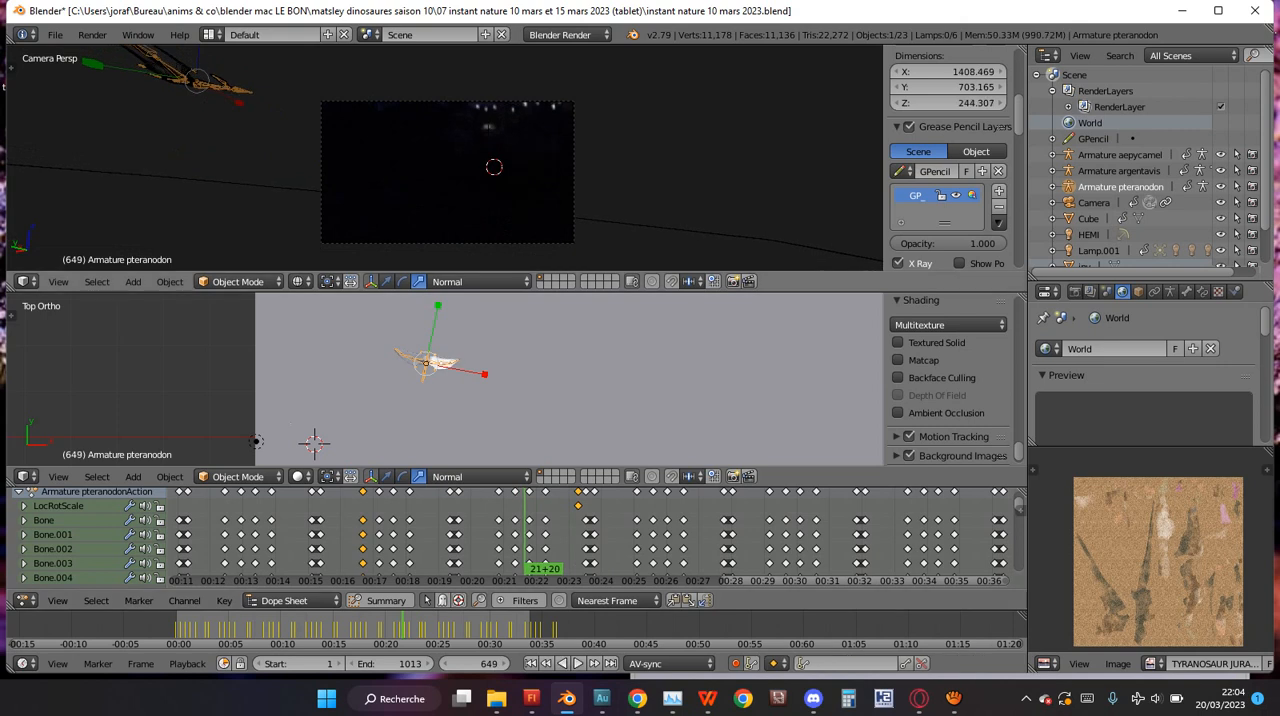
scroll(447, 168, up, 3)
scroll(447, 168, down, 2)
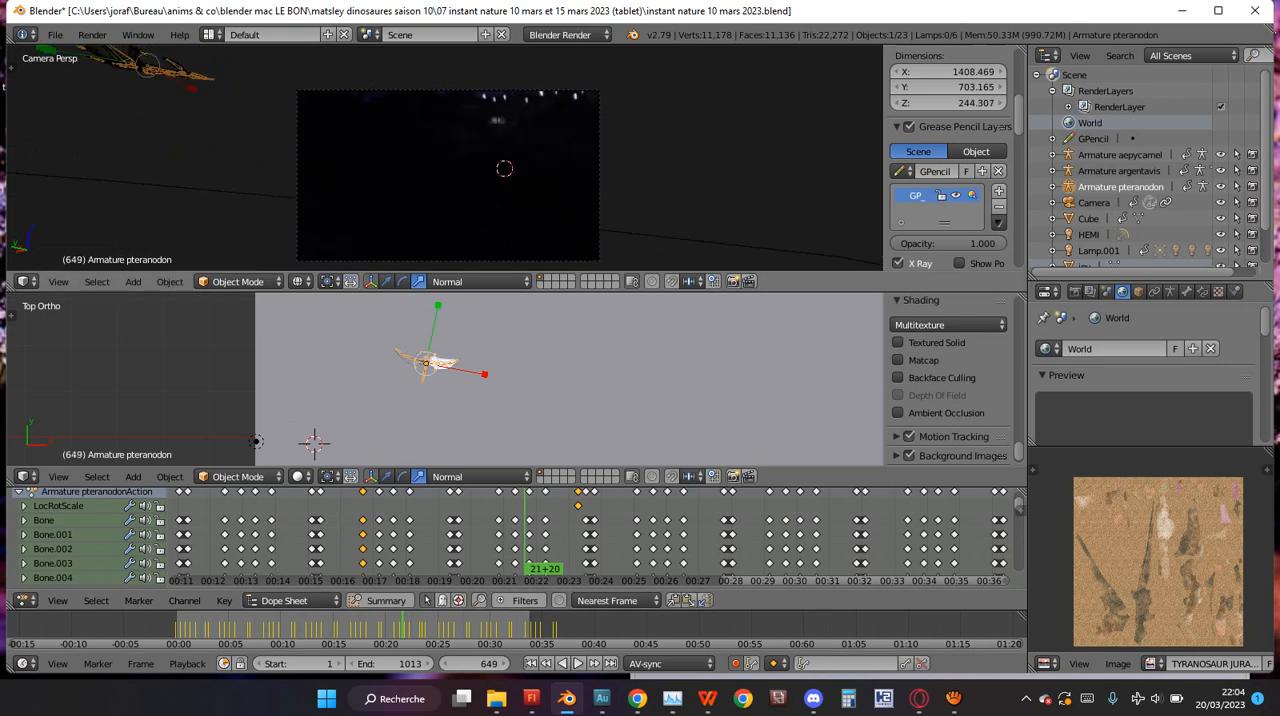
key(alt+a)
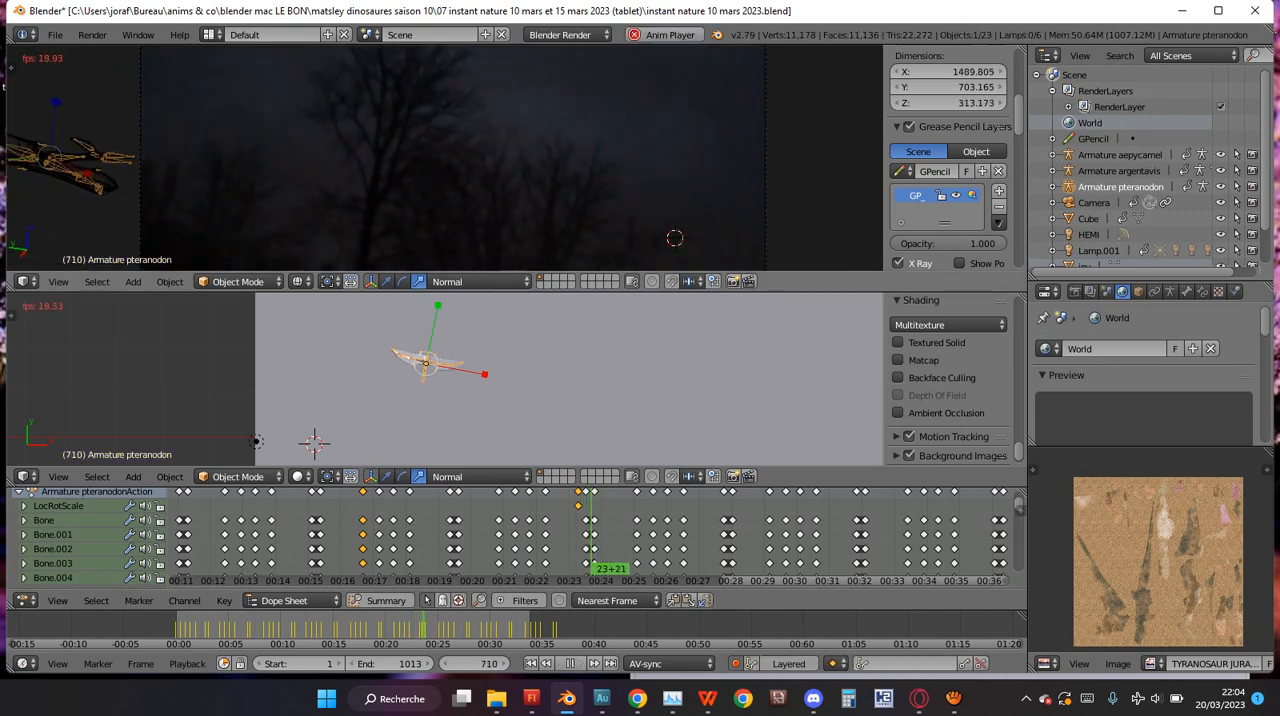
key(alt+a)
scroll(590, 535, down, 5)
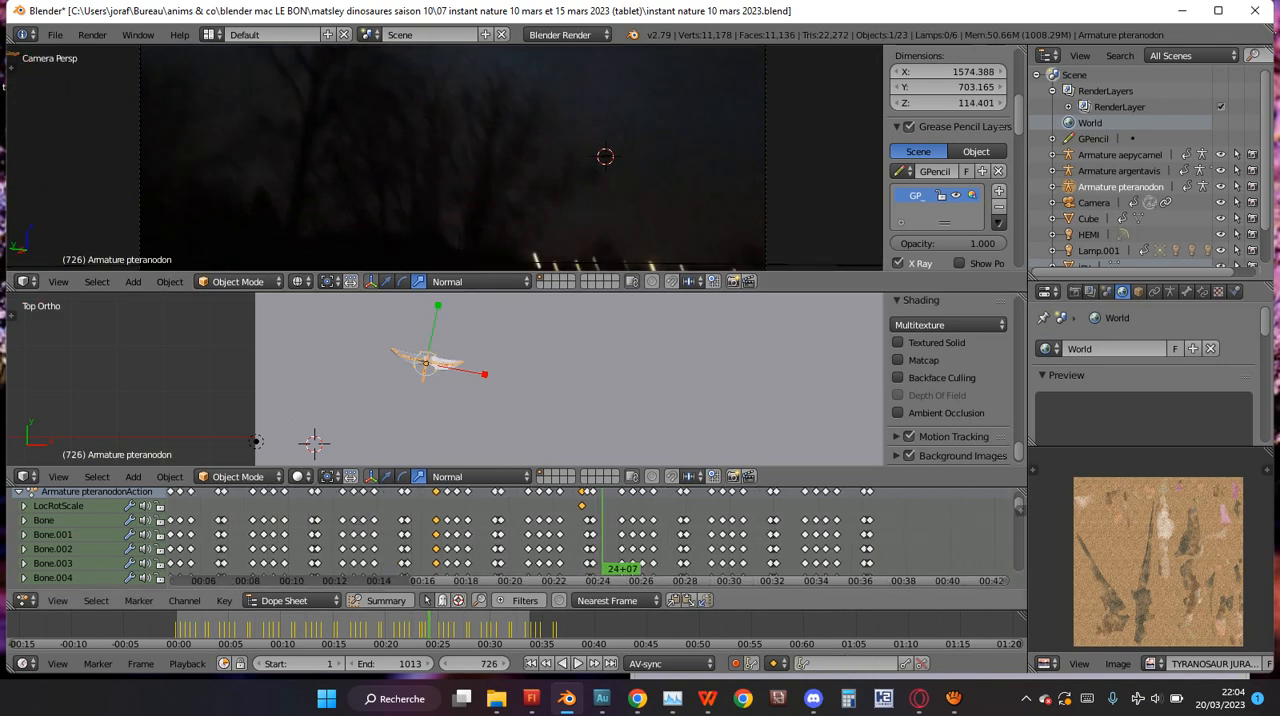
Shift all of the pteranodon's bone keyframes a little over one second earlier, leaving its LocRotScale keyframe in place.
click(628, 535)
drag(595, 535, 598, 535)
key(a)
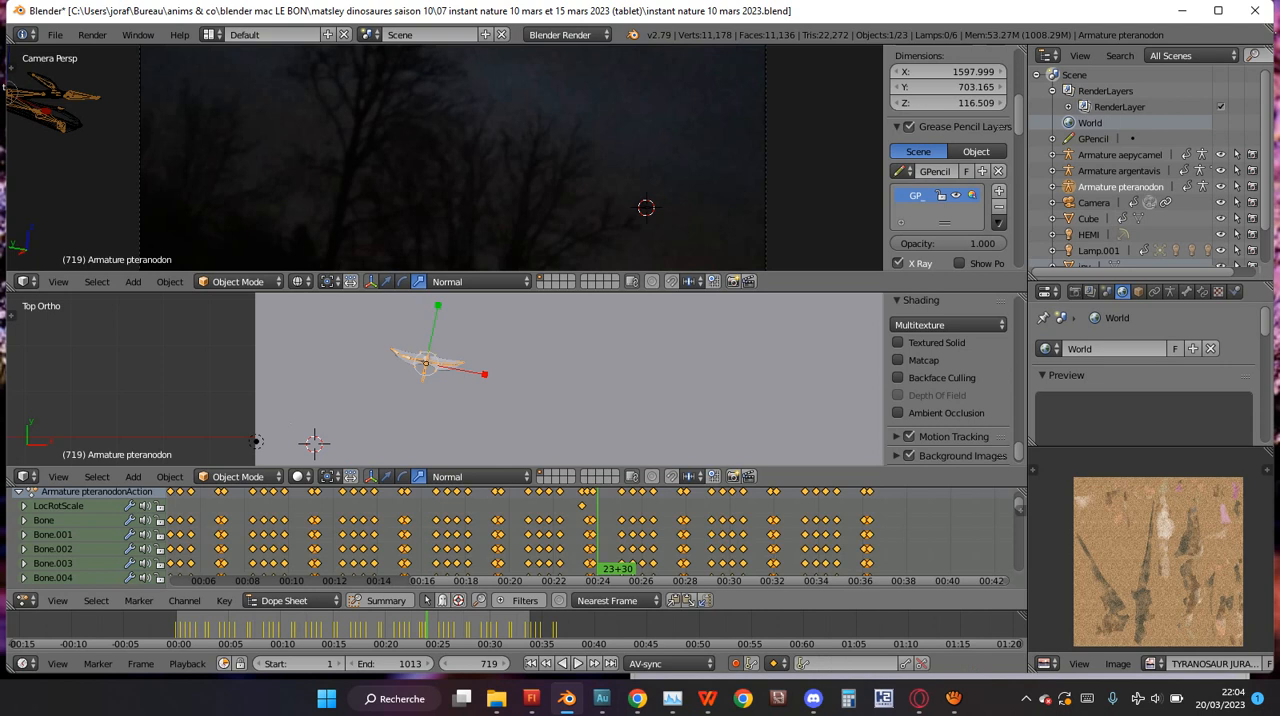
key(g)
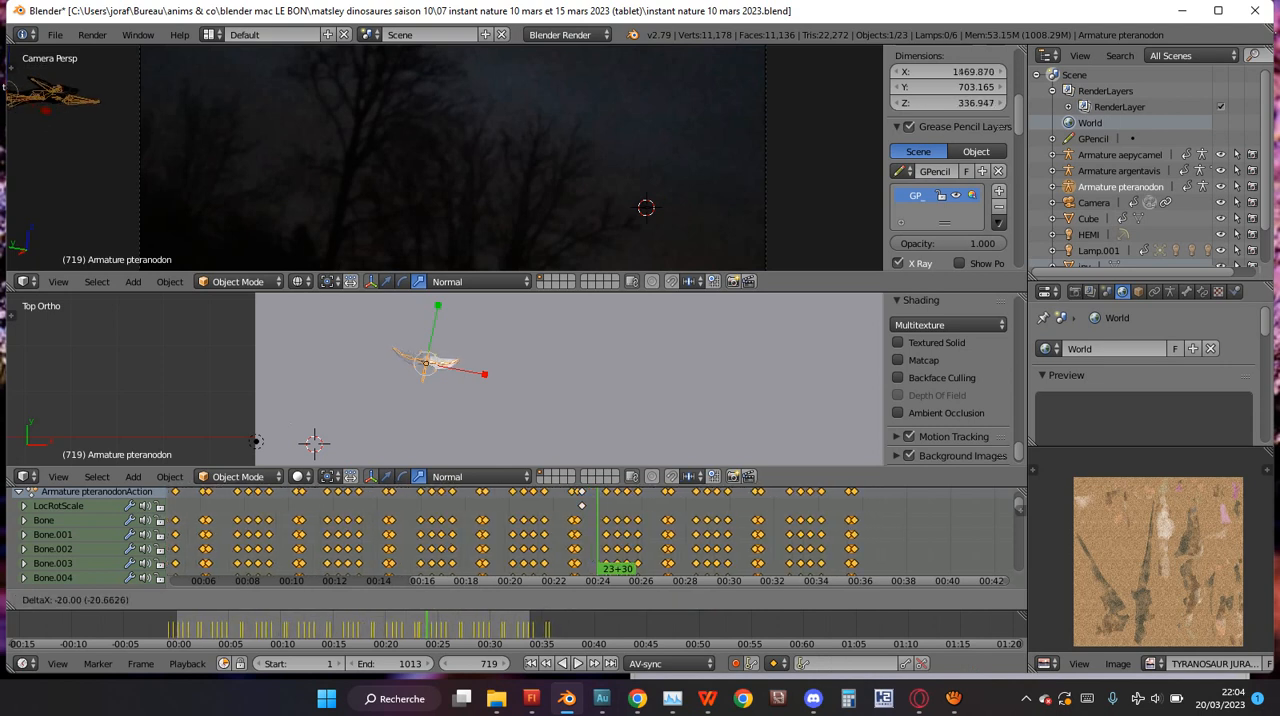
click(577, 535)
key(g)
click(572, 535)
Review the pteranodon's position against the camera footage between frames 716 and 758, stopping at frame 743.
click(625, 535)
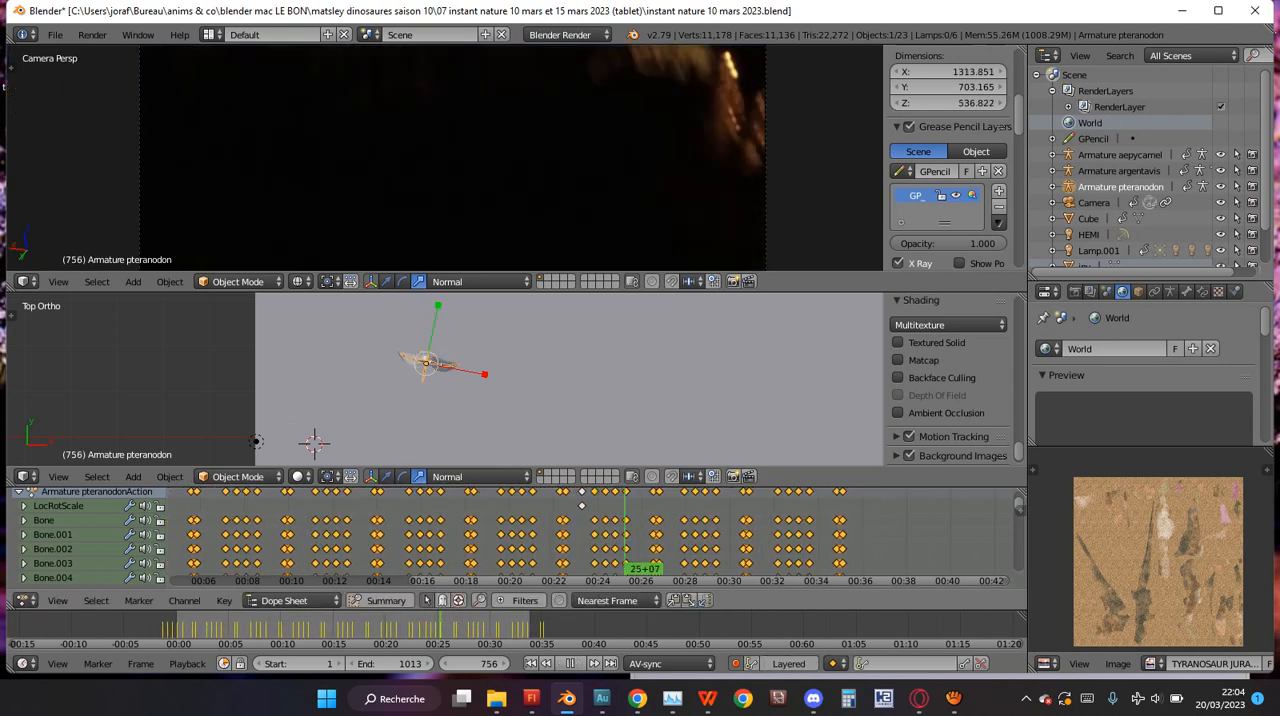
click(596, 535)
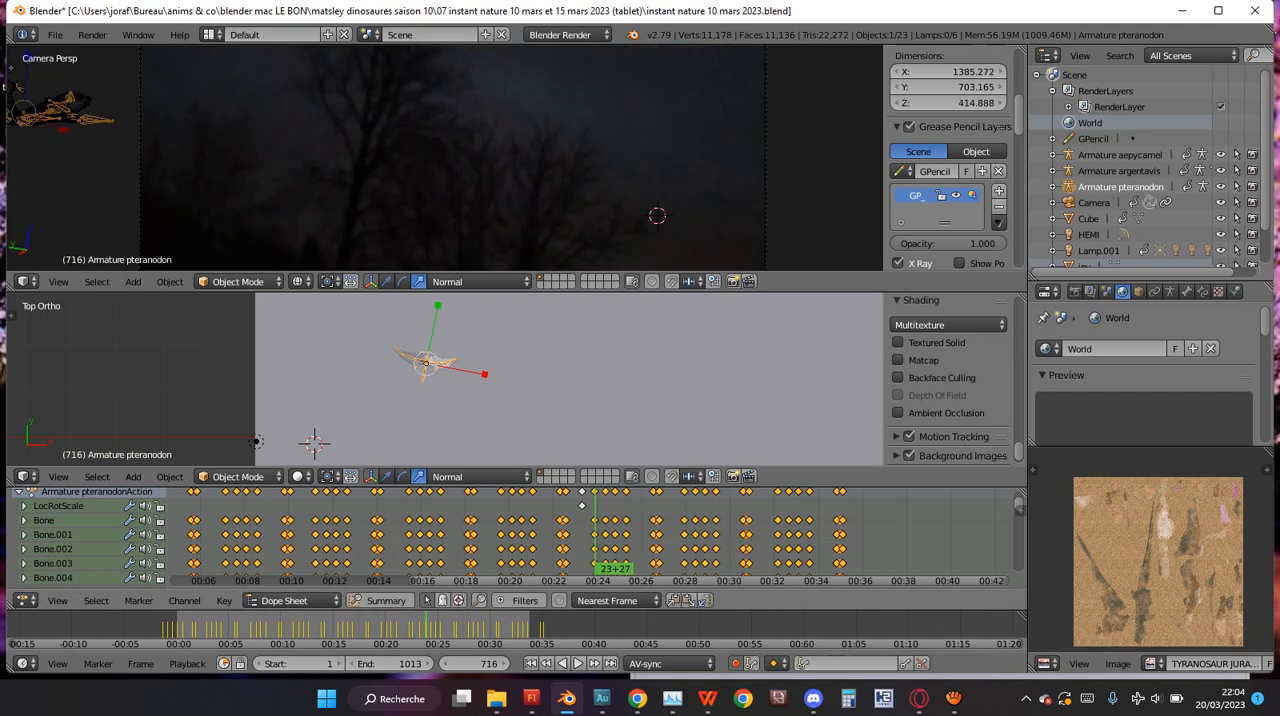
key(Up)
key(Up)
key(Up)
scroll(445, 158, down, 2)
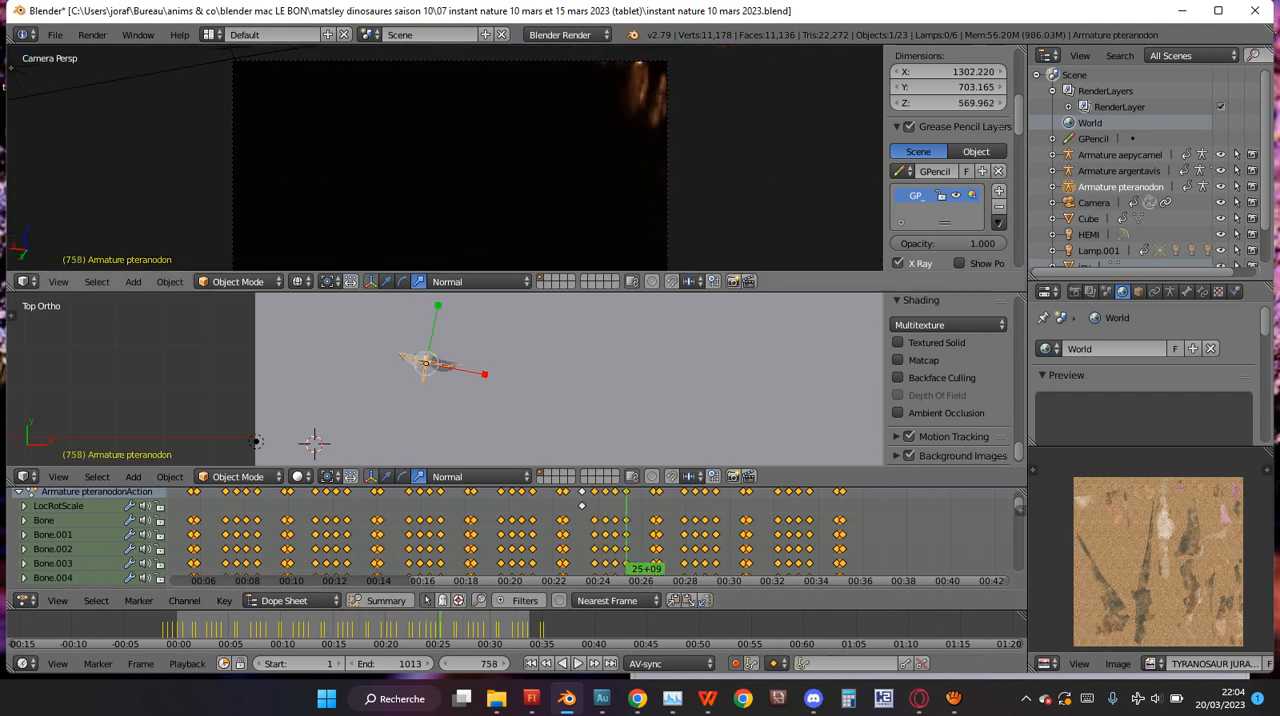
scroll(445, 158, down, 1)
key(Down)
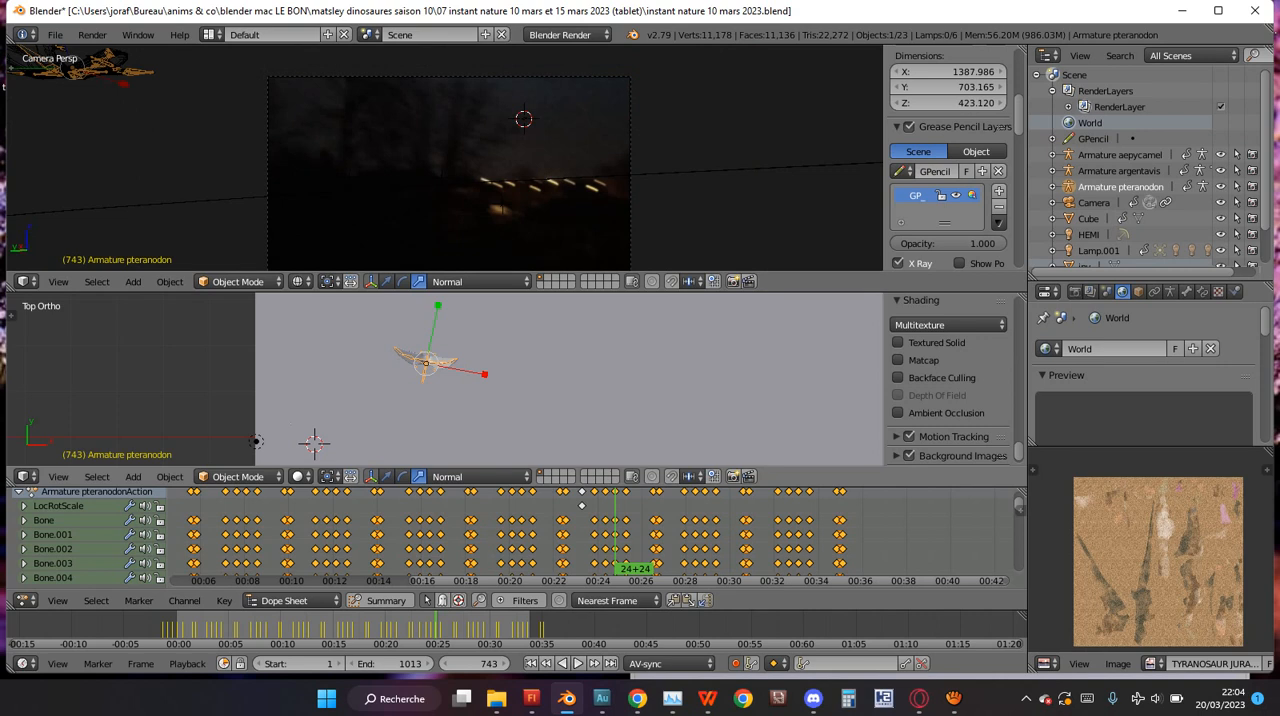
Switch the top view to wireframe and move the pteranodon toward negative Y to the camera frame's upper-left edge at frame 743.
scroll(445, 380, up, 4)
key(z)
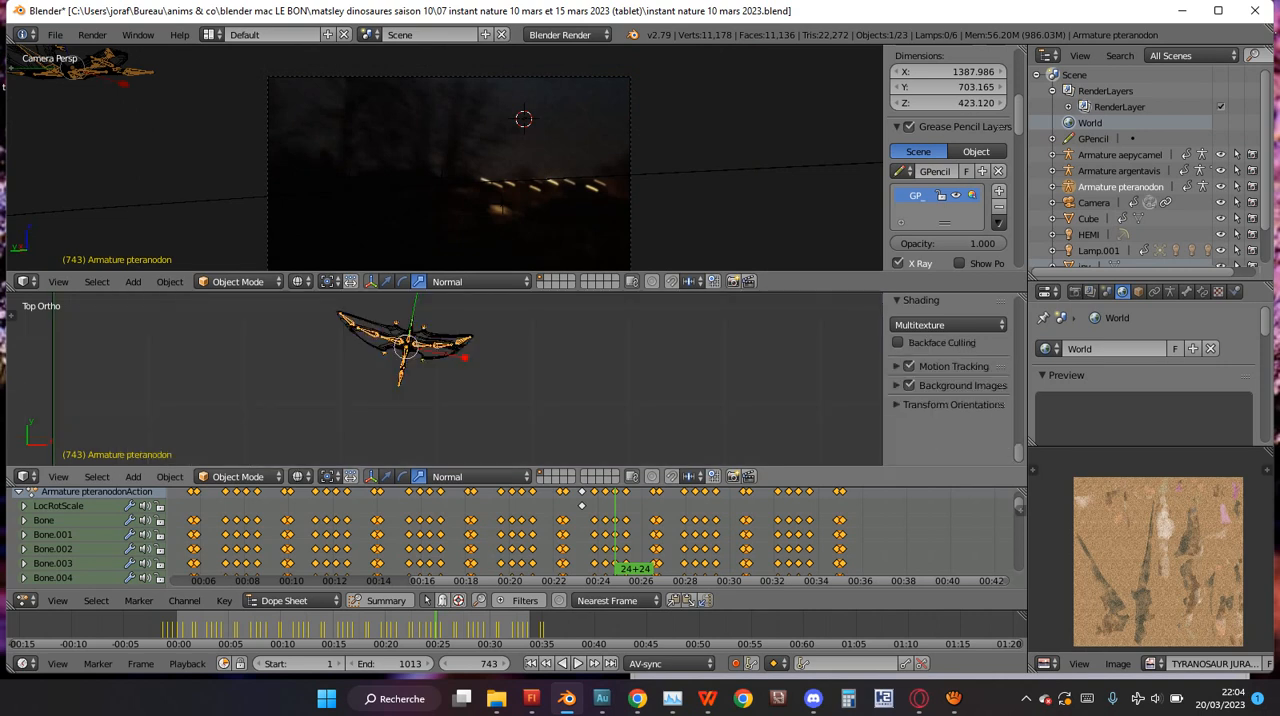
key(g)
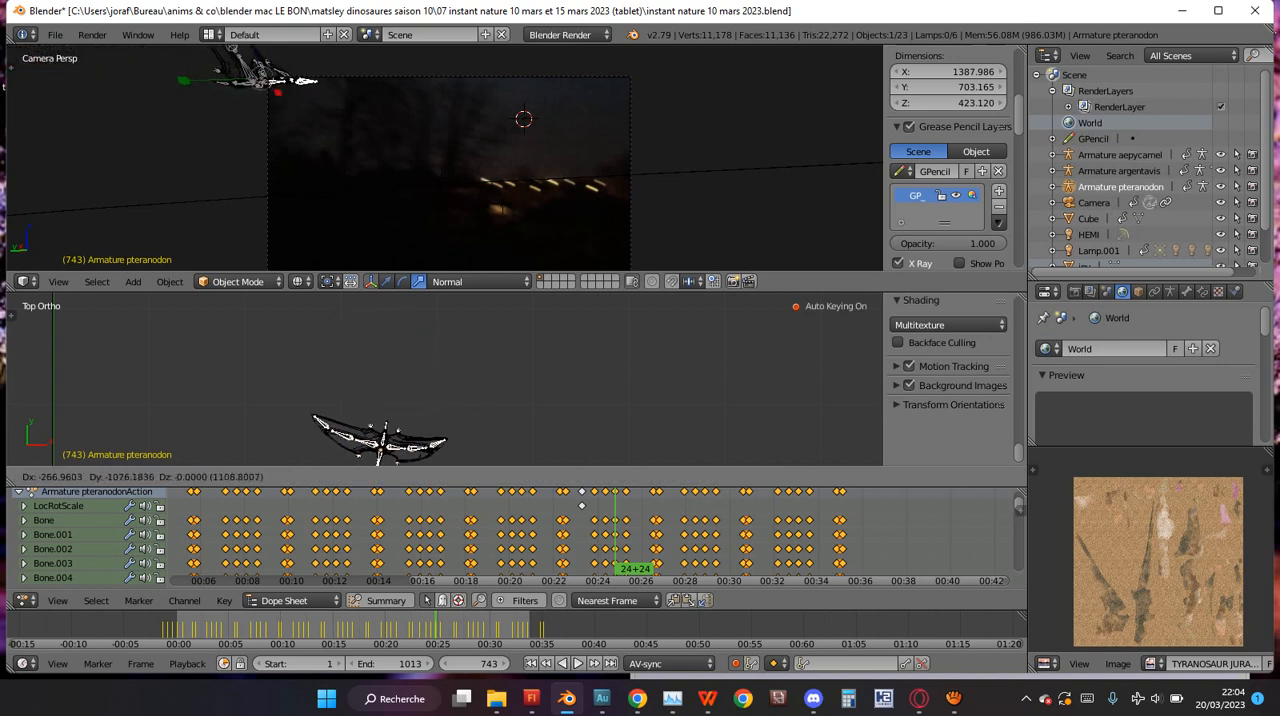
click(303, 466)
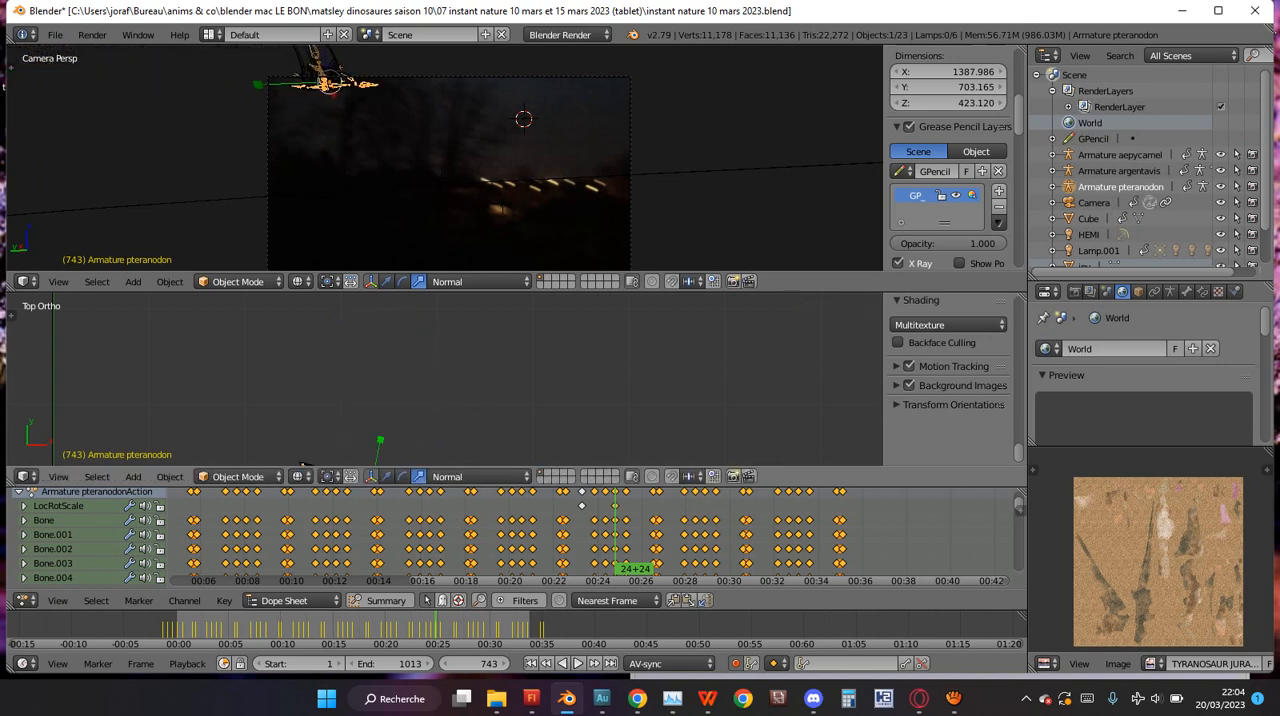
right_click(615, 506)
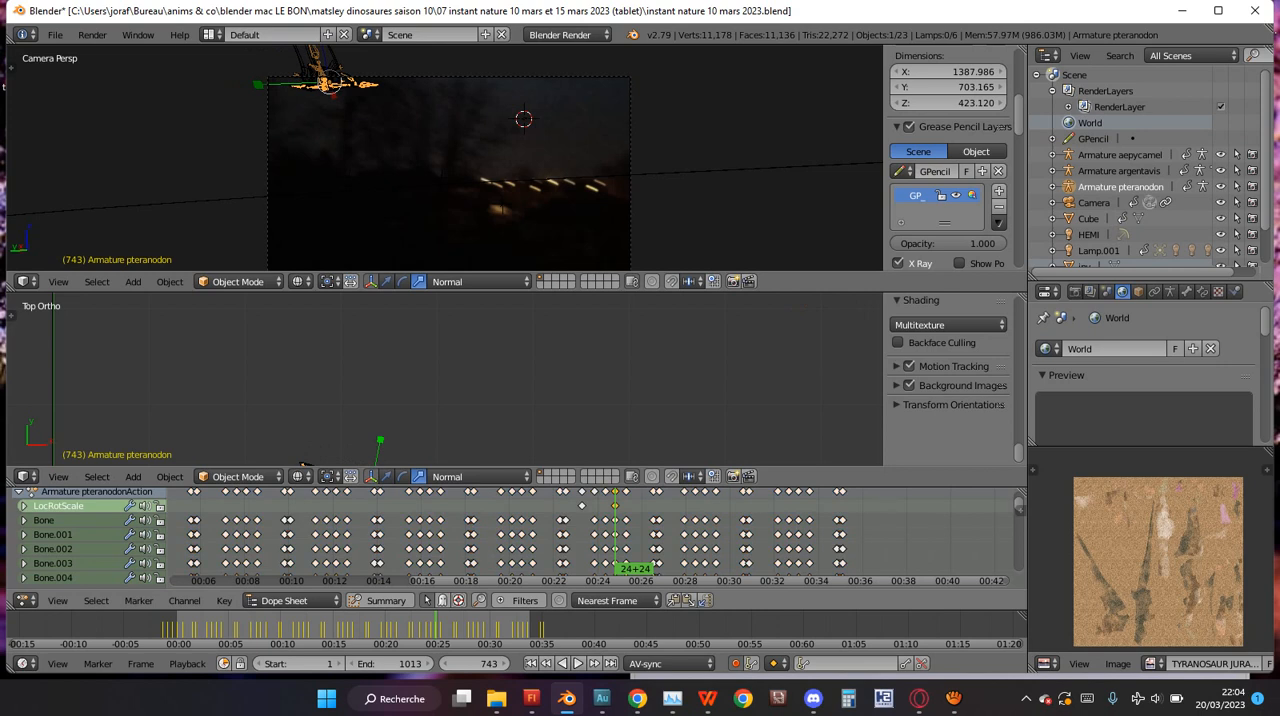
mouse_move(615, 540)
mouse_down()
mouse_move(580, 540)
mouse_move(615, 540)
mouse_up()
Move the pteranodon farther across the camera frame toward its upper-right area at frame 743 and play back the resulting flight.
shift+scroll(445, 380, down, 6)
shift+scroll(445, 380, down, 2)
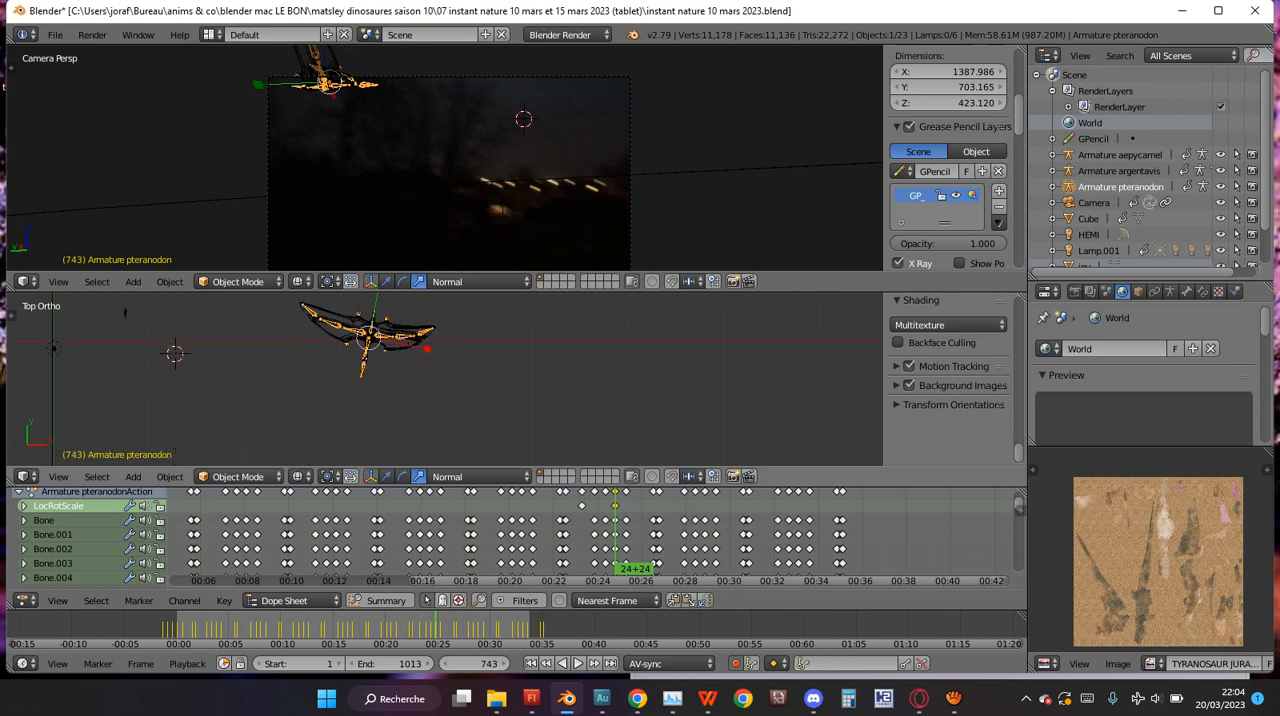
scroll(445, 380, down, 4)
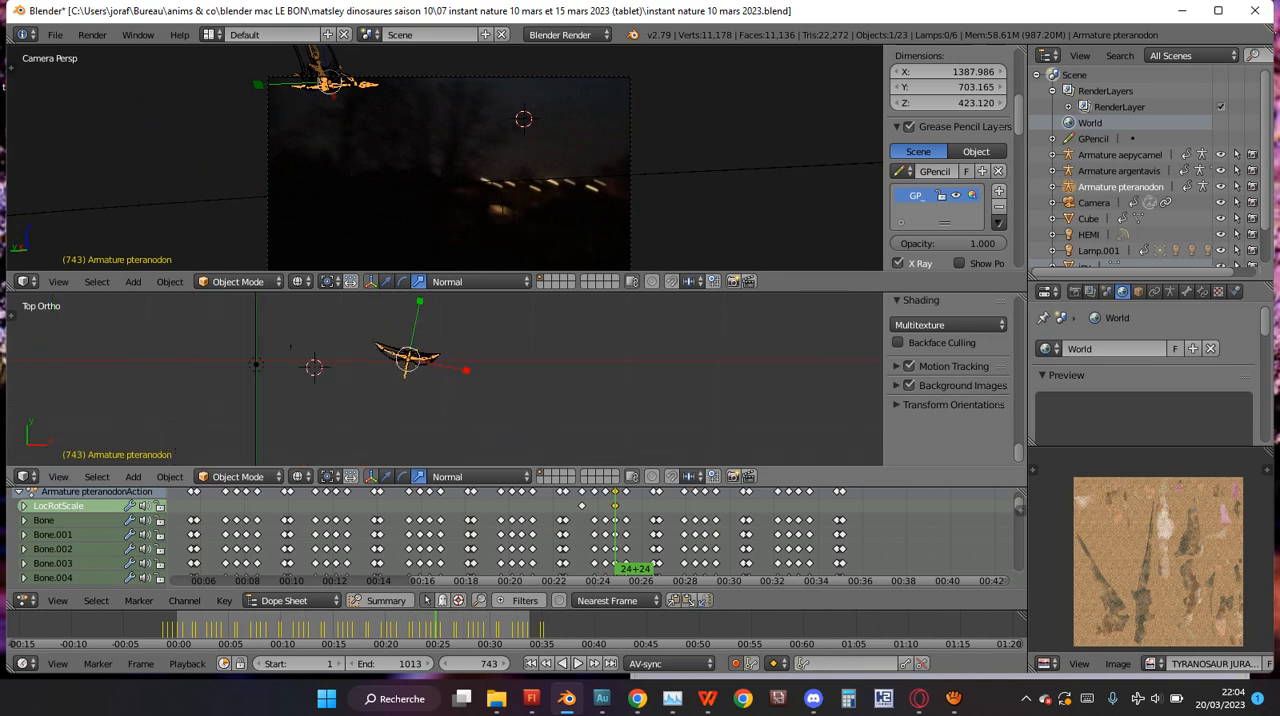
key(g)
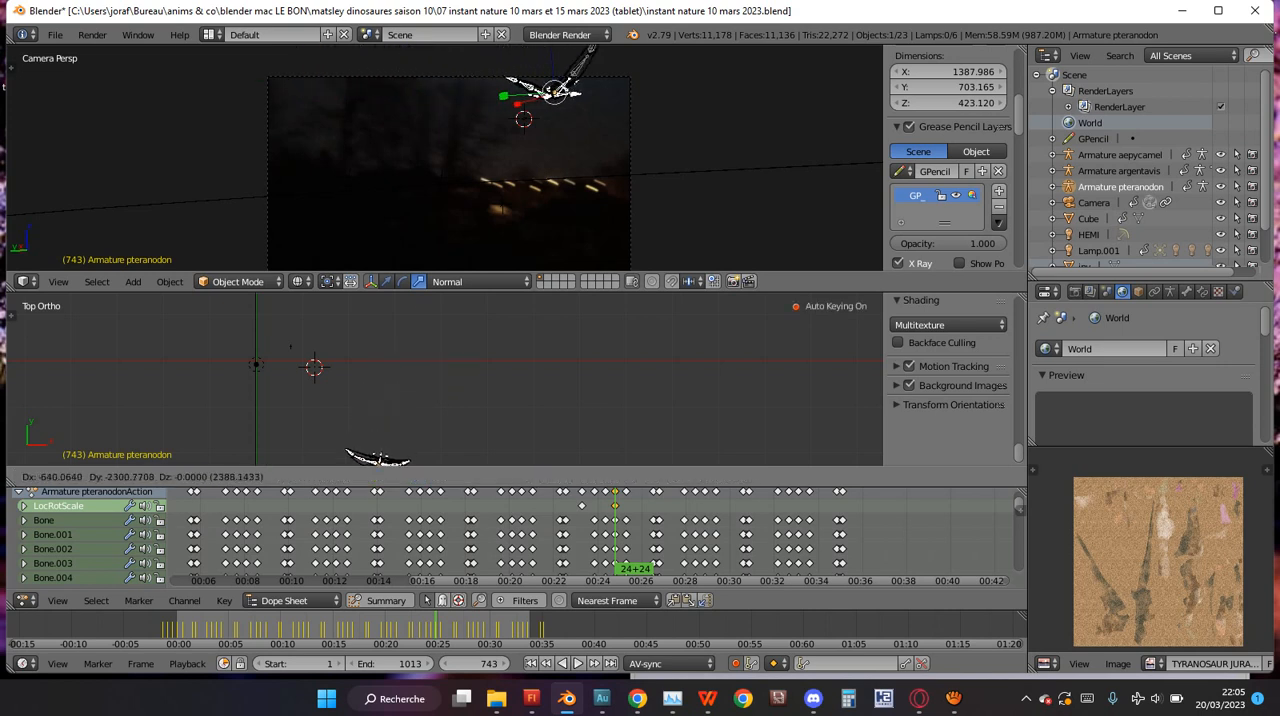
key(Return)
key(g)
key(Return)
key(shift+alt+a)
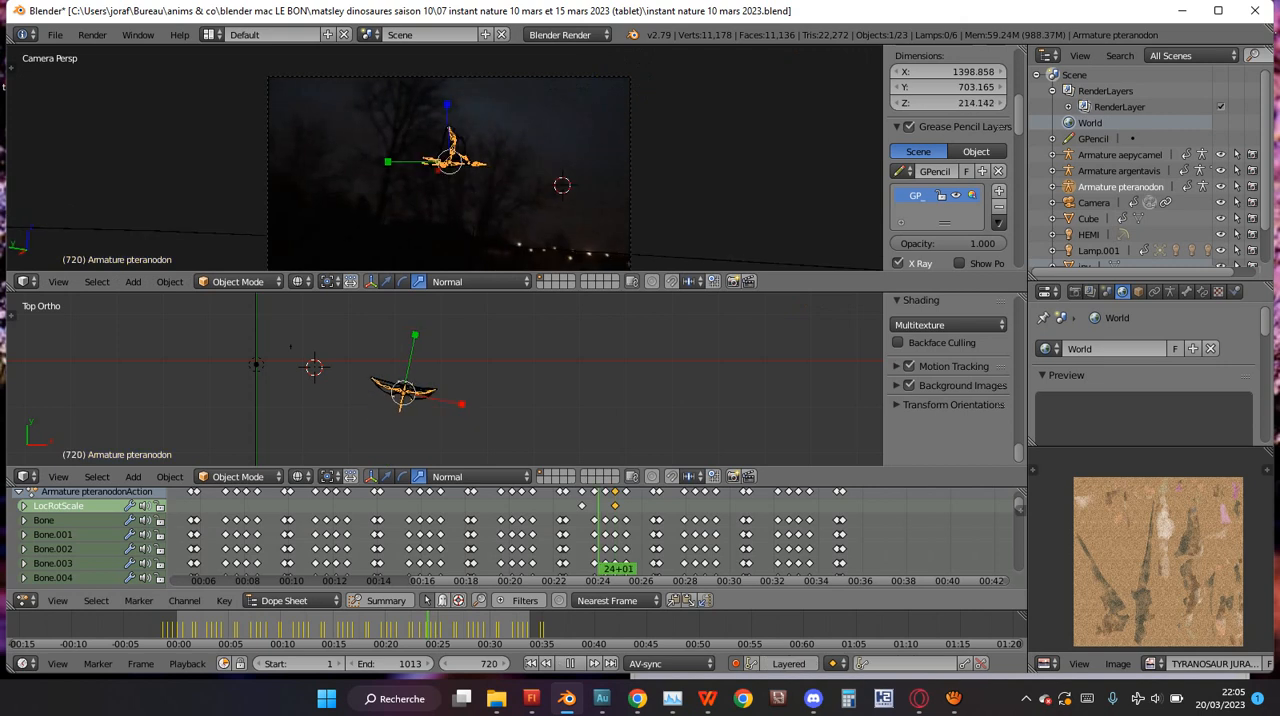
key(alt+a)
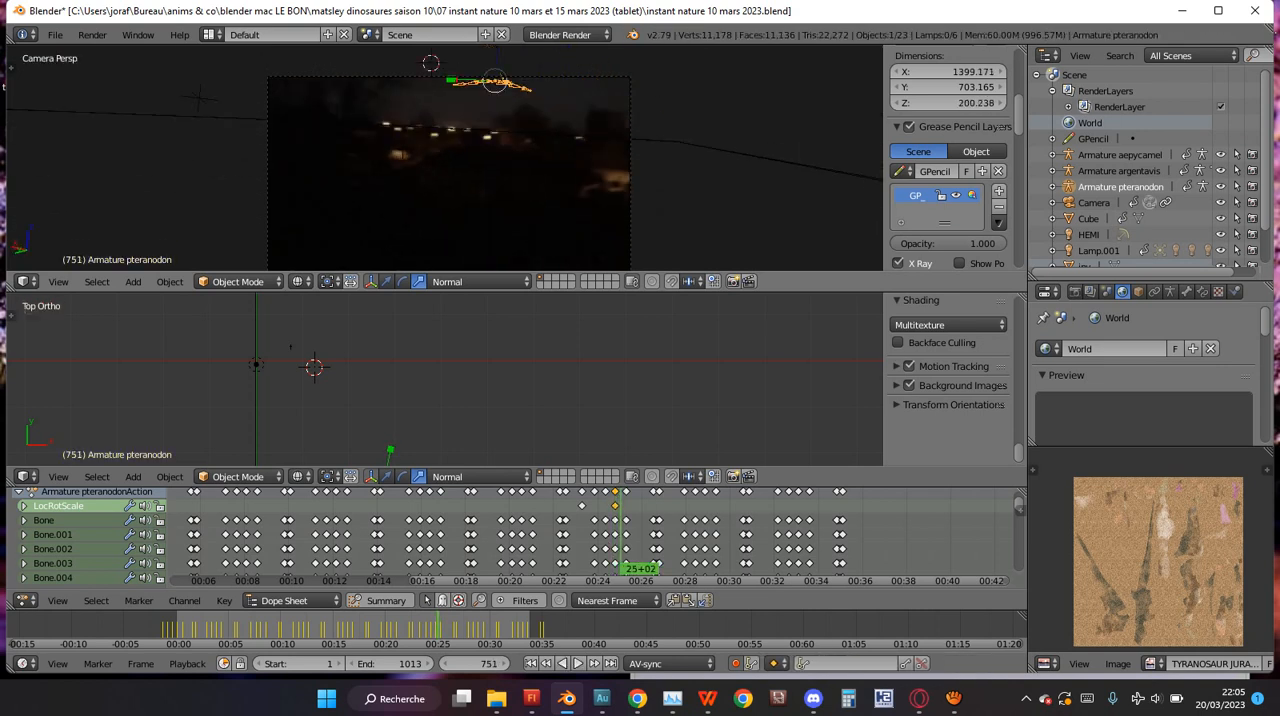
Play the flight forward to frame 758 and move the pteranodon toward negative Y in the top view there.
key(alt+a)
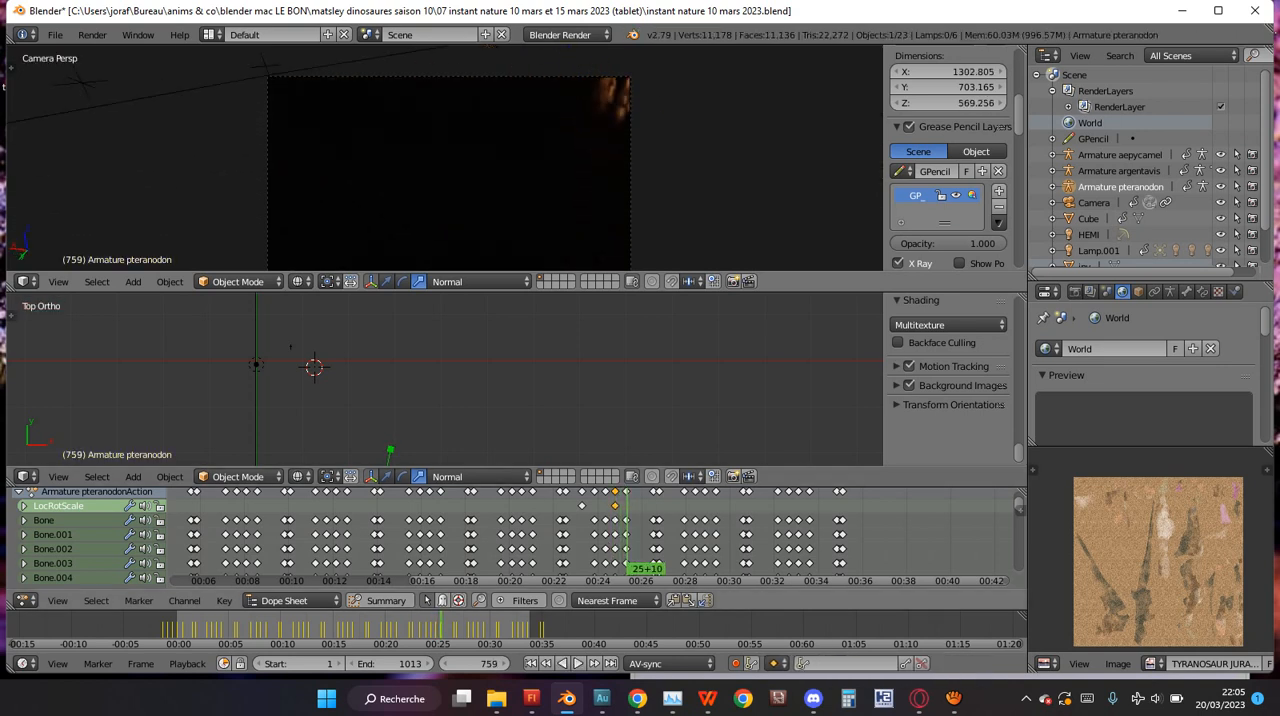
key(Left)
key(KP_Decimal)
scroll(443, 376, down, 4)
key(g)
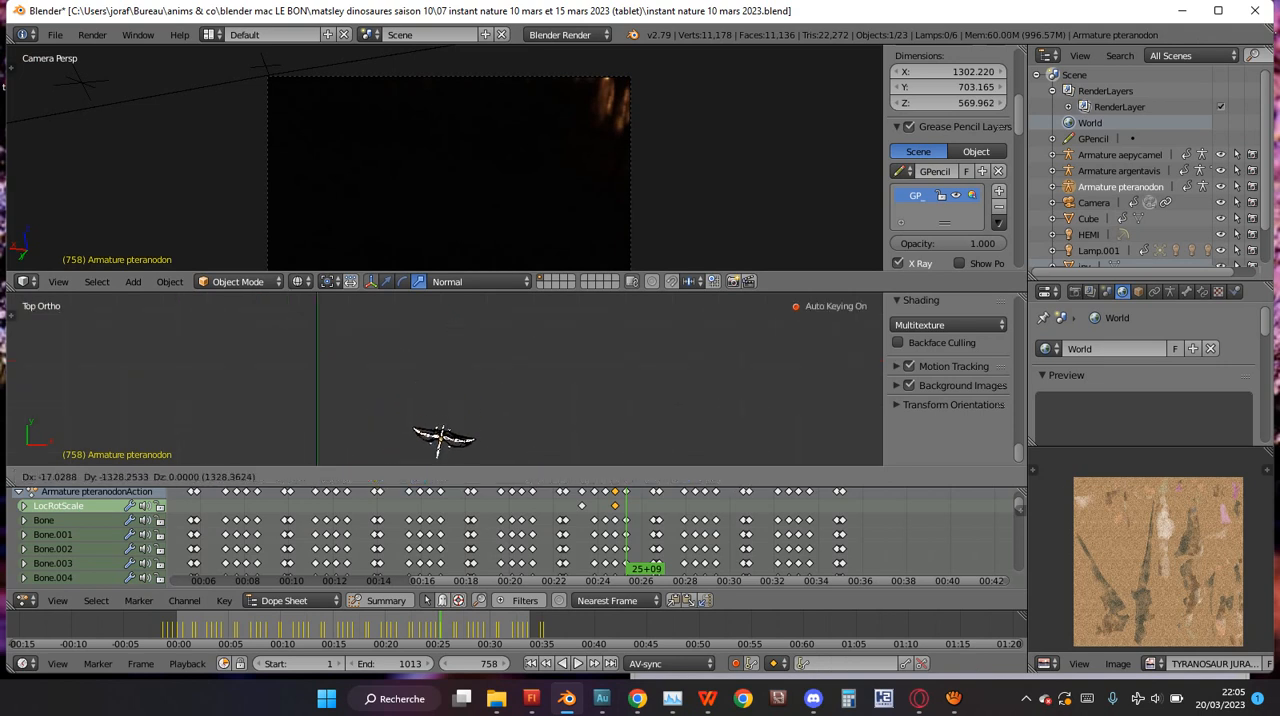
click(436, 441)
Rewind to just before the pteranodon's earliest LocRotScale keyframe and review the flight in playback.
scroll(436, 430, down, 5)
drag(608, 545, 575, 575)
key(alt+a)
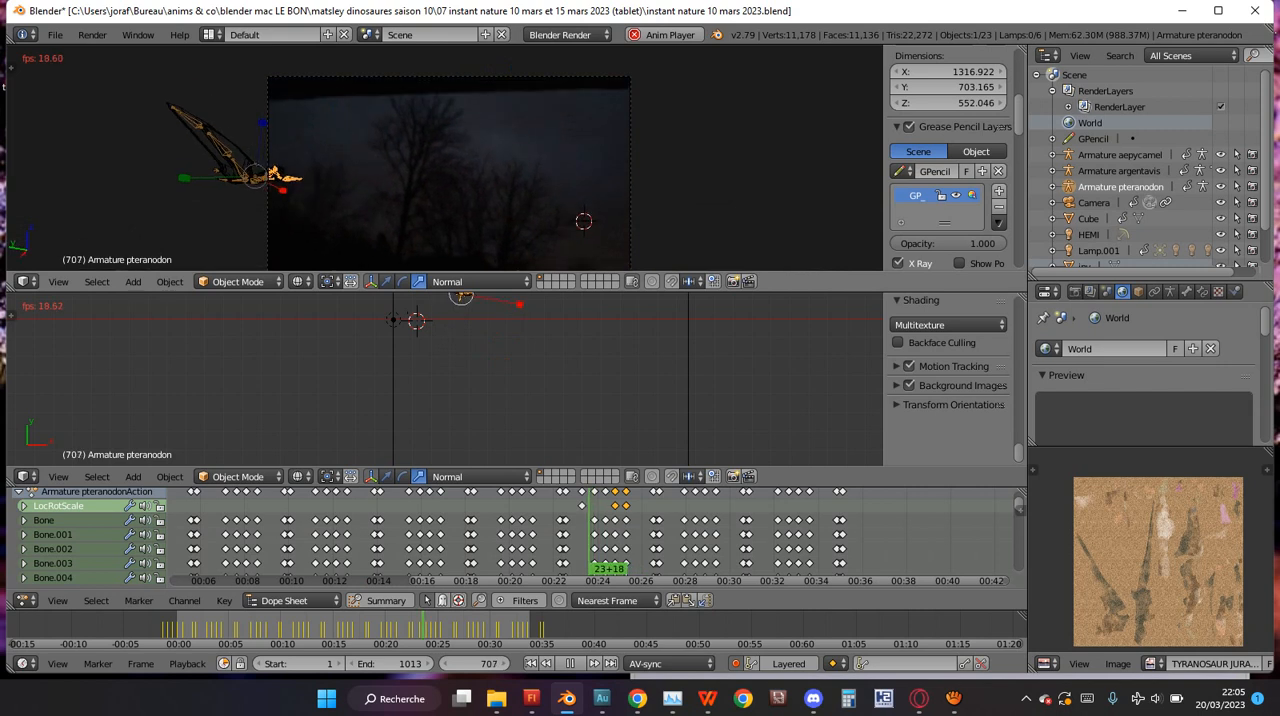
key(Escape)
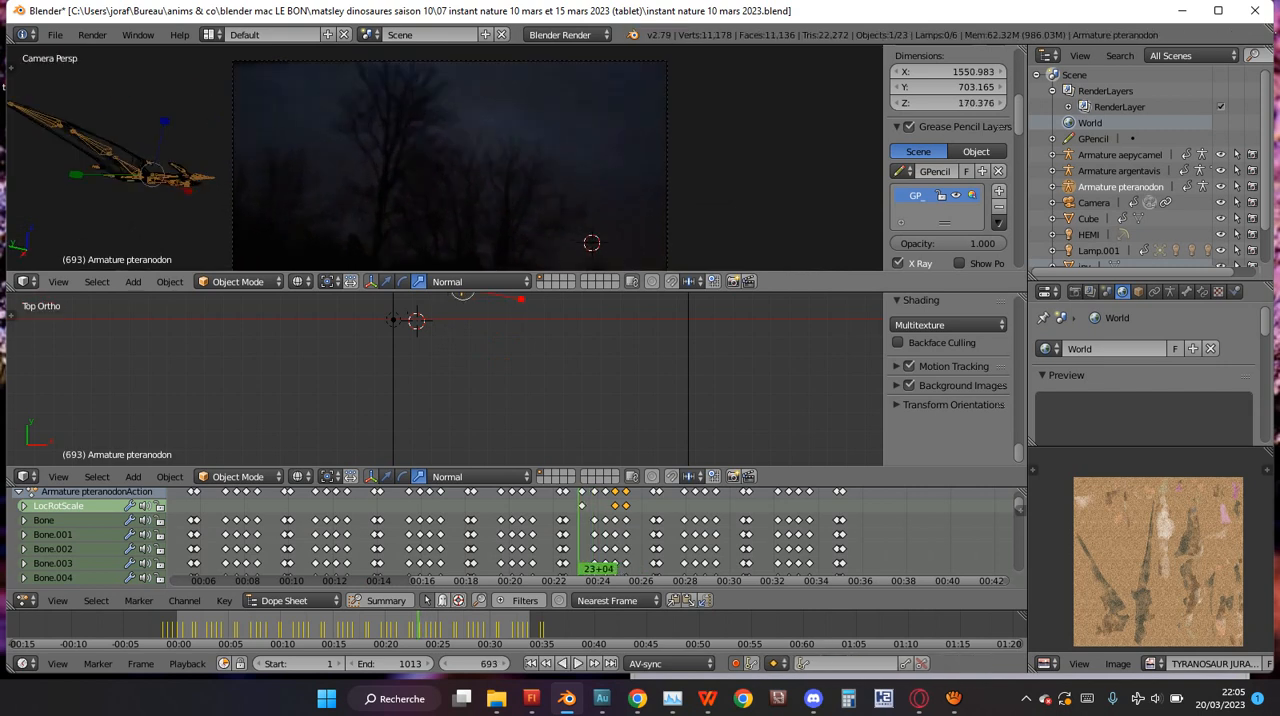
Move the pteranodon toward positive Y at frame 684, farther outside the camera frame, and save the project.
scroll(445, 160, down, 3)
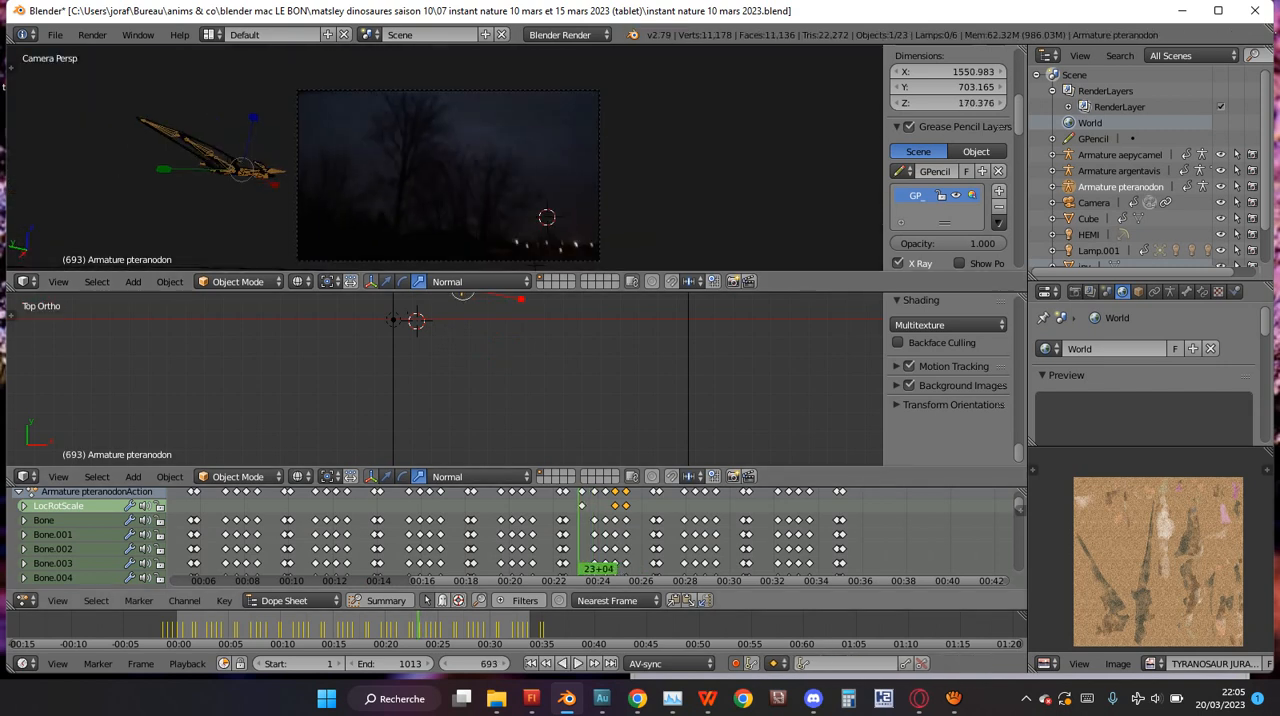
click(570, 540)
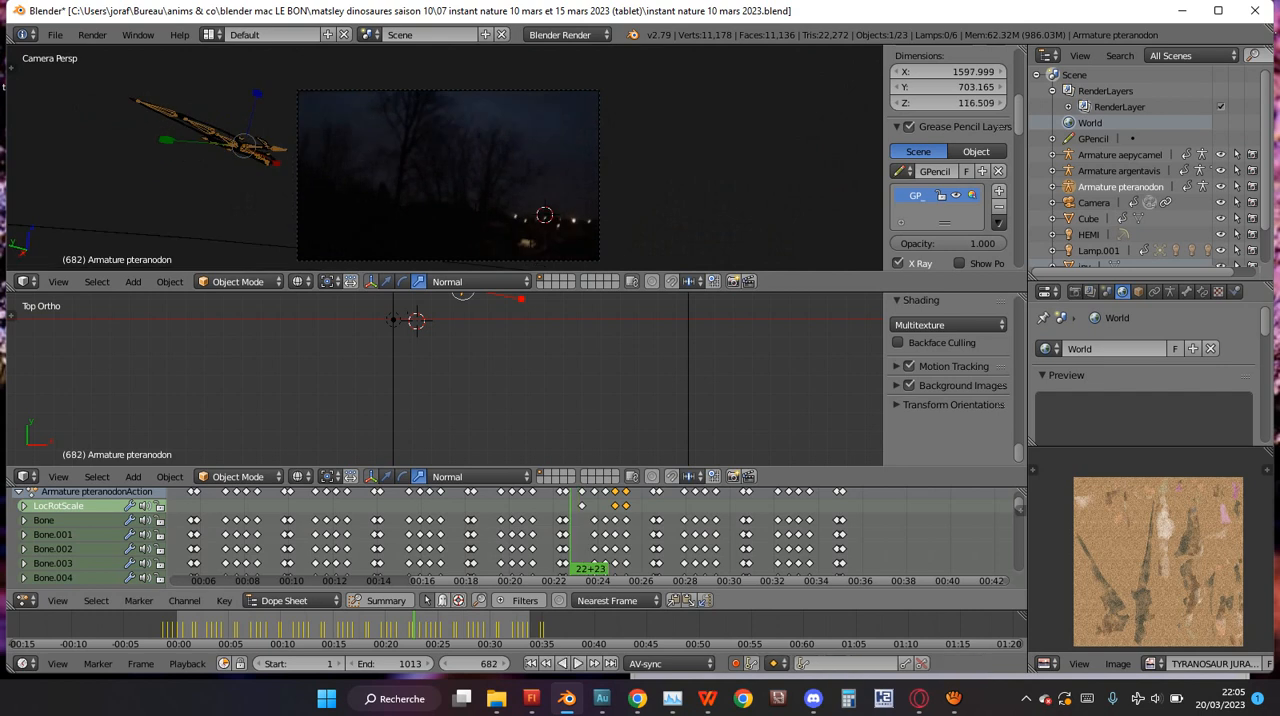
key(Up)
key(shift+alt+a)
key(alt+a)
key(KP_Decimal)
scroll(445, 379, down, 4)
key(g)
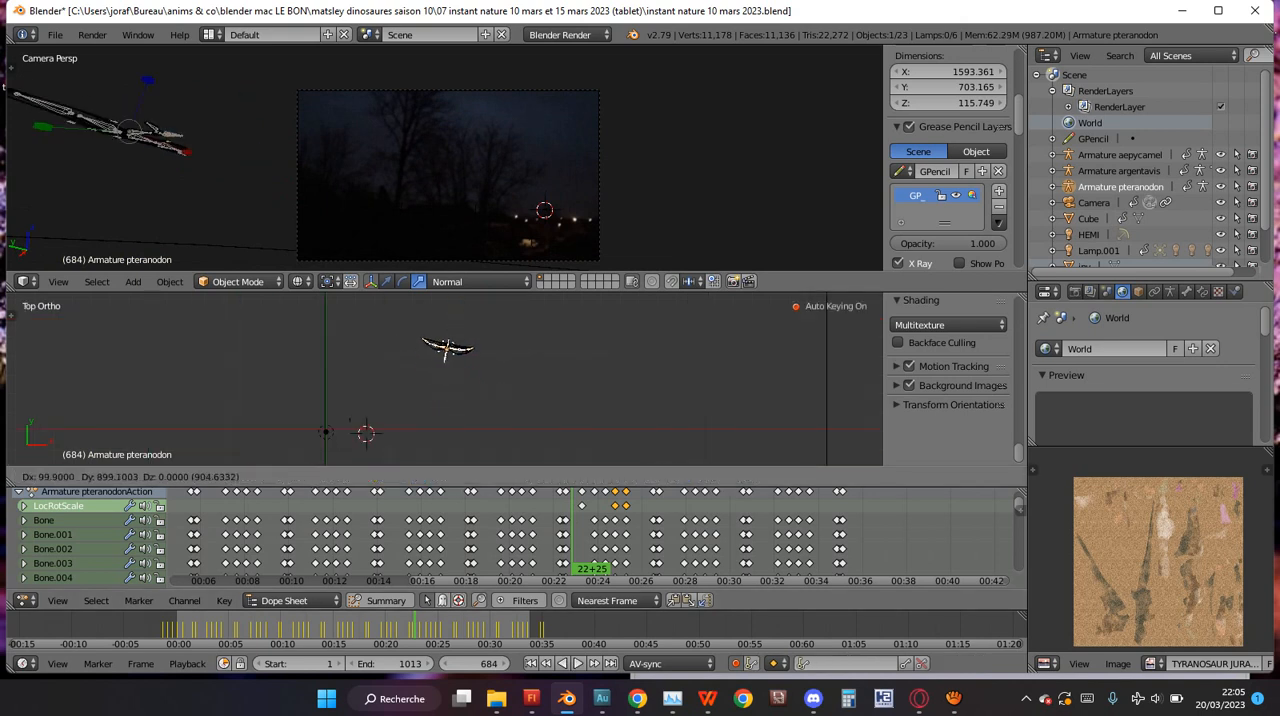
click(465, 327)
key(ctrl+s)
click(465, 327)
Switch to aTube Catcher to check the screen recording and return to Blender.
click(954, 698)
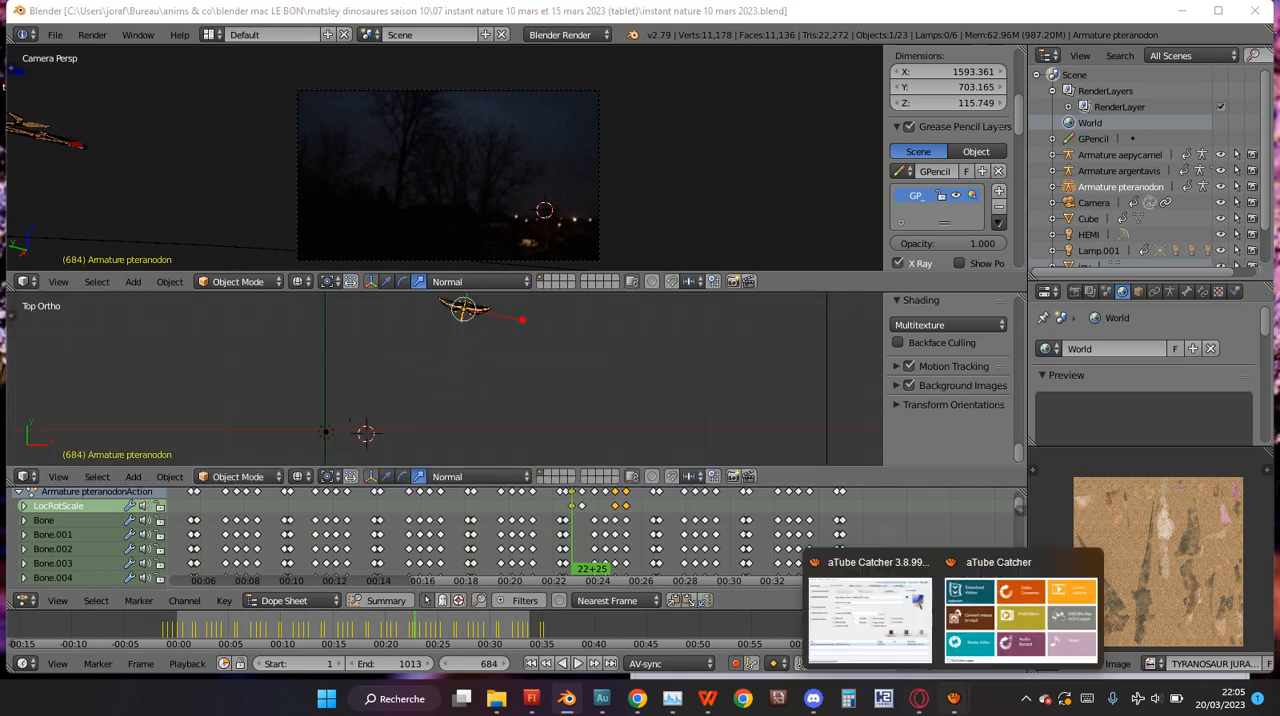
click(870, 619)
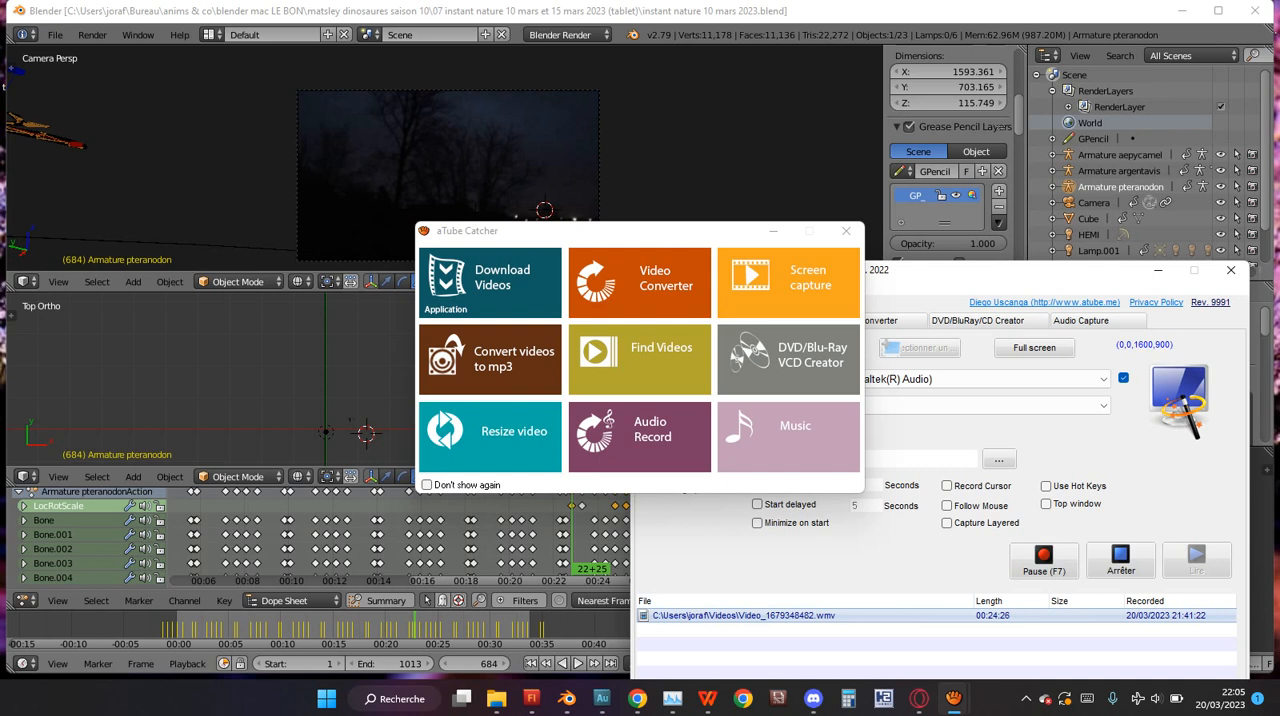
click(699, 167)
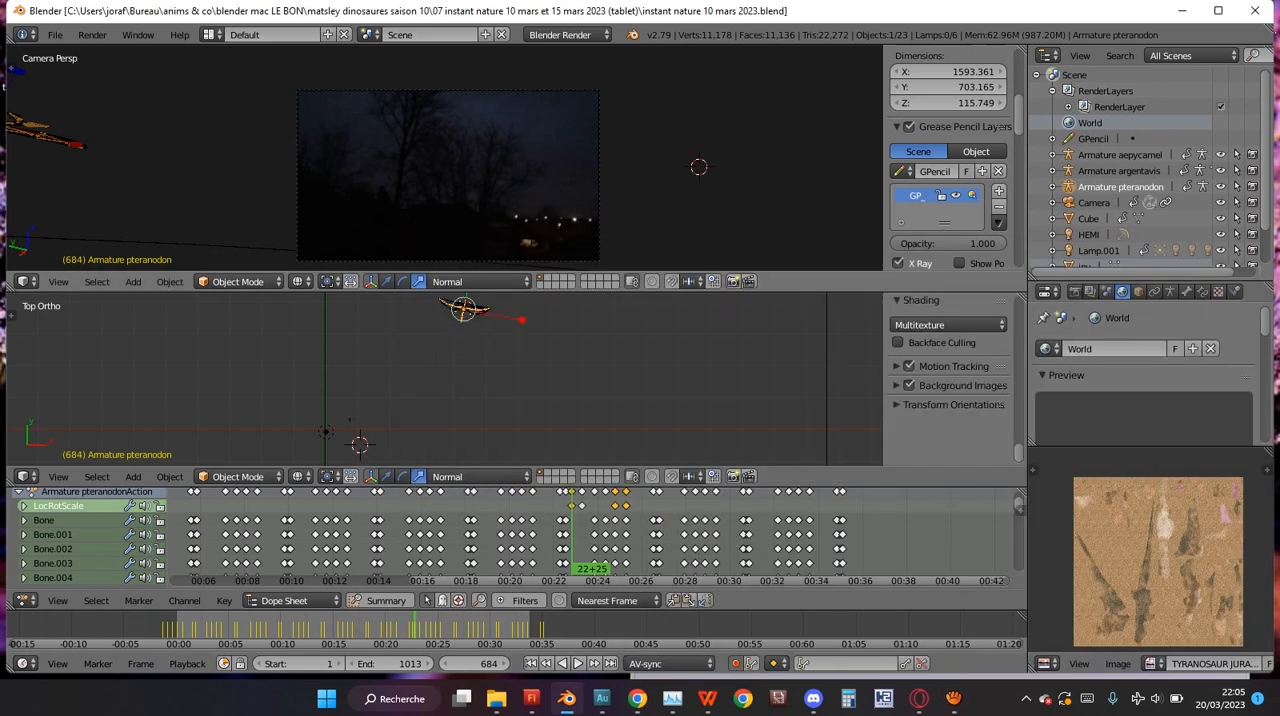
Show the render settings and look through the shading and performance options.
click(1075, 292)
scroll(1144, 375, down, 13)
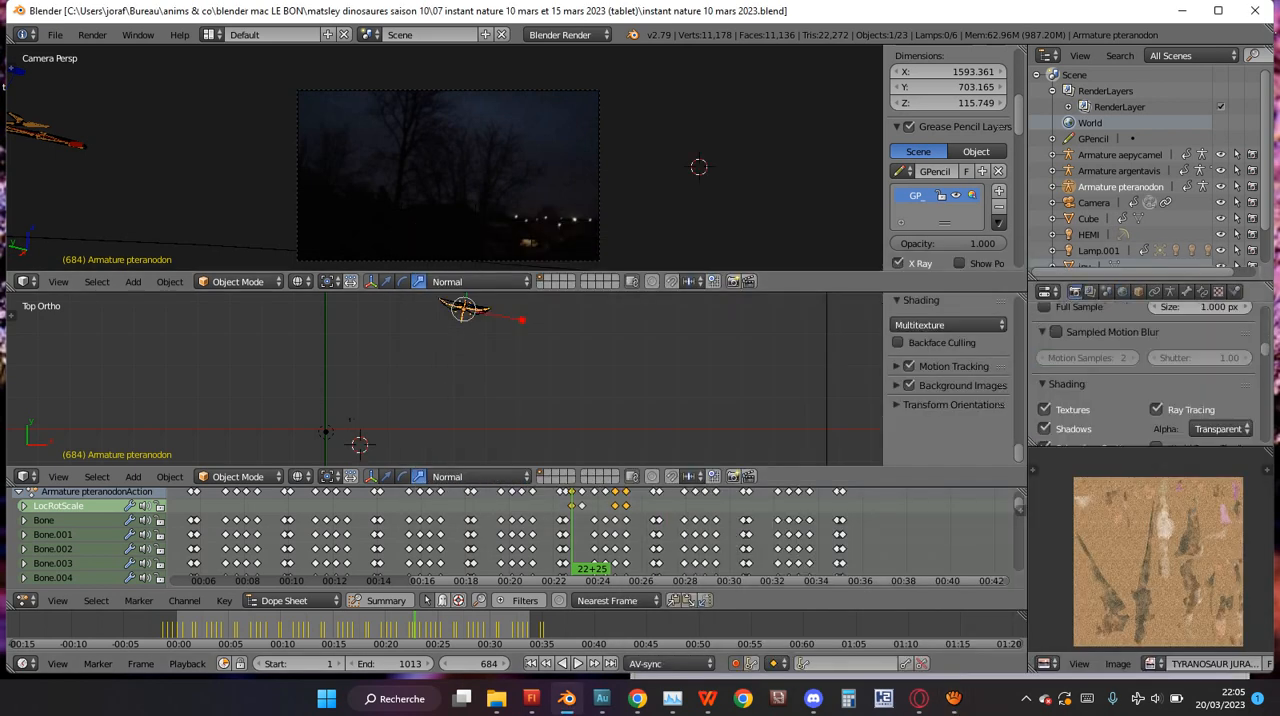
scroll(1150, 375, up, 3)
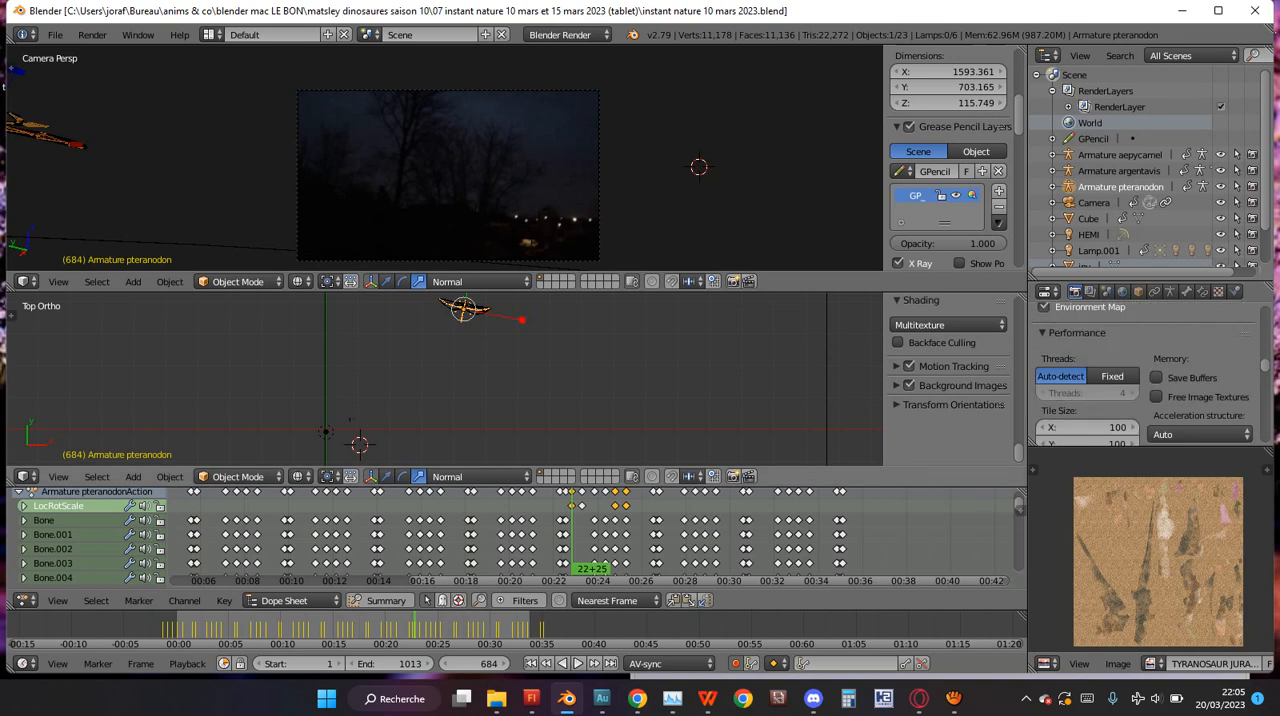
Play the flight to frame 727 and preview the pteranodon rendered in the camera view.
key(alt+a)
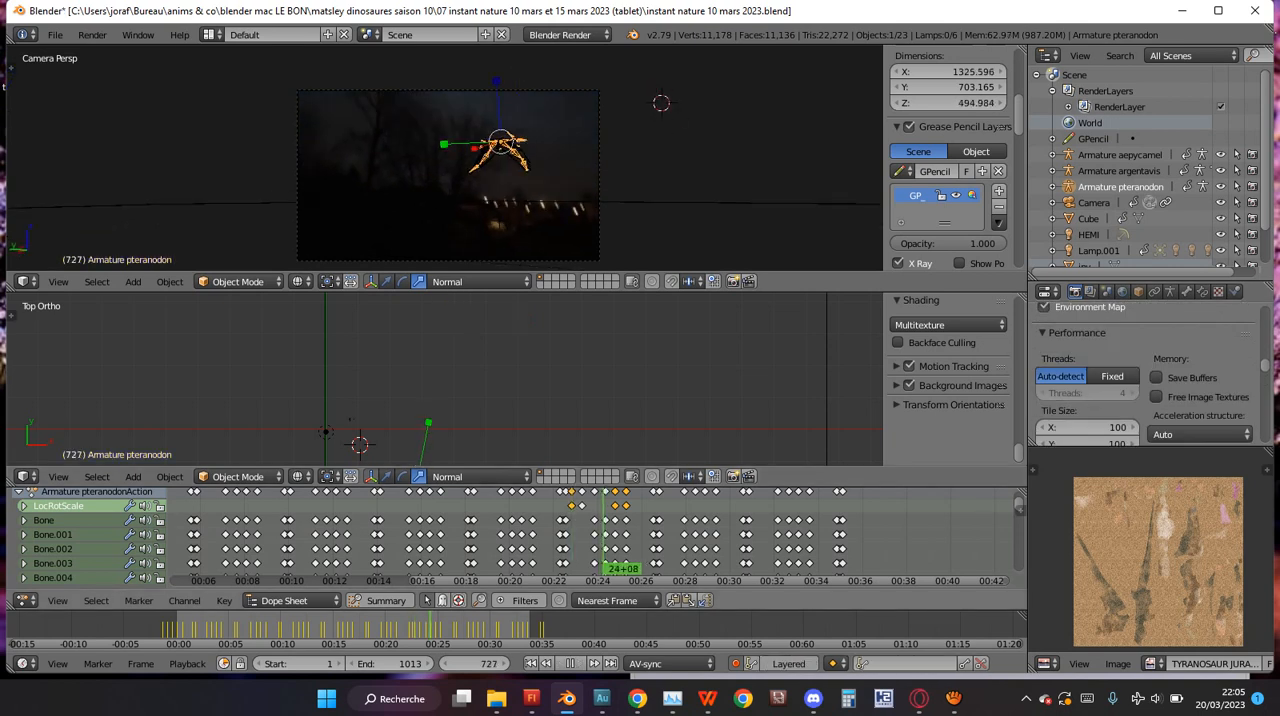
key(alt+a)
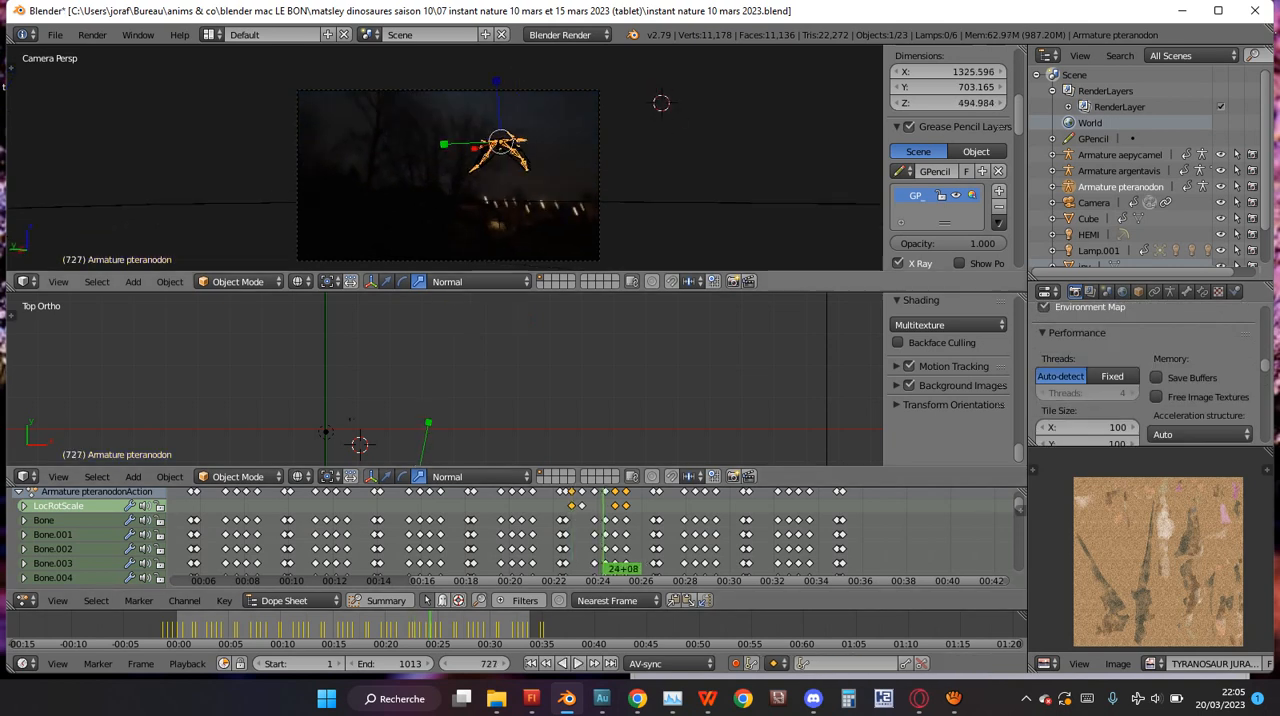
scroll(445, 158, up, 2)
key(shift+z)
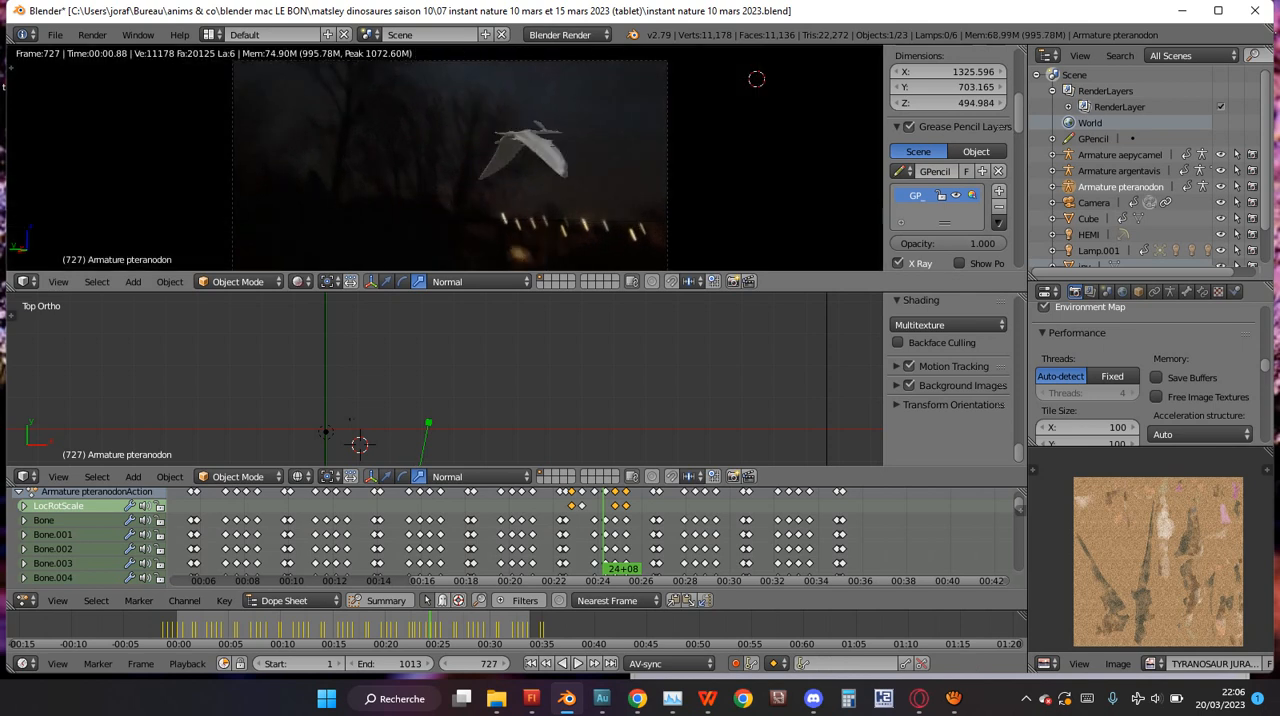
Inspect the rendered pteranodon at frame 727 in a maximized camera view, then restore wireframe and the regular layout.
key(shift+z)
scroll(445, 158, up, 3)
key(shift+space)
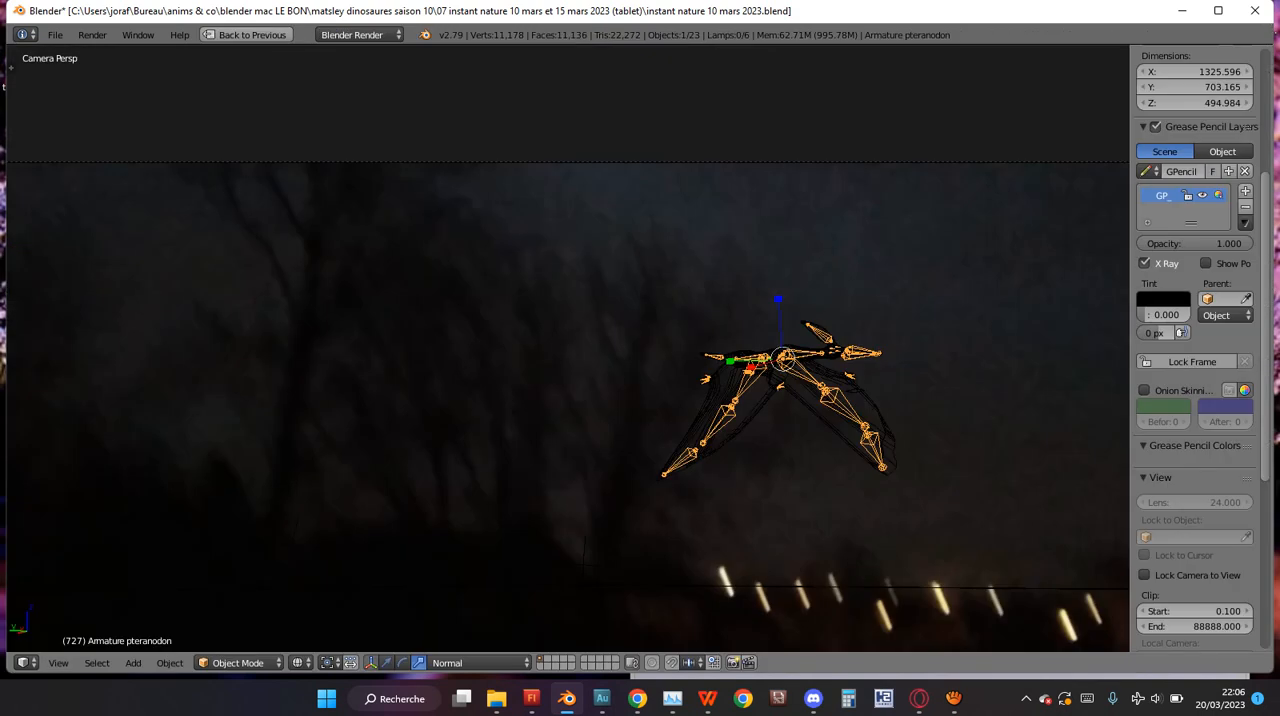
key(shift+z)
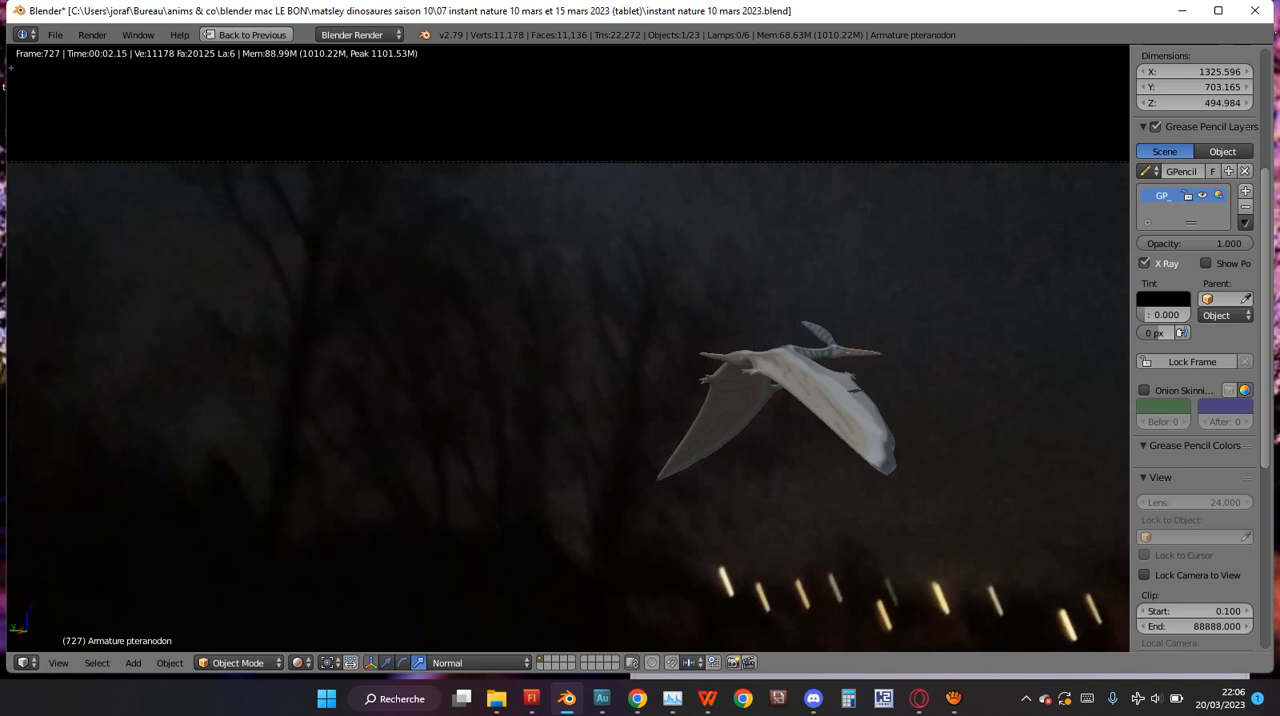
key(shift+z)
scroll(568, 348, down, 4)
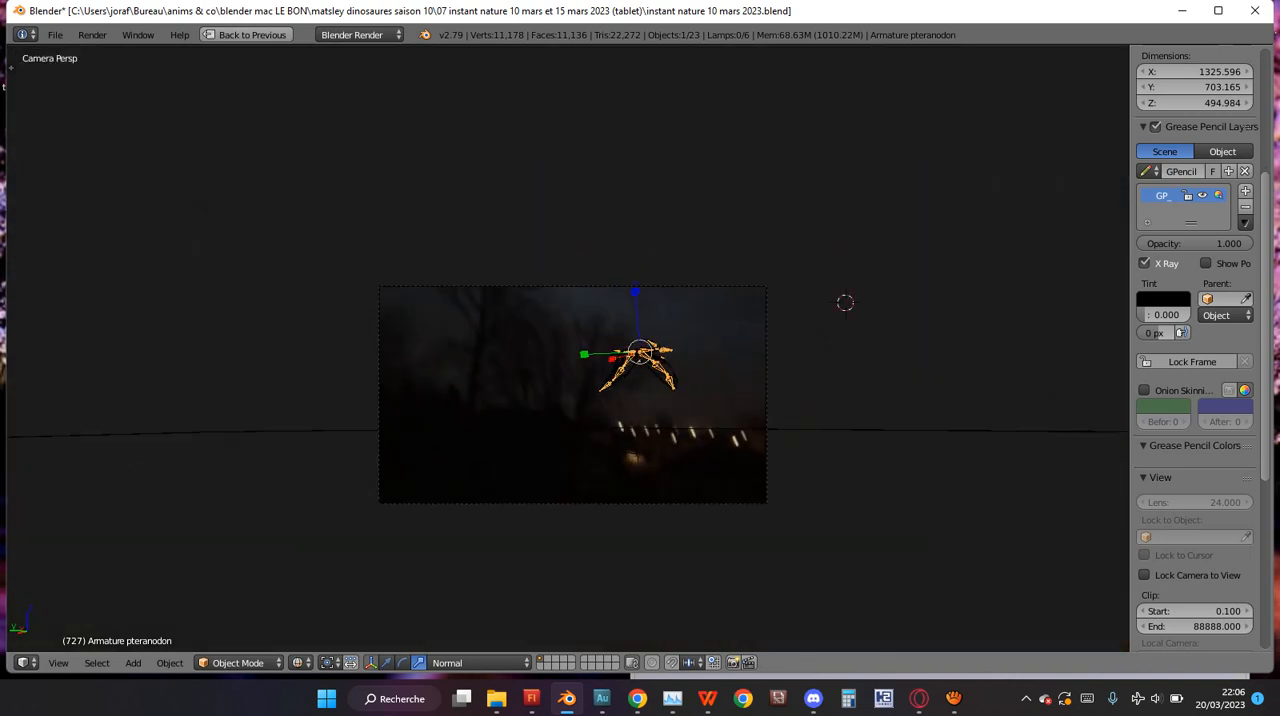
scroll(570, 347, up, 1)
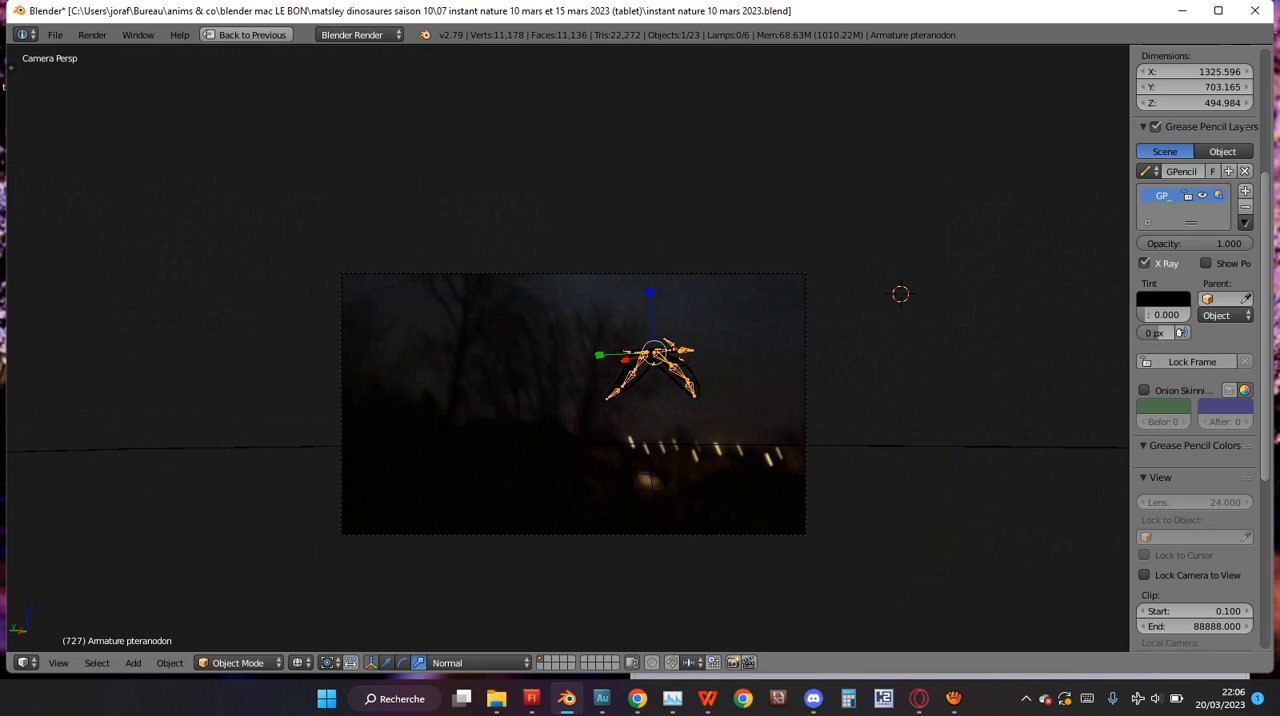
key(ctrl+Up)
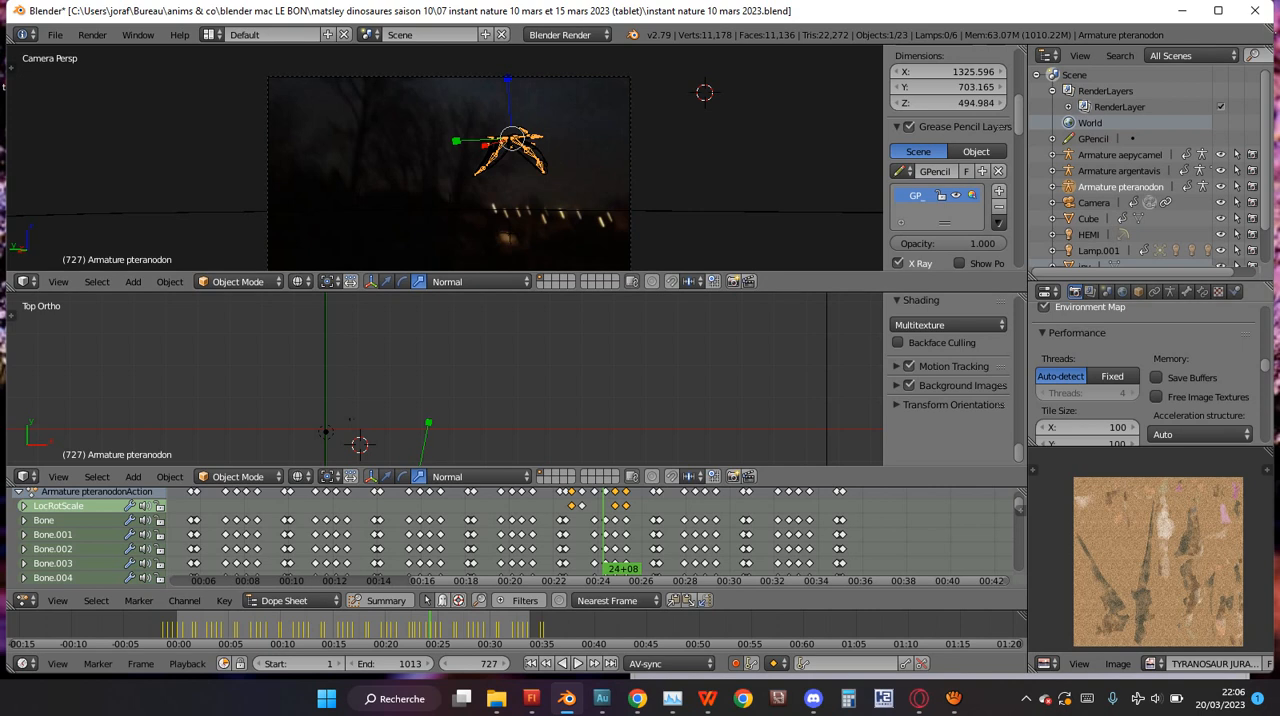
key(ctrl+Up)
key(ctrl+Up)
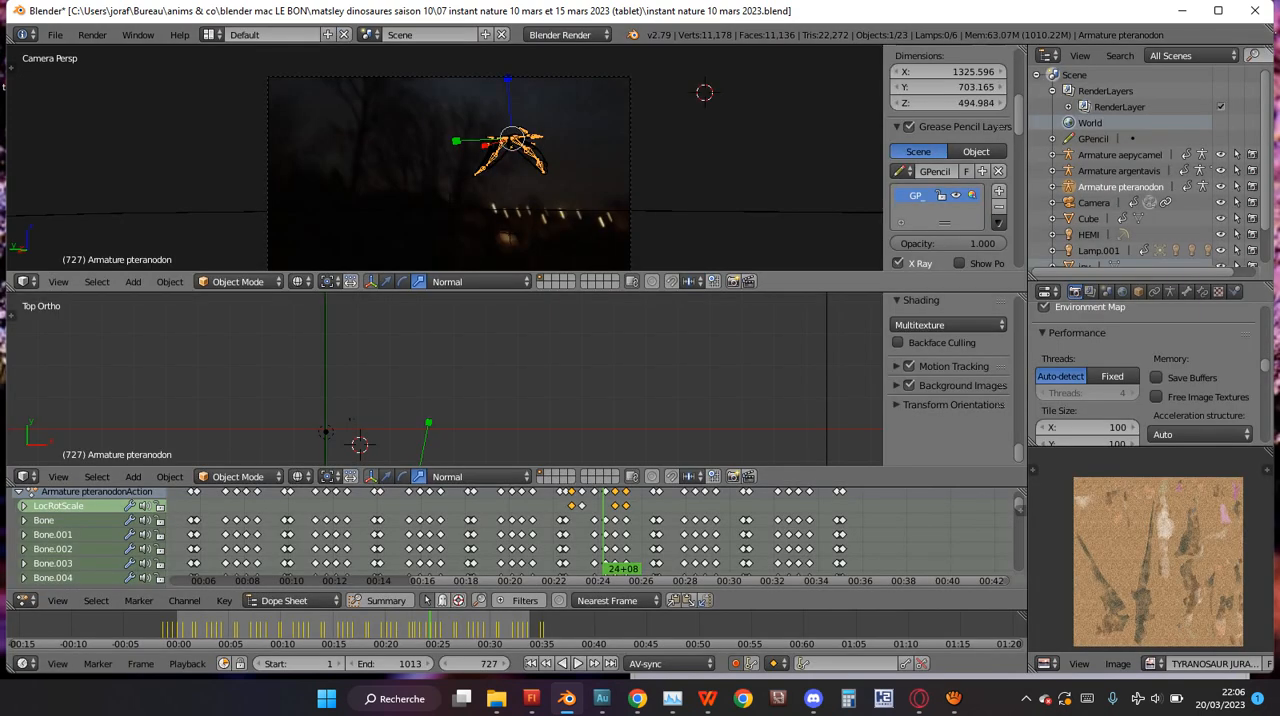
key(ctrl+Up)
key(ctrl+Up)
key(ctrl+Up)
key(ctrl+Up)
key(ctrl+Up)
key(ctrl+Up)
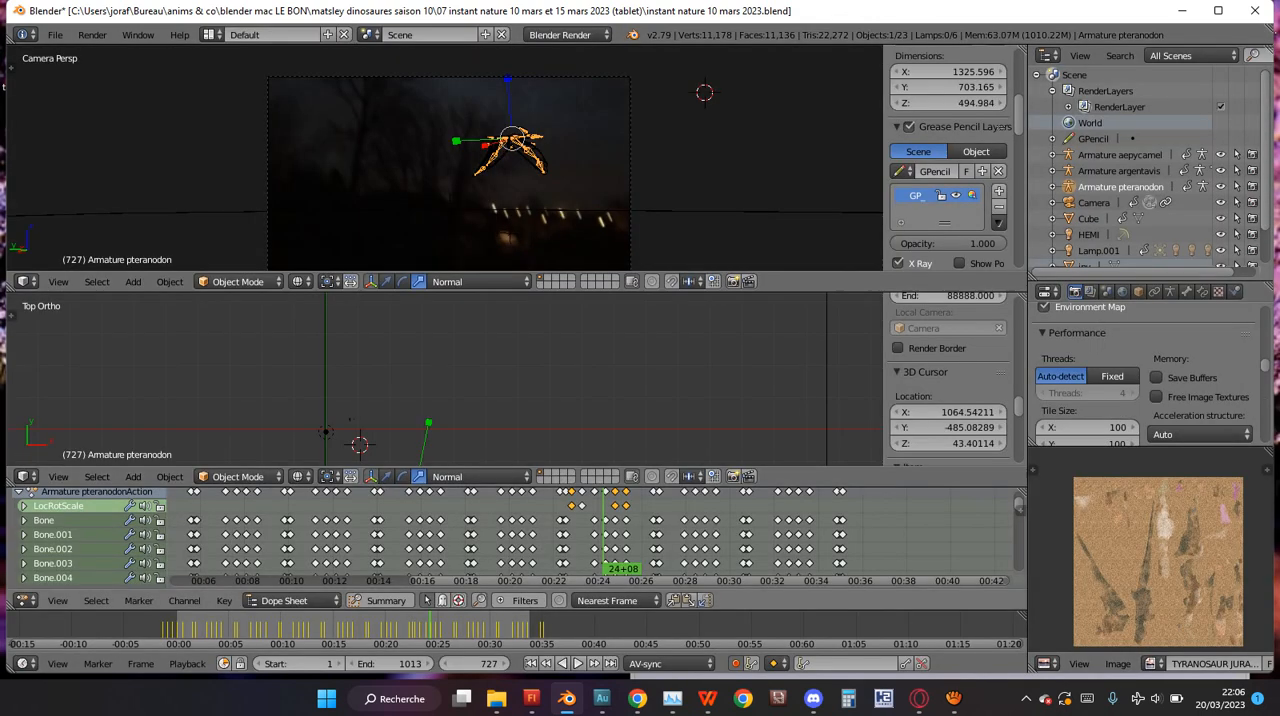
key(ctrl+Up)
key(ctrl+Up)
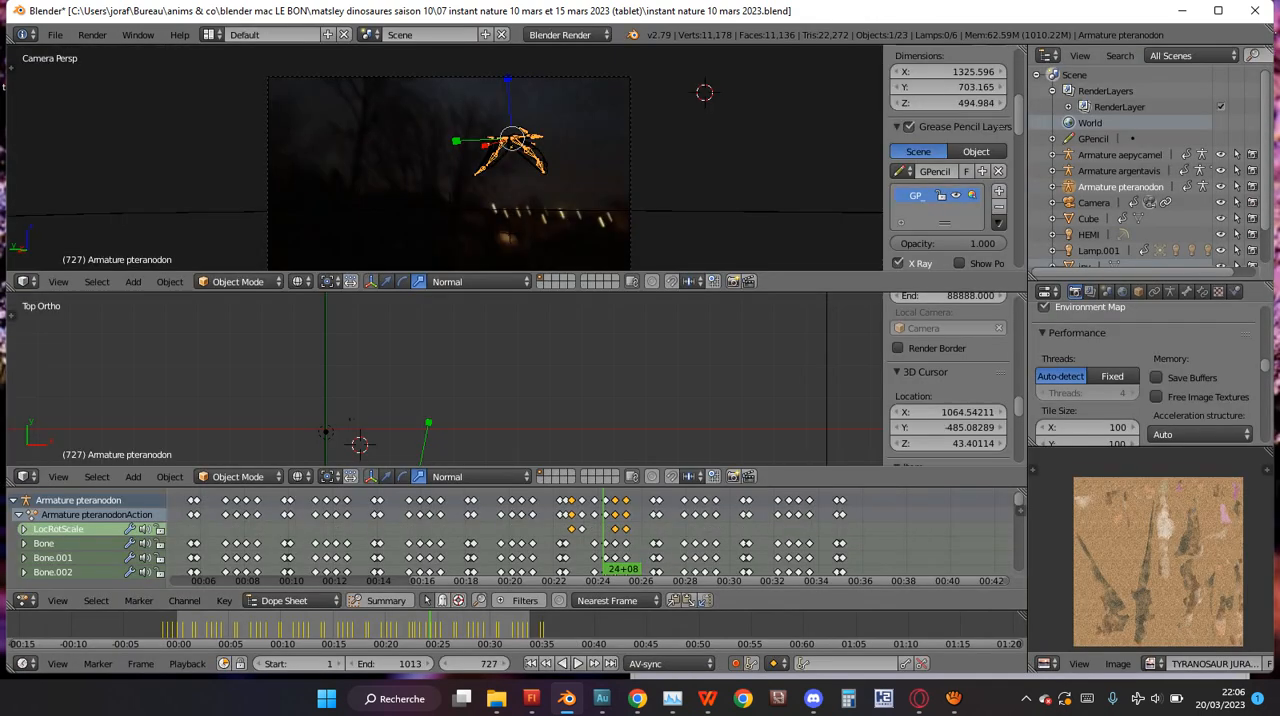
key(ctrl+Up)
key(ctrl+Up)
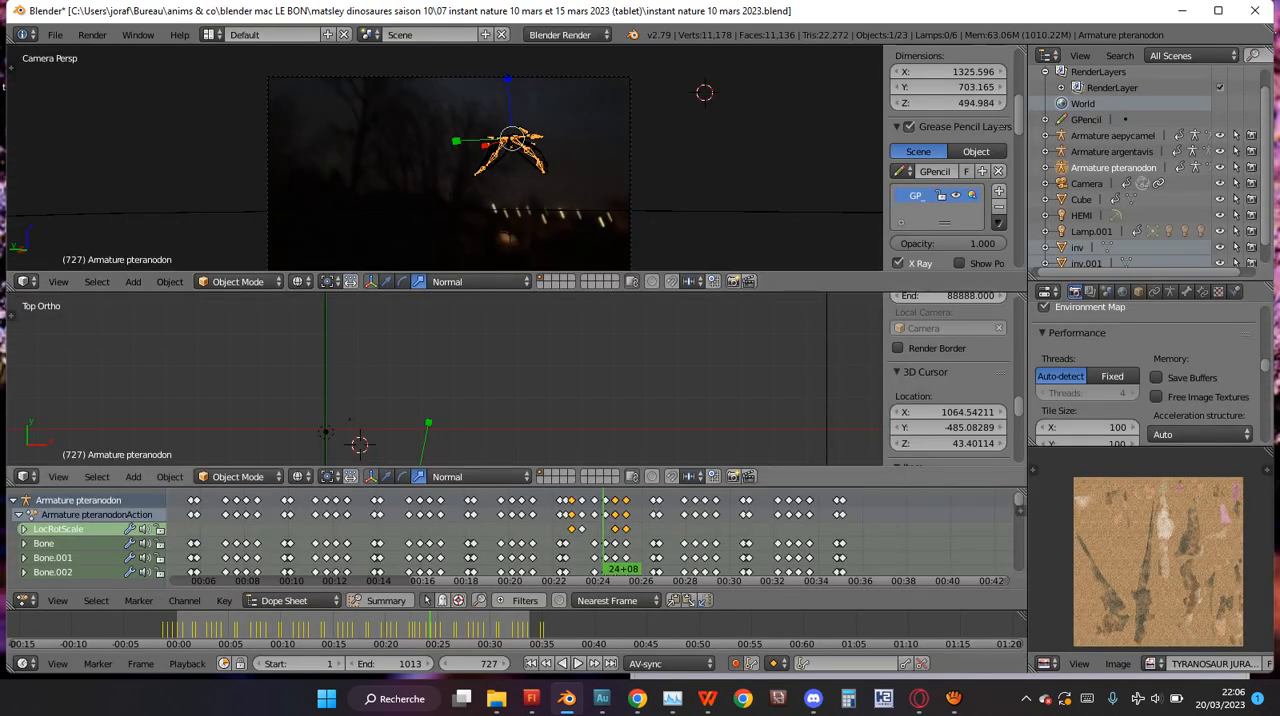
scroll(1140, 165, down, 1)
scroll(1145, 380, down, 3)
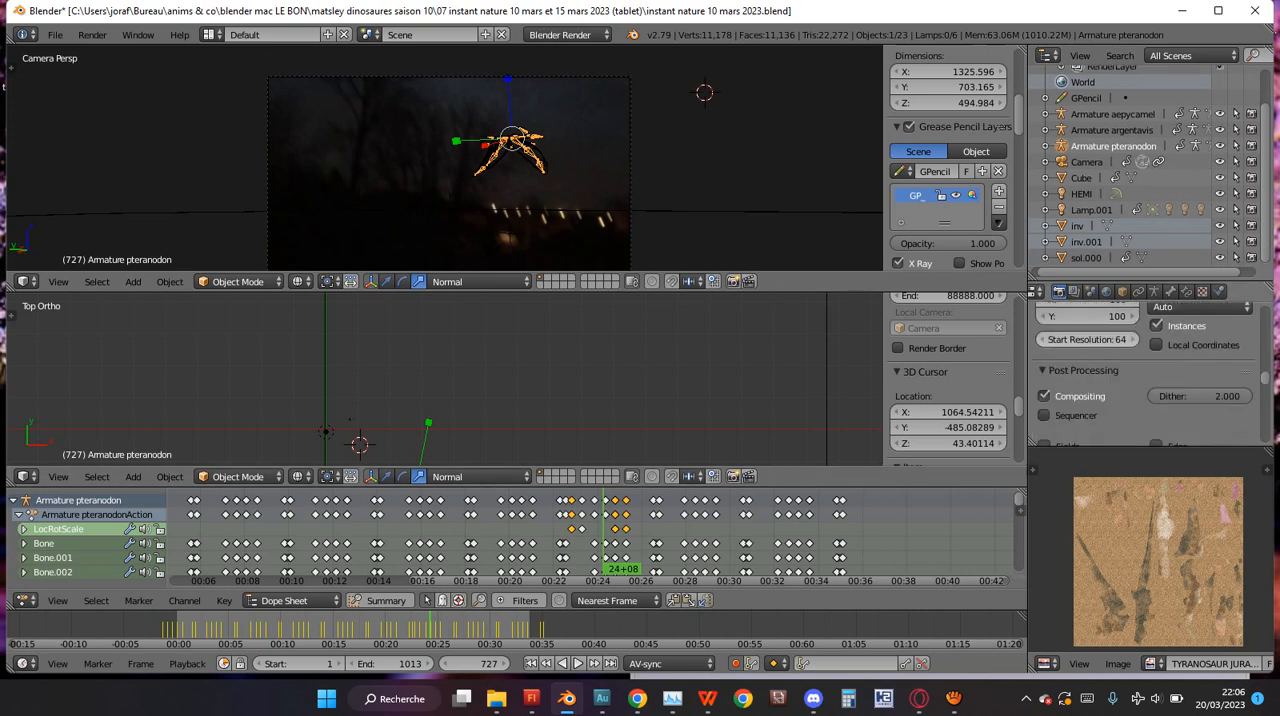
Recheck the rendered camera view at frame 727 and look through the render output and encoding settings.
scroll(444, 158, up, 1)
key(shift+z)
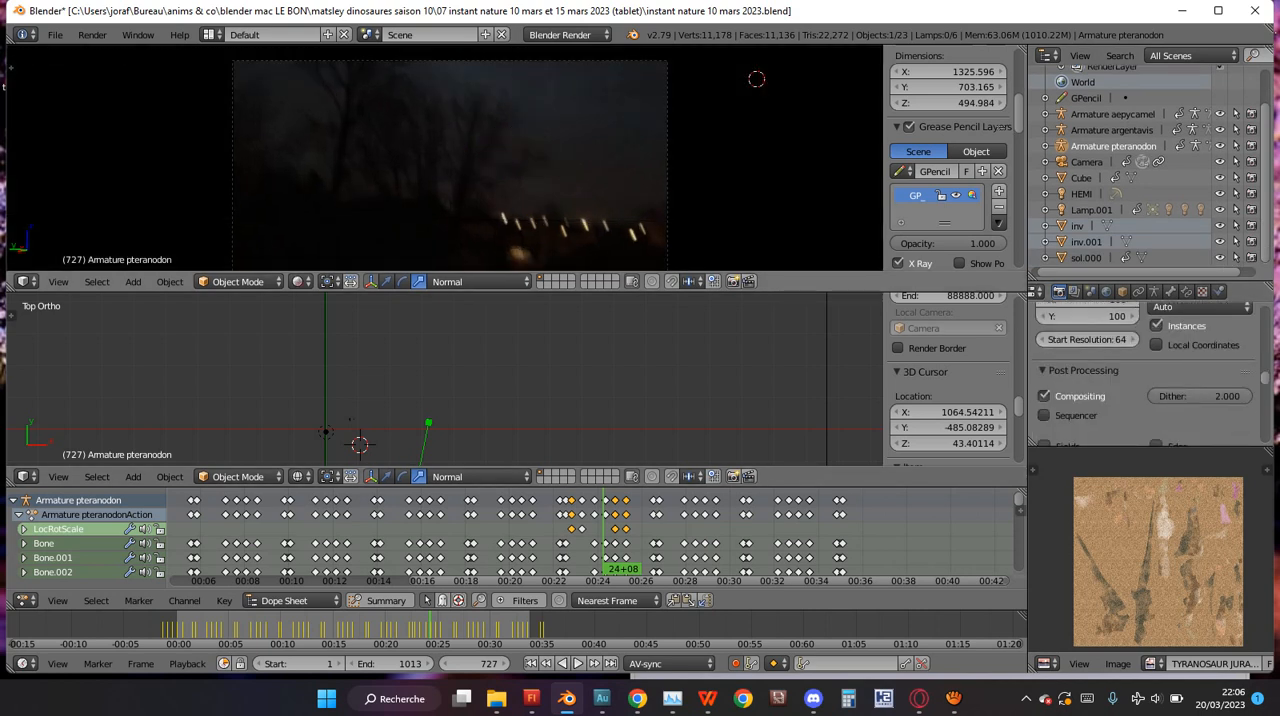
key(shift+z)
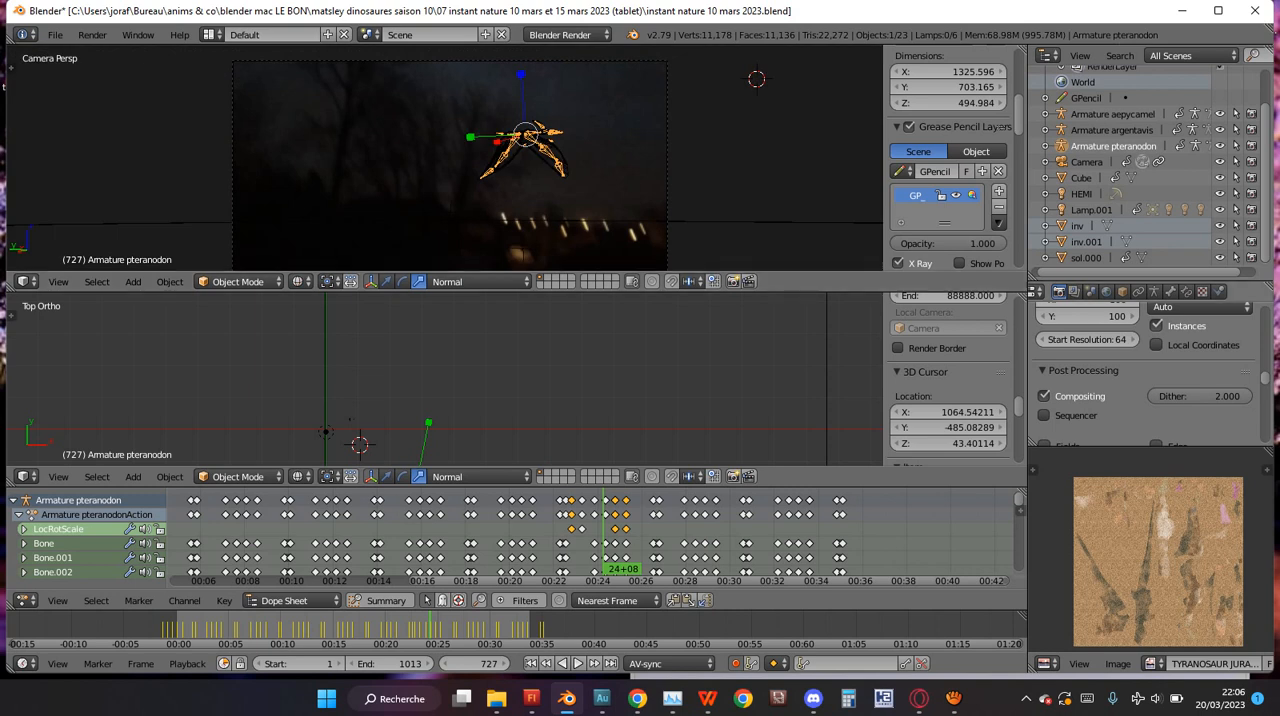
scroll(1145, 370, down, 10)
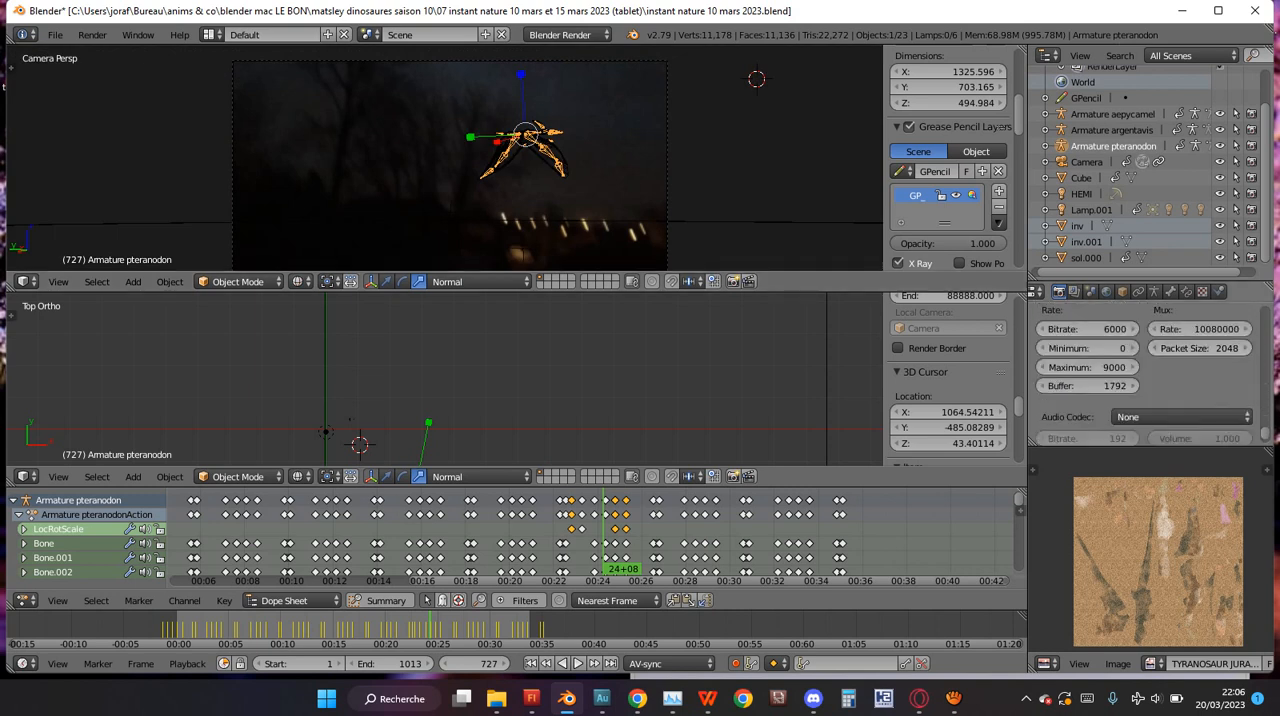
scroll(1145, 370, up, 5)
scroll(1145, 292, up, 1)
Change the top view to front orthographic and select the lamp Lamp.001.
key(KP_1)
scroll(444, 378, up, 5)
ctrl+scroll(444, 378, down, 7)
shift+scroll(444, 378, down, 5)
scroll(444, 378, up, 3)
shift+scroll(444, 378, up, 1)
shift+scroll(444, 378, up, 5)
ctrl+scroll(444, 378, down, 7)
click(1091, 210)
scroll(444, 378, down, 4)
scroll(444, 378, up, 4)
key(g)
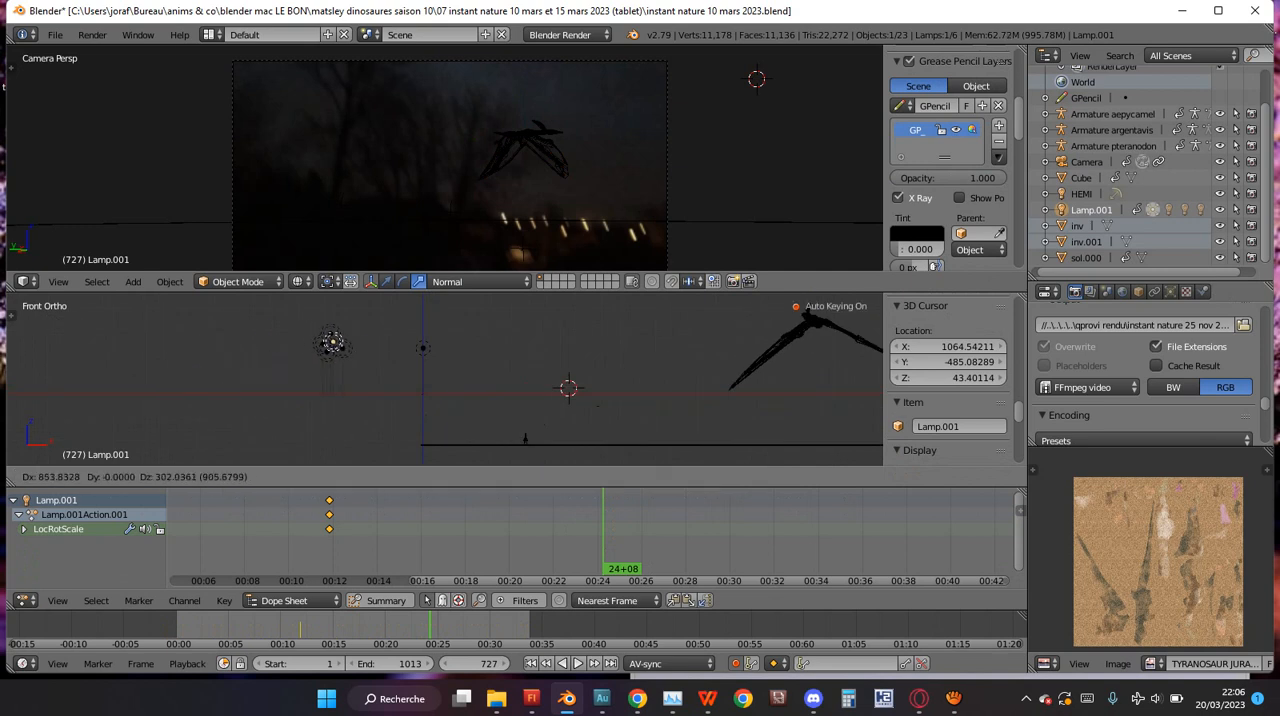
key(Escape)
scroll(444, 378, down, 5)
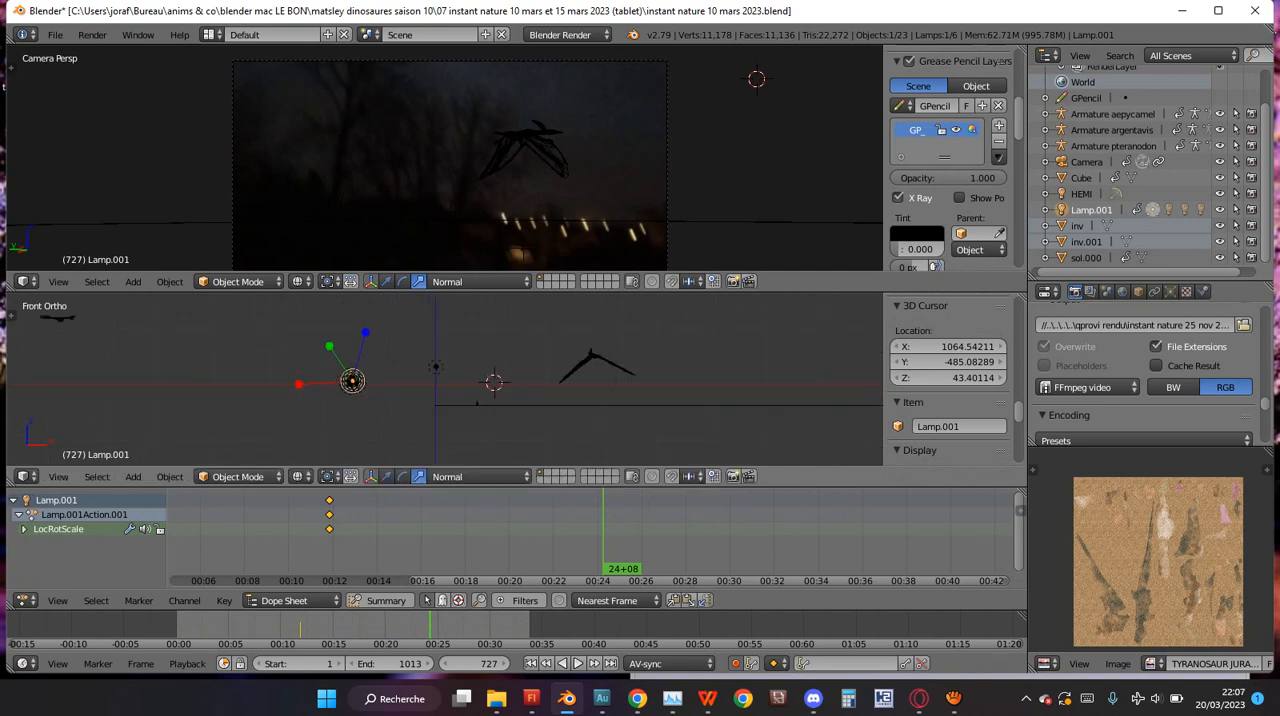
Review Lamp.001's light type, energy, falloff and shadow settings.
click(1170, 292)
scroll(1090, 378, down, 6)
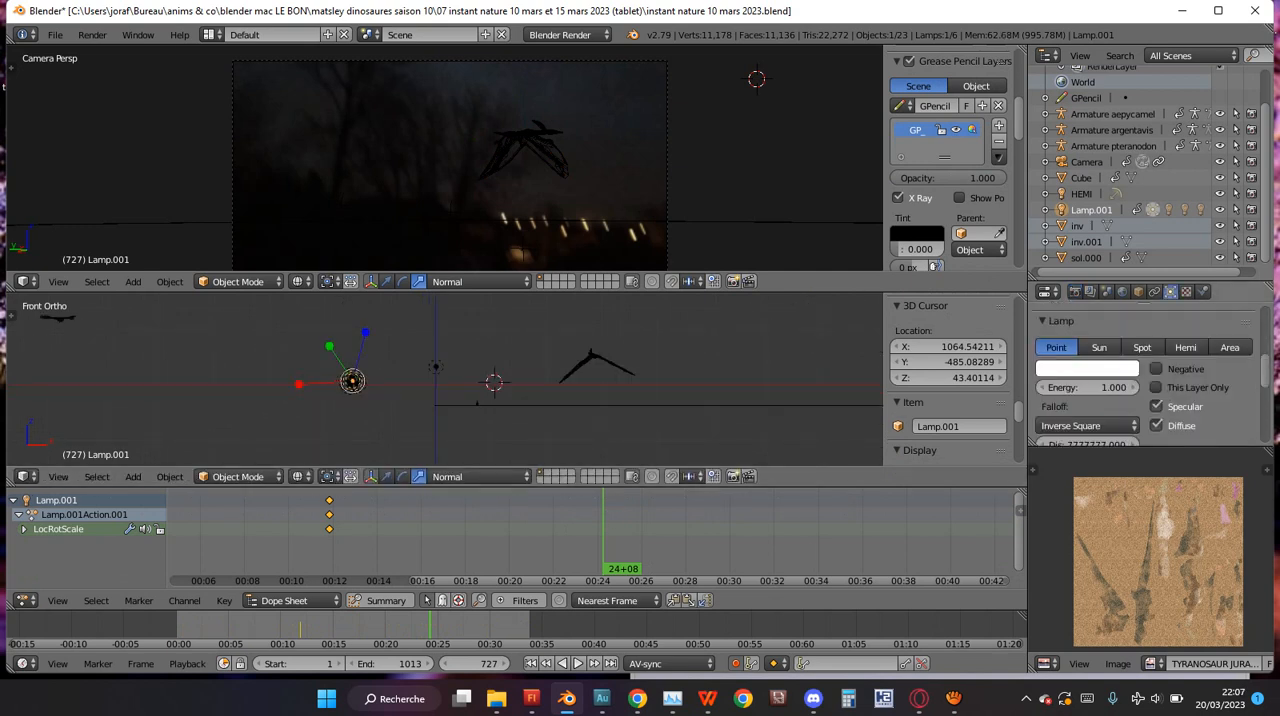
scroll(1090, 360, down, 4)
scroll(1090, 370, down, 1)
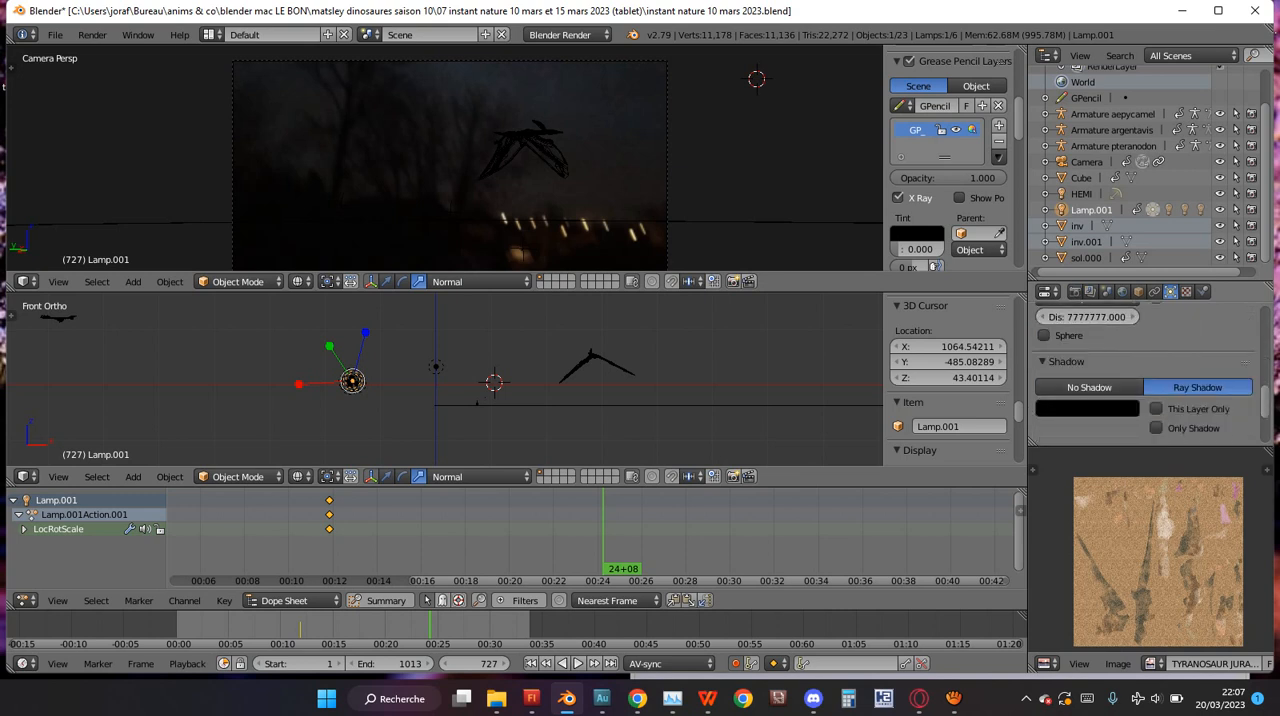
Move Lamp.001 far above the scene in the front view and delete its keyframes.
click(437, 405)
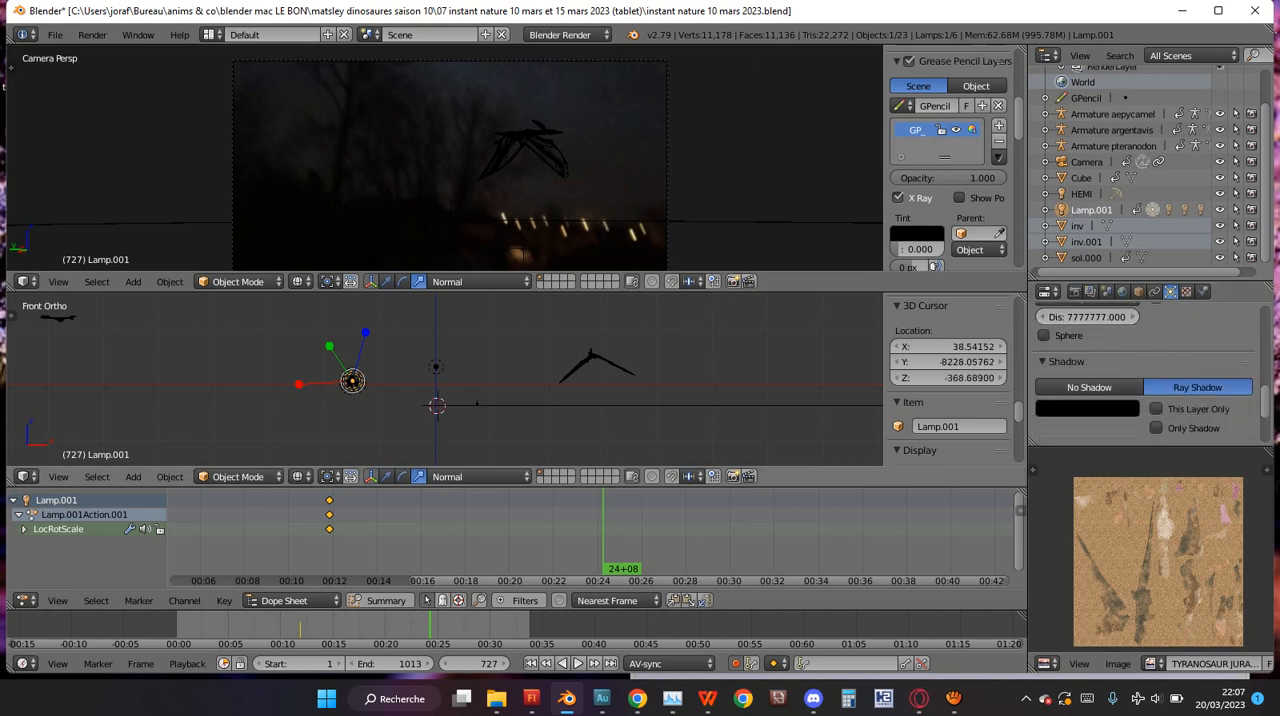
scroll(440, 430, down, 4)
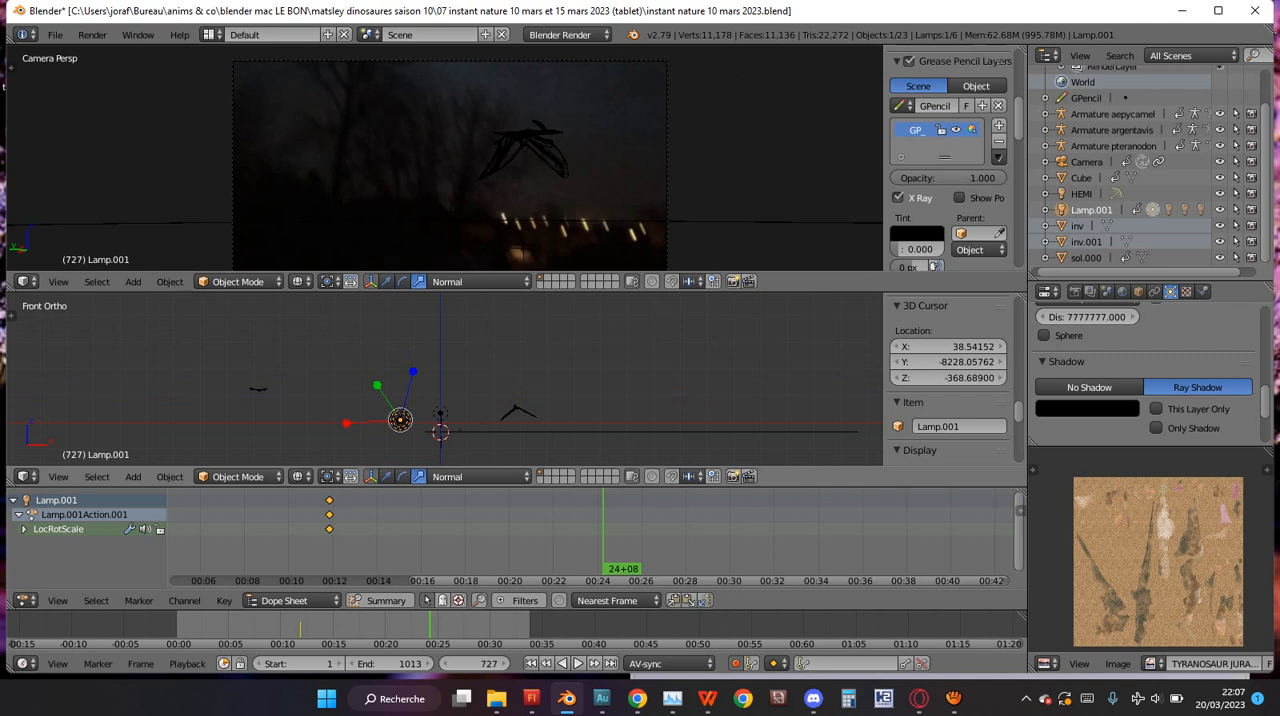
scroll(440, 430, up, 2)
scroll(440, 430, down, 8)
key(g)
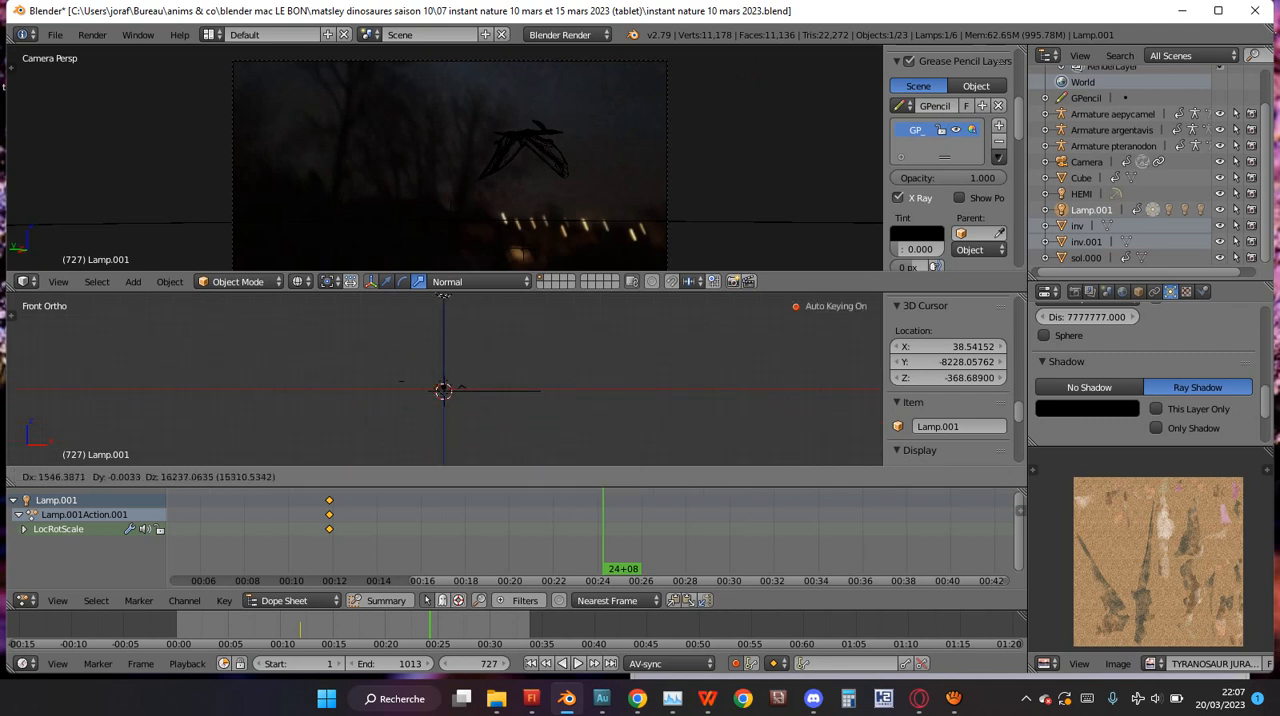
key(Return)
key(x)
key(Return)
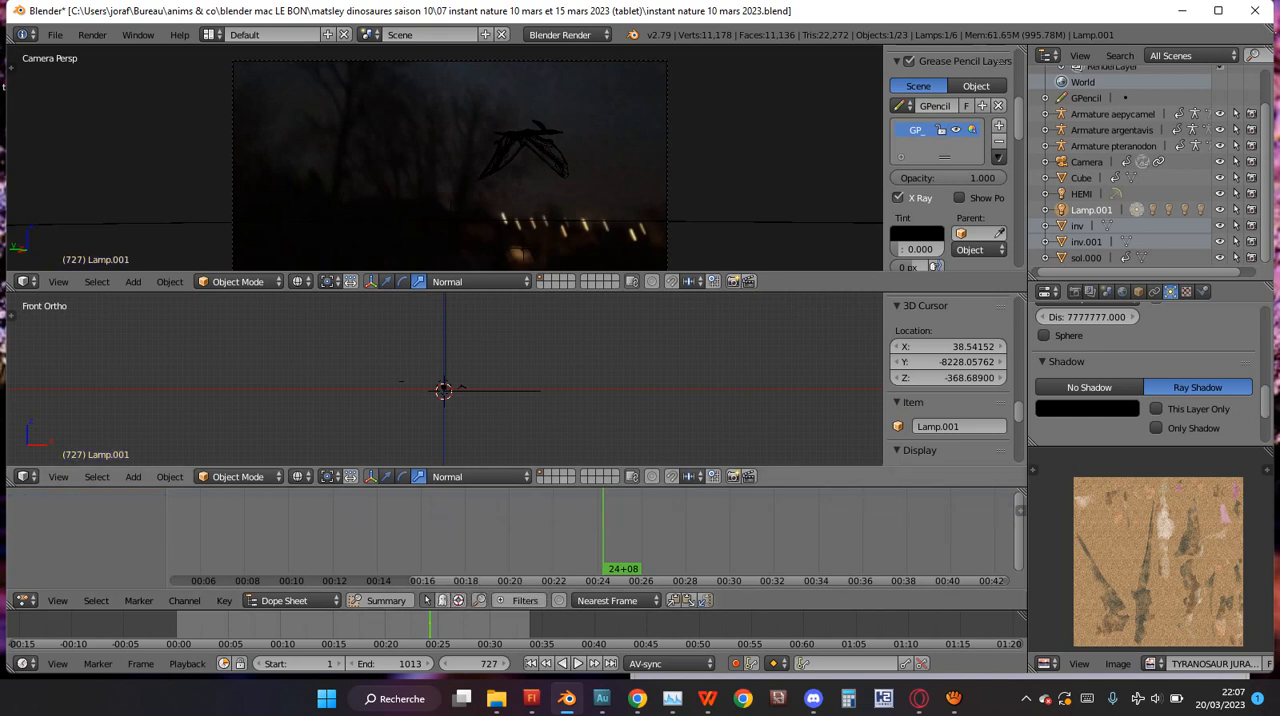
Raise Lamp.001 further above the scene in the front view at frame 727 and preview the rendered camera view before and after.
key(shift+z)
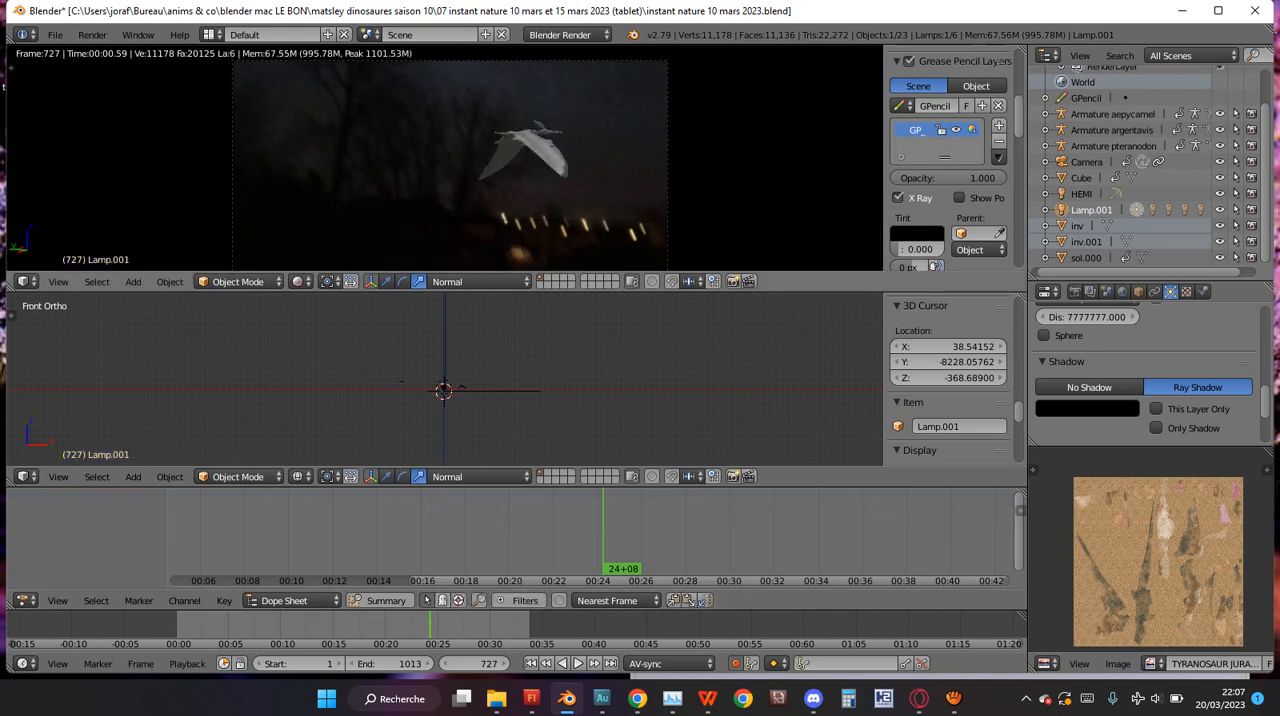
key(shift+z)
shift+scroll(445, 380, up, 7)
scroll(445, 380, down, 7)
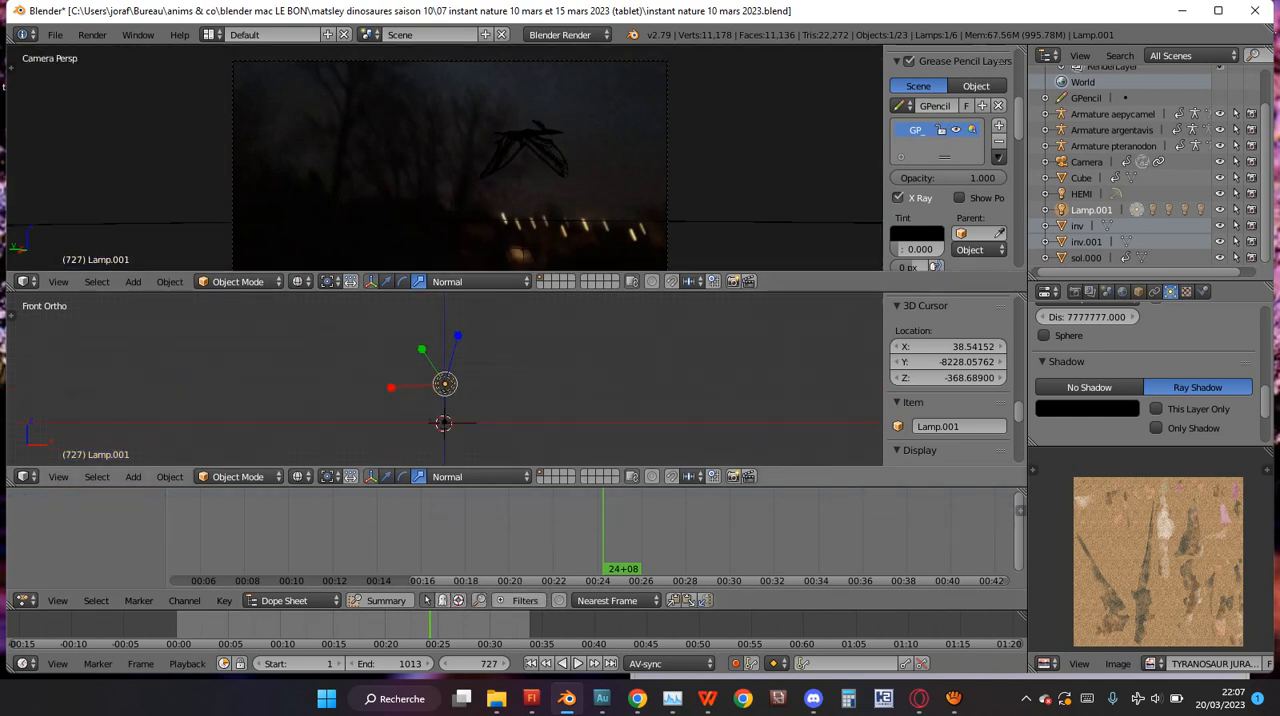
key(g)
click(447, 297)
key(shift+z)
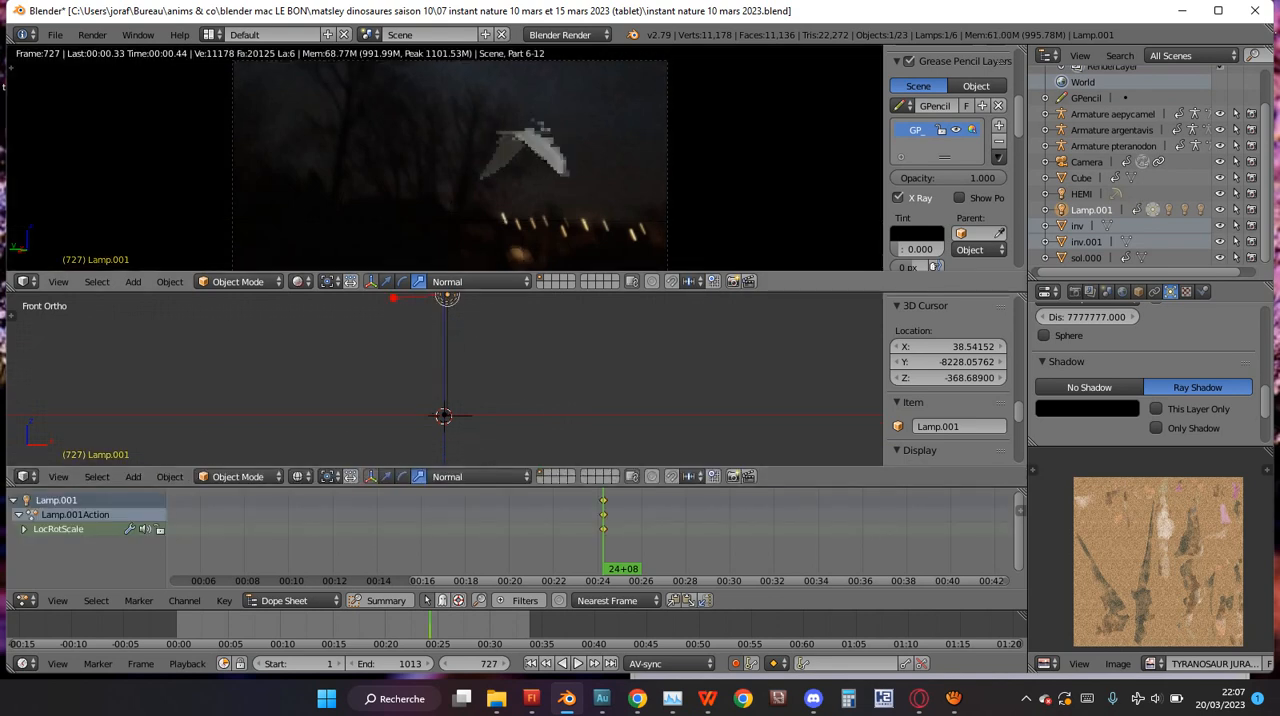
key(shift+z)
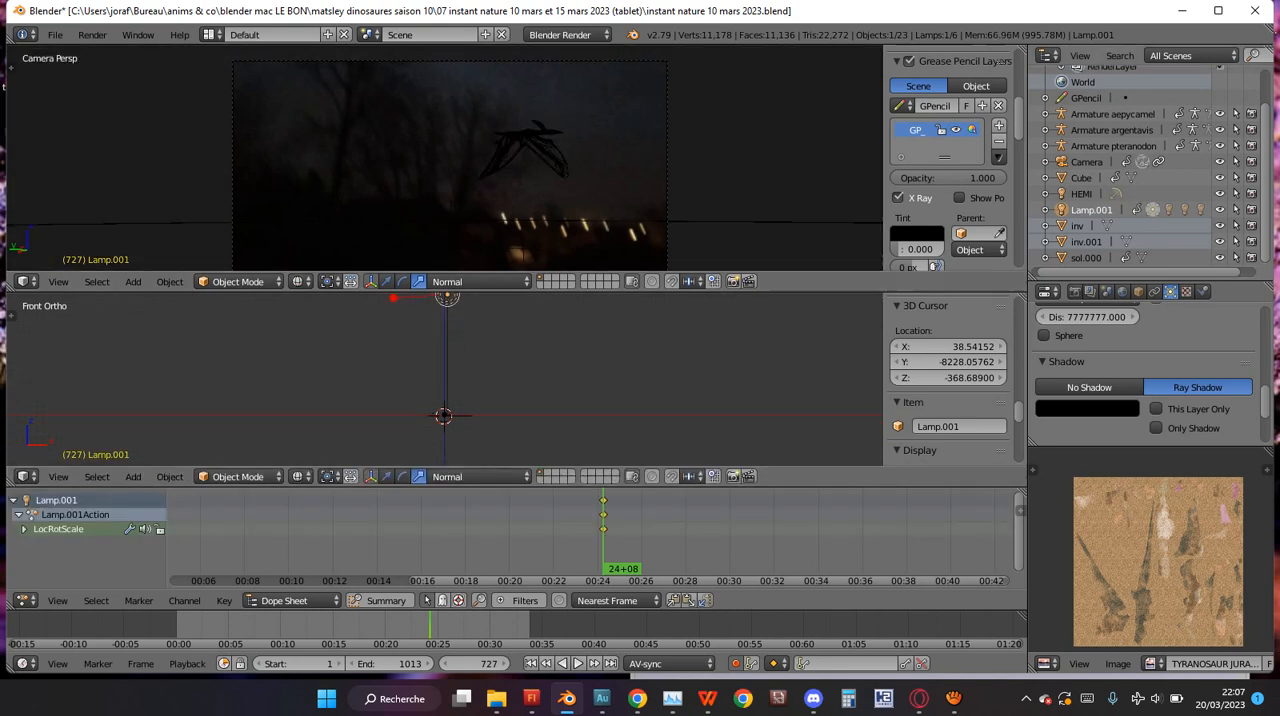
Select the HEMI lamp, set its energy to 0.1 and preview the rendered camera view.
click(1081, 194)
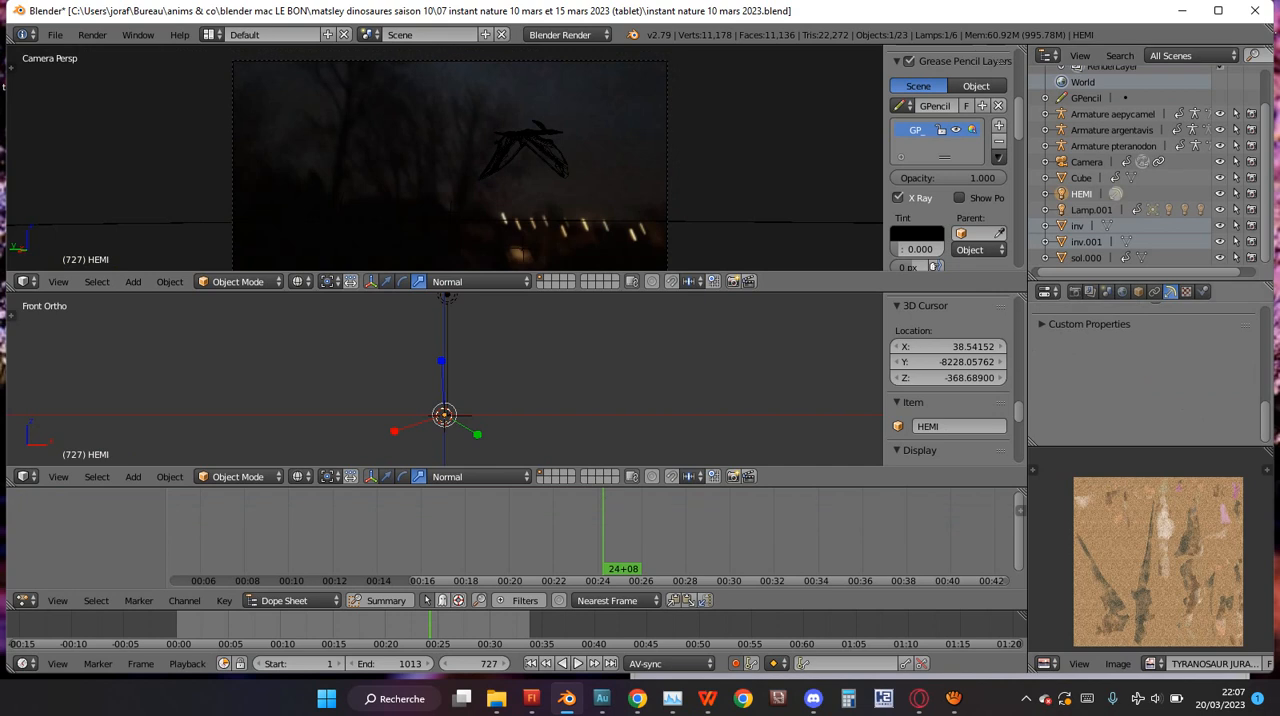
scroll(1087, 390, up, 4)
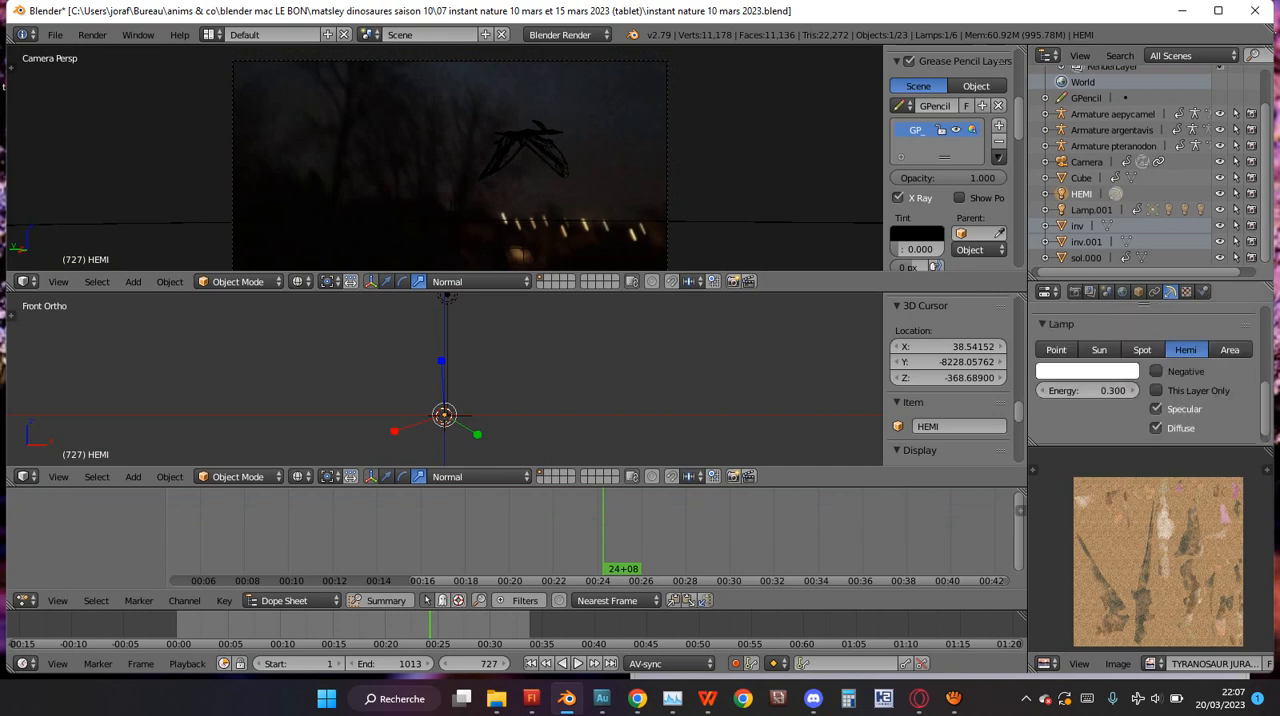
click(1087, 391)
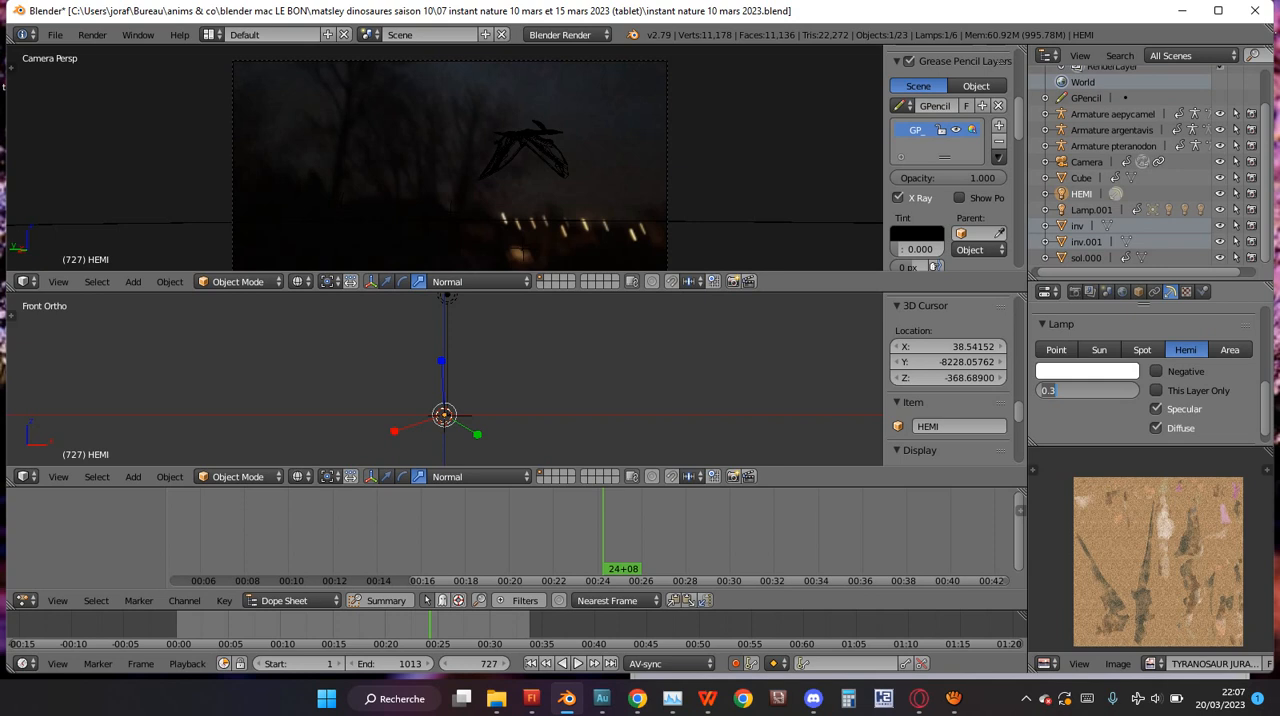
text(0.1)
key(Return)
click(636, 131)
key(shift+z)
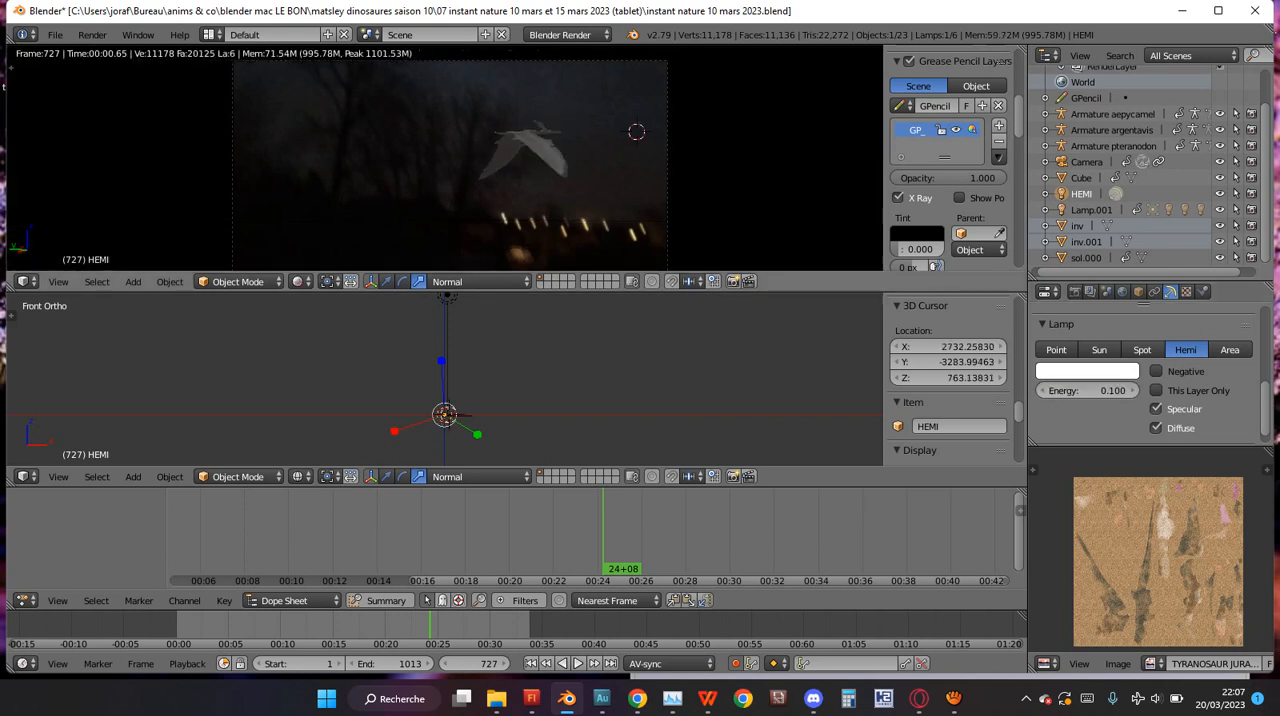
key(shift+z)
Lower the HEMI lamp's energy to 0.02 and preview the pteranodon in the rendered camera view.
click(1087, 391)
text(0.02)
key(Return)
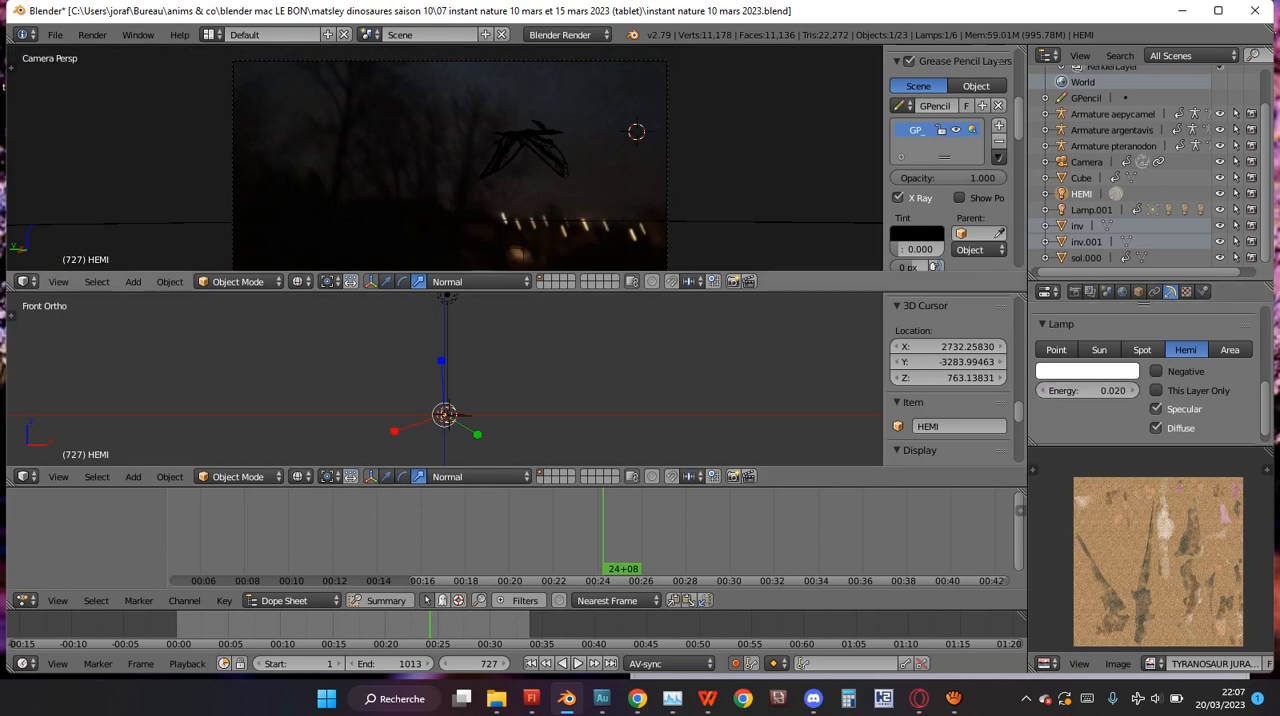
click(592, 161)
key(shift+z)
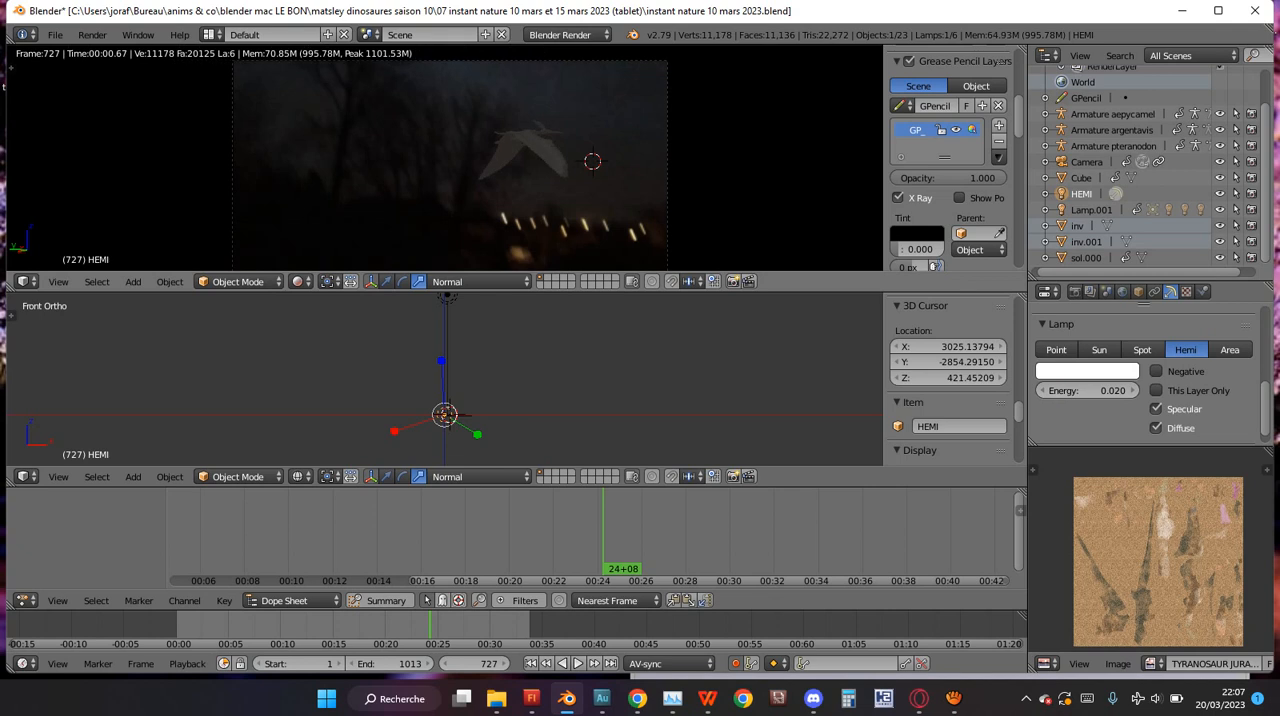
key(shift+z)
scroll(450, 160, up, 2)
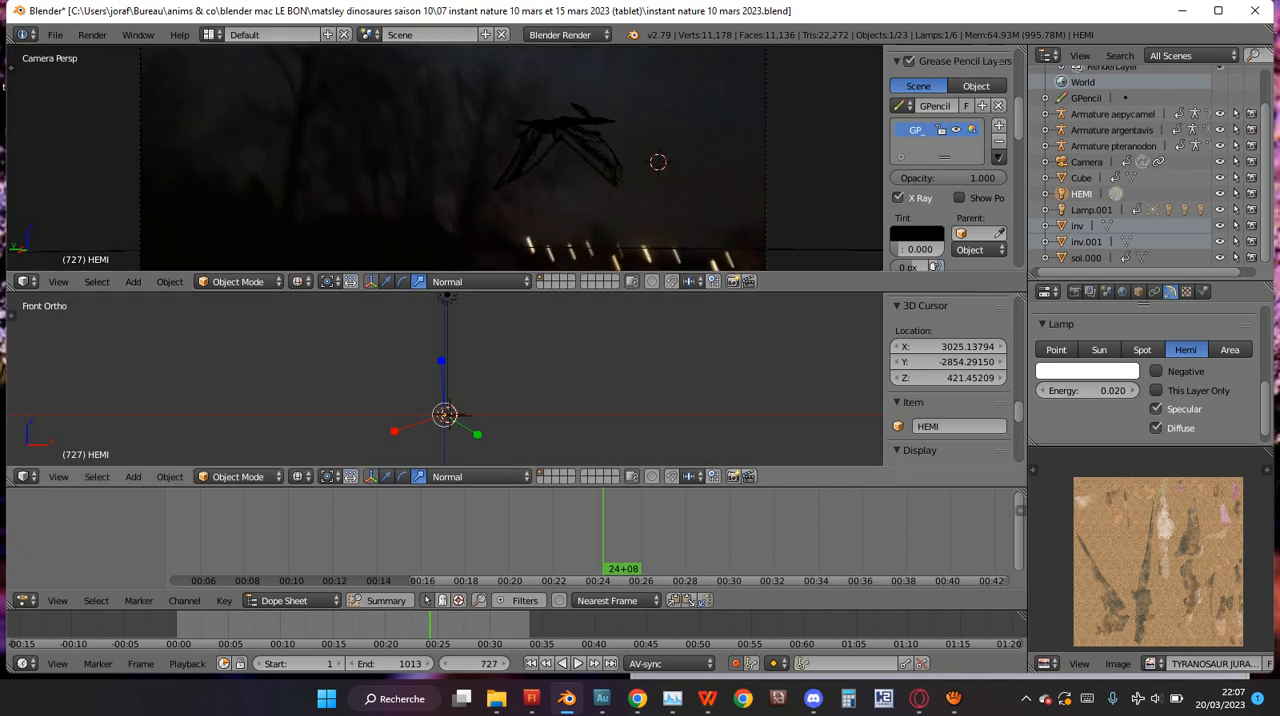
Darken the world's ambient color and check the rendered camera view at frame 727, including full screen.
click(1122, 292)
scroll(1144, 380, down, 4)
click(1217, 354)
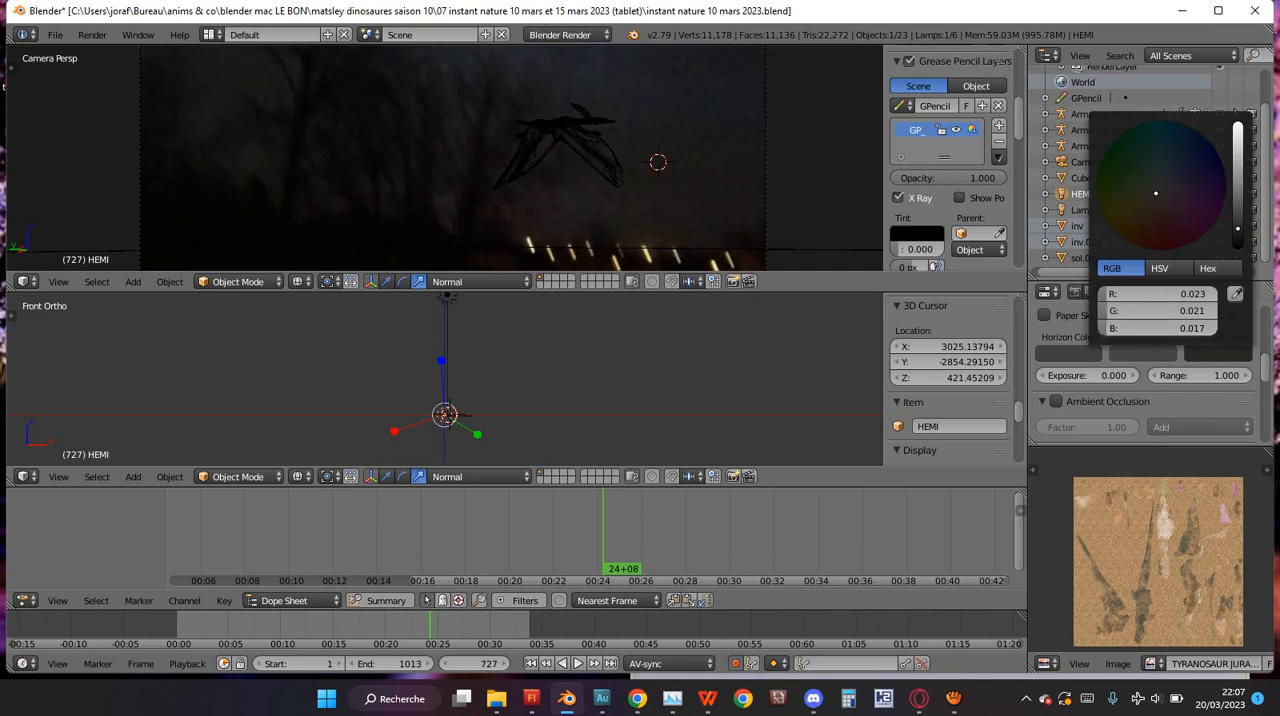
click(617, 201)
key(shift+z)
scroll(448, 160, down, 4)
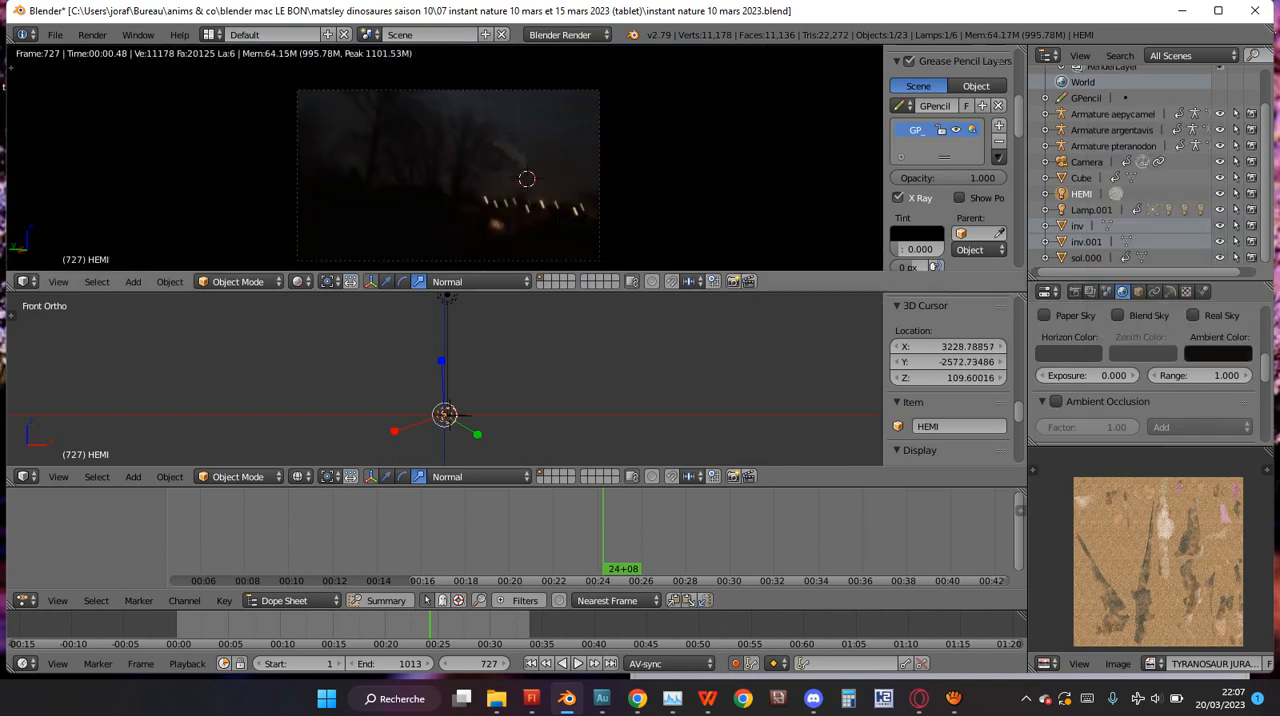
key(shift+z)
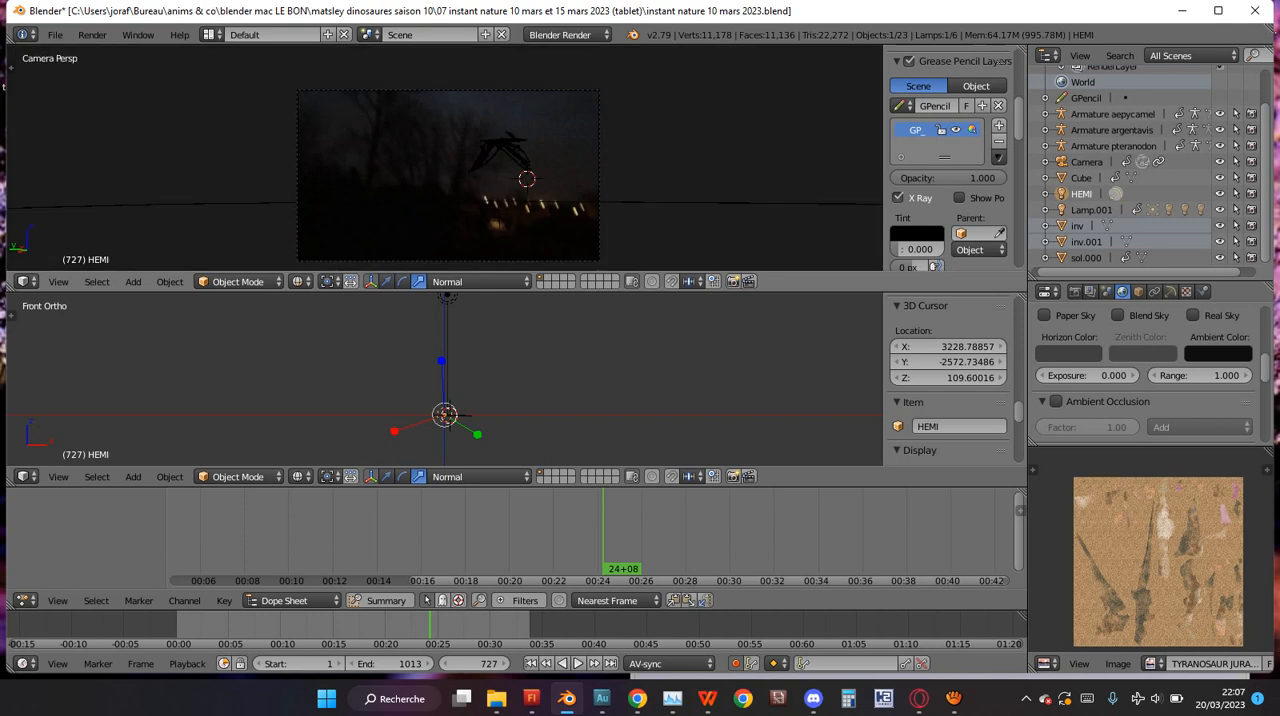
key(ctrl+Up)
key(shift+z)
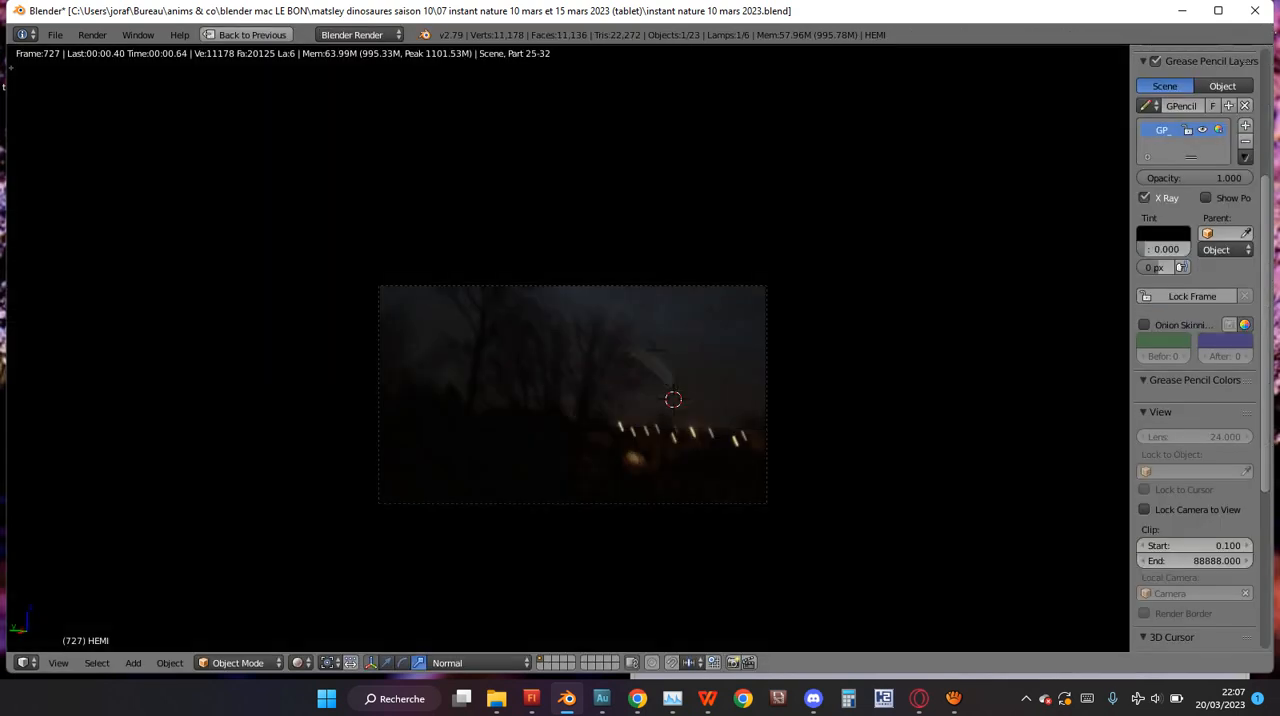
key(shift+z)
key(ctrl+Up)
Play the animation backward to frame 706 and examine the rendered camera view full screen.
key(alt+shift+a)
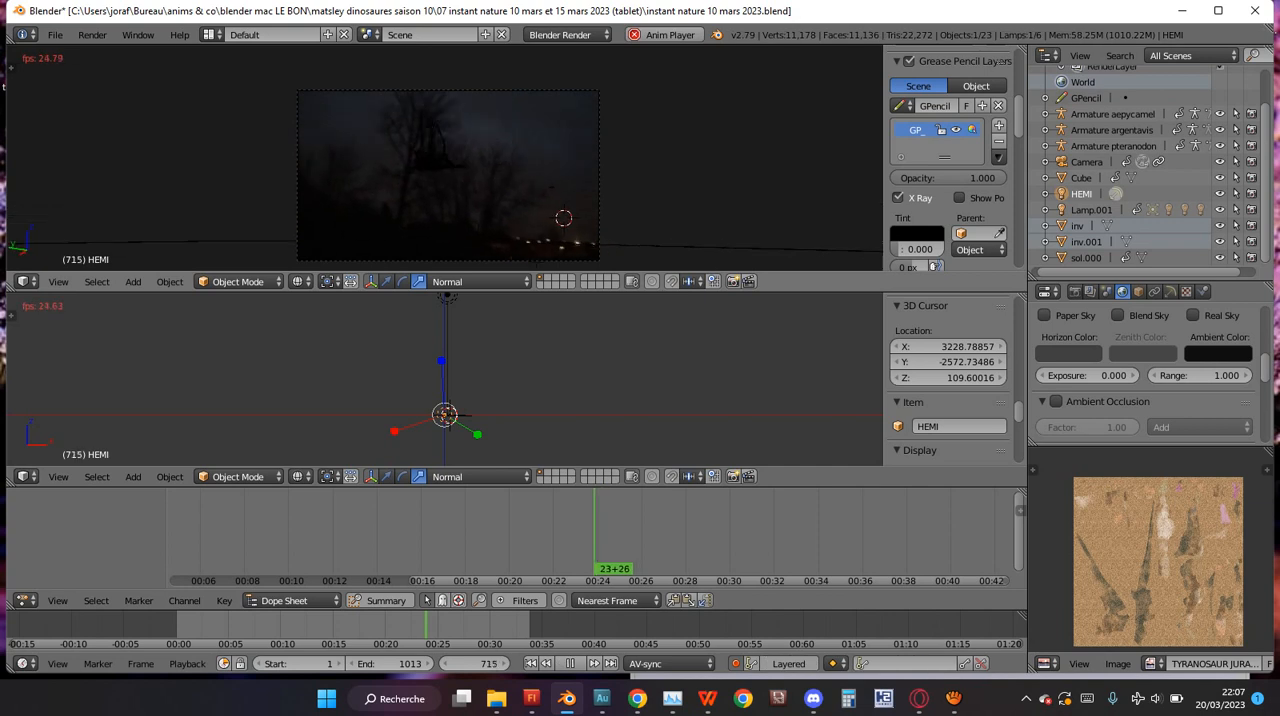
key(alt+shift+a)
key(alt+a)
key(alt+a)
key(shift+z)
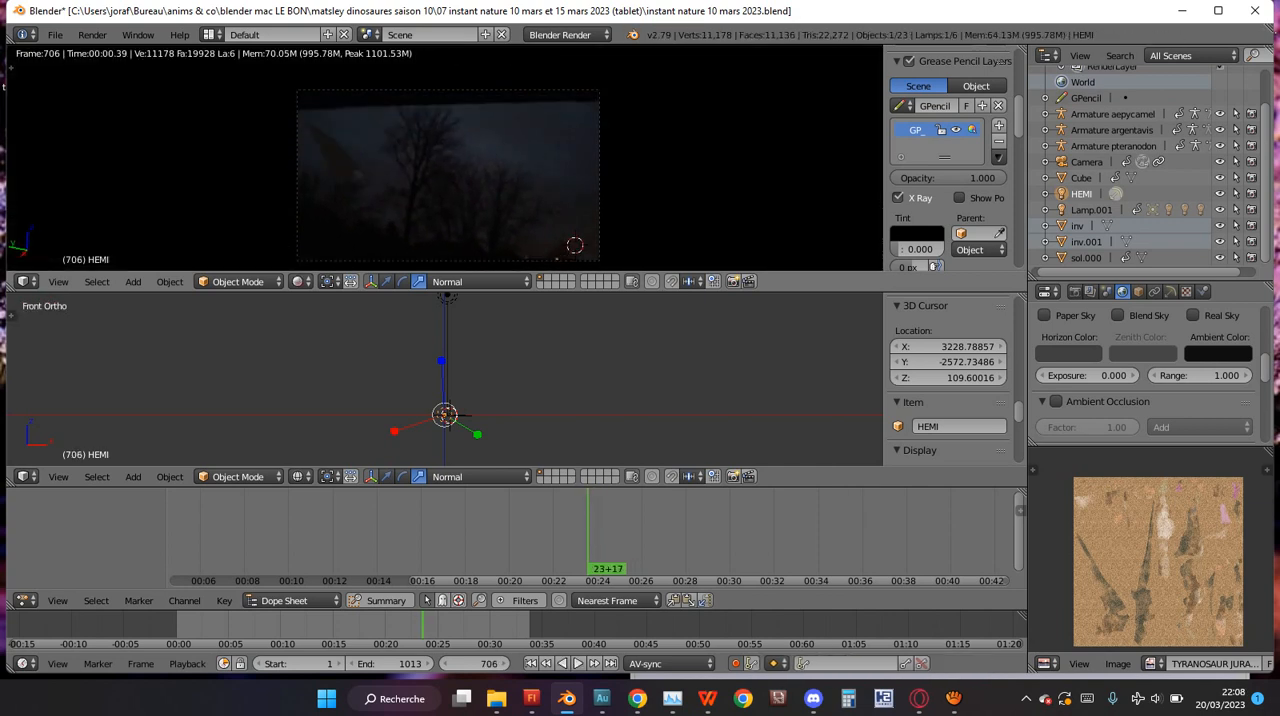
key(ctrl+Up)
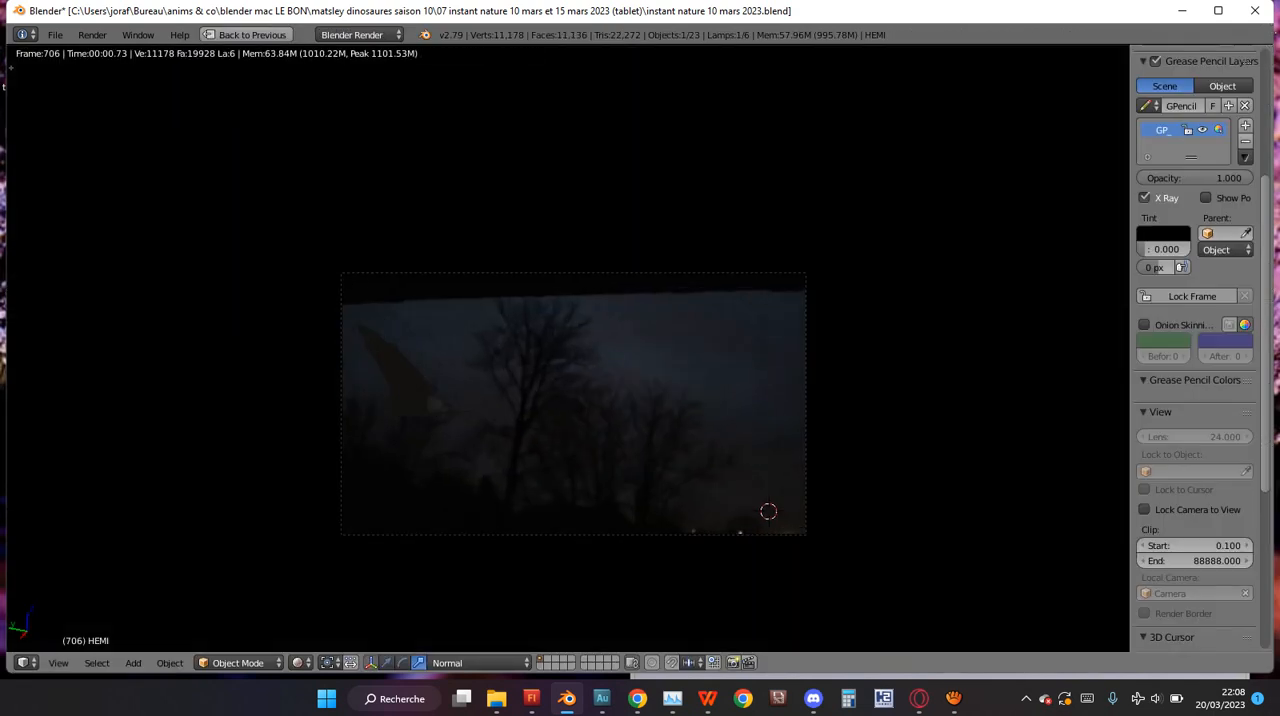
key(shift+z)
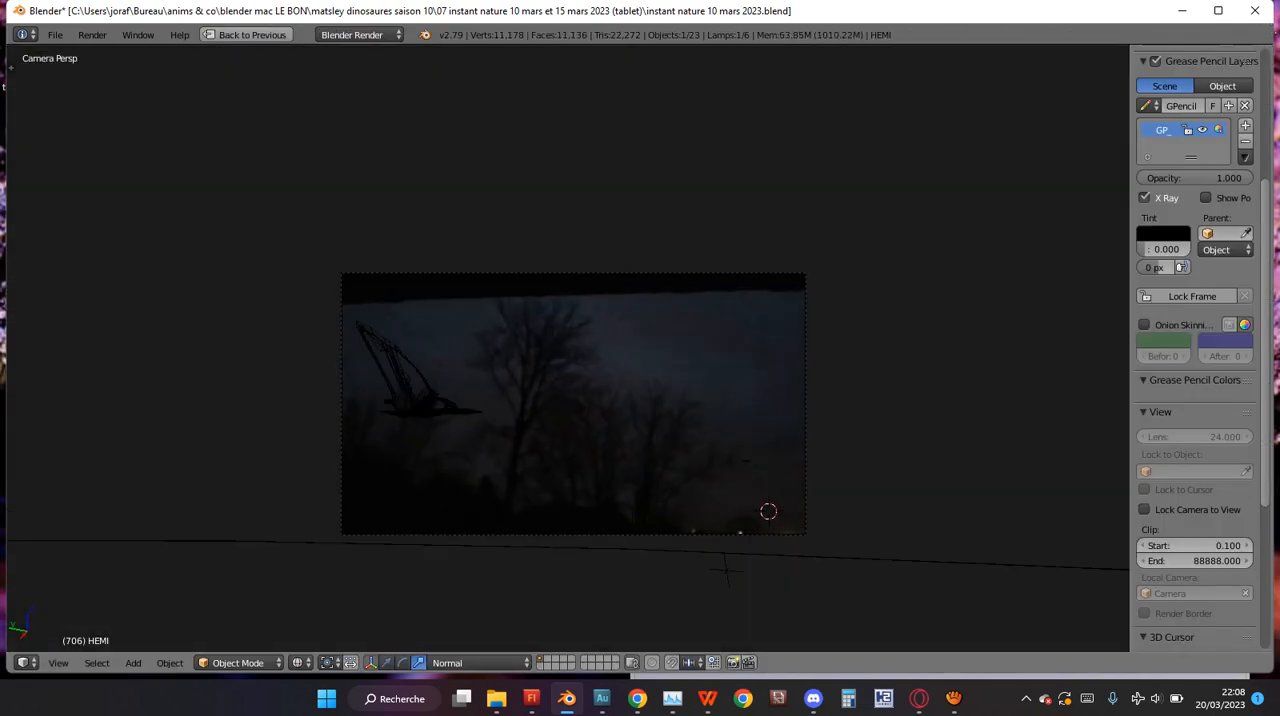
key(ctrl+Up)
Darken the world's ambient color further and check the pteranodon full screen in the rendered view at frame 706.
click(1218, 353)
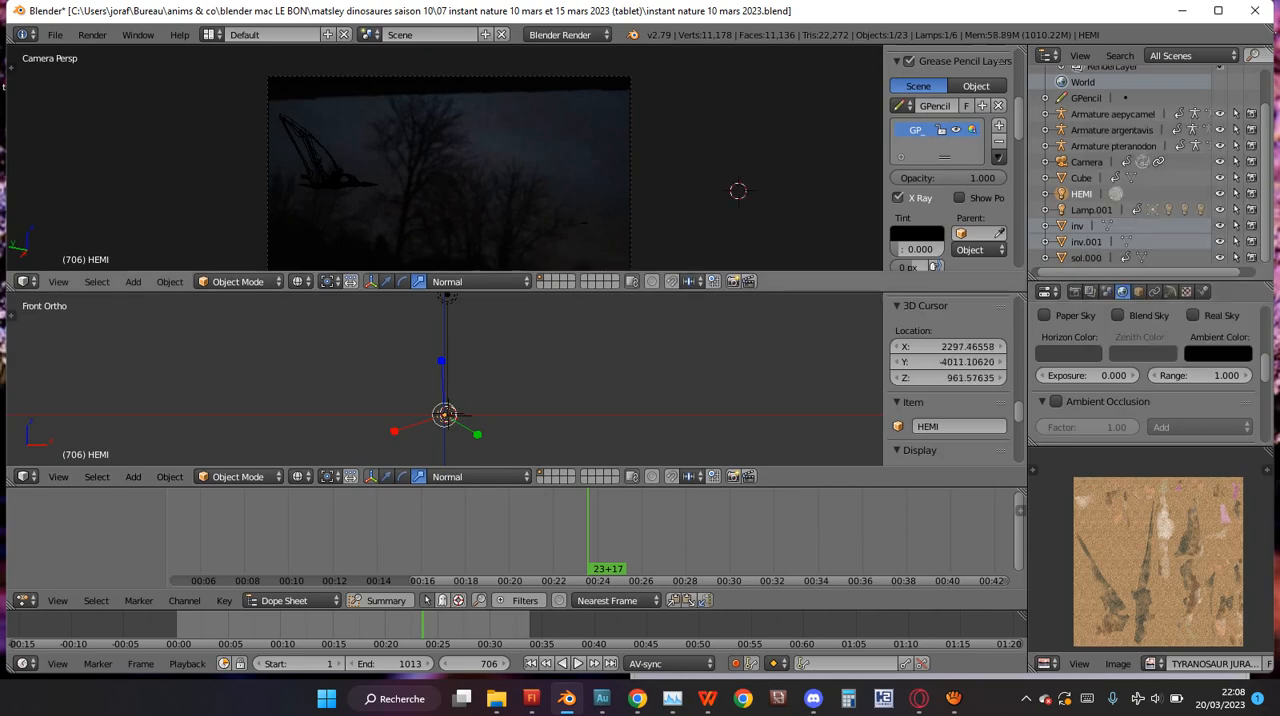
click(738, 190)
key(shift+z)
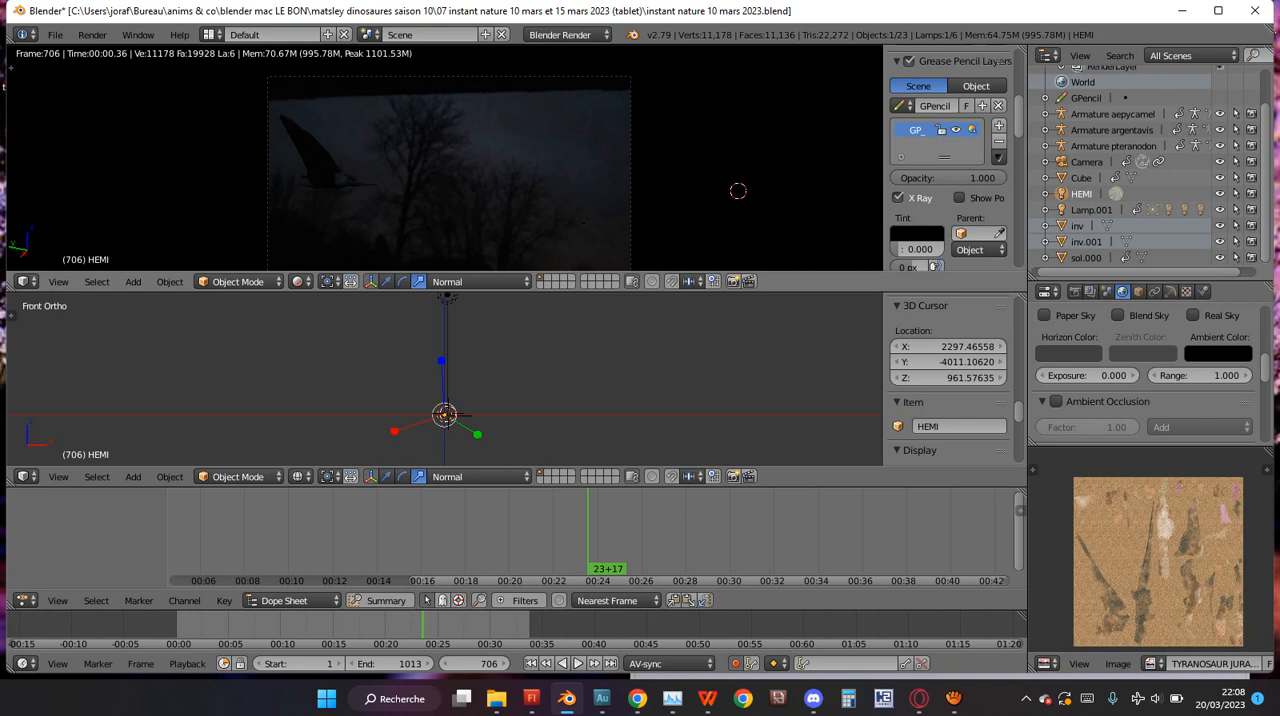
key(ctrl+Up)
scroll(1109, 451, up, 2)
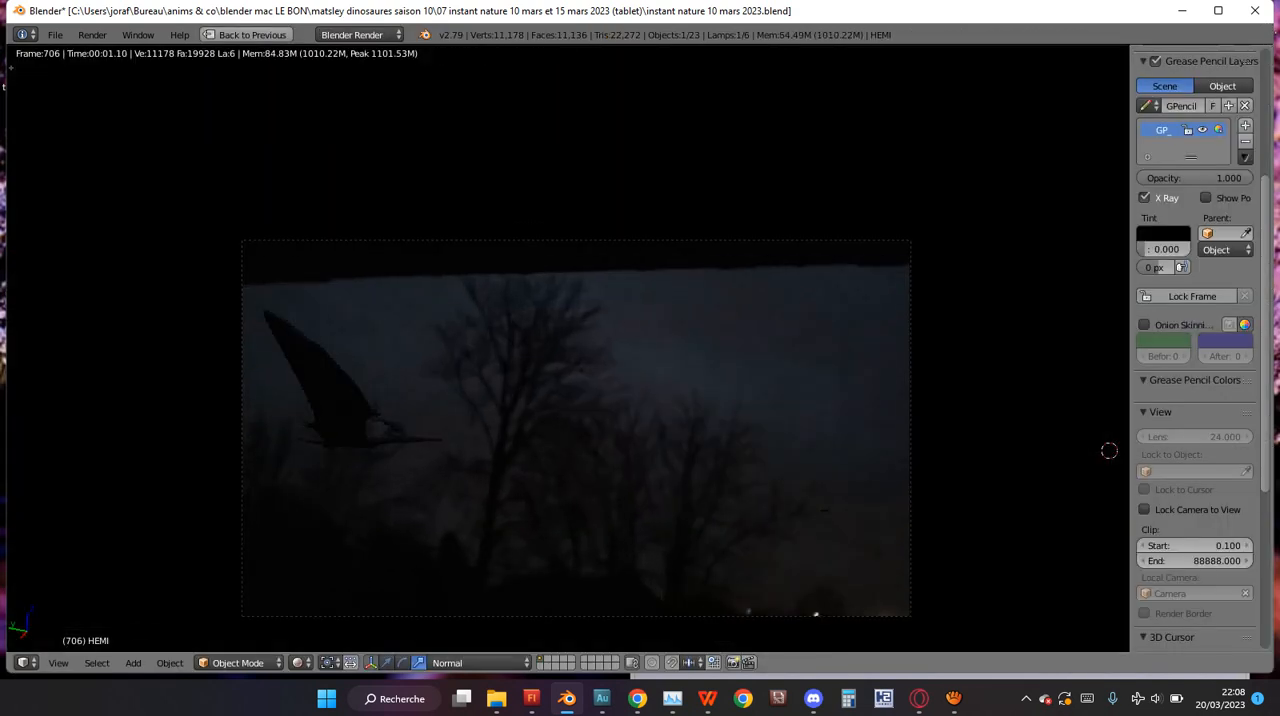
key(ctrl+Up)
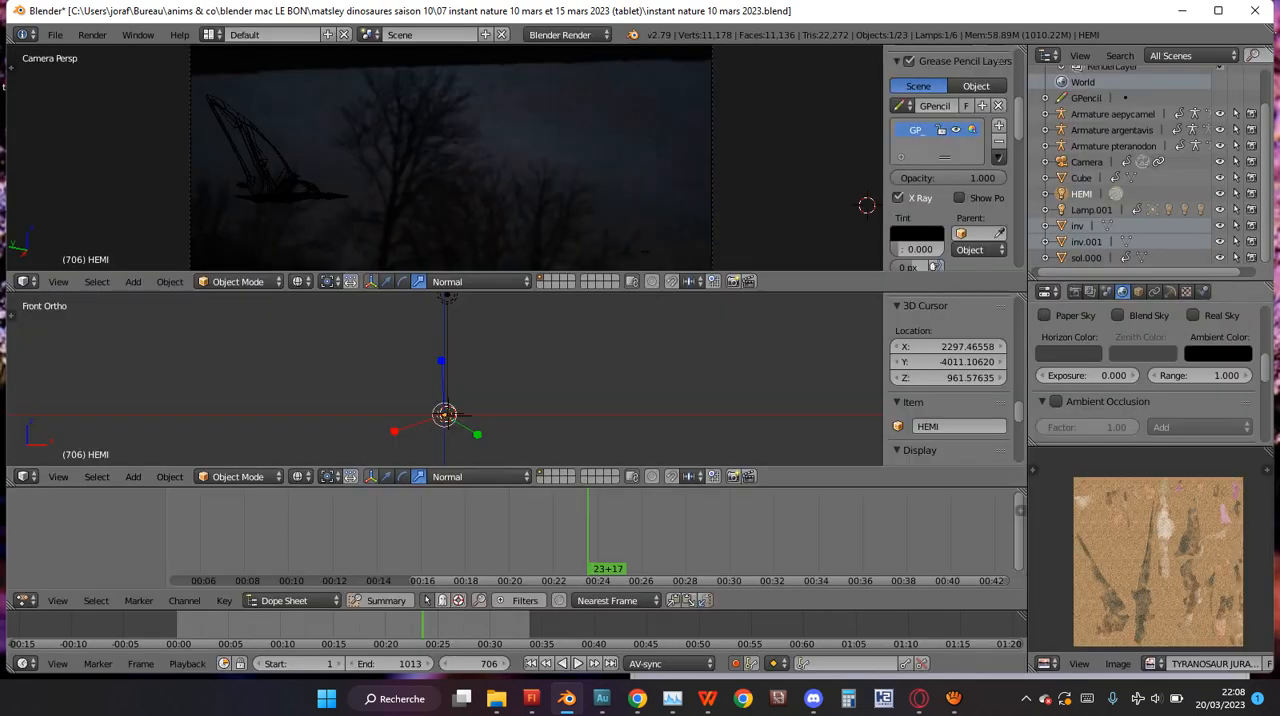
Lighten the world's ambient color slightly and check the rendered camera view at frame 706.
click(1218, 353)
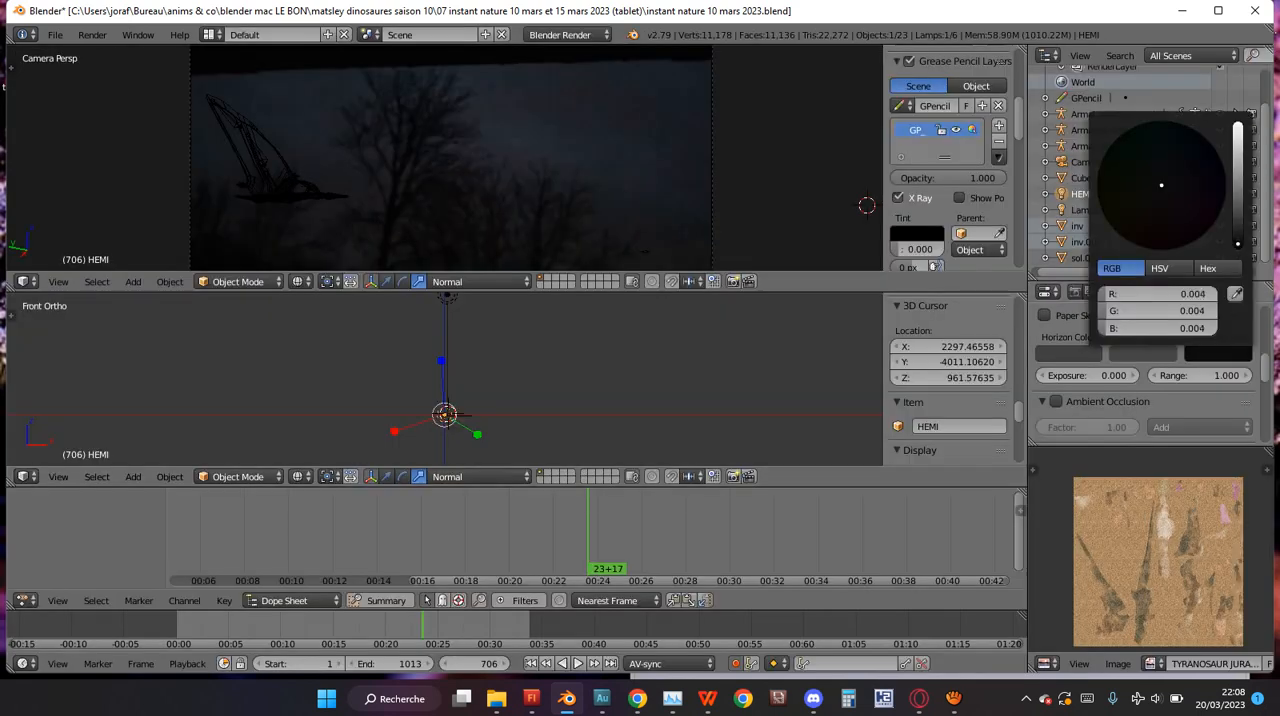
click(722, 207)
key(shift+z)
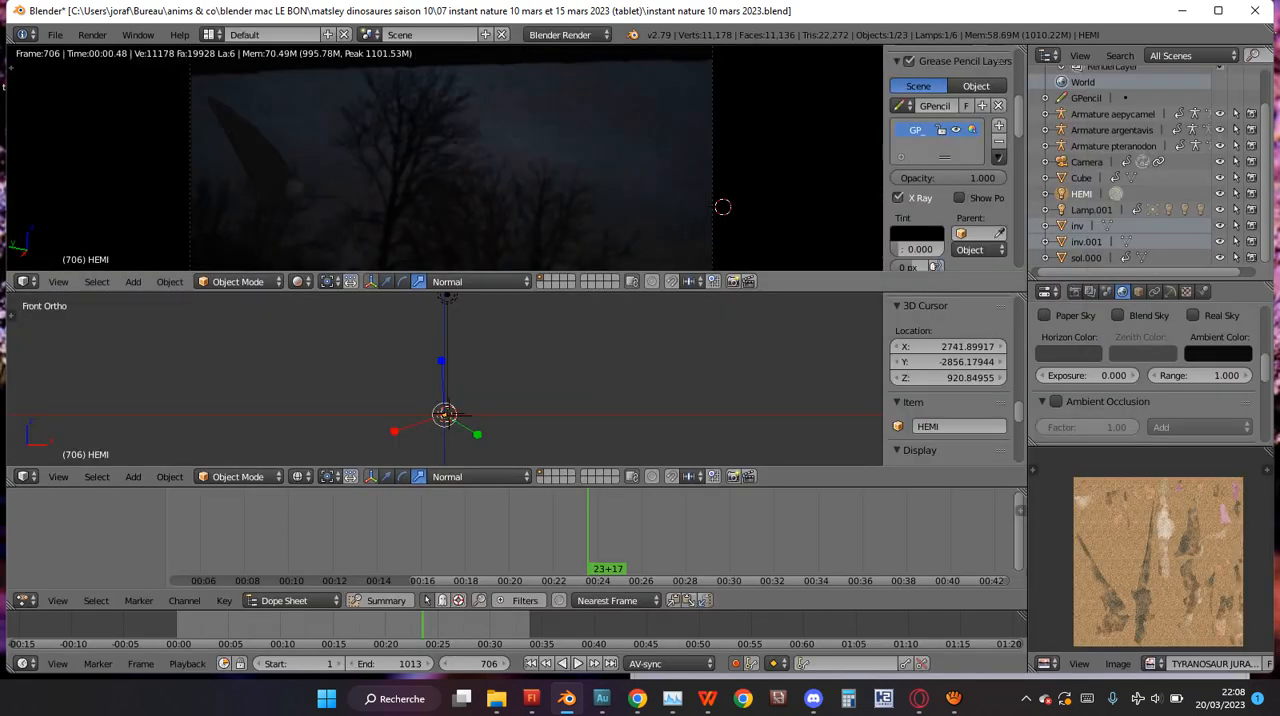
key(shift+z)
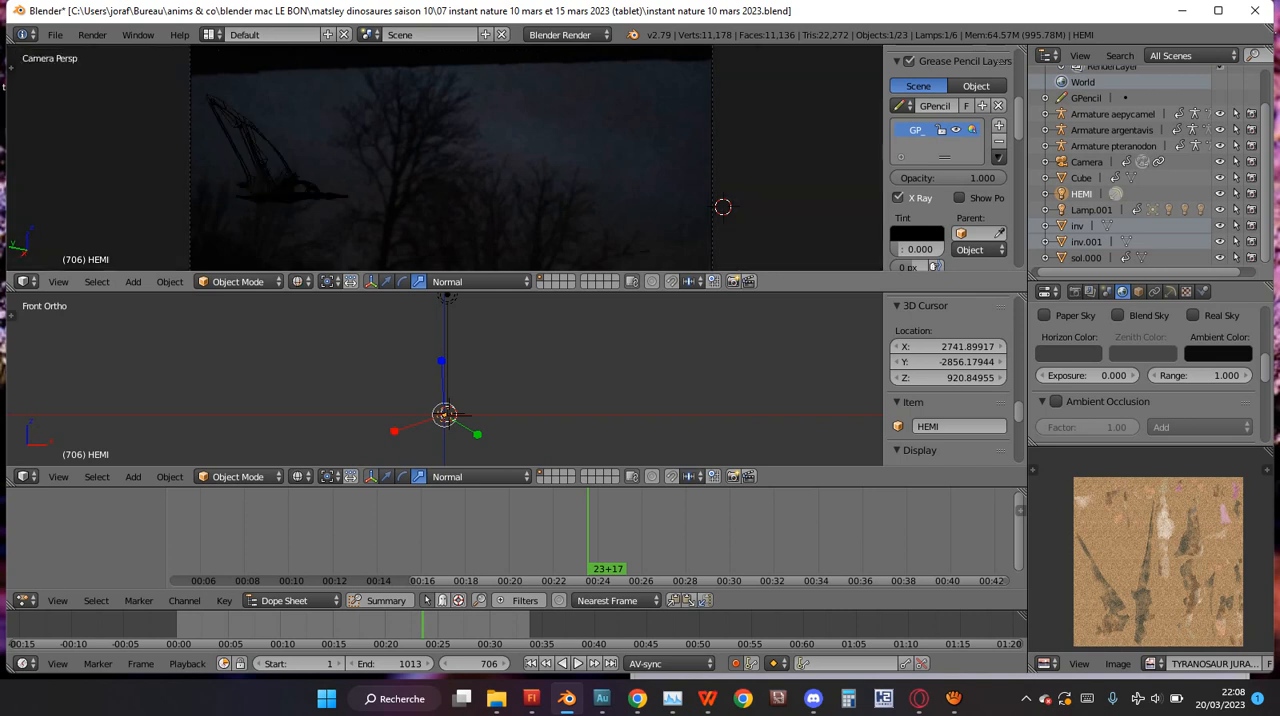
key(ctrl+Up)
key(ctrl+Up)
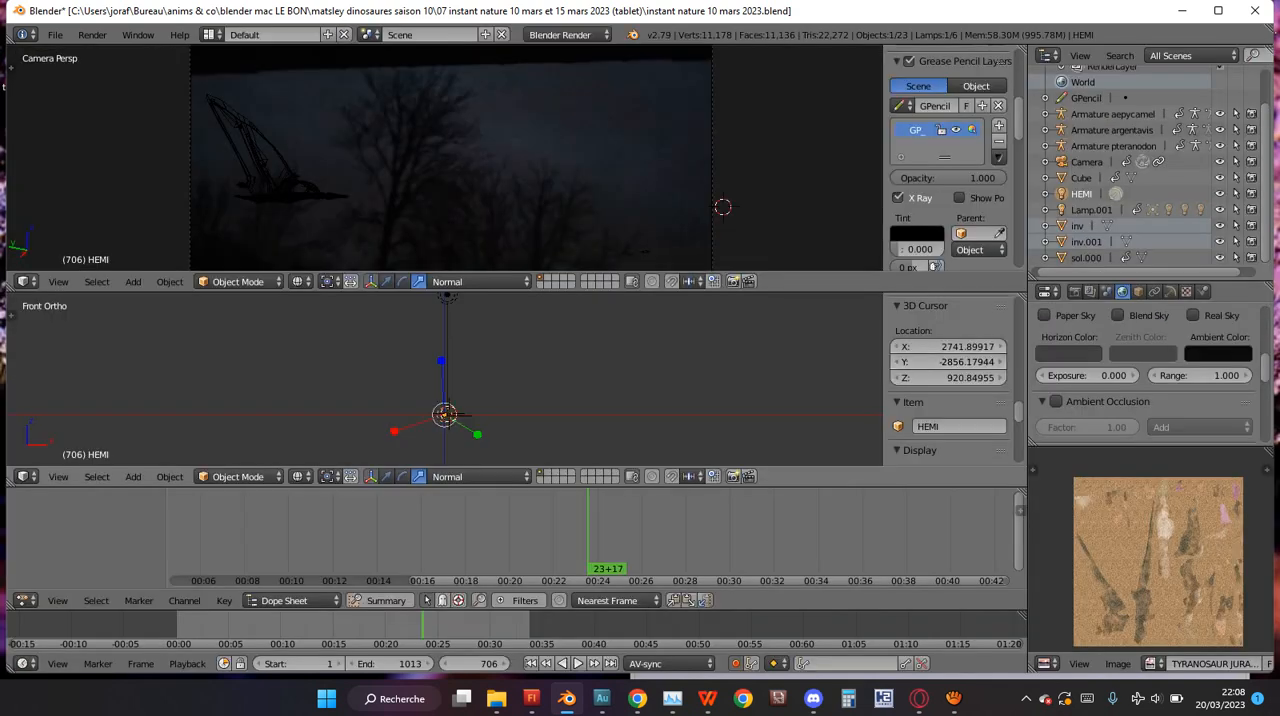
Review the light settings of HEMI and Lamp.001, and examine Lamp.001's position in the front orthographic view.
scroll(1145, 375, down, 1)
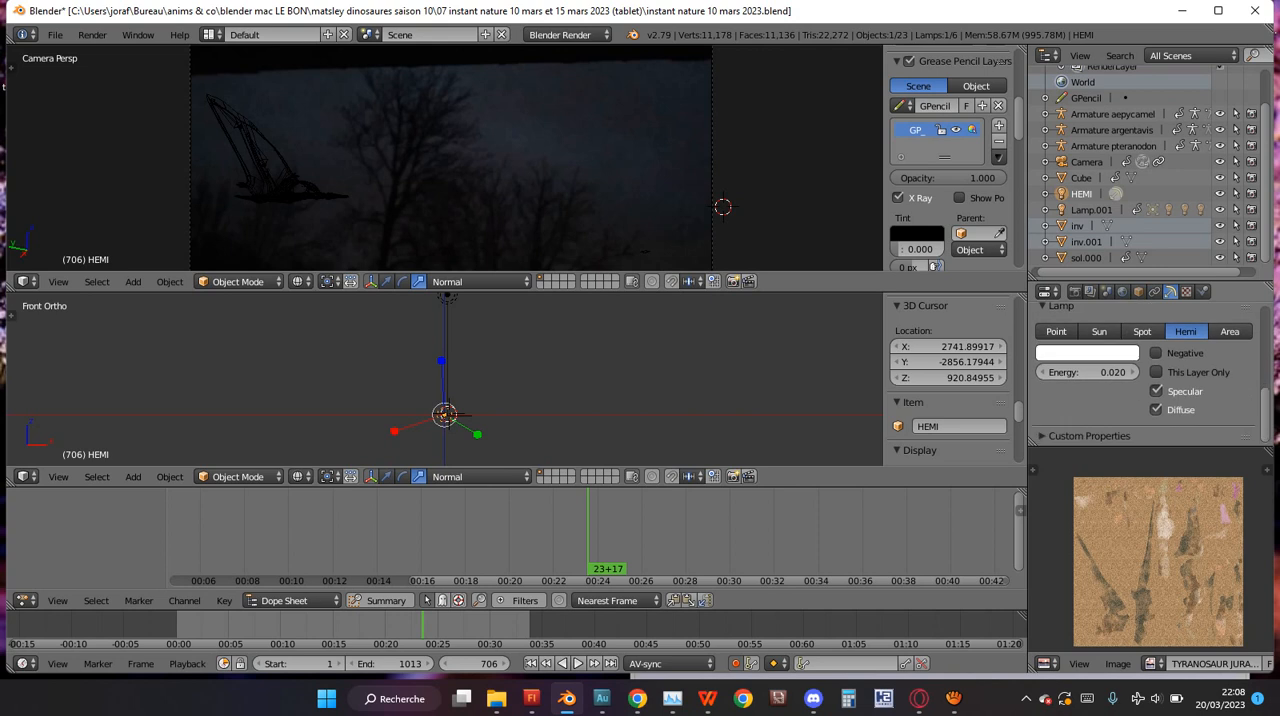
scroll(1145, 375, up, 3)
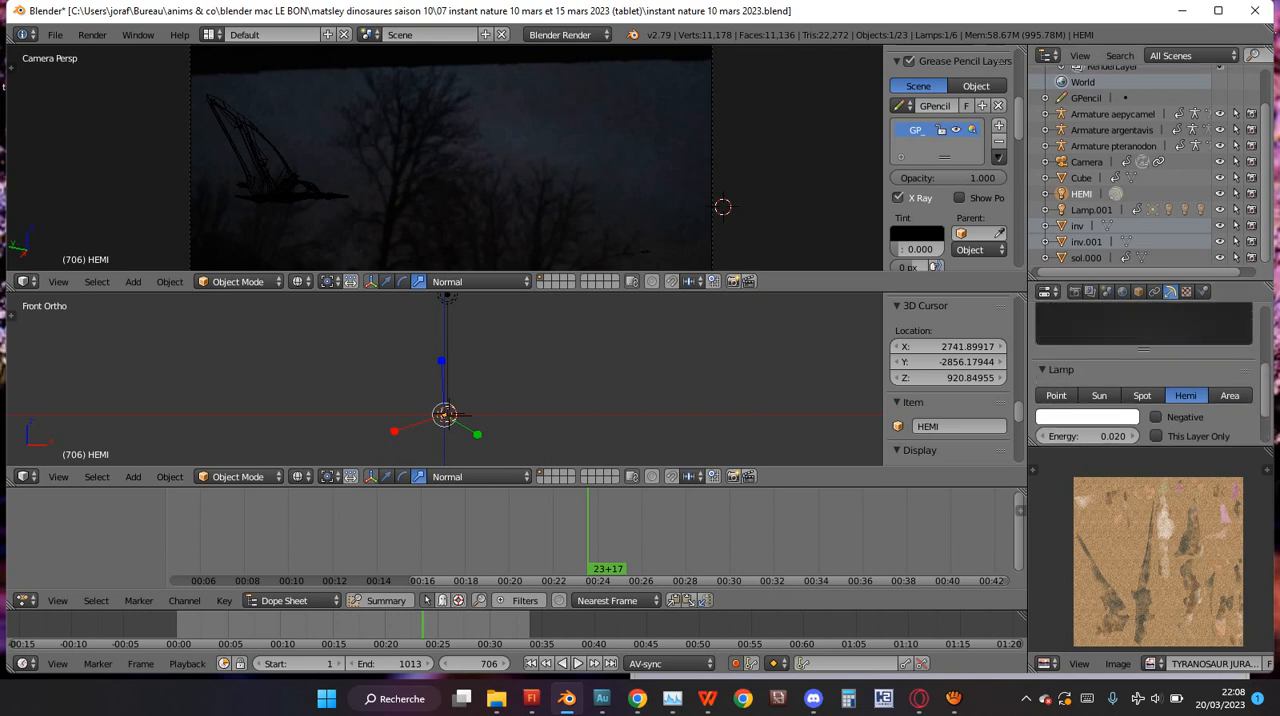
click(1091, 210)
scroll(445, 380, down, 1)
key(KP_3)
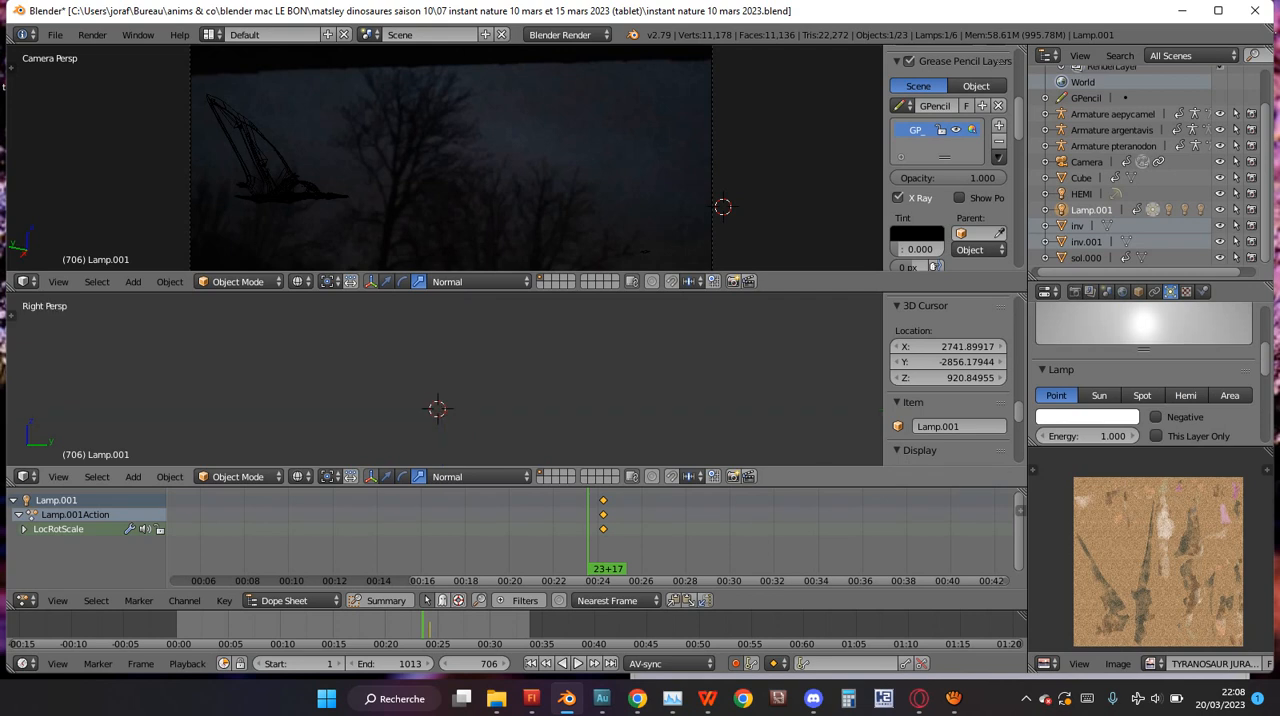
key(KP_1)
scroll(445, 380, up, 11)
shift+scroll(445, 380, down, 9)
shift+scroll(445, 380, up, 5)
shift+scroll(445, 380, down, 6)
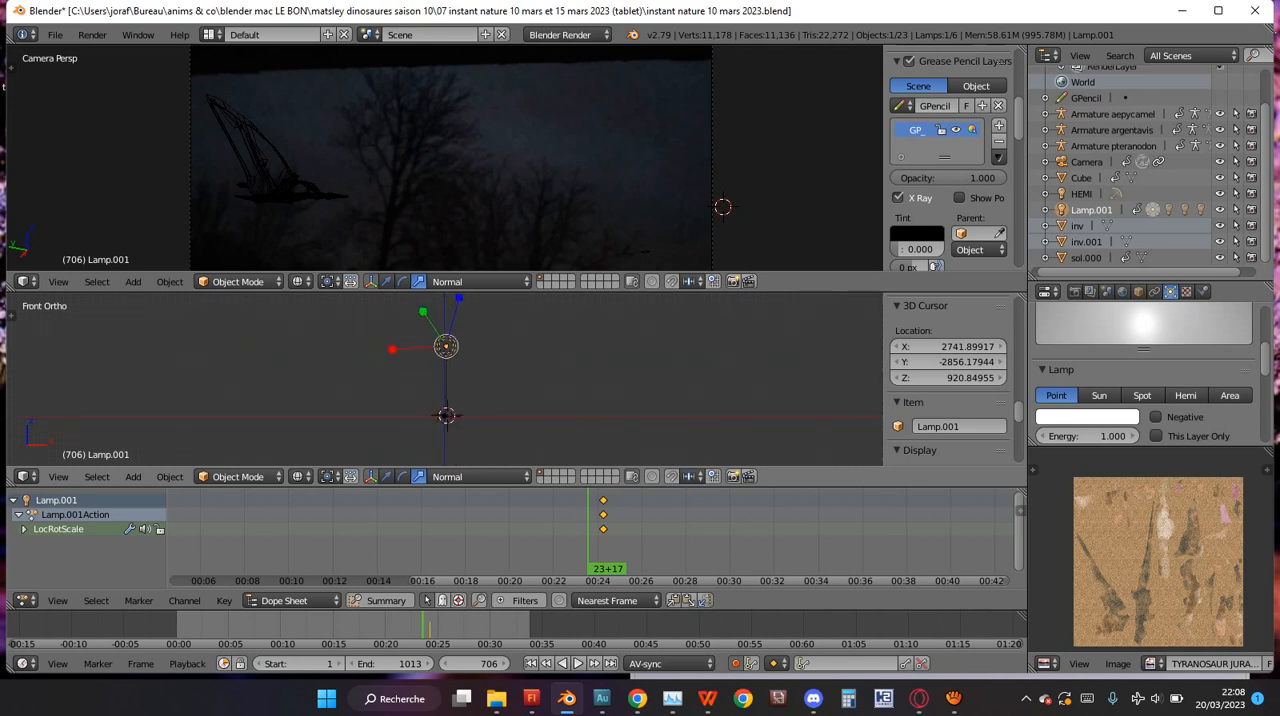
Add a Hemi lamp at the 3D cursor beside the pteranodon in the front view.
shift+scroll(445, 380, down, 4)
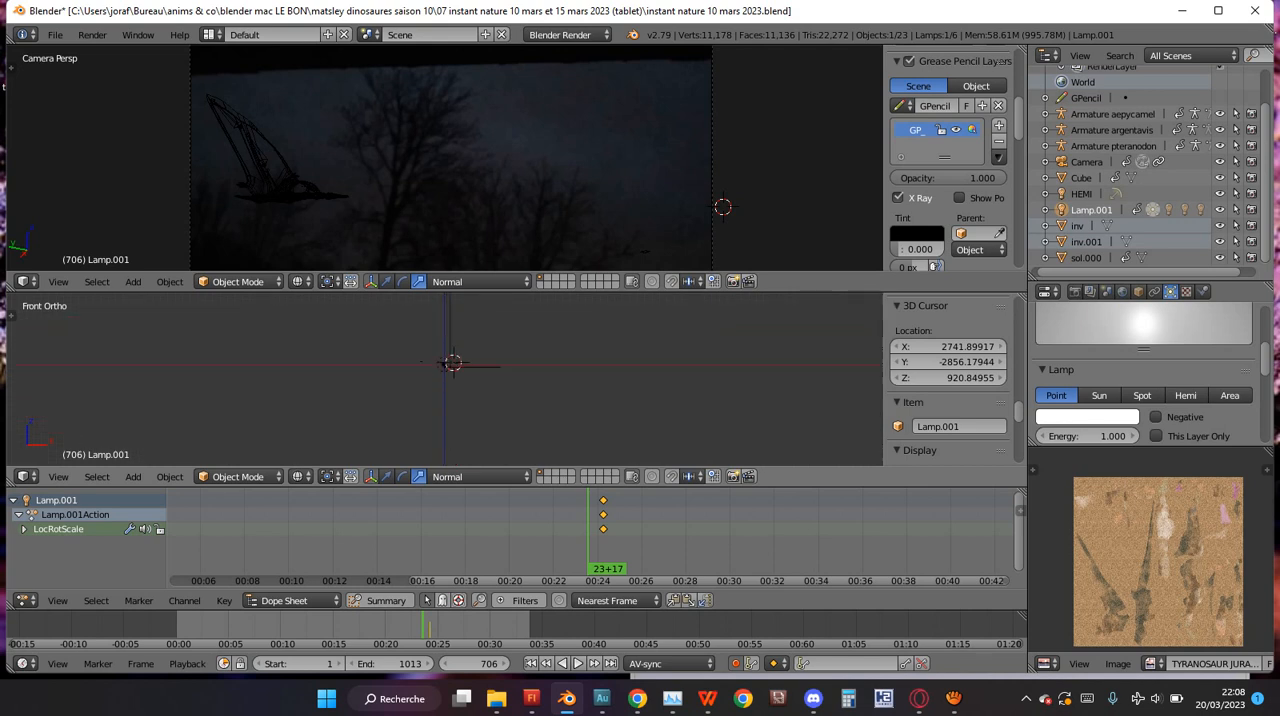
shift+scroll(445, 380, up, 5)
scroll(445, 380, up, 9)
scroll(445, 380, down, 2)
key(shift+a)
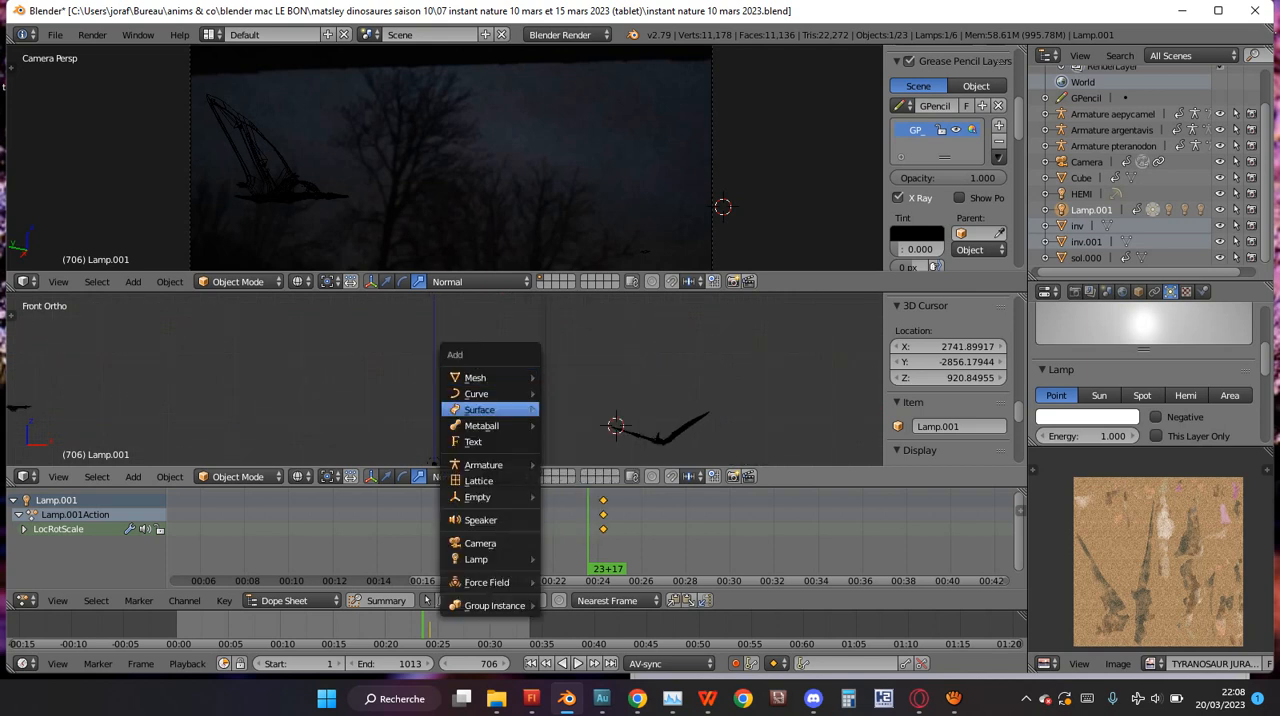
mouse_move(490, 559)
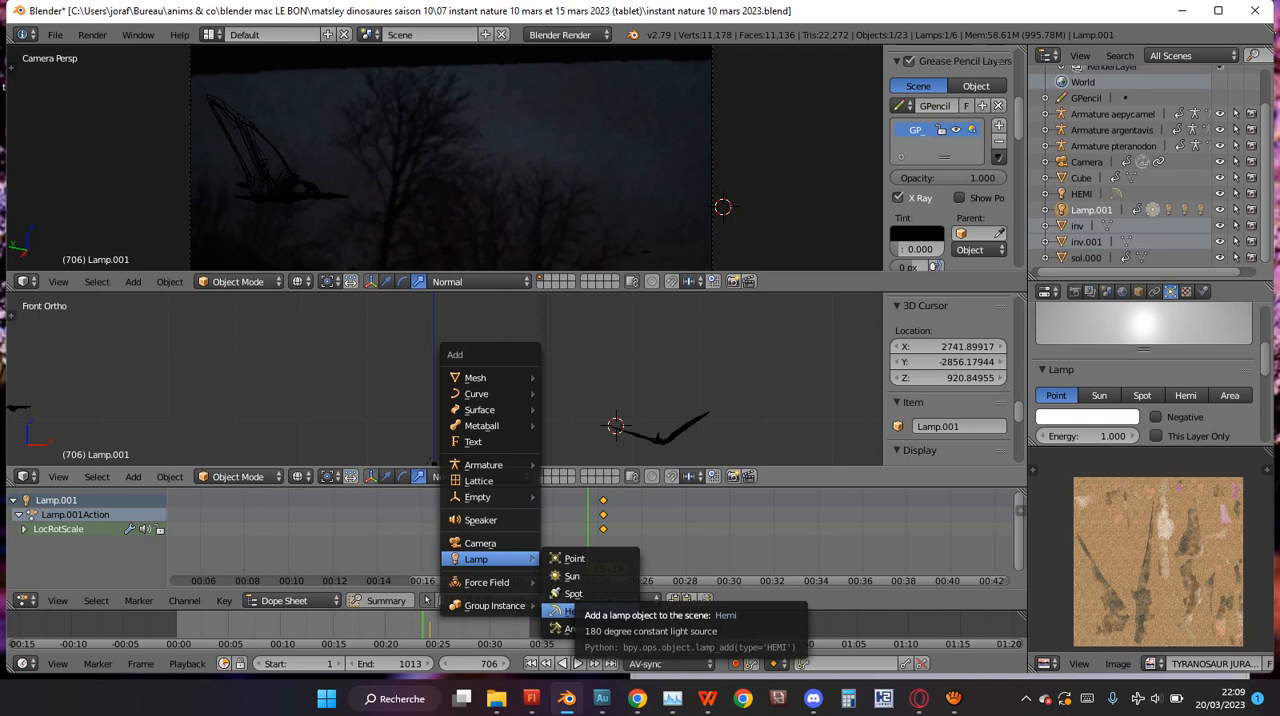
click(562, 610)
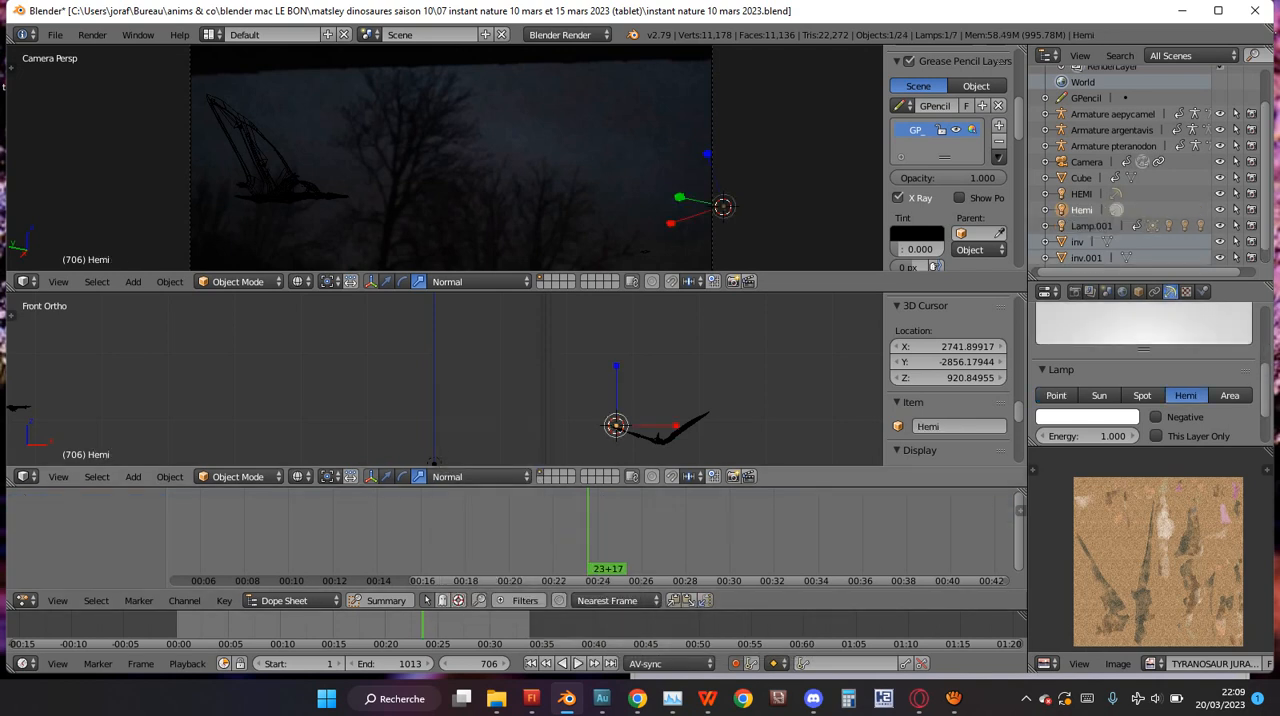
Undo the addition of the Hemi lamp beside the pteranodon.
key(ctrl+z)
scroll(445, 380, down, 5)
scroll(445, 380, up, 4)
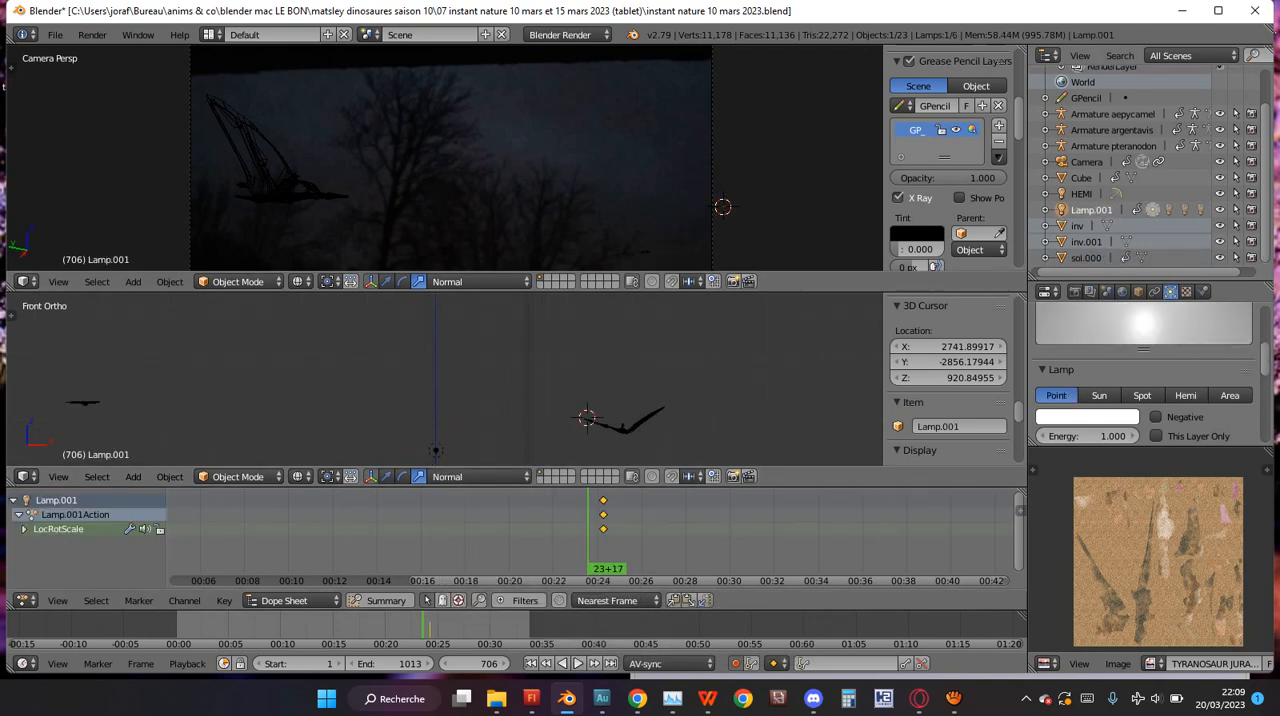
Select the existing HEMI lamp and examine its placement up close in the front and right orthographic views.
key(ctrl+shift+z)
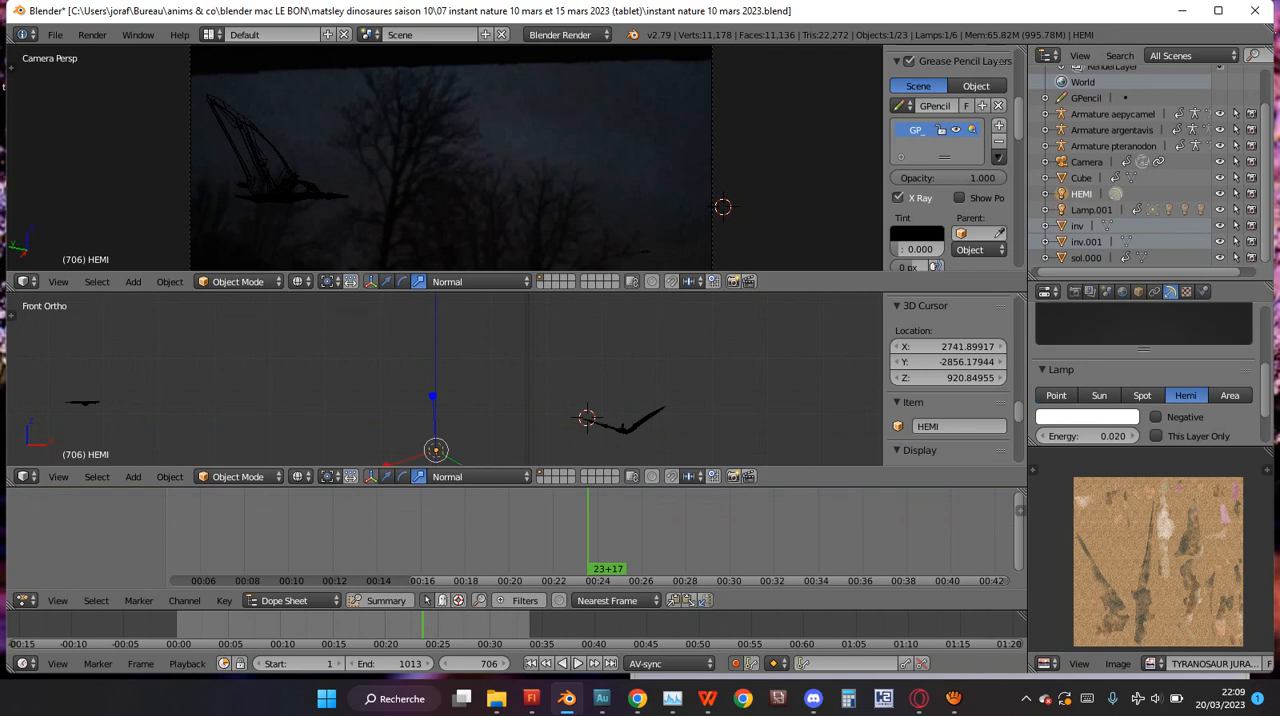
key(KP_Decimal)
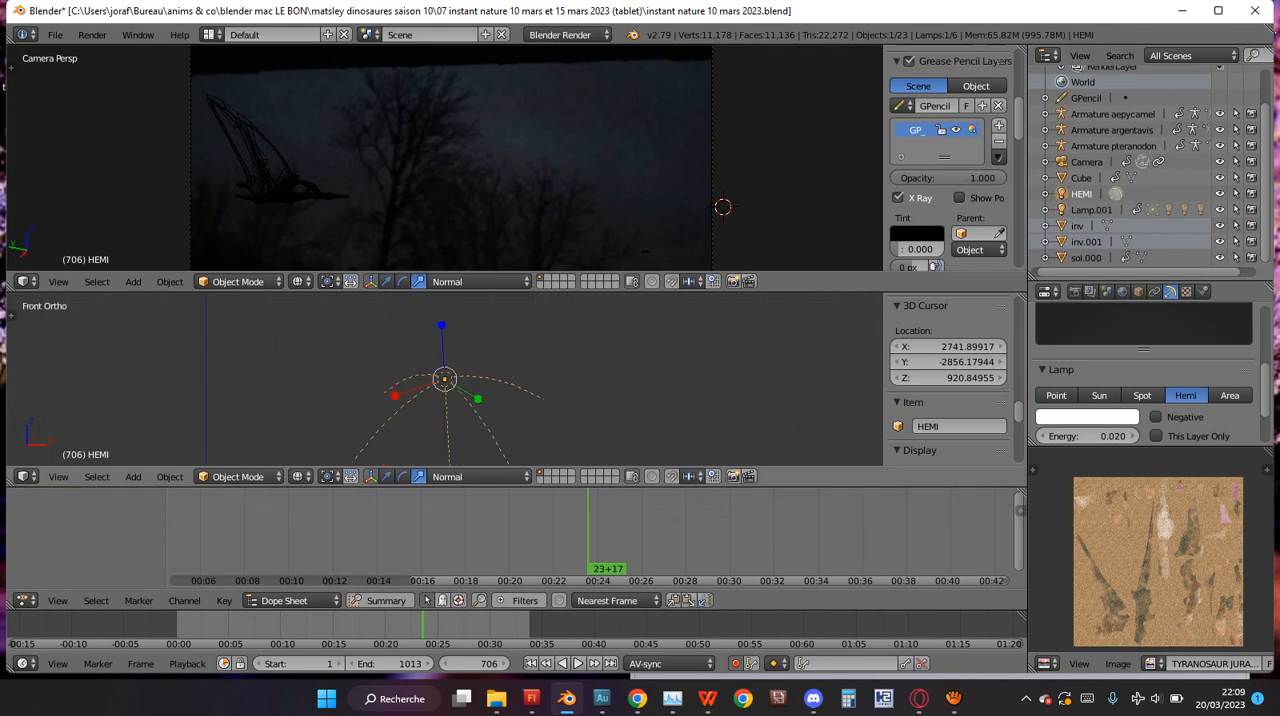
key(KP_4)
key(KP_4)
key(KP_4)
key(KP_4)
key(KP_4)
key(KP_4)
key(KP_4)
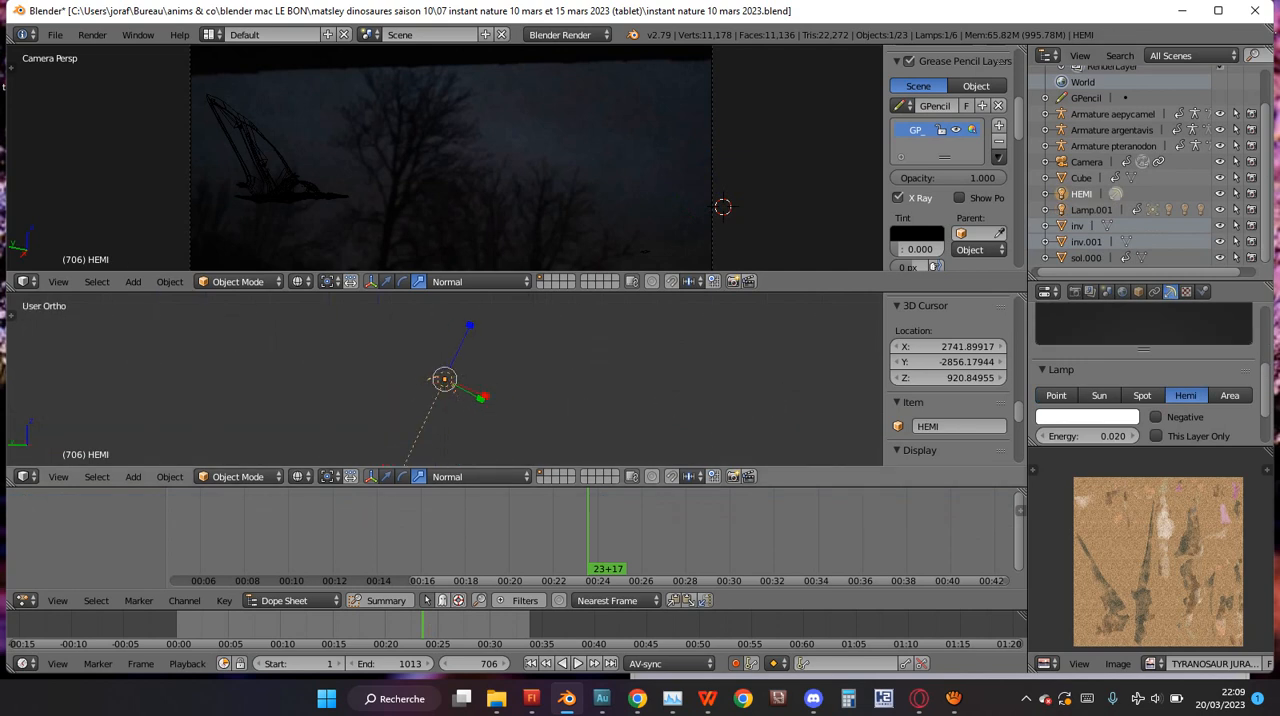
key(KP_3)
scroll(445, 379, down, 8)
scroll(445, 379, up, 3)
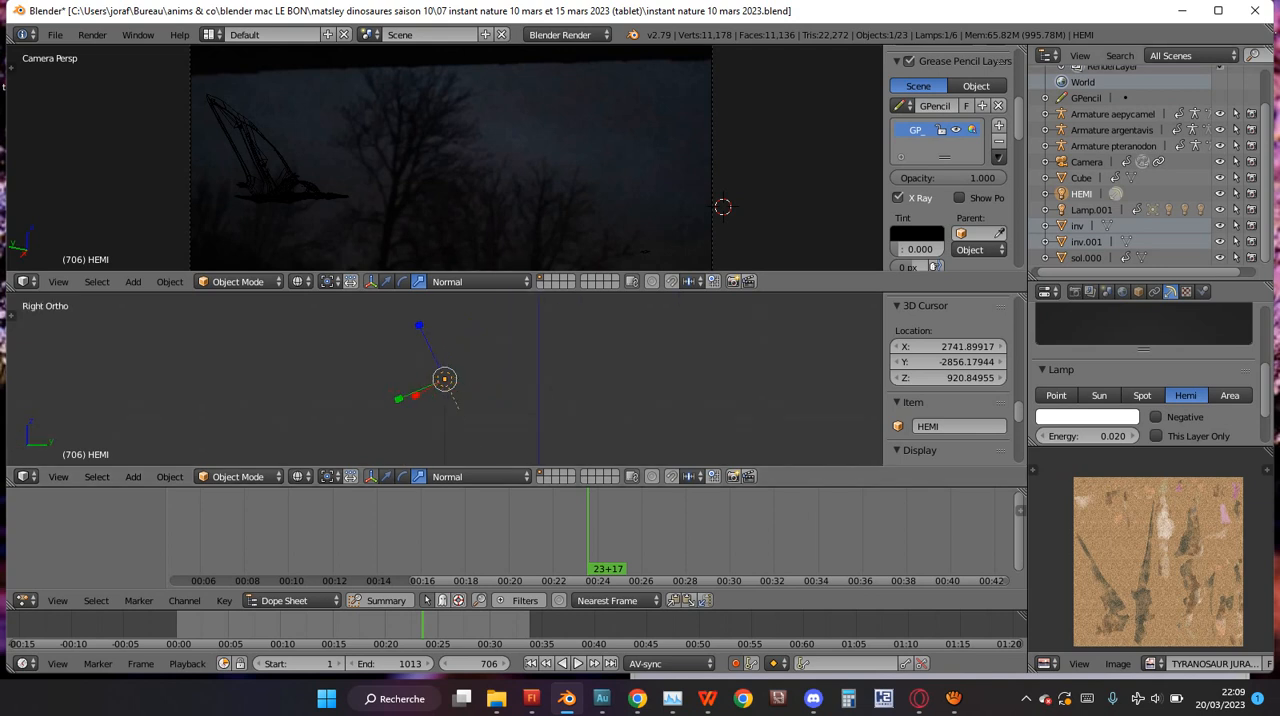
Select Armature aepycamel, frame it in the lower viewport and save the project over instant nature 10 mars 2023.blend.
click(600, 383)
click(1150, 114)
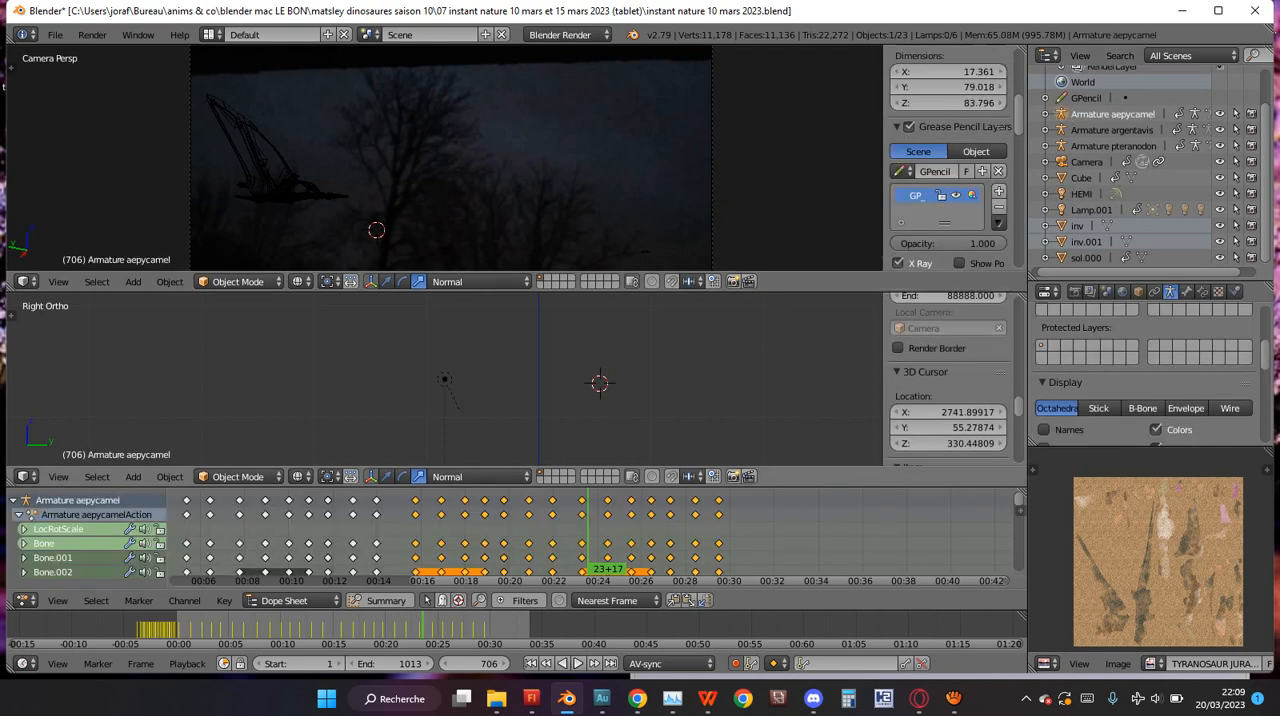
key(KP_Decimal)
mouse_move(450, 375)
middle_down()
mouse_move(600, 376)
mouse_move(490, 380)
mouse_move(600, 377)
mouse_move(500, 388)
middle_up()
key(ctrl+s)
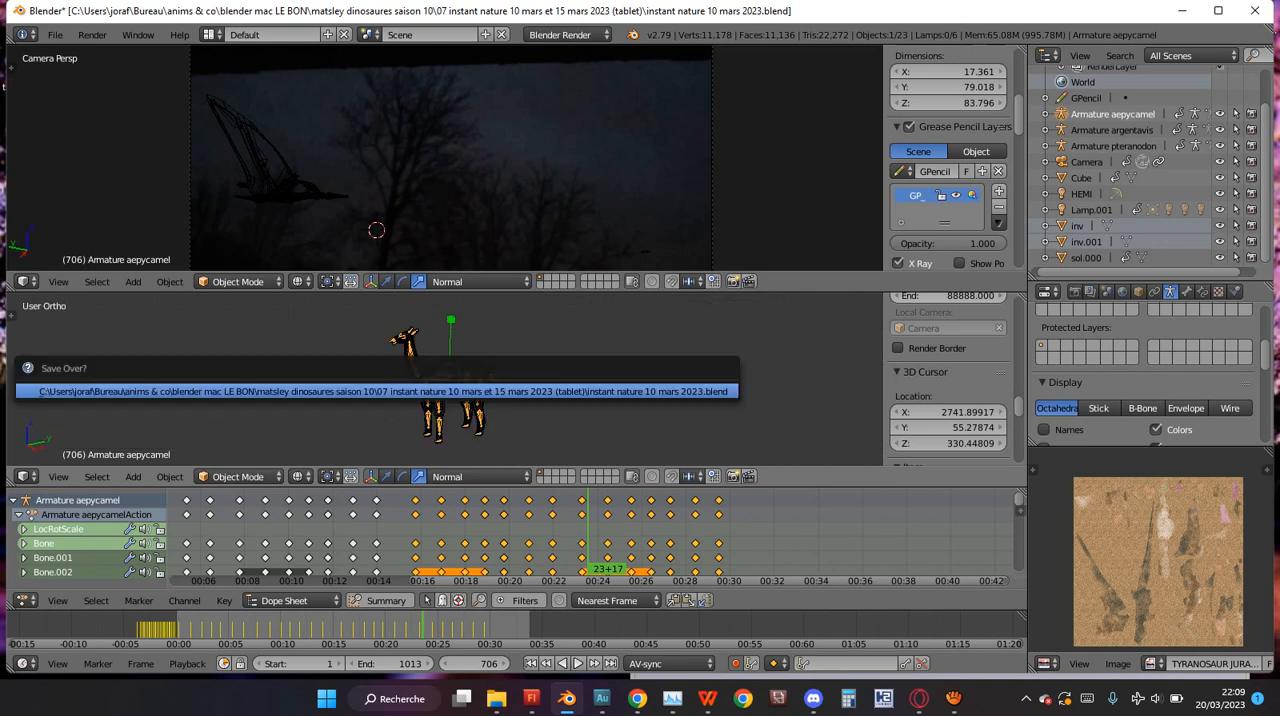
key(Return)
Show the aepycamel in solid shading and play the animation from an earlier frame to check its motion and the camera view.
key(z)
drag(475, 540, 434, 540)
key(alt+a)
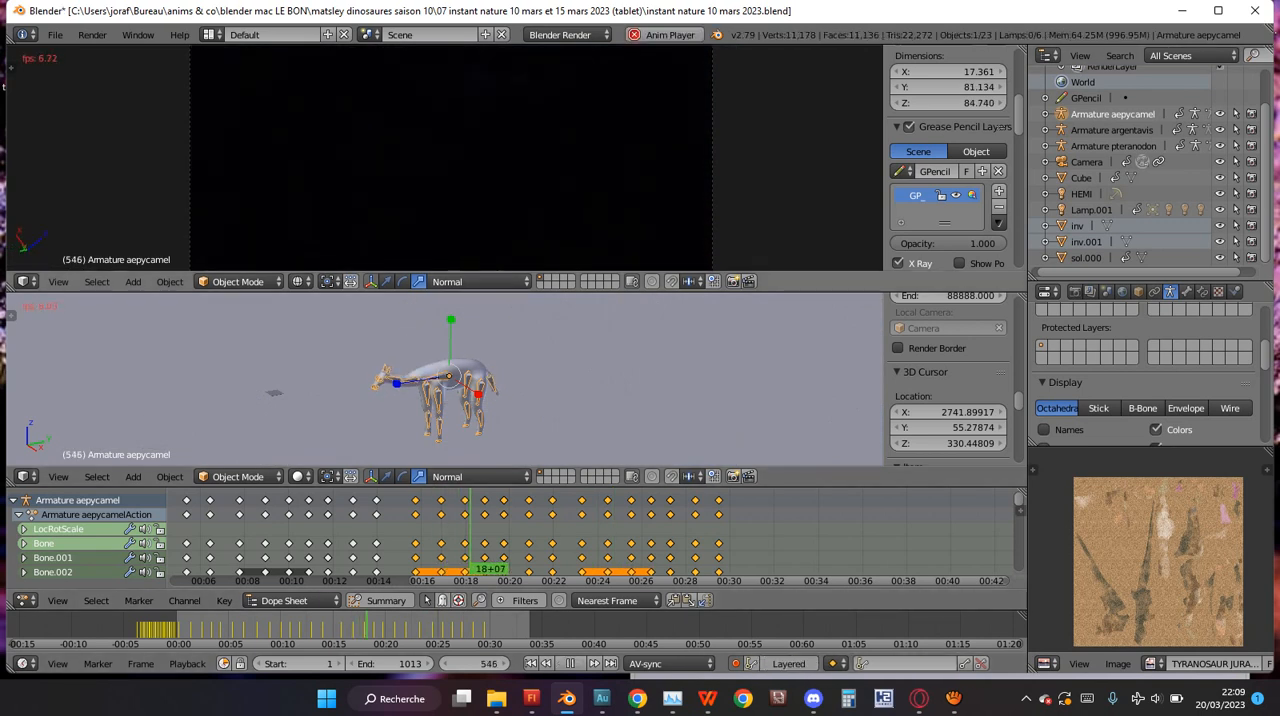
key(alt+a)
key(alt+a)
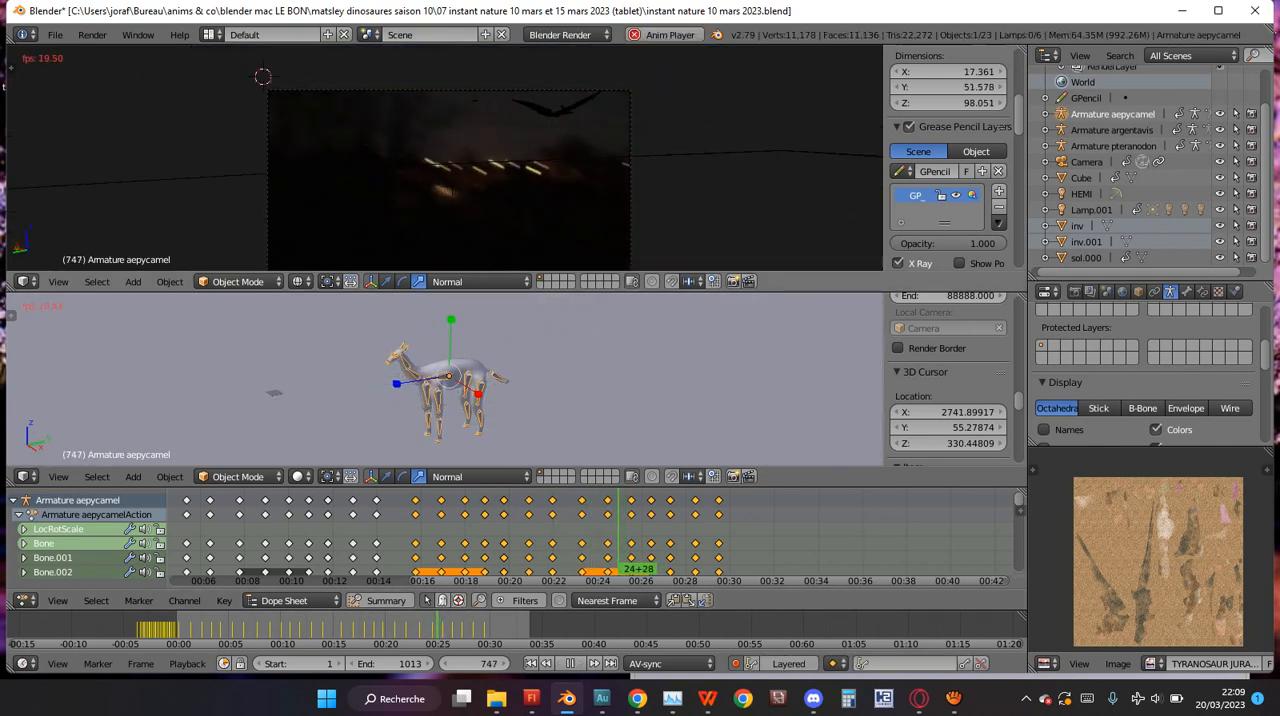
key(alt+a)
Check the rendered camera view at frame 743 and review the scene's output, anti-aliasing and sampled motion blur settings.
key(shift+z)
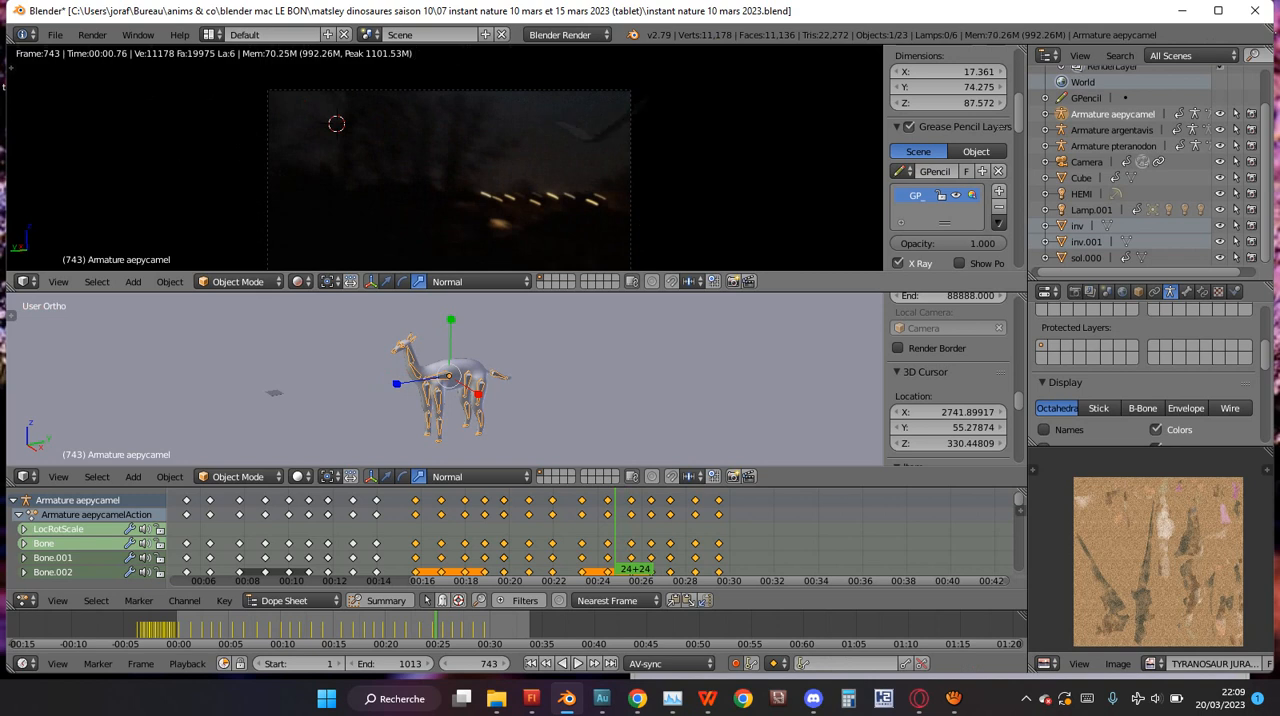
key(shift+z)
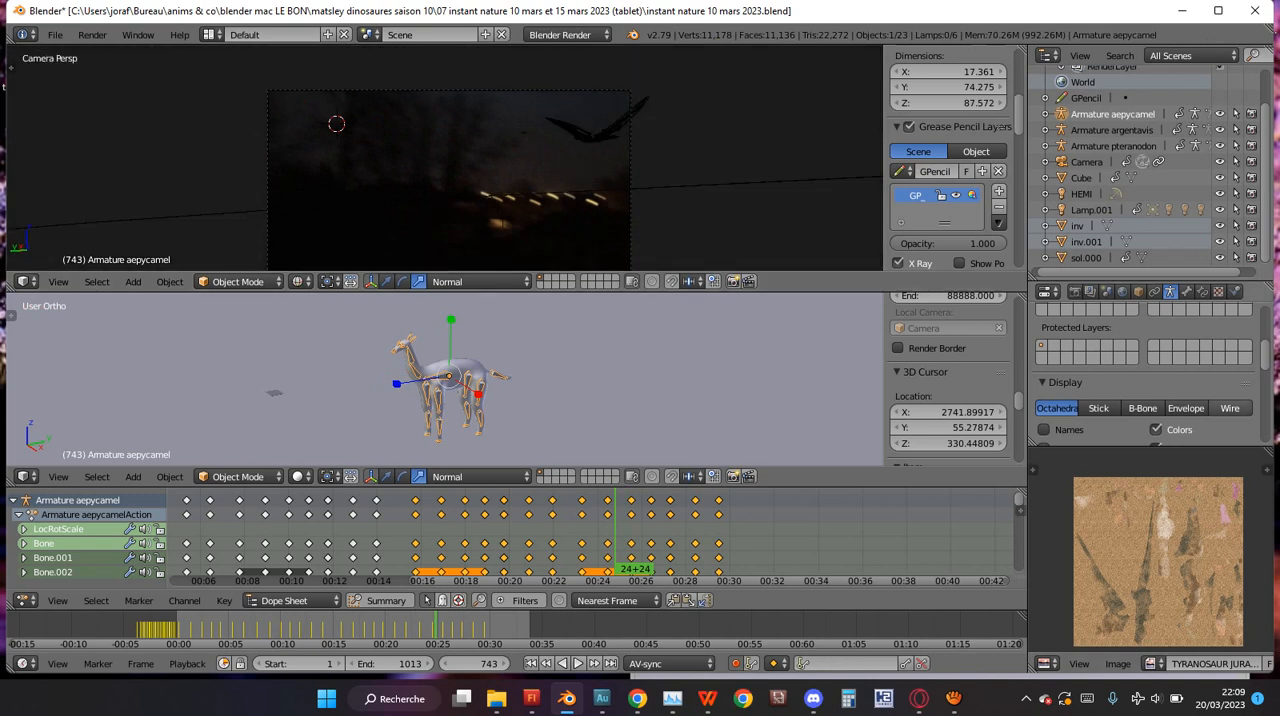
click(1074, 291)
scroll(1150, 380, up, 5)
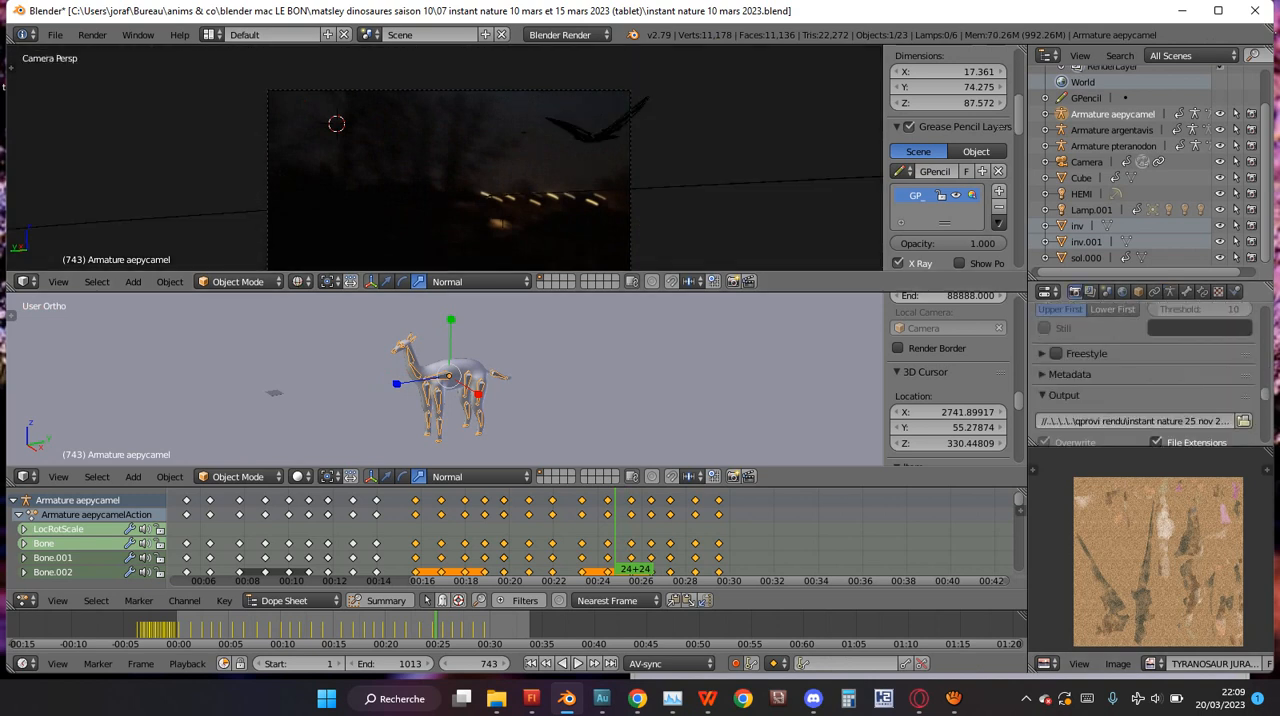
scroll(1150, 380, up, 3)
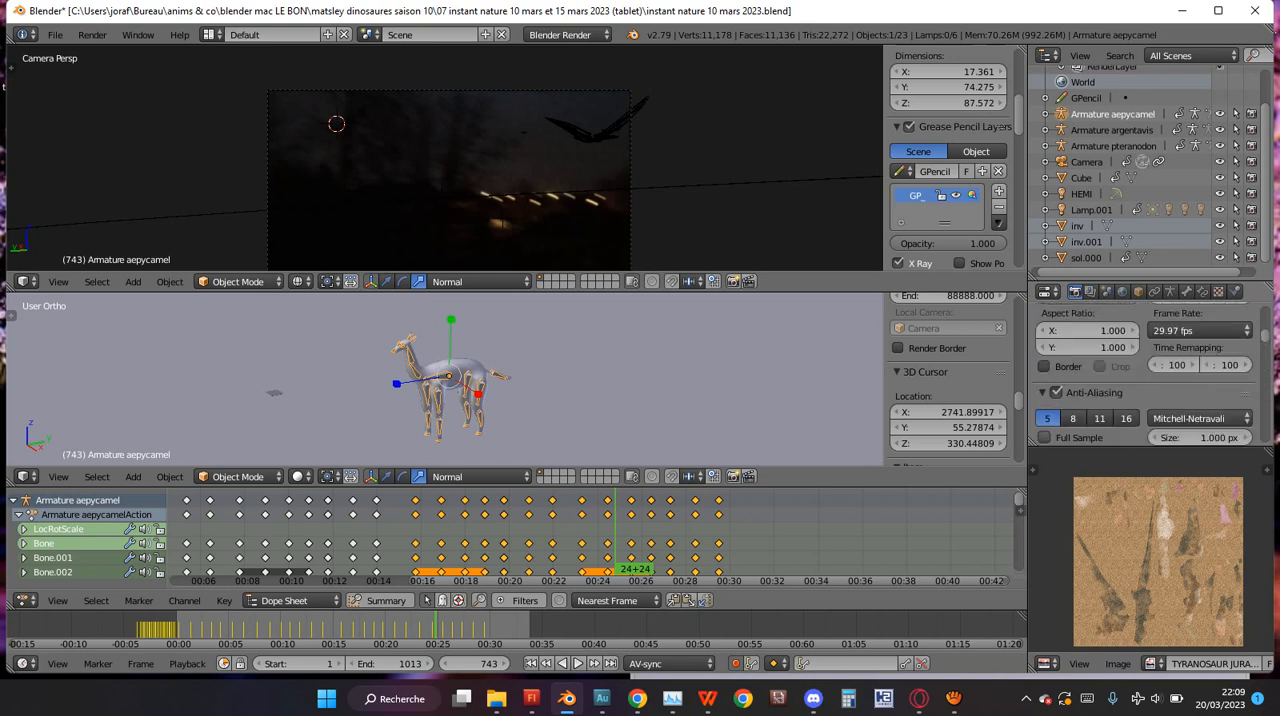
scroll(1150, 380, up, 2)
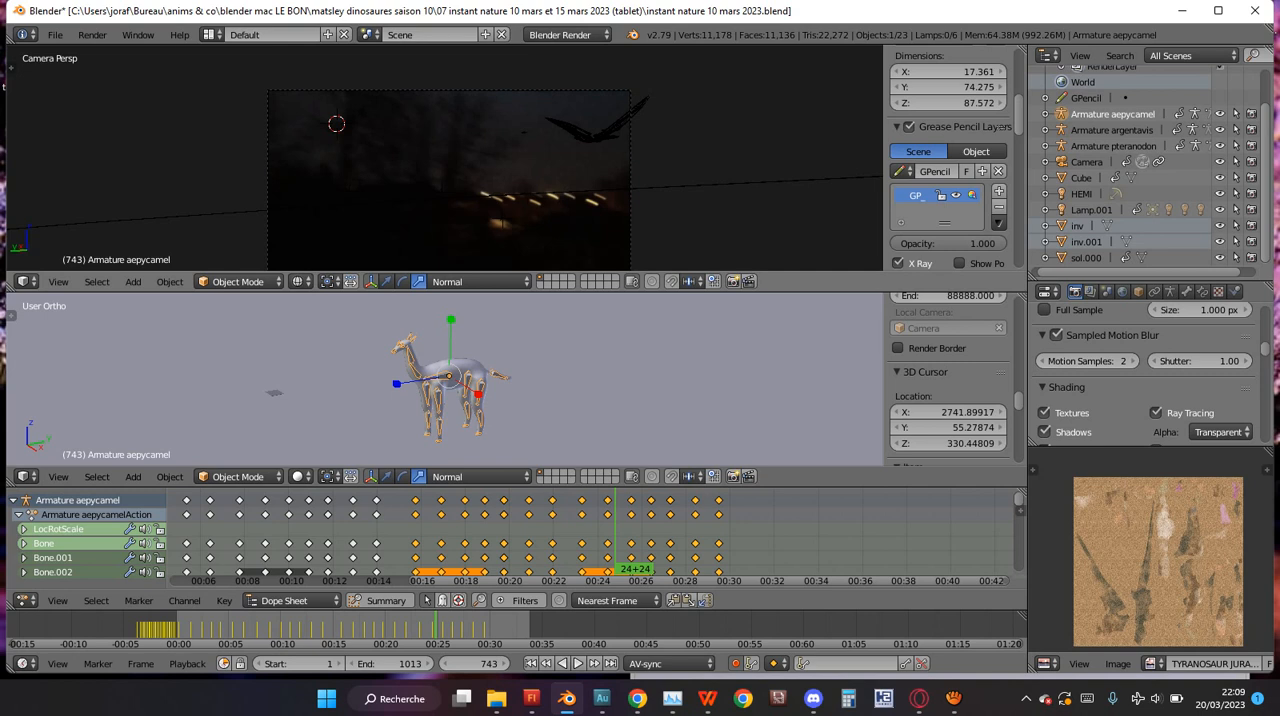
Play the animation from frame 794 with the camera view in solid shading.
key(Up)
key(Up)
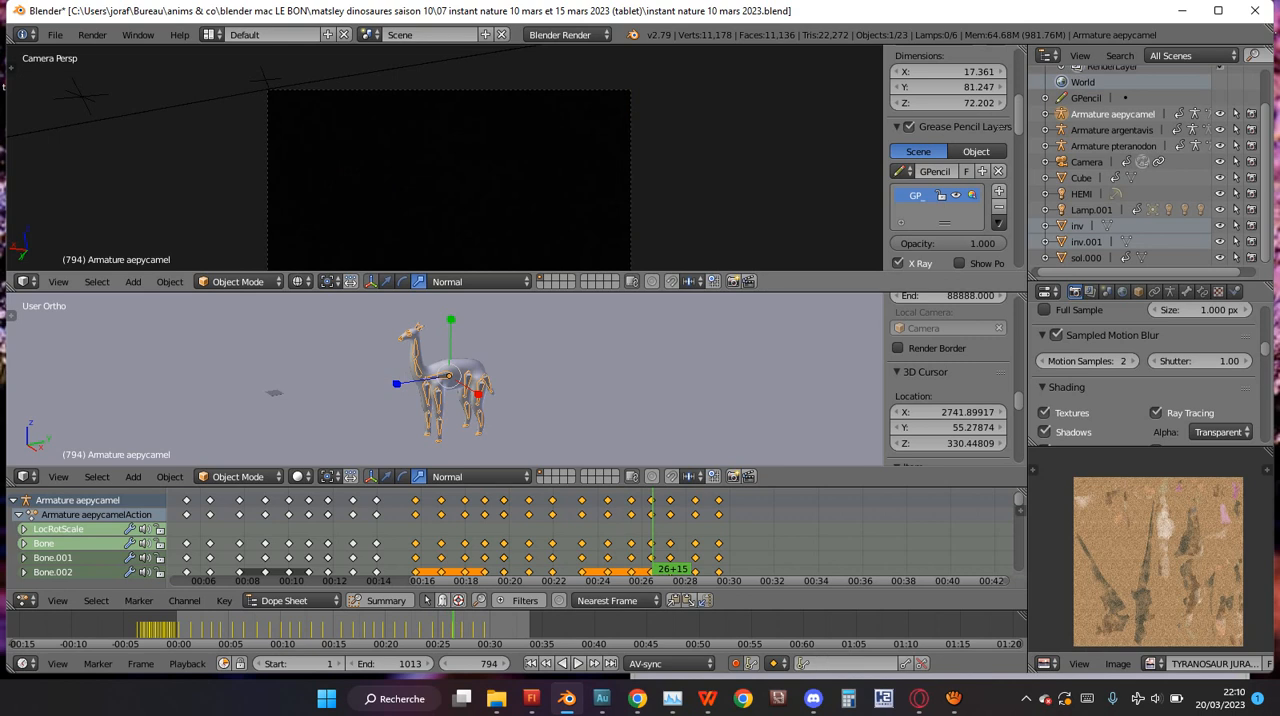
click(209, 34)
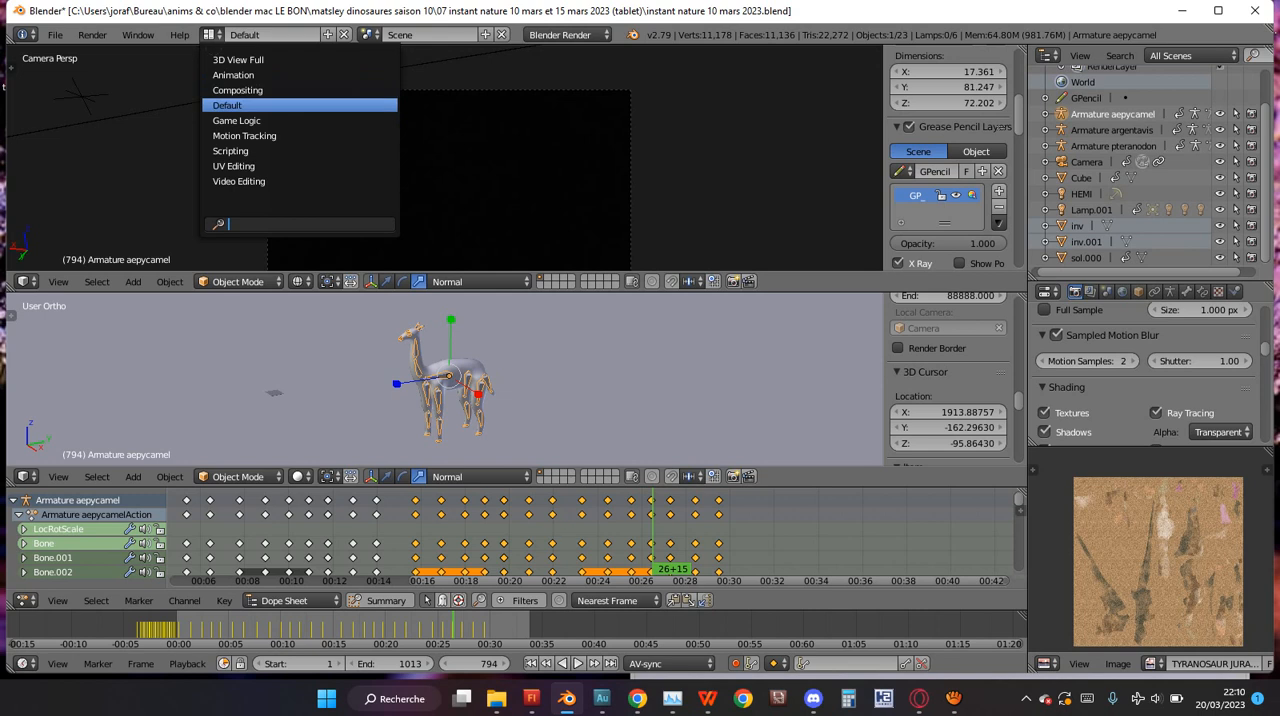
click(240, 105)
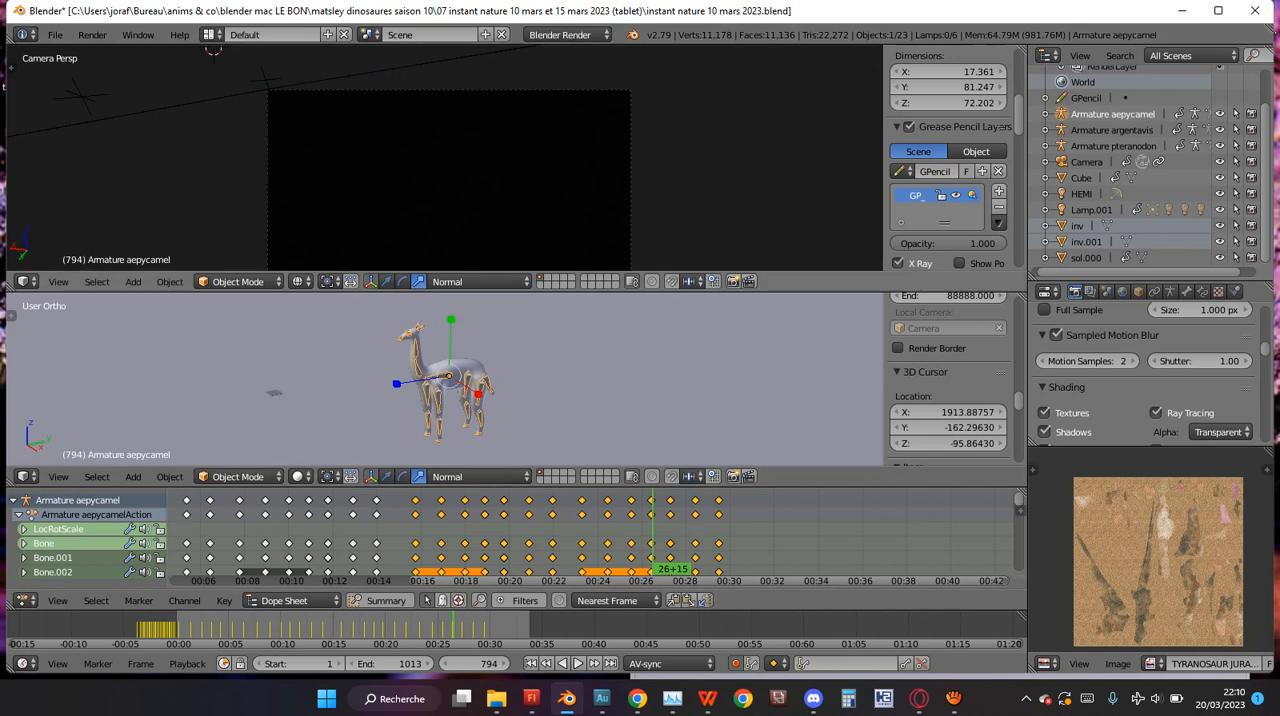
key(z)
scroll(444, 158, down, 2)
scroll(401, 130, up, 2)
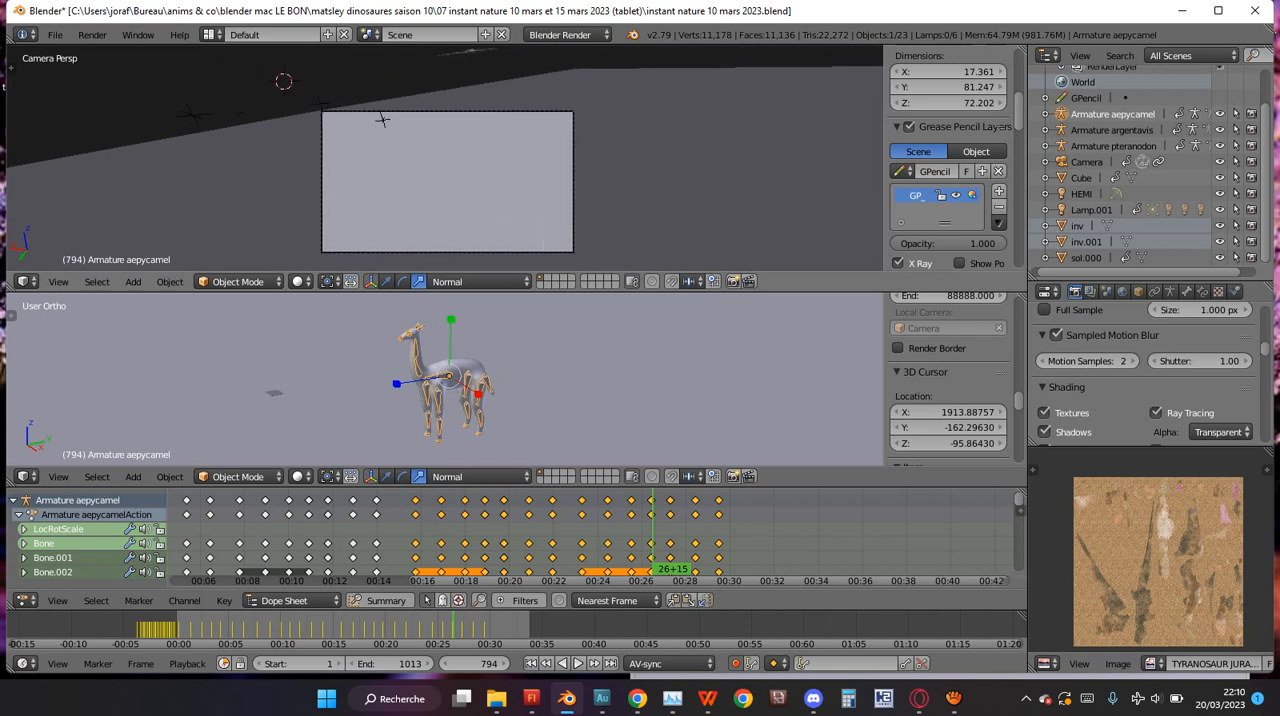
key(alt+a)
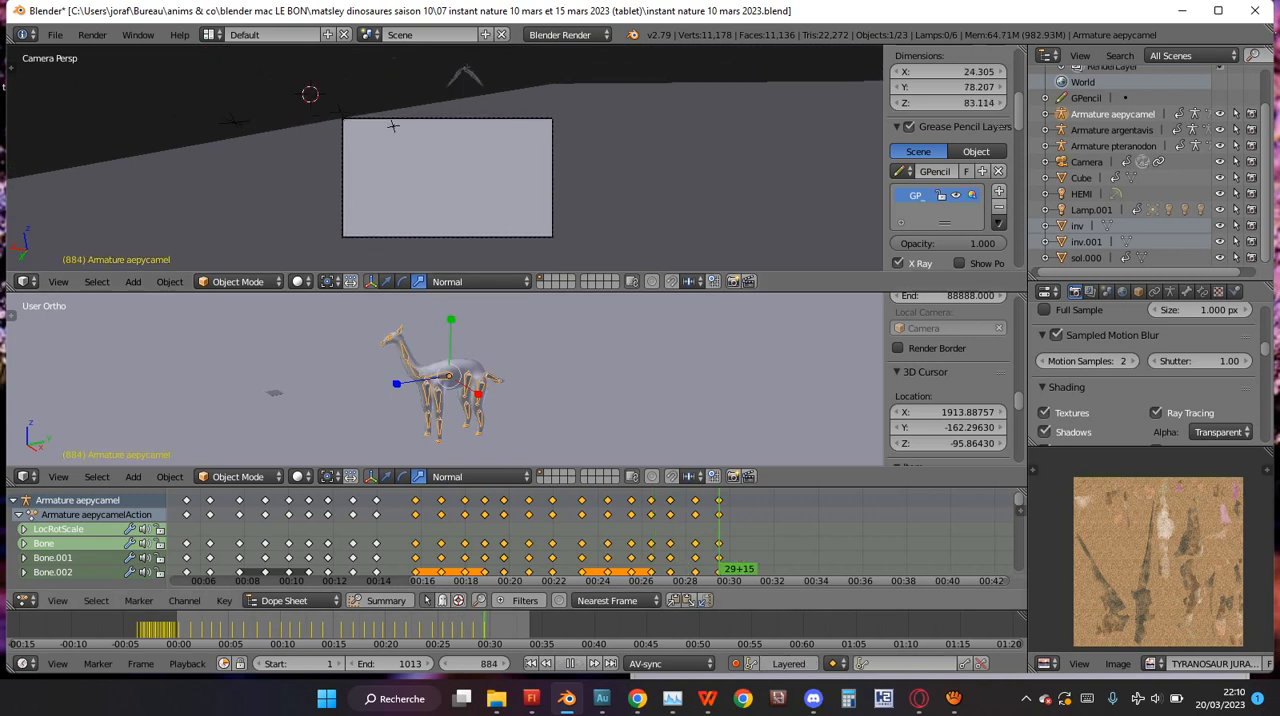
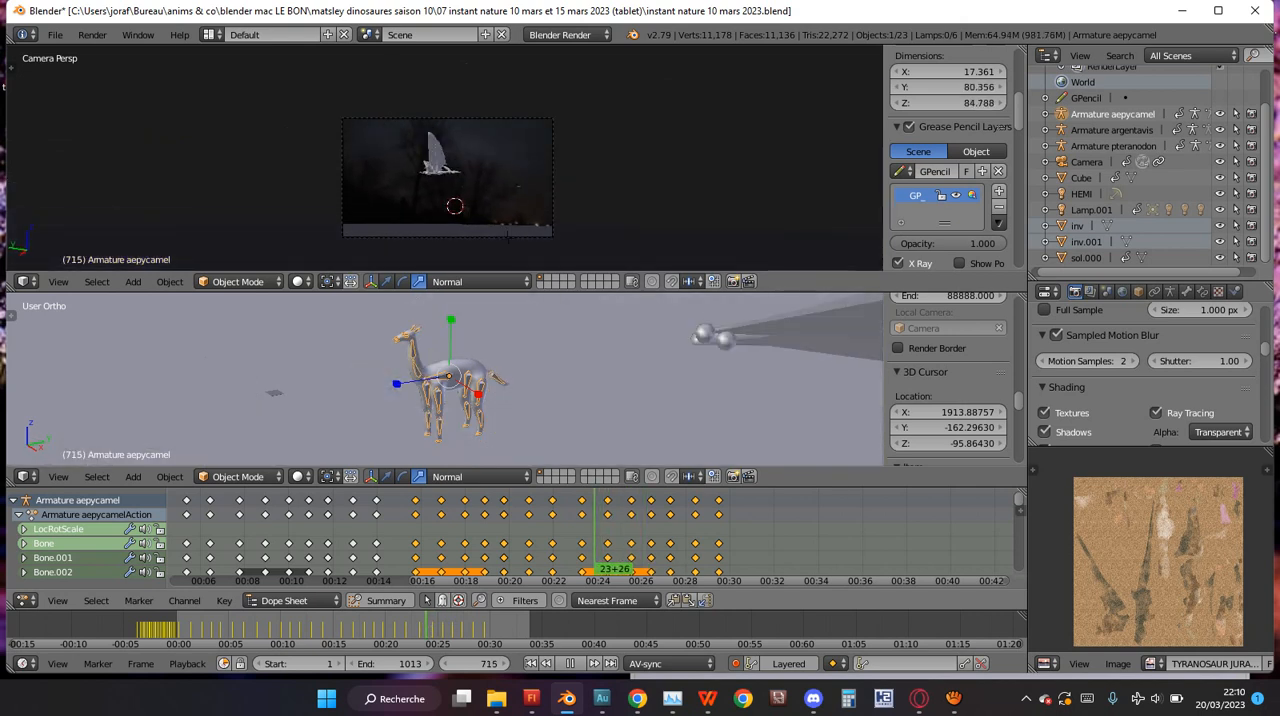
Stop the playback at frame 744 and delete the small Cube object hovering in the camera view.
key(Escape)
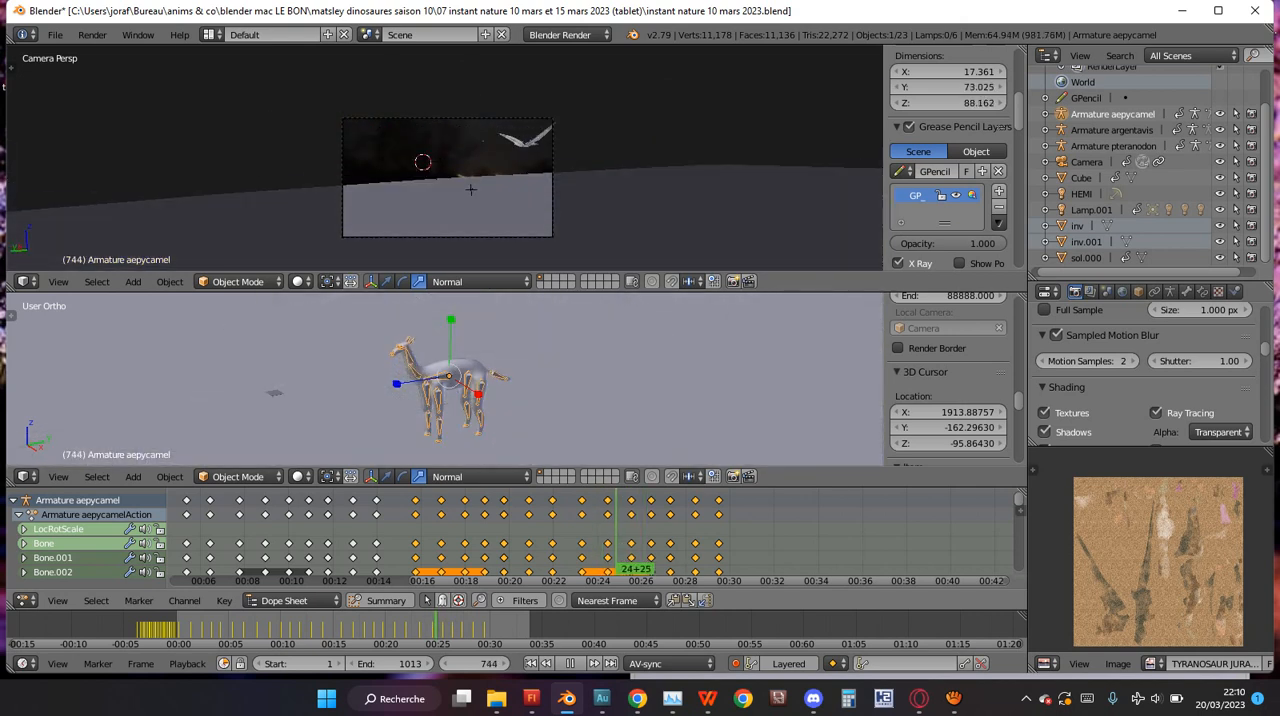
right_click(471, 190)
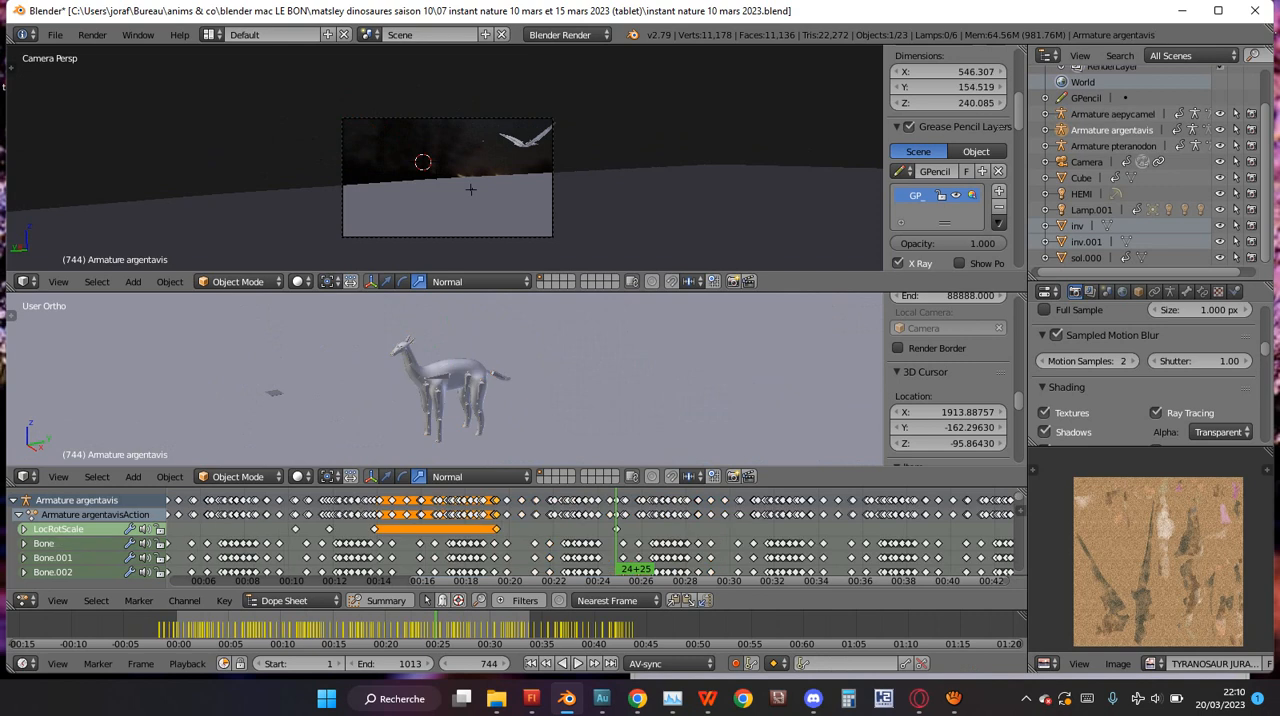
scroll(471, 190, up, 6)
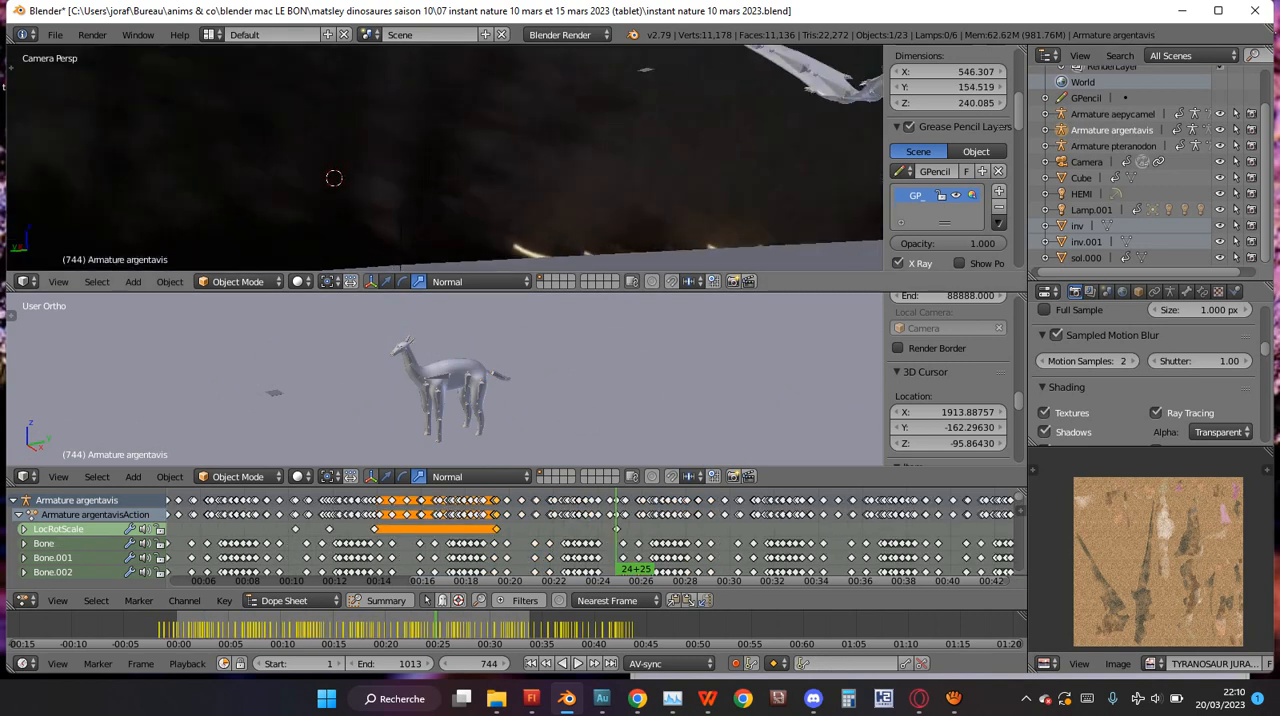
right_click(645, 70)
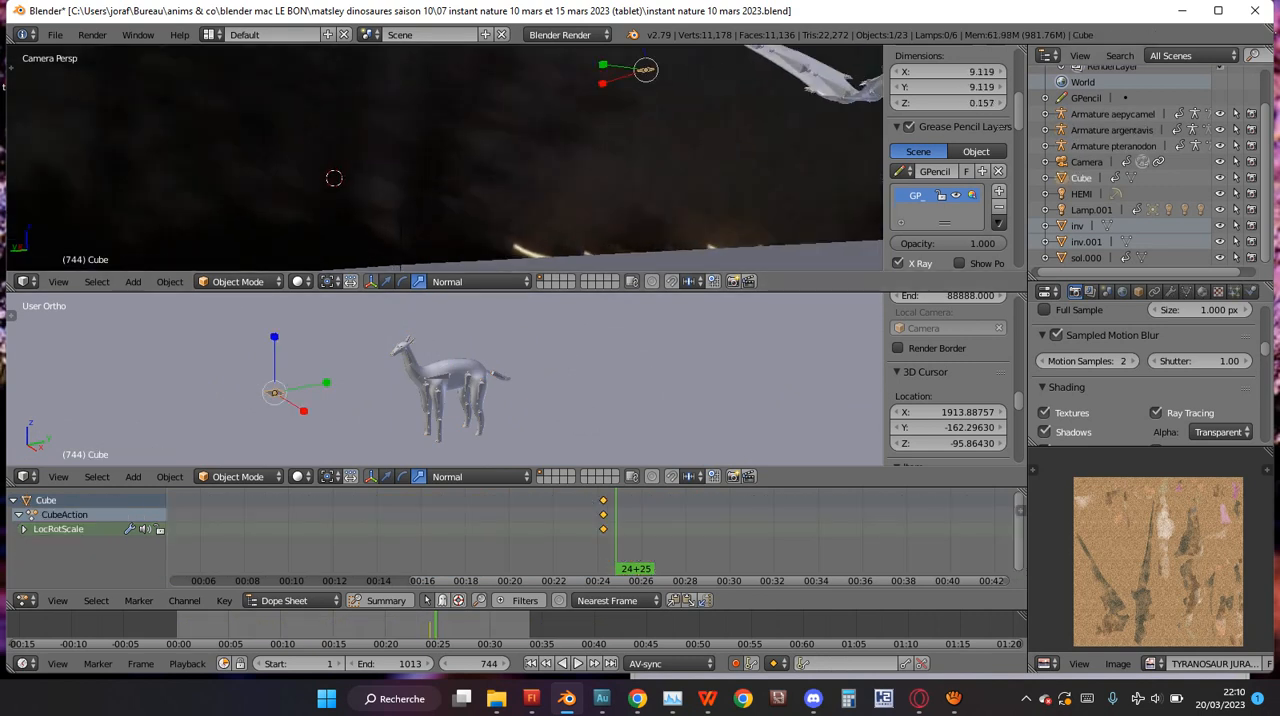
key(x)
click(626, 143)
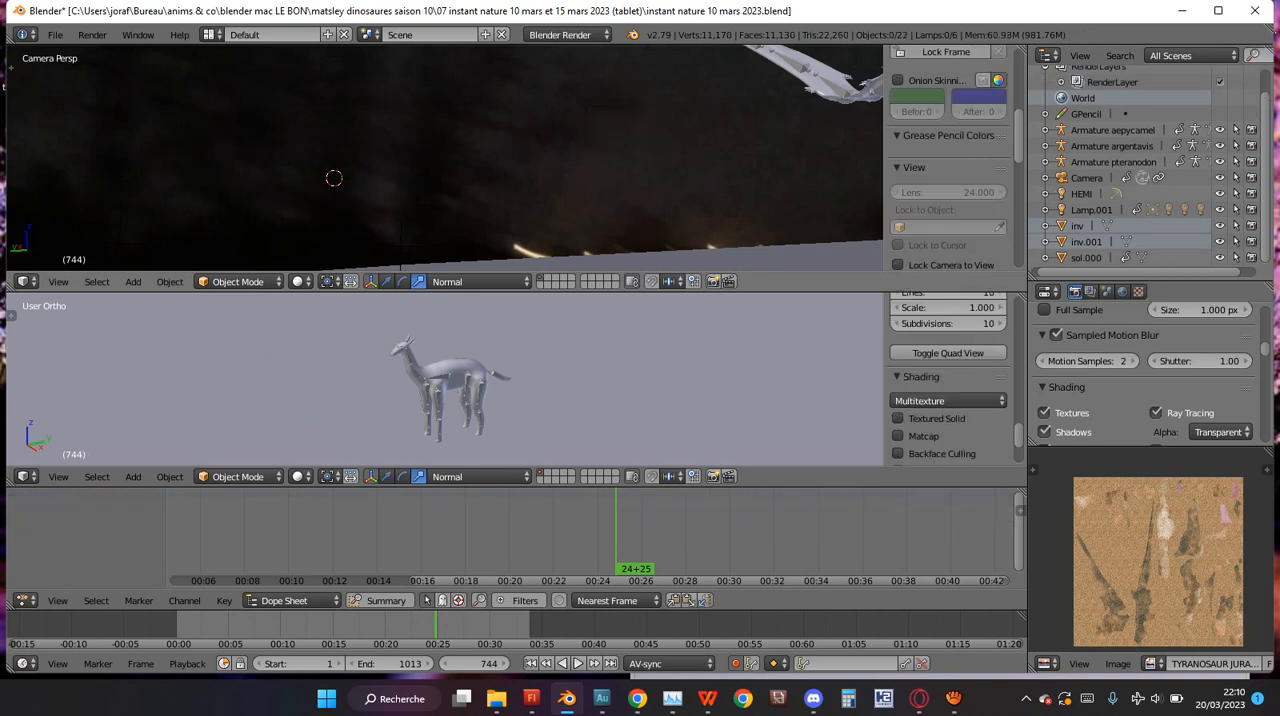
scroll(400, 243, down, 5)
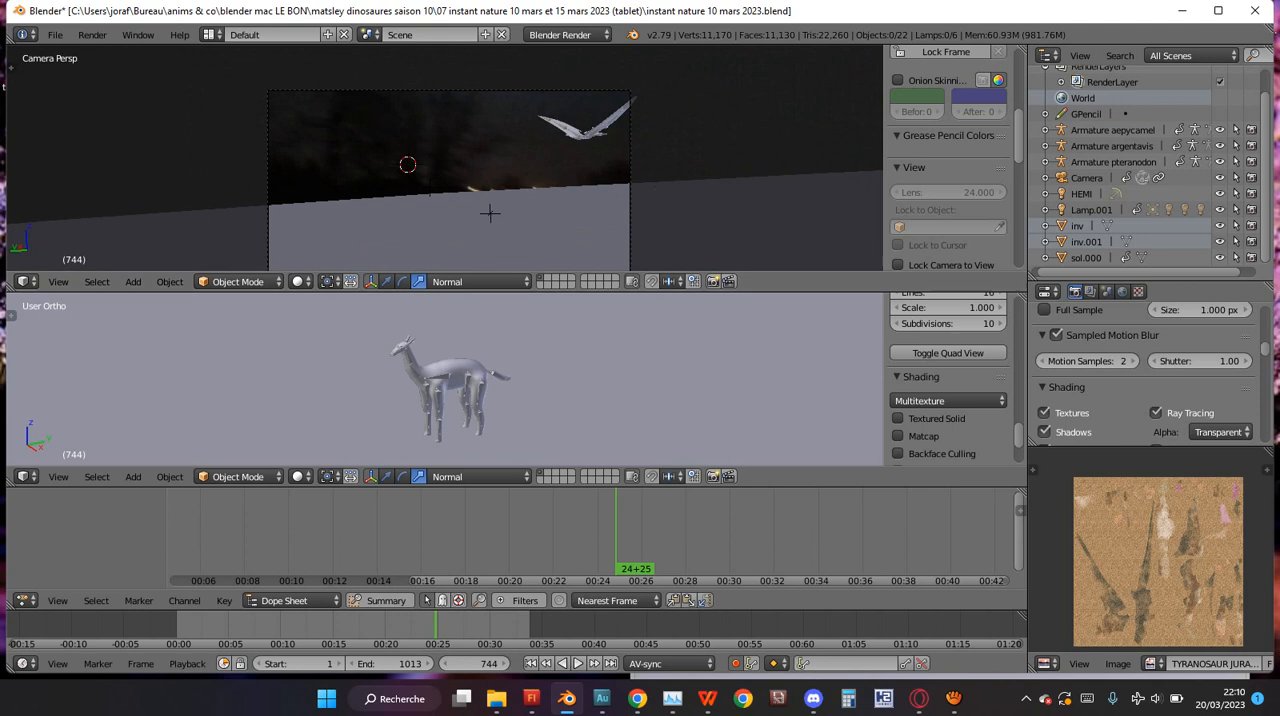
click(209, 34)
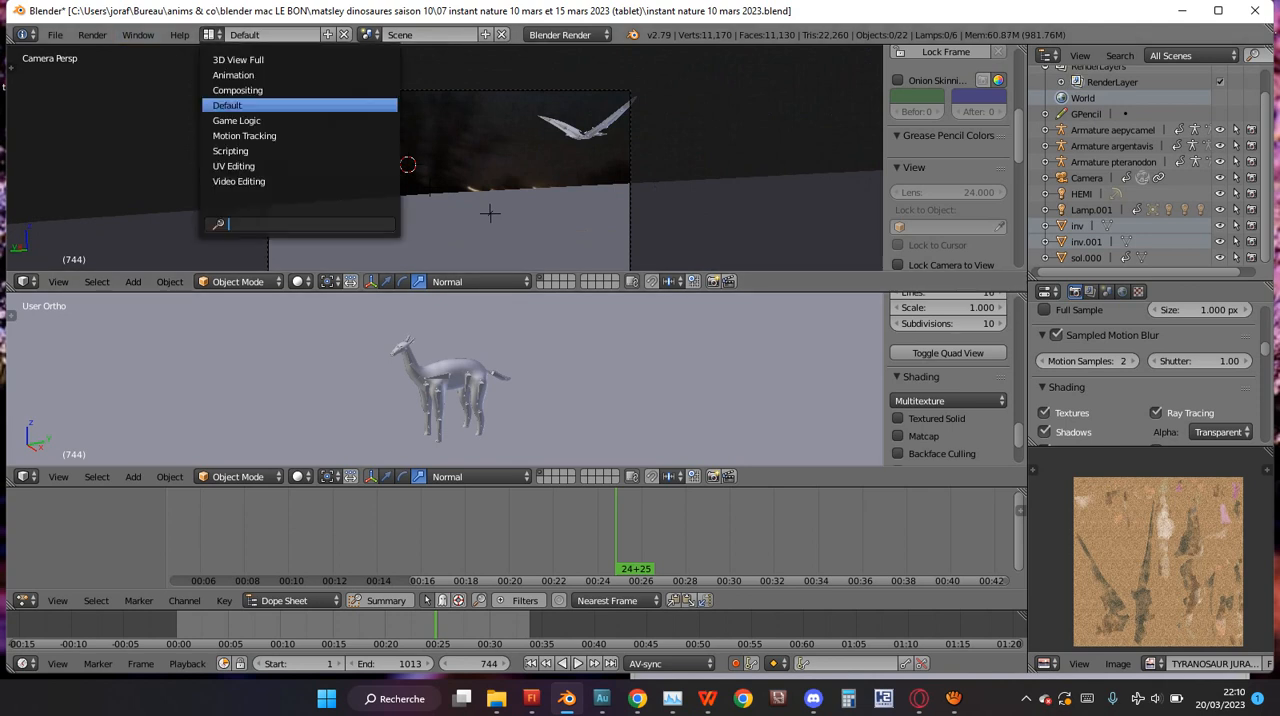
click(238, 91)
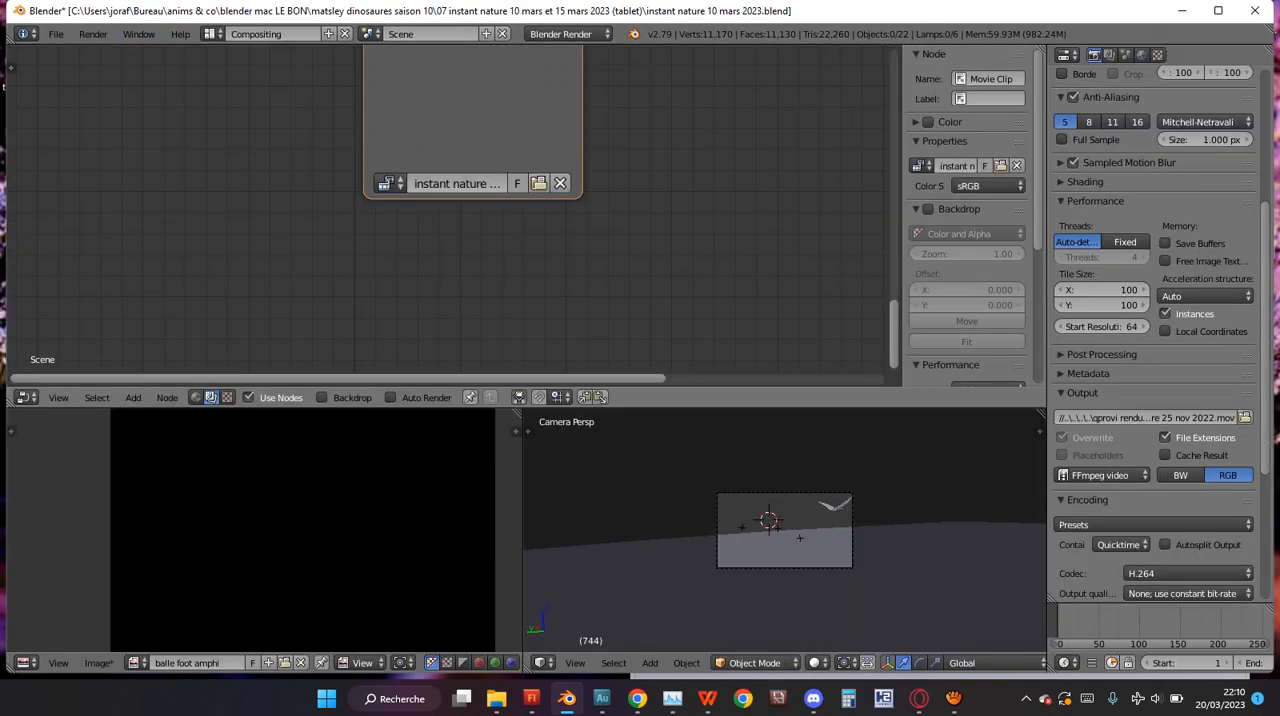
click(209, 34)
click(240, 105)
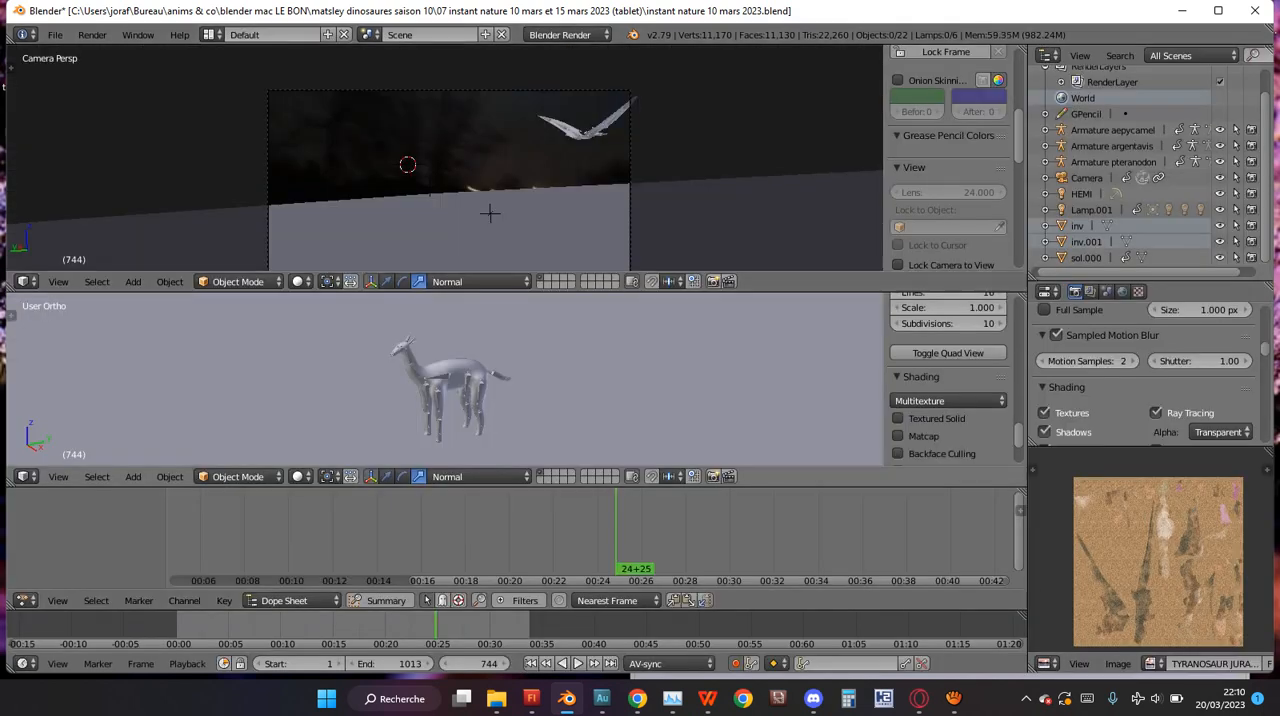
Switch to the Compositing layout and examine the node setup from Render Layers and Movie Clip through Mix to the outputs.
click(209, 34)
click(238, 91)
scroll(448, 209, down, 7)
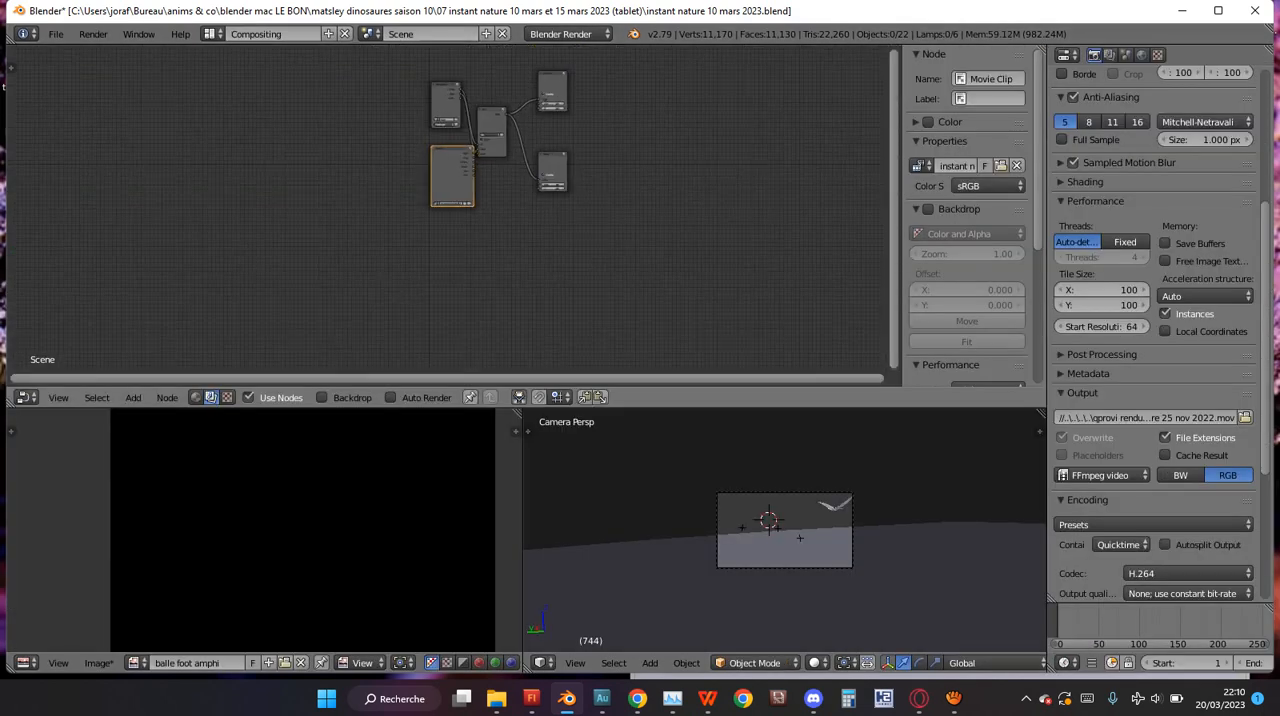
scroll(448, 209, up, 3)
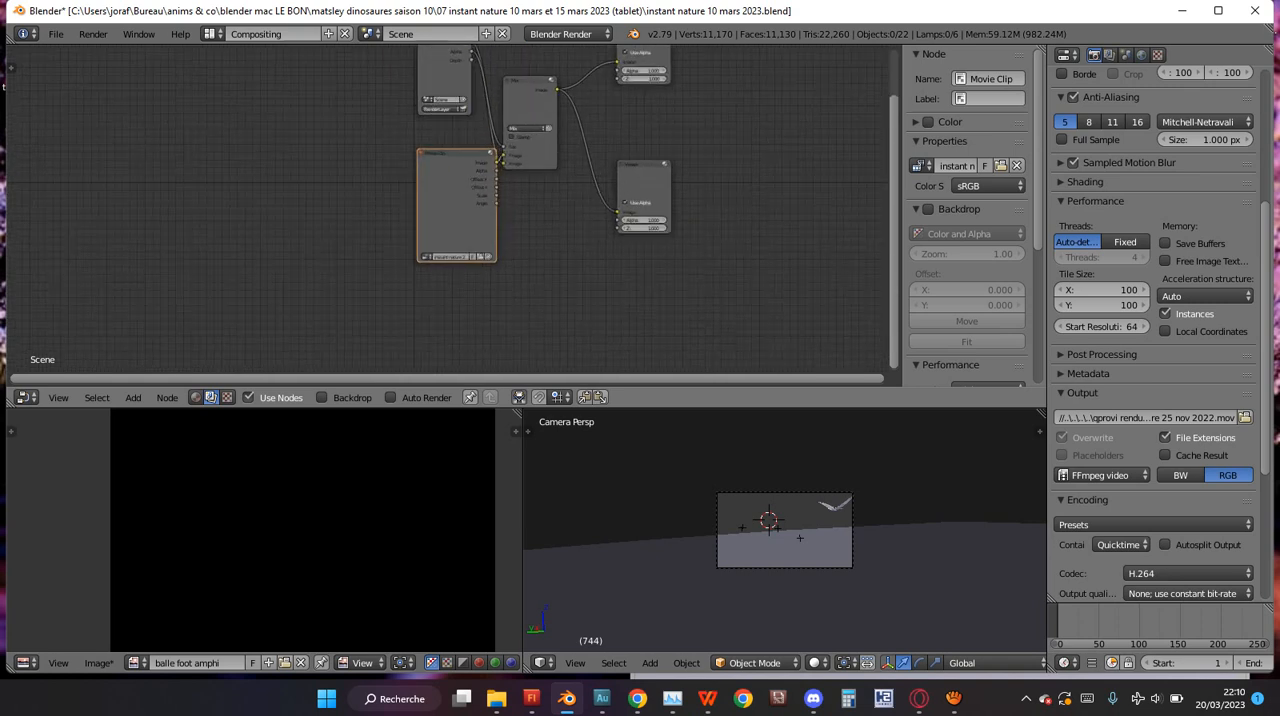
scroll(448, 209, up, 3)
scroll(656, 206, up, 4)
middle_drag(600, 206, 616, 206)
scroll(448, 209, down, 1)
middle_drag(448, 290, 449, 168)
shift+scroll(448, 209, up, 15)
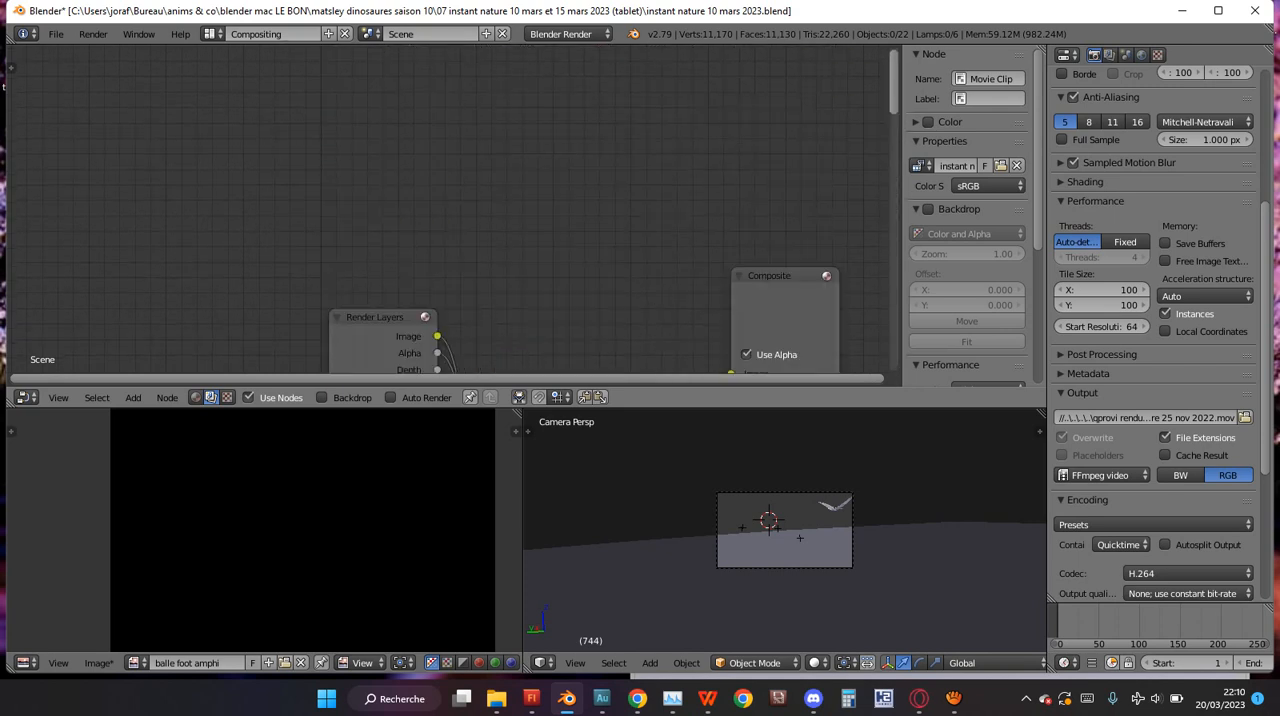
shift+scroll(448, 209, down, 8)
scroll(448, 209, down, 3)
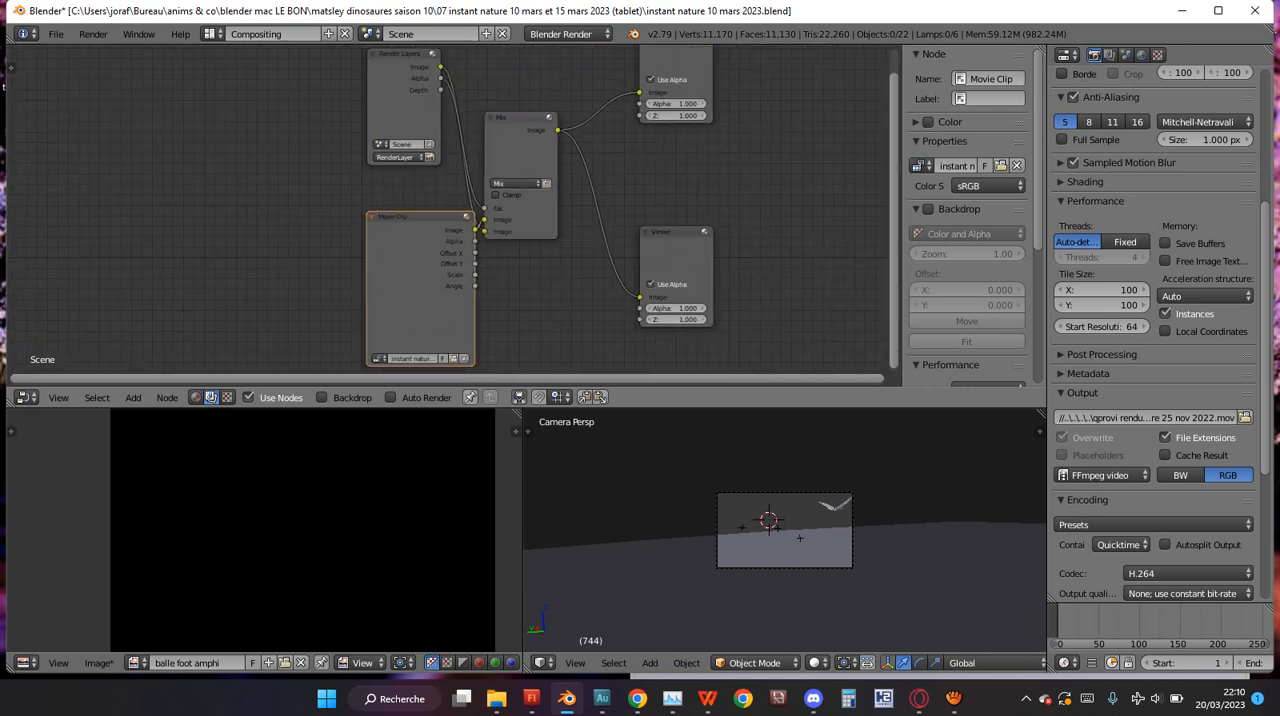
scroll(448, 209, up, 4)
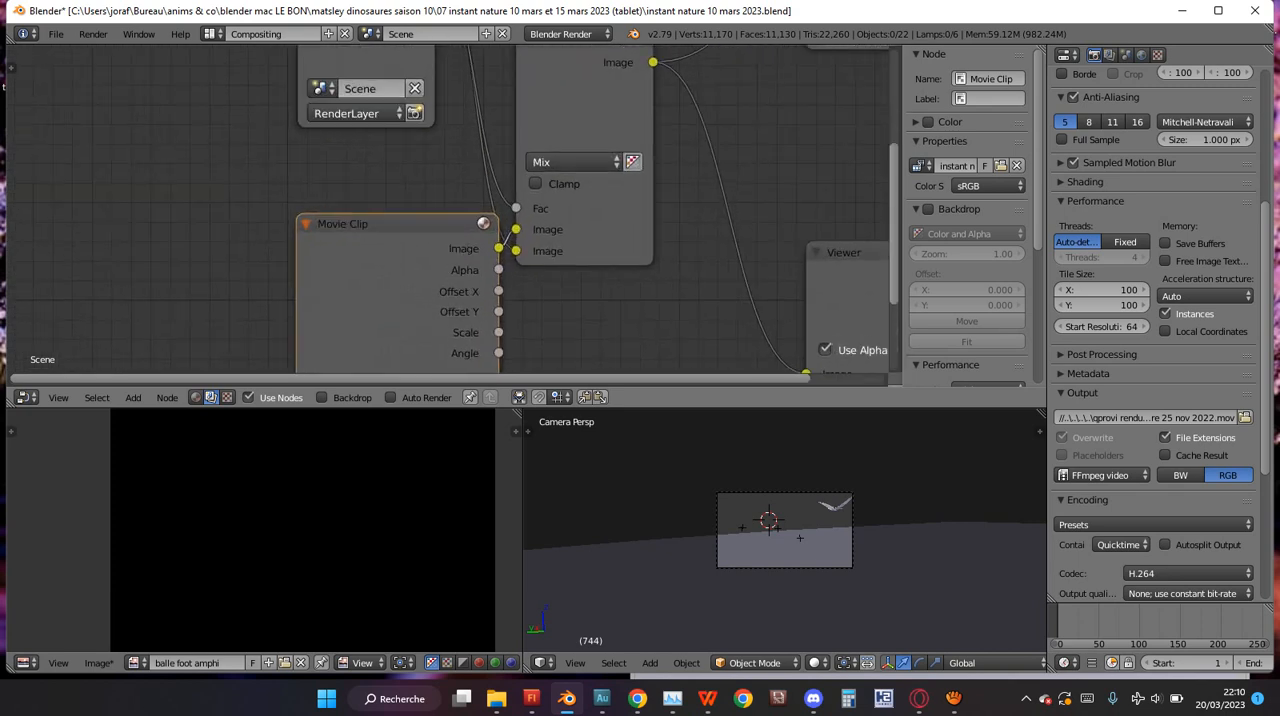
scroll(448, 209, down, 4)
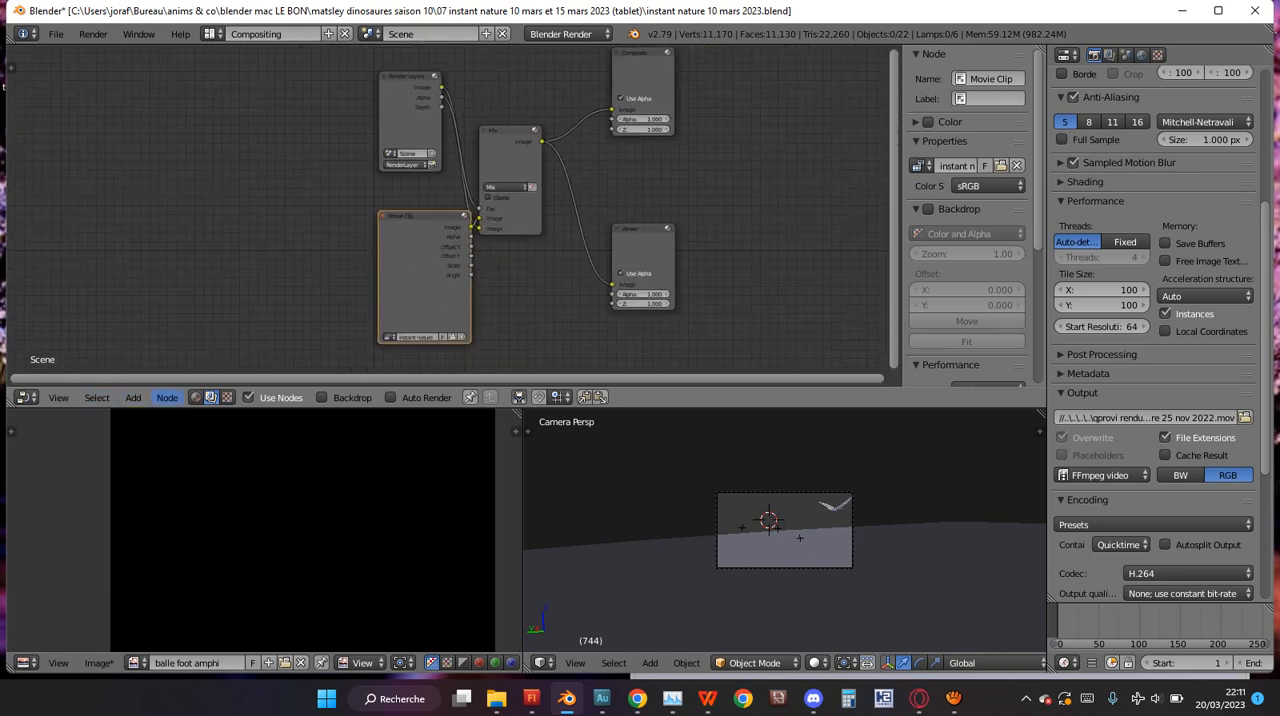
click(167, 397)
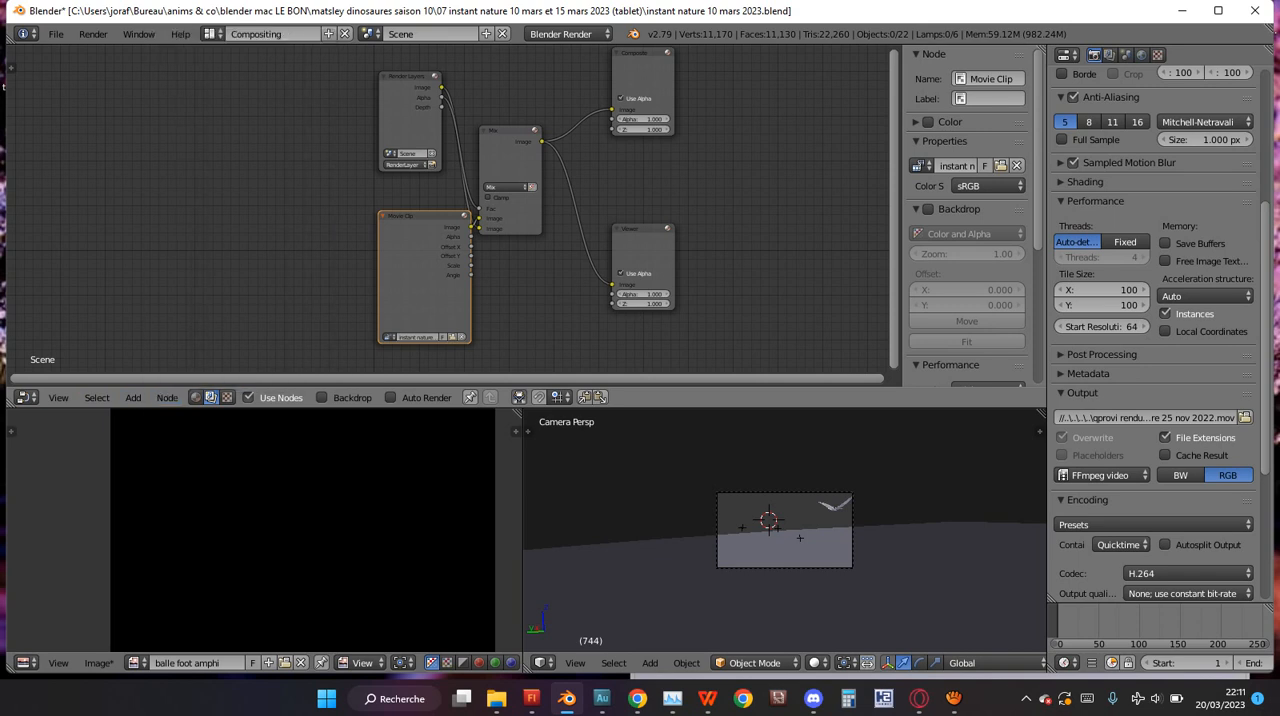
shift+scroll(412, 215, up, 3)
click(410, 215)
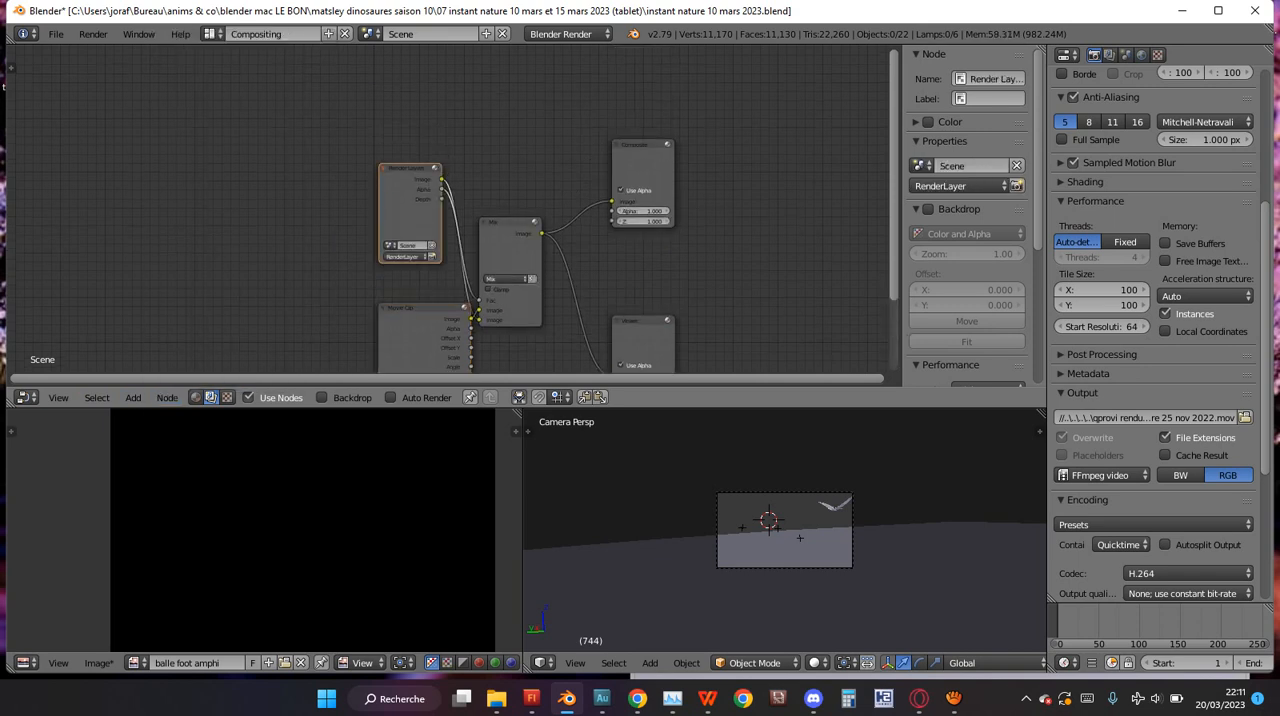
key(ctrl+n)
key(shift+a)
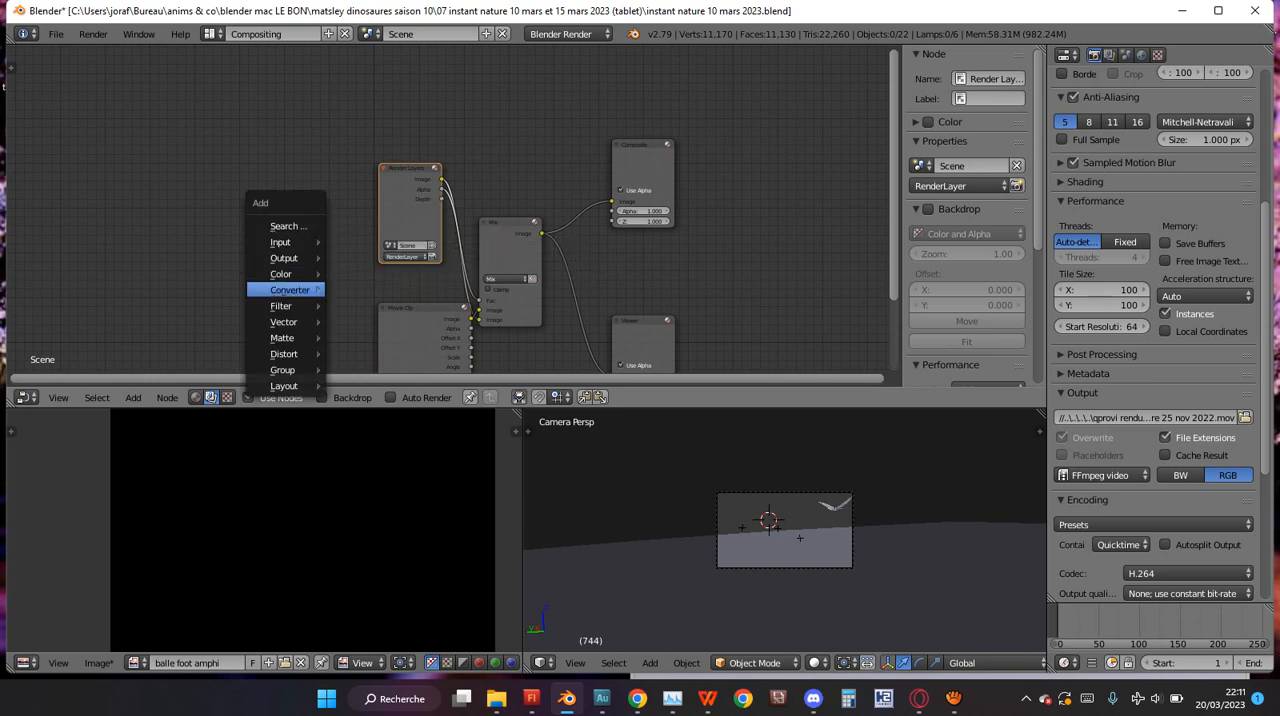
mouse_move(285, 258)
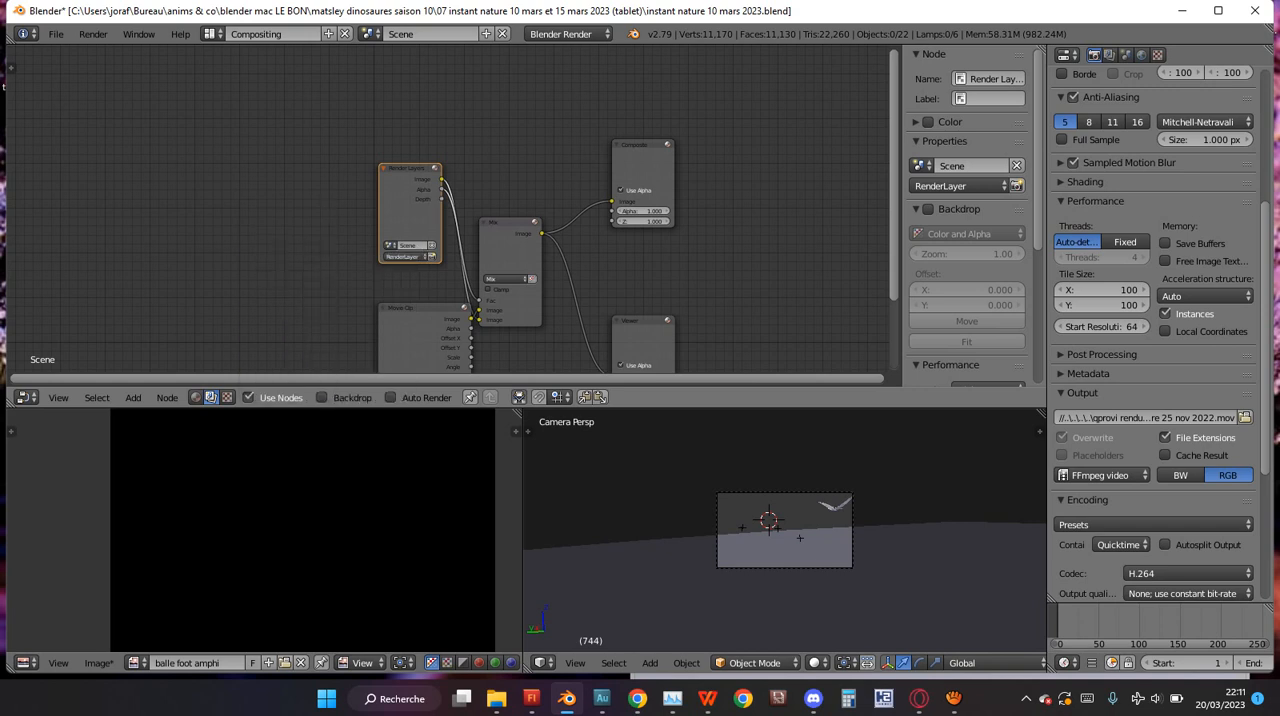
click(133, 397)
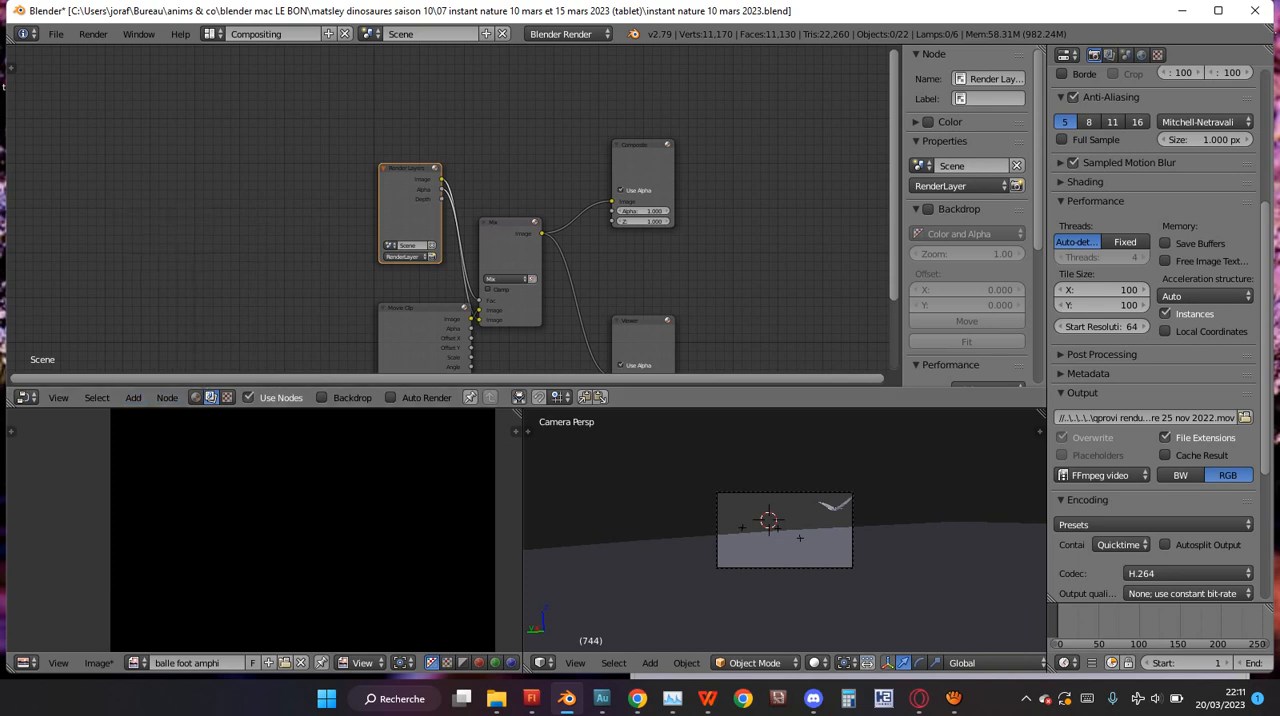
mouse_move(167, 397)
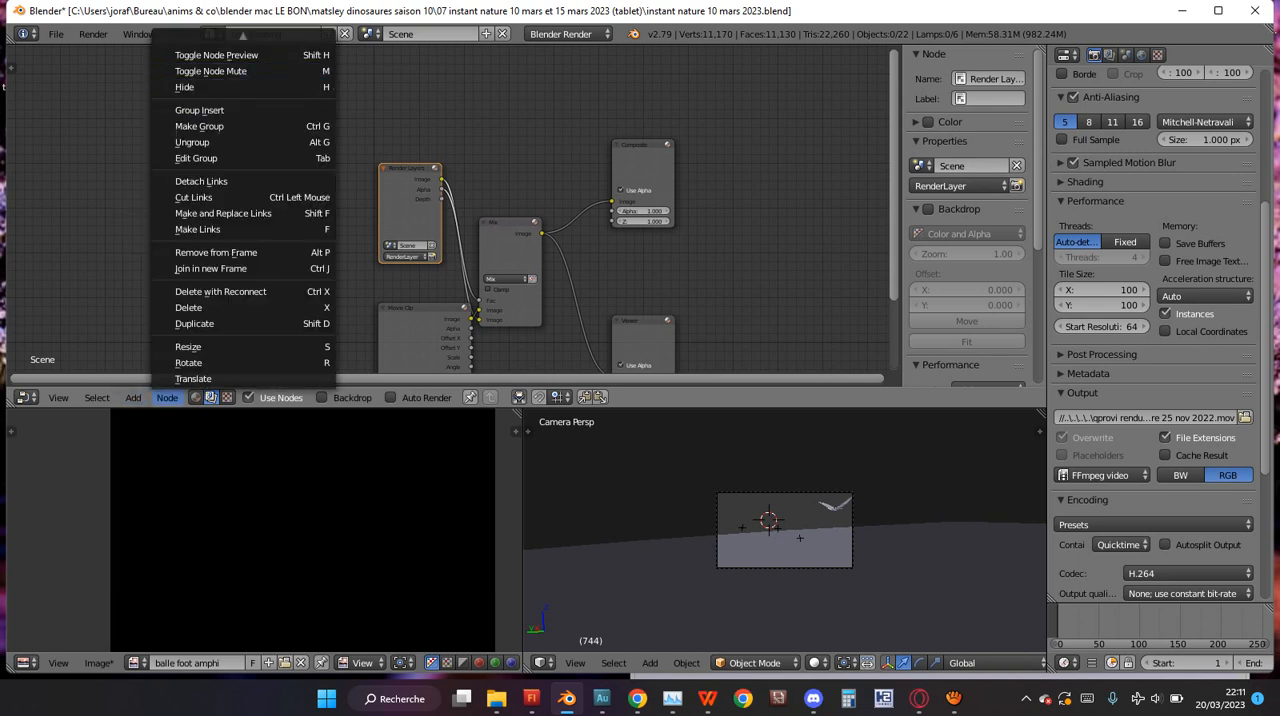
scroll(445, 202, down, 1)
shift+scroll(447, 209, down, 5)
shift+scroll(447, 209, up, 3)
scroll(447, 209, up, 1)
scroll(447, 209, up, 7)
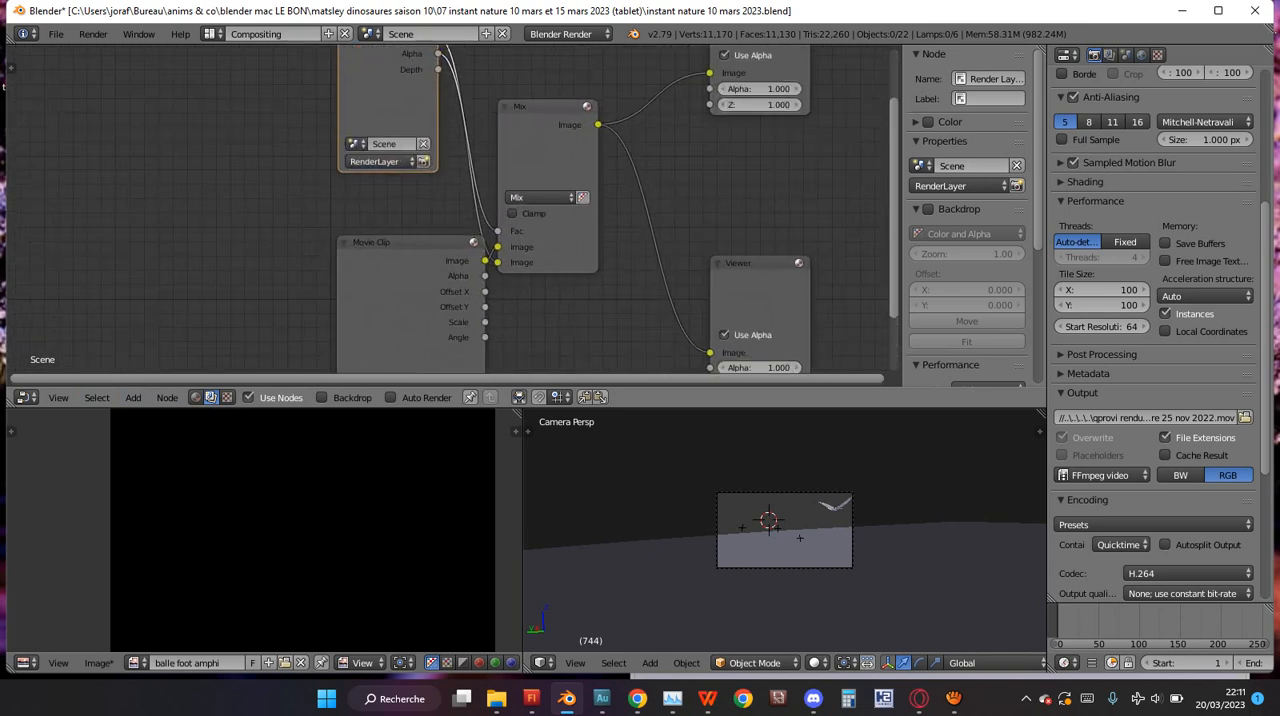
Check the properties of the Movie Clip, Viewer and Composite nodes, and hide the preview of the Render Layers node.
scroll(447, 209, down, 5)
click(422, 310)
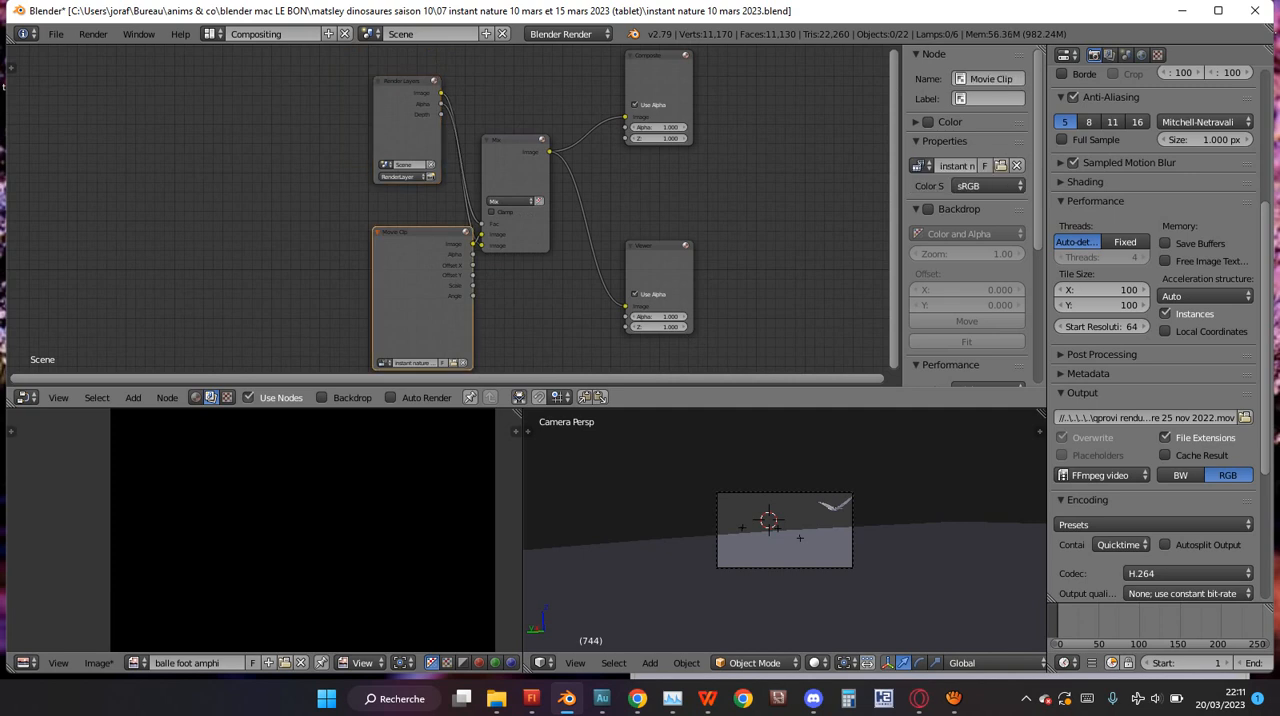
click(659, 272)
click(657, 79)
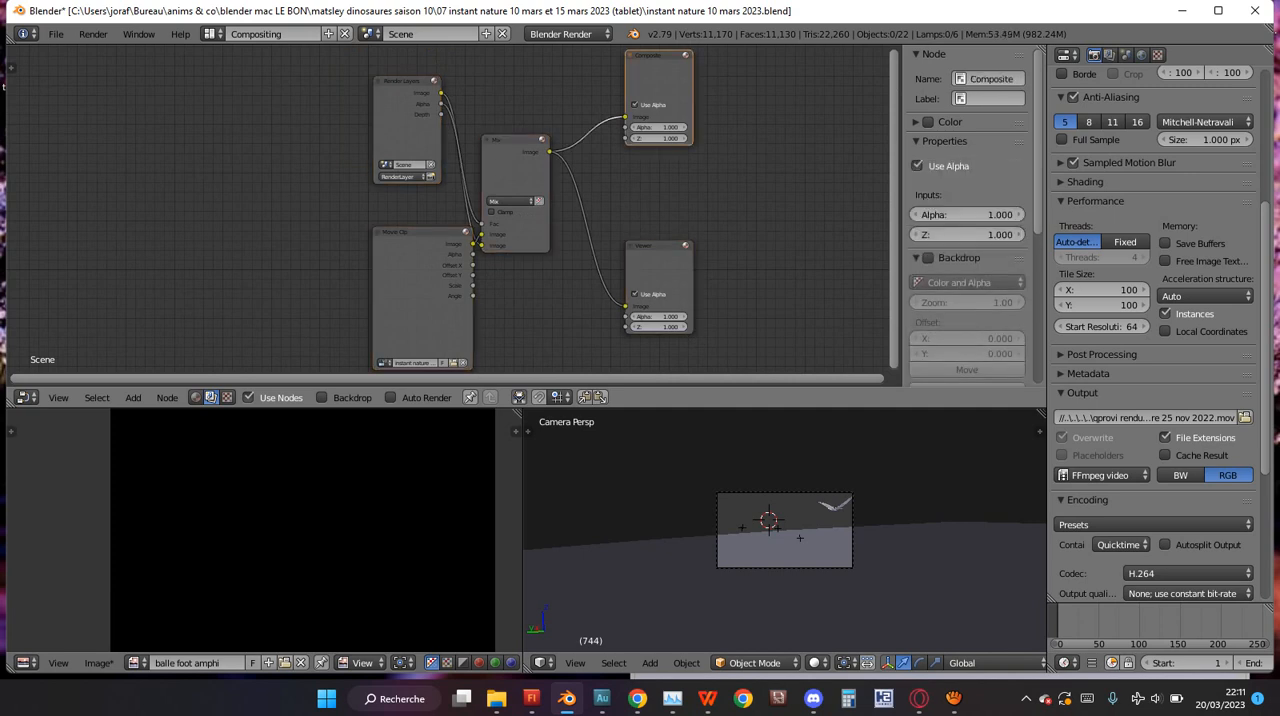
click(406, 135)
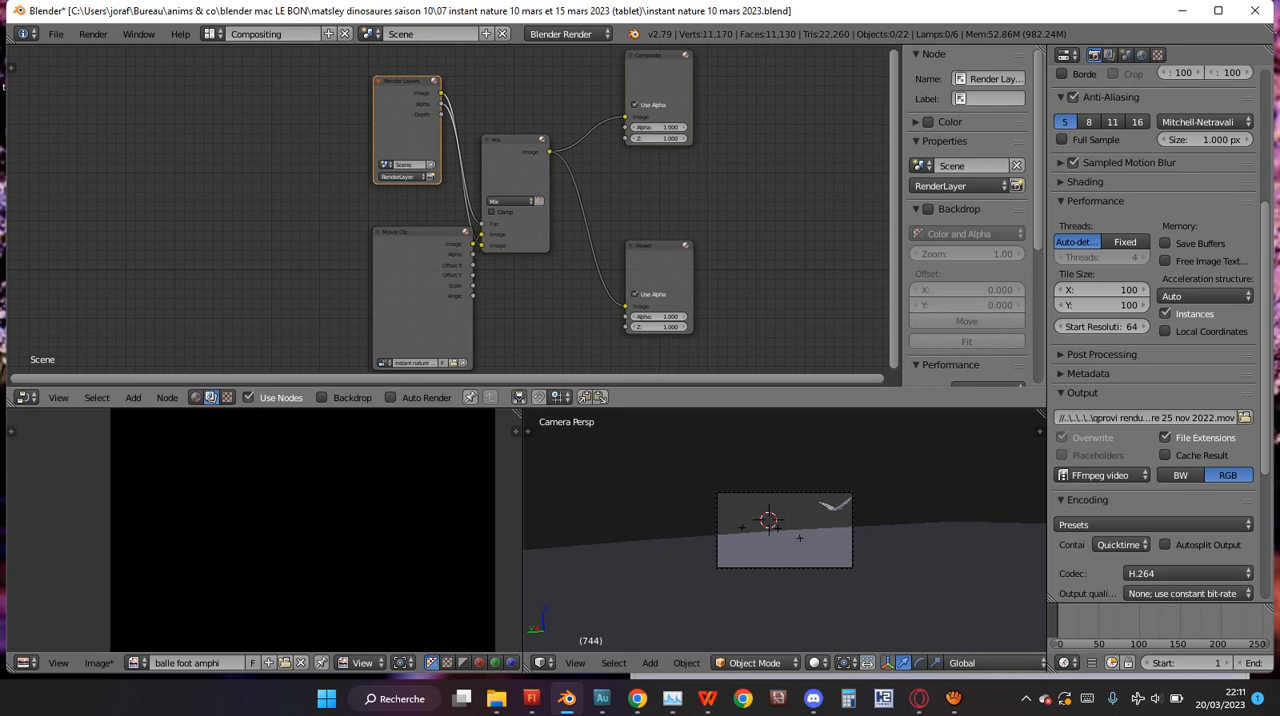
click(167, 397)
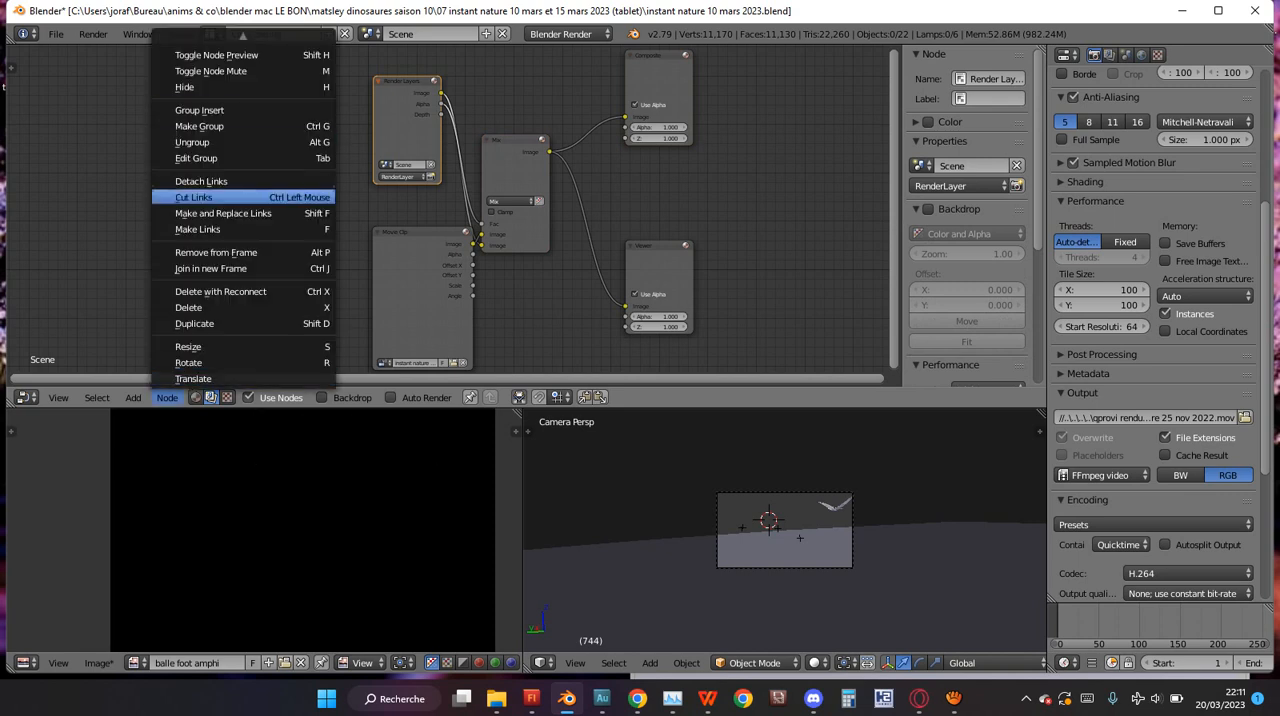
click(215, 103)
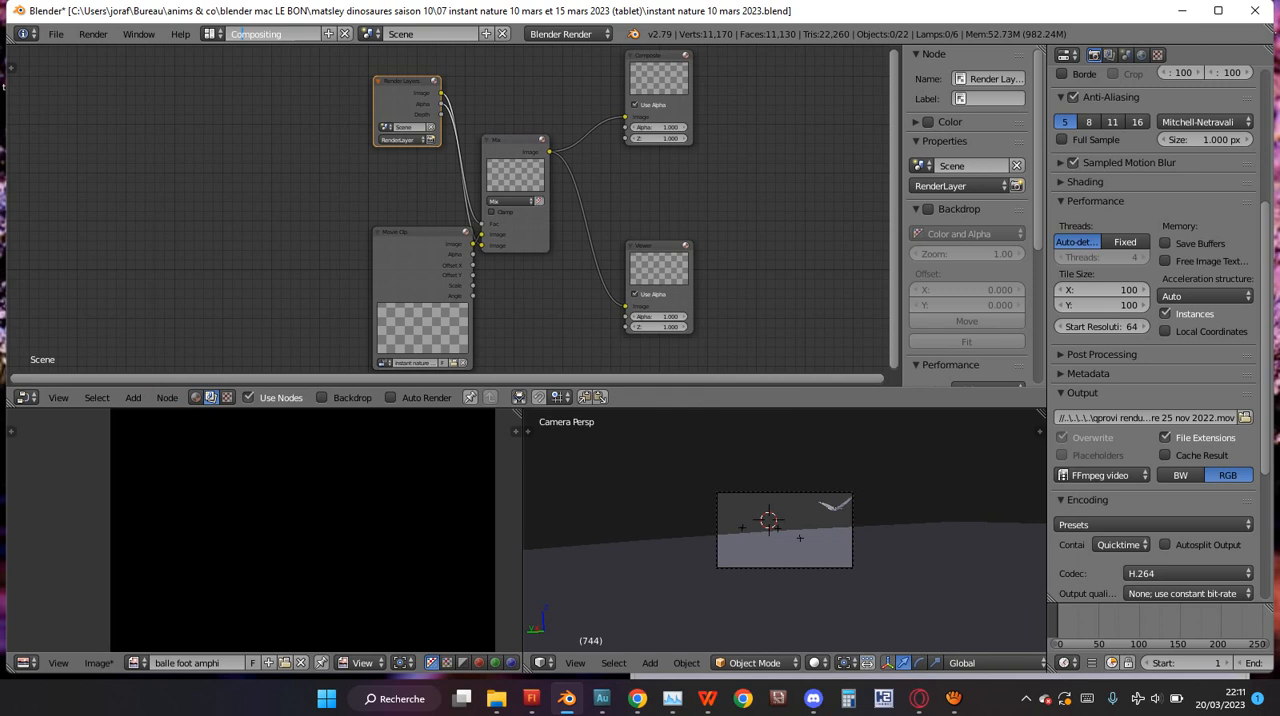
Check which footage clip is assigned to the Movie Clip node.
click(385, 363)
click(430, 389)
scroll(448, 209, up, 10)
drag(894, 210, 894, 321)
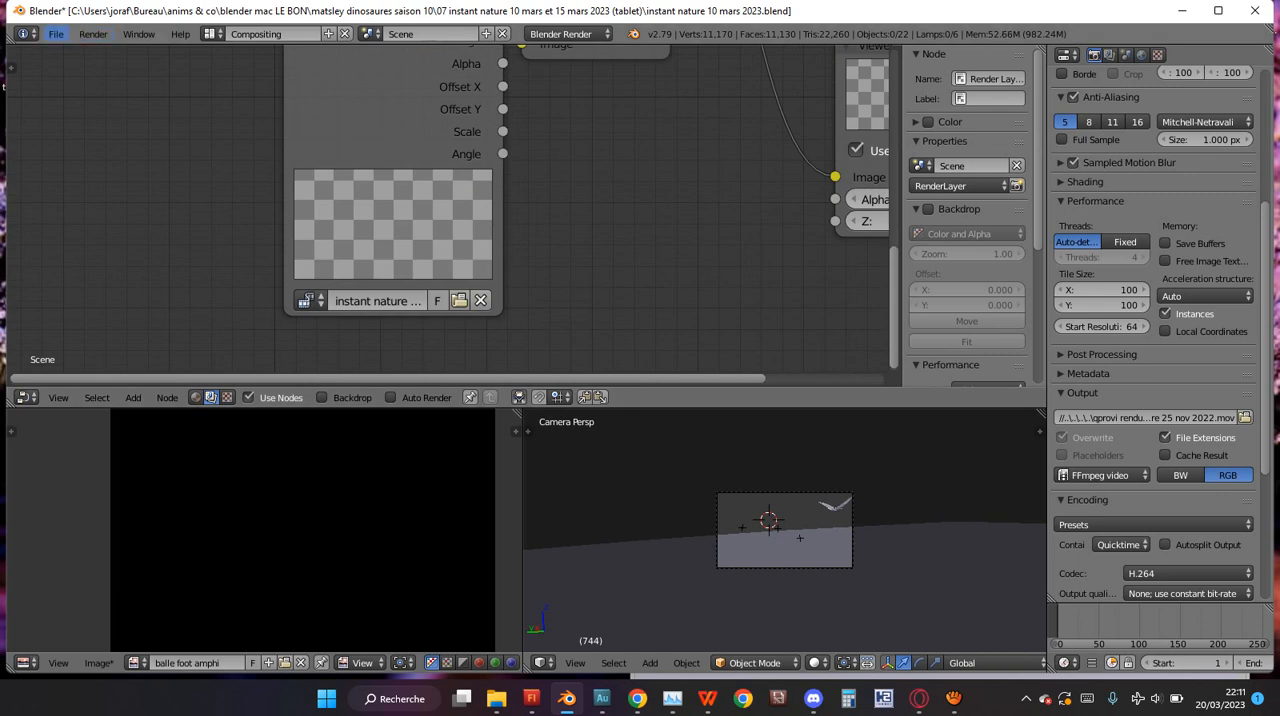
click(56, 33)
click(58, 397)
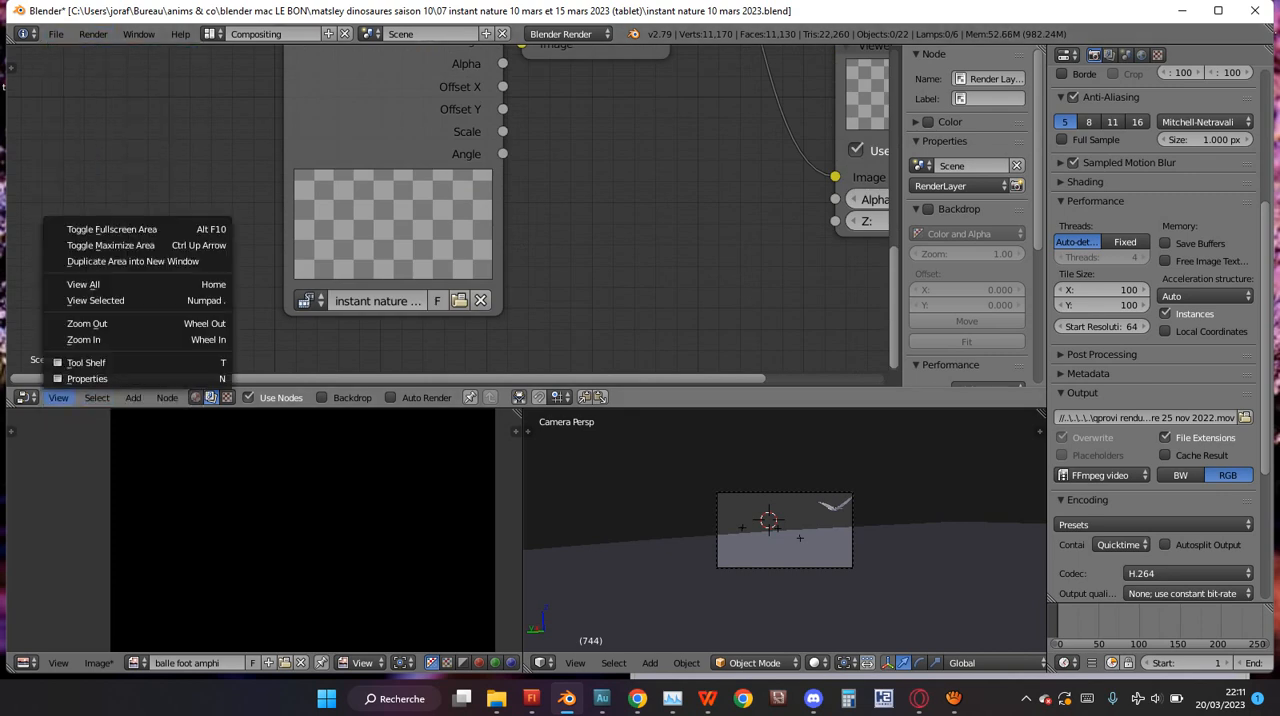
mouse_move(97, 397)
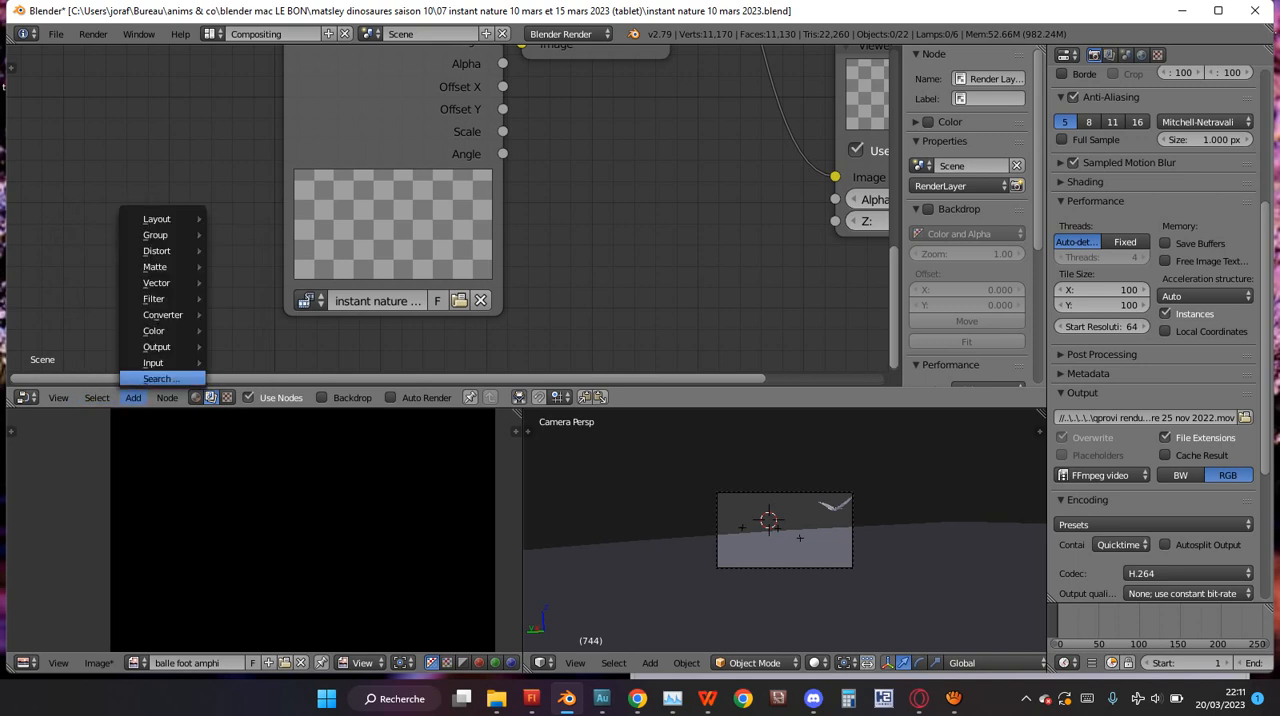
mouse_move(155, 363)
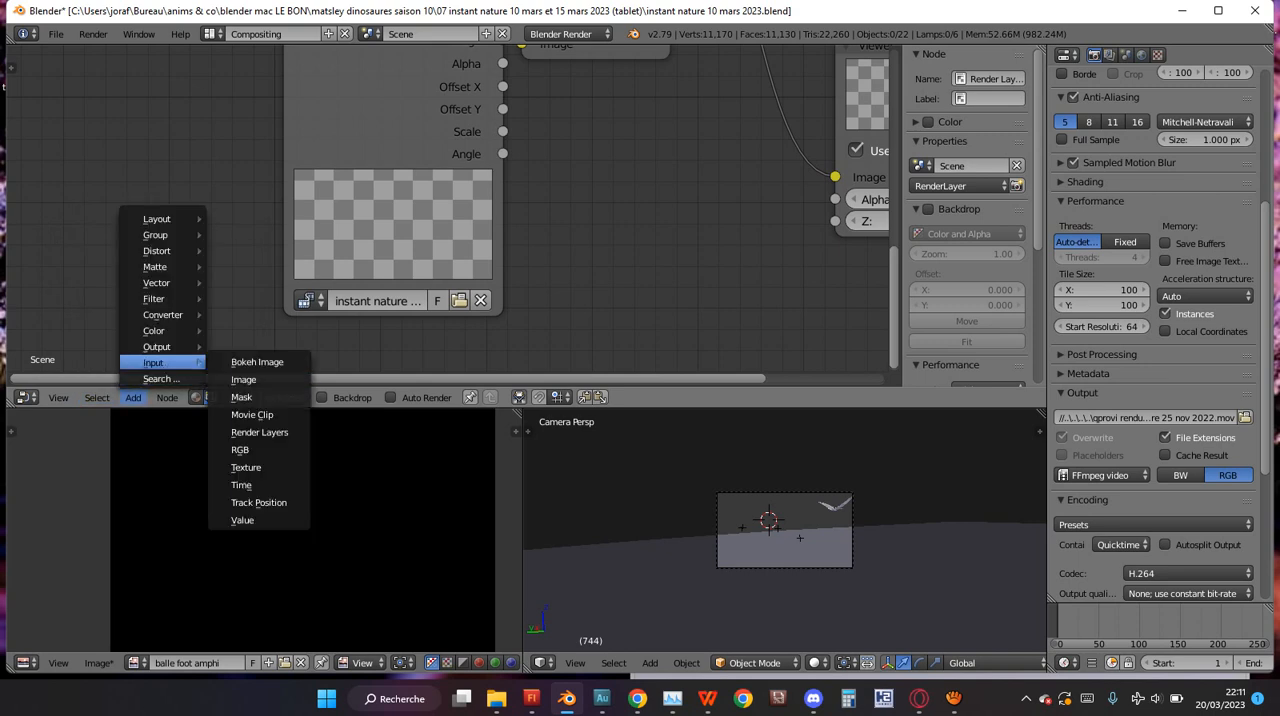
mouse_move(199, 346)
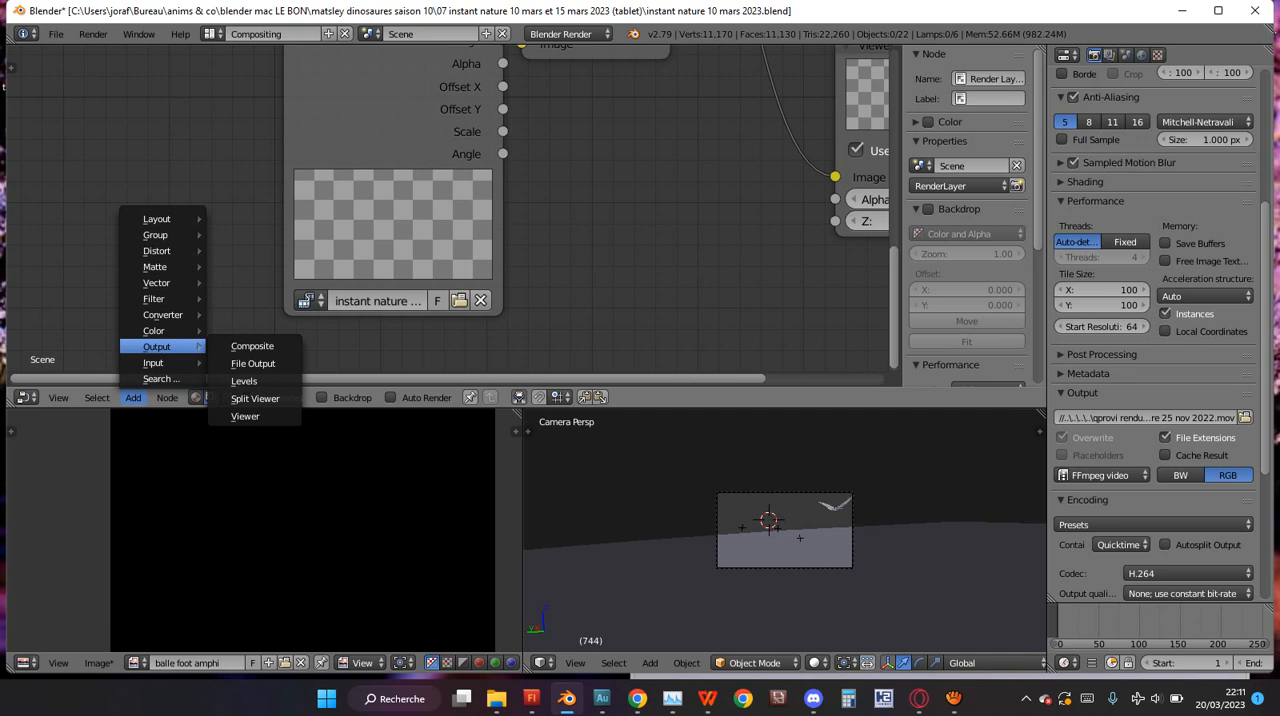
click(133, 397)
click(133, 397)
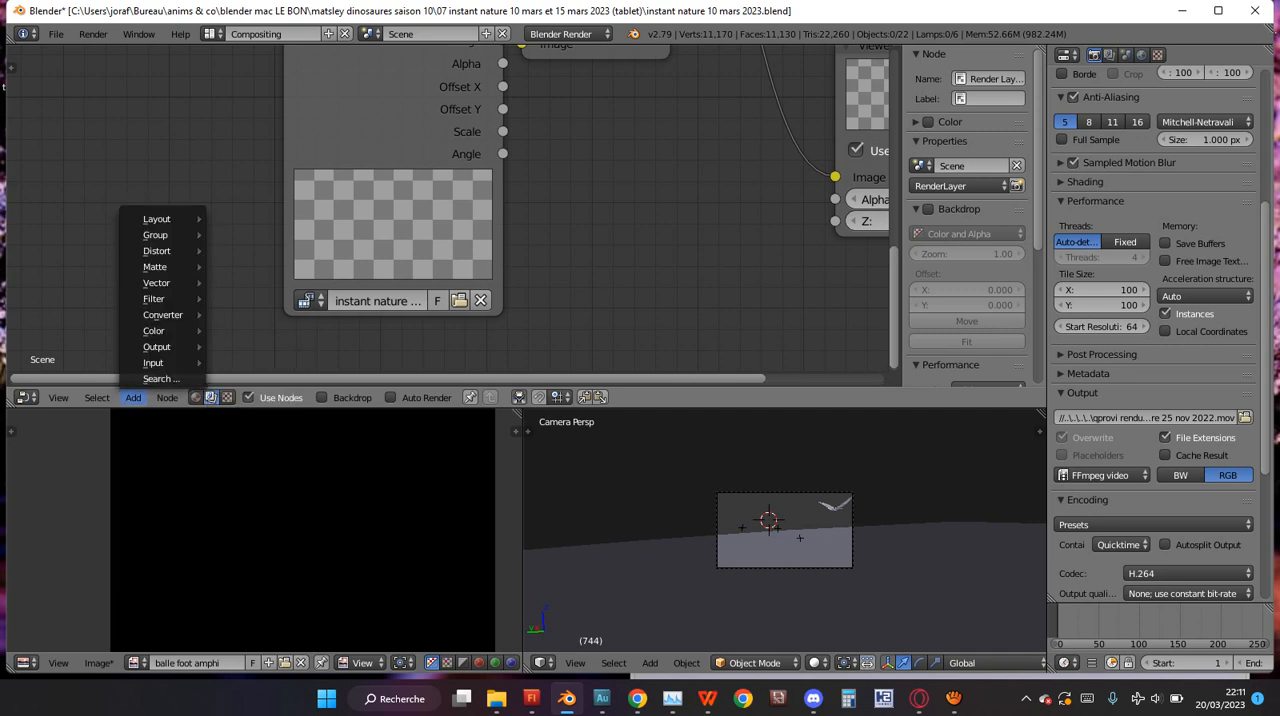
Examine the links between the Render Layers, Movie Clip, Mix, Composite and Viewer nodes.
scroll(448, 210, down, 7)
shift+scroll(448, 210, up, 5)
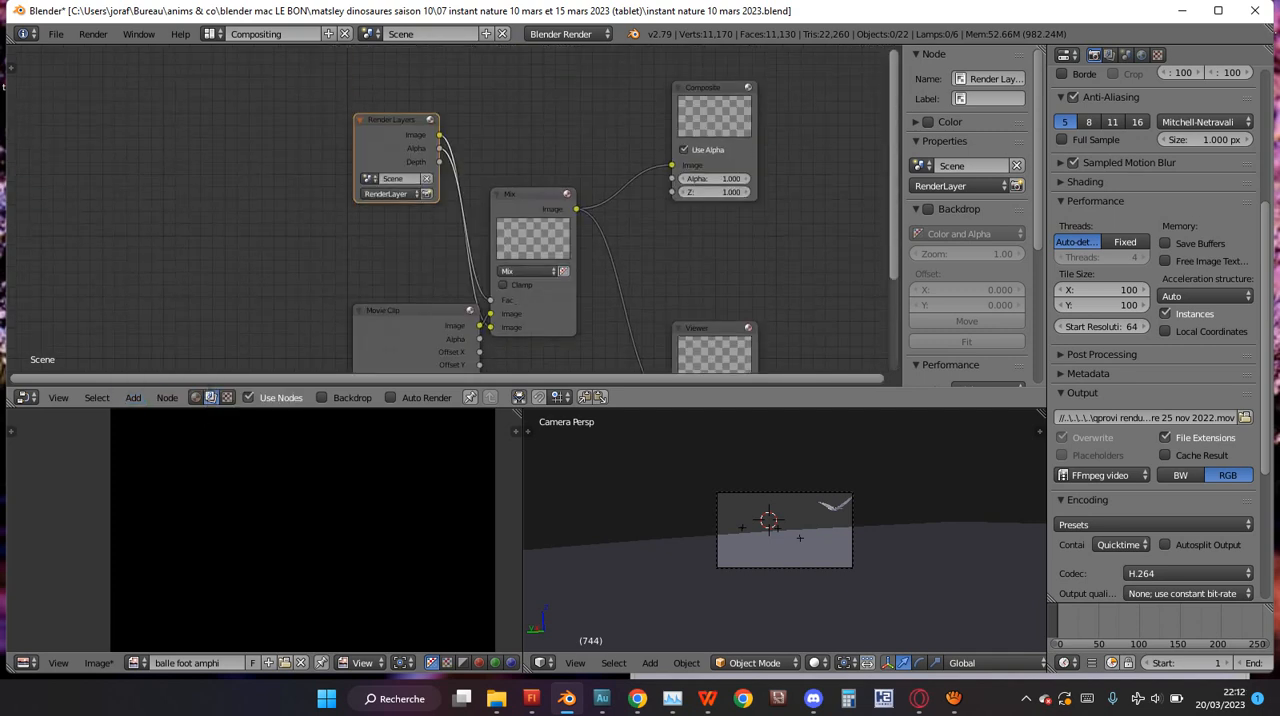
scroll(448, 210, up, 4)
scroll(449, 209, up, 1)
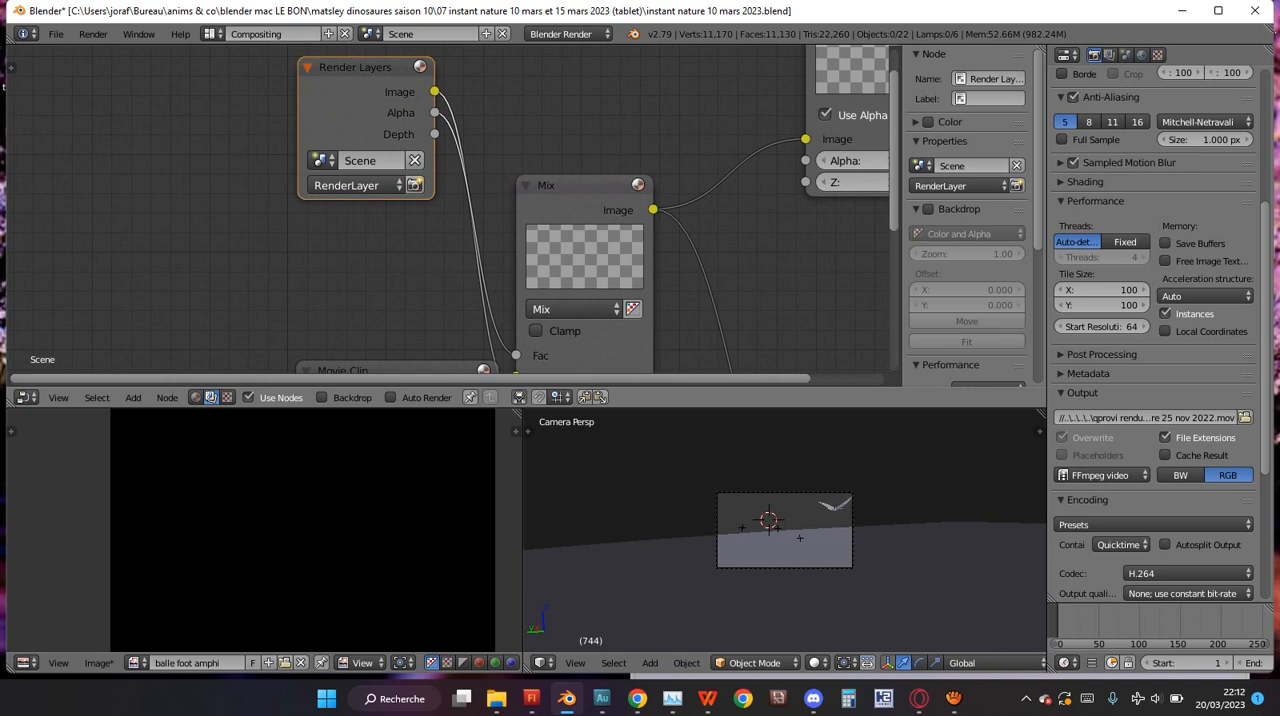
shift+scroll(449, 209, down, 5)
shift+scroll(449, 209, down, 1)
scroll(449, 209, down, 1)
shift+scroll(449, 209, up, 4)
shift+scroll(449, 209, down, 5)
scroll(449, 209, down, 1)
scroll(448, 208, up, 3)
shift+scroll(448, 208, down, 3)
shift+scroll(448, 208, up, 5)
Examine how the Render Layers and Movie Clip nodes feed Mix and the Composite and Viewer outputs.
scroll(448, 208, down, 6)
shift+scroll(448, 208, up, 5)
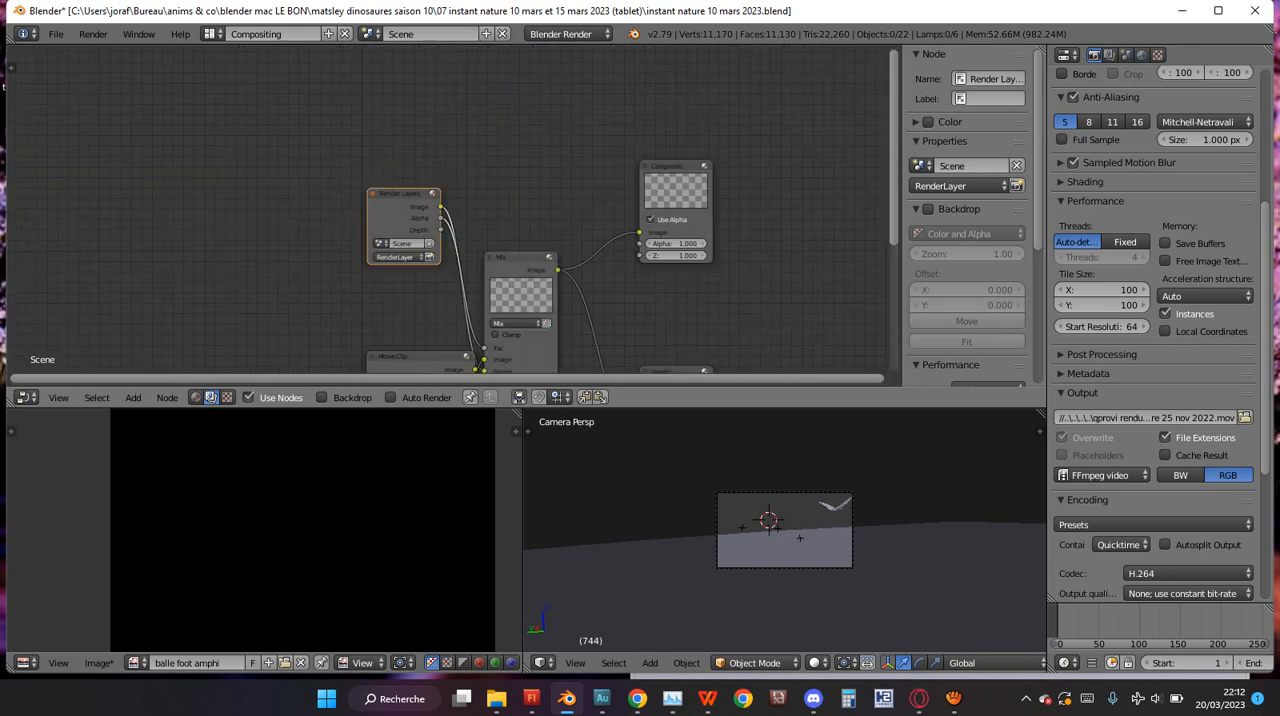
scroll(448, 208, up, 5)
ctrl+scroll(448, 208, up, 2)
ctrl+scroll(448, 208, down, 7)
scroll(448, 208, up, 3)
scroll(448, 208, down, 3)
scroll(448, 208, down, 1)
shift+scroll(448, 208, down, 9)
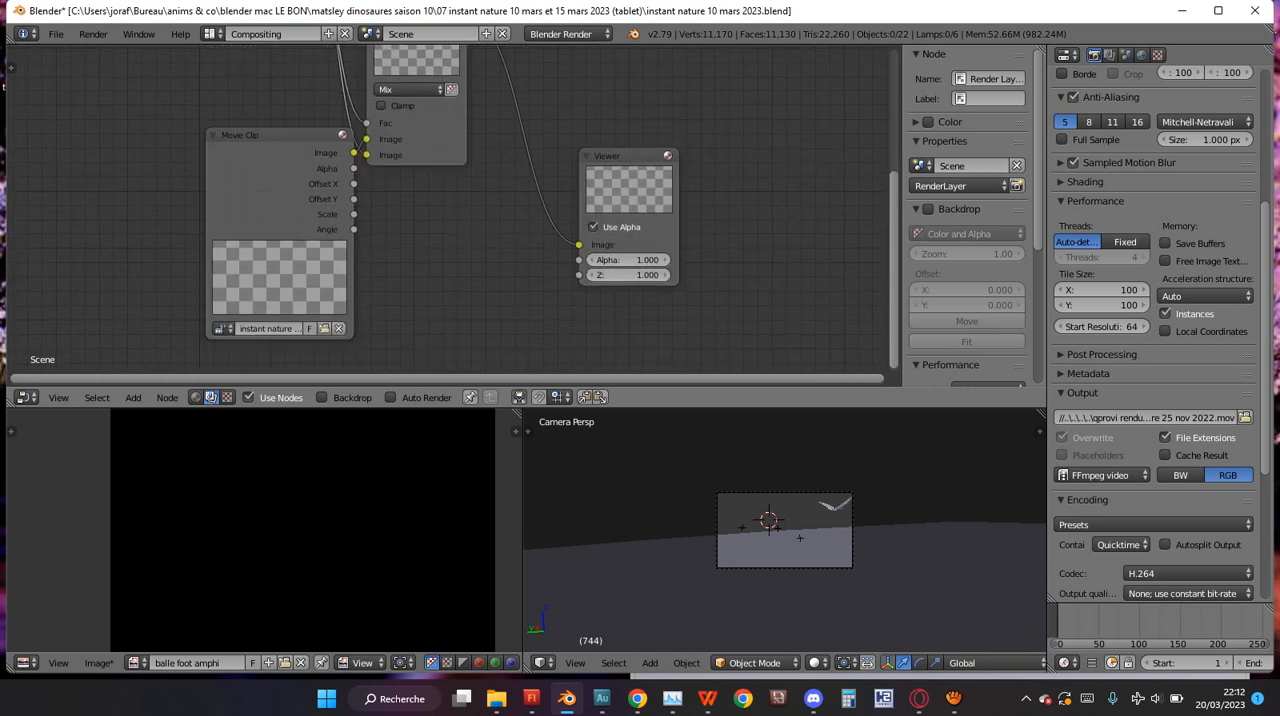
shift+scroll(448, 208, up, 7)
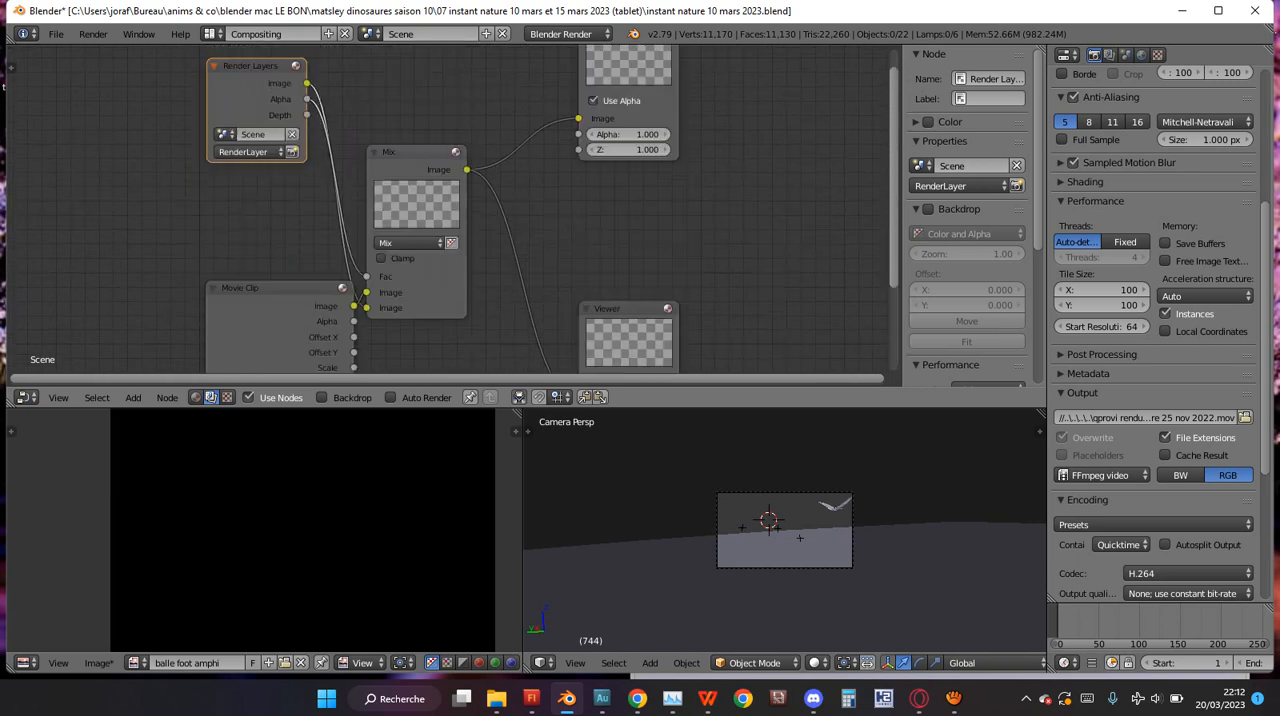
shift+scroll(448, 208, down, 6)
shift+scroll(448, 208, up, 1)
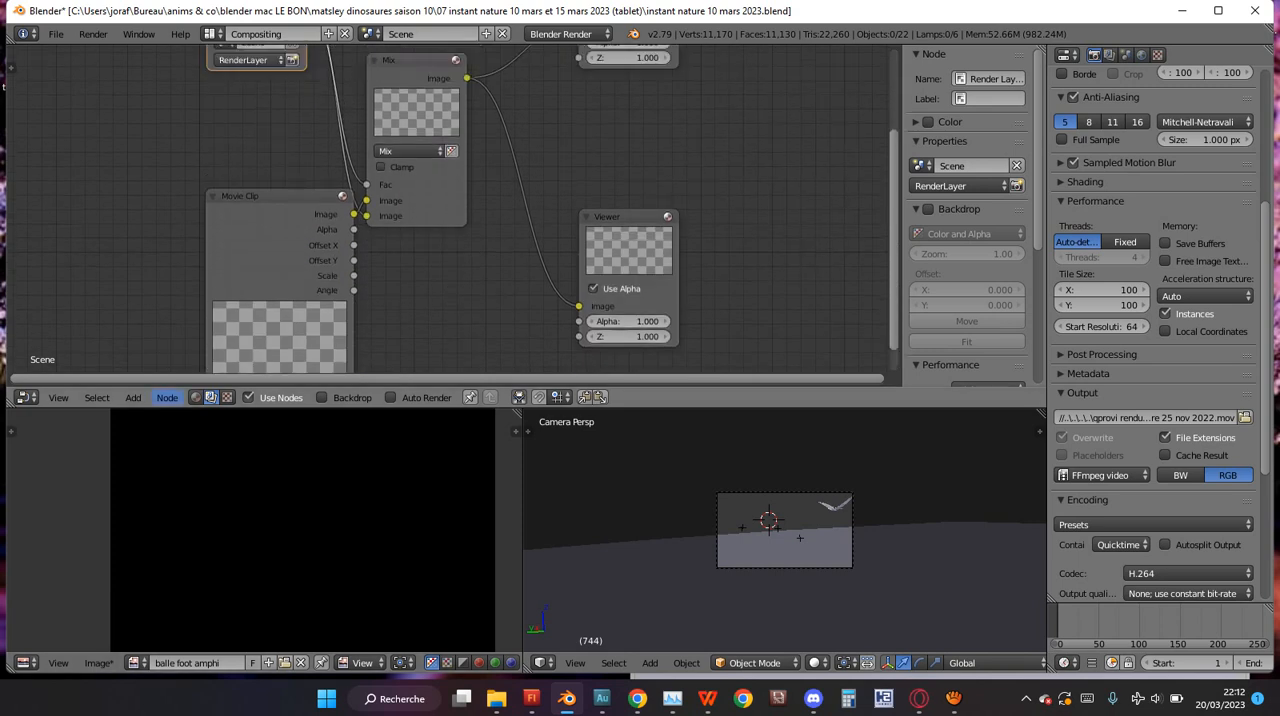
Look through the Color and Input categories of nodes that can be added, including the Movie Clip node.
click(133, 397)
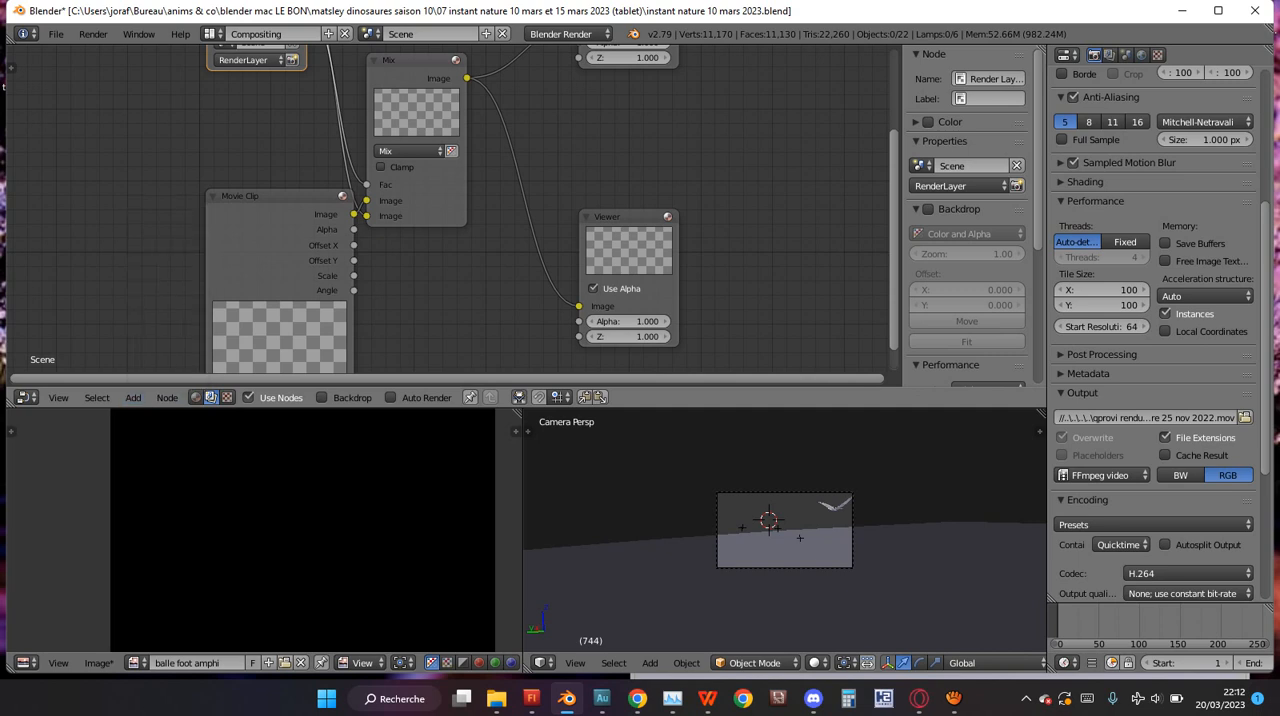
click(133, 397)
mouse_move(160, 330)
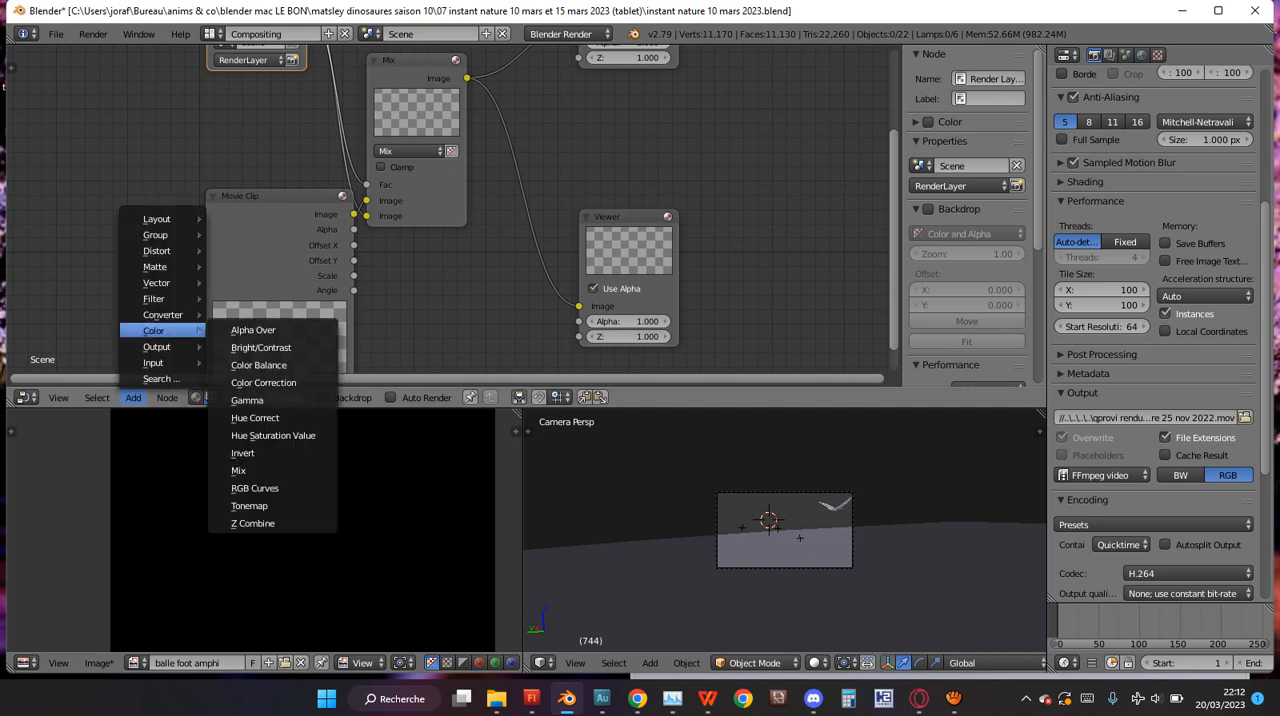
mouse_move(160, 362)
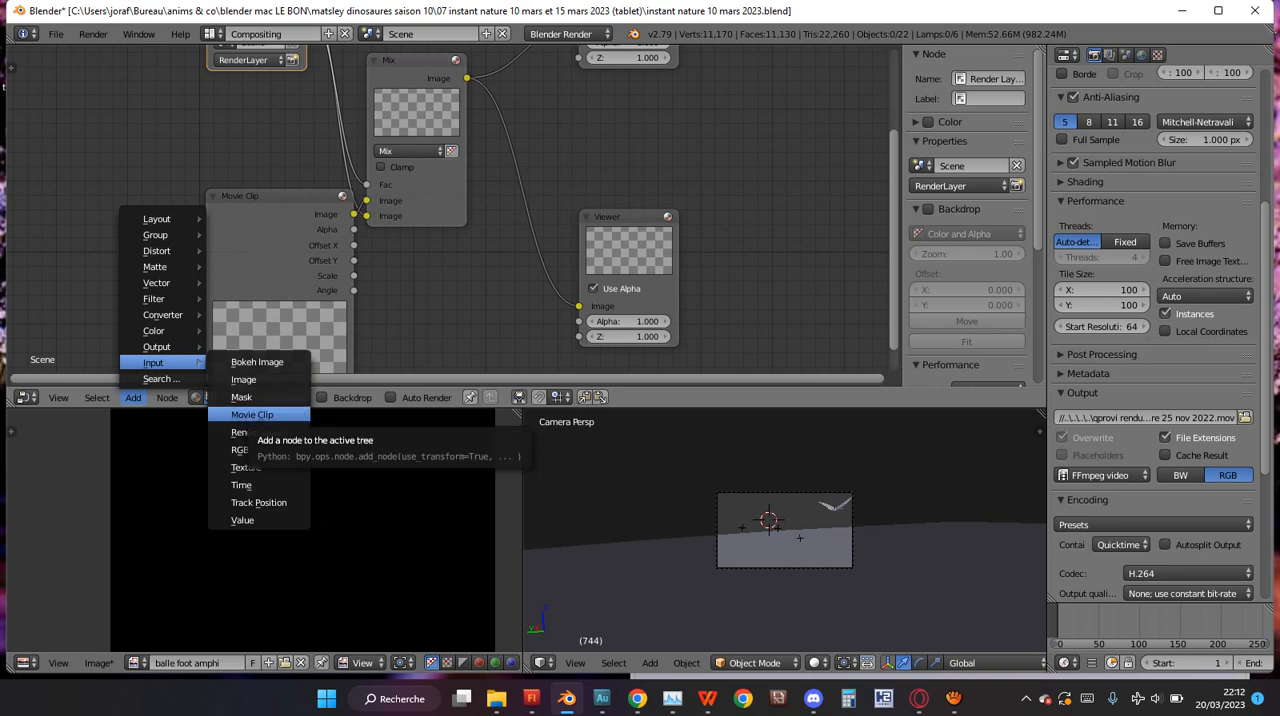
Move the Movie Clip node farther from the Mix node so the link between them is easier to see.
drag(262, 250, 205, 256)
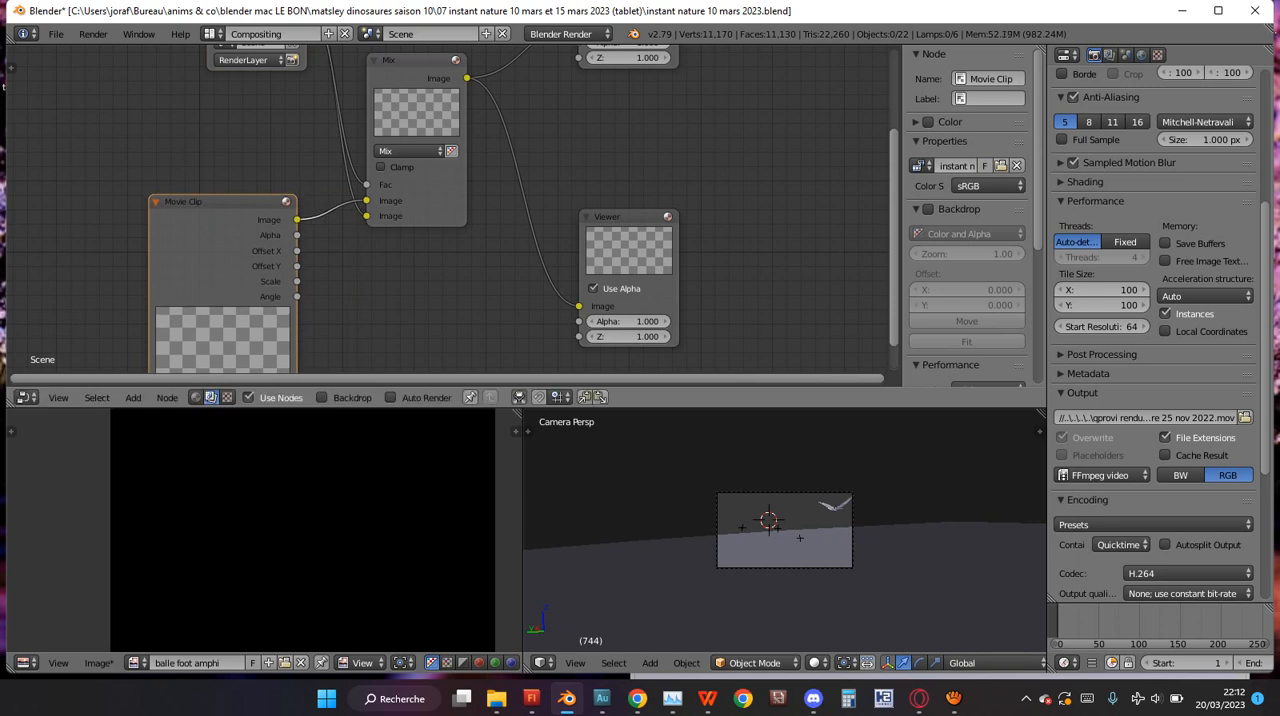
mouse_move(297, 235)
mouse_down()
mouse_move(366, 216)
mouse_move(298, 236)
mouse_up()
scroll(298, 236, down, 4)
middle_drag(298, 236, 298, 297)
shift+scroll(298, 236, up, 1)
shift+scroll(298, 236, down, 1)
scroll(452, 209, up, 3)
scroll(452, 209, down, 3)
shift+scroll(452, 209, down, 1)
Maximize the node editor and move the Mix node up between the Render Layers and Composite nodes.
key(shift+space)
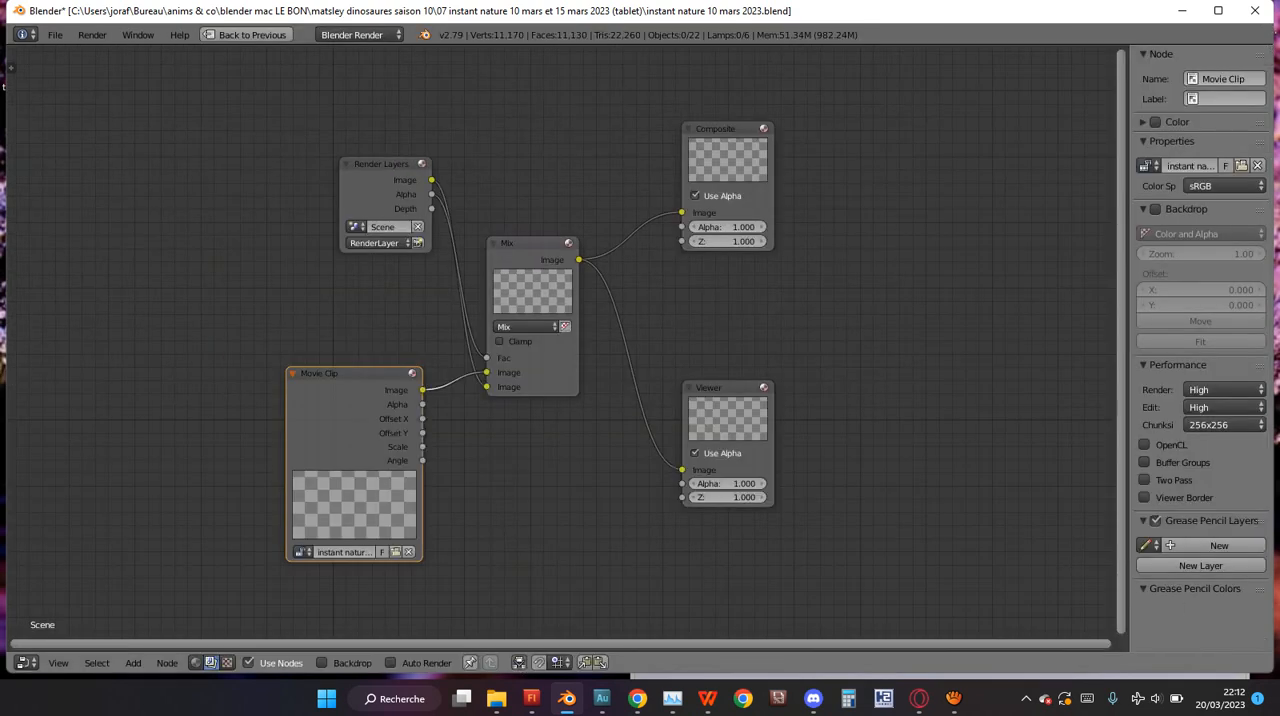
scroll(556, 338, up, 2)
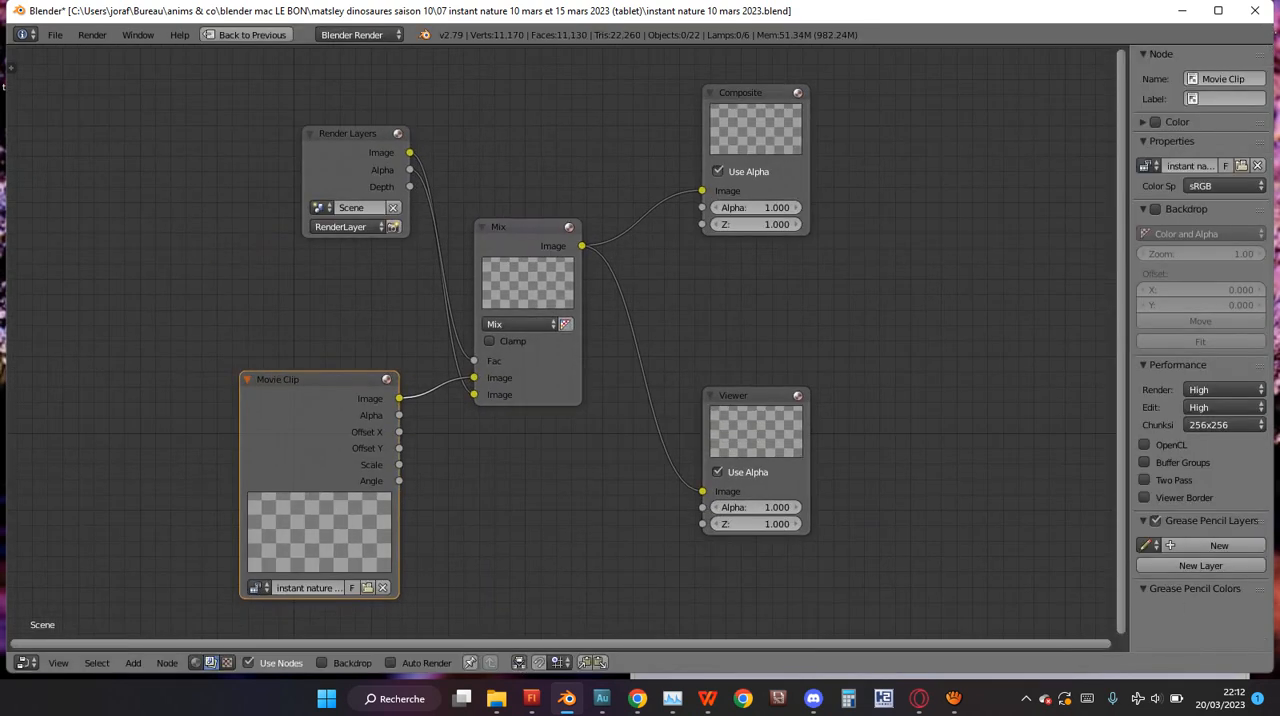
scroll(556, 338, up, 2)
drag(540, 372, 578, 223)
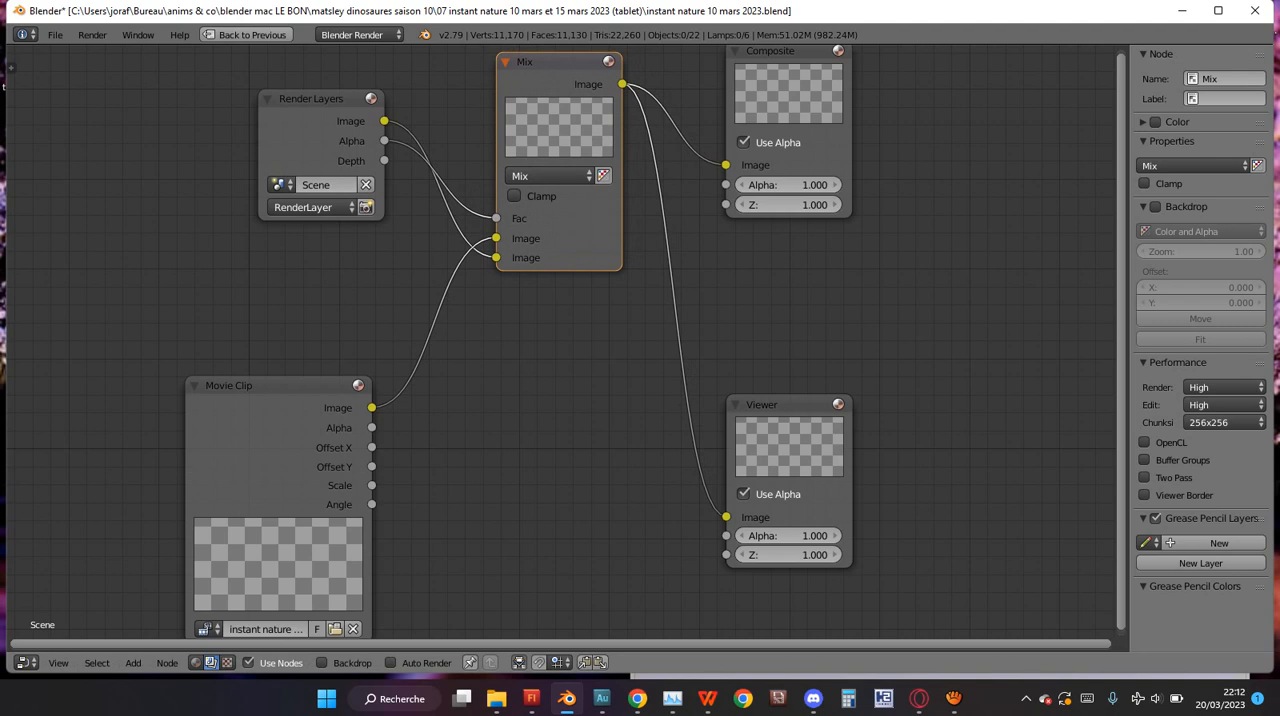
Set the Movie Clip node's footage to instant nature 10 mars 2023.mp4.
shift+scroll(566, 342, down, 5)
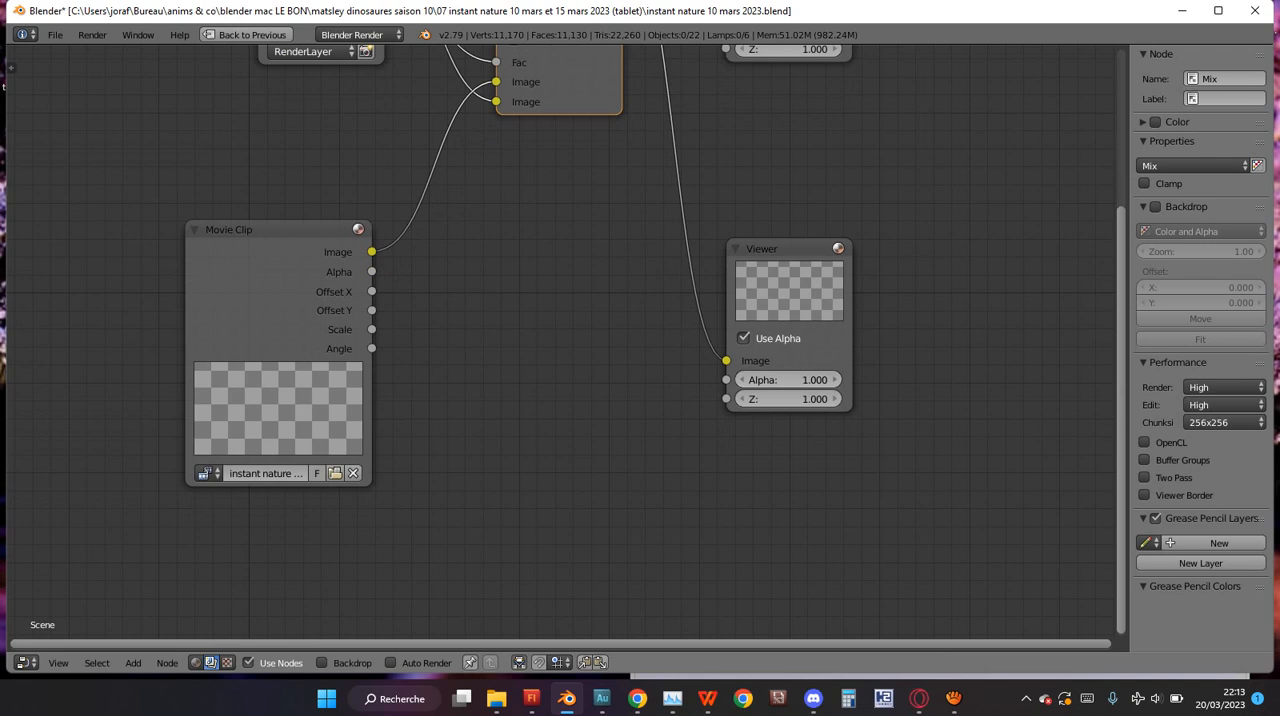
shift+scroll(566, 284, up, 6)
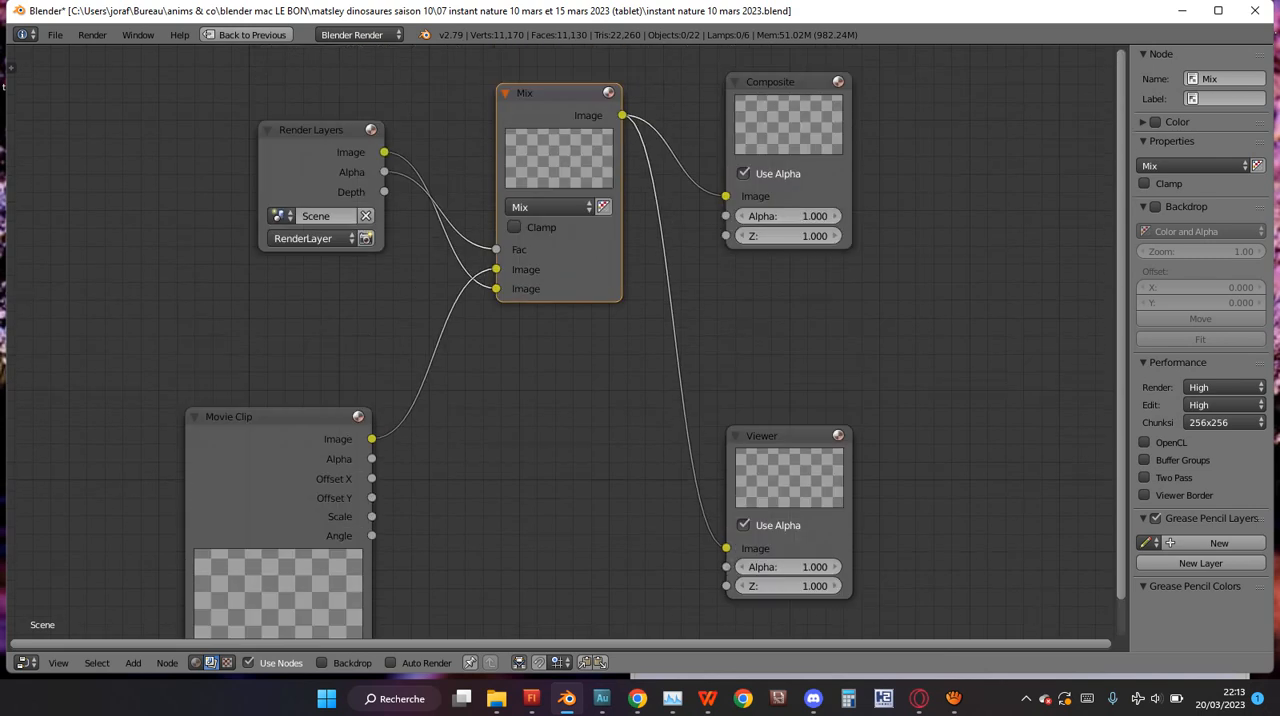
ctrl+scroll(514, 226, down, 4)
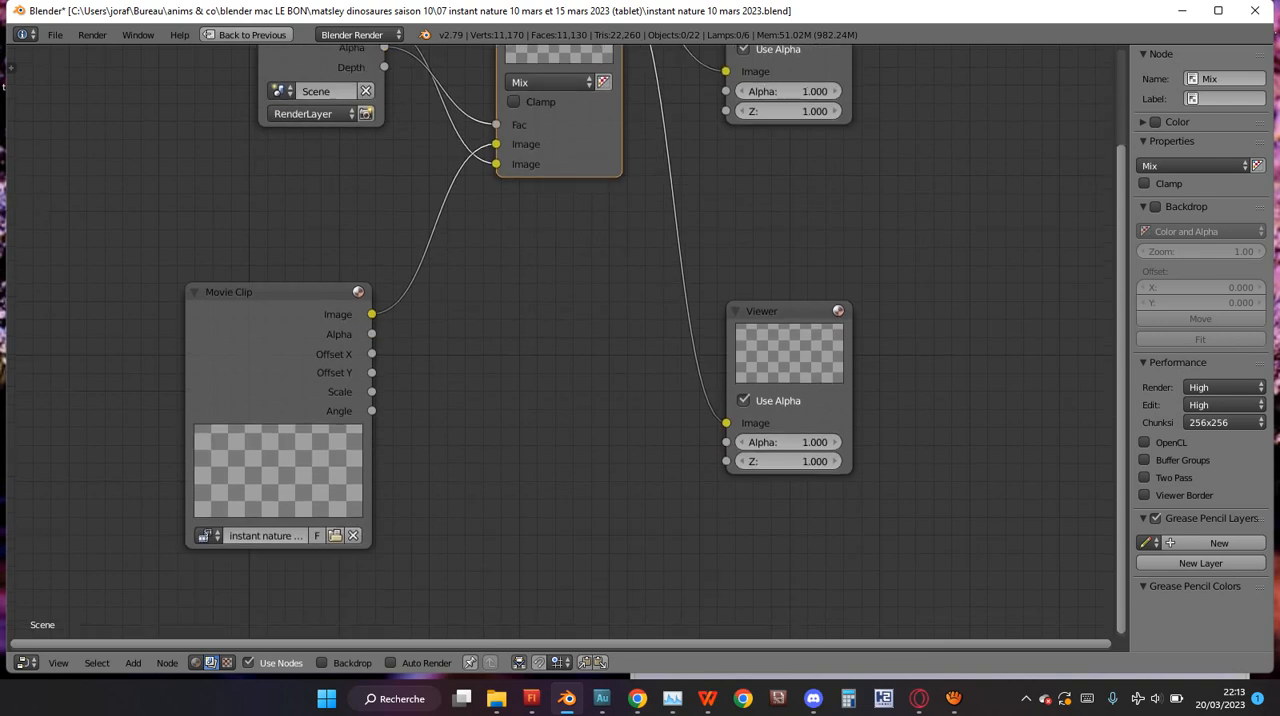
ctrl+scroll(514, 226, down, 1)
click(209, 505)
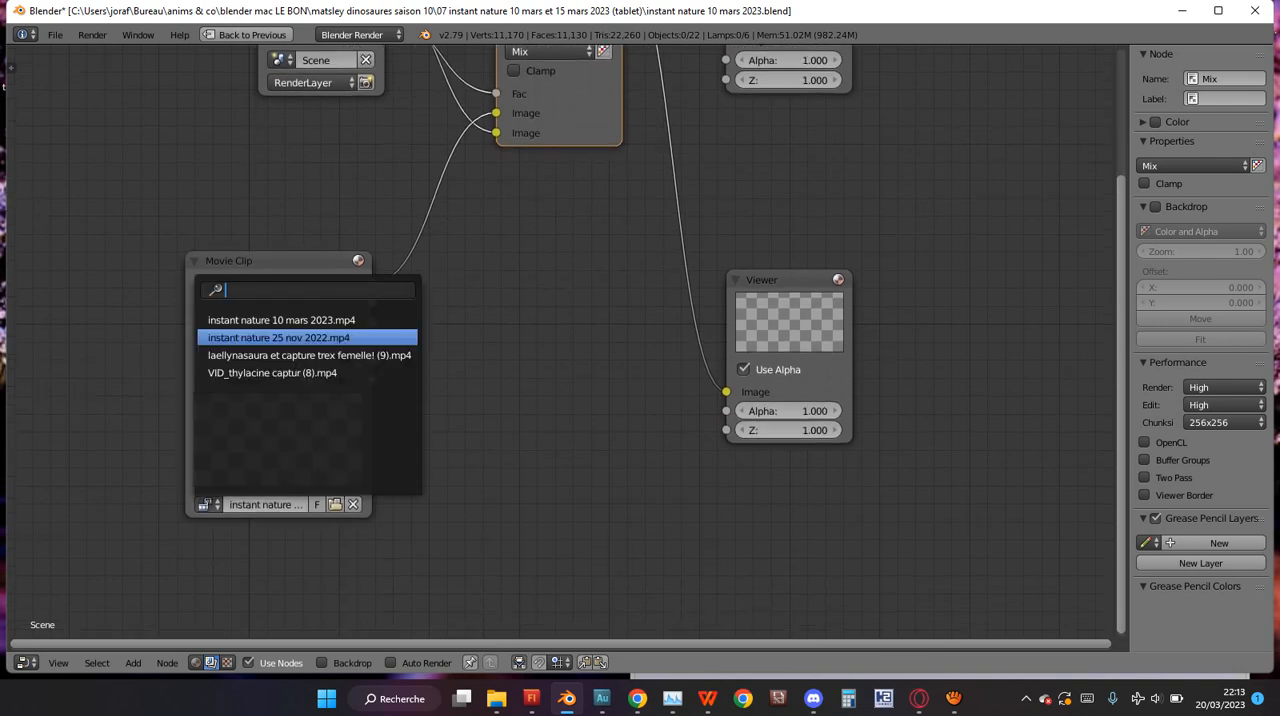
click(279, 338)
click(209, 505)
click(281, 320)
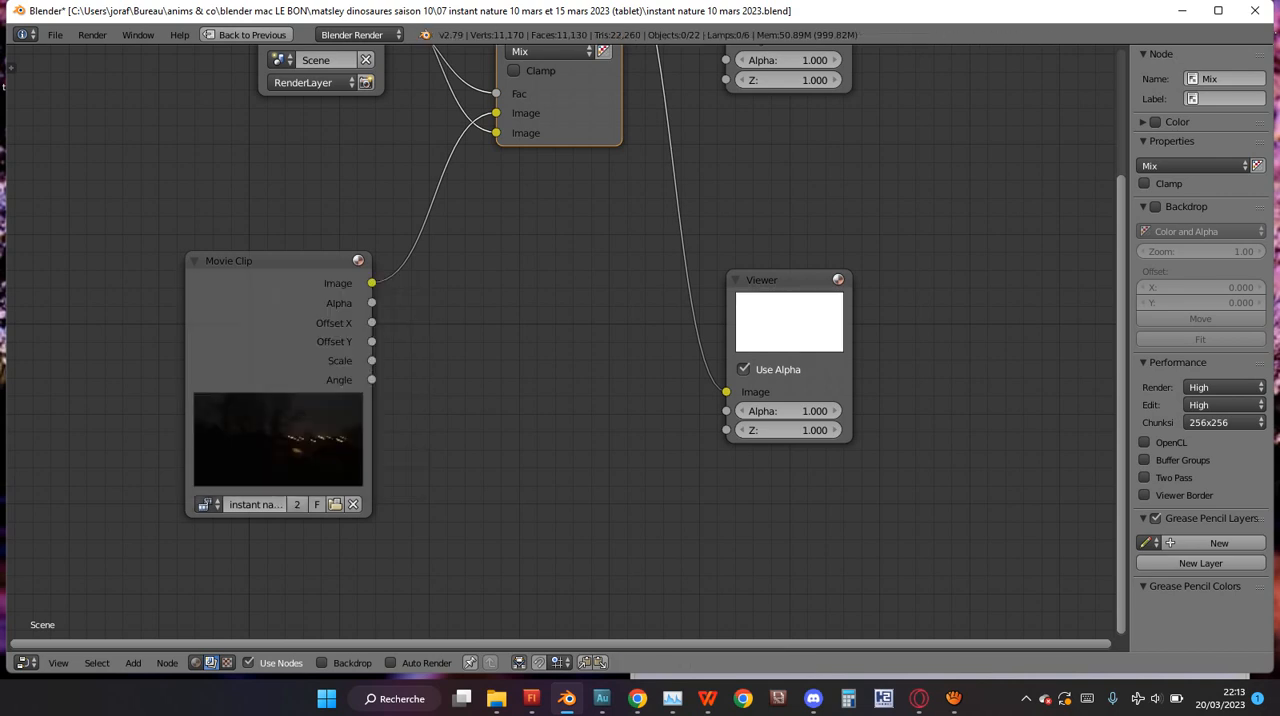
Restore the node editor to its normal size and switch to the Default screen layout.
scroll(561, 335, down, 3)
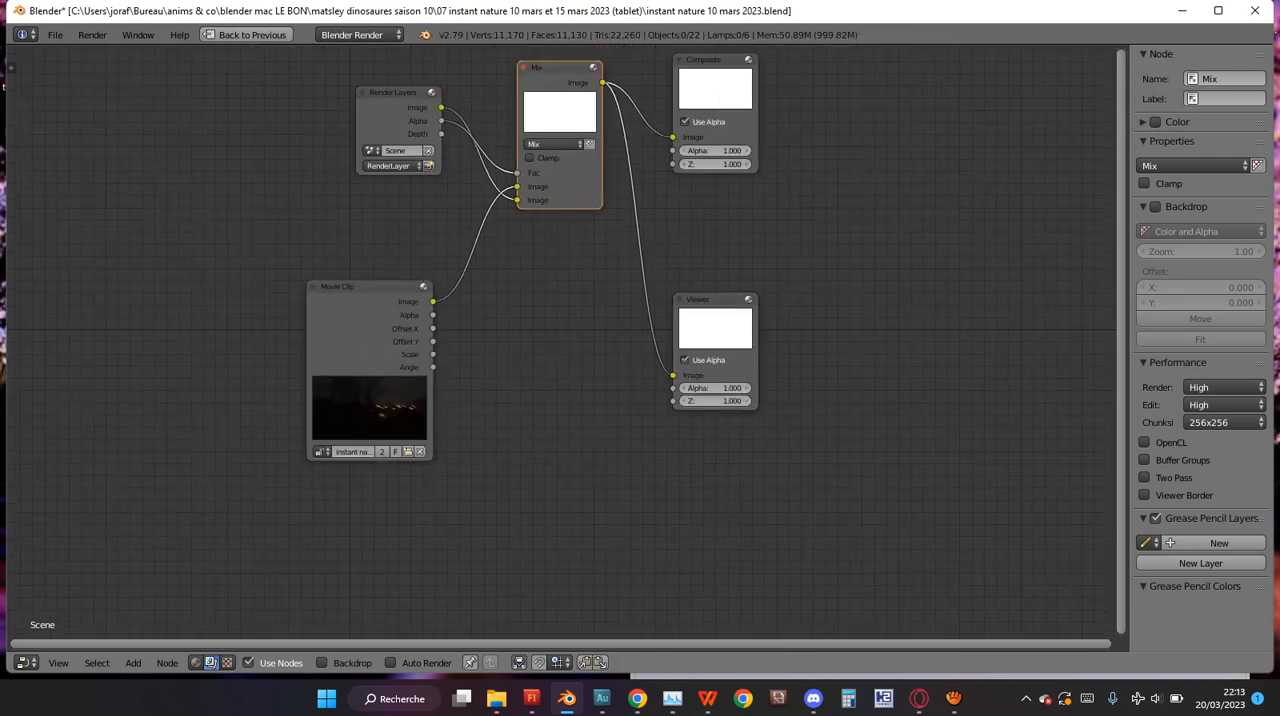
scroll(561, 335, up, 4)
scroll(552, 340, down, 2)
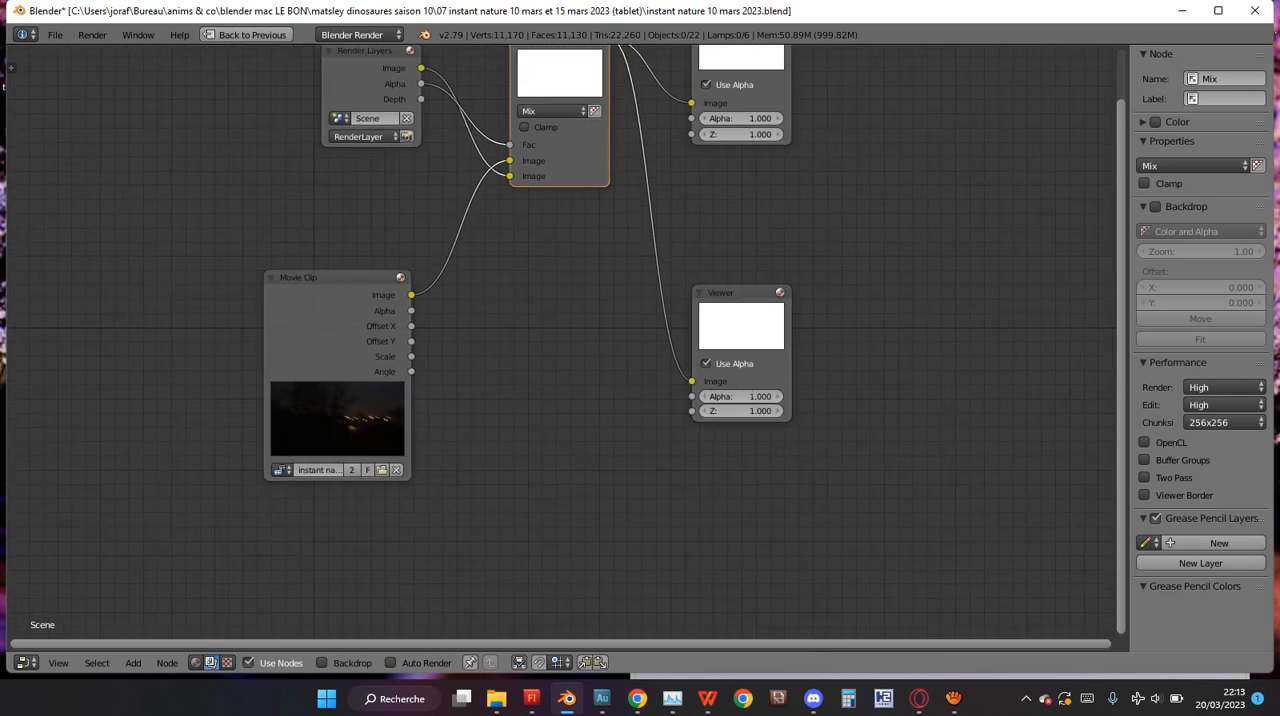
key(ctrl+Up)
scroll(446, 204, up, 1)
click(209, 33)
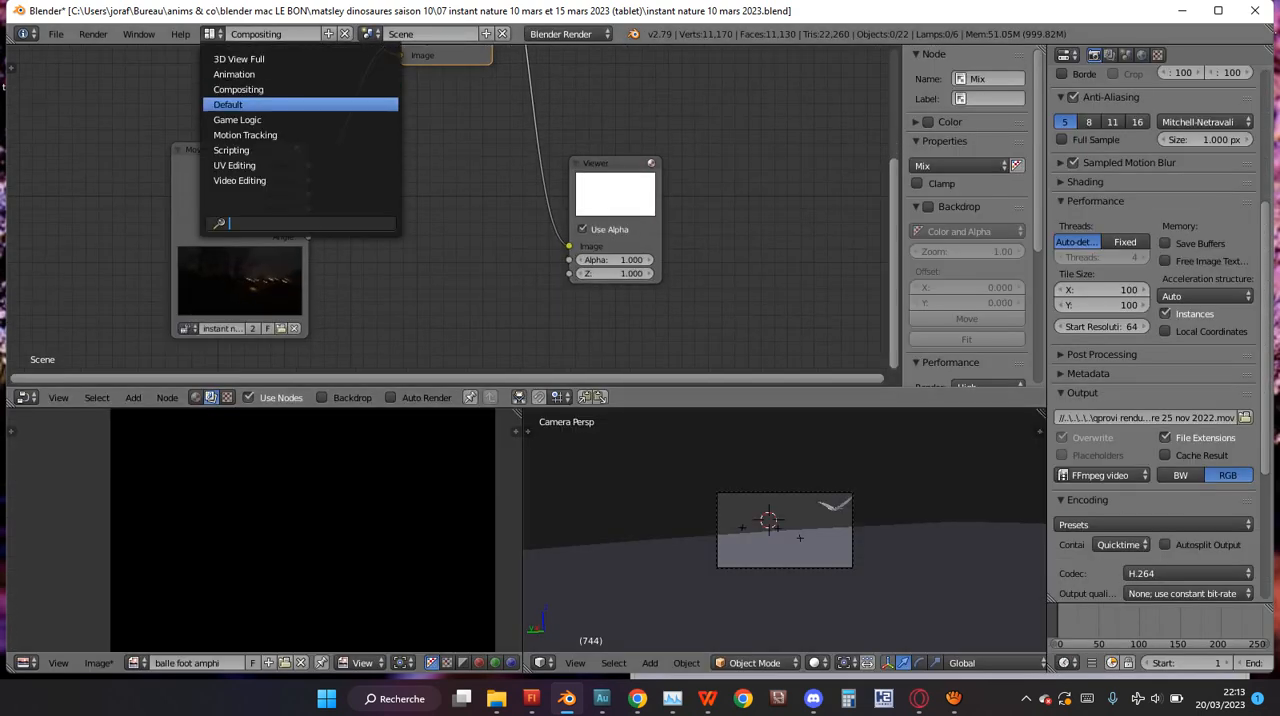
click(229, 104)
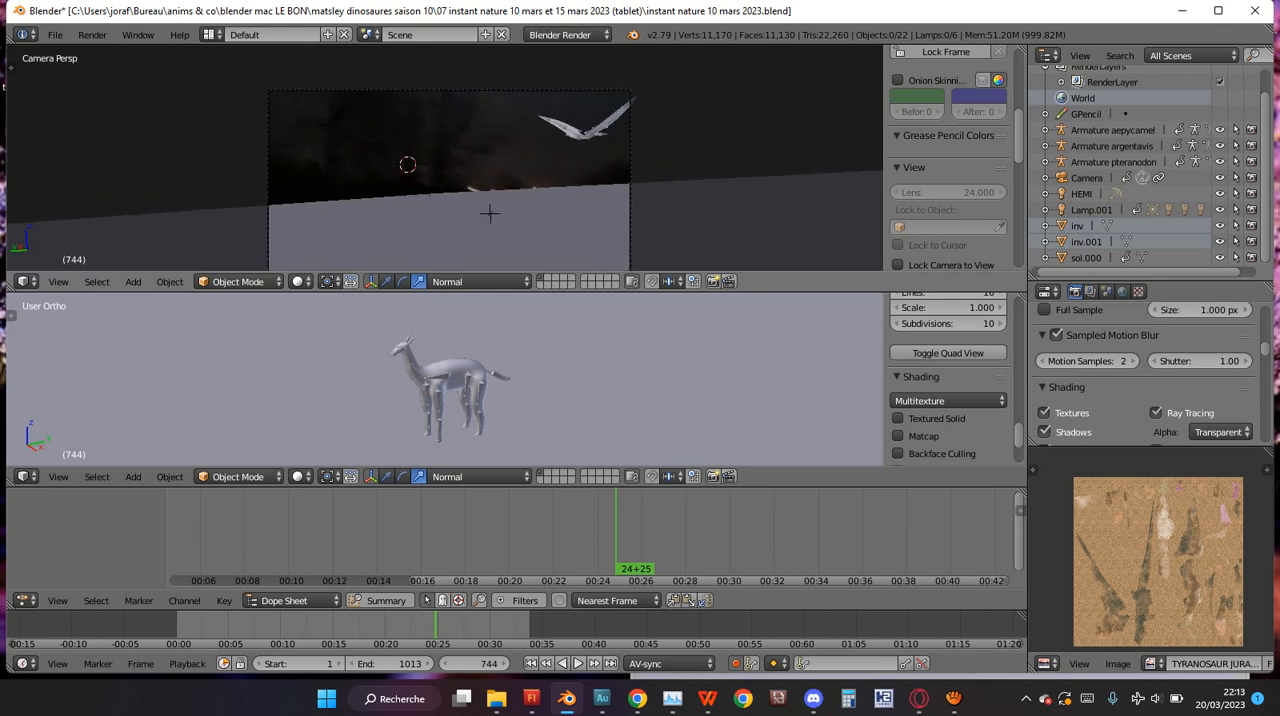
Render the current frame, inspect the composited creature and dusk footage up close, and close the render view.
key(F12)
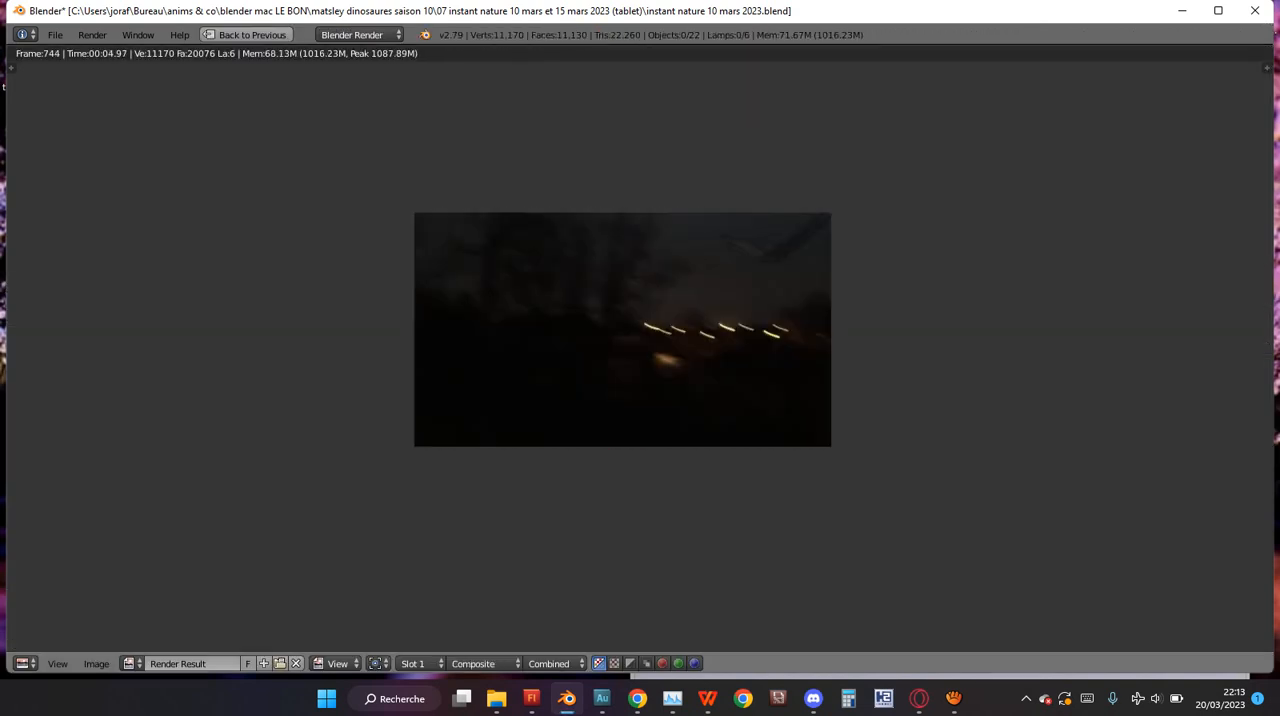
scroll(640, 348, up, 6)
scroll(640, 348, down, 4)
middle_drag(640, 348, 489, 354)
scroll(489, 354, up, 4)
scroll(489, 354, down, 5)
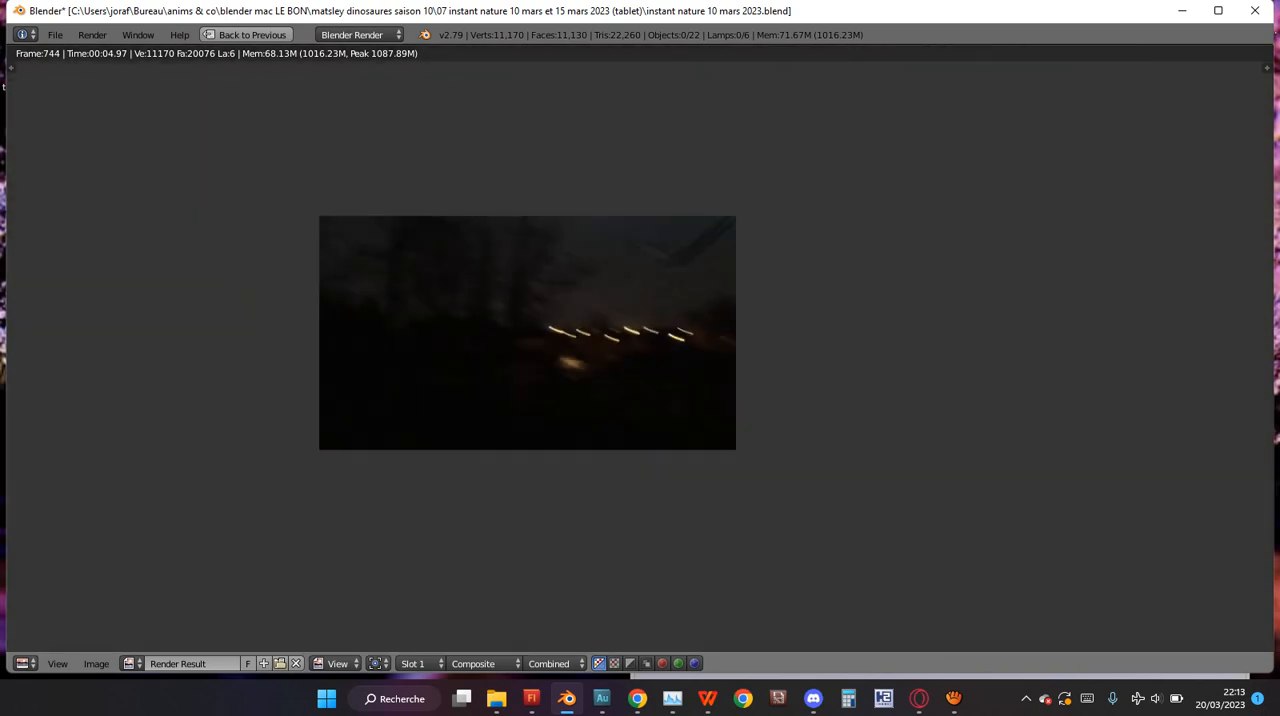
key(Escape)
key(ctrl+Up)
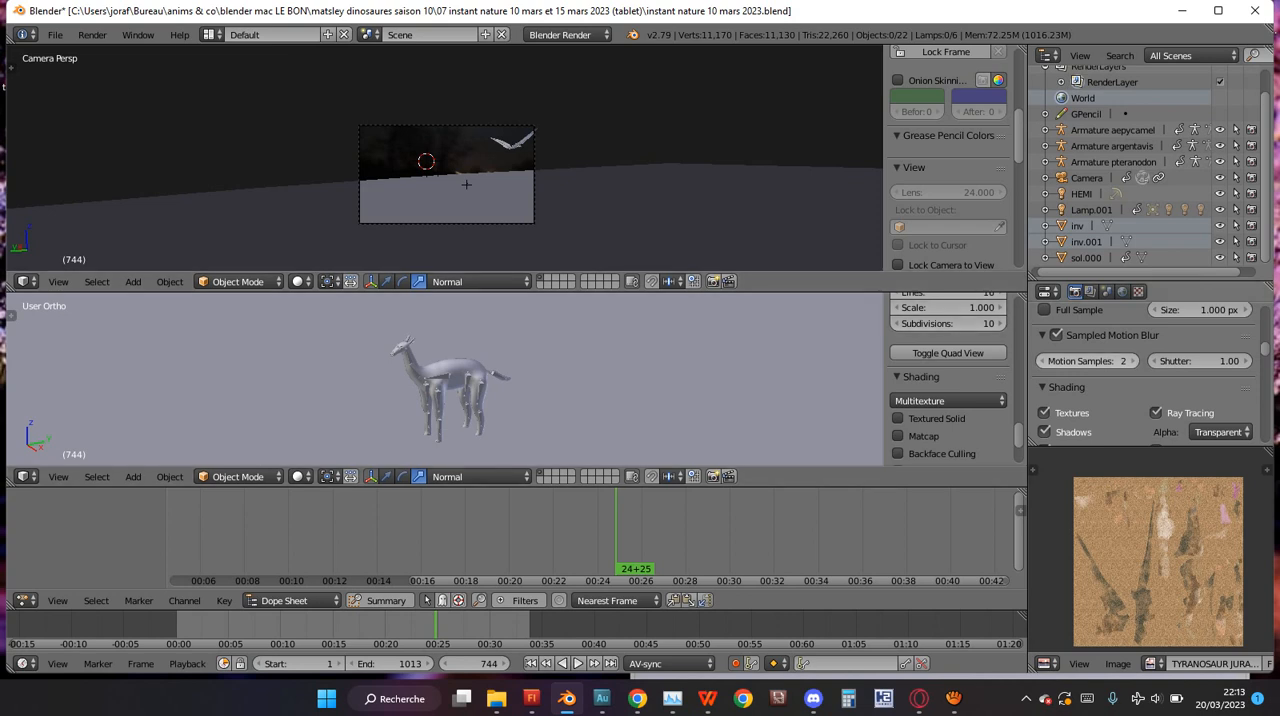
Review the render settings for output, encoding, anti-aliasing and sampled motion blur.
scroll(1145, 370, down, 3)
scroll(1145, 370, down, 6)
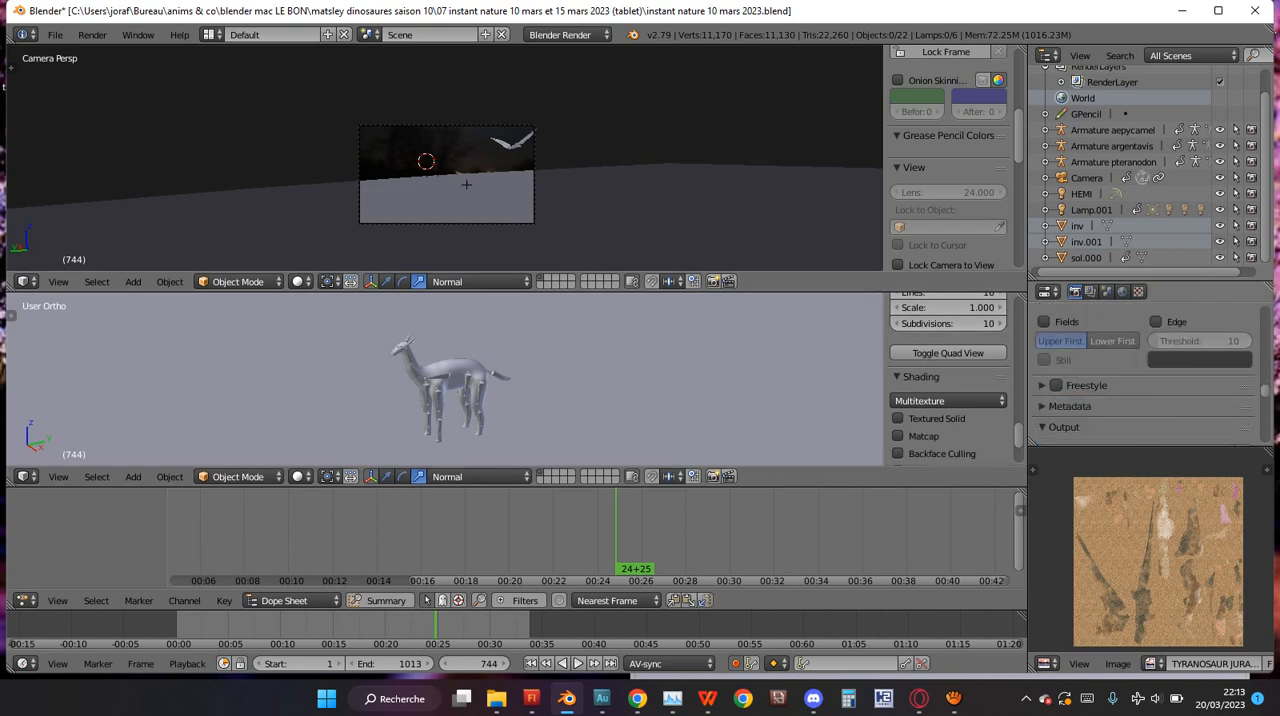
scroll(1145, 370, down, 5)
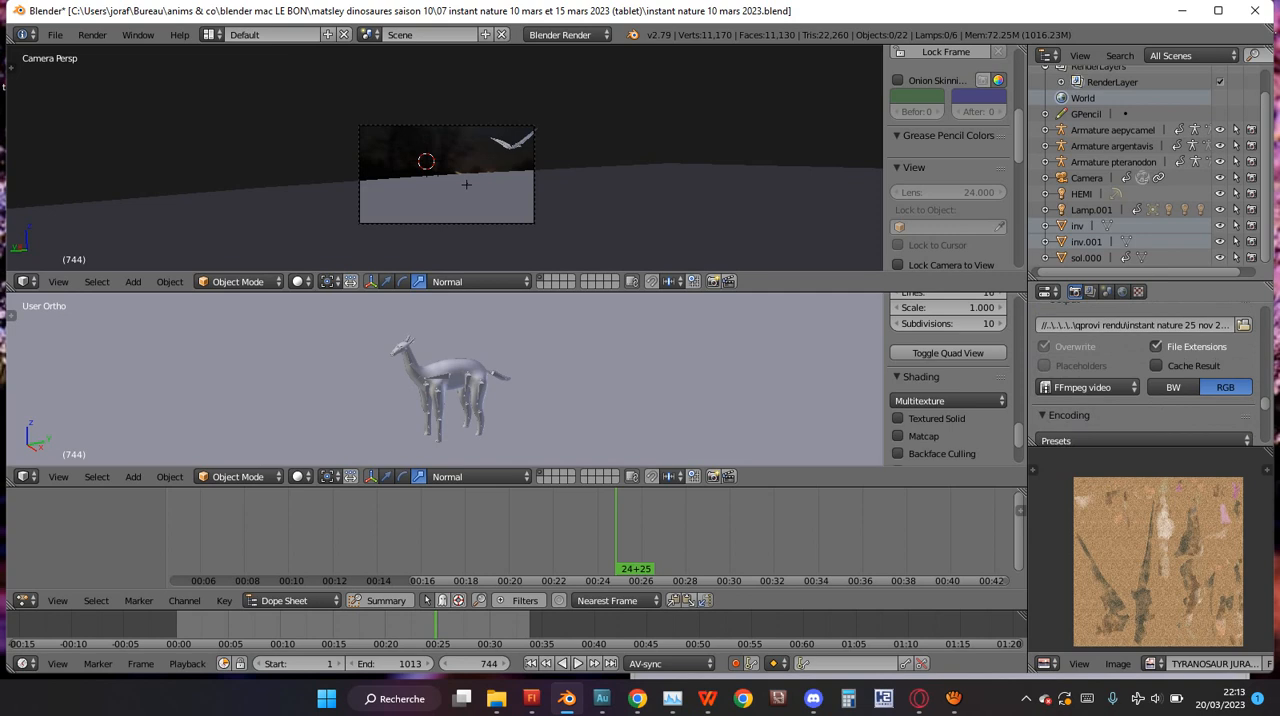
scroll(1145, 370, down, 1)
scroll(1145, 370, up, 4)
scroll(1145, 370, down, 3)
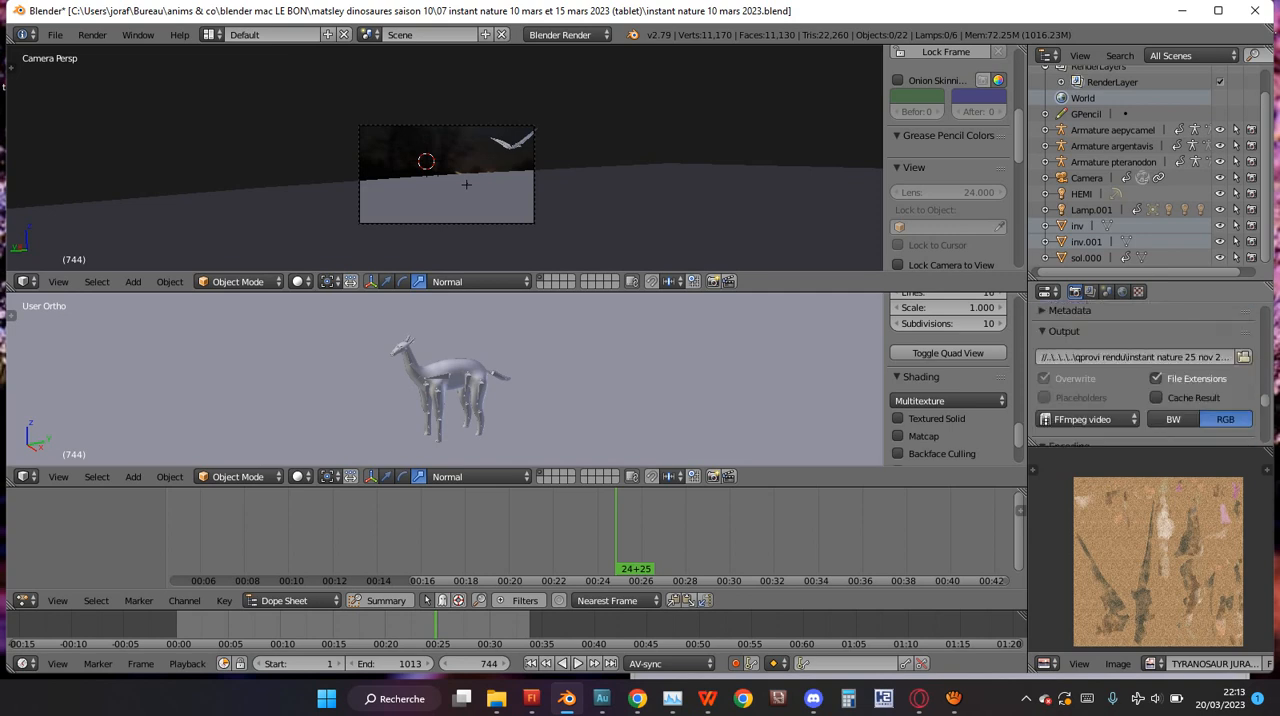
scroll(1095, 418, down, 2)
scroll(1095, 418, up, 2)
scroll(1145, 375, up, 10)
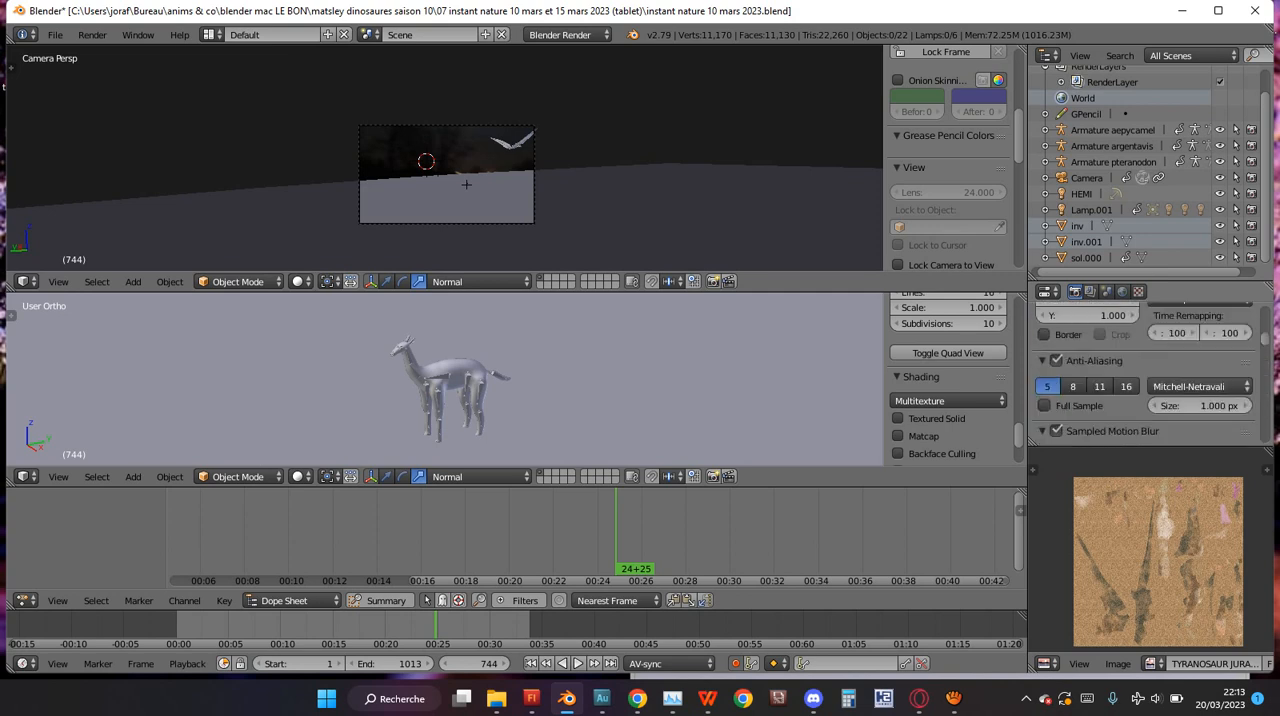
scroll(1145, 375, down, 8)
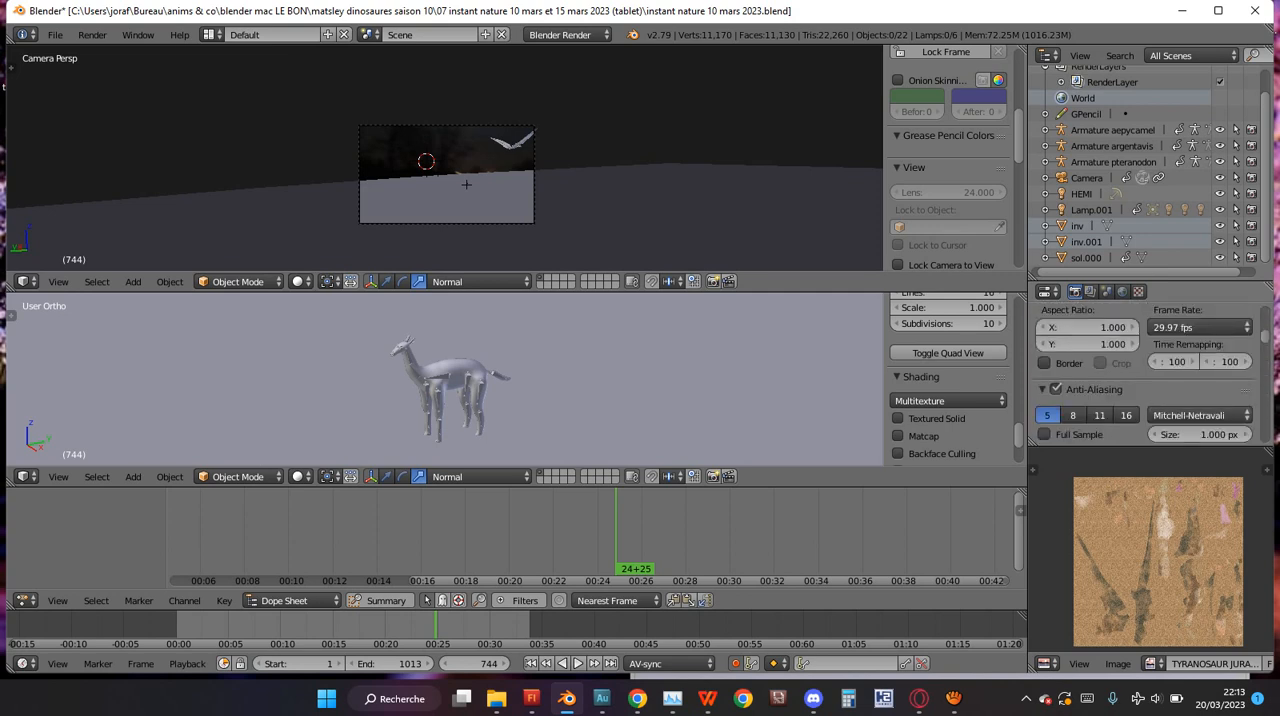
Check the render resolution, the frame range and the available frame rate options.
scroll(1145, 375, up, 1)
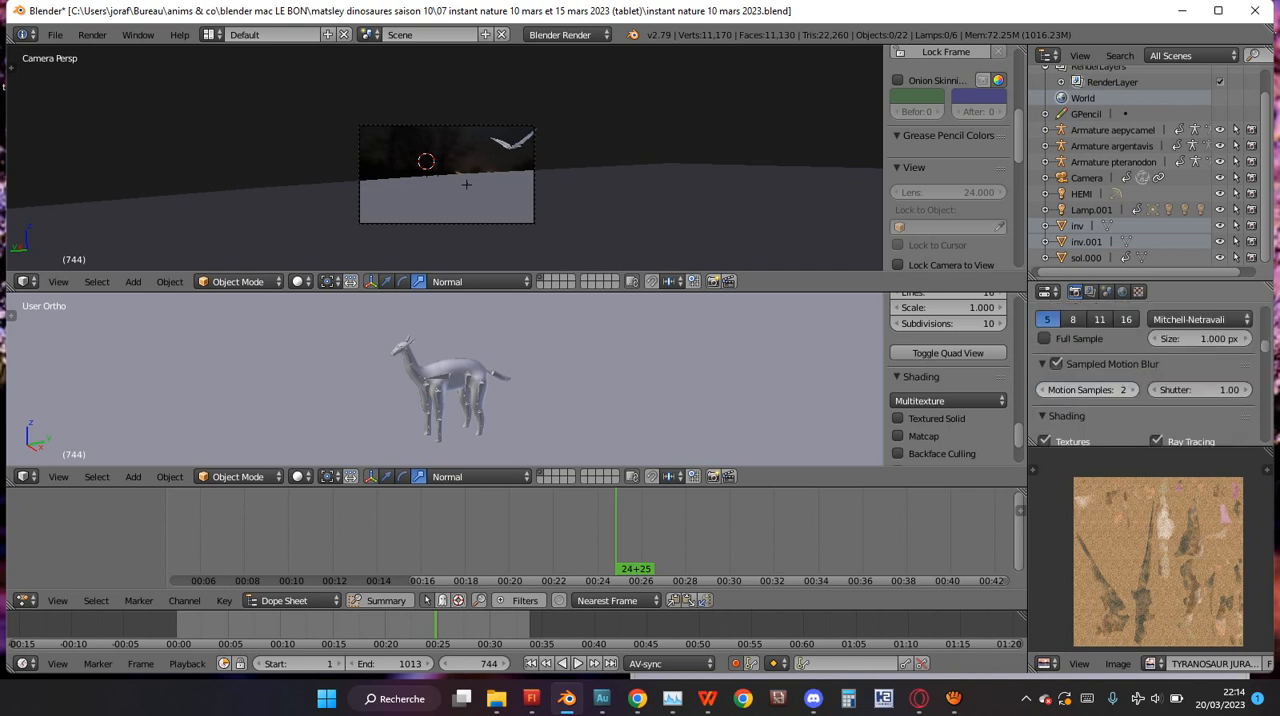
scroll(1145, 375, up, 3)
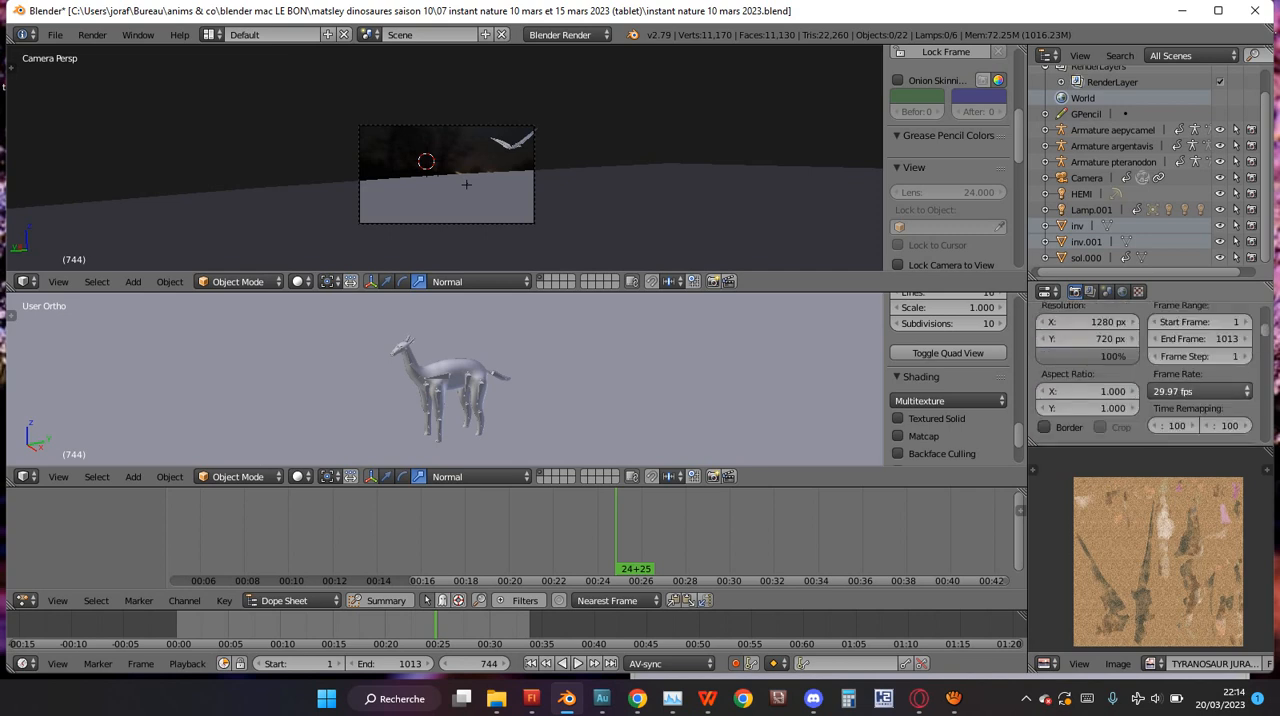
click(1198, 391)
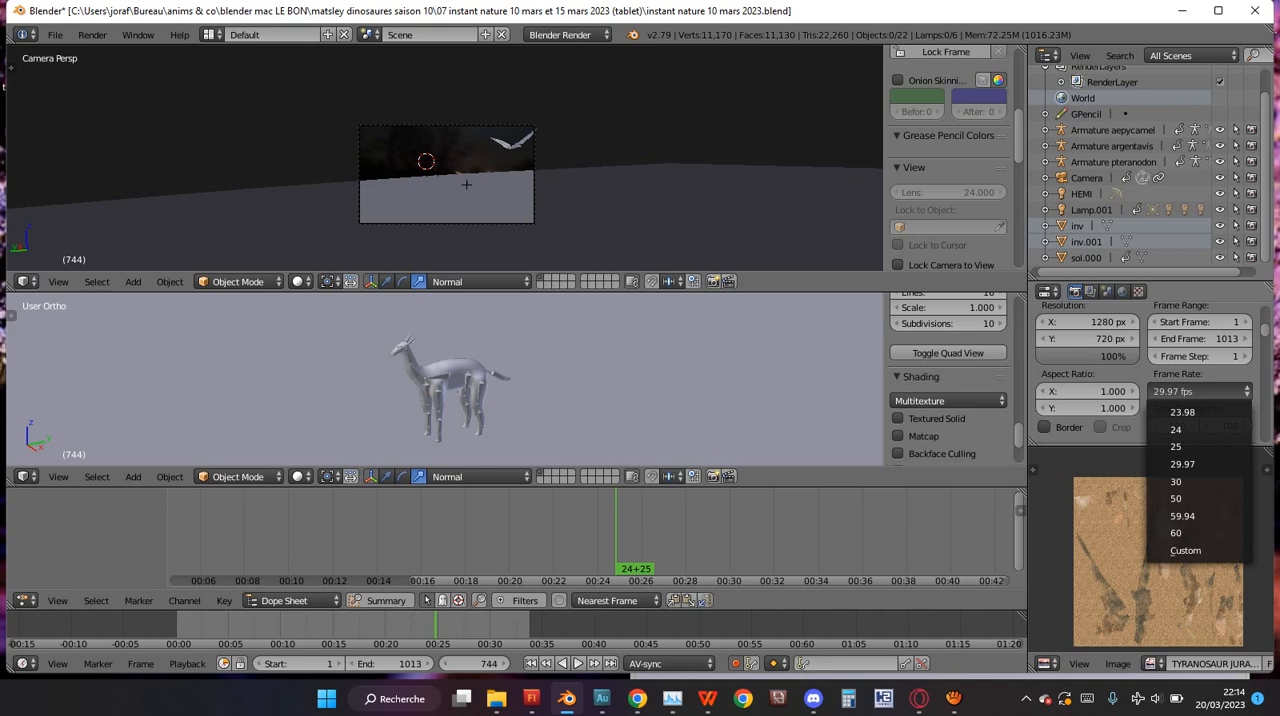
Browse the render output to the 07 instant nature 10 mars et 15 mars 2023 (tablet) folder and take the name from instant nature 10 mars 2023.blend.
scroll(1145, 375, down, 3)
scroll(1145, 375, down, 4)
scroll(1145, 375, down, 6)
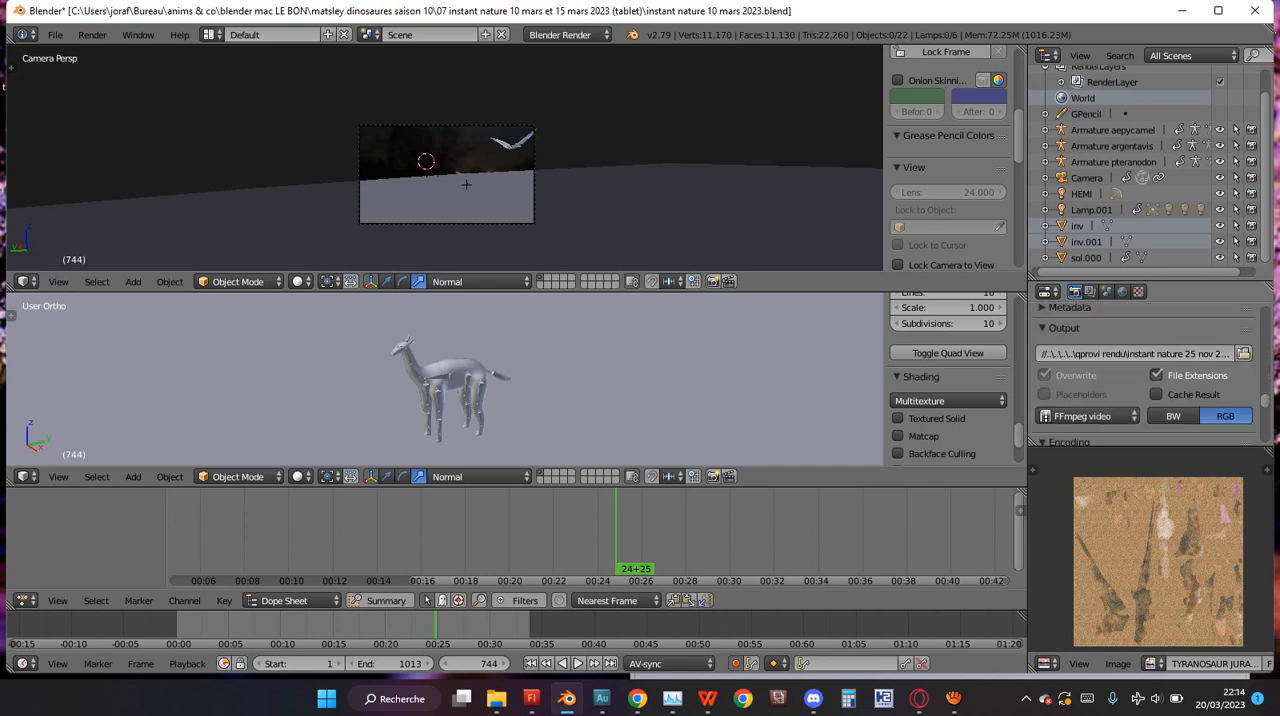
click(1244, 354)
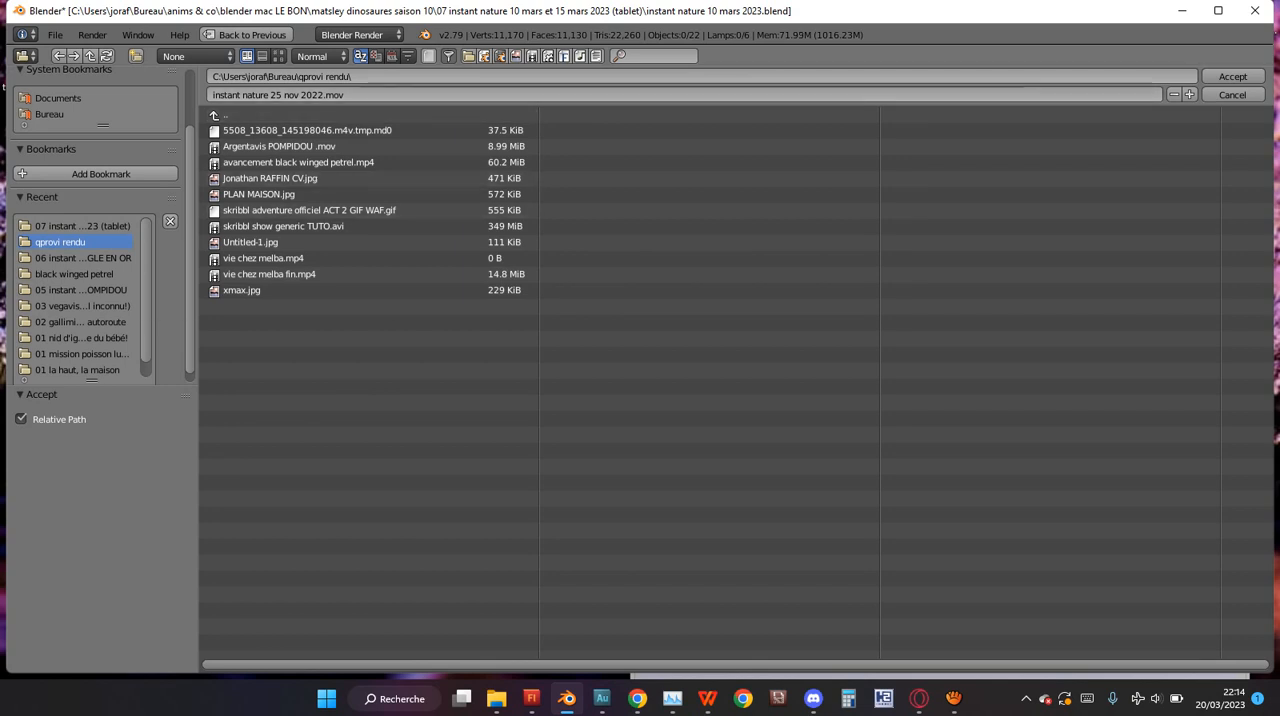
click(83, 258)
click(83, 226)
click(293, 146)
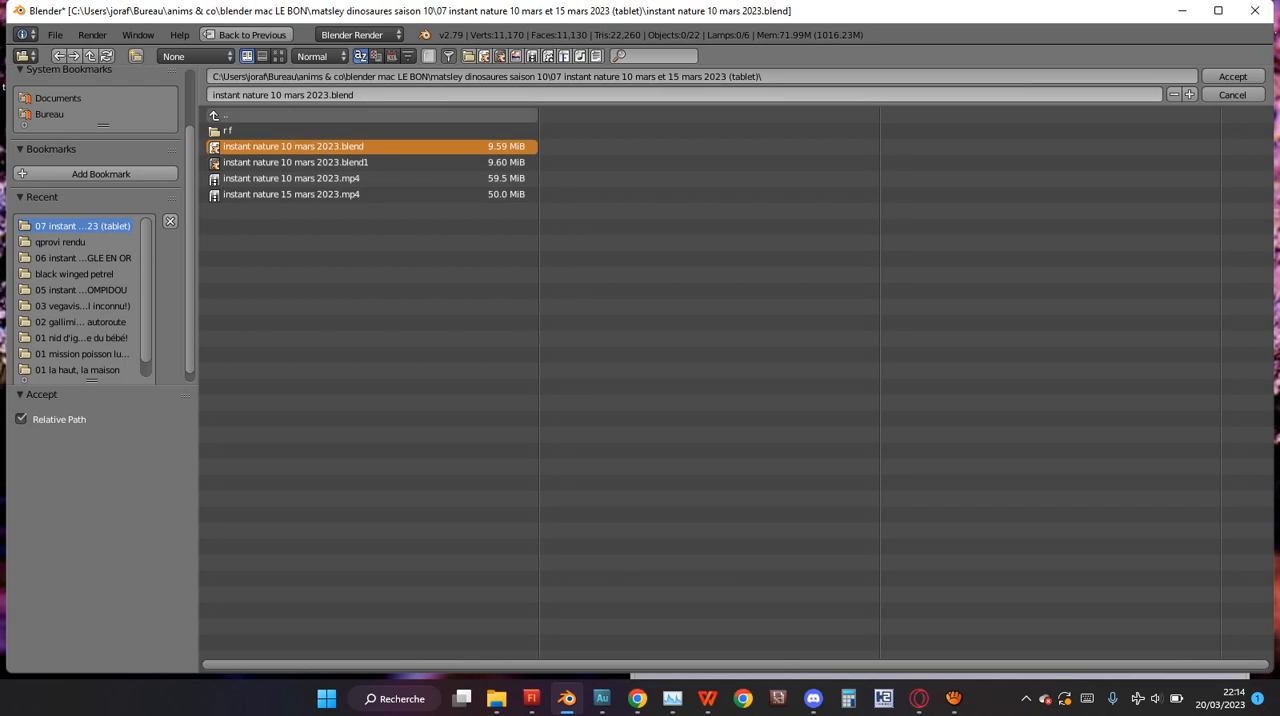
Change the output file name to instant nature 10 mars 2023.mov, accept it and check the output path.
click(343, 95)
double_click(343, 95)
text(mov)
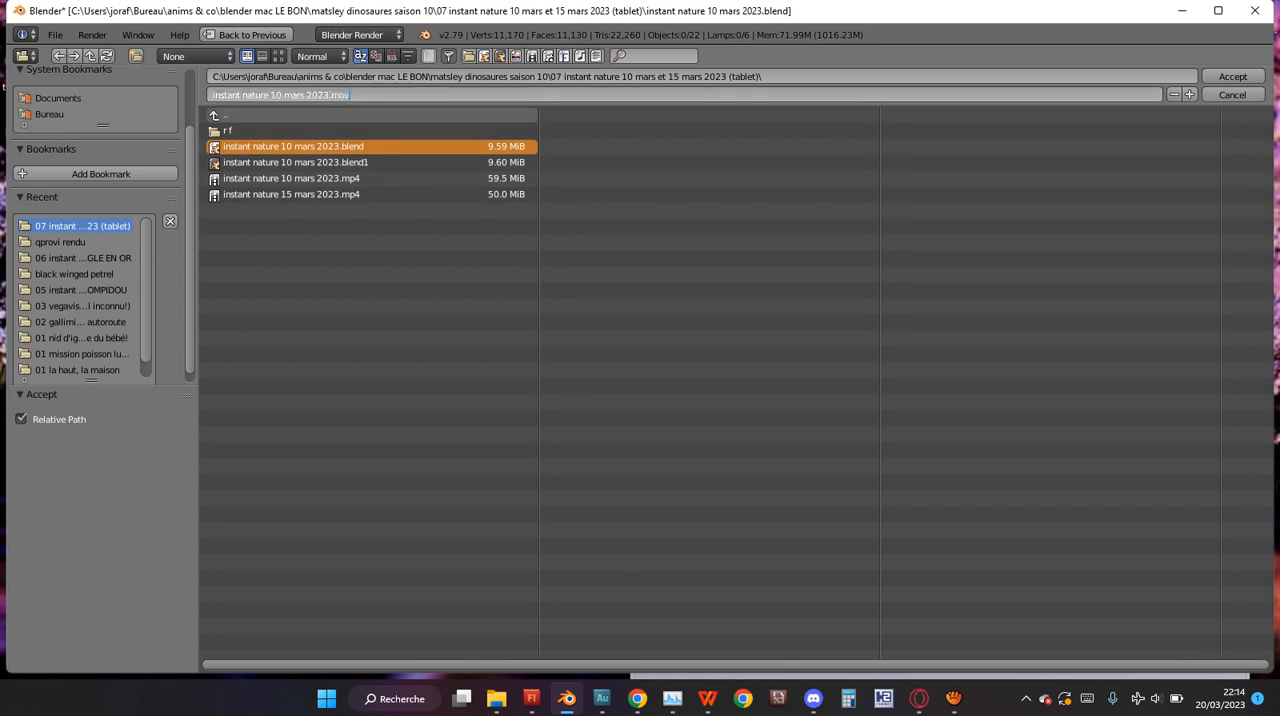
key(Return)
click(1233, 76)
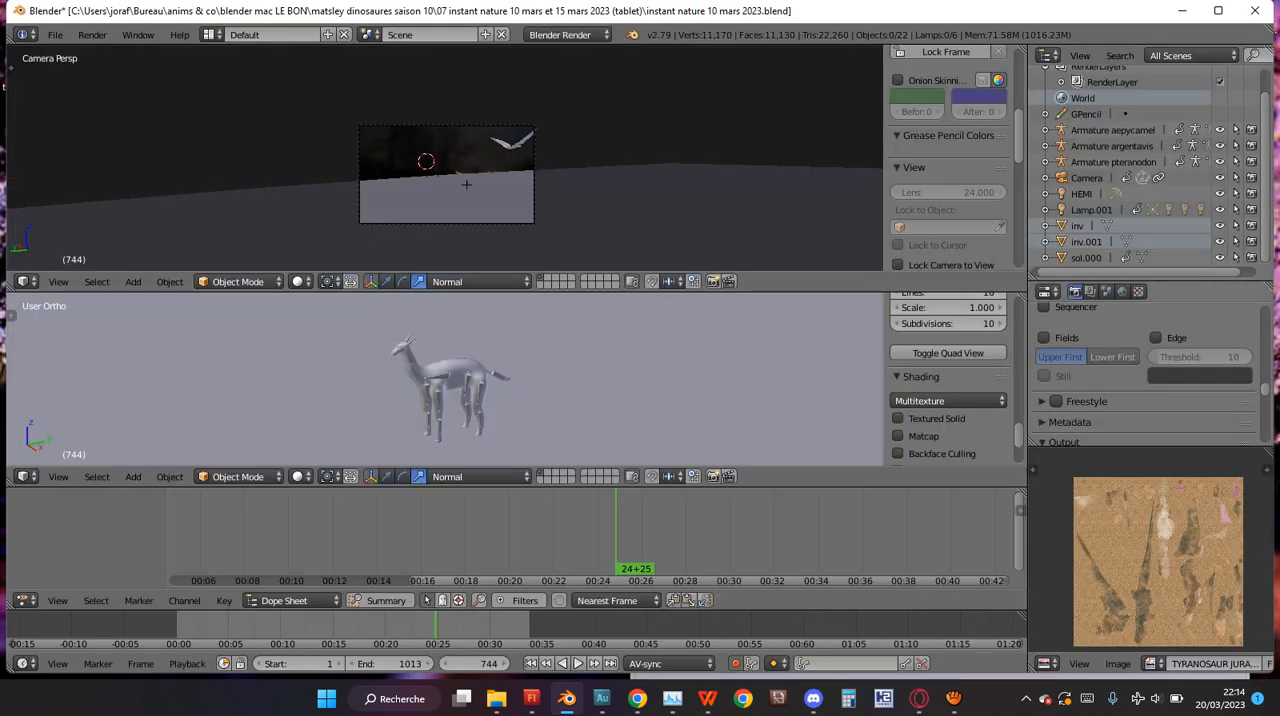
scroll(1150, 373, down, 5)
scroll(1150, 373, up, 2)
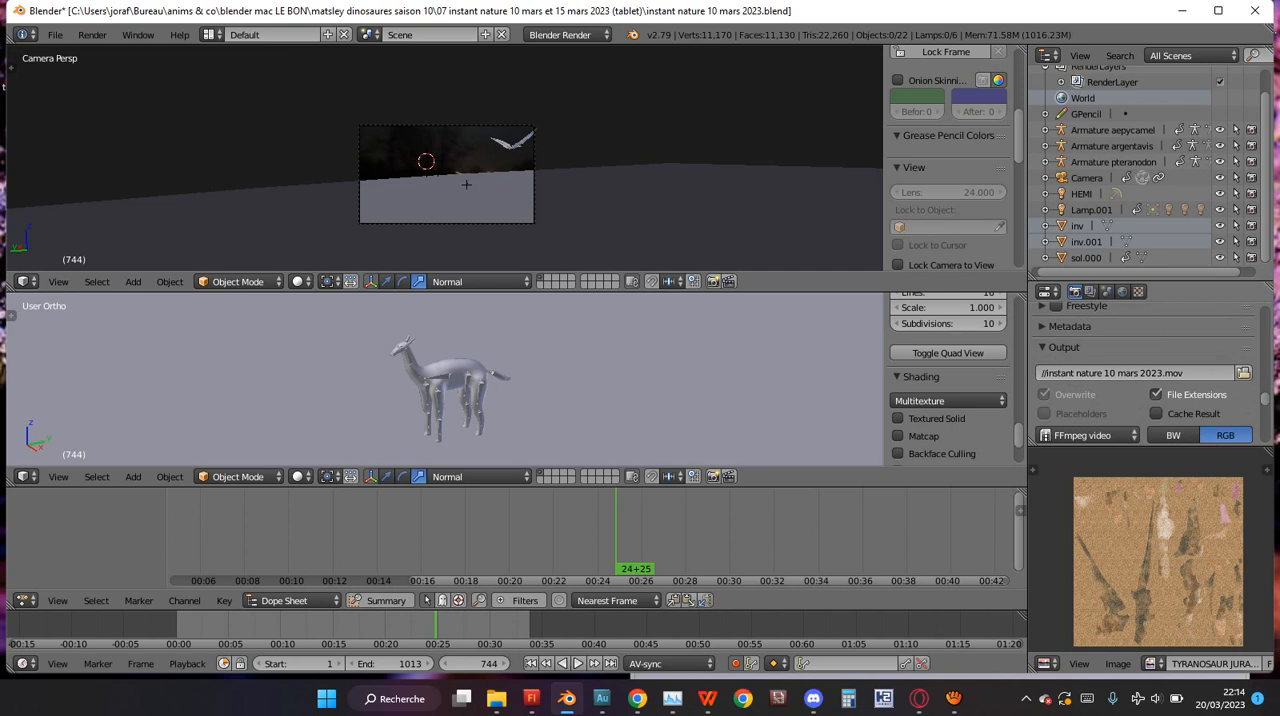
Check the available output file formats and the encoding settings for the container and codec.
scroll(1150, 373, down, 1)
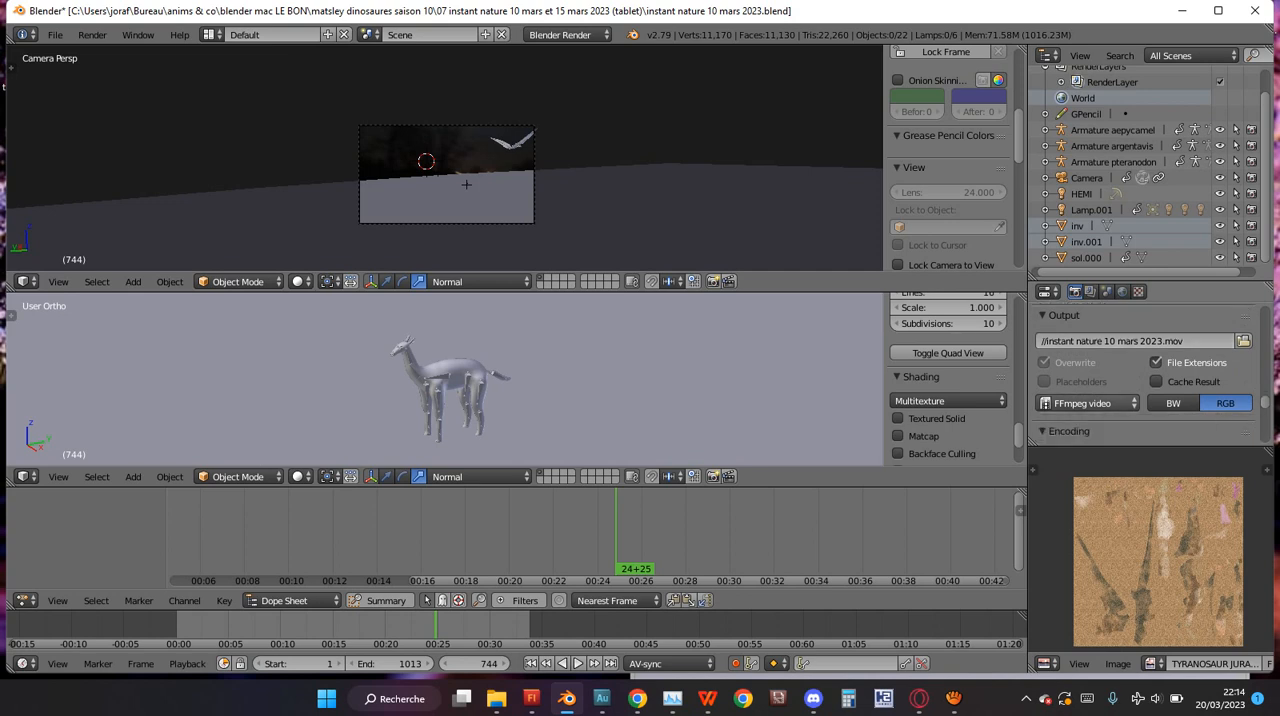
click(1088, 403)
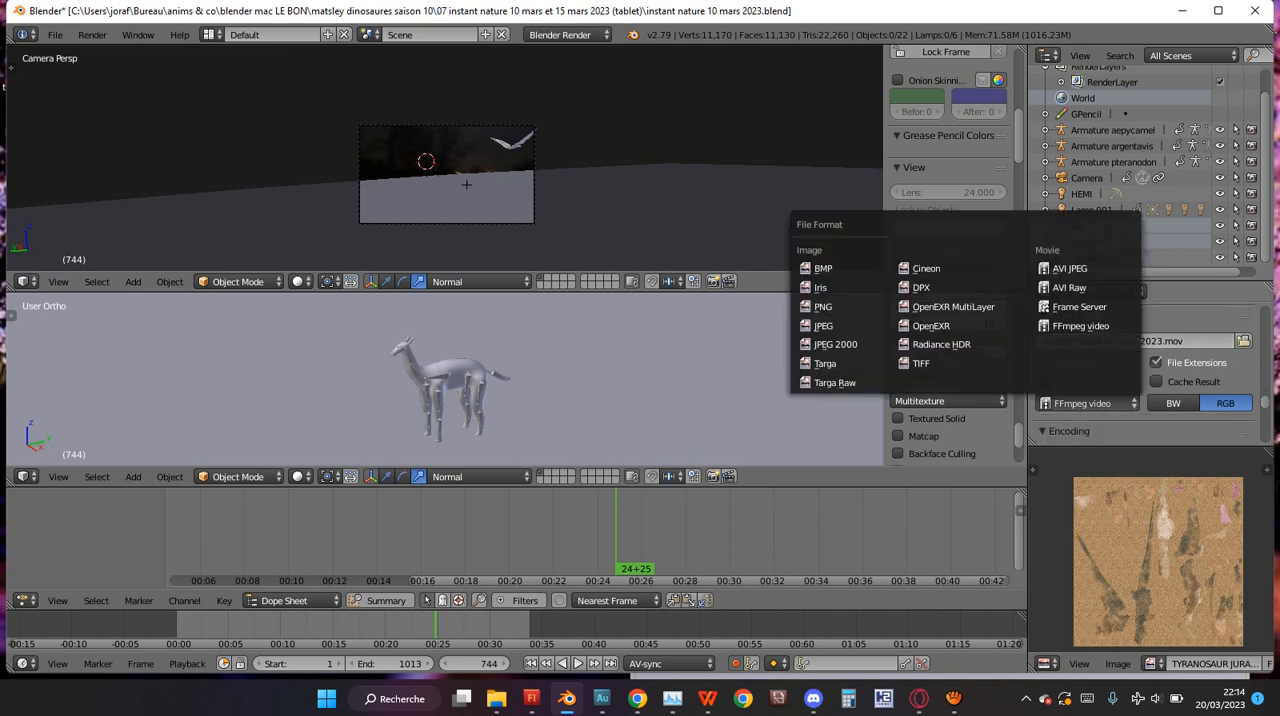
scroll(1150, 373, down, 4)
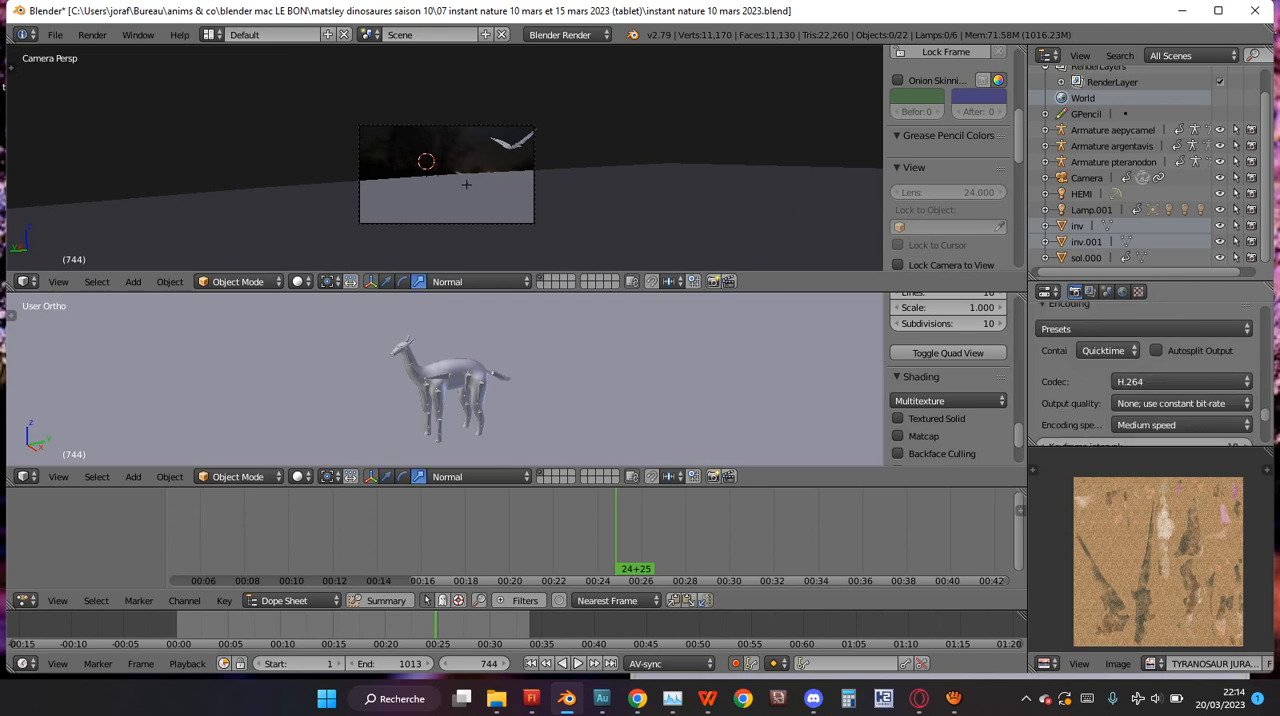
scroll(1145, 373, down, 3)
scroll(1150, 375, up, 4)
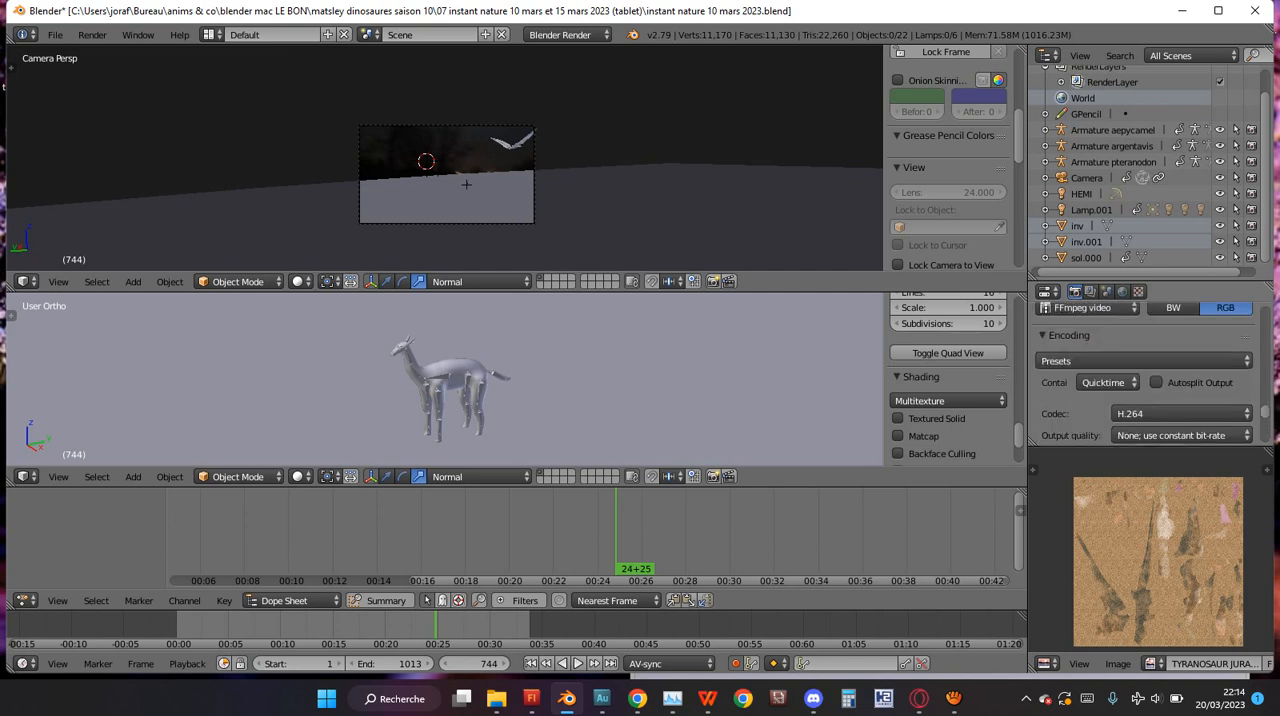
click(1105, 382)
Start rendering the full animation and maximize the render result view to follow the frames.
scroll(1140, 390, up, 11)
scroll(1140, 380, up, 10)
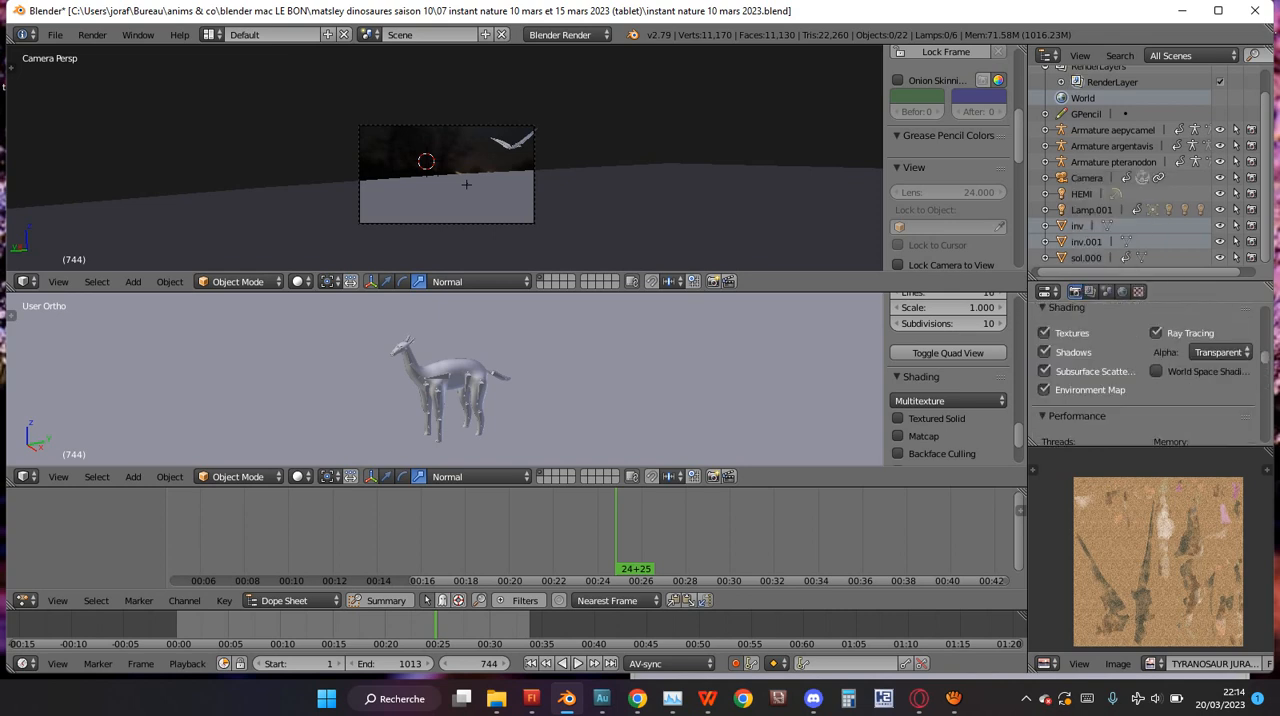
scroll(1140, 380, up, 8)
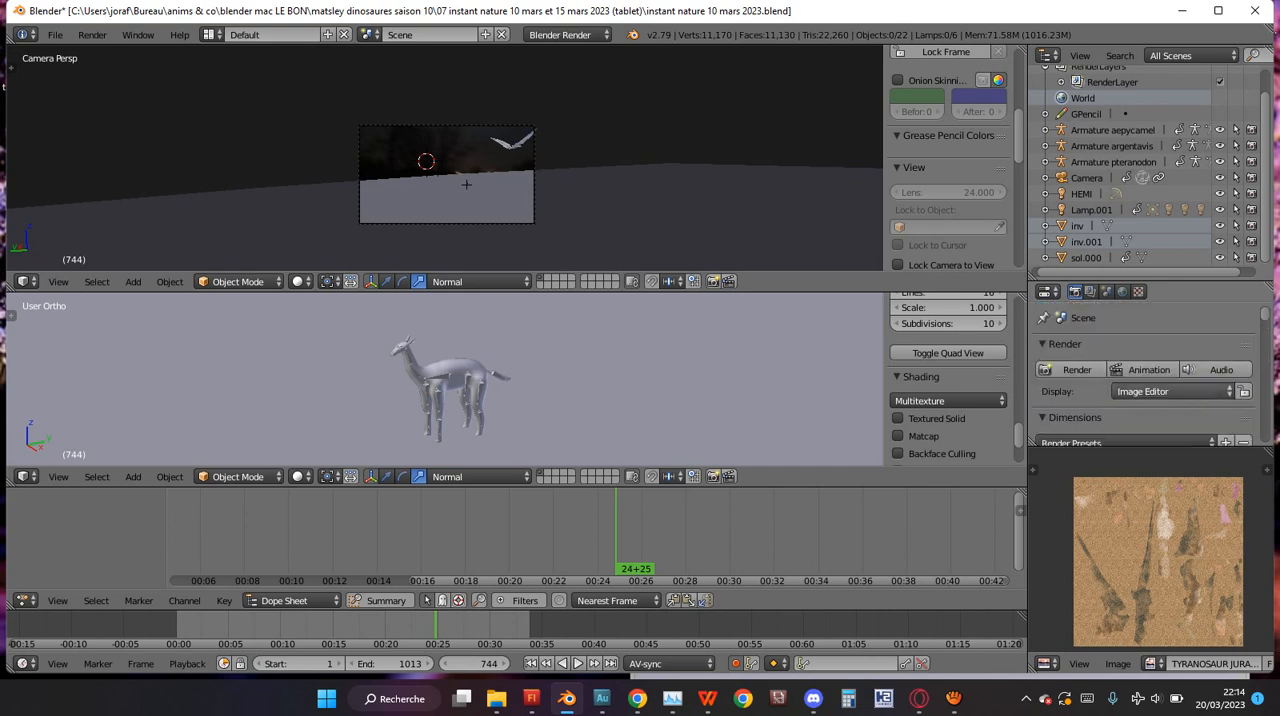
scroll(1140, 380, down, 4)
scroll(1140, 380, up, 5)
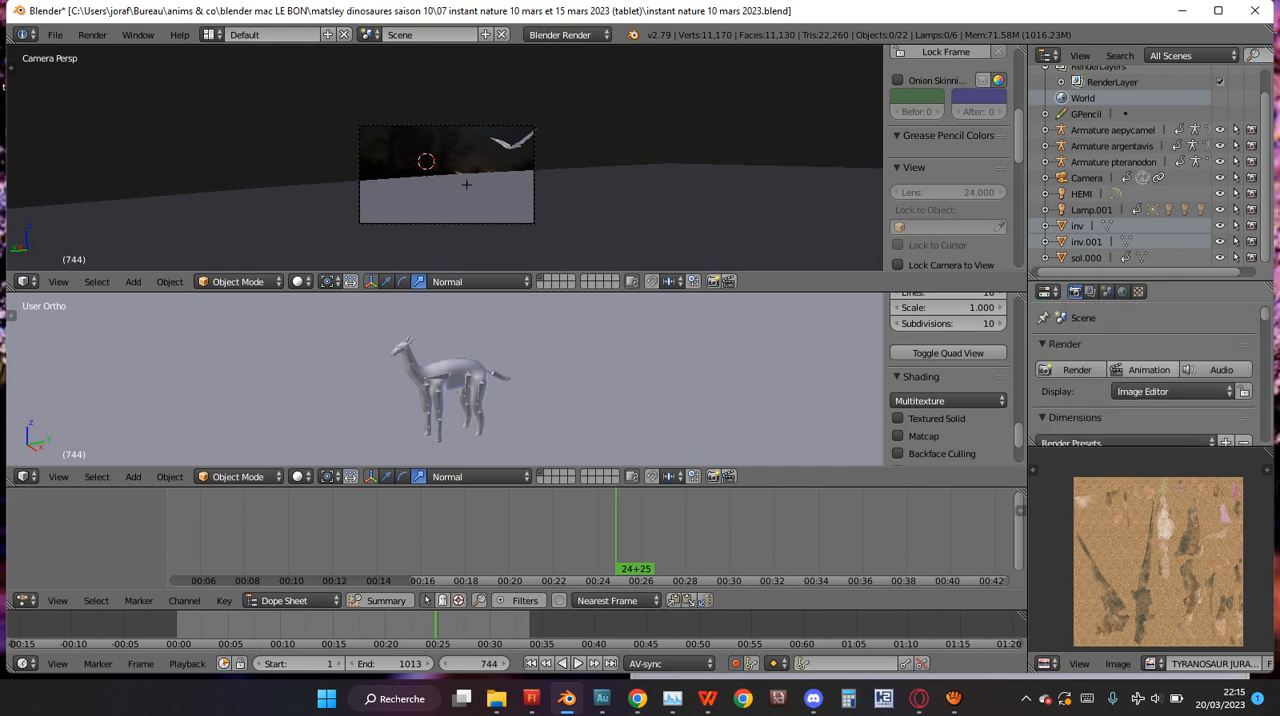
click(1148, 369)
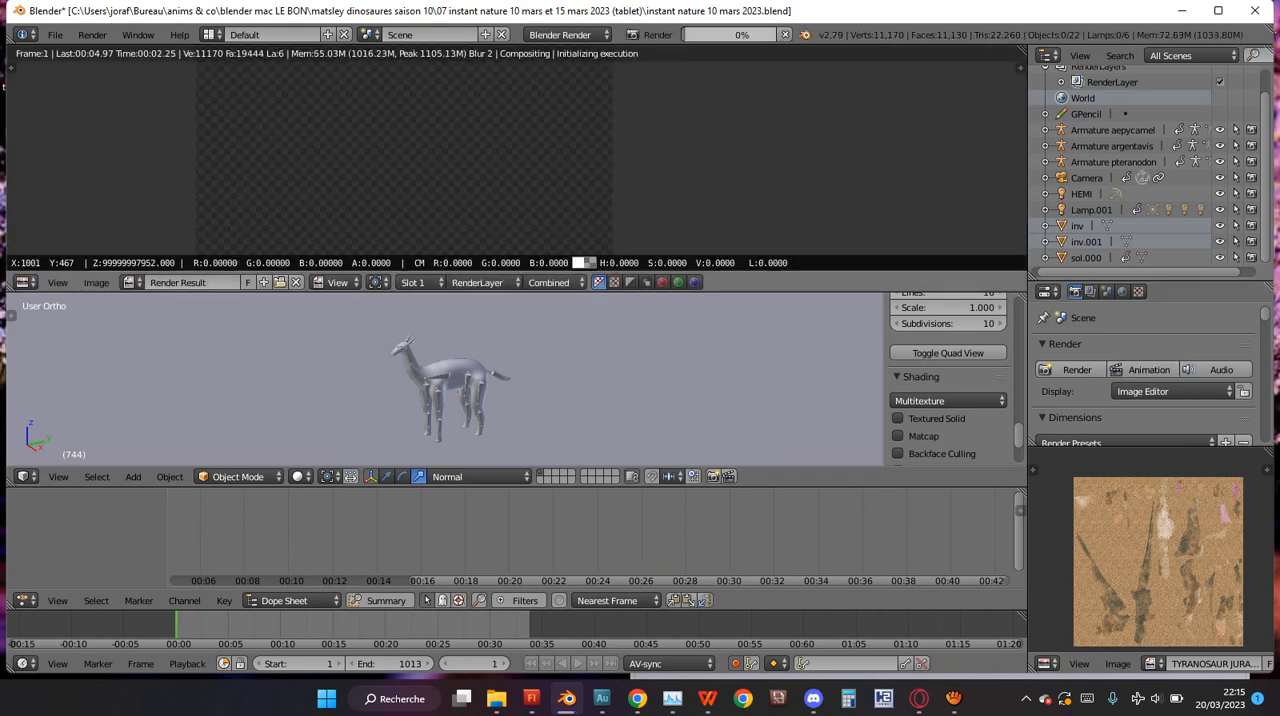
key(ctrl+Up)
scroll(640, 348, up, 2)
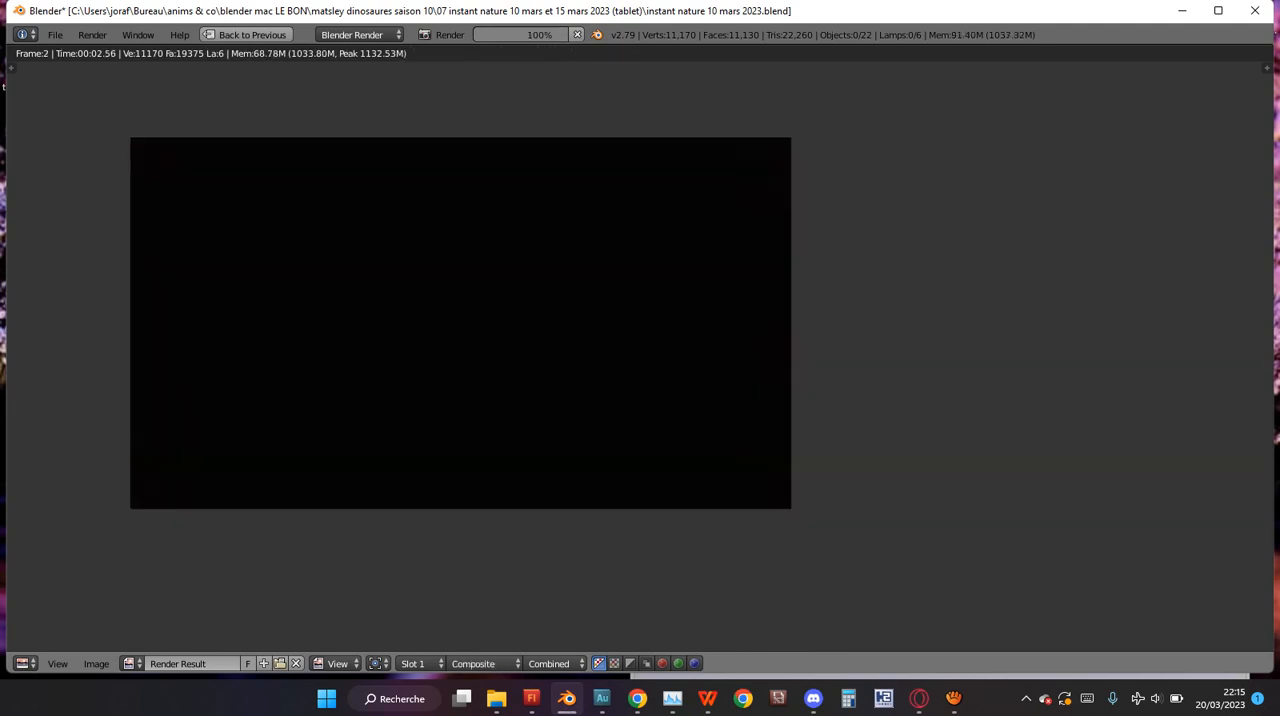
click(345, 332)
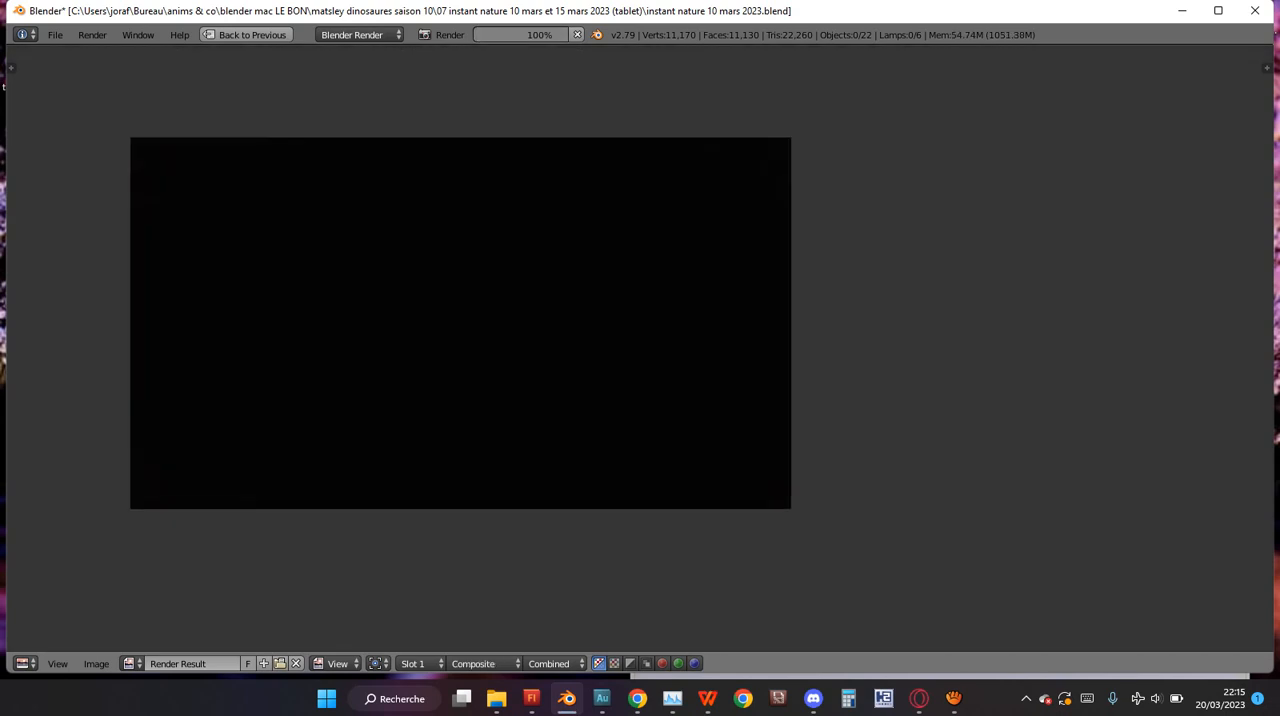
Switch to aTube Catcher and move its launcher and Screen Recorder windows so the recording controls are fully on screen.
click(954, 698)
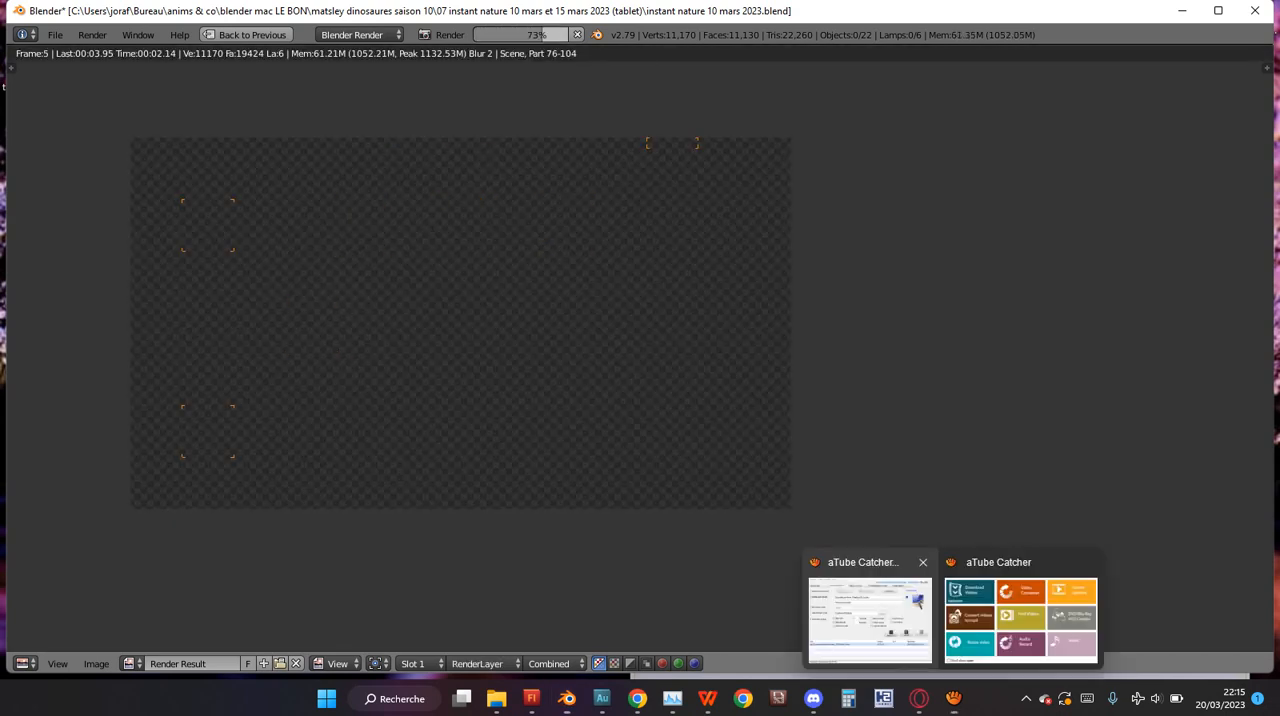
click(870, 618)
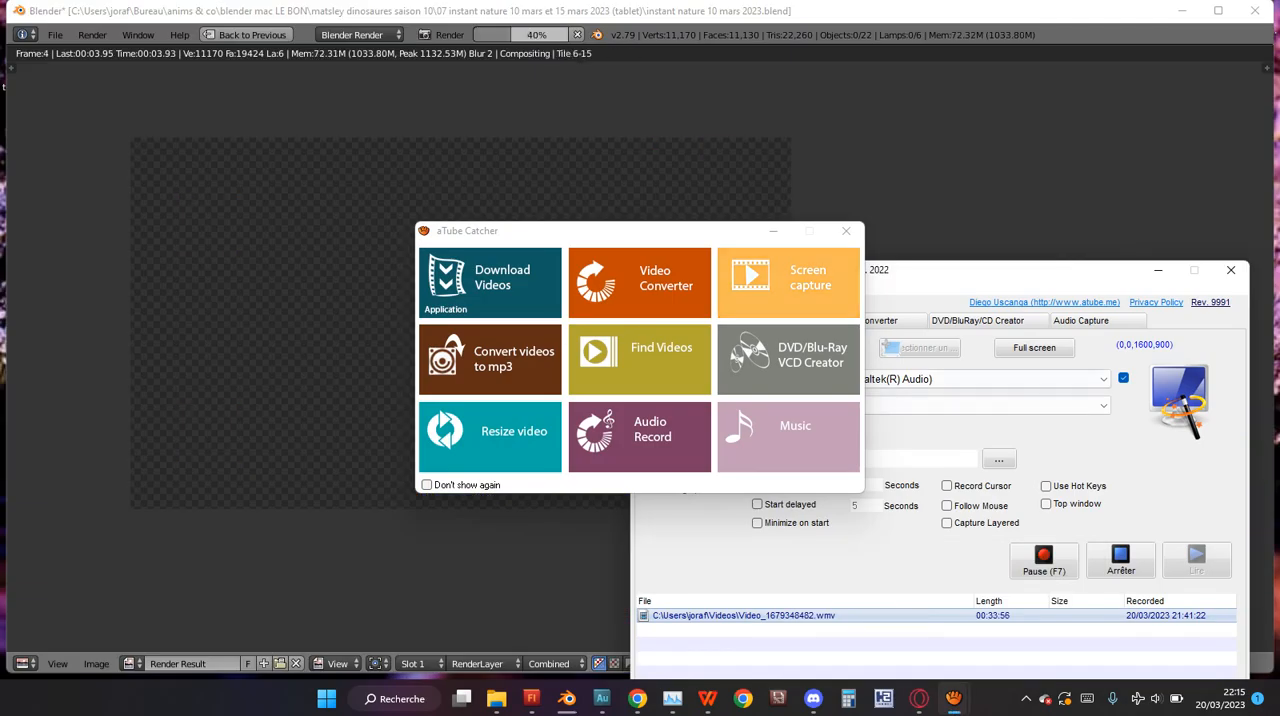
drag(735, 231, 519, 173)
drag(860, 270, 901, 140)
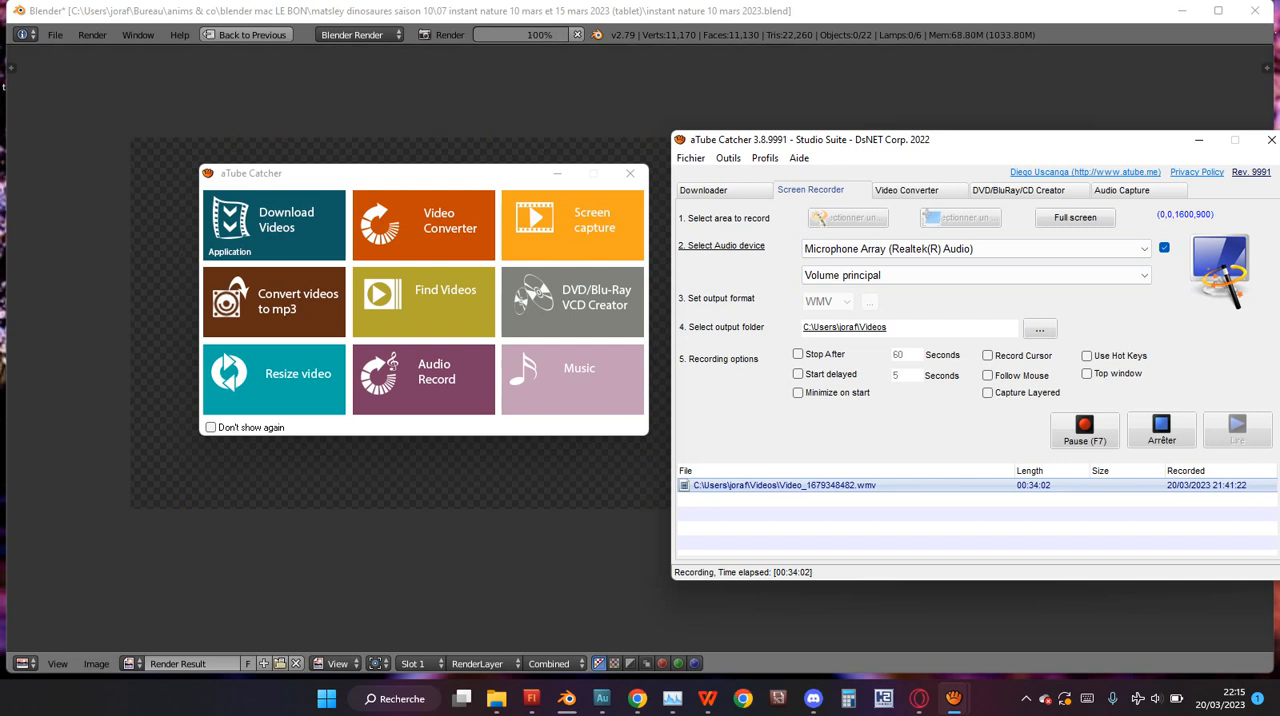
drag(900, 139, 851, 159)
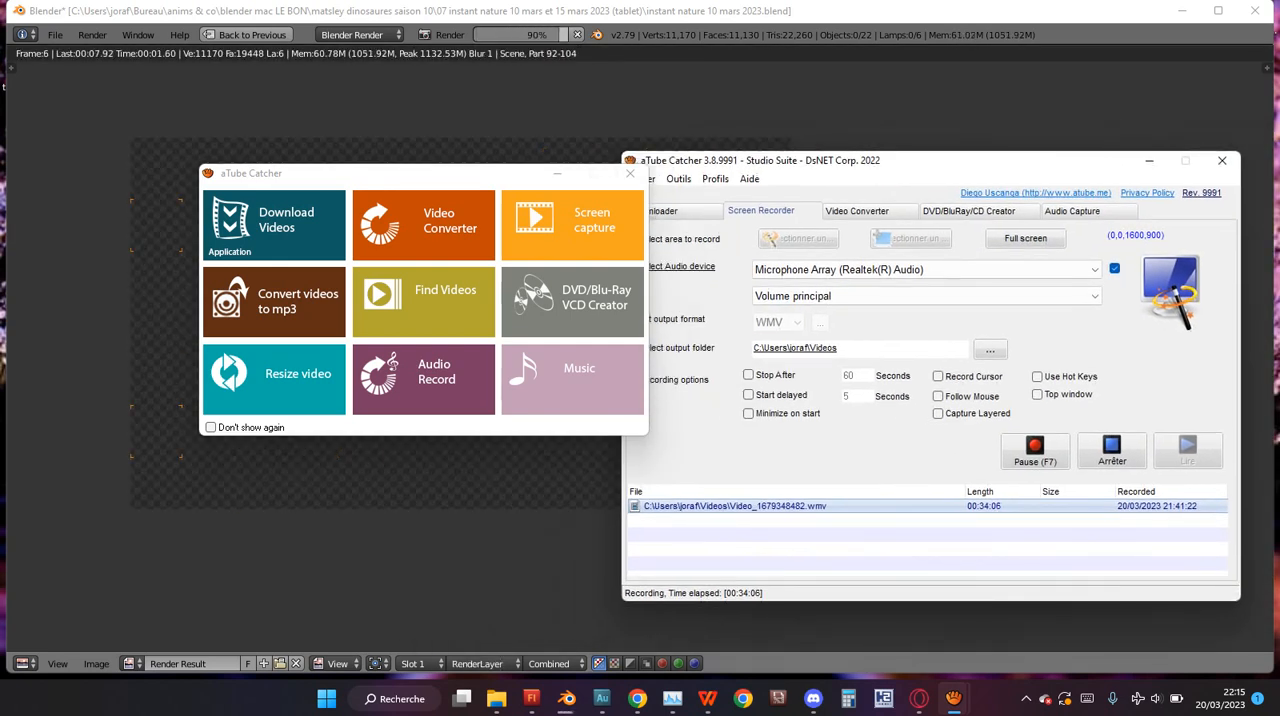